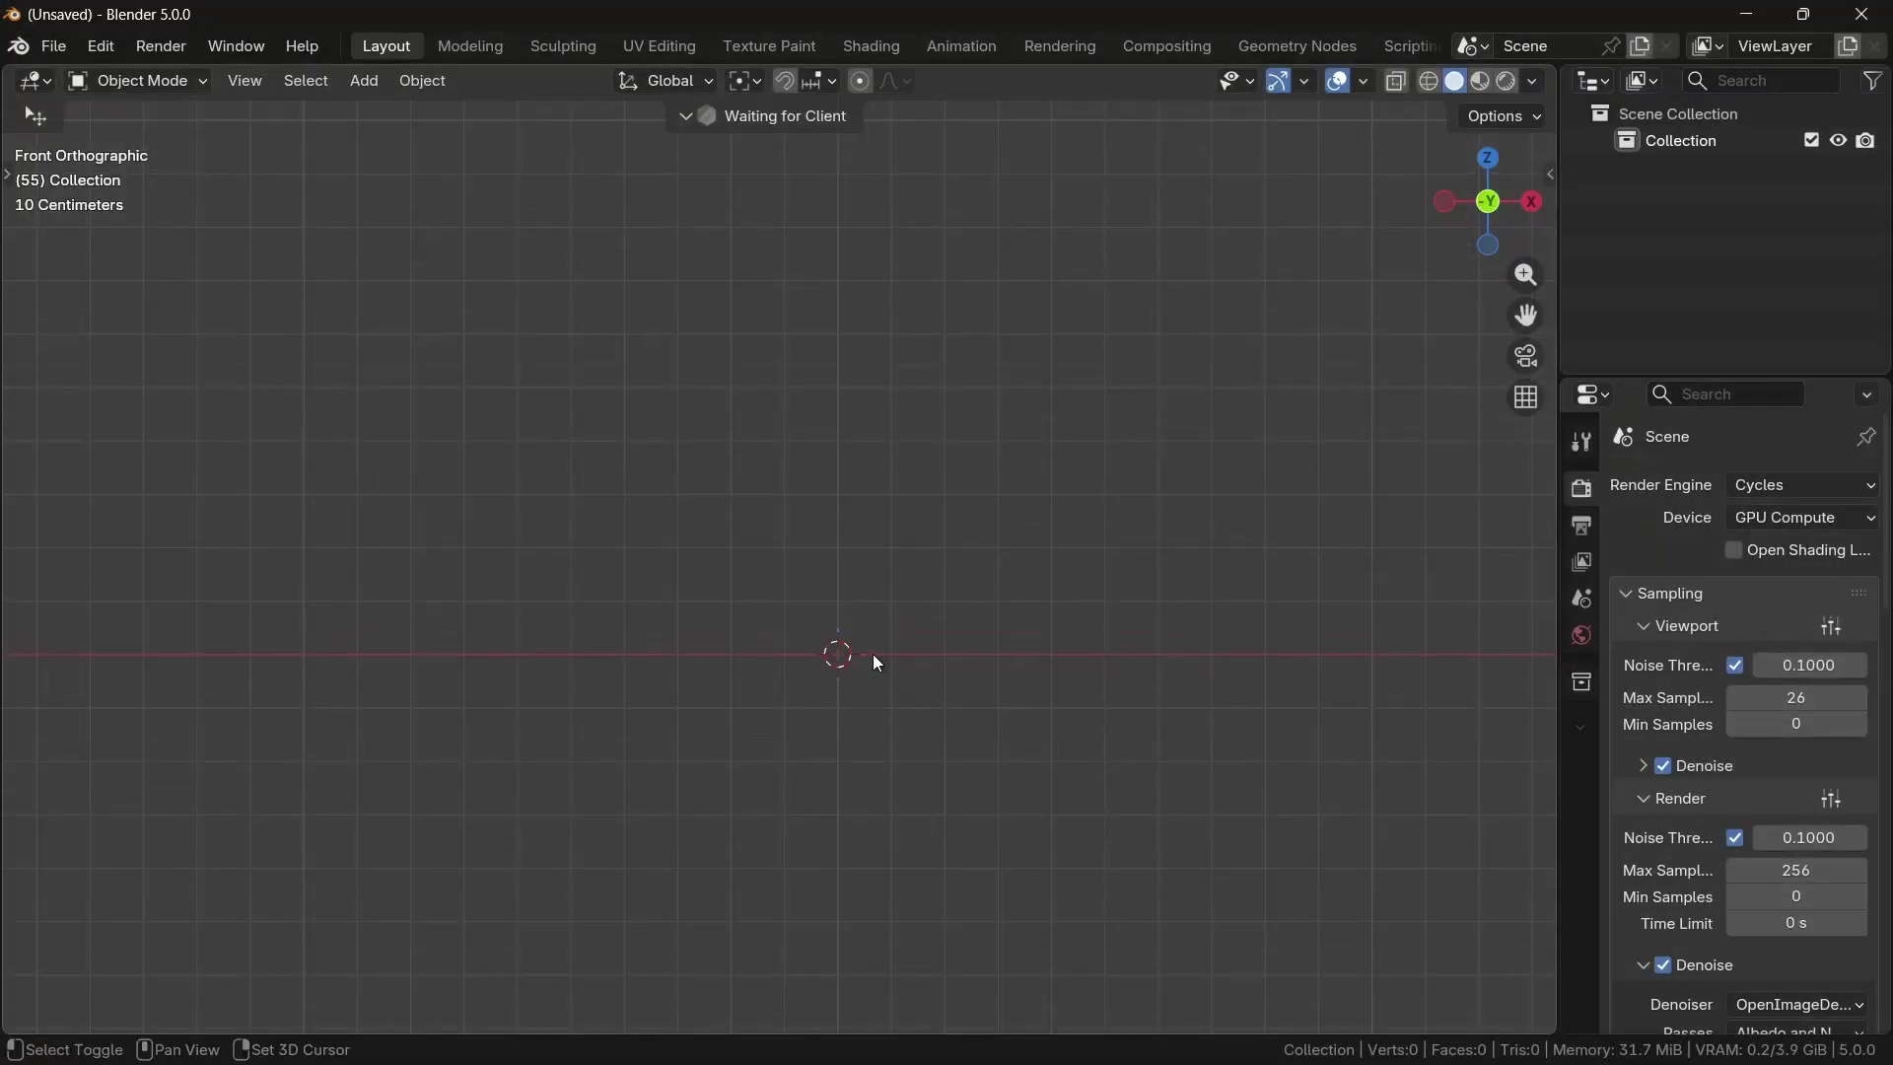
Step: Add a mesh cylinder at the origin with 12 vertices
key("shift+a")
mouse_move(899, 535)
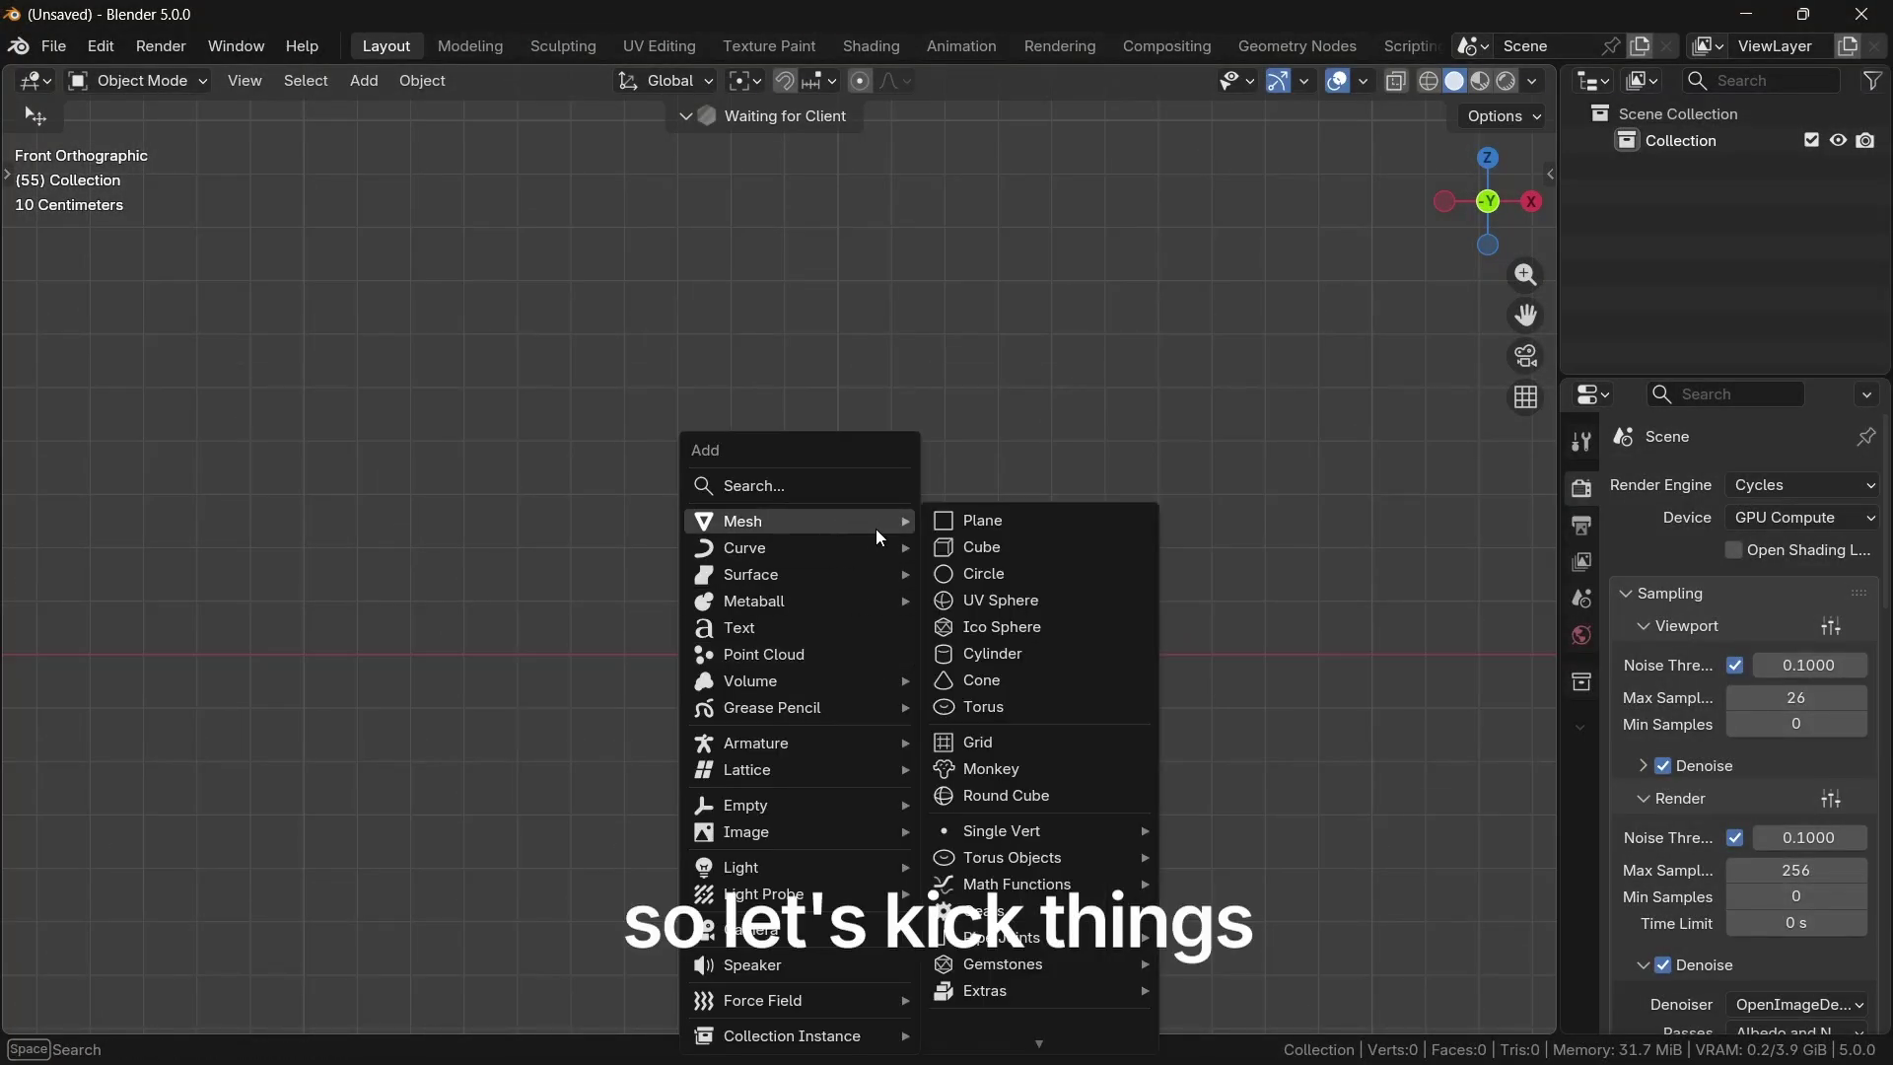
left_click(994, 652)
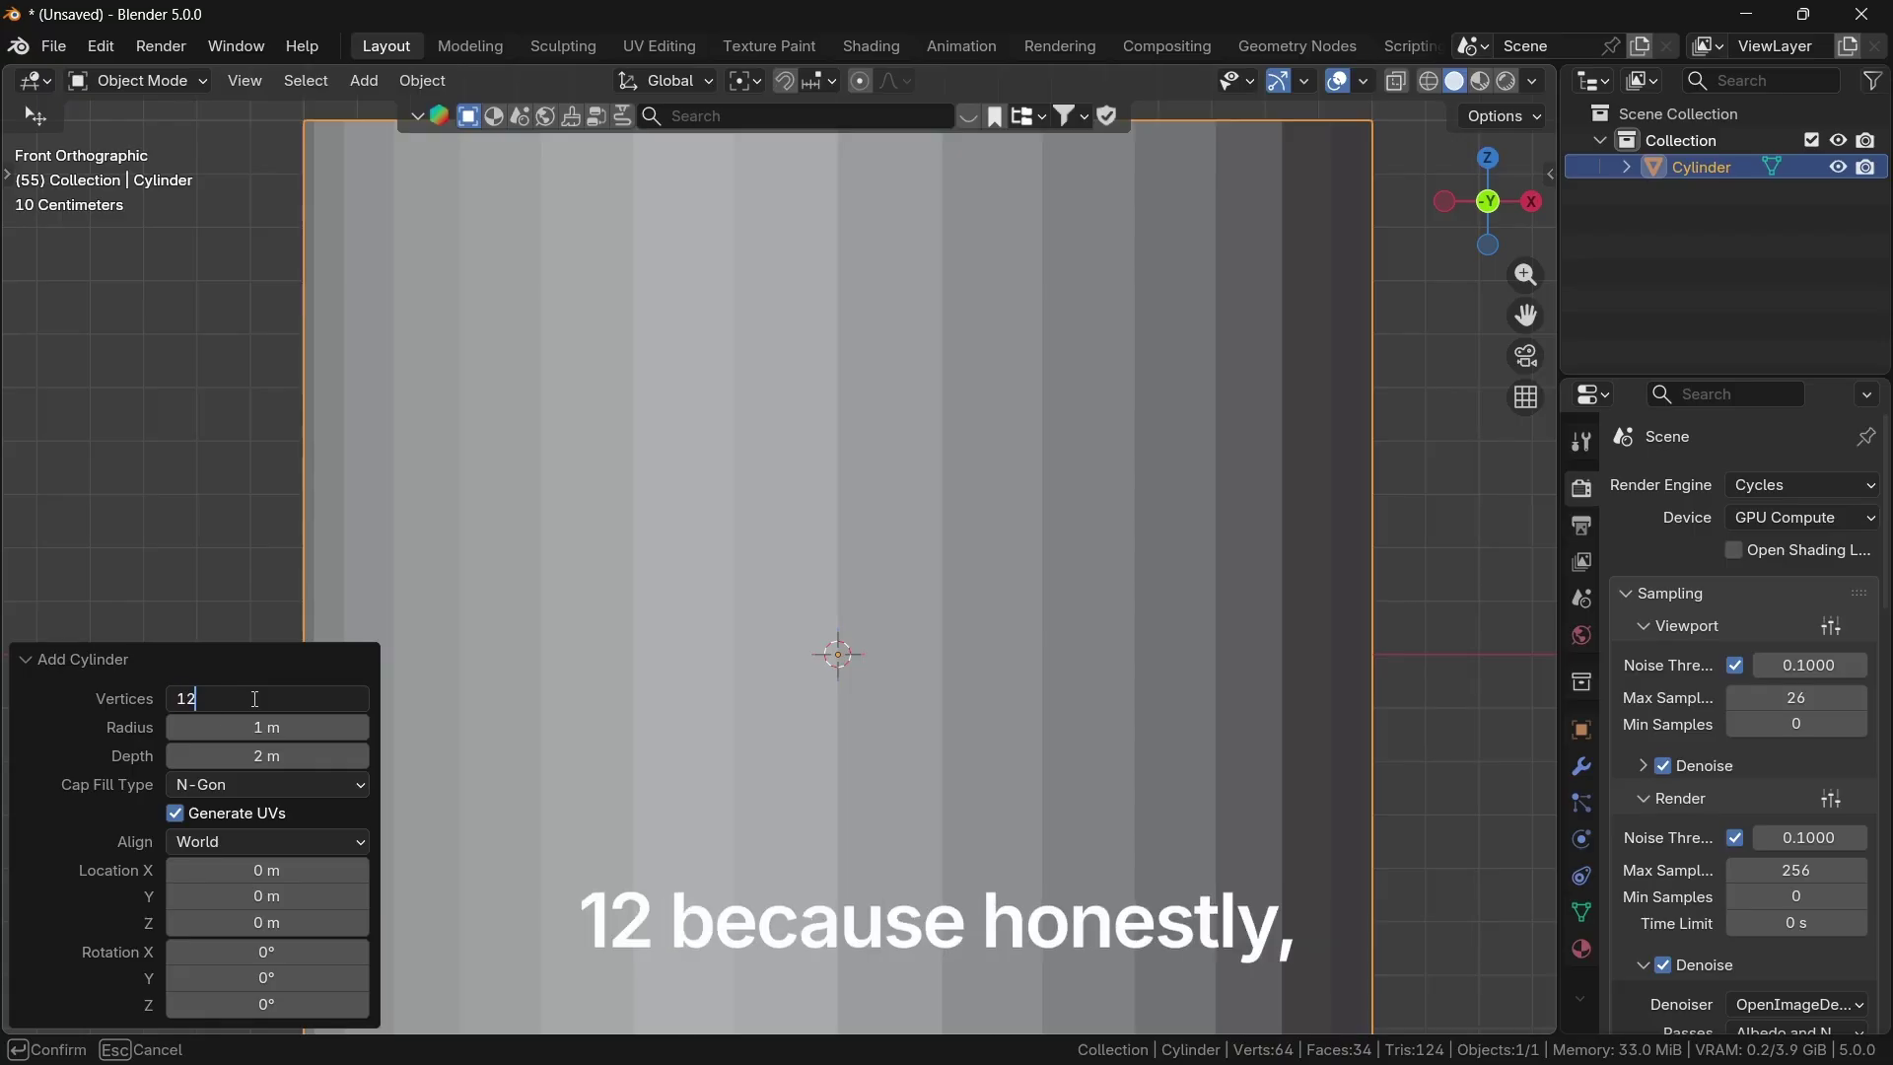
key("Return")
scroll(940, 547, "down", 5)
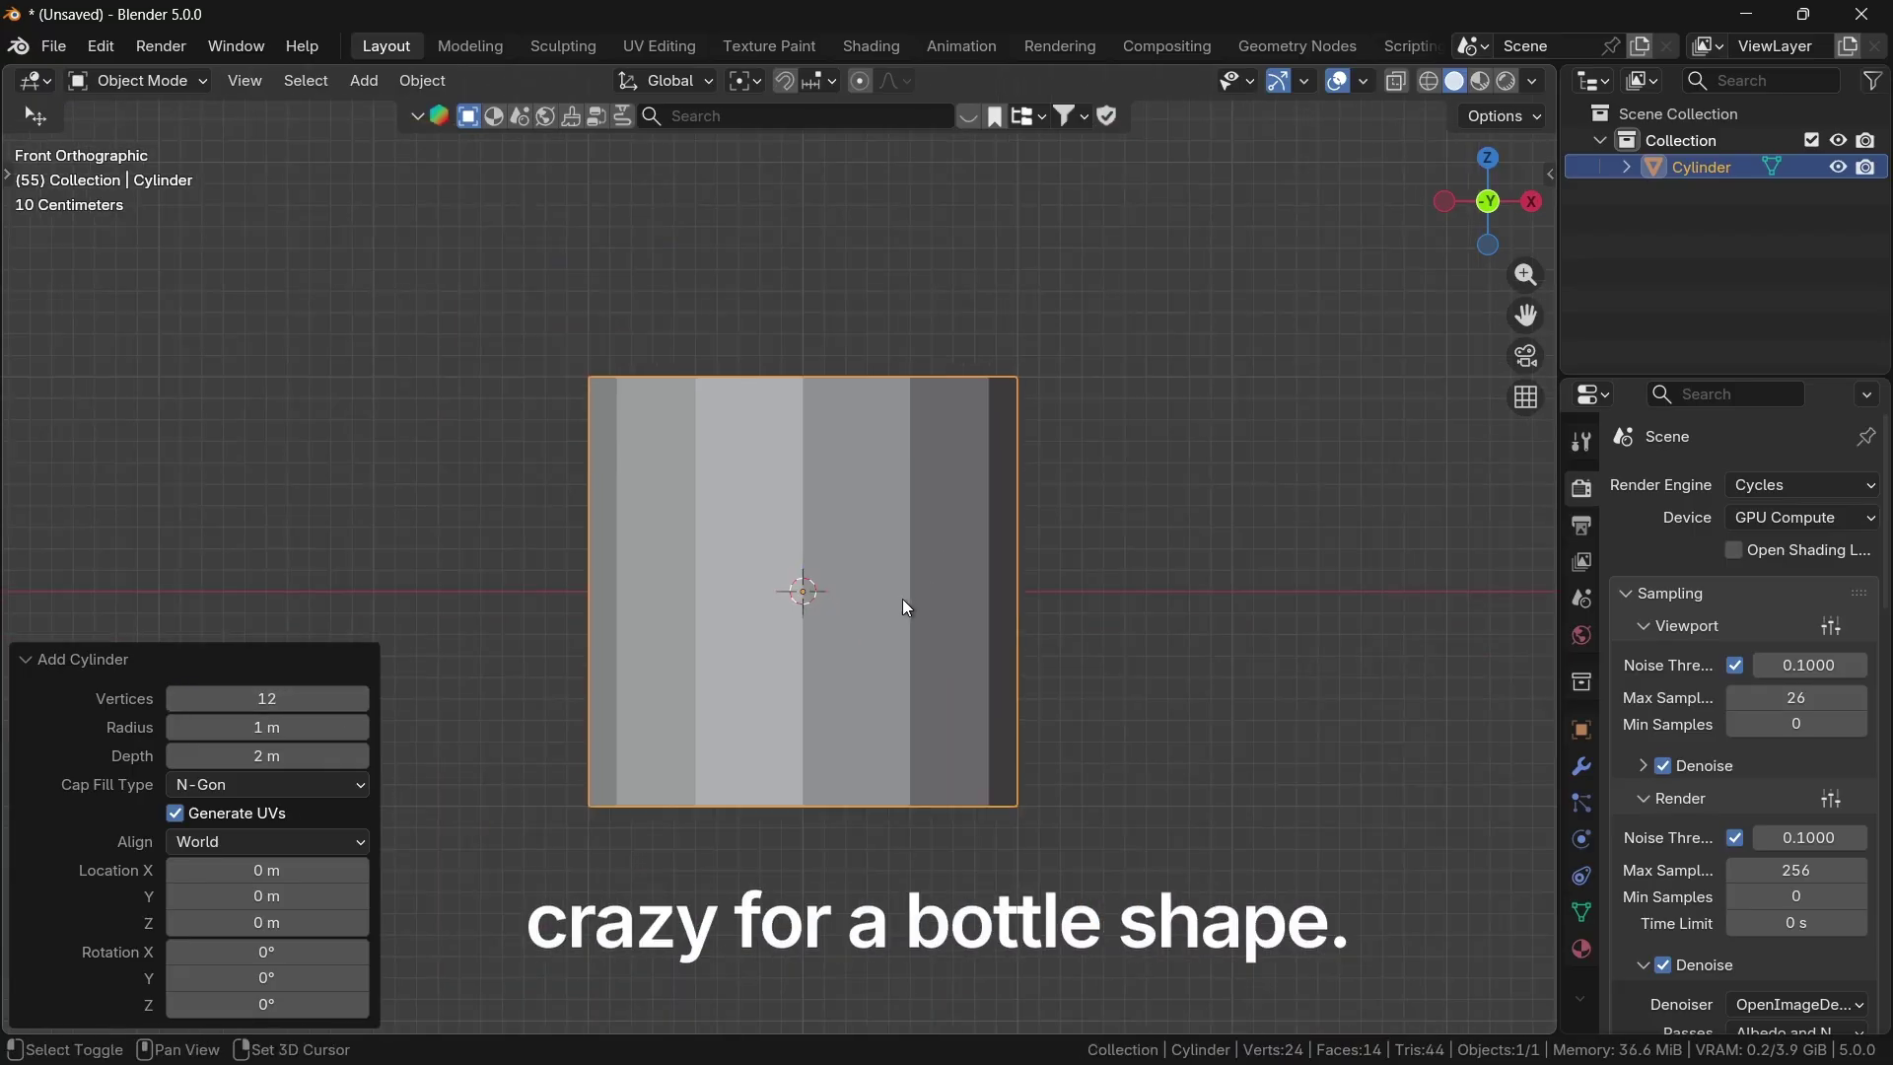
middle_click_drag(905, 606, 935, 598, "shift")
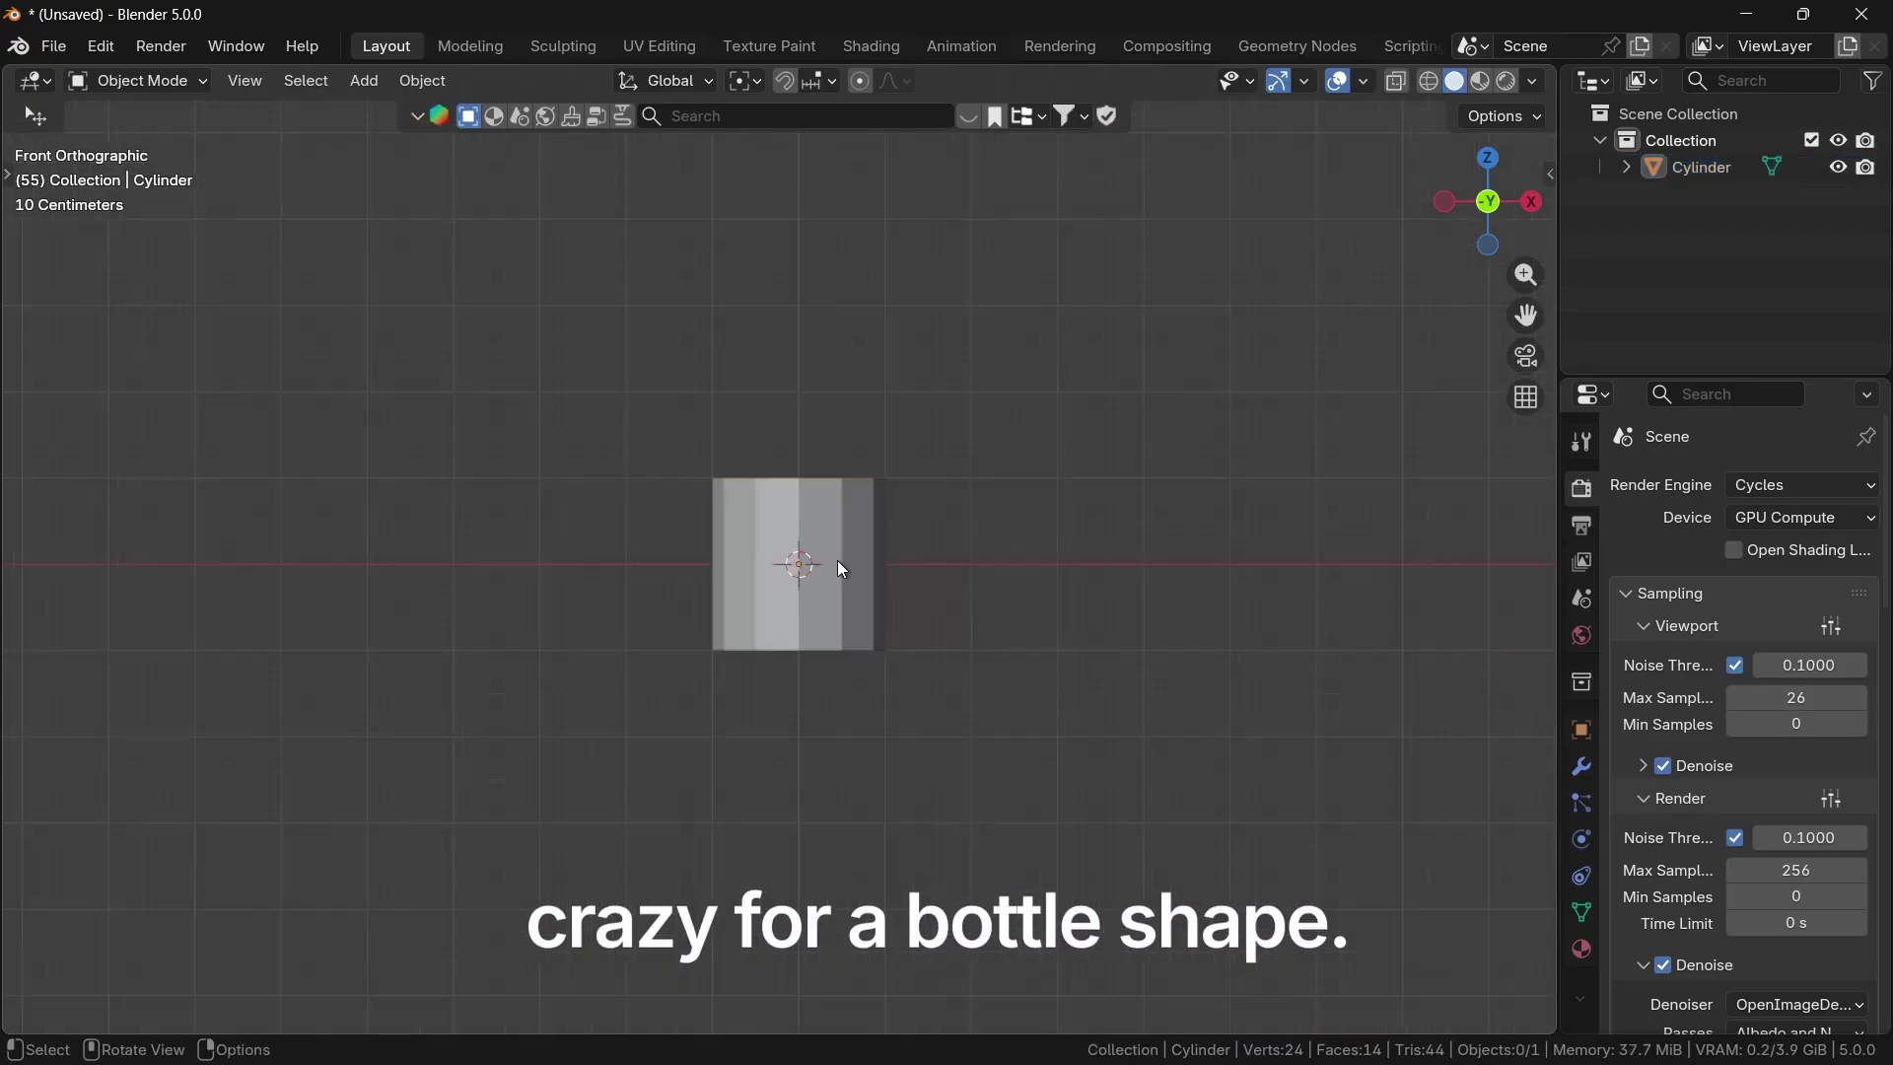
Step: Scale the cylinder to 0.8 along Z and raise it so its base rests on the ground line
left_click(837, 560)
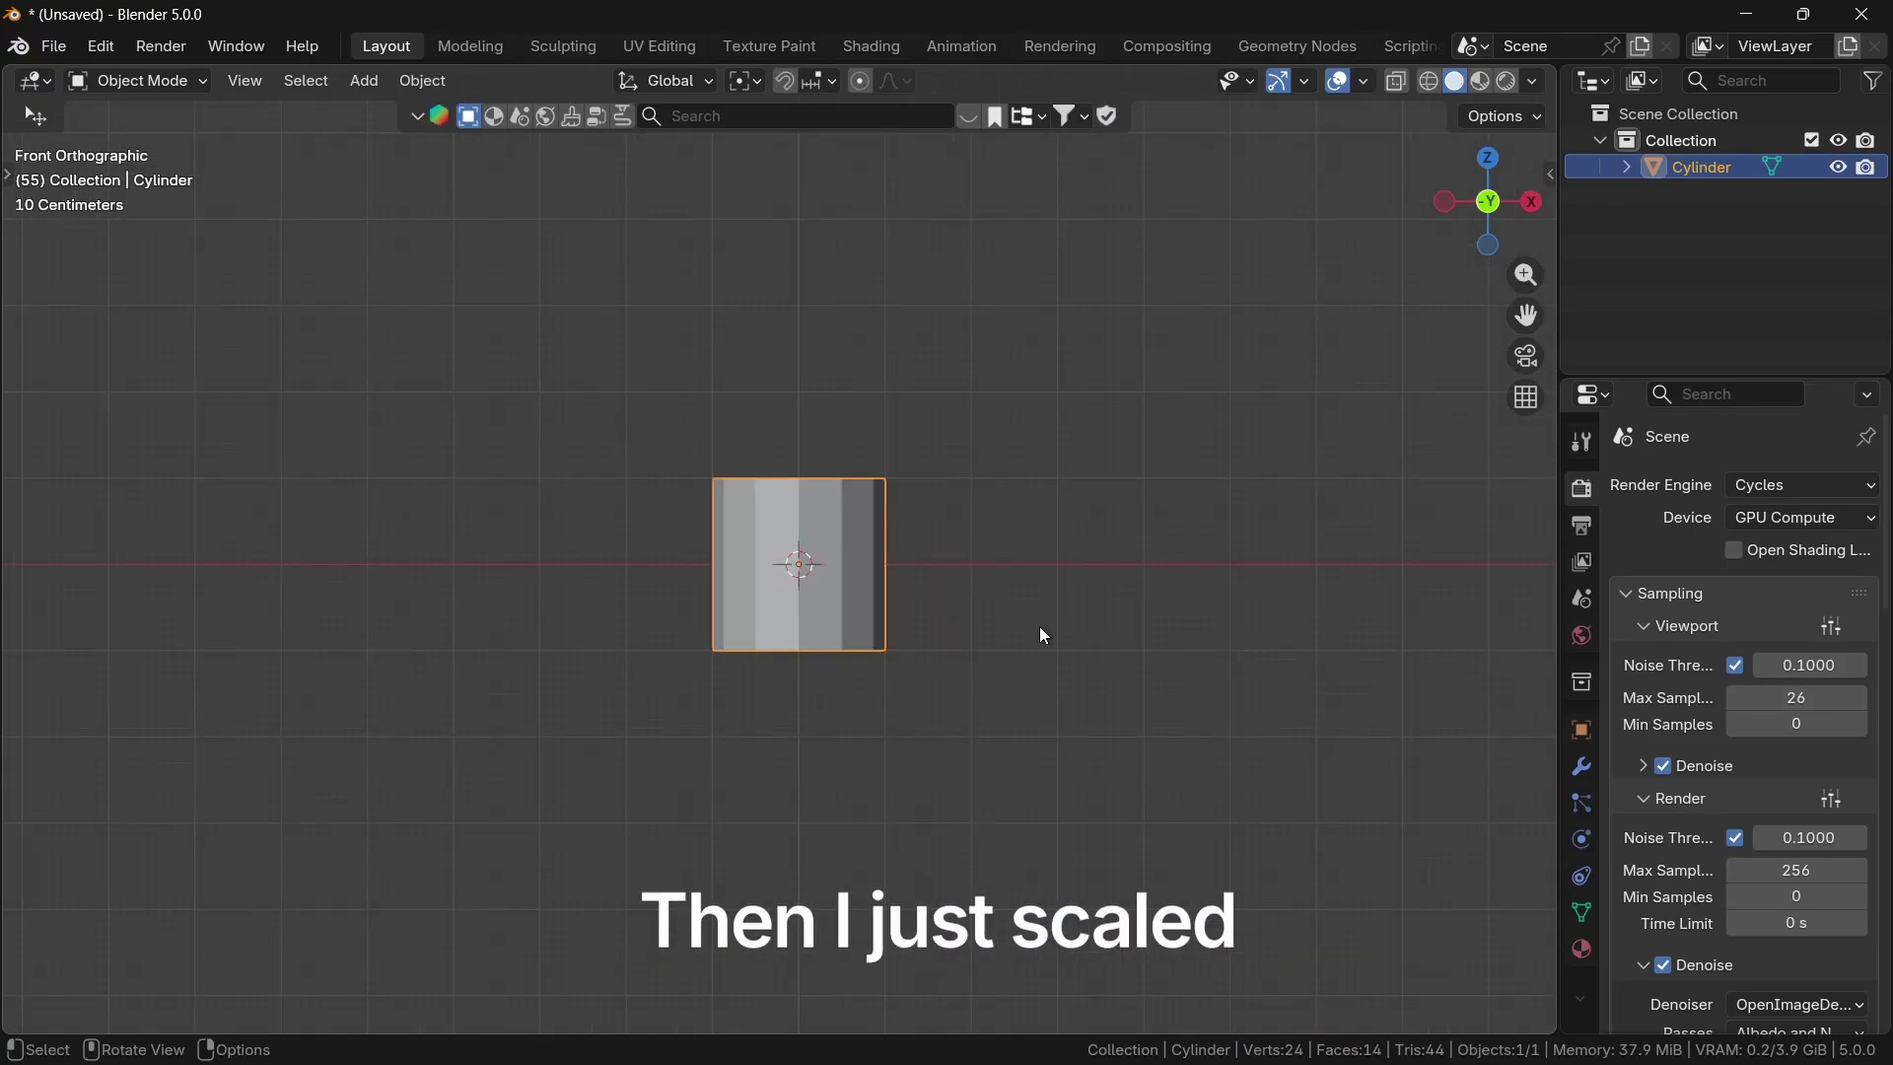
key("s")
key("z")
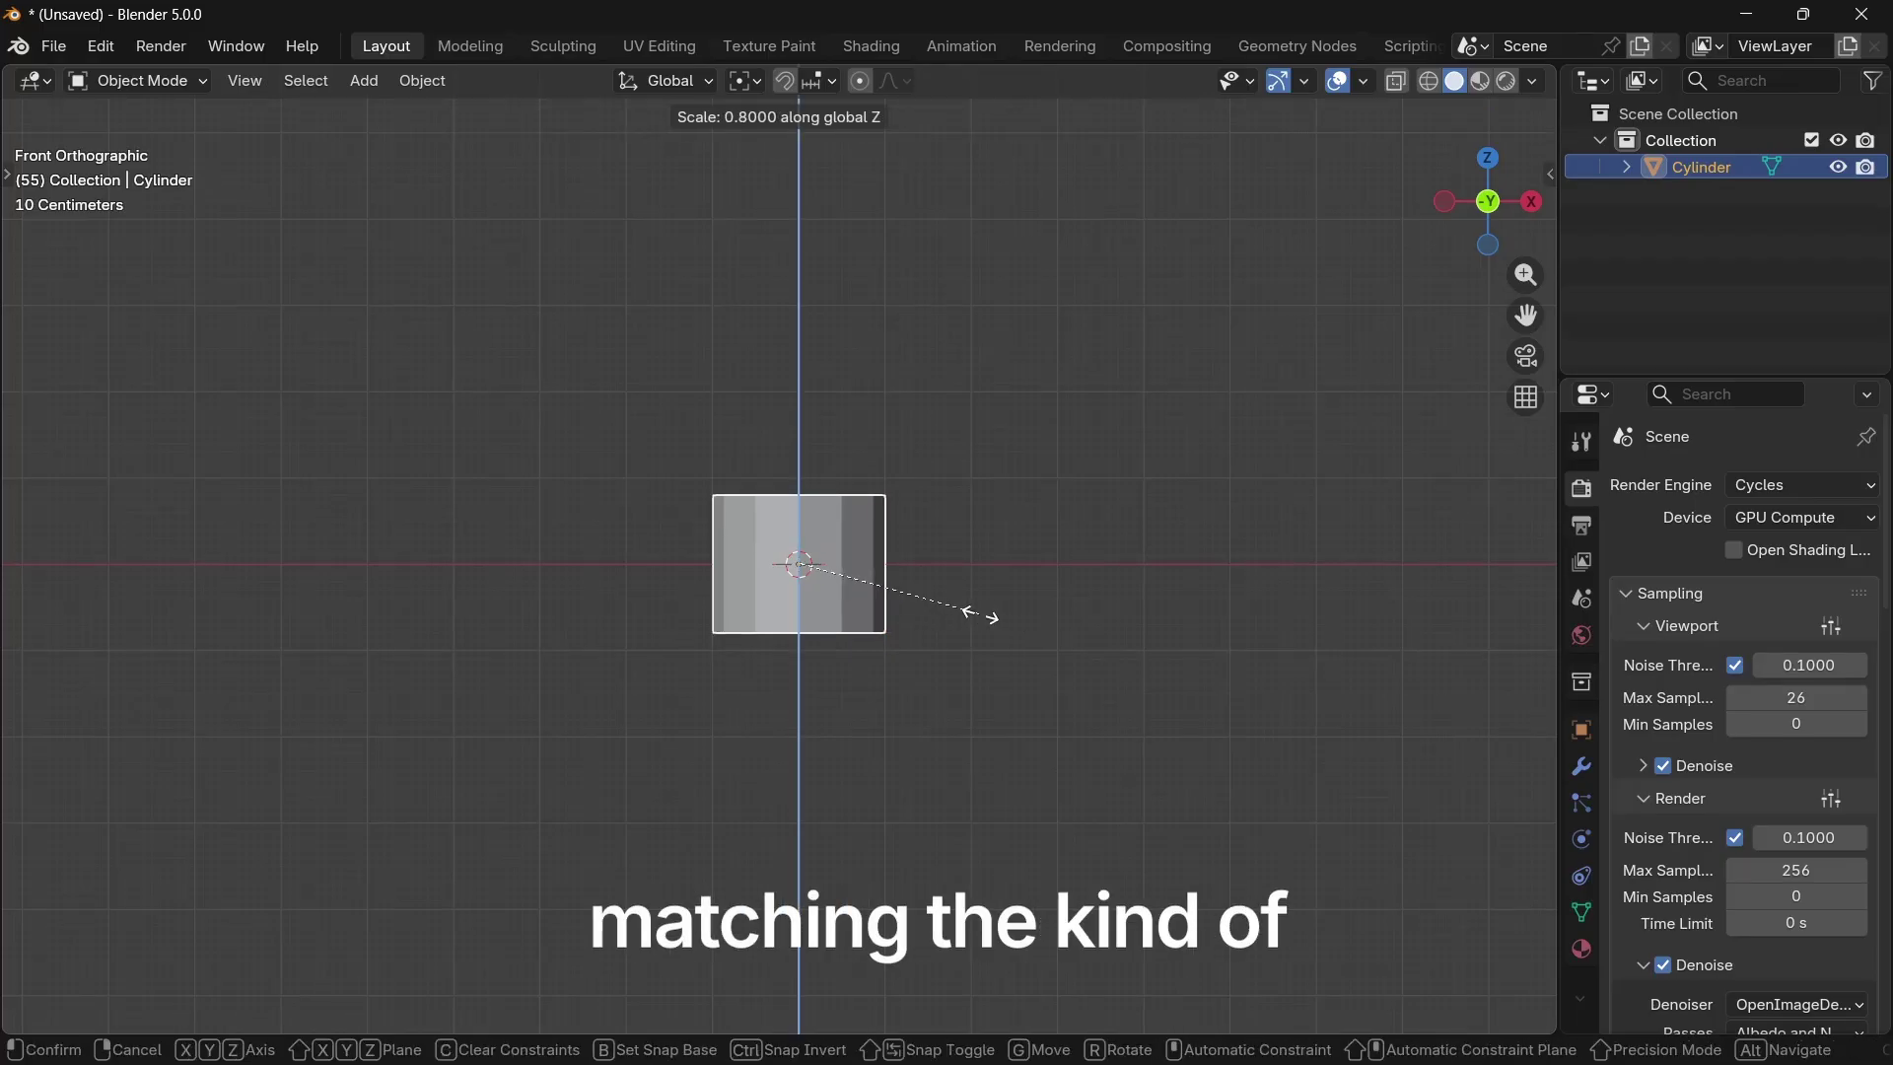
left_click(981, 613, "ctrl")
scroll(961, 605, "up", 5)
key("g")
key("z")
left_click(1083, 471, "ctrl")
Step: Inset the cylinder's top face by about 0.6 m
middle_click_drag(1017, 586, 903, 641)
key("Tab")
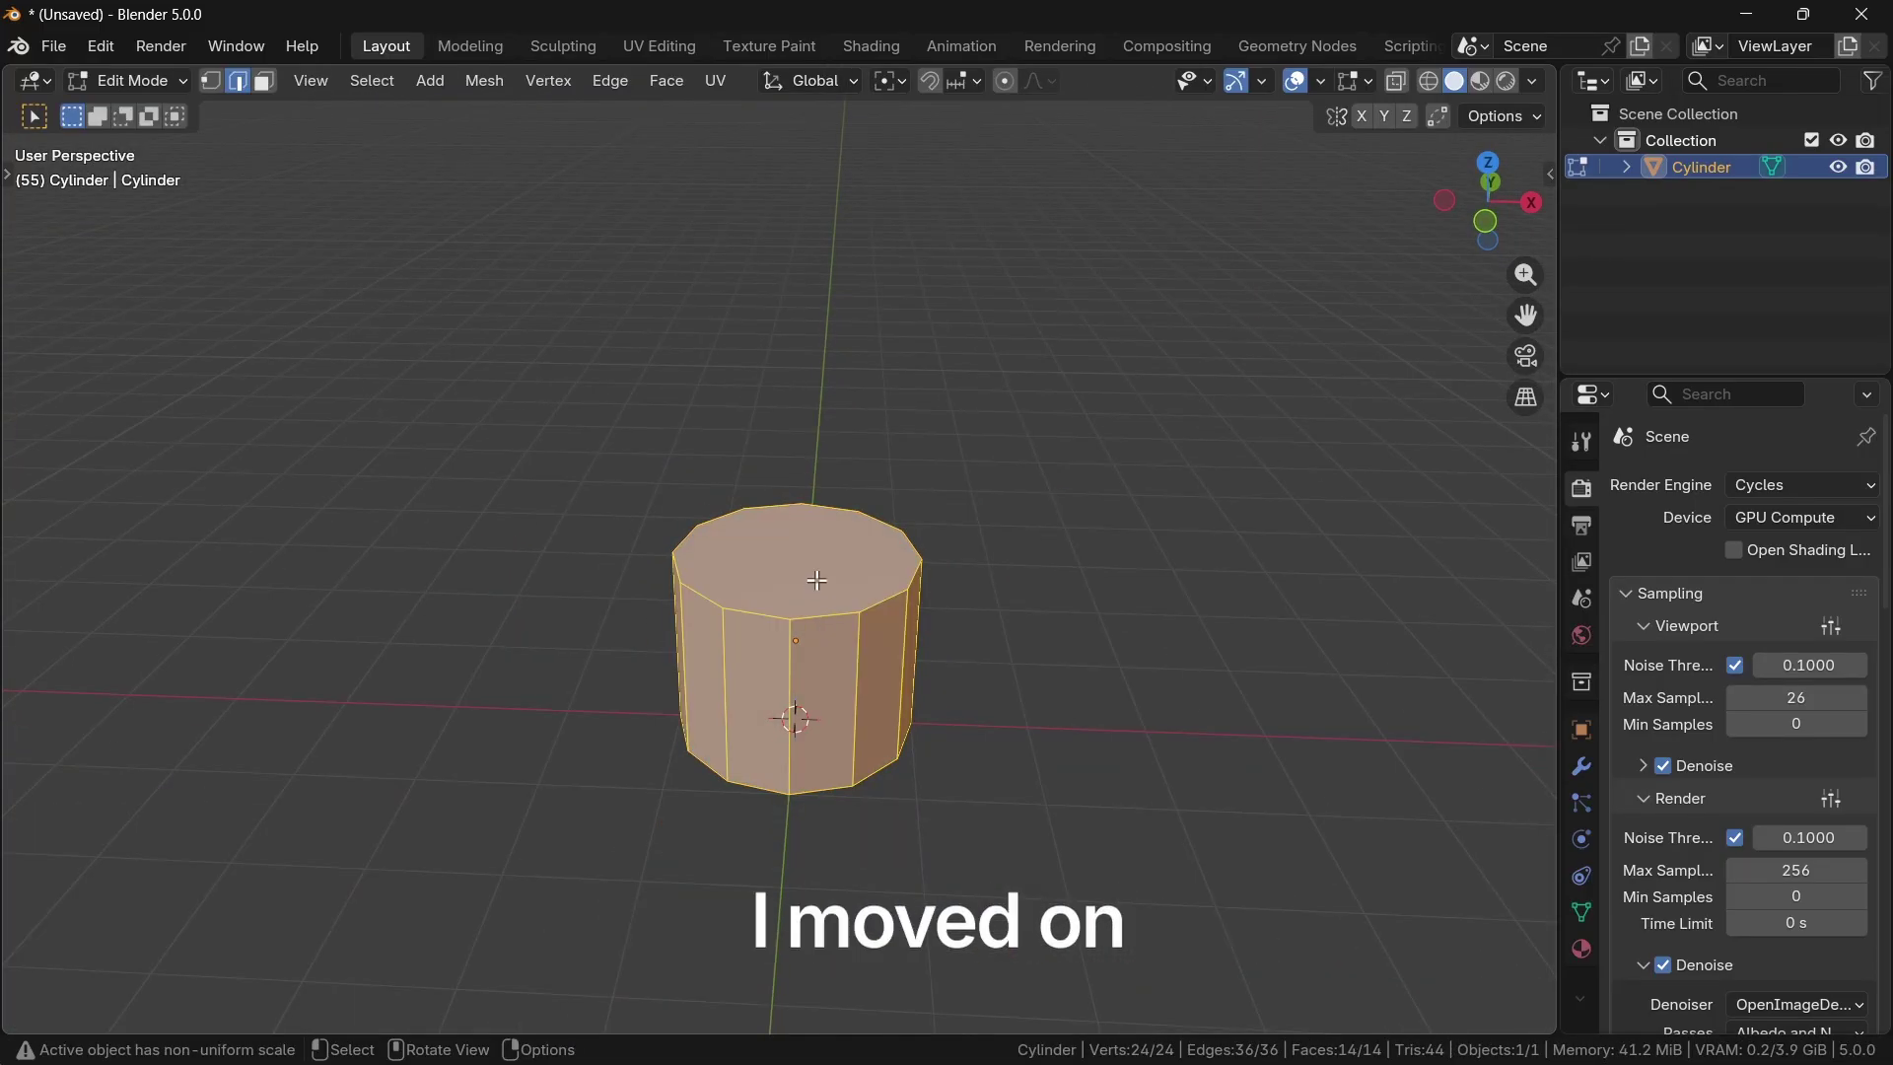
key("alt+a")
key("3")
left_click(817, 581)
key("i")
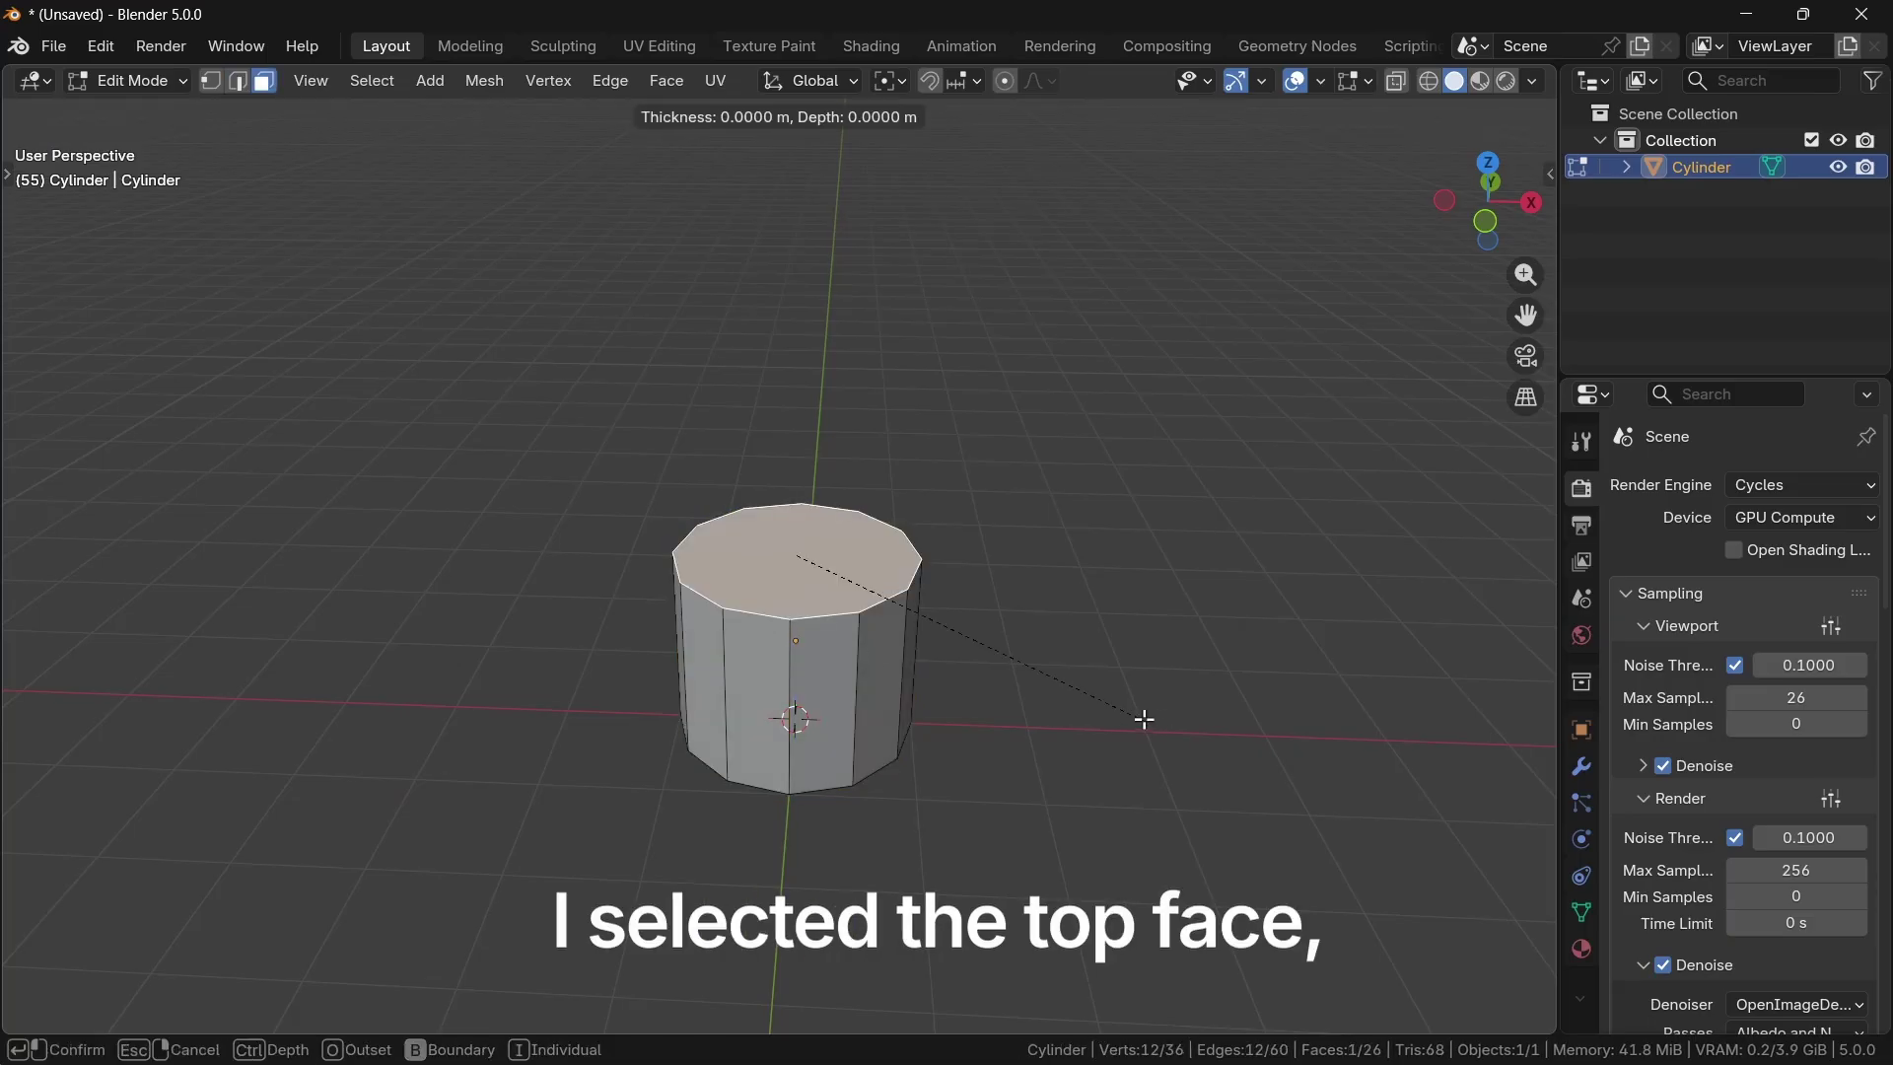
right_click(1089, 697)
key("i")
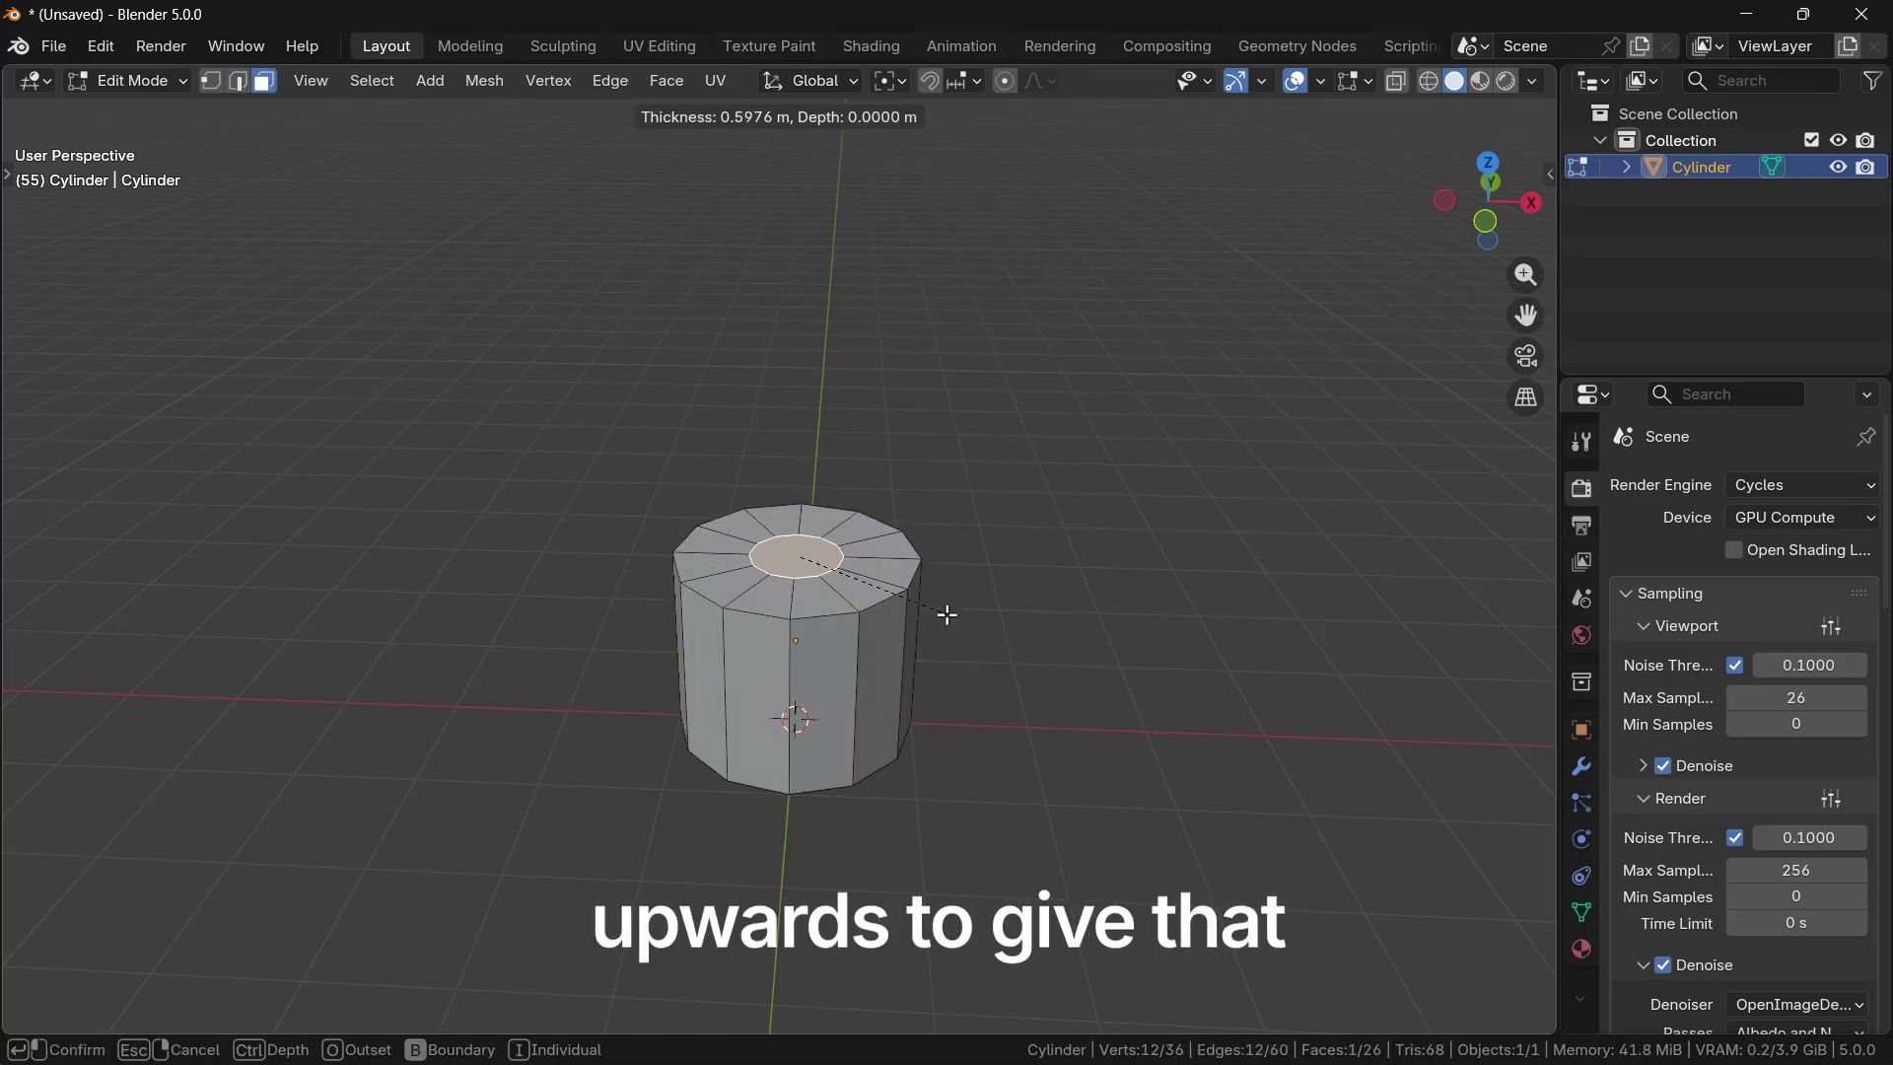
left_click(947, 614)
Step: Extrude the inset top face 0.4 m upward to form the bottle neck
key("KP_1")
key("KP_7")
scroll(848, 631, "up", 6)
key("KP_1")
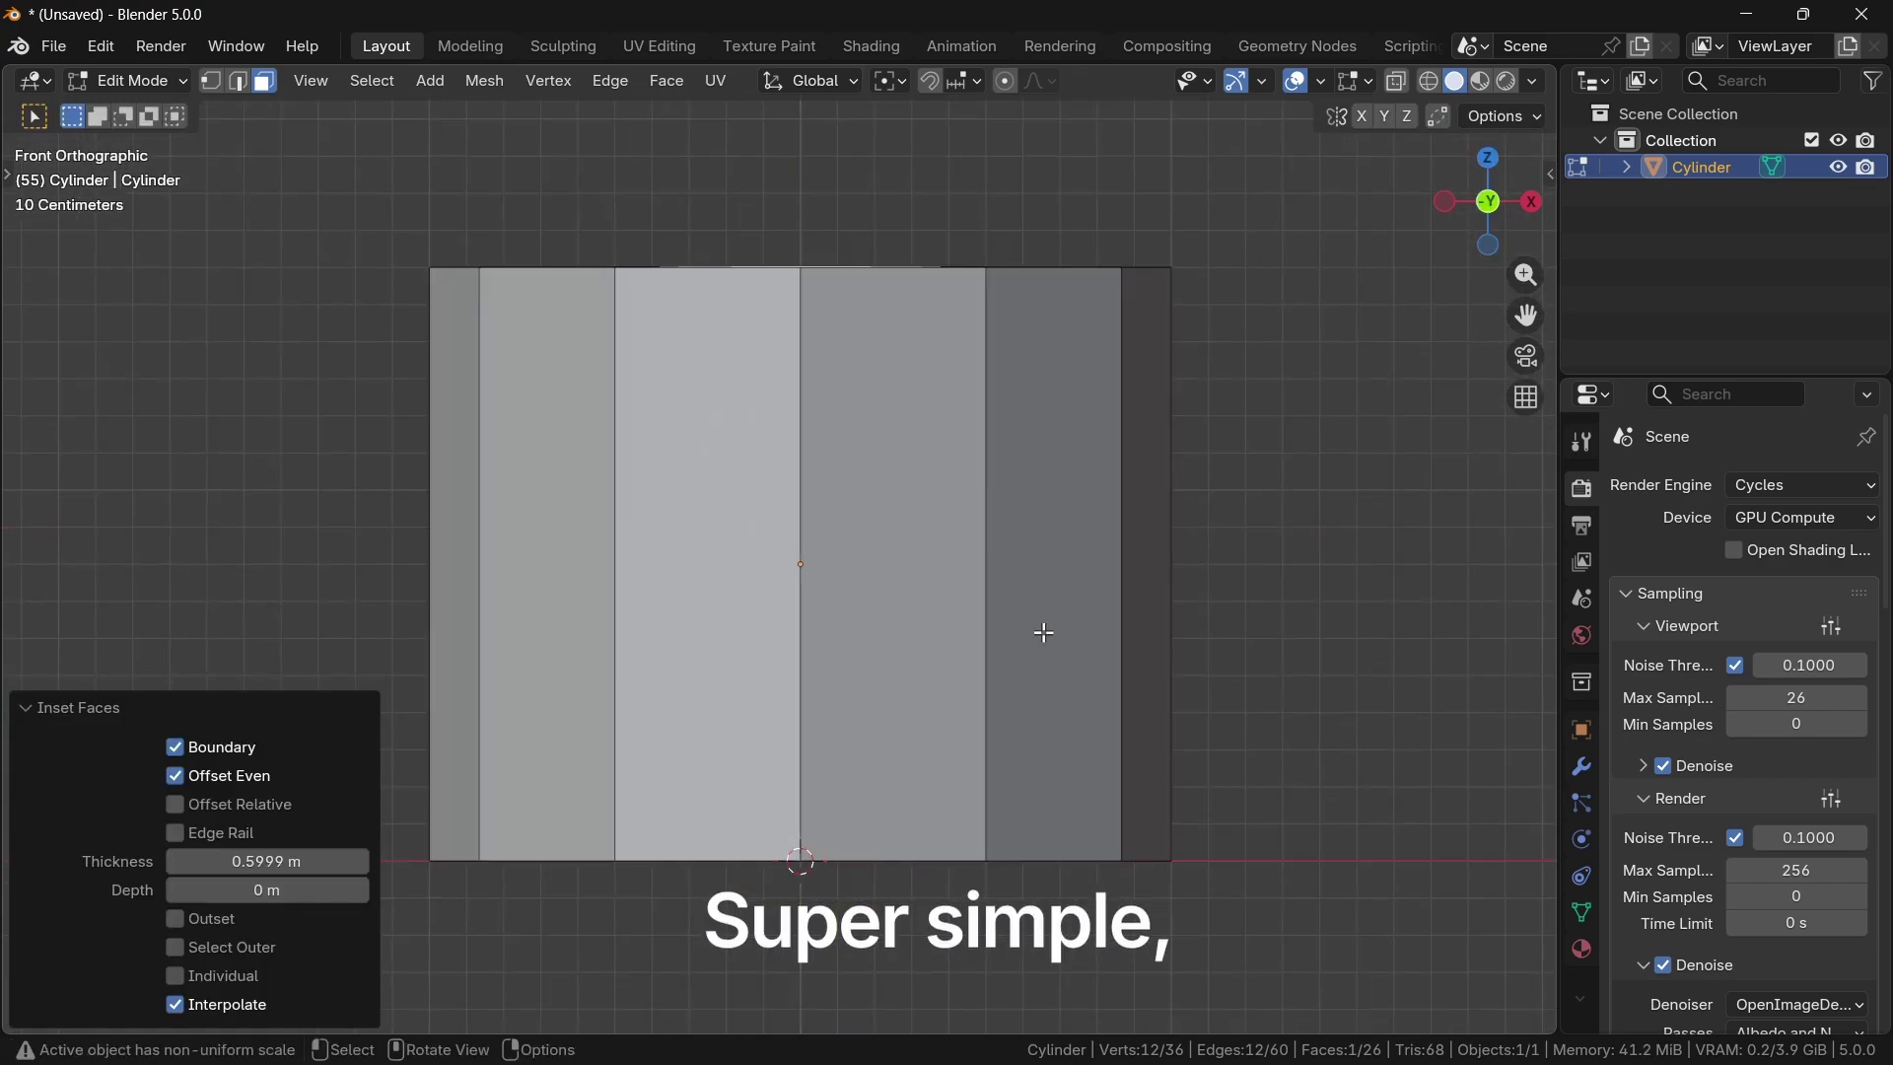
key("e")
left_click(1028, 470)
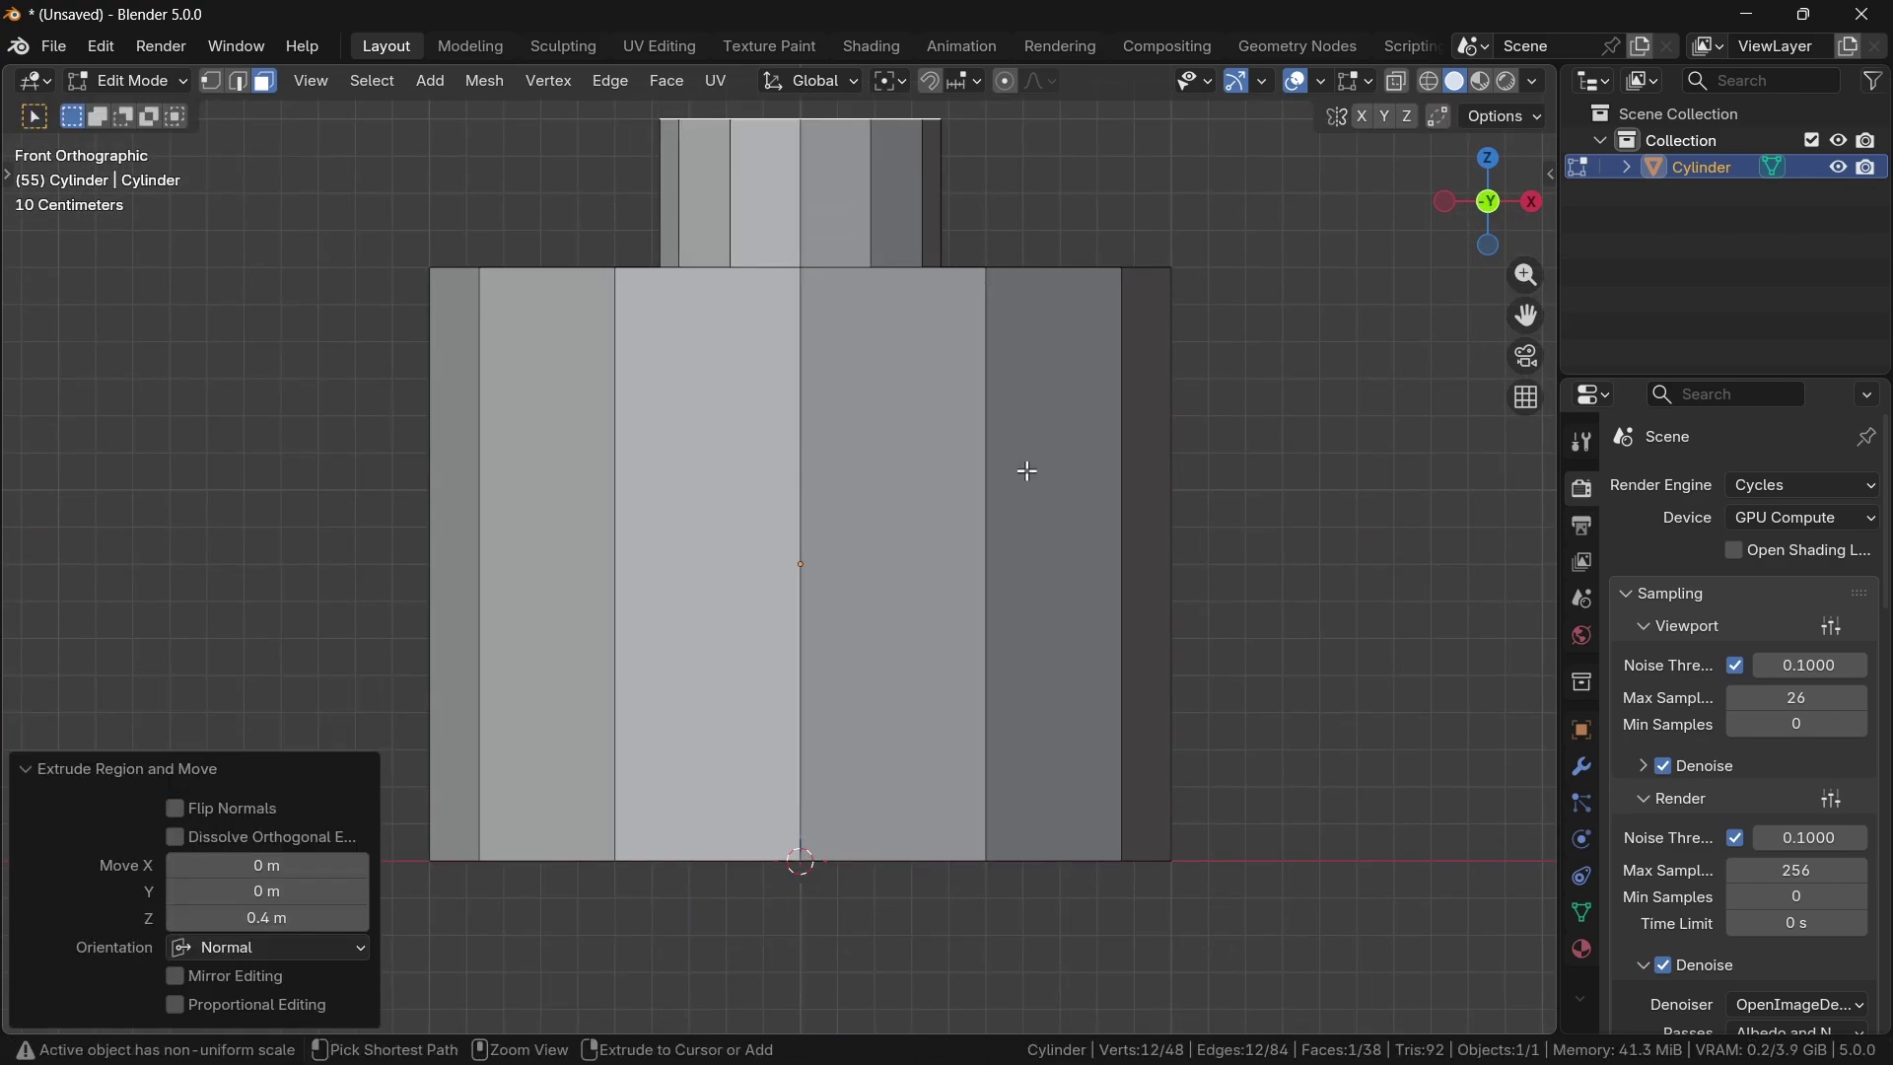
Step: Add a subdivision surface modifier at level 2 to the whole bottle object
scroll(1011, 488, "down", 4)
middle_click_drag(997, 503, 1021, 598)
key("Tab")
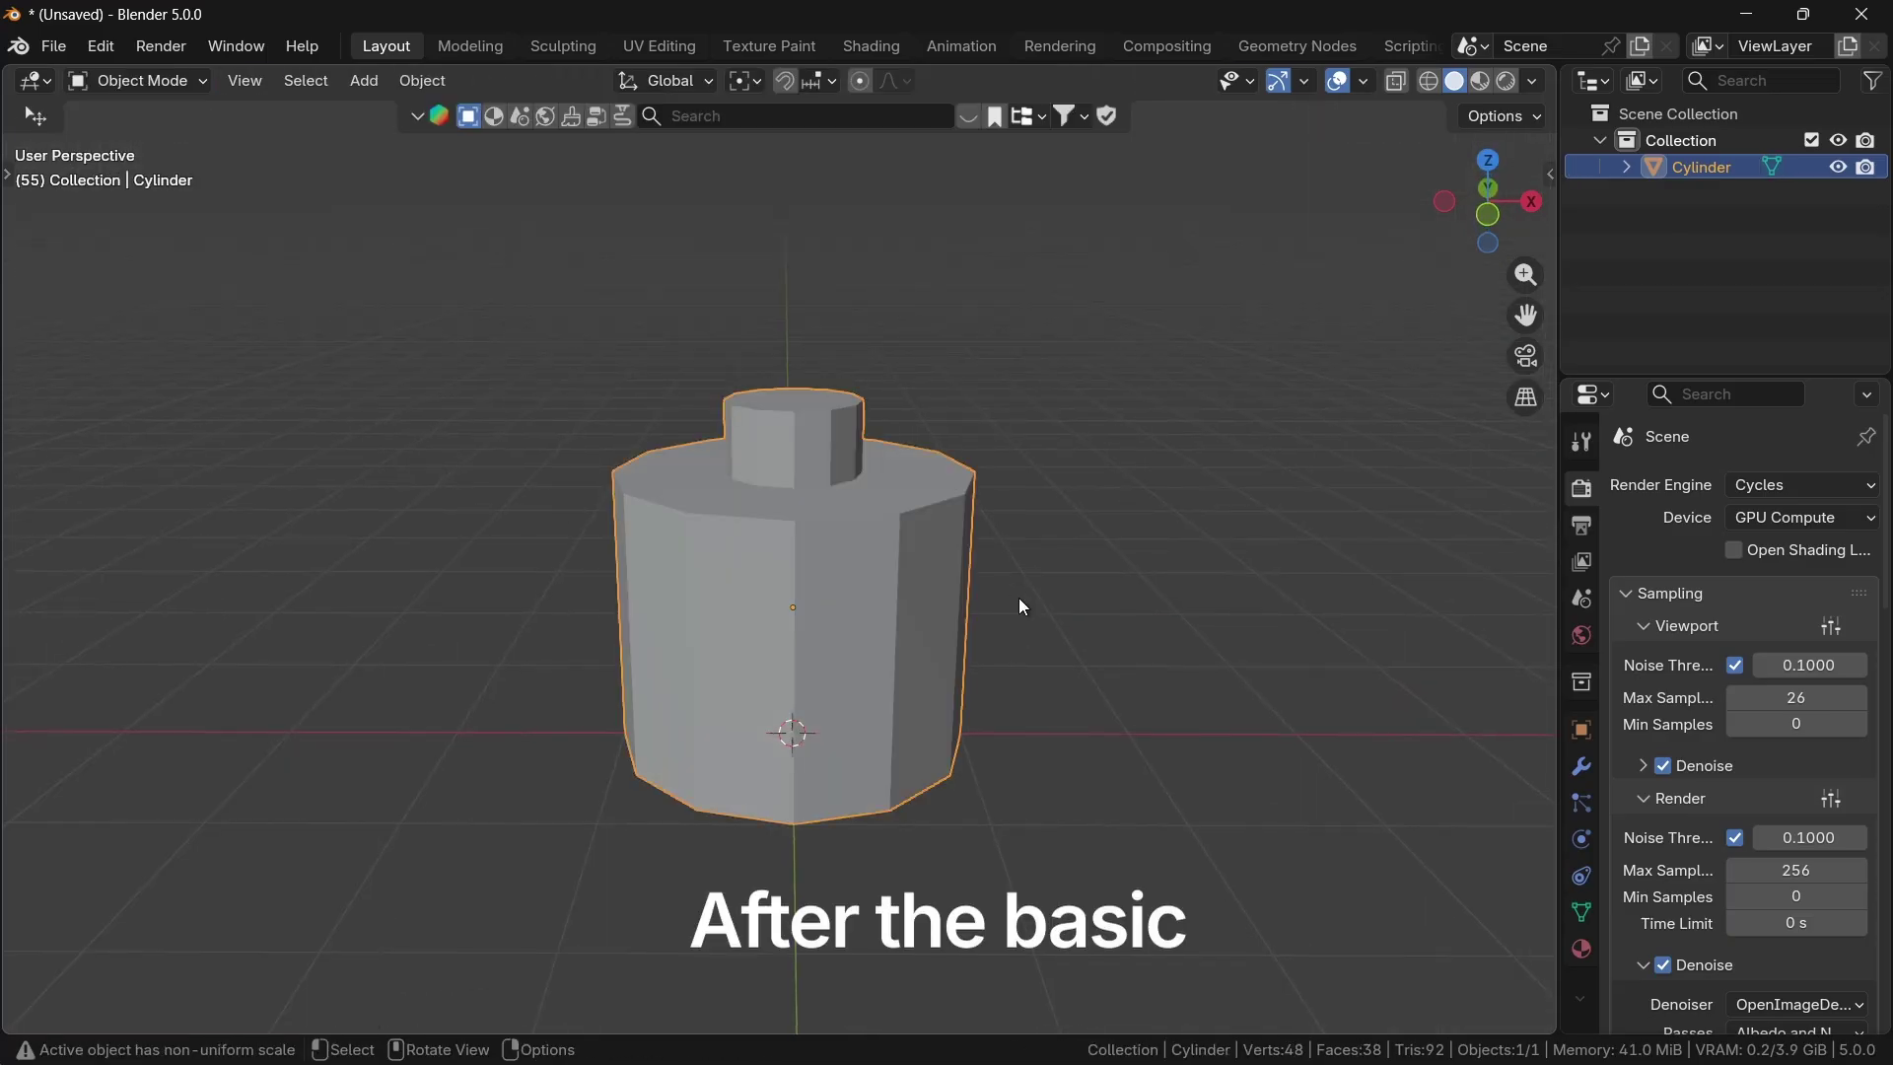
key("ctrl+2")
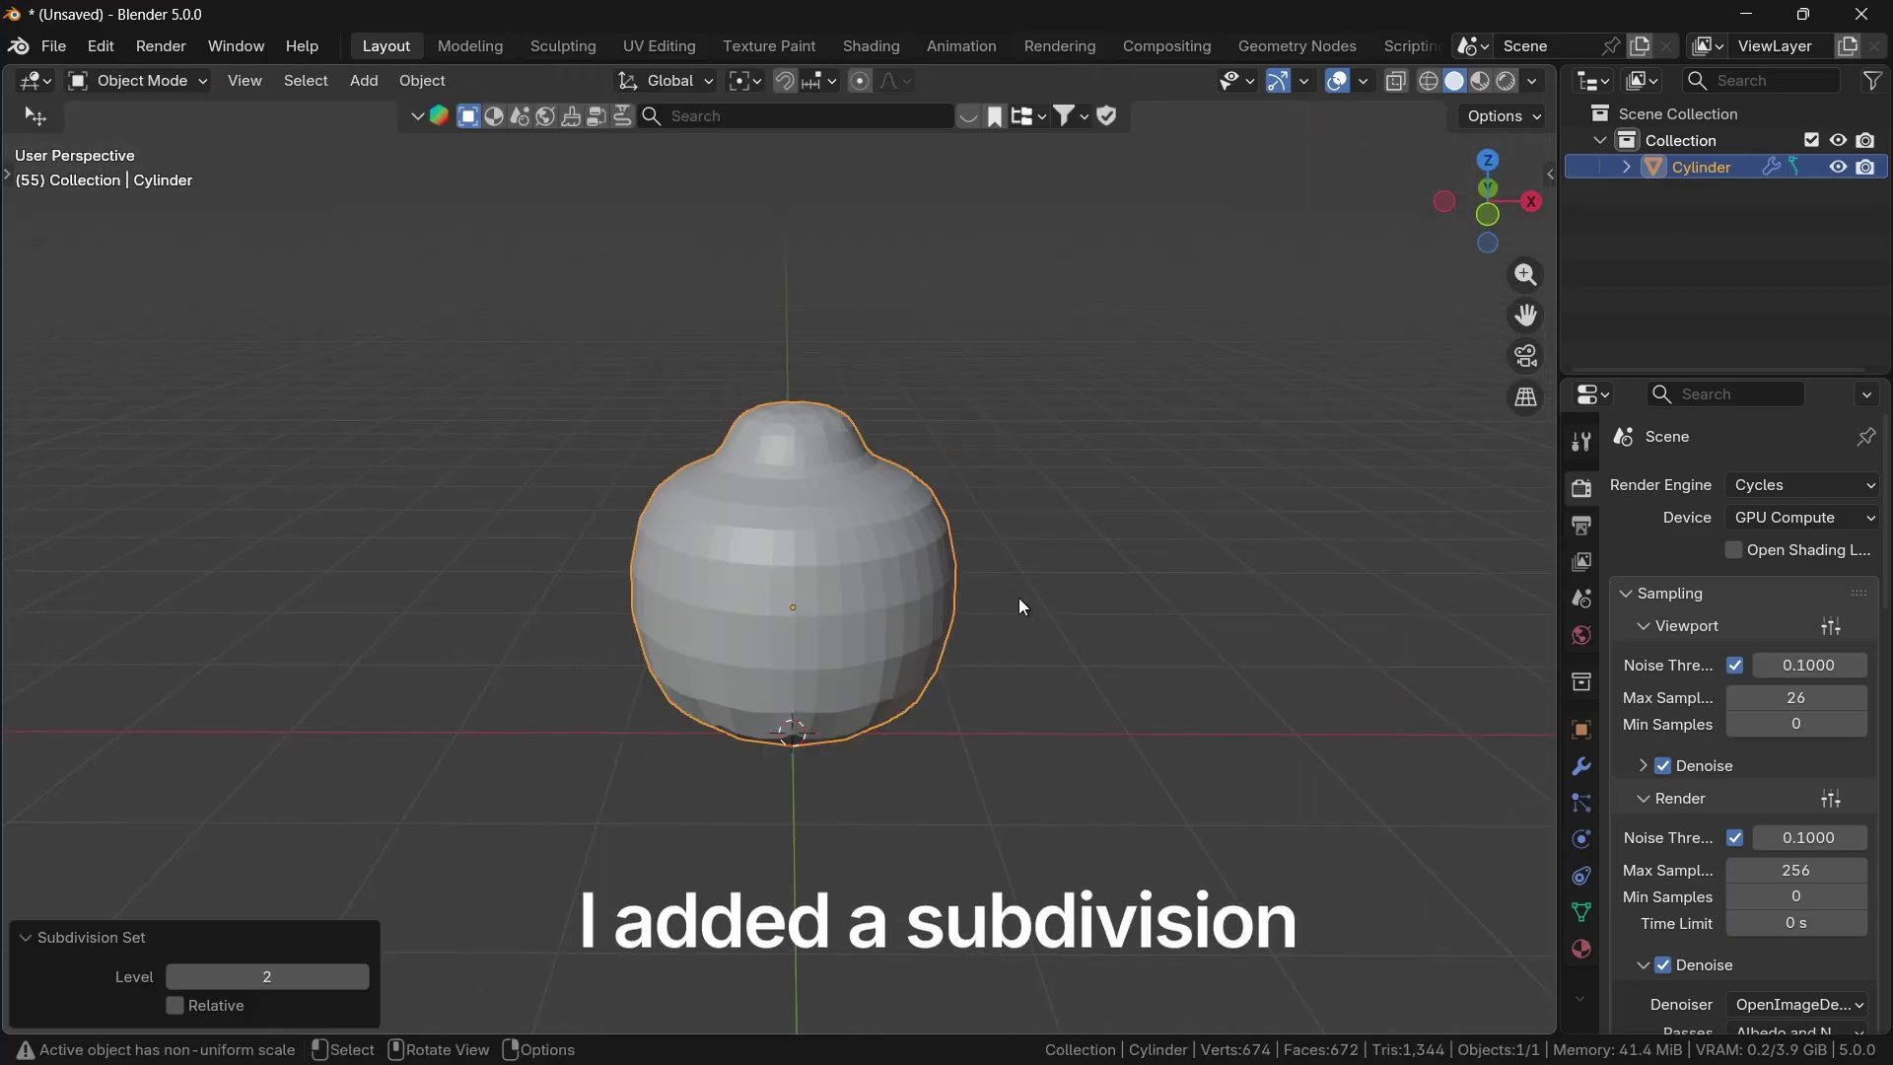
Step: Bevel the edge loop around the bottle's base by about 0.1 m with three segments
key("Tab")
left_click(828, 812)
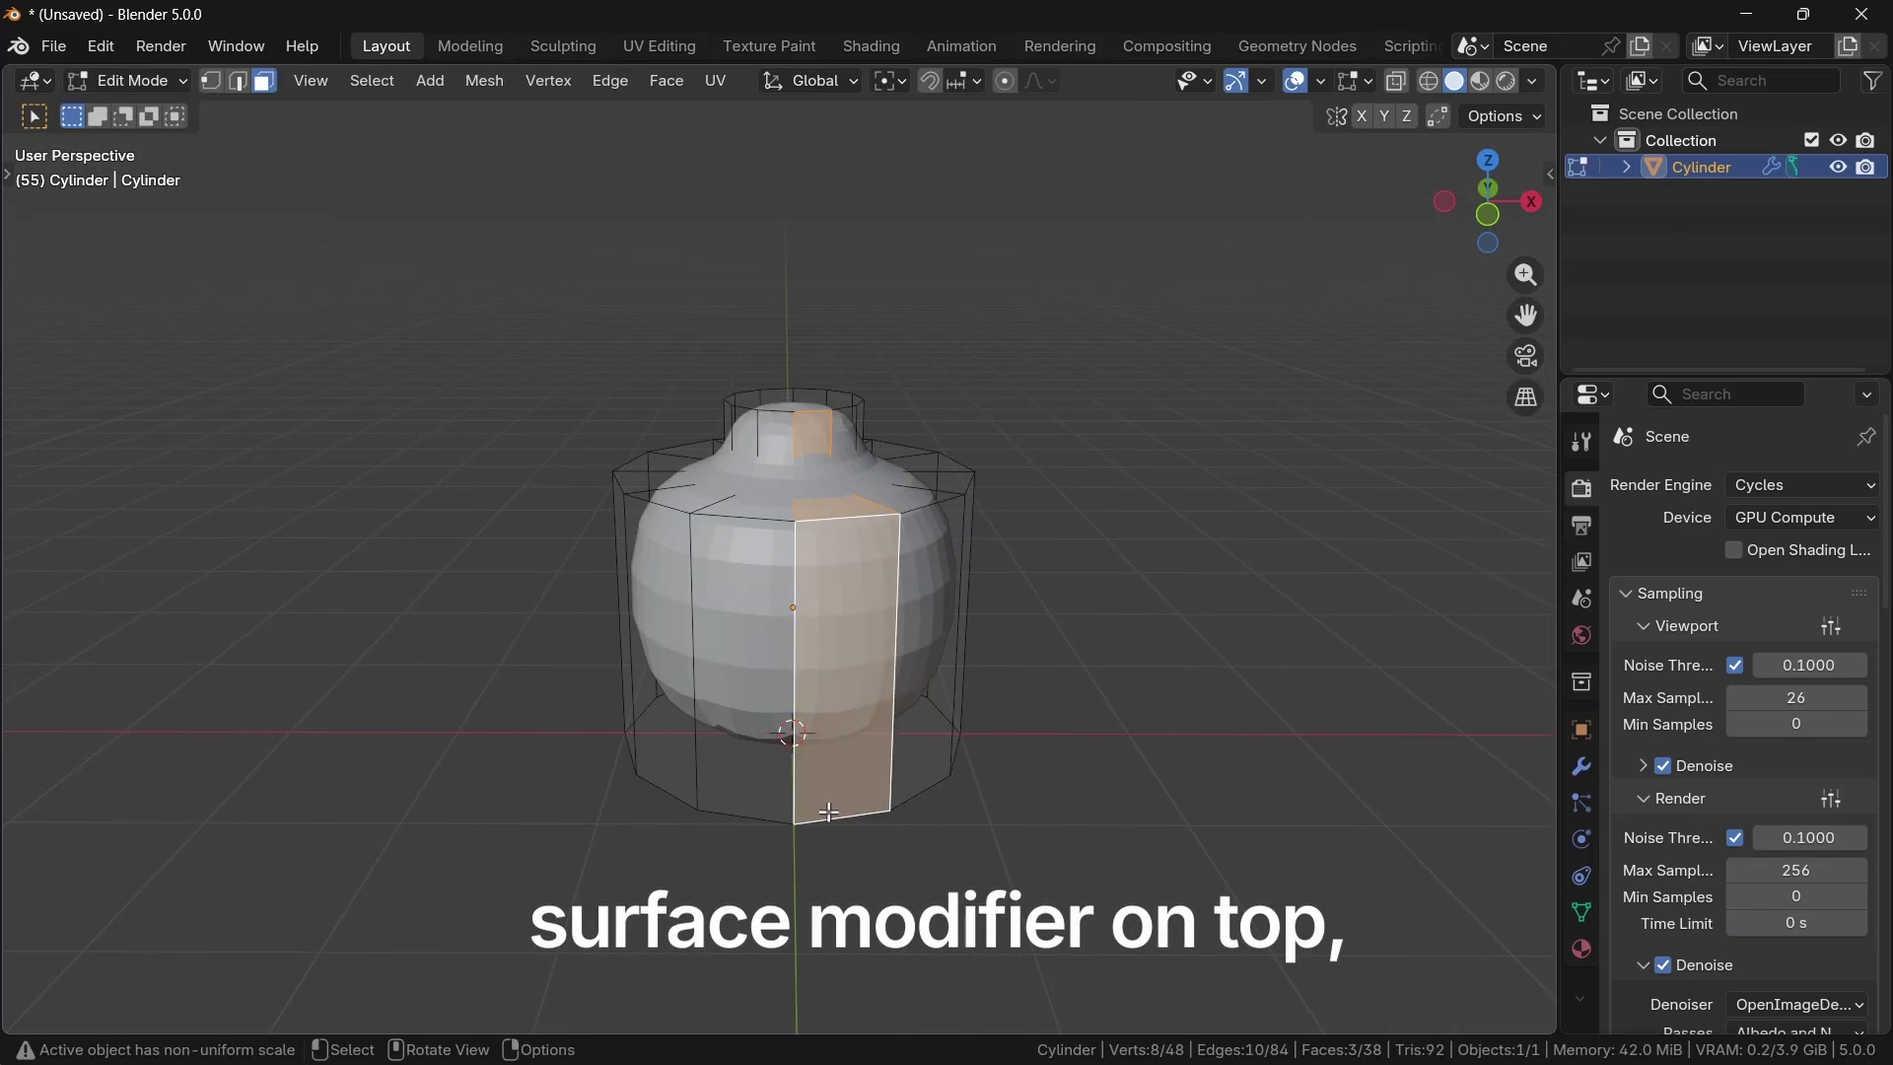
key("2")
left_click(828, 817, "alt")
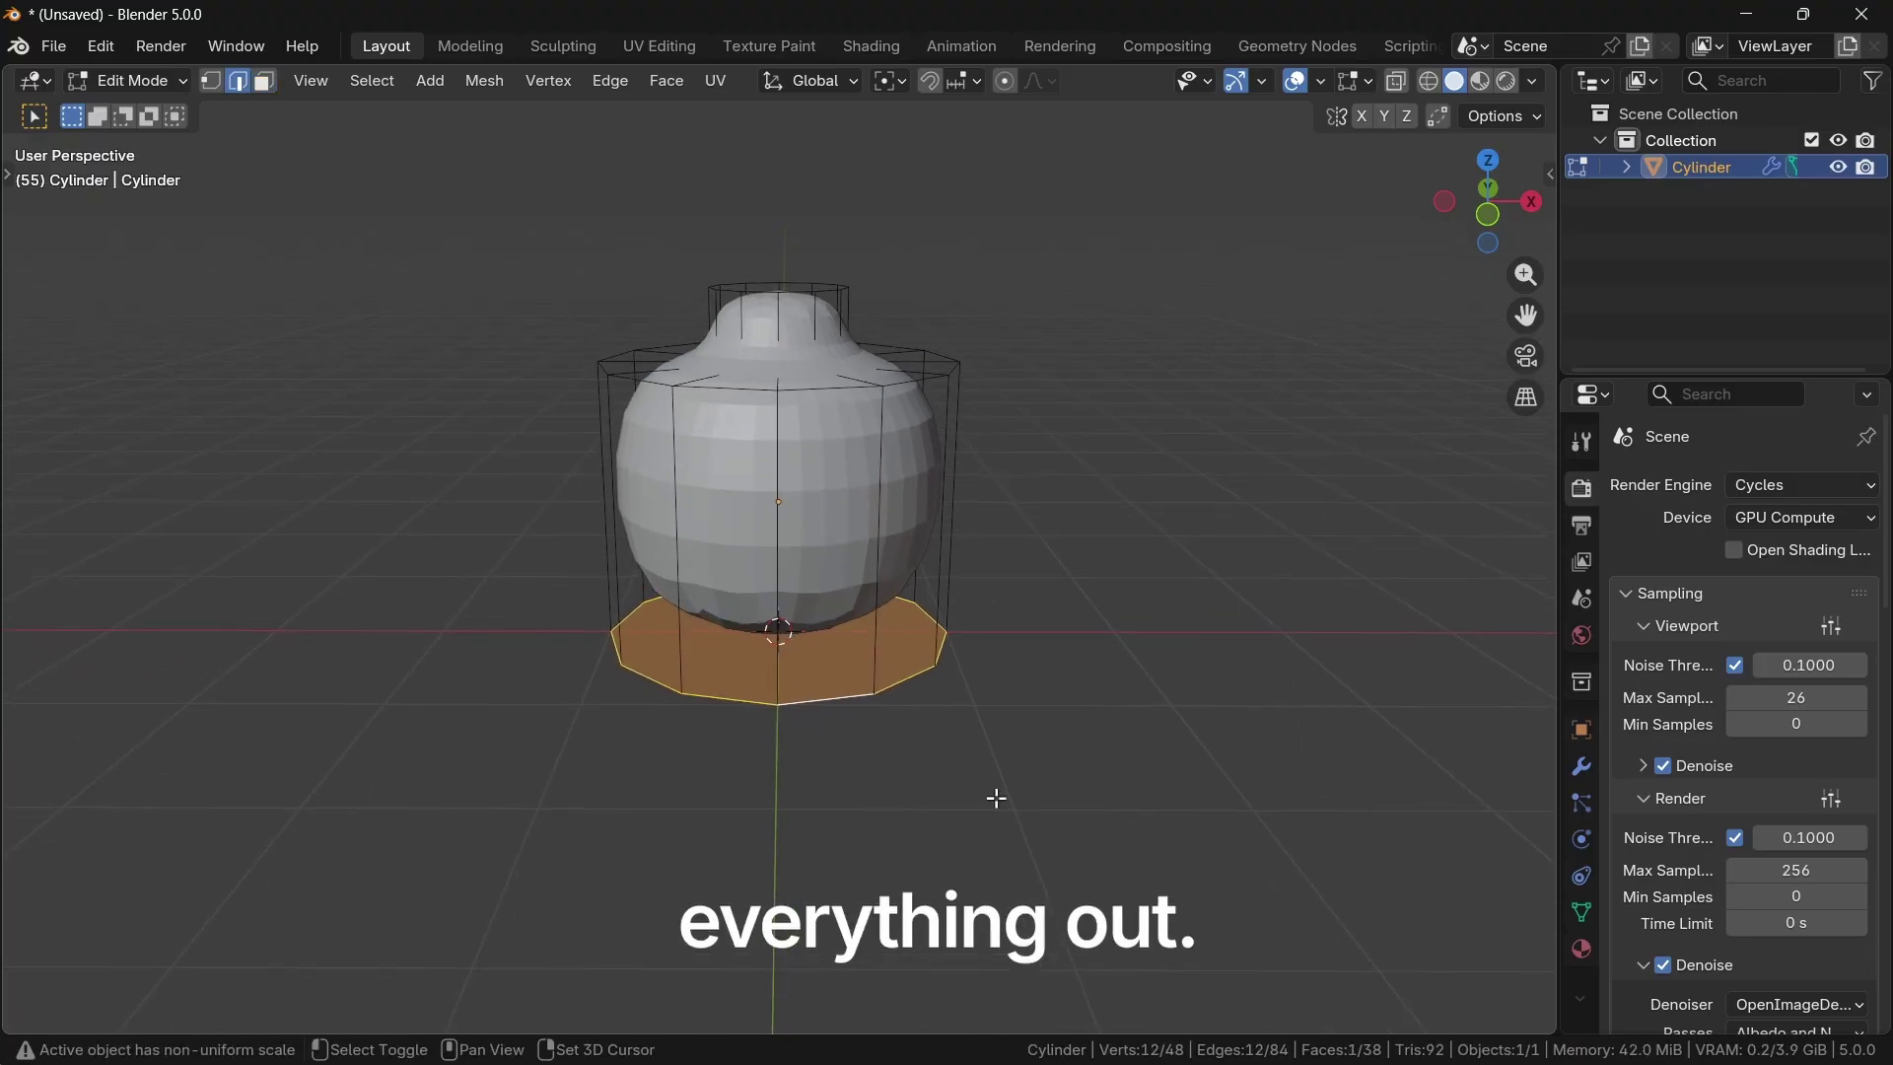
scroll(996, 798, "up", 2)
key("ctrl+b")
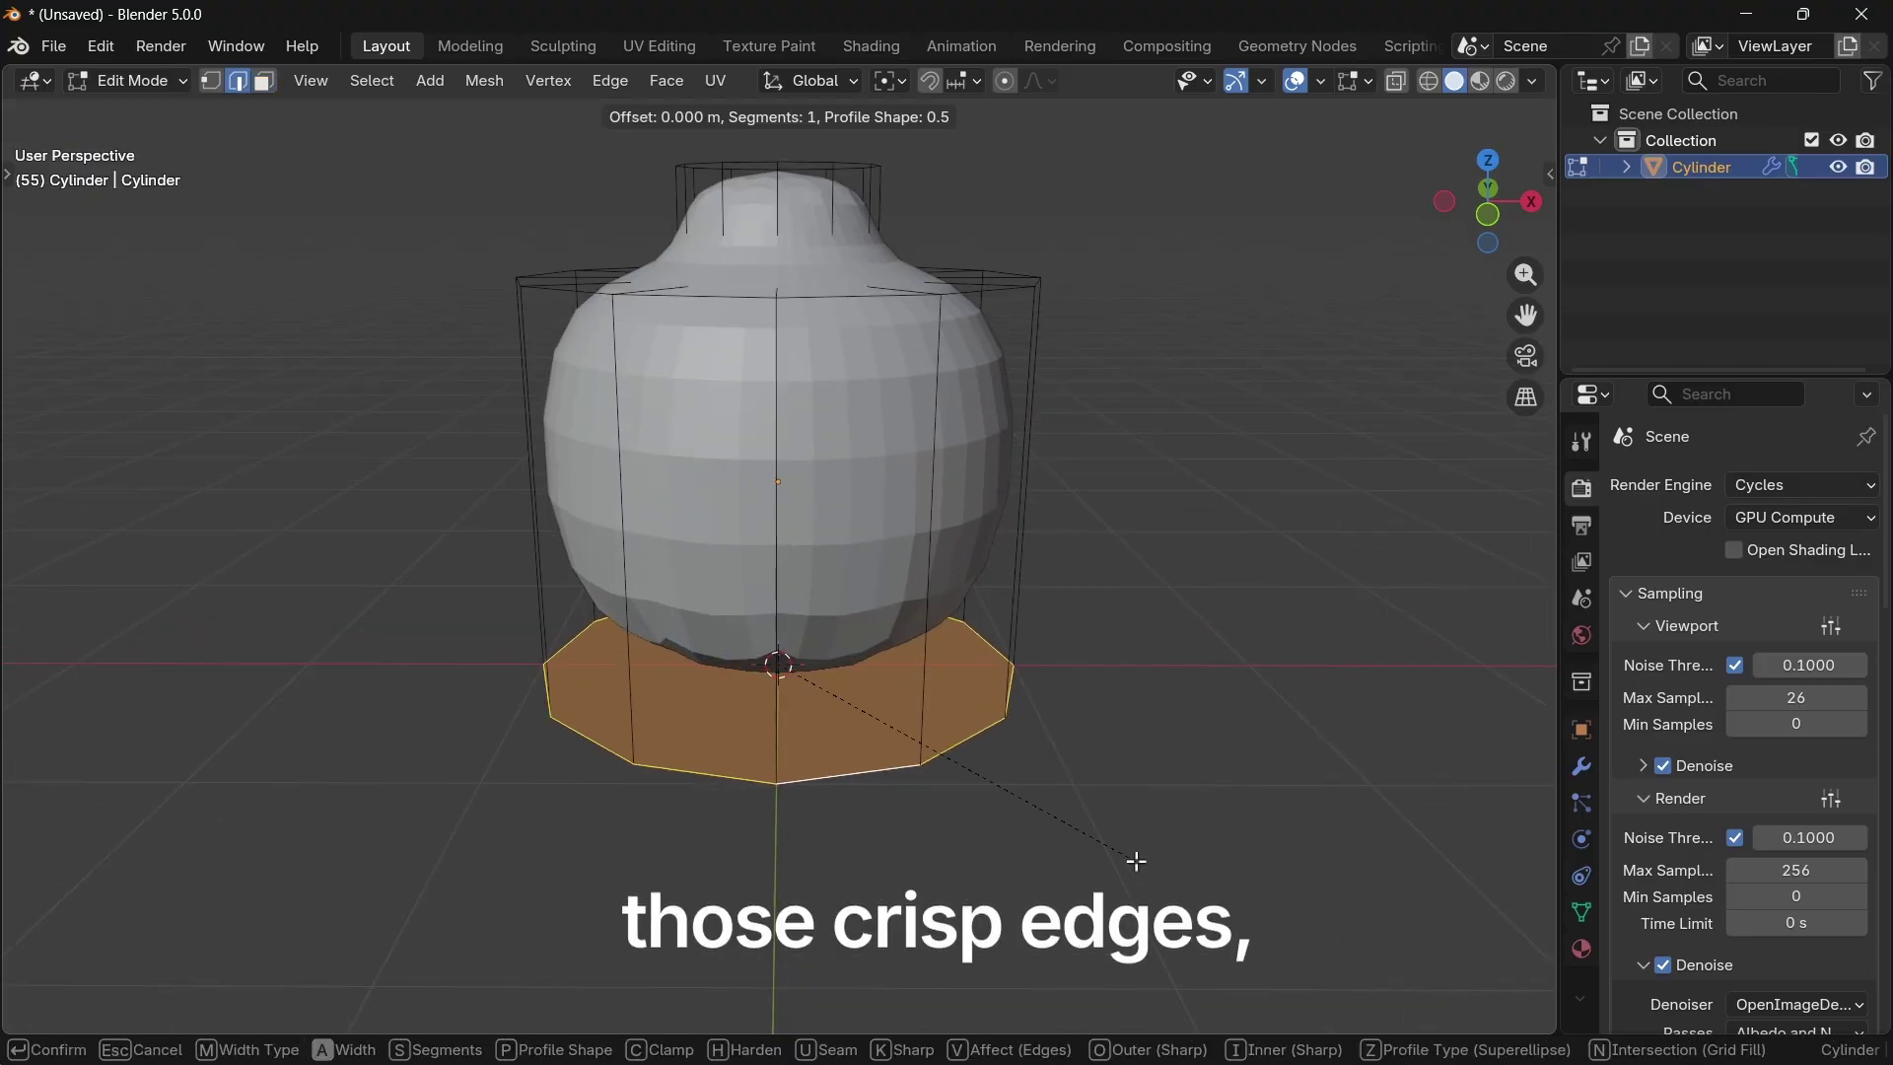
scroll(1281, 994, "up", 2)
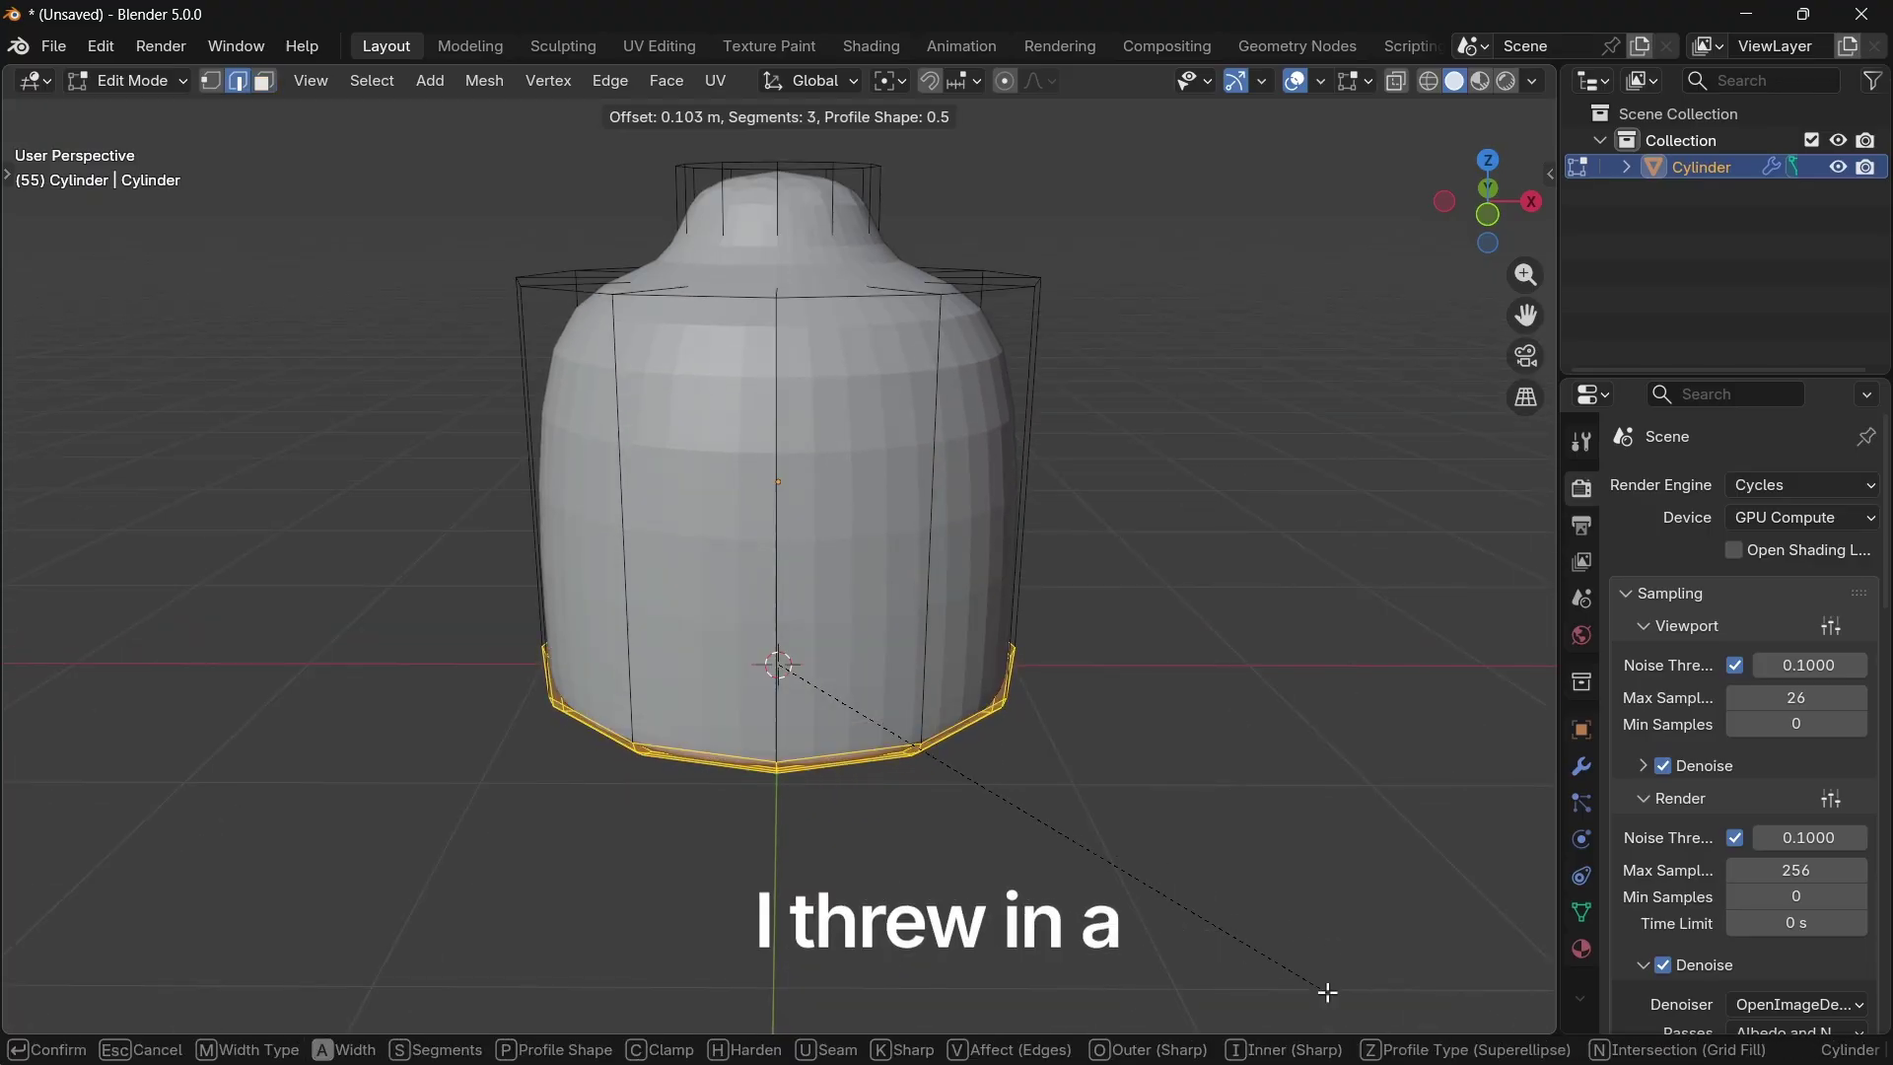
left_click(1271, 996)
Step: Bevel the outer edge loop at the top of the body and shade the bottle smooth
key("ctrl+b")
right_click(969, 523)
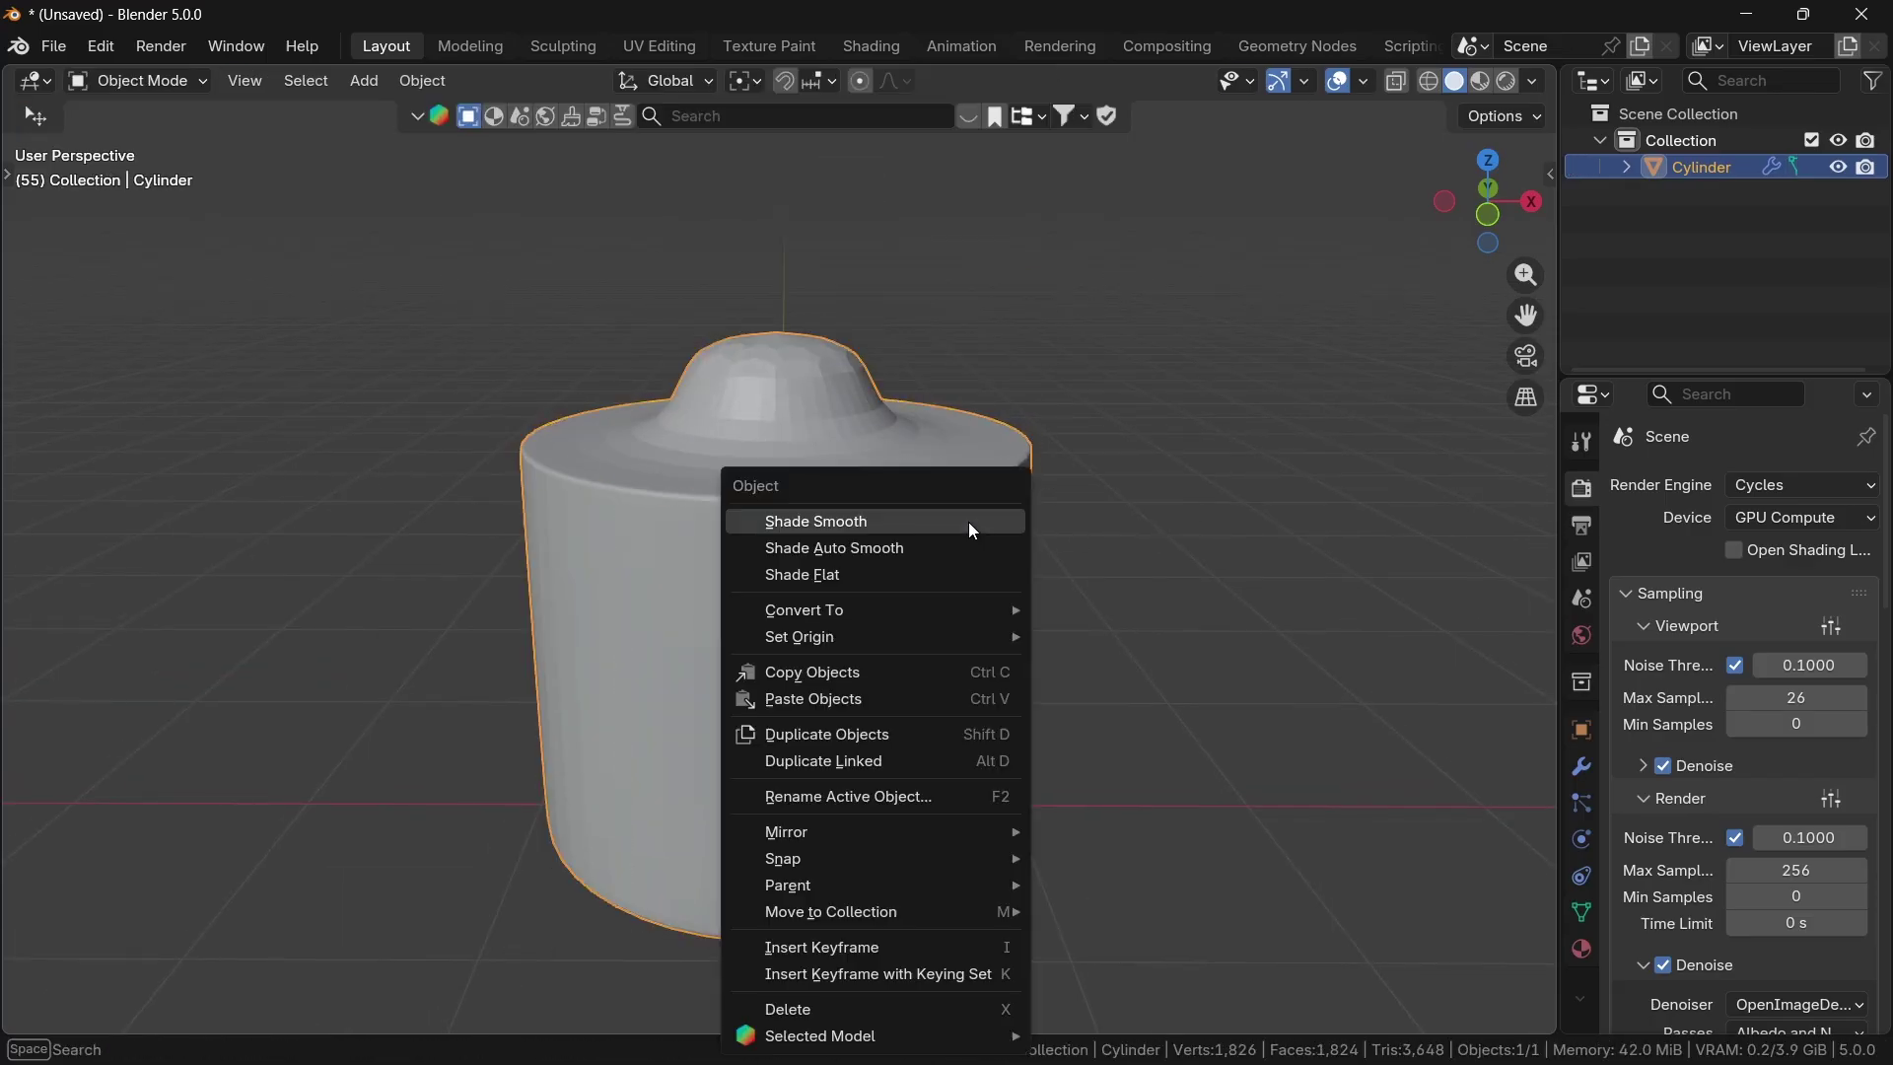
left_click(971, 523)
Step: Apply the bottle object's scale
key("Tab")
scroll(976, 549, "up", 5)
key("Tab")
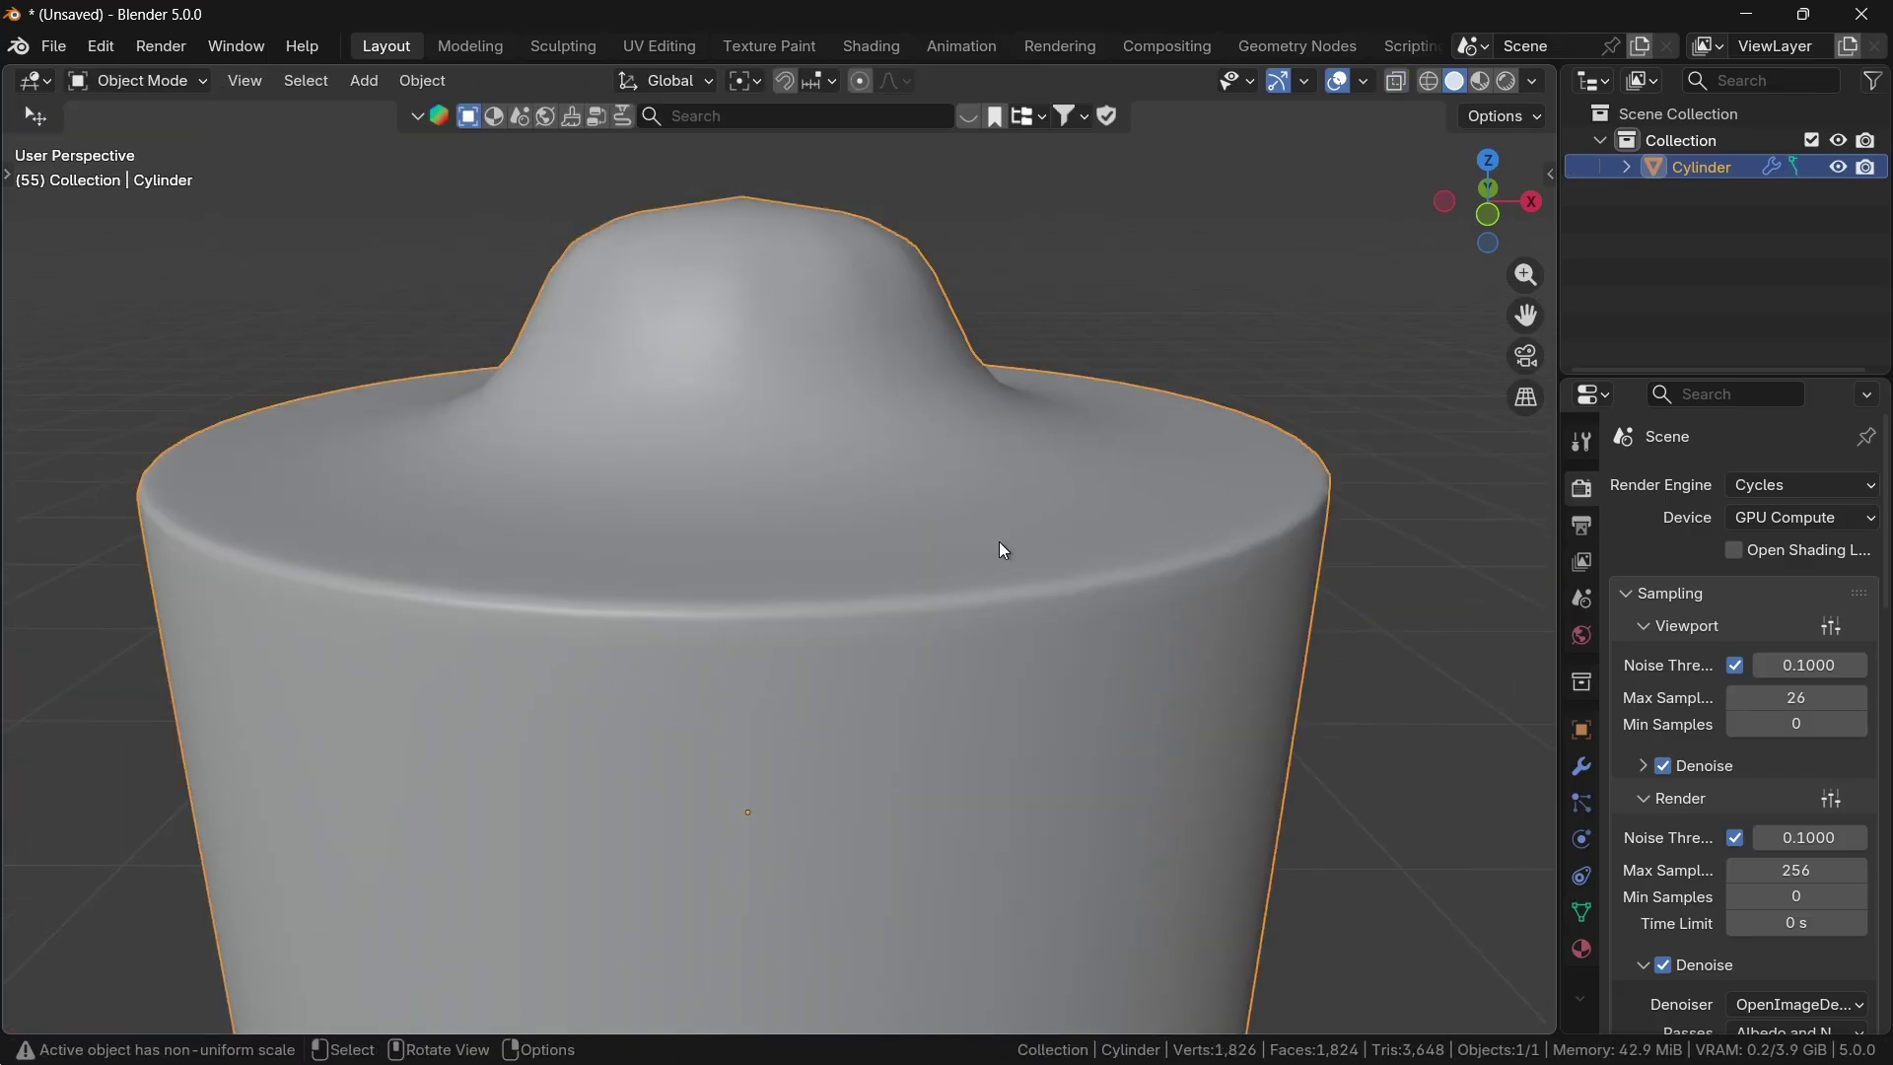
key("ctrl+a")
left_click(936, 557)
Step: Bevel the edge loop where the neck meets the shoulder, using three segments
key("Tab")
key("ctrl+b")
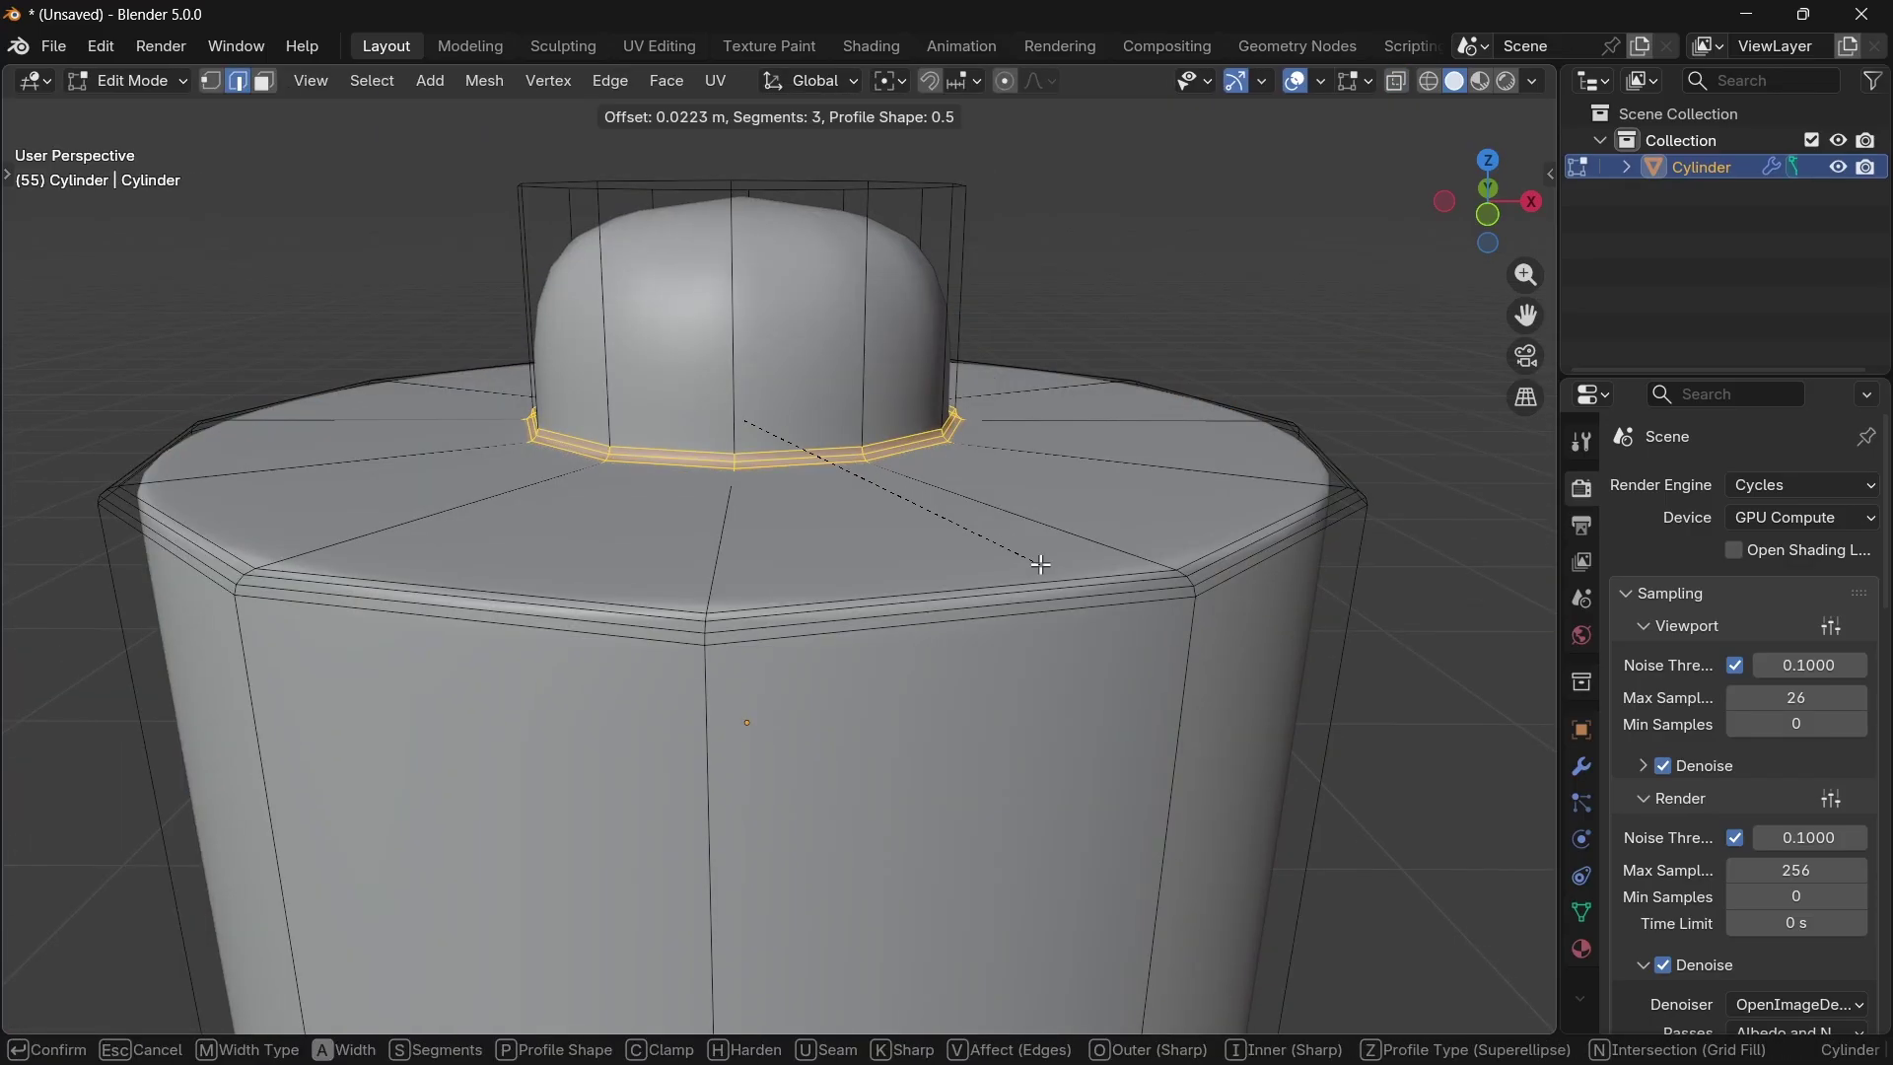
left_click(1098, 627)
Step: Delete the cap face at the top of the neck to open the bottle
left_click(673, 200, "alt")
middle_click_drag(674, 200, 923, 285)
key("x")
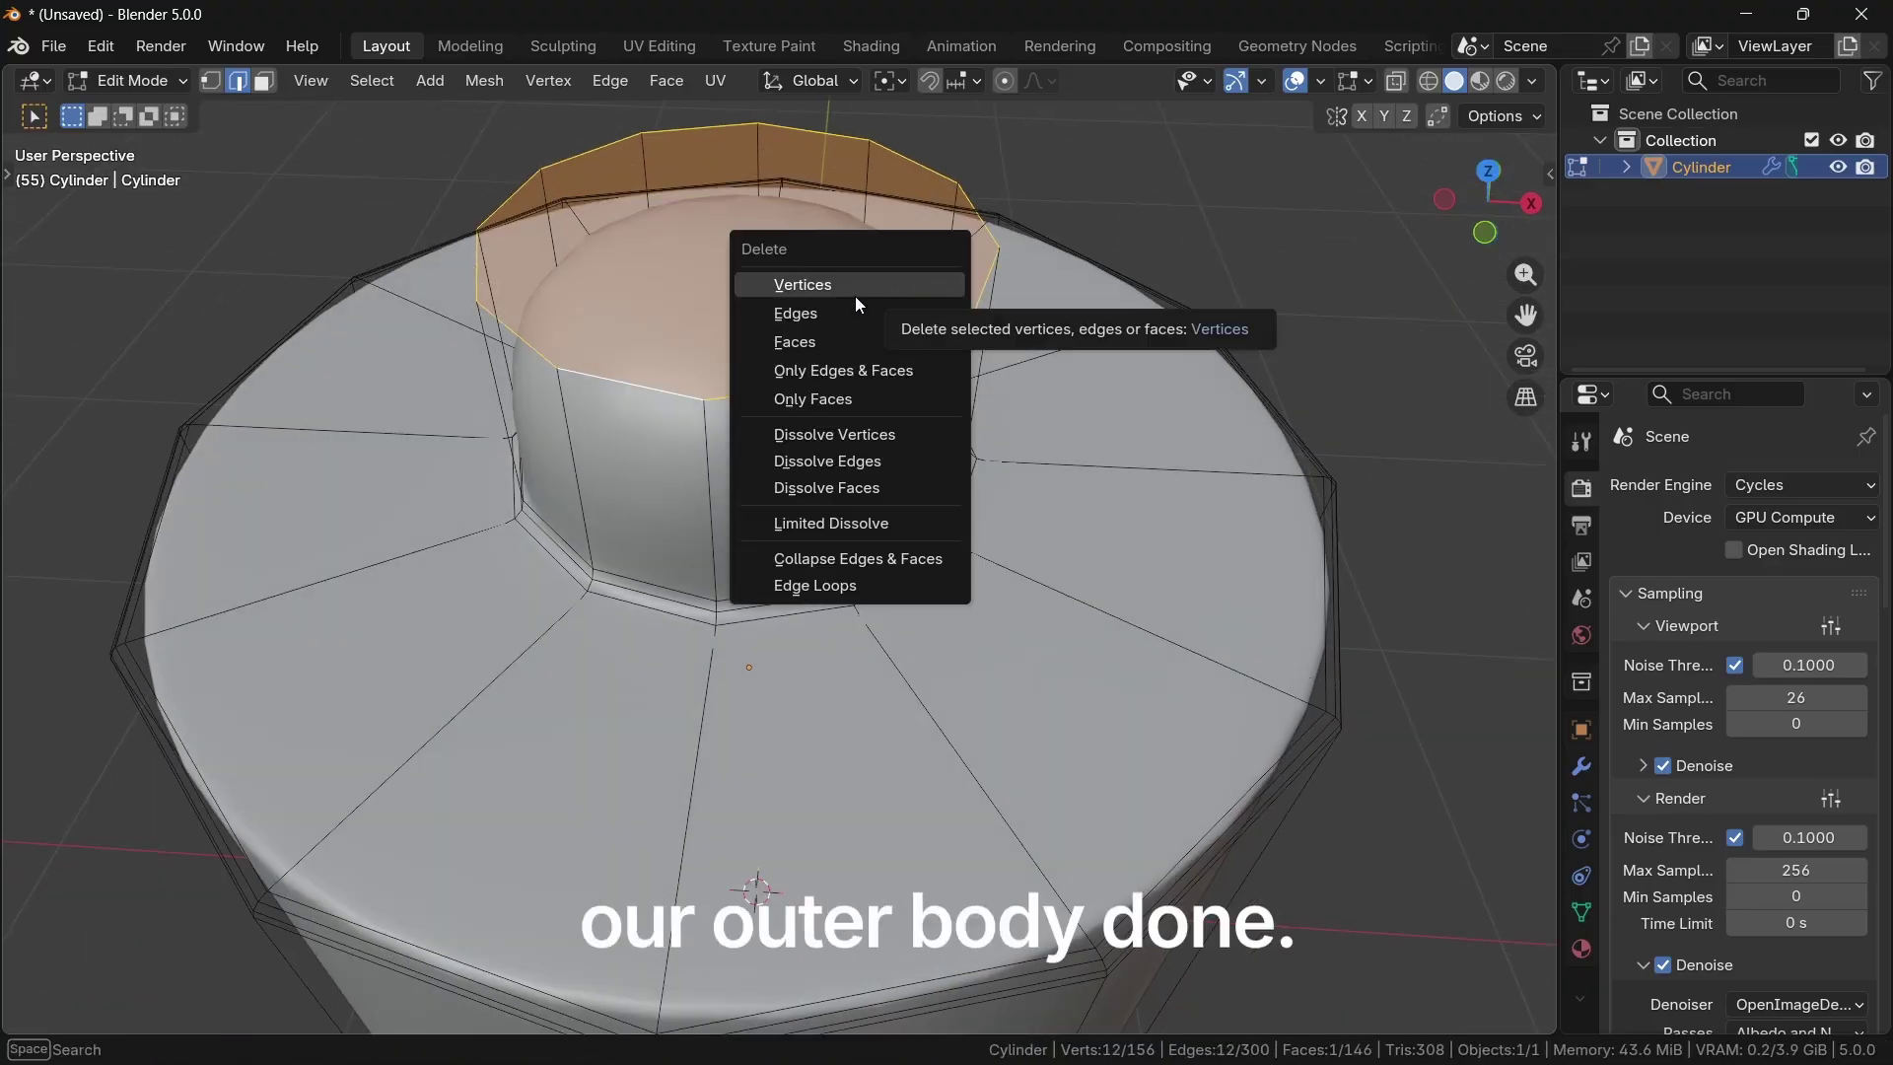
left_click(818, 339)
key("Tab")
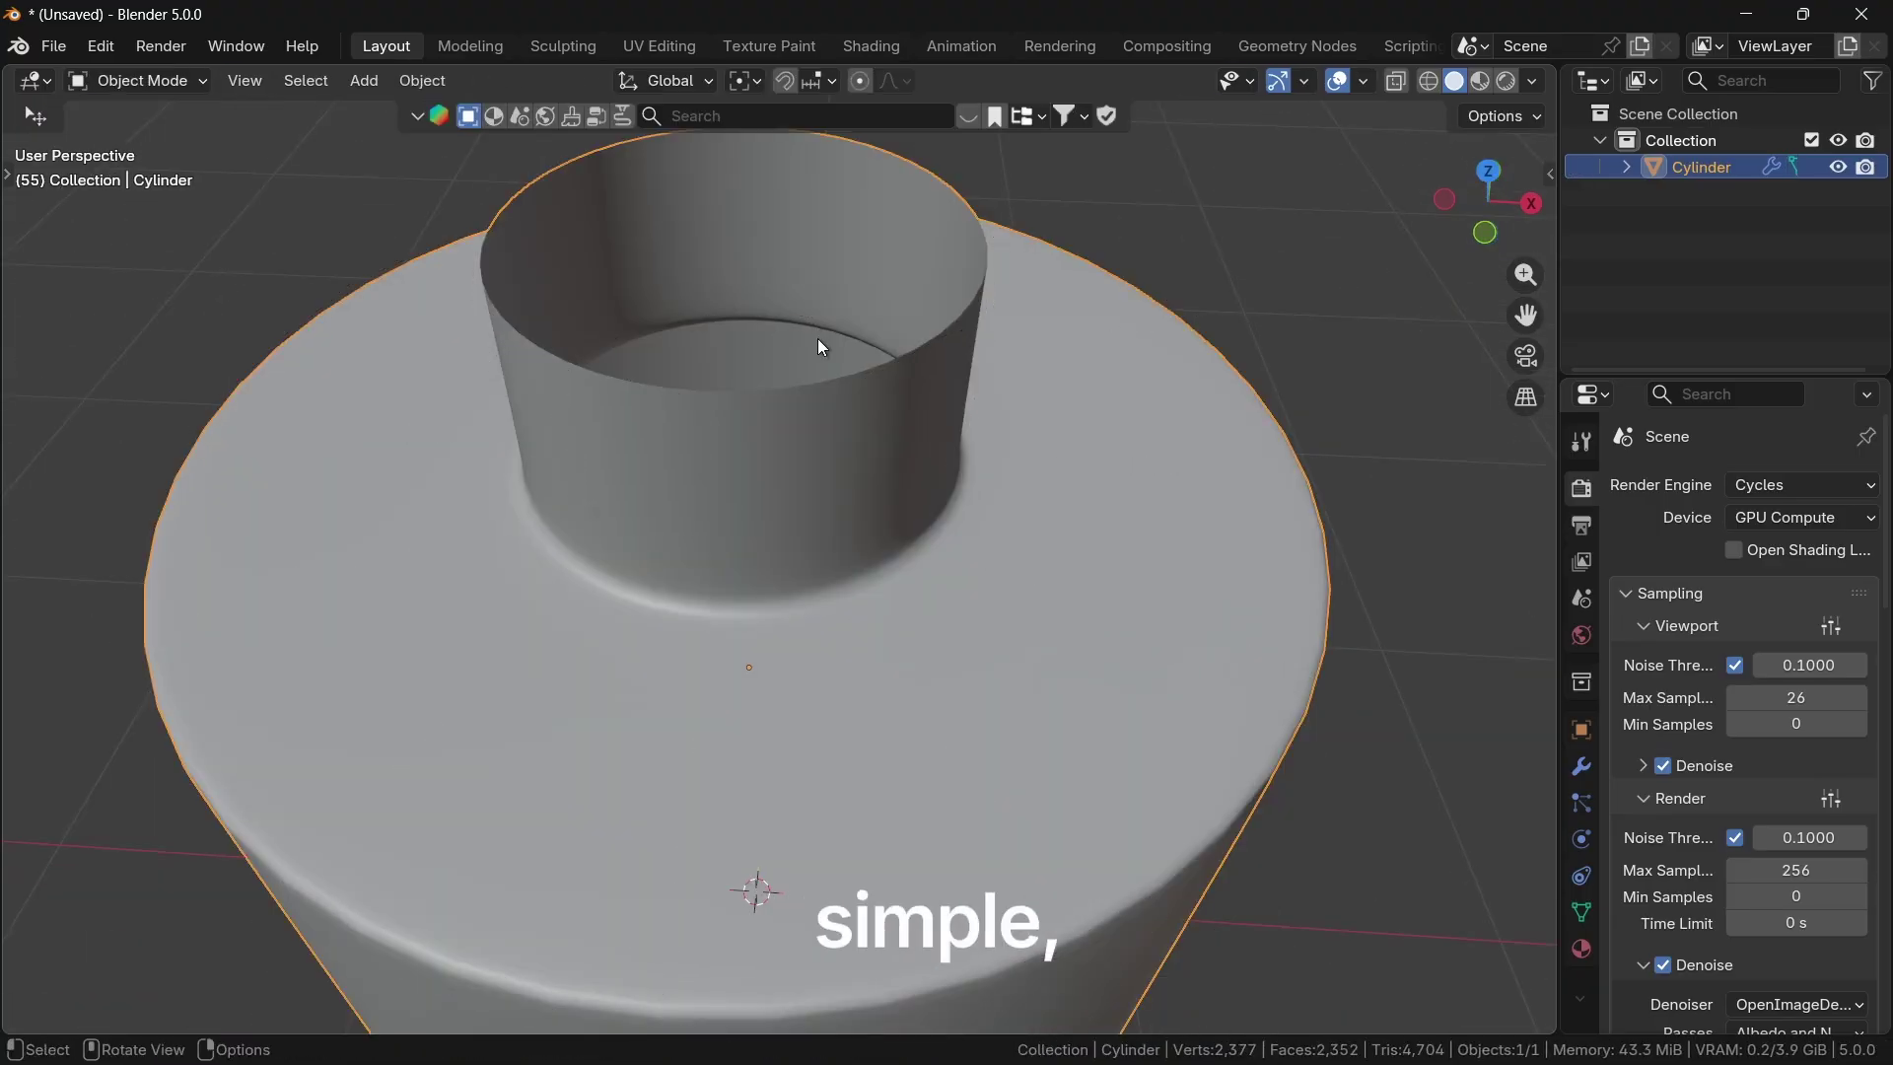
Step: Cut one horizontal edge loop around the body and slide it near the base, at a factor of about 0.726
scroll(862, 424, "down", 4)
middle_click_drag(907, 512, 990, 443)
key("KP_1")
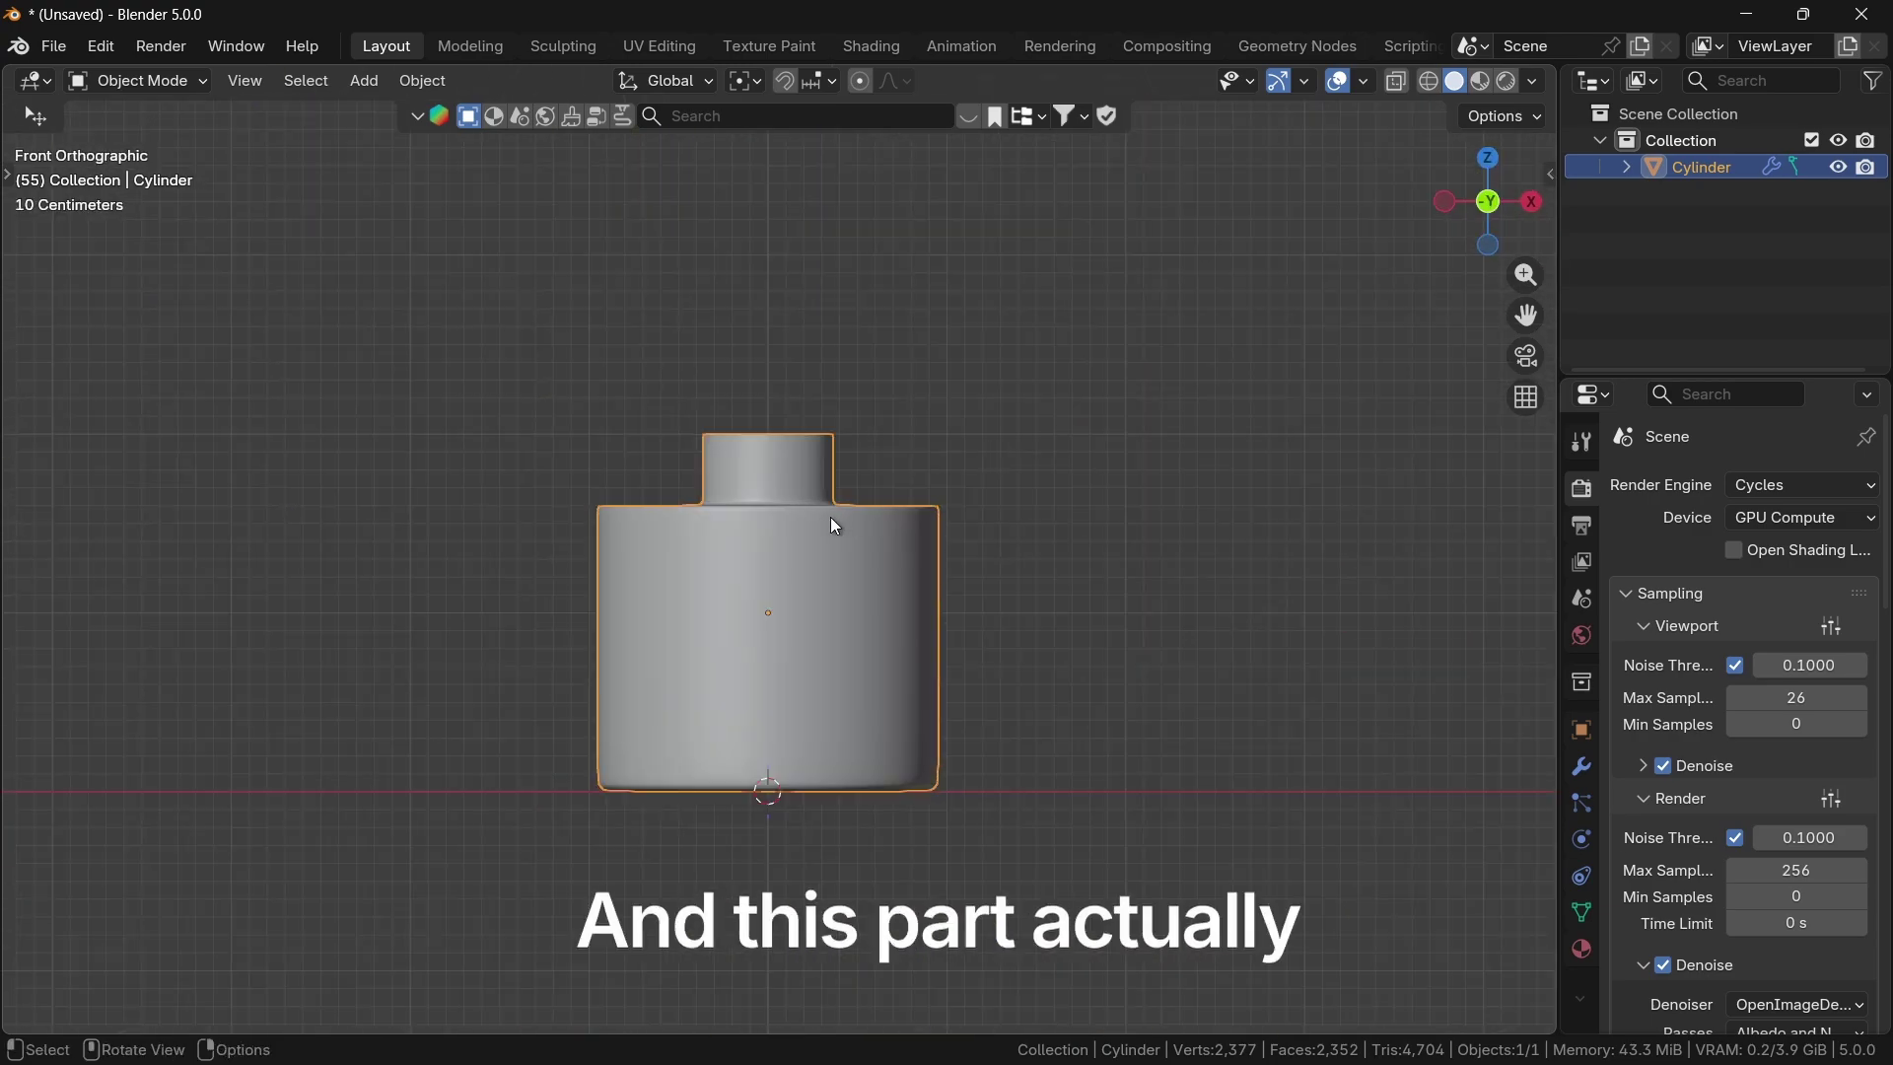
scroll(679, 792, "up", 5)
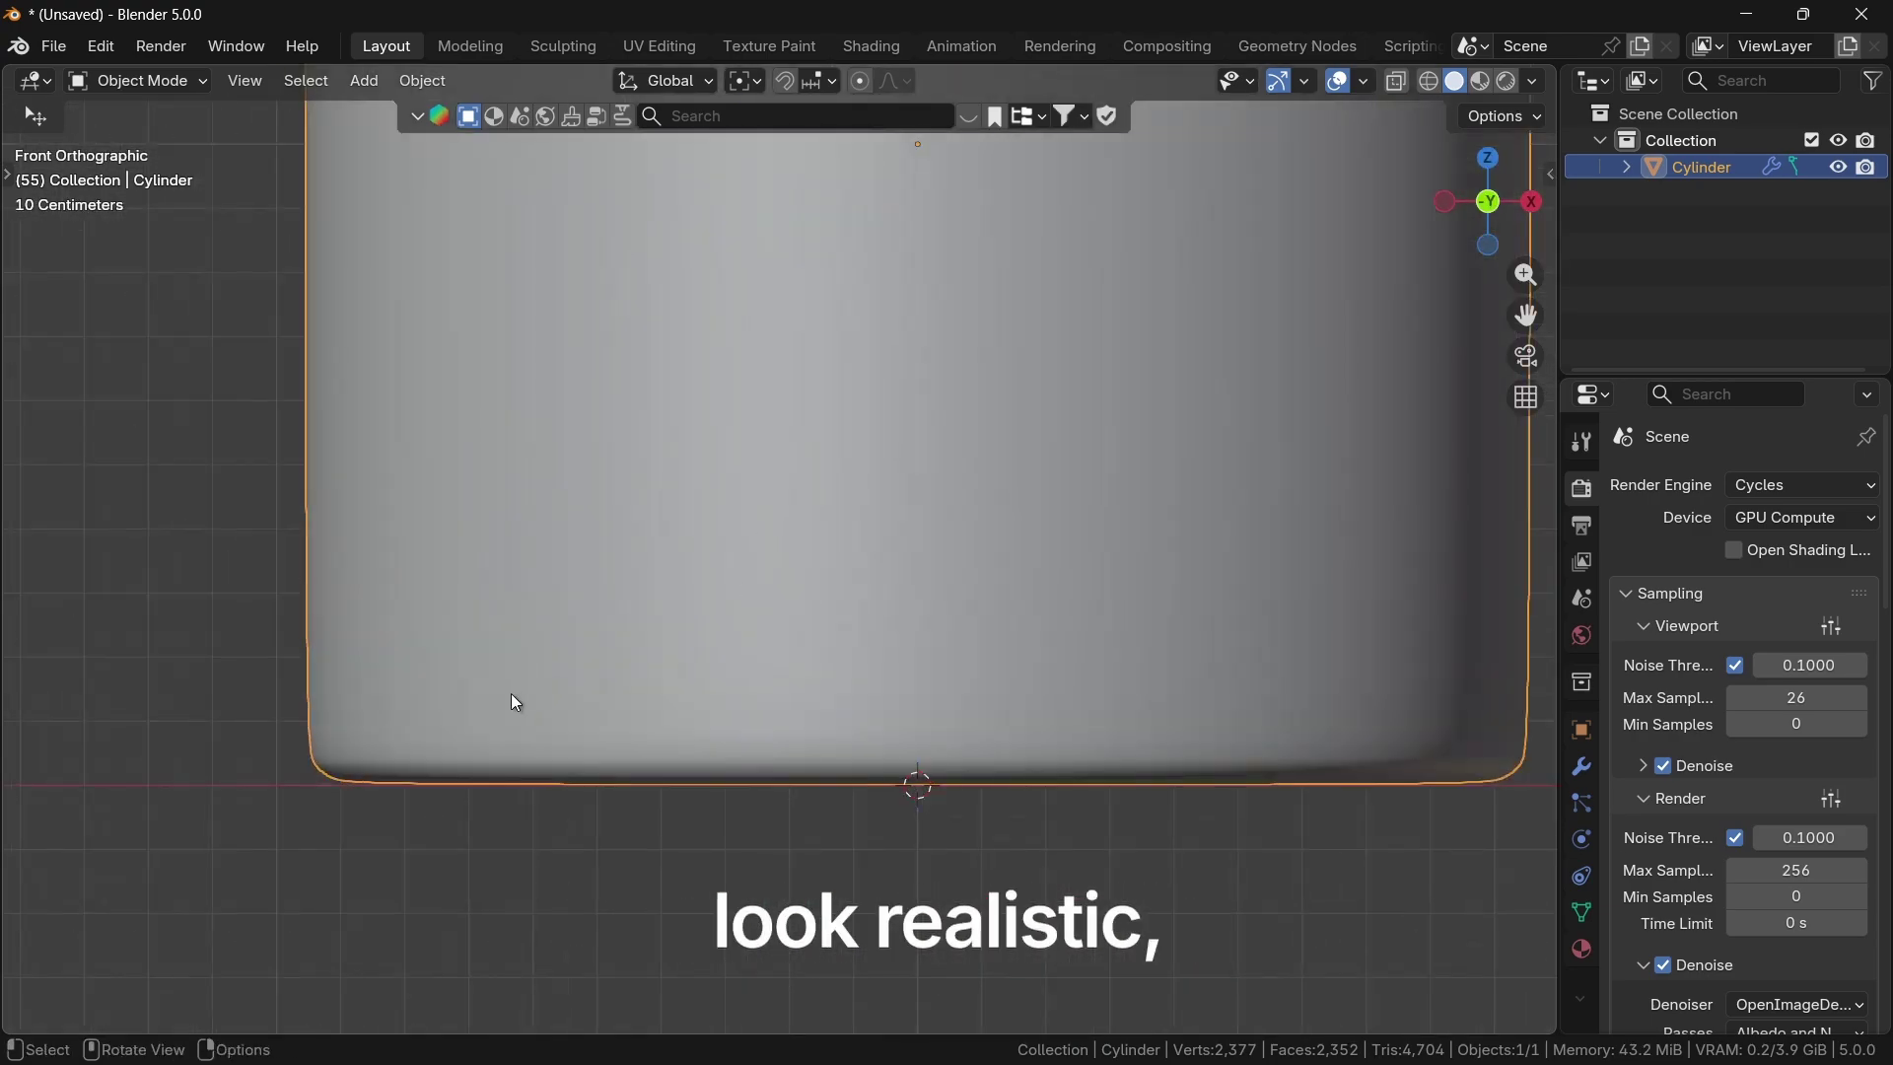
key("Tab")
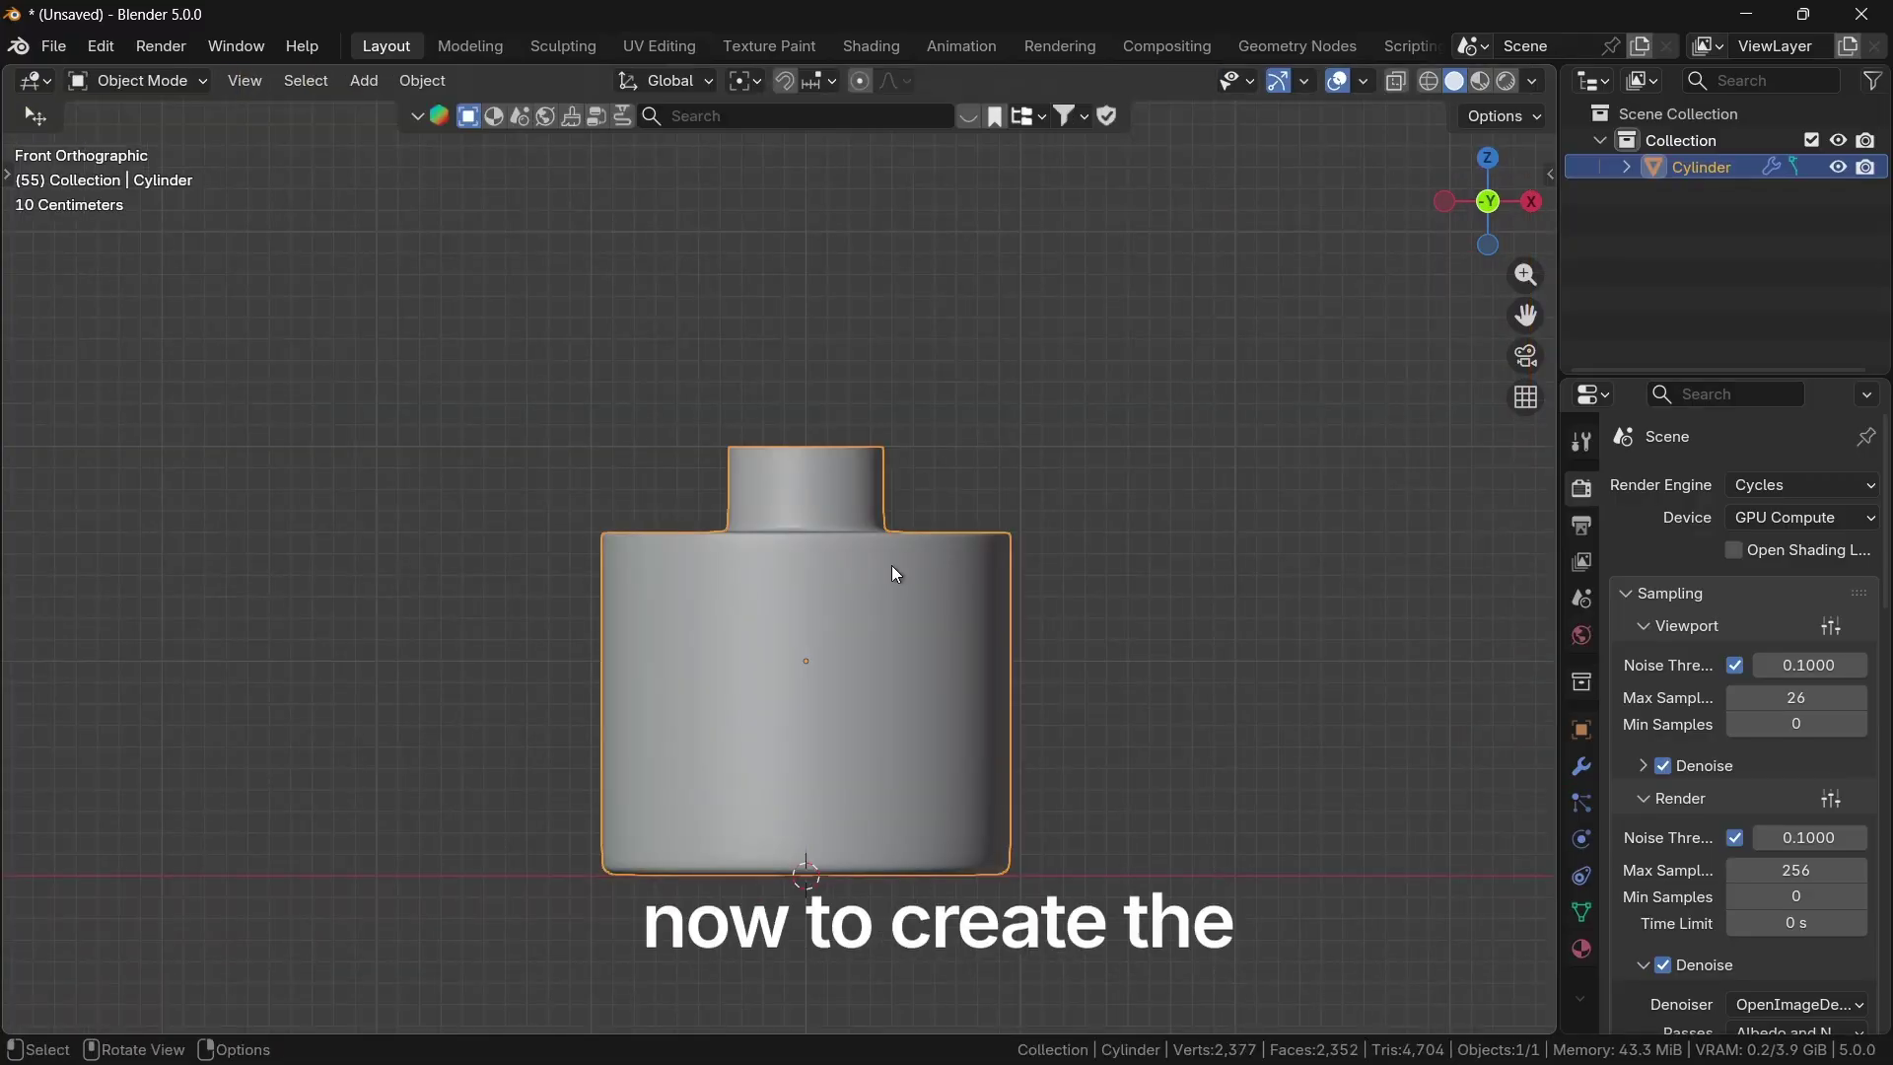
mouse_move(934, 694)
middle_mouse_down("shift")
mouse_move(930, 652)
mouse_move(896, 625)
middle_mouse_up("shift")
key("Tab")
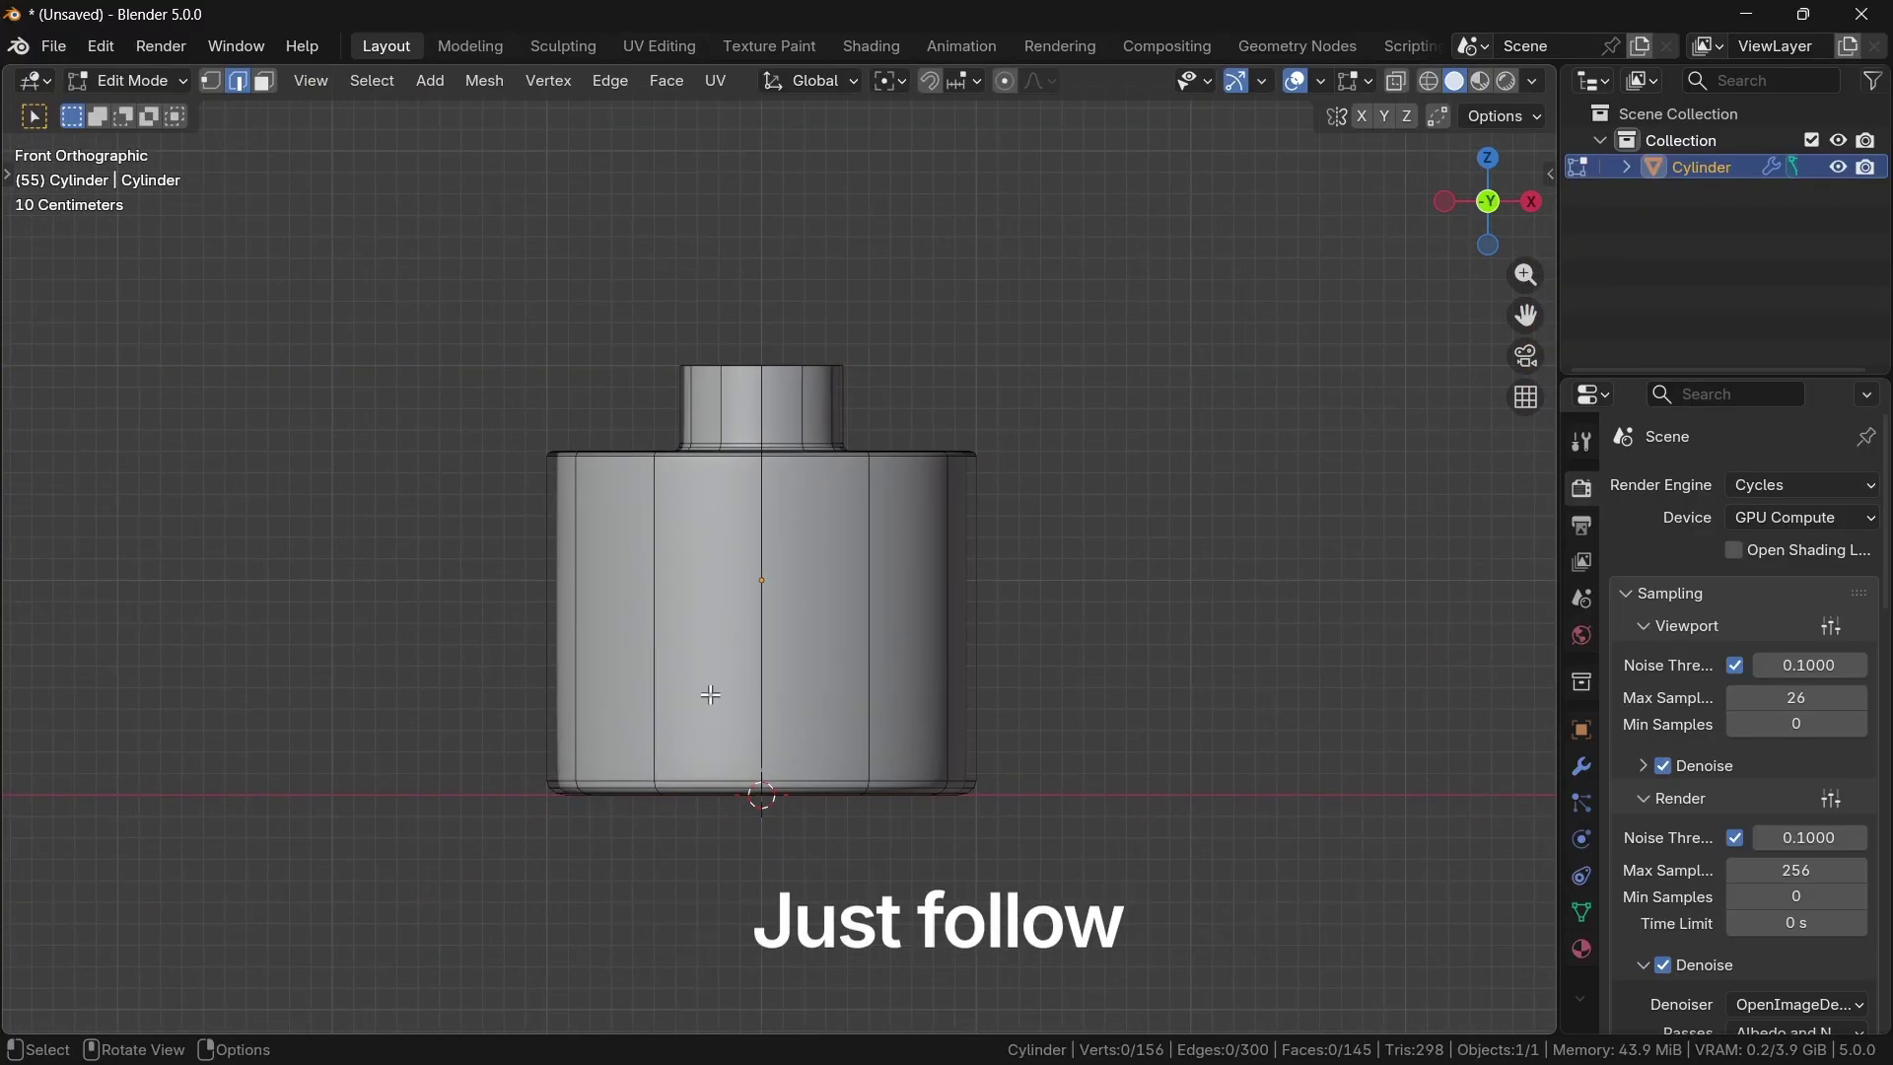
key("ctrl+r")
left_click(597, 619)
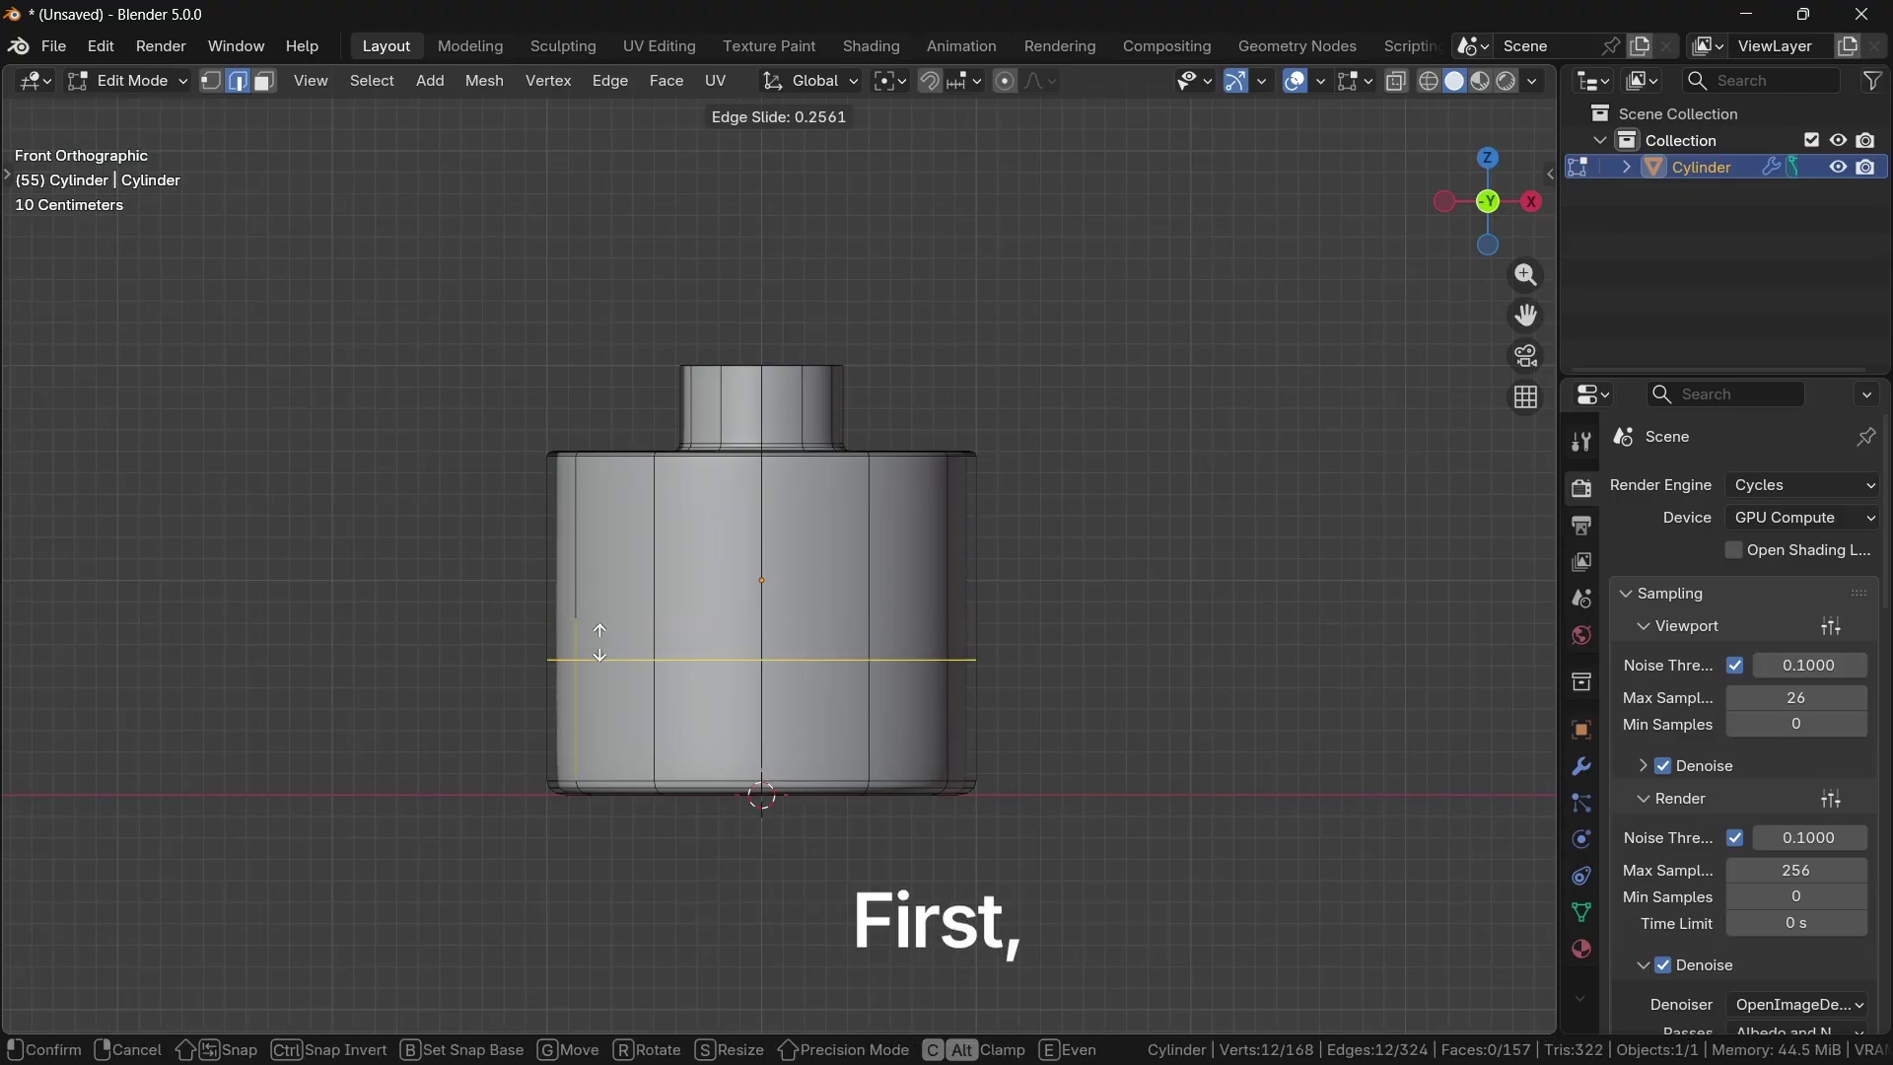
key("shift")
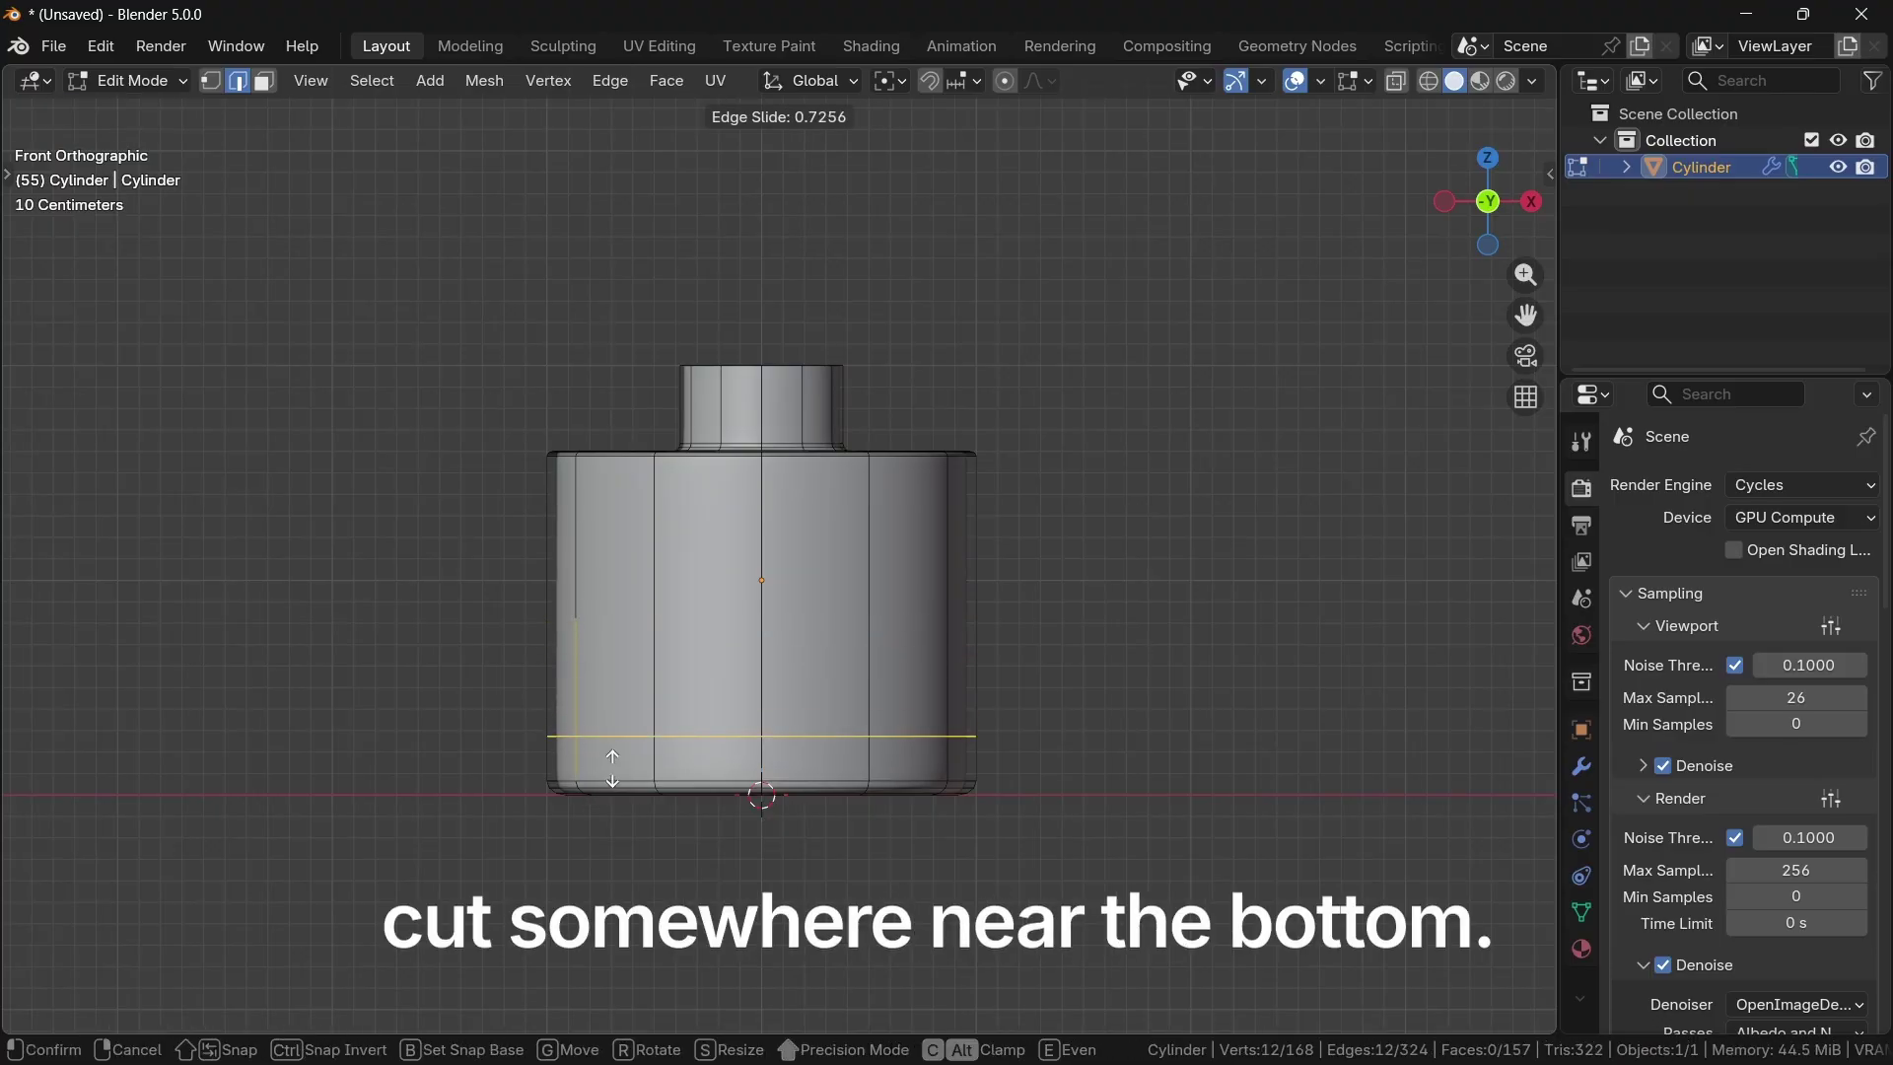
left_click(612, 769)
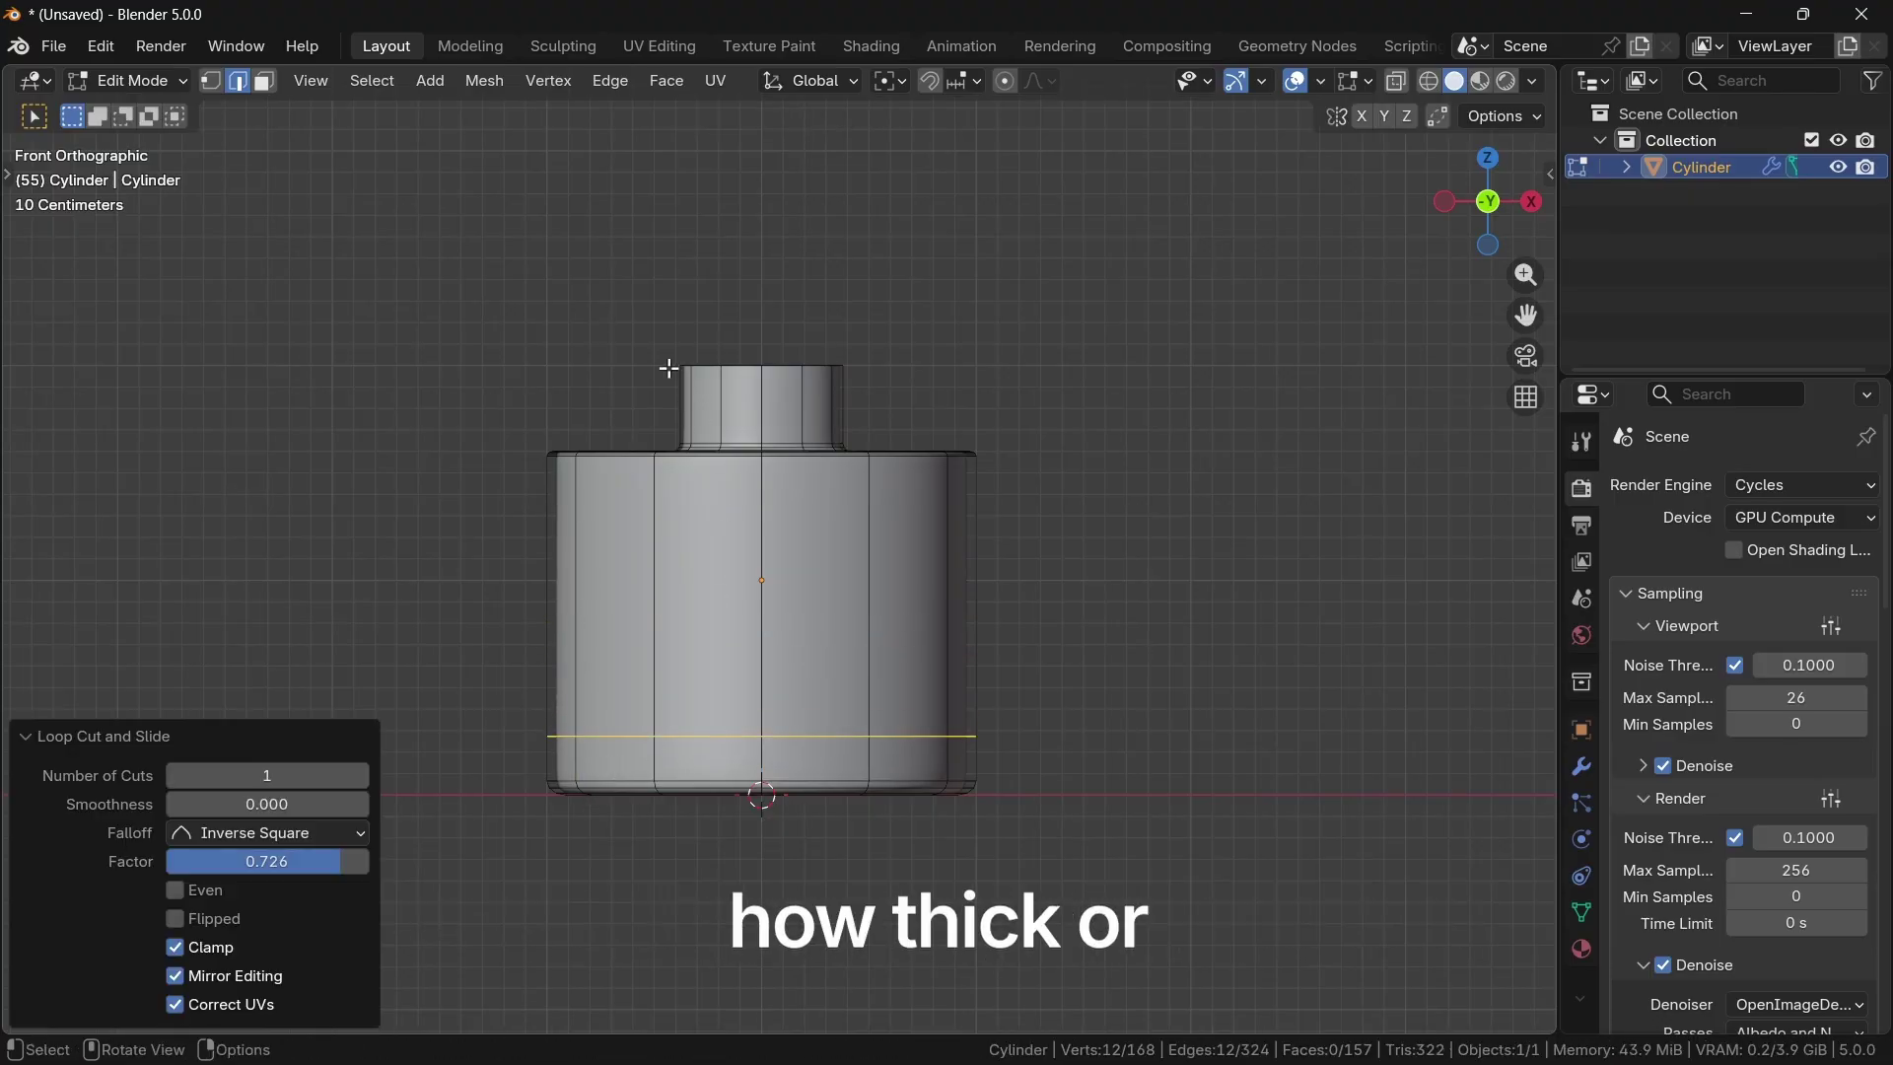
Step: Select the neck, shoulder and body faces above the new lower loop and duplicate them in place
key("alt+a")
key("alt+z")
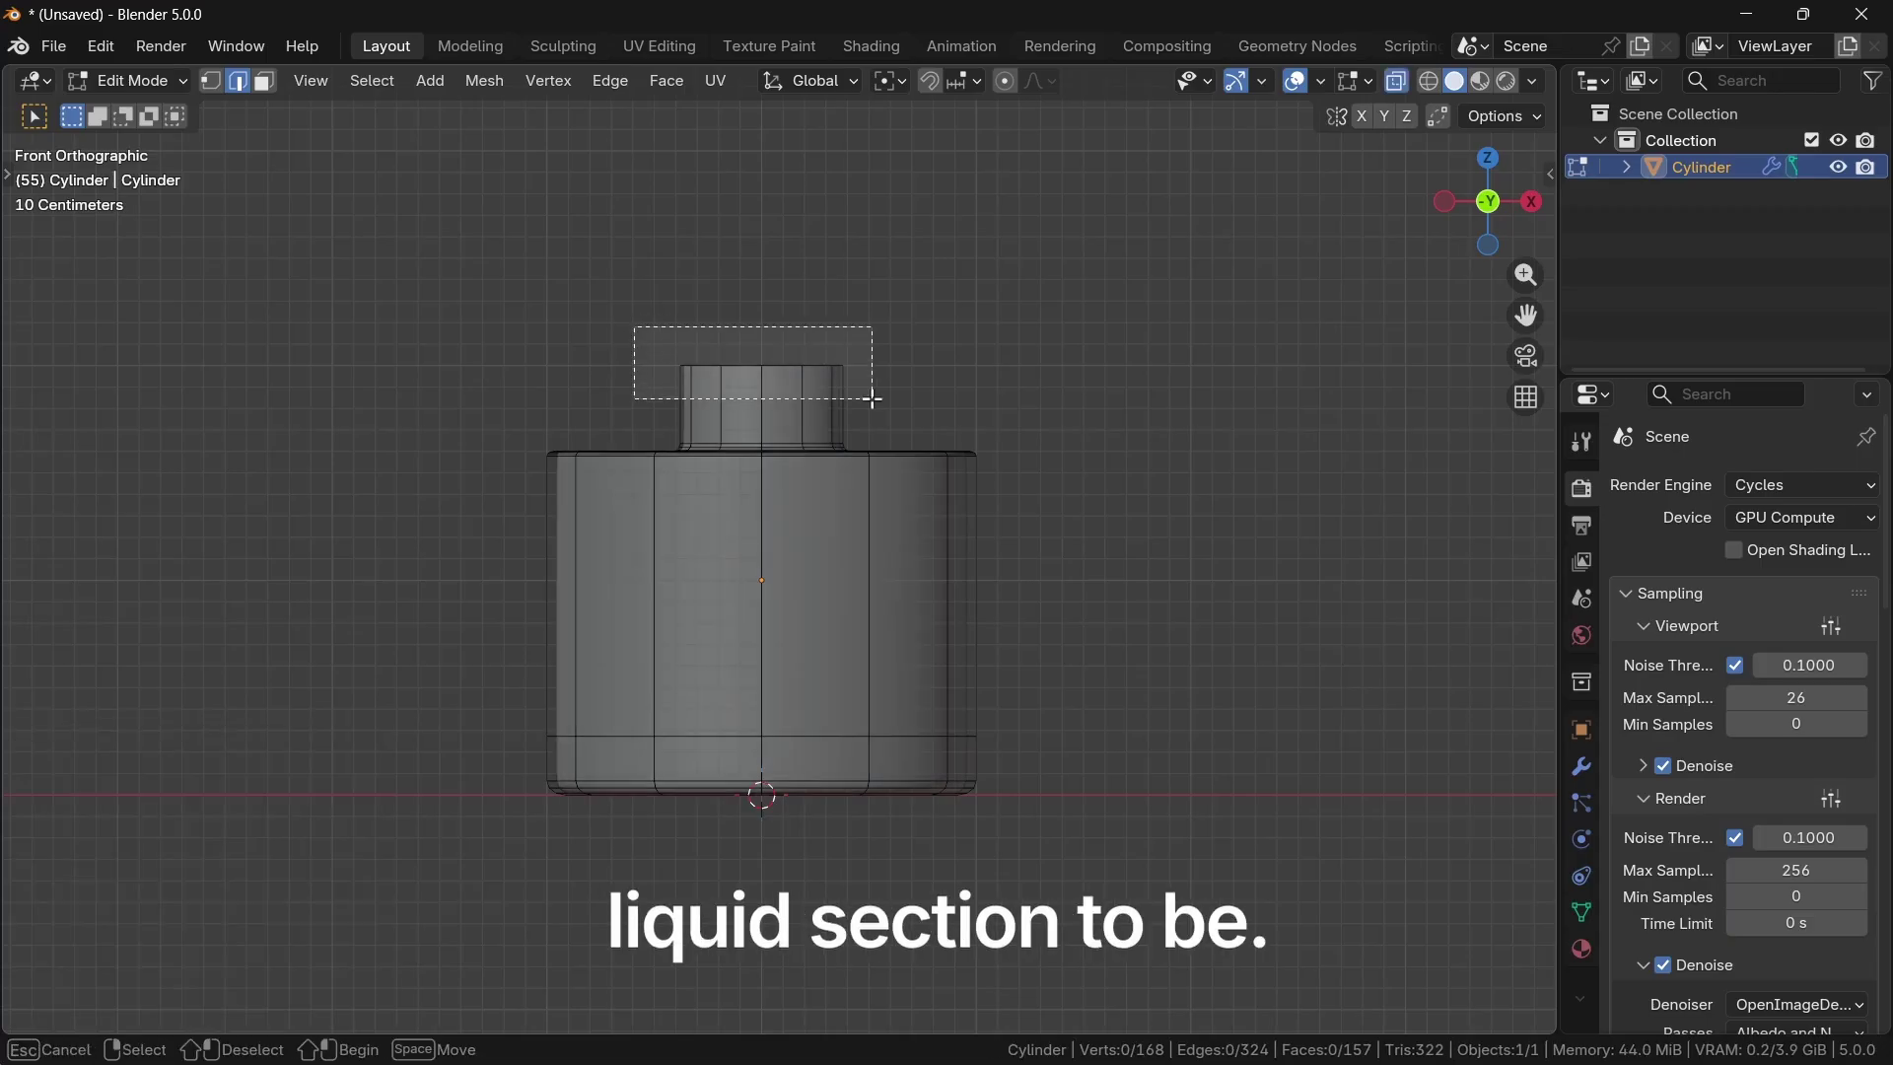
left_click_drag(873, 399, 873, 398)
key("ctrl+KP_Add")
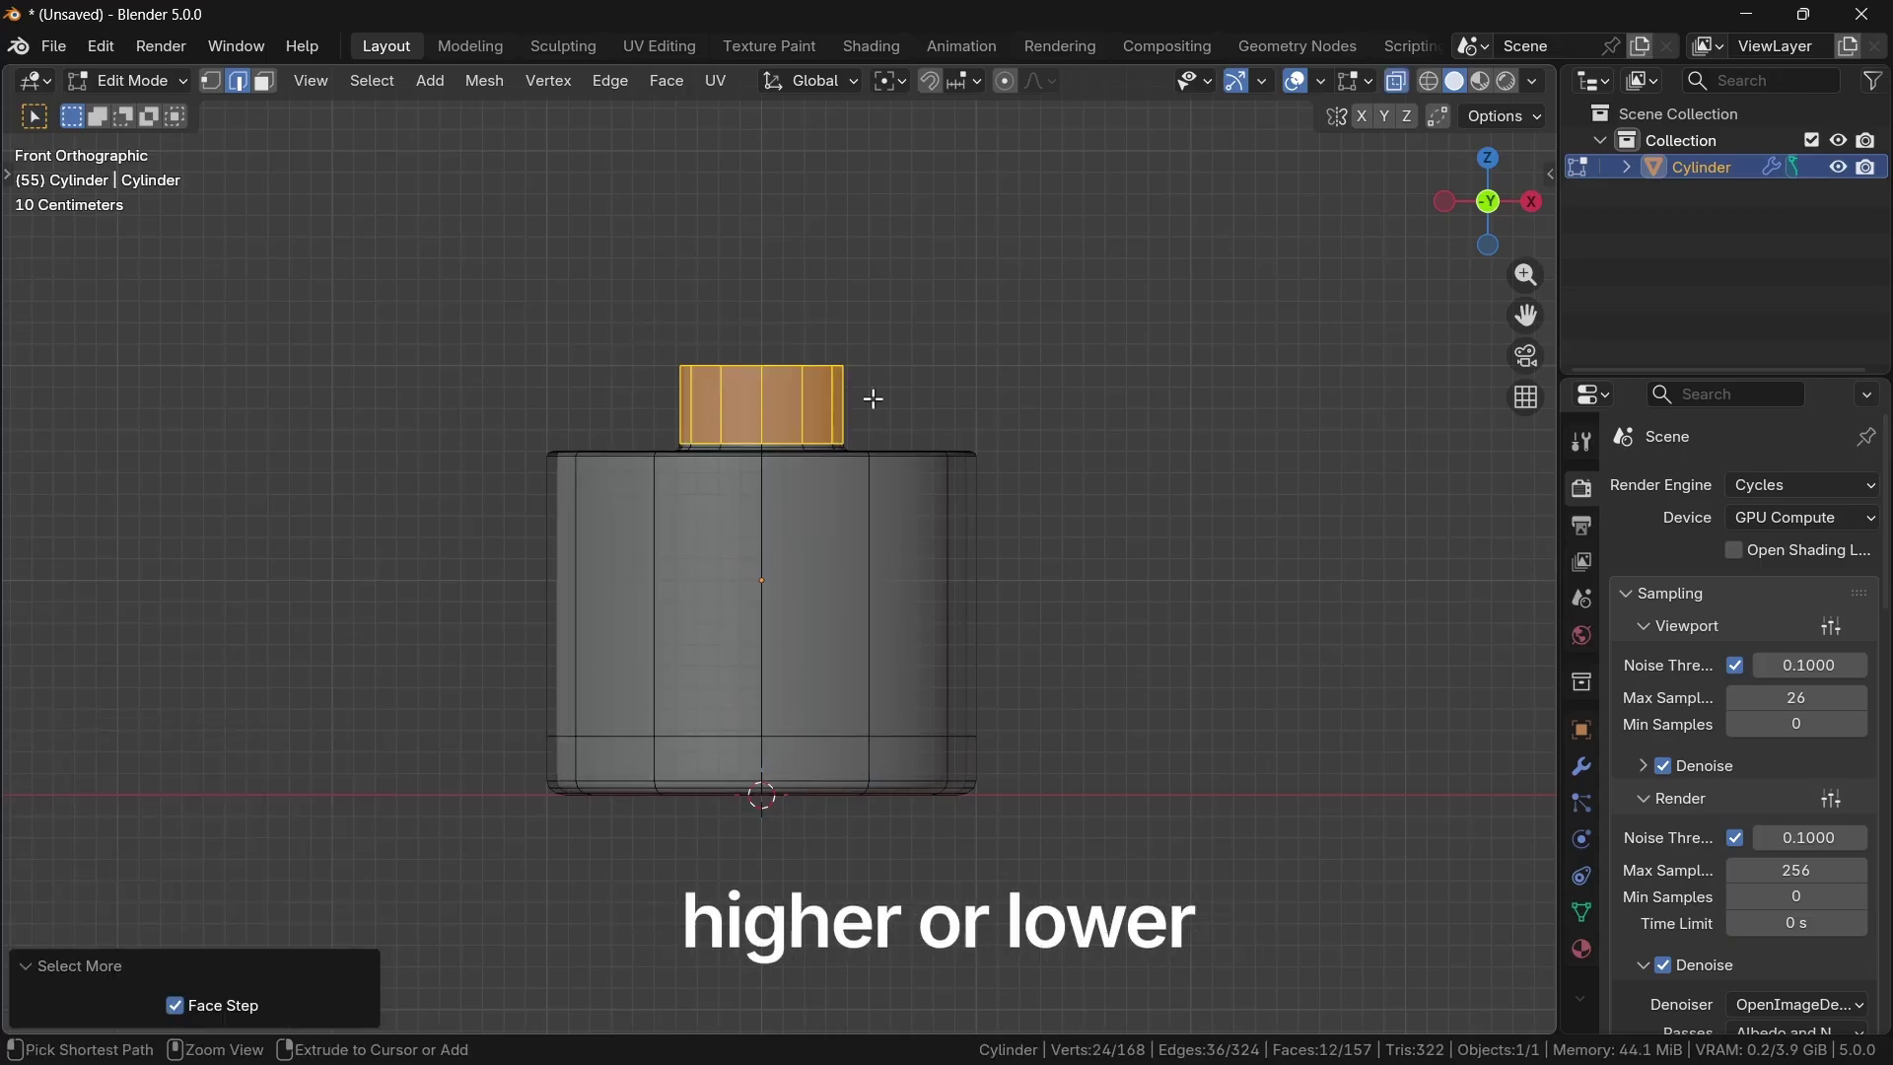
key("ctrl+KP_Add")
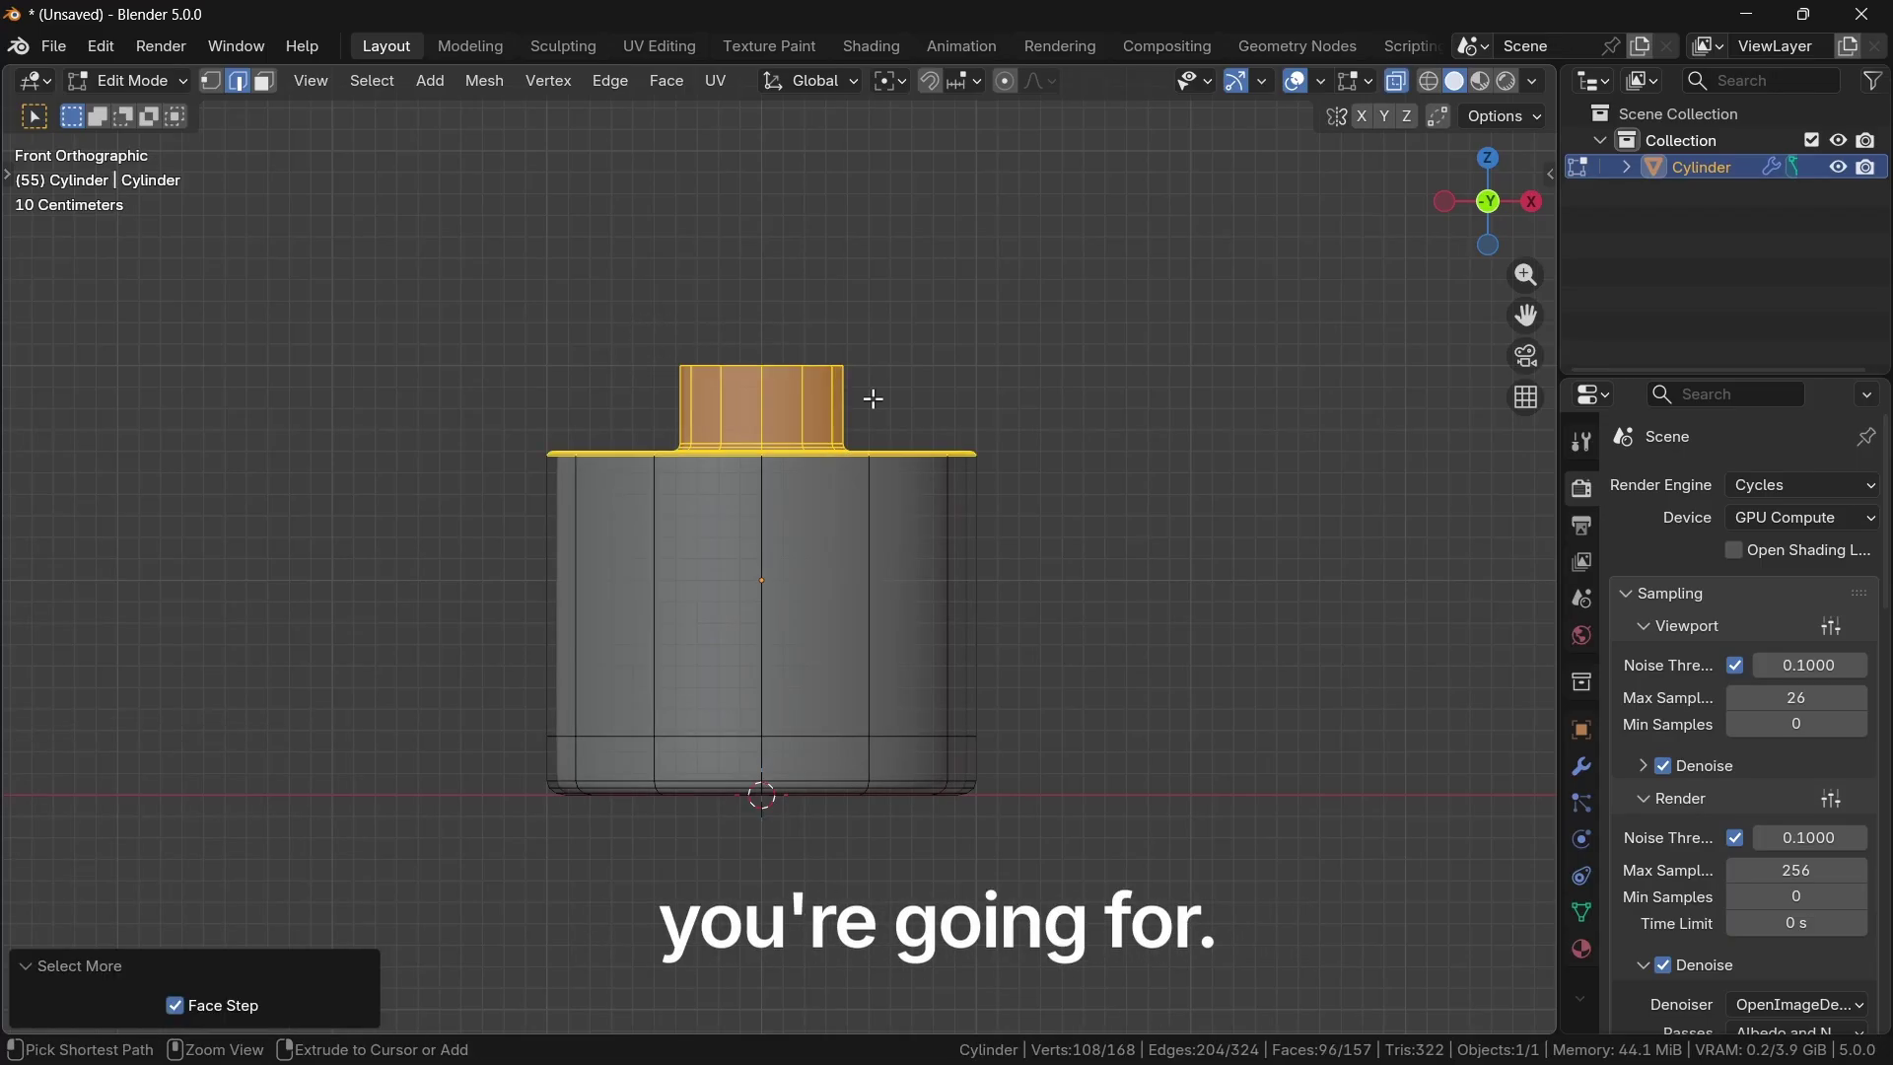
key("ctrl+KP_Add")
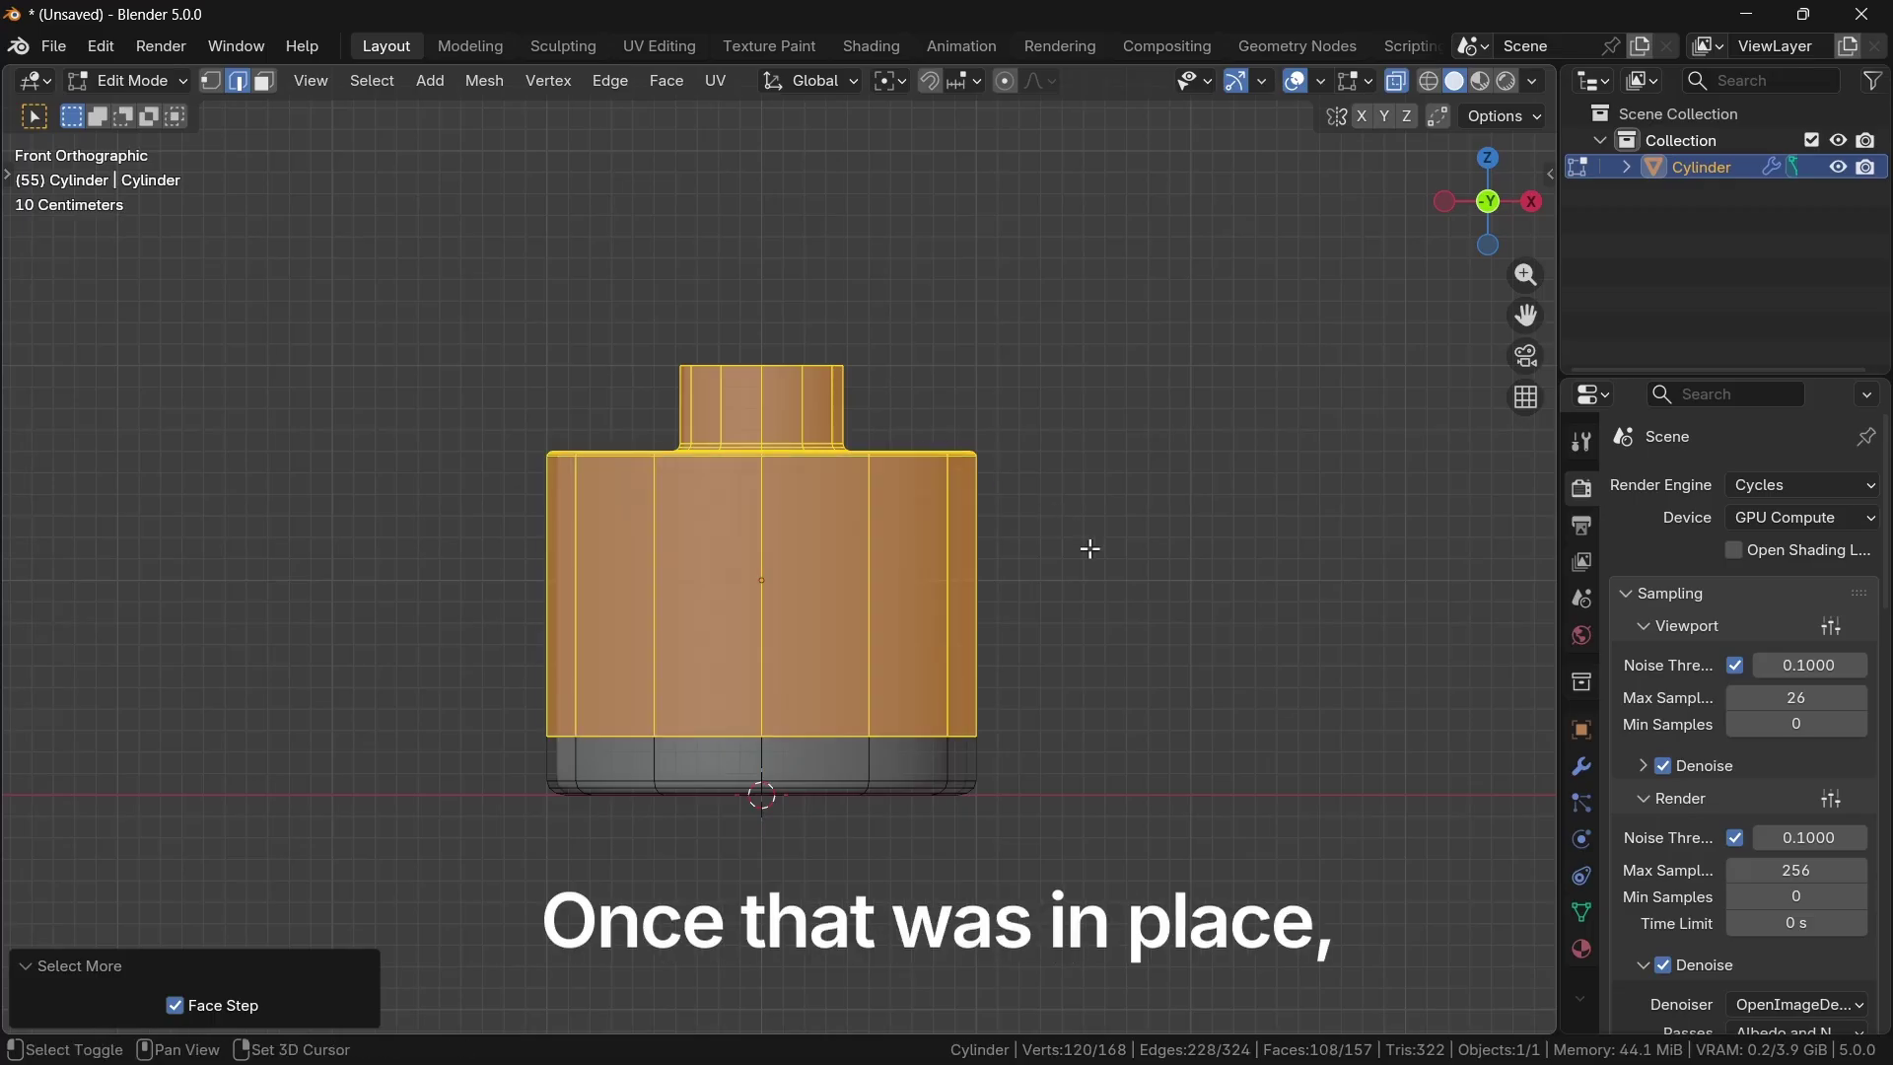
key("shift+d")
key("Escape")
key("s")
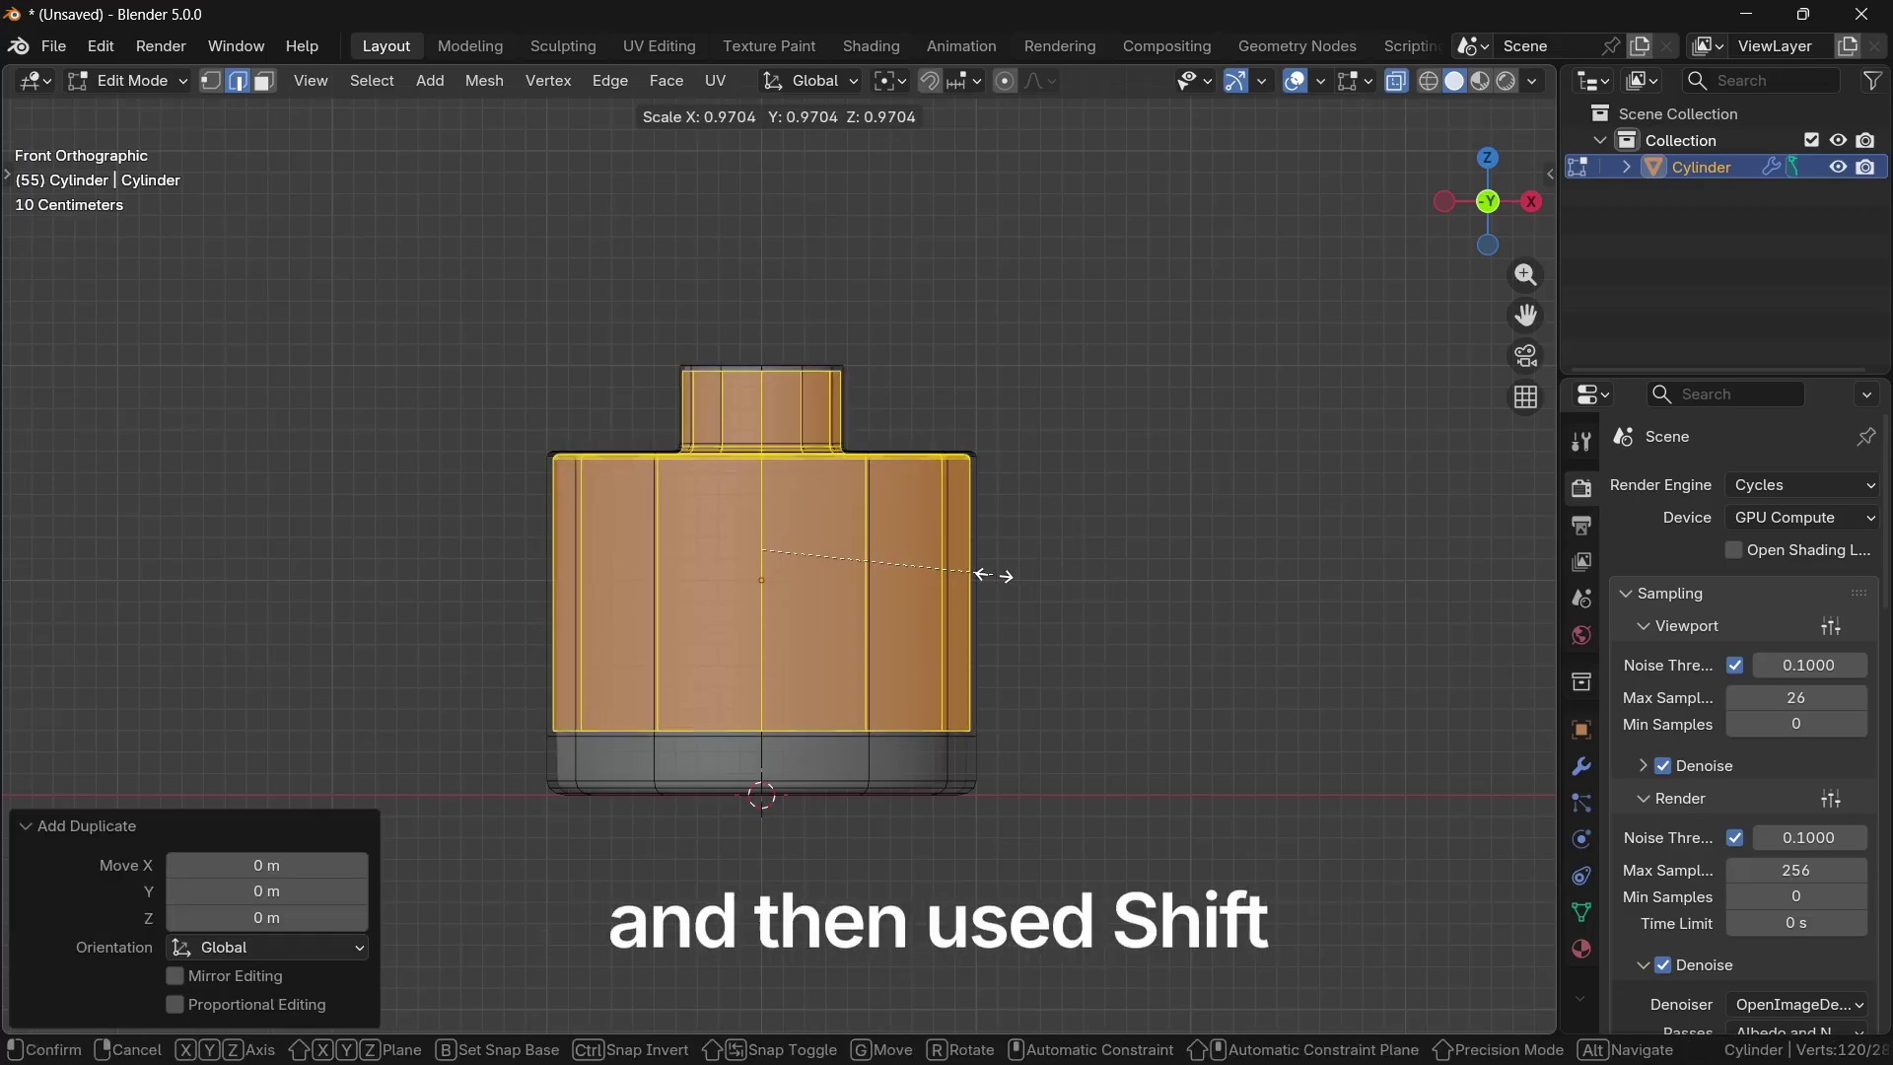
key("Escape")
scroll(1007, 544, "up", 2)
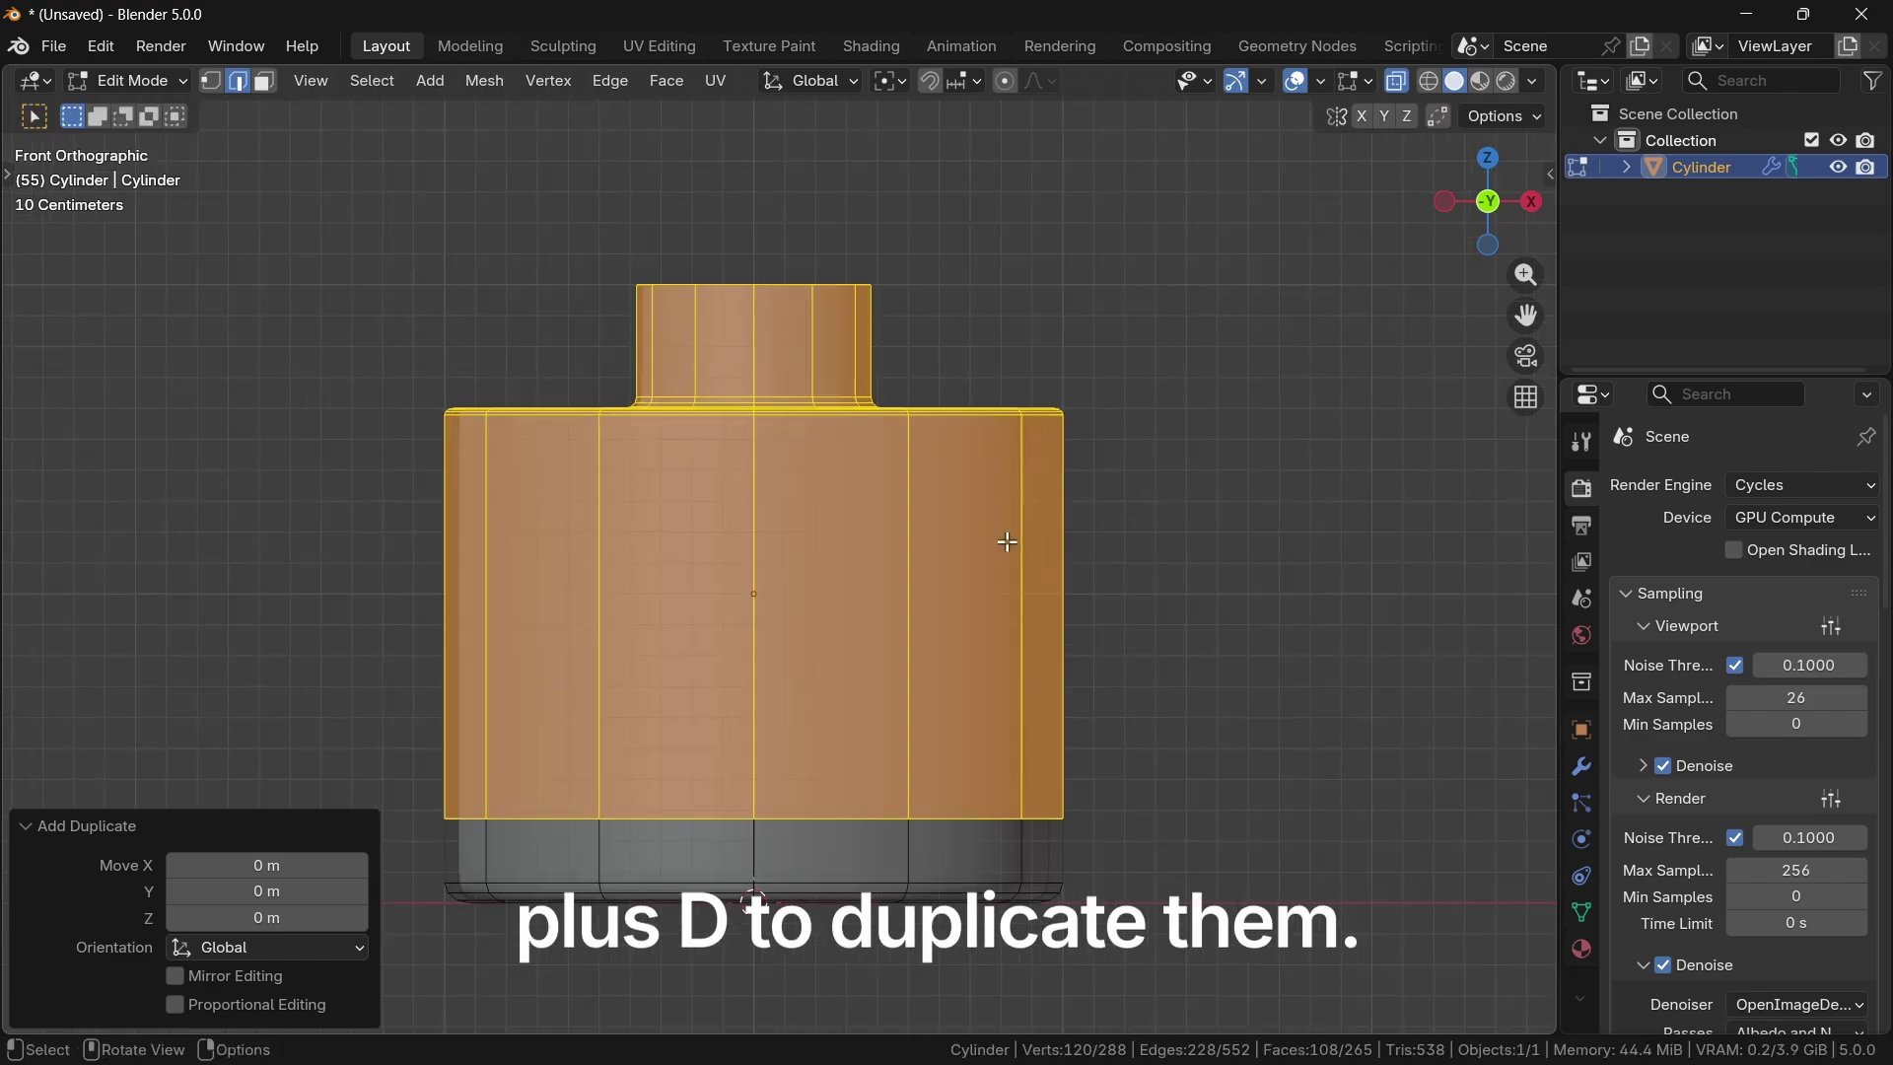
Step: Scale the duplicated faces to about 0.975 in X and Y only, and separate them into their own object
key("s")
key("shift+z")
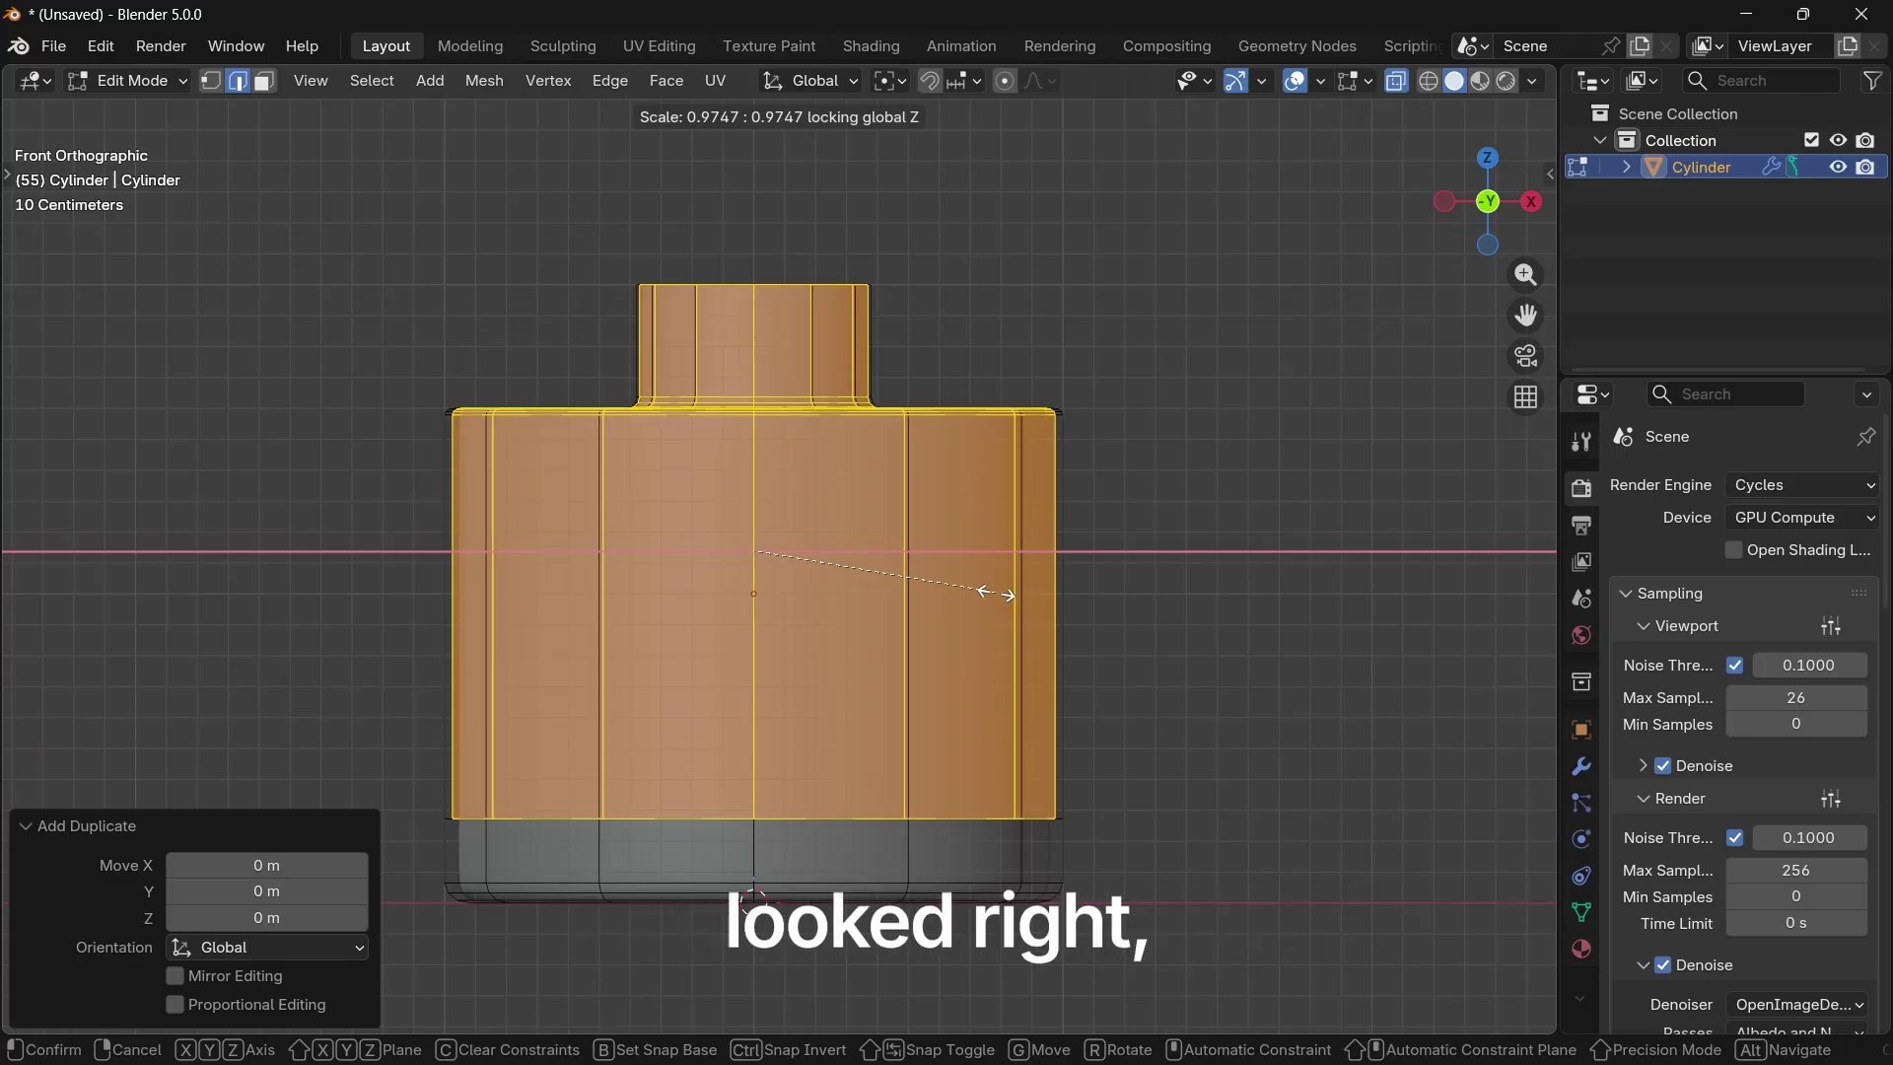
left_click(997, 595)
middle_click_drag(726, 740, 893, 495, "shift")
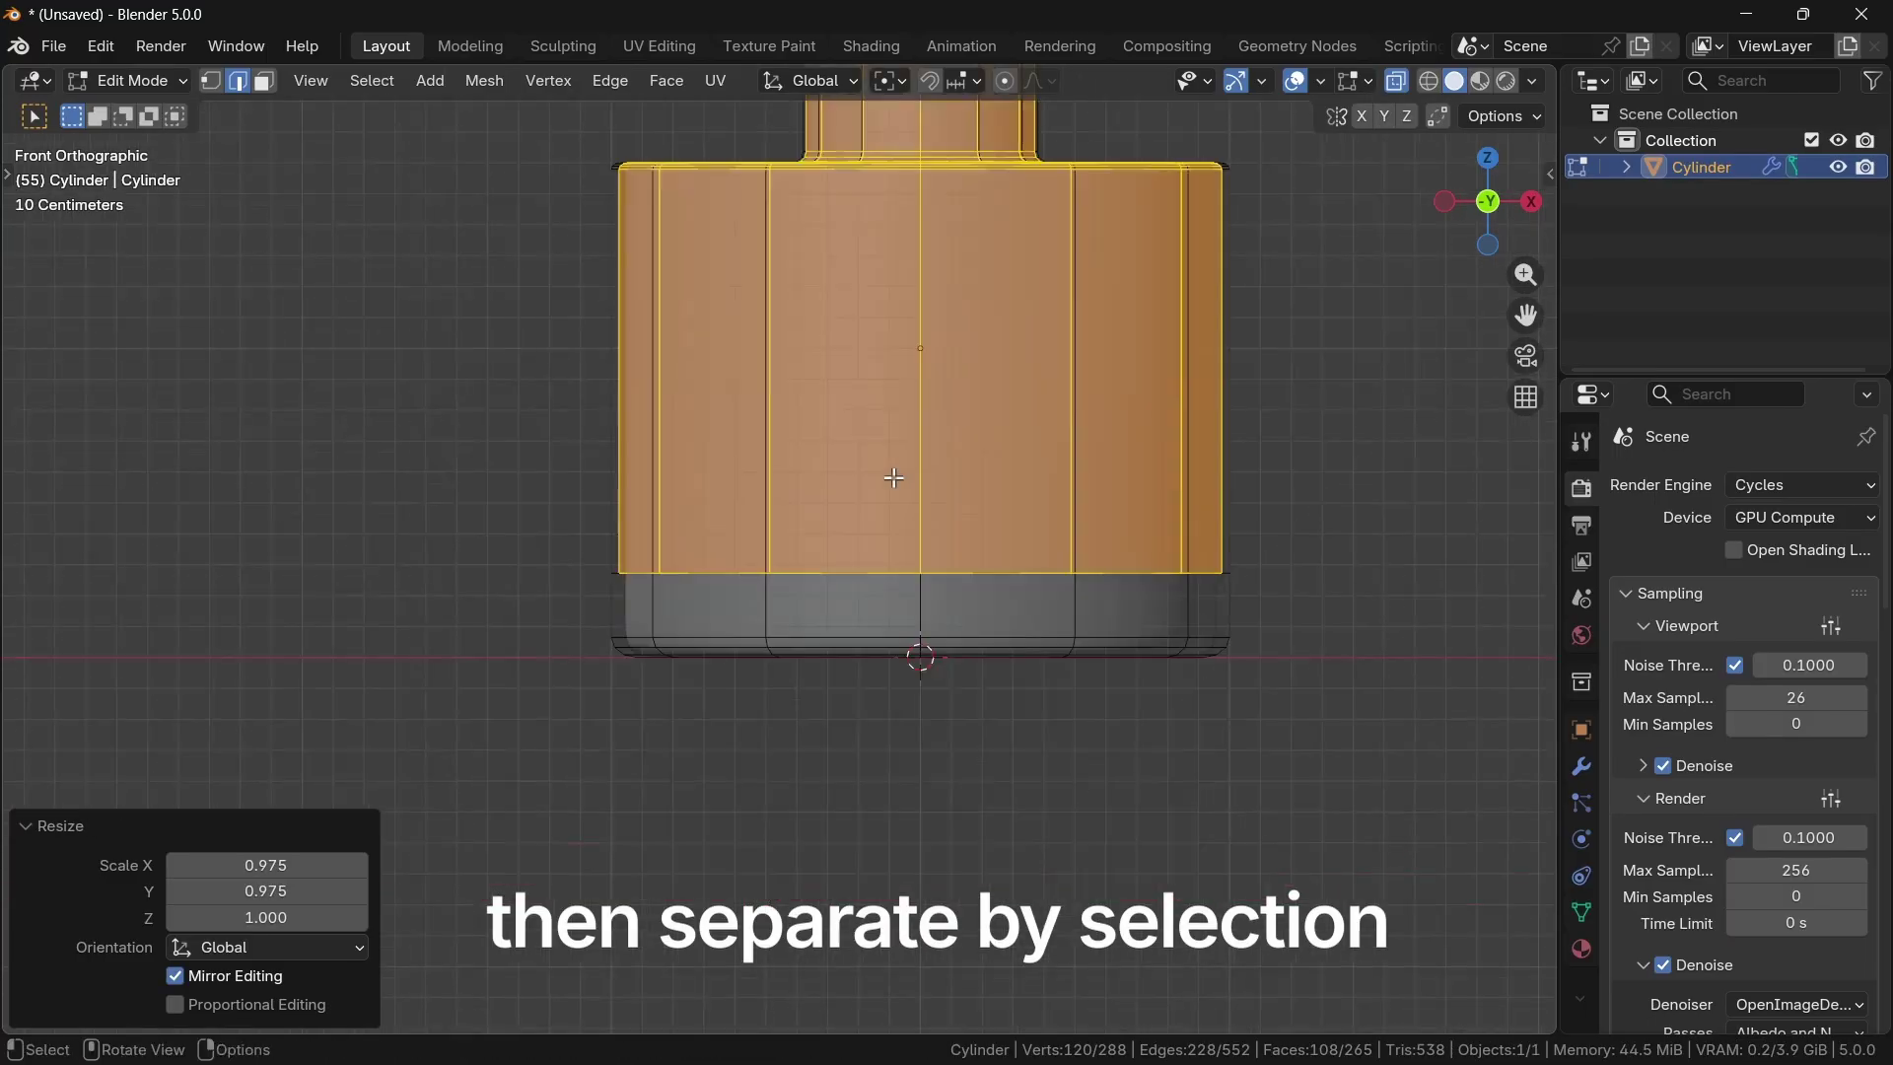
key("p")
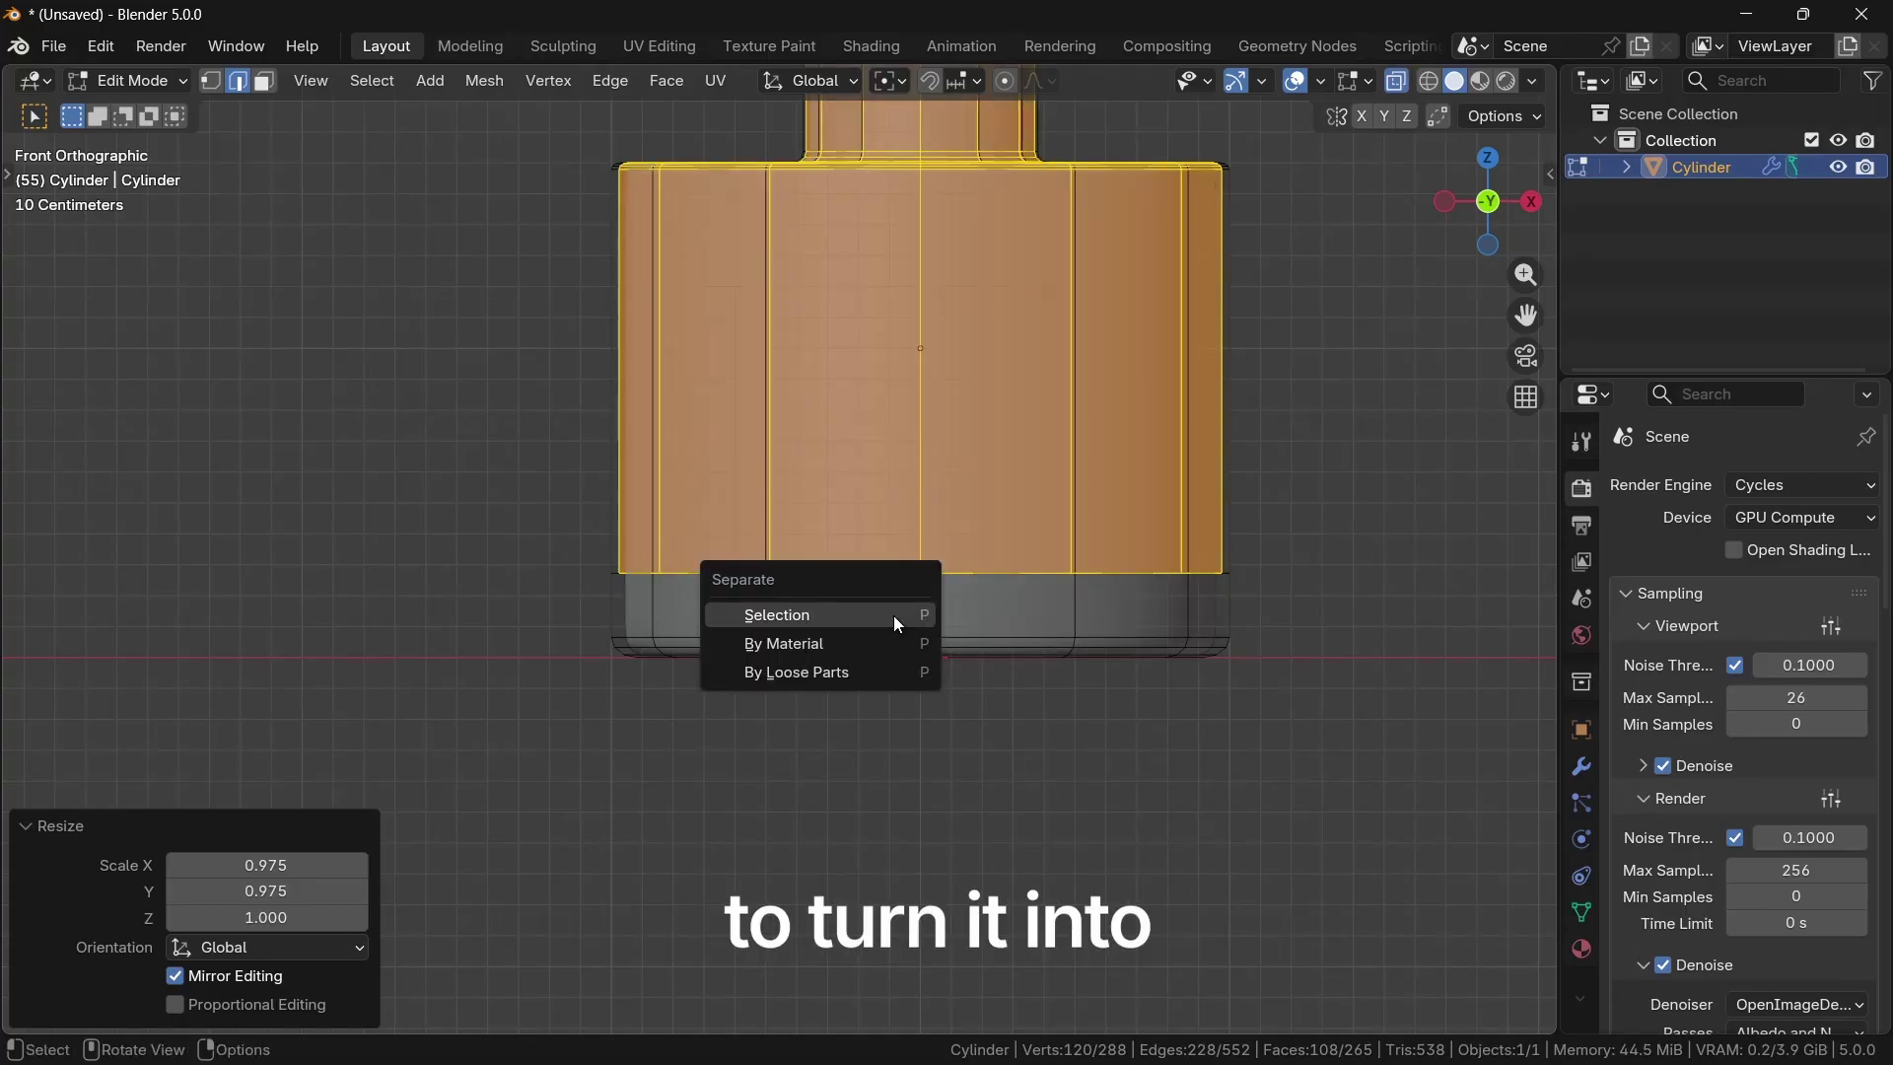
left_click(894, 615)
key("Tab")
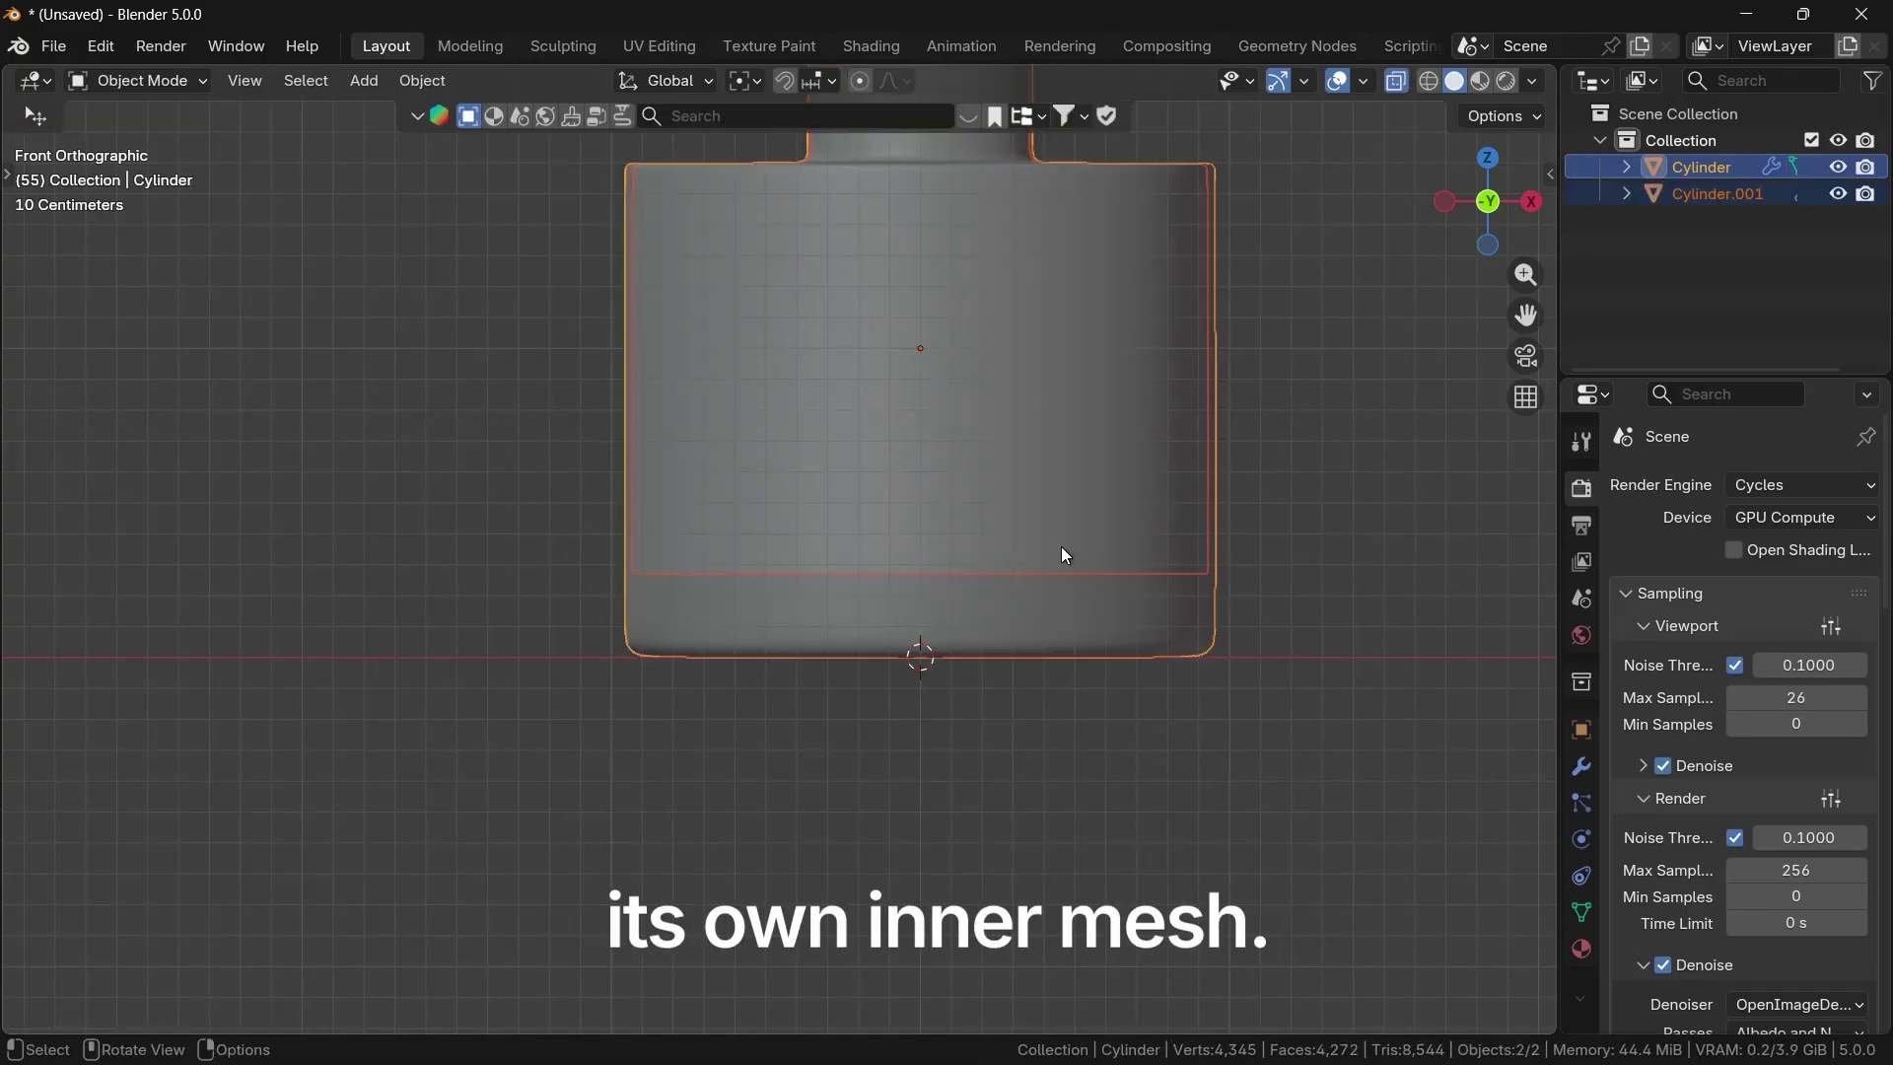
Step: Dissolve the lower horizontal edge loop on the outer bottle body
left_click(800, 605)
key("Tab")
left_click(745, 573, "alt")
key("ctrl+x")
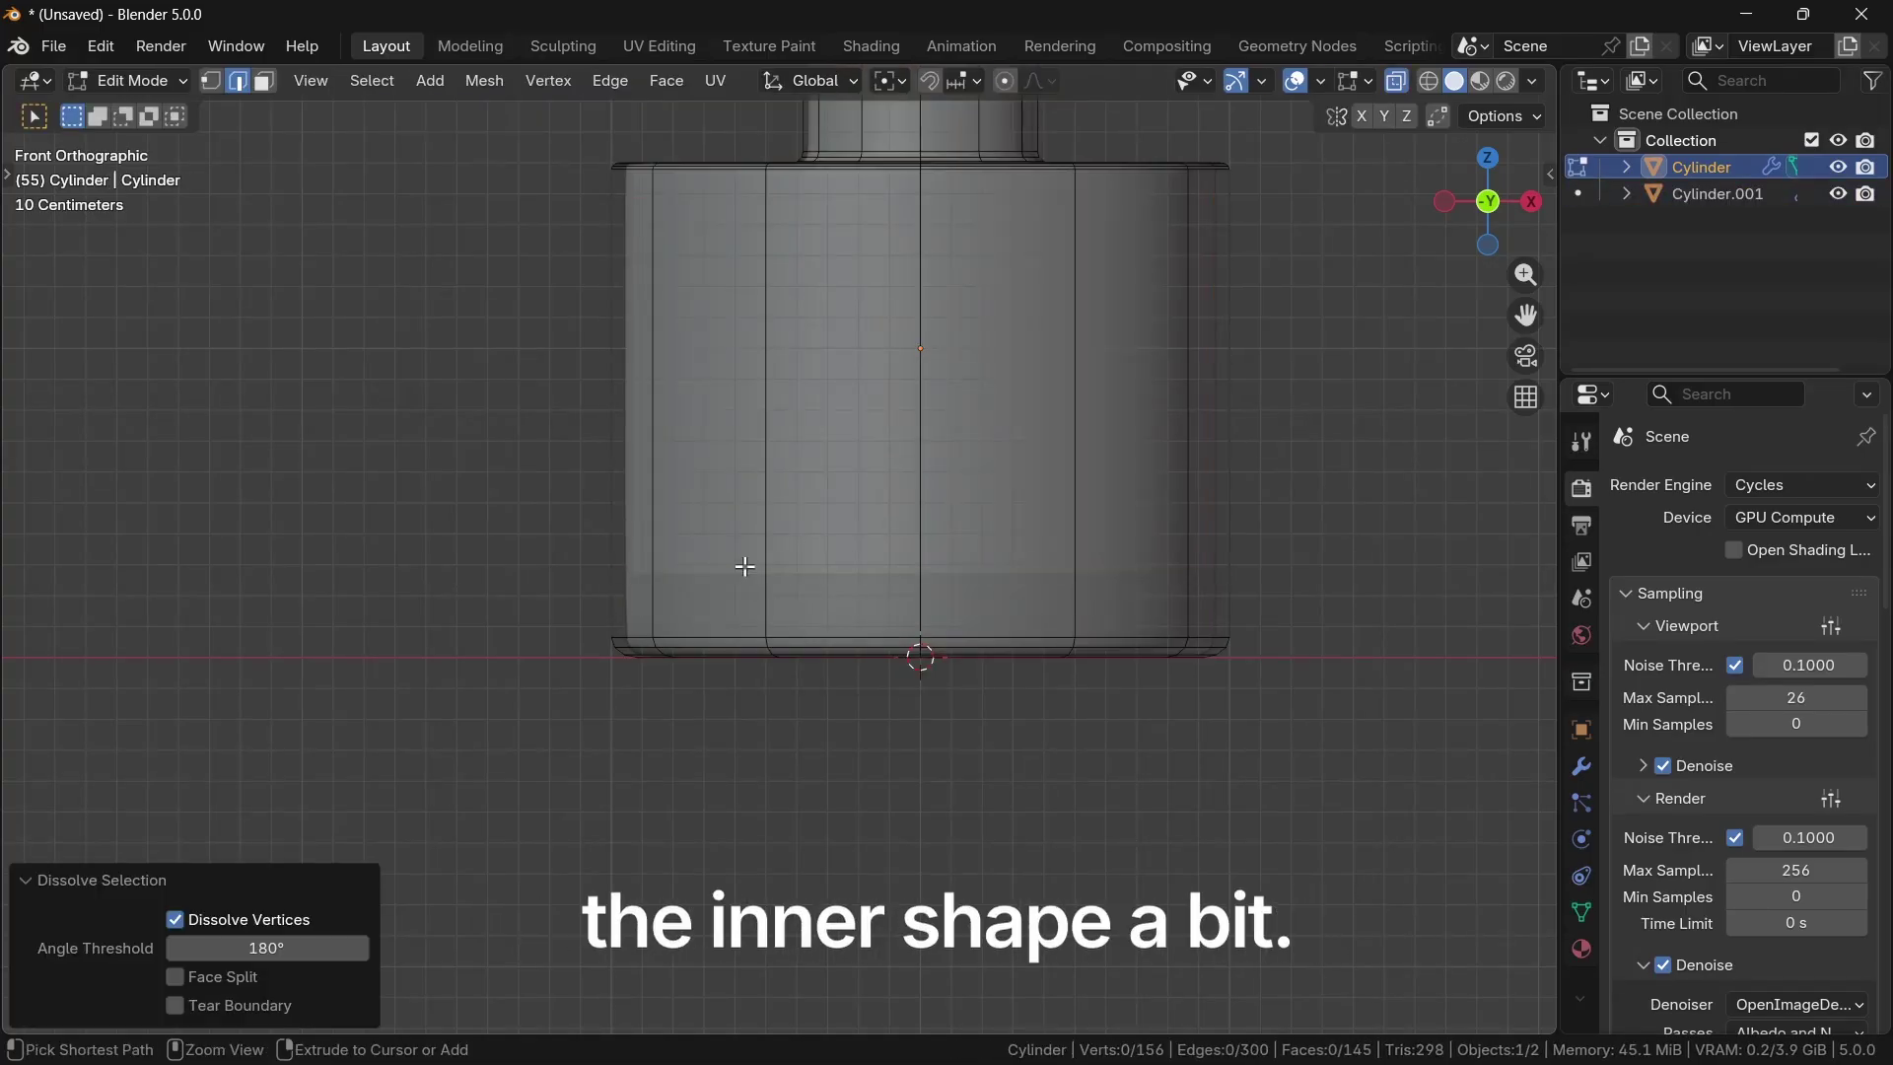
middle_click_drag(1095, 501, 1039, 667, "shift")
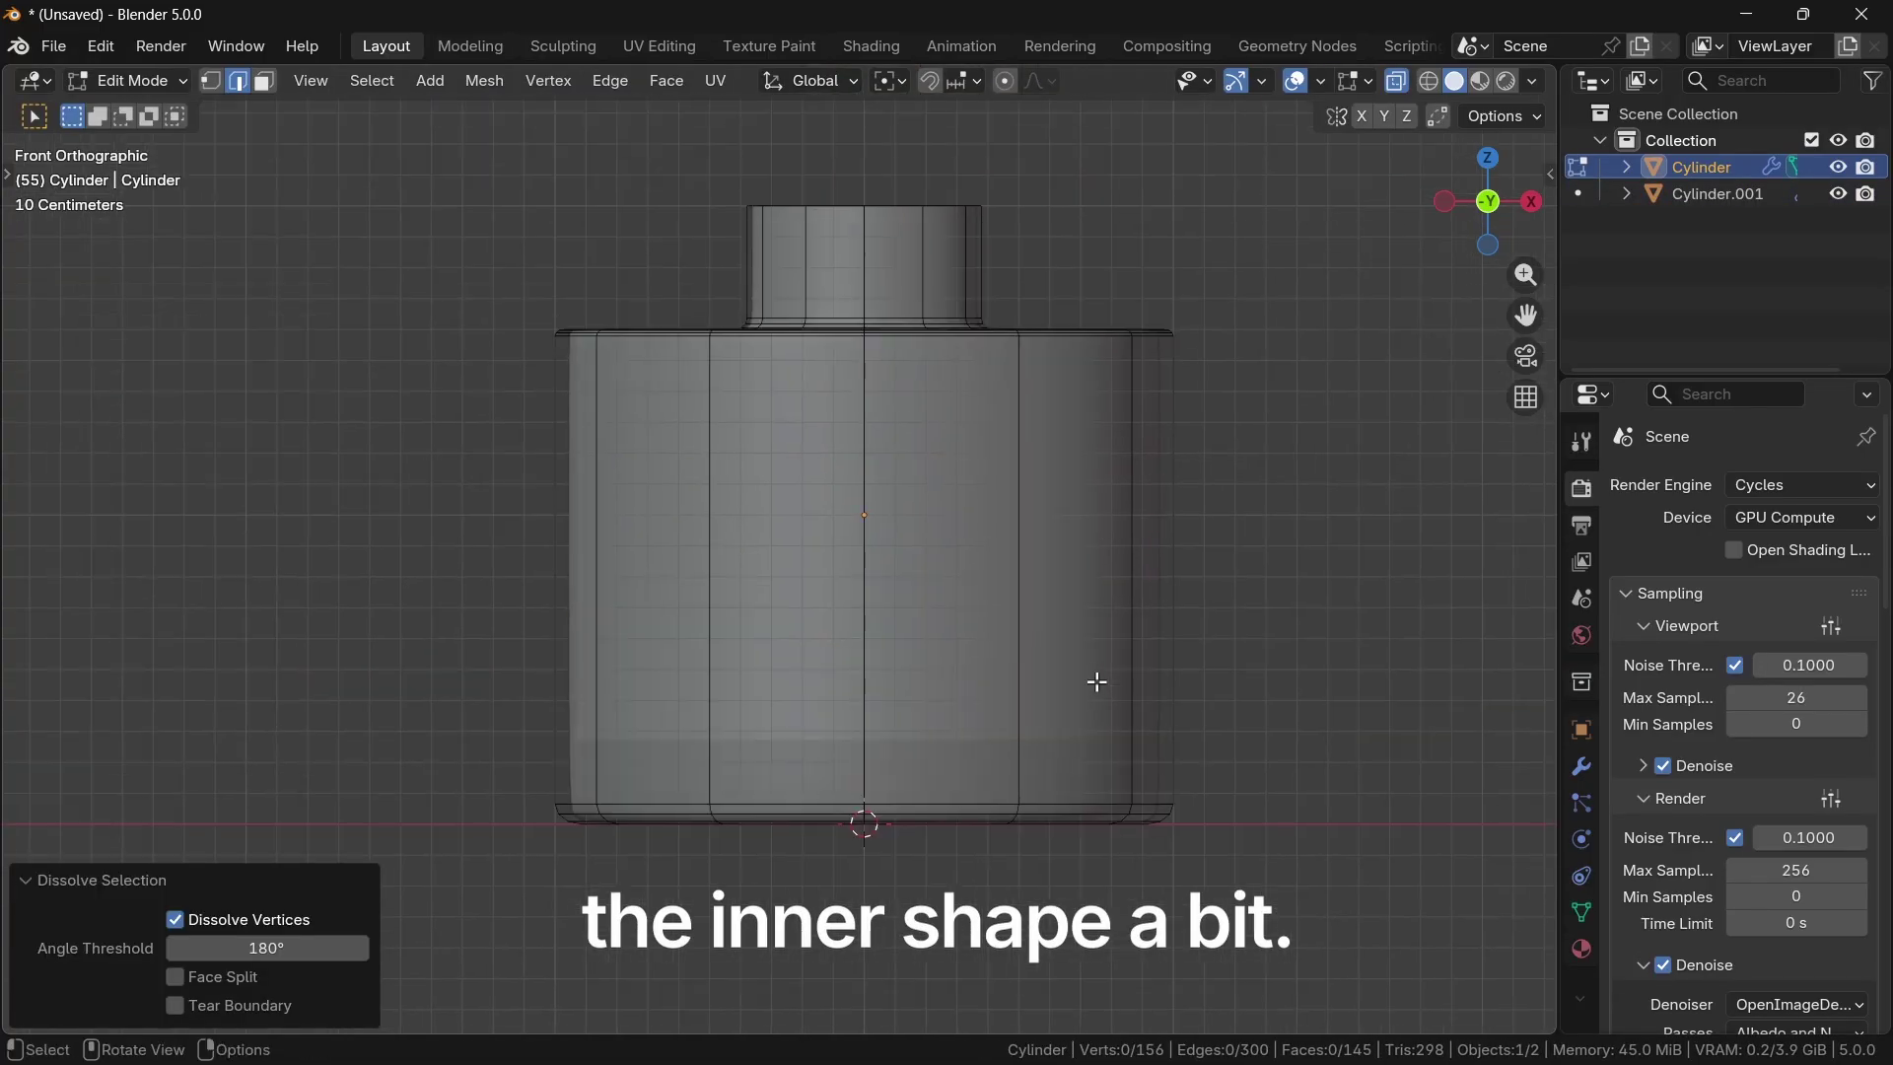
Step: Turn off the see-through display and move the separated inner mesh down by about 0.0137 m along Z
key("Tab")
left_click(902, 585)
left_click(902, 586)
left_click(902, 585)
key("alt+z")
middle_click_drag(1096, 497, 1299, 482, "shift")
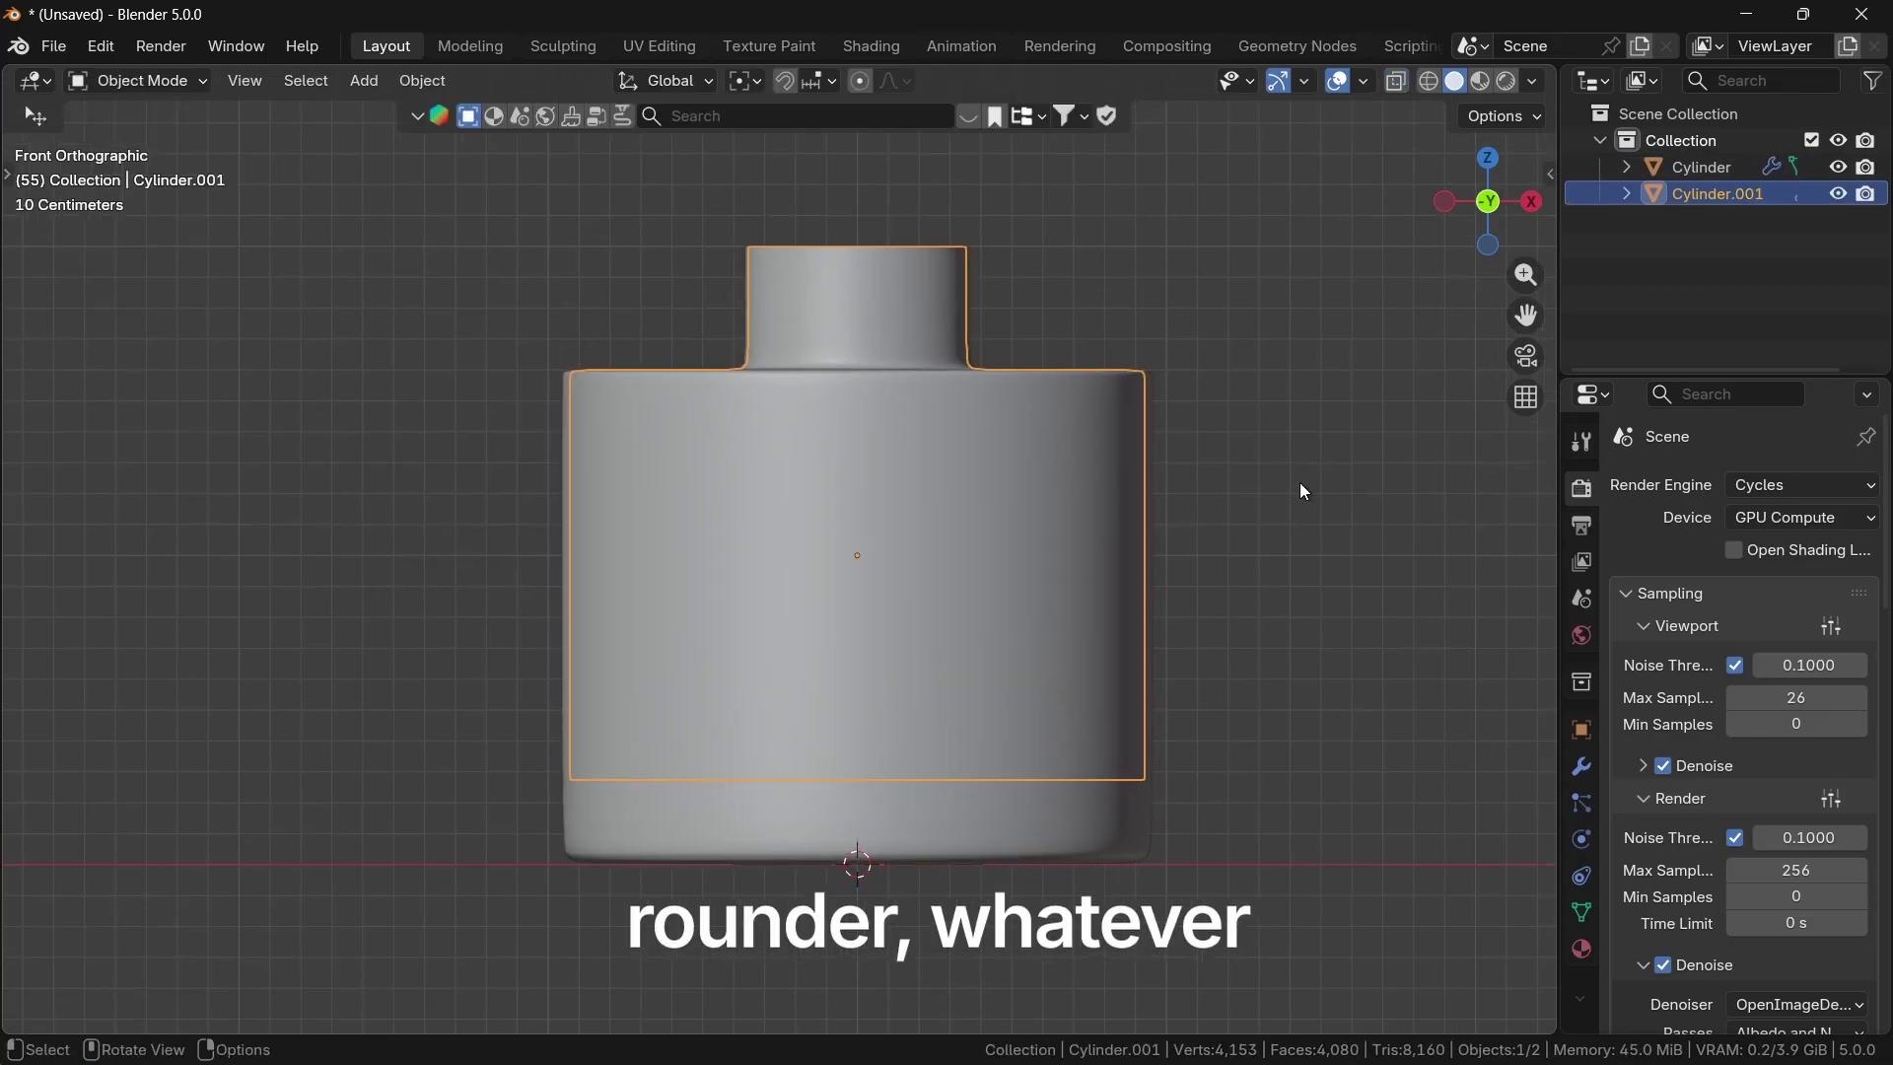
key("g")
key("z")
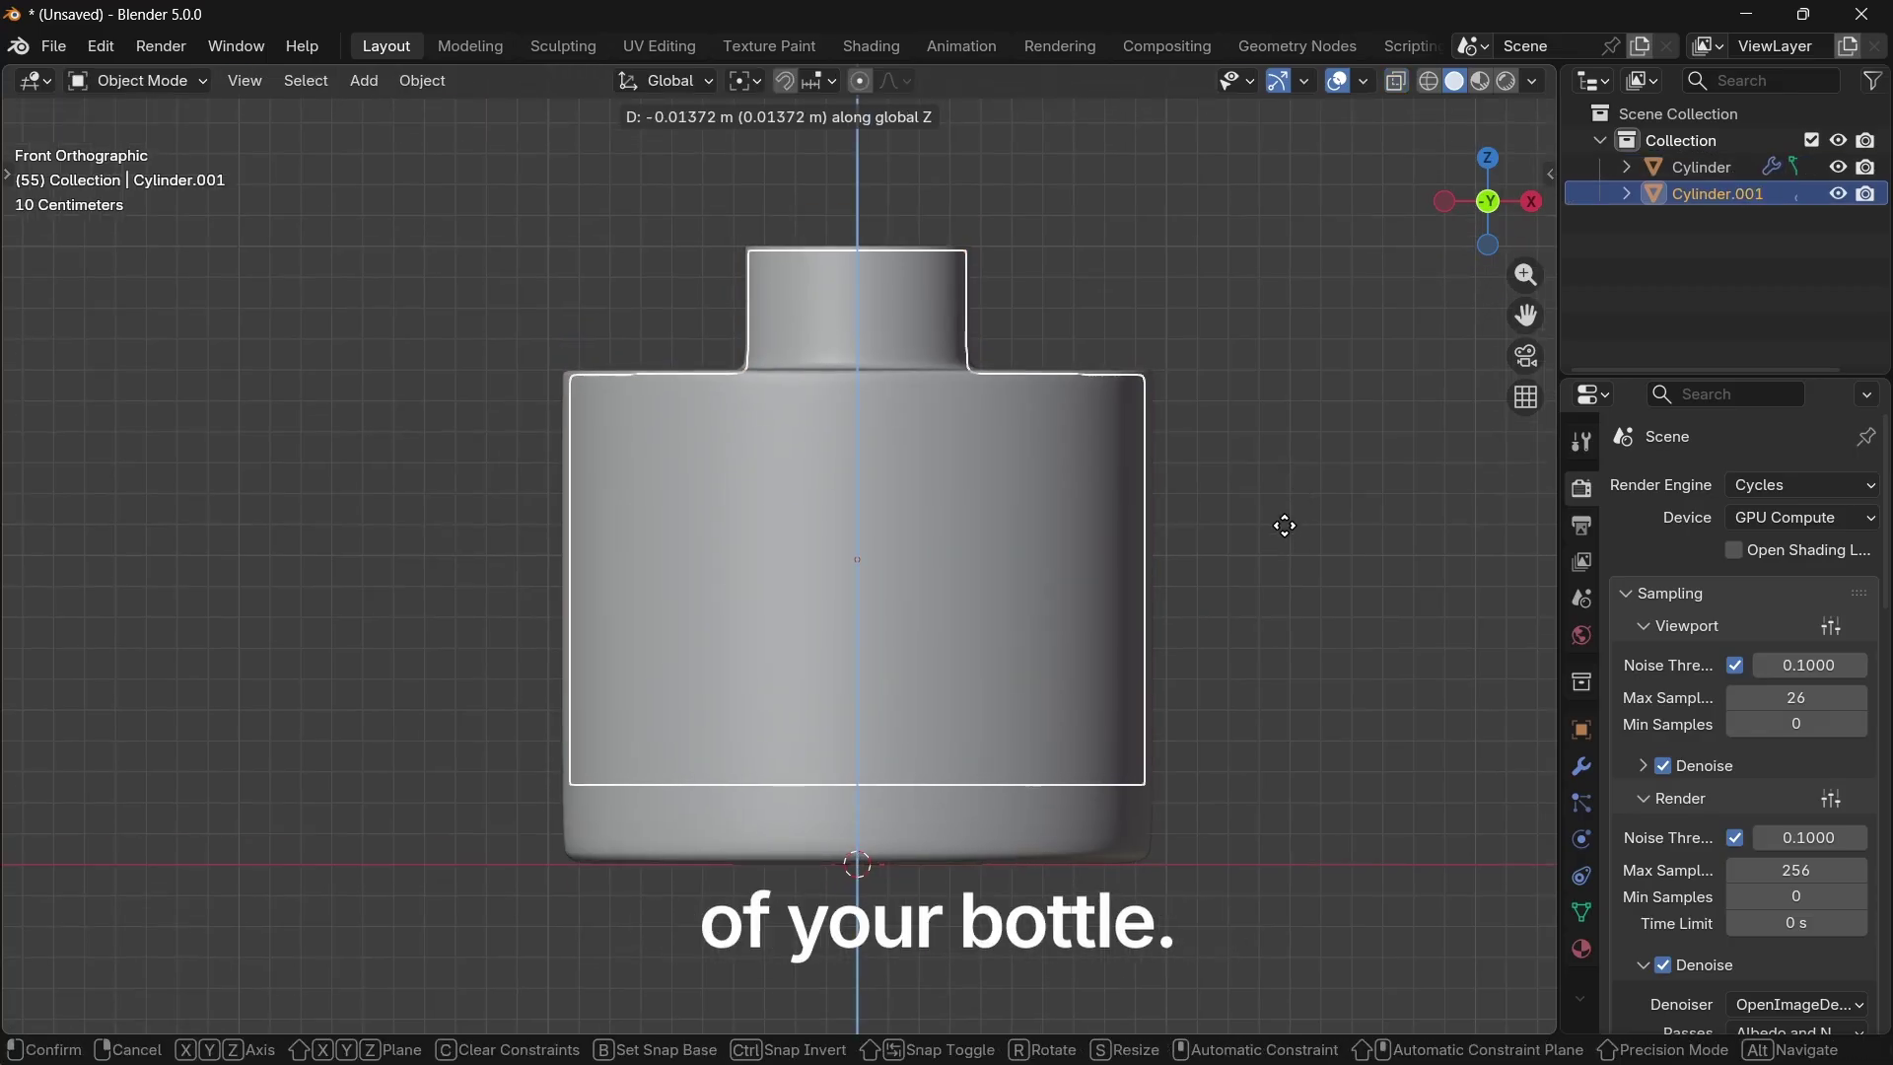
left_click(1281, 524)
Step: Scale the inner mesh outward by about 1.009 in X and Y, keeping its height locked
key("s")
key("shift+z")
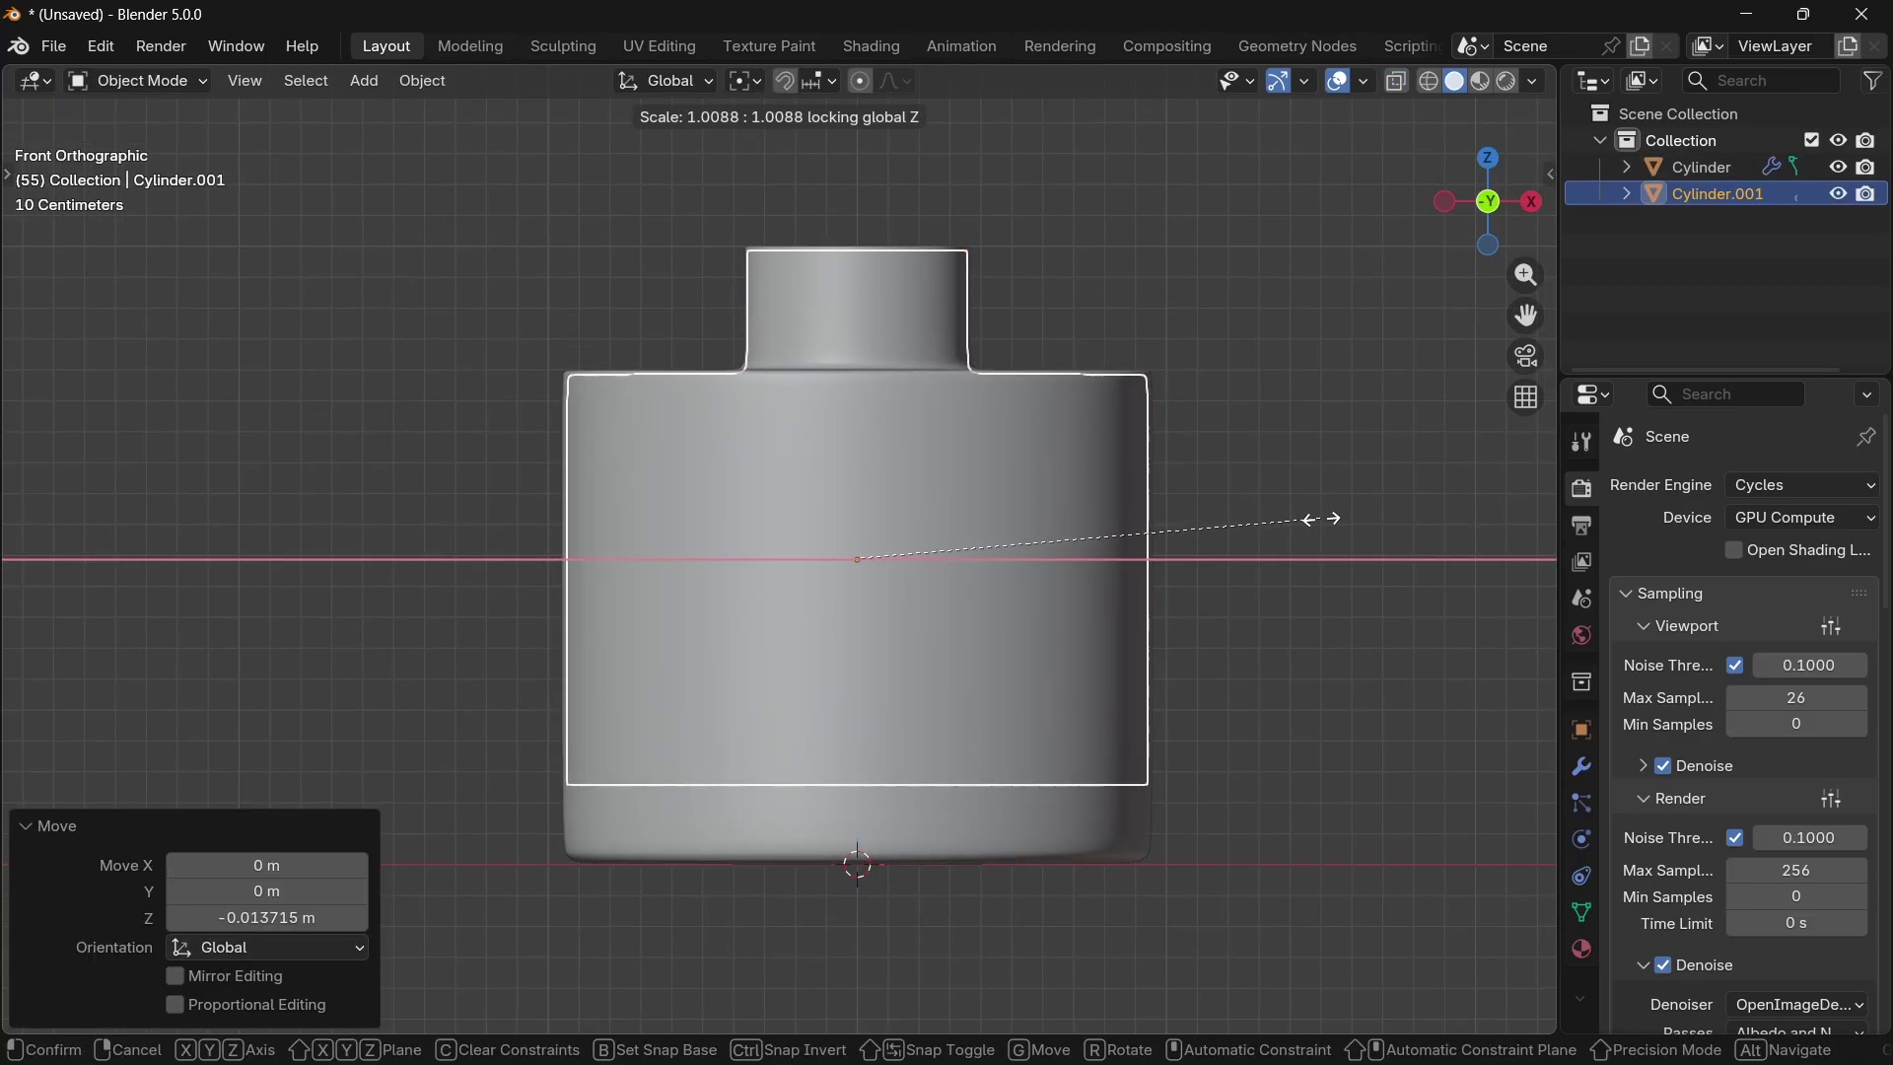
left_click(1323, 525)
left_click(1173, 394)
scroll(1032, 280, "down", 3)
scroll(982, 476, "up", 6)
middle_click_drag(1033, 280, 902, 589)
key("KP_1")
left_click(1104, 698)
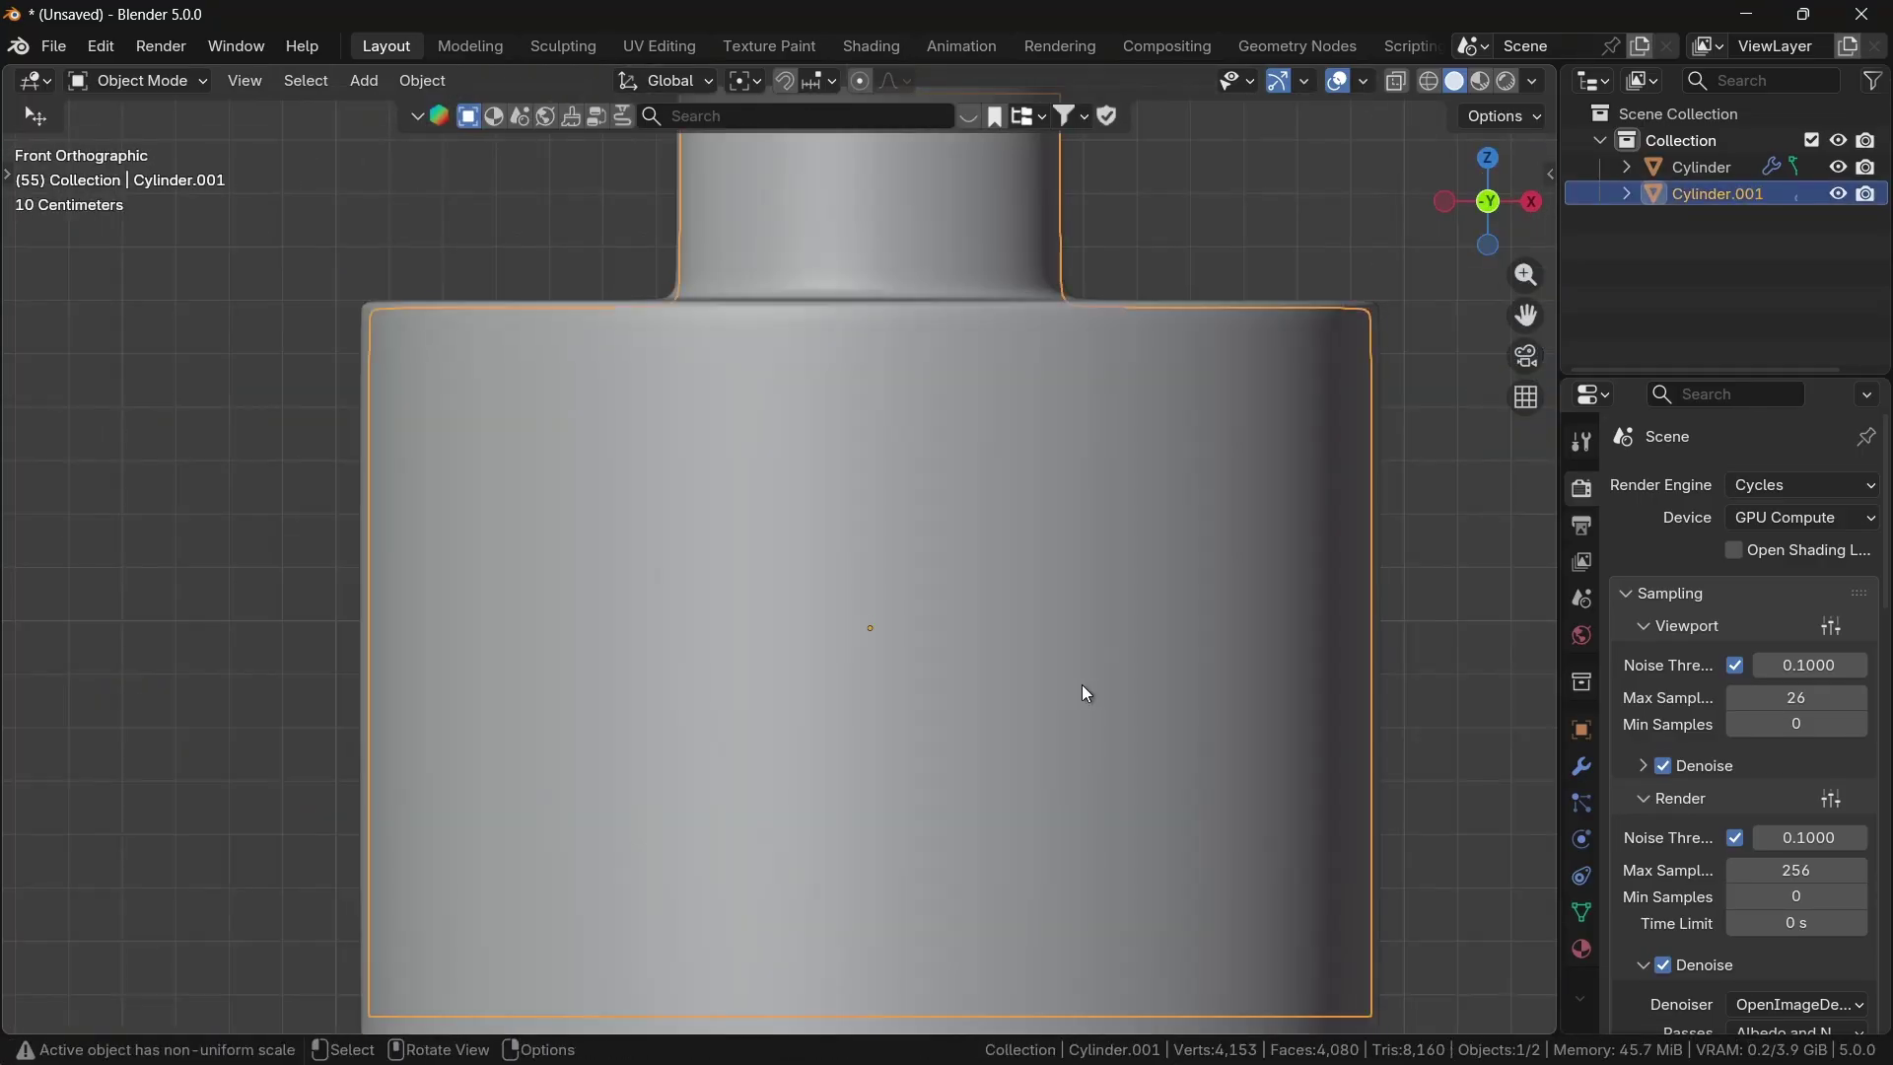
Step: Isolate the inner mesh and fill the open edge loop at its bottom with a face
scroll(1163, 621, "down", 3)
key("KP_Divide")
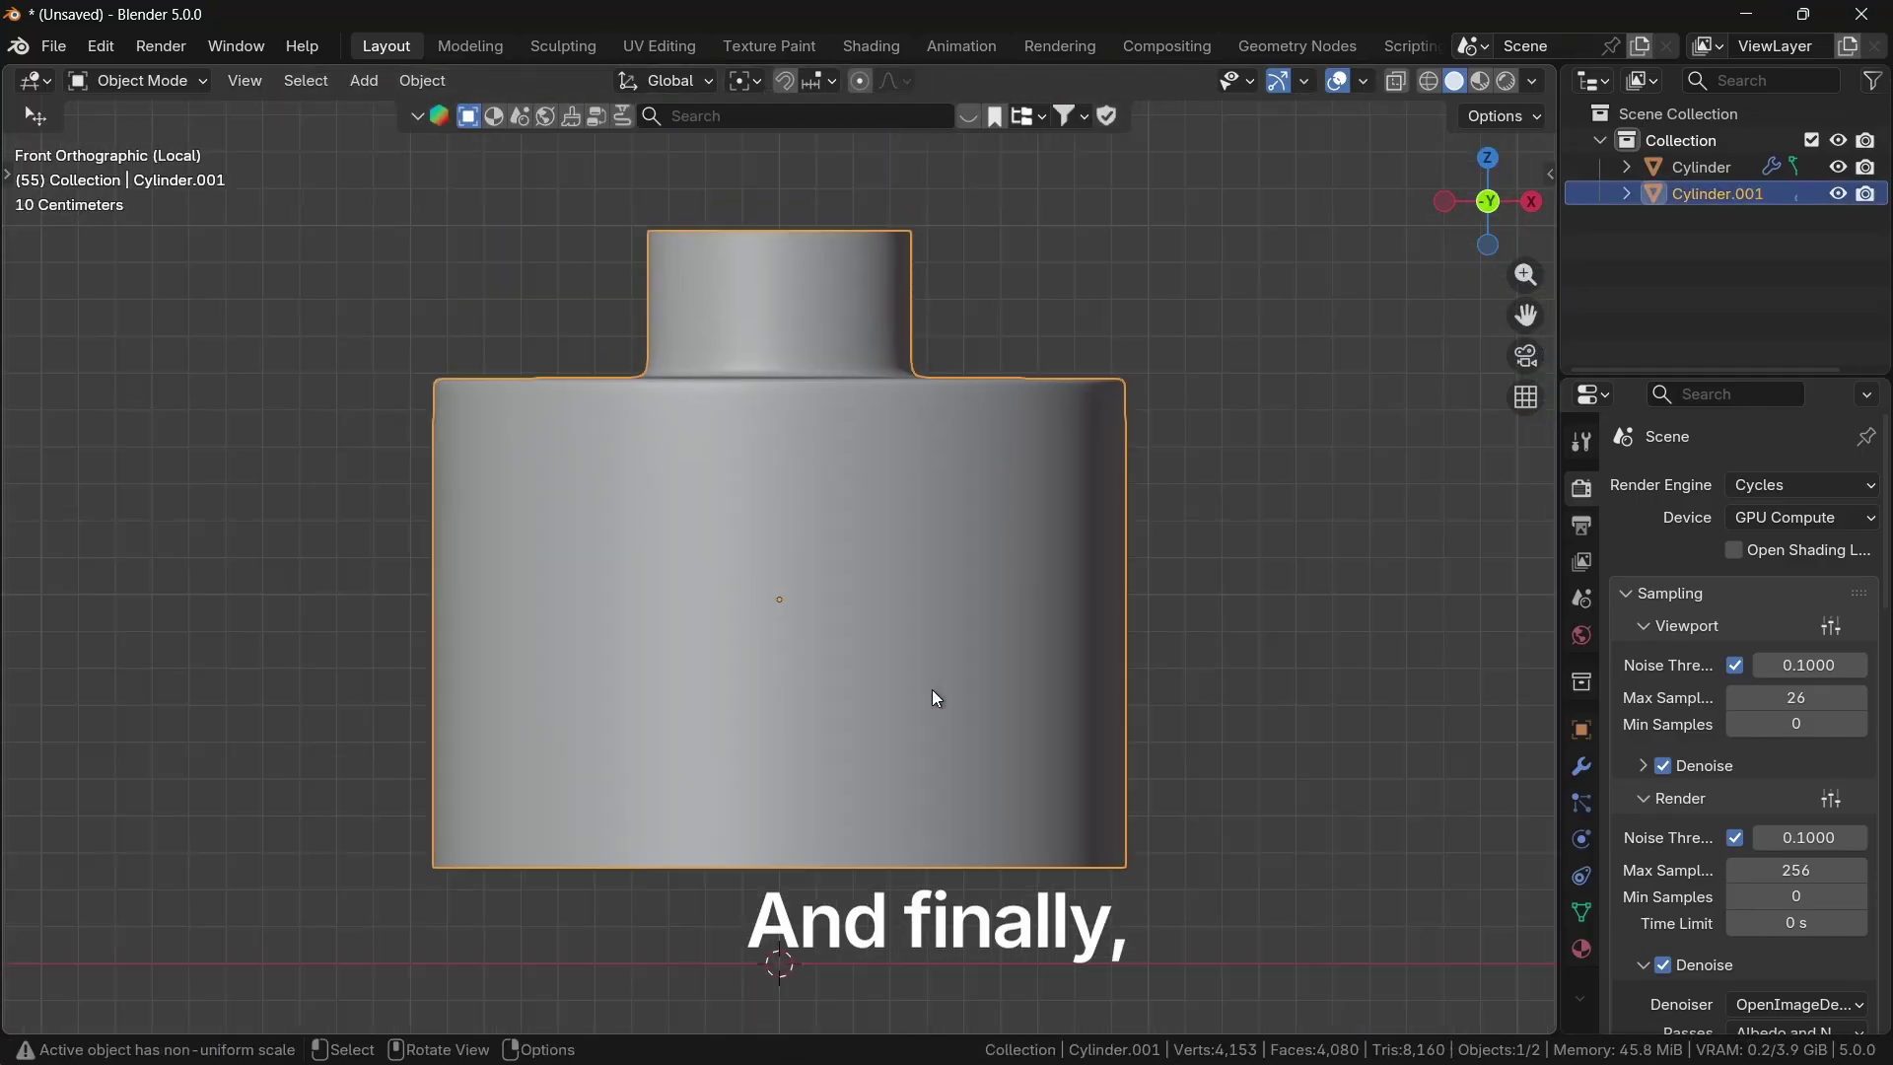
middle_click_drag(931, 689, 878, 612)
key("Tab")
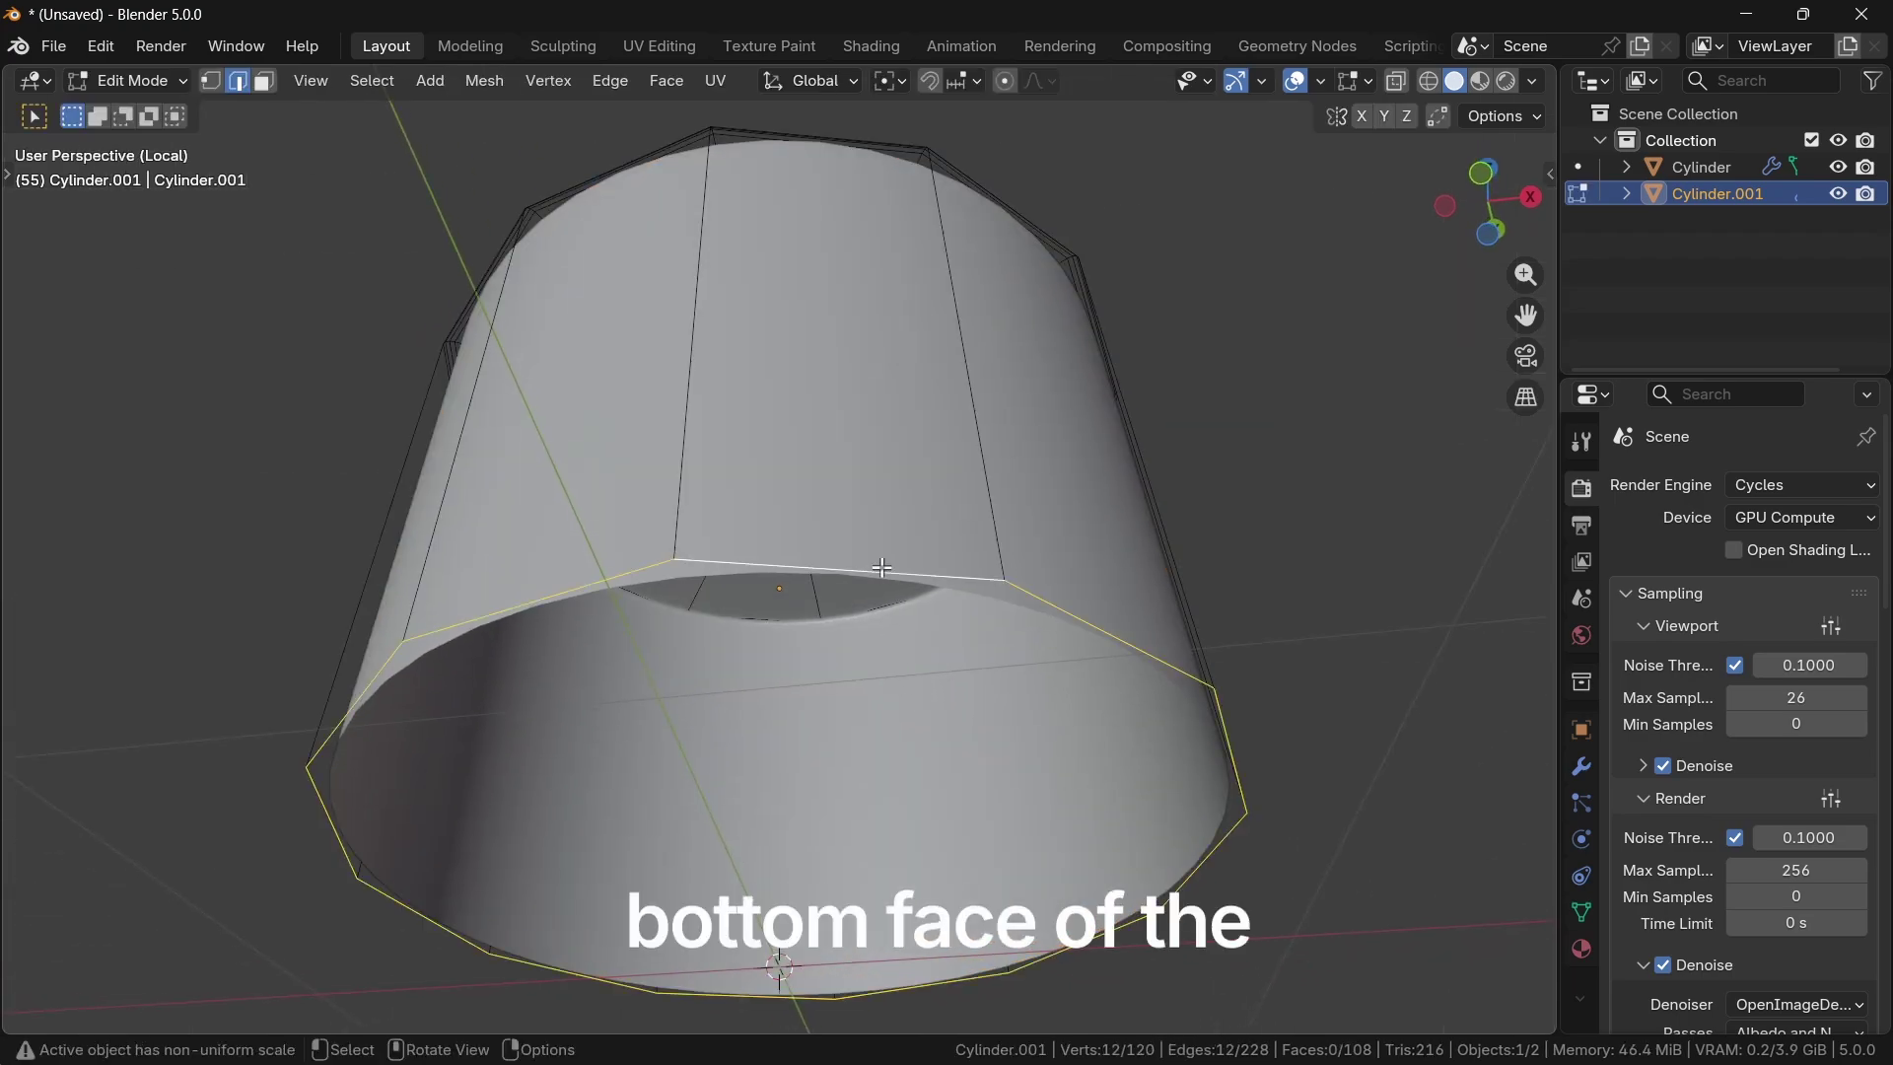
left_click(880, 573, "alt")
key("f")
middle_click_drag(1273, 718, 1268, 718)
scroll(1310, 788, "down", 2)
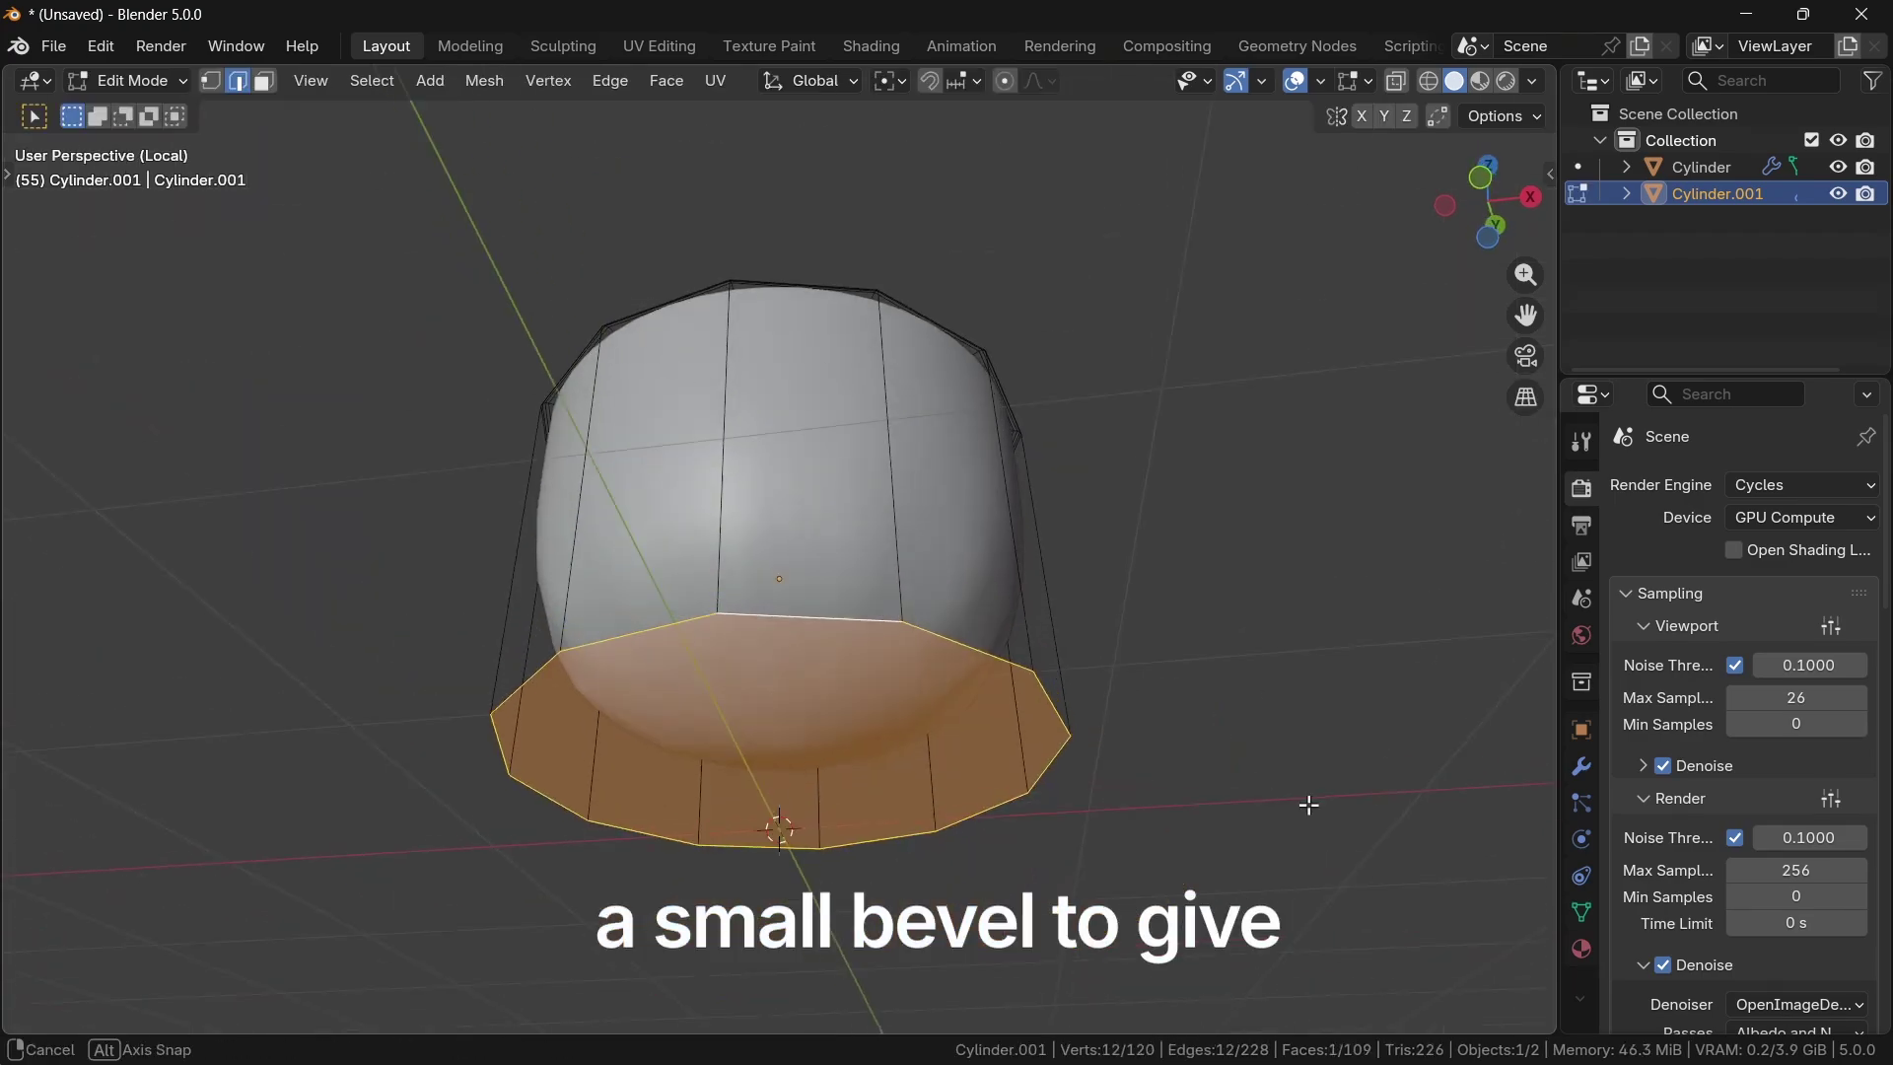
Step: Bevel the bottom edge loop of the inner mesh with a width of about 0.128 m and three segments
key("ctrl+b")
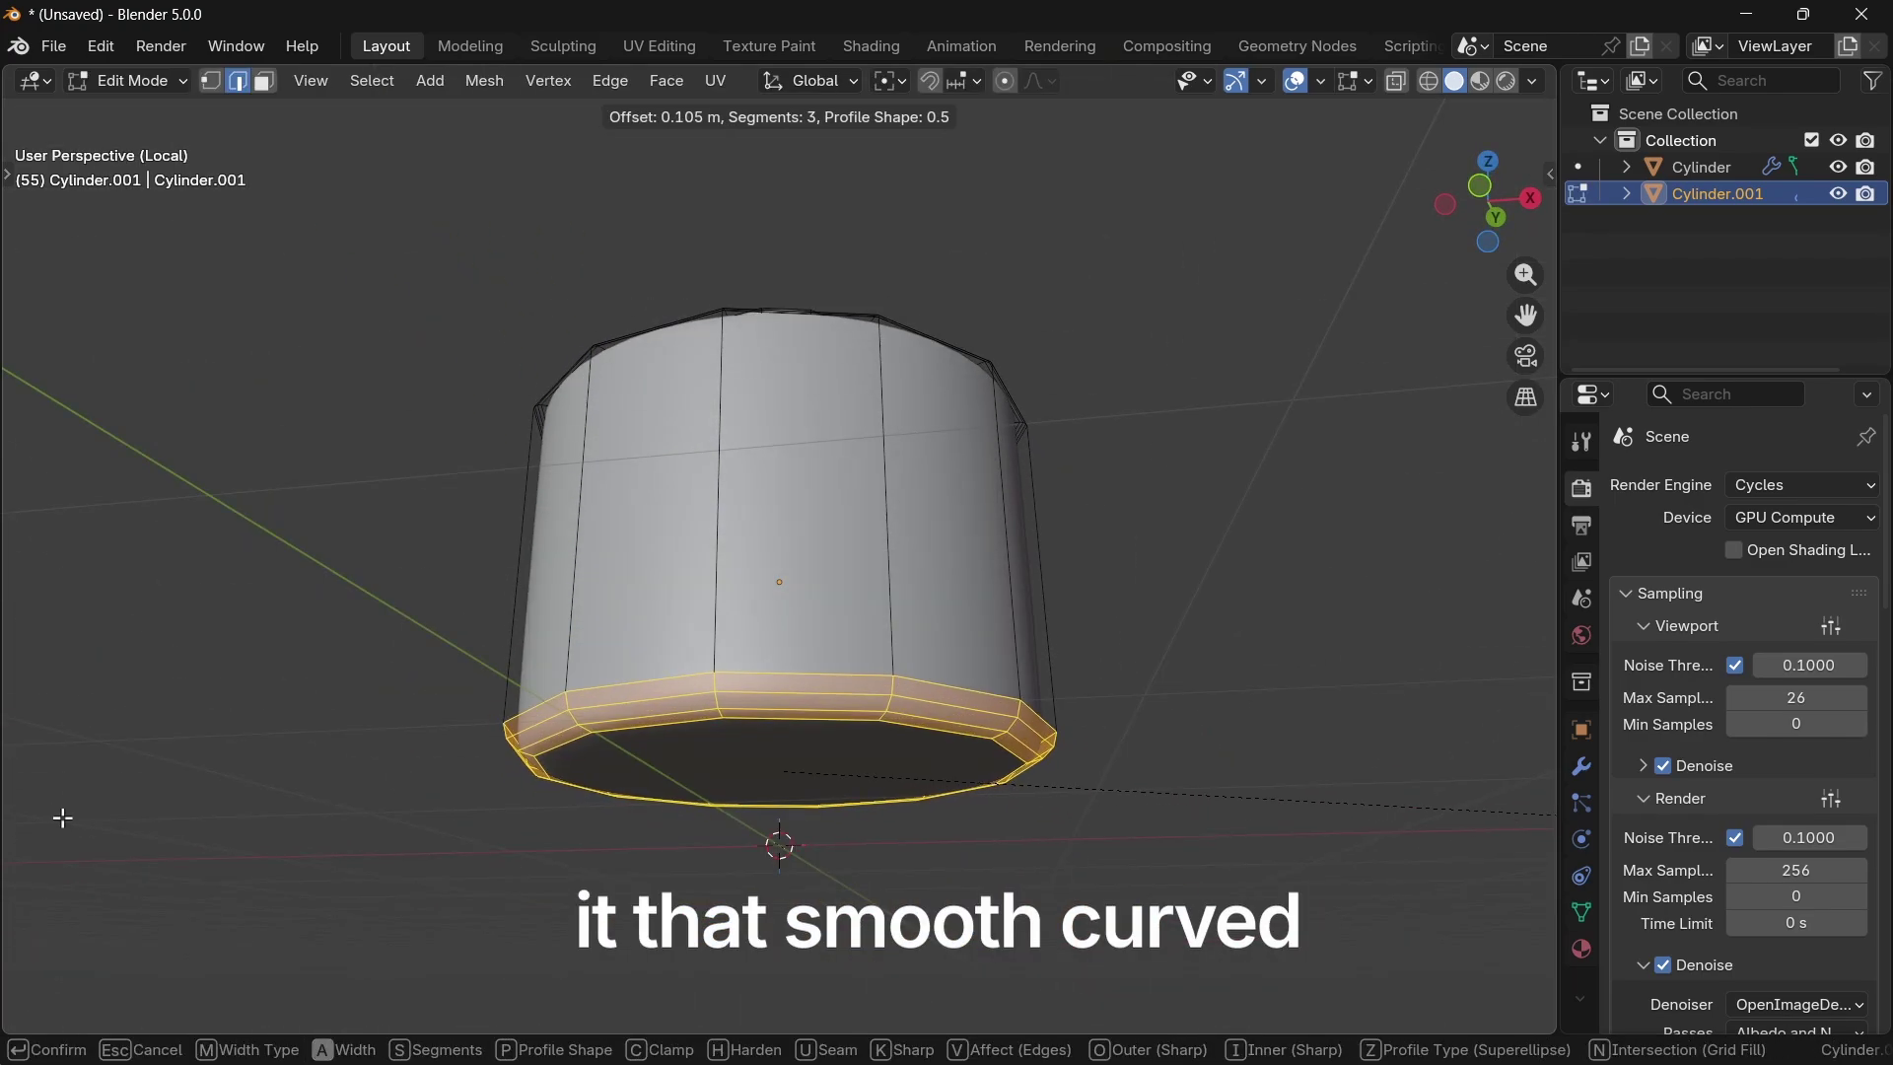
left_click(122, 821)
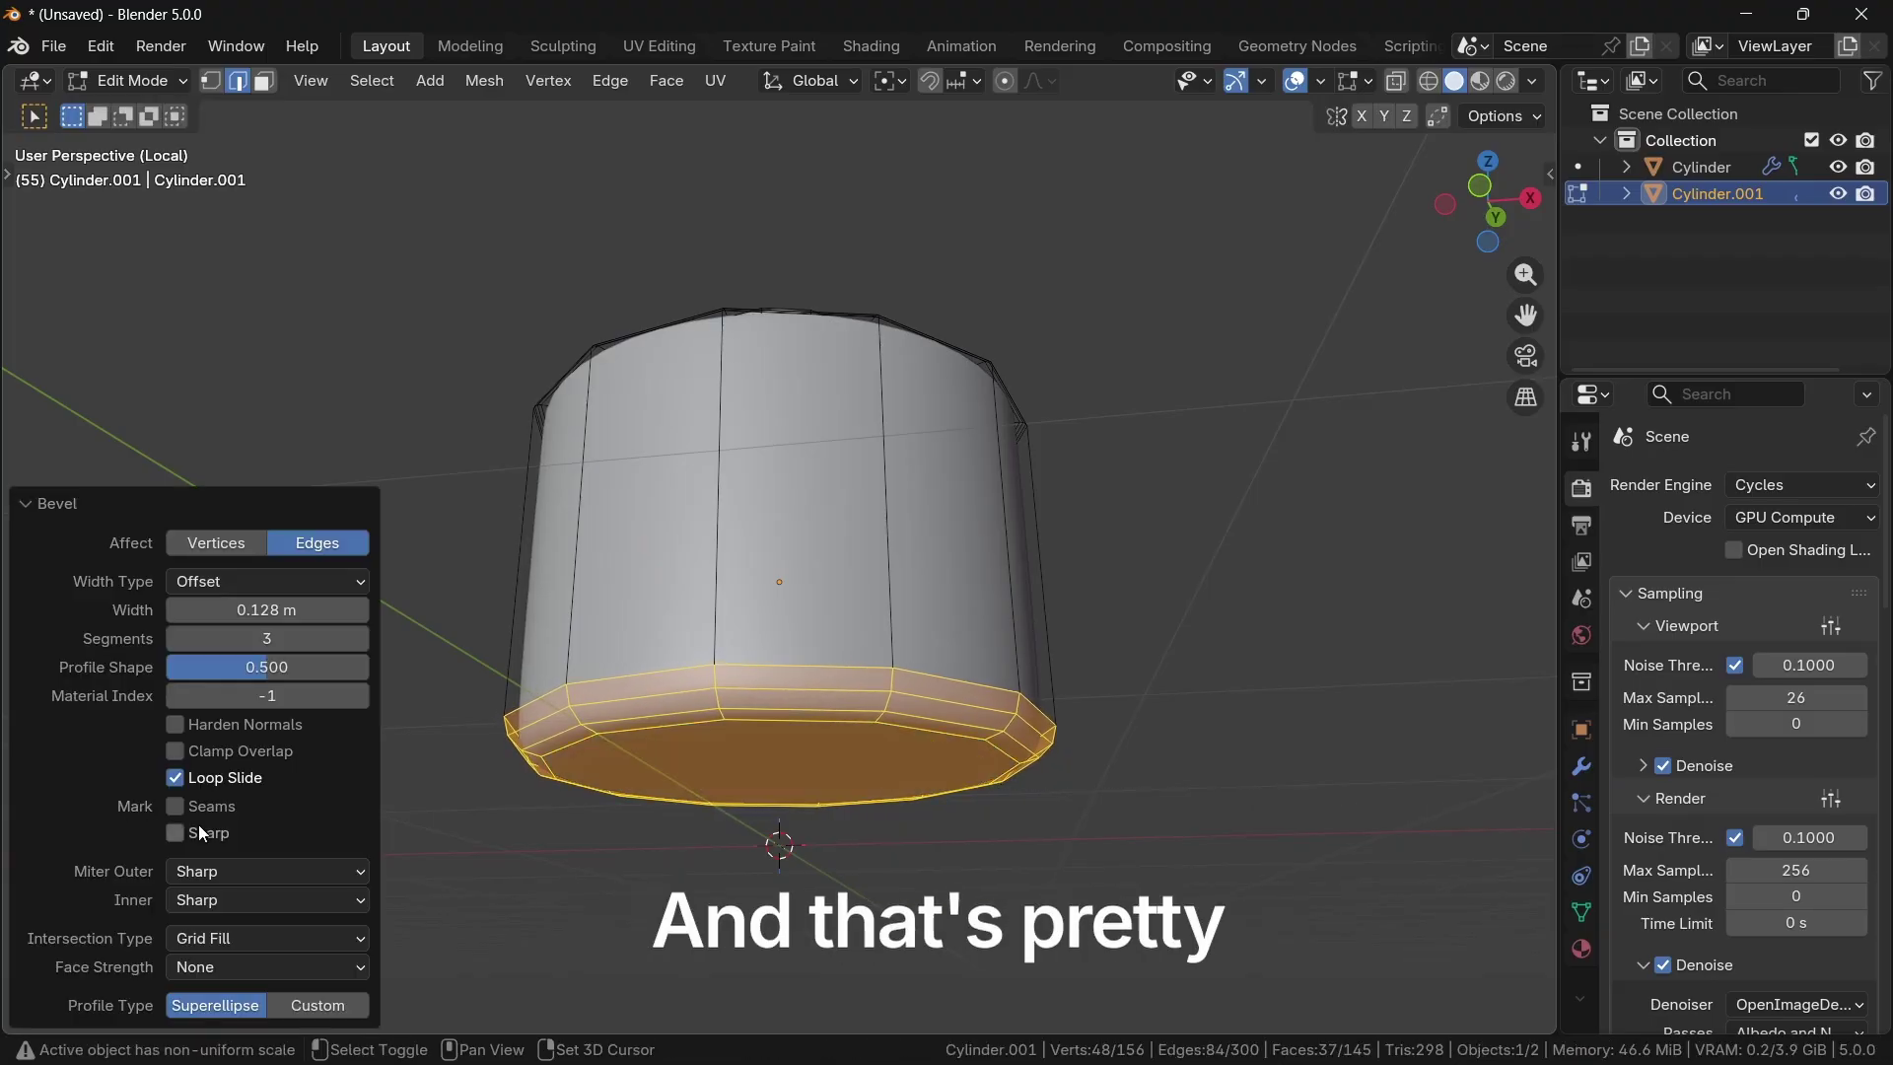
key("KP_1")
key("Tab")
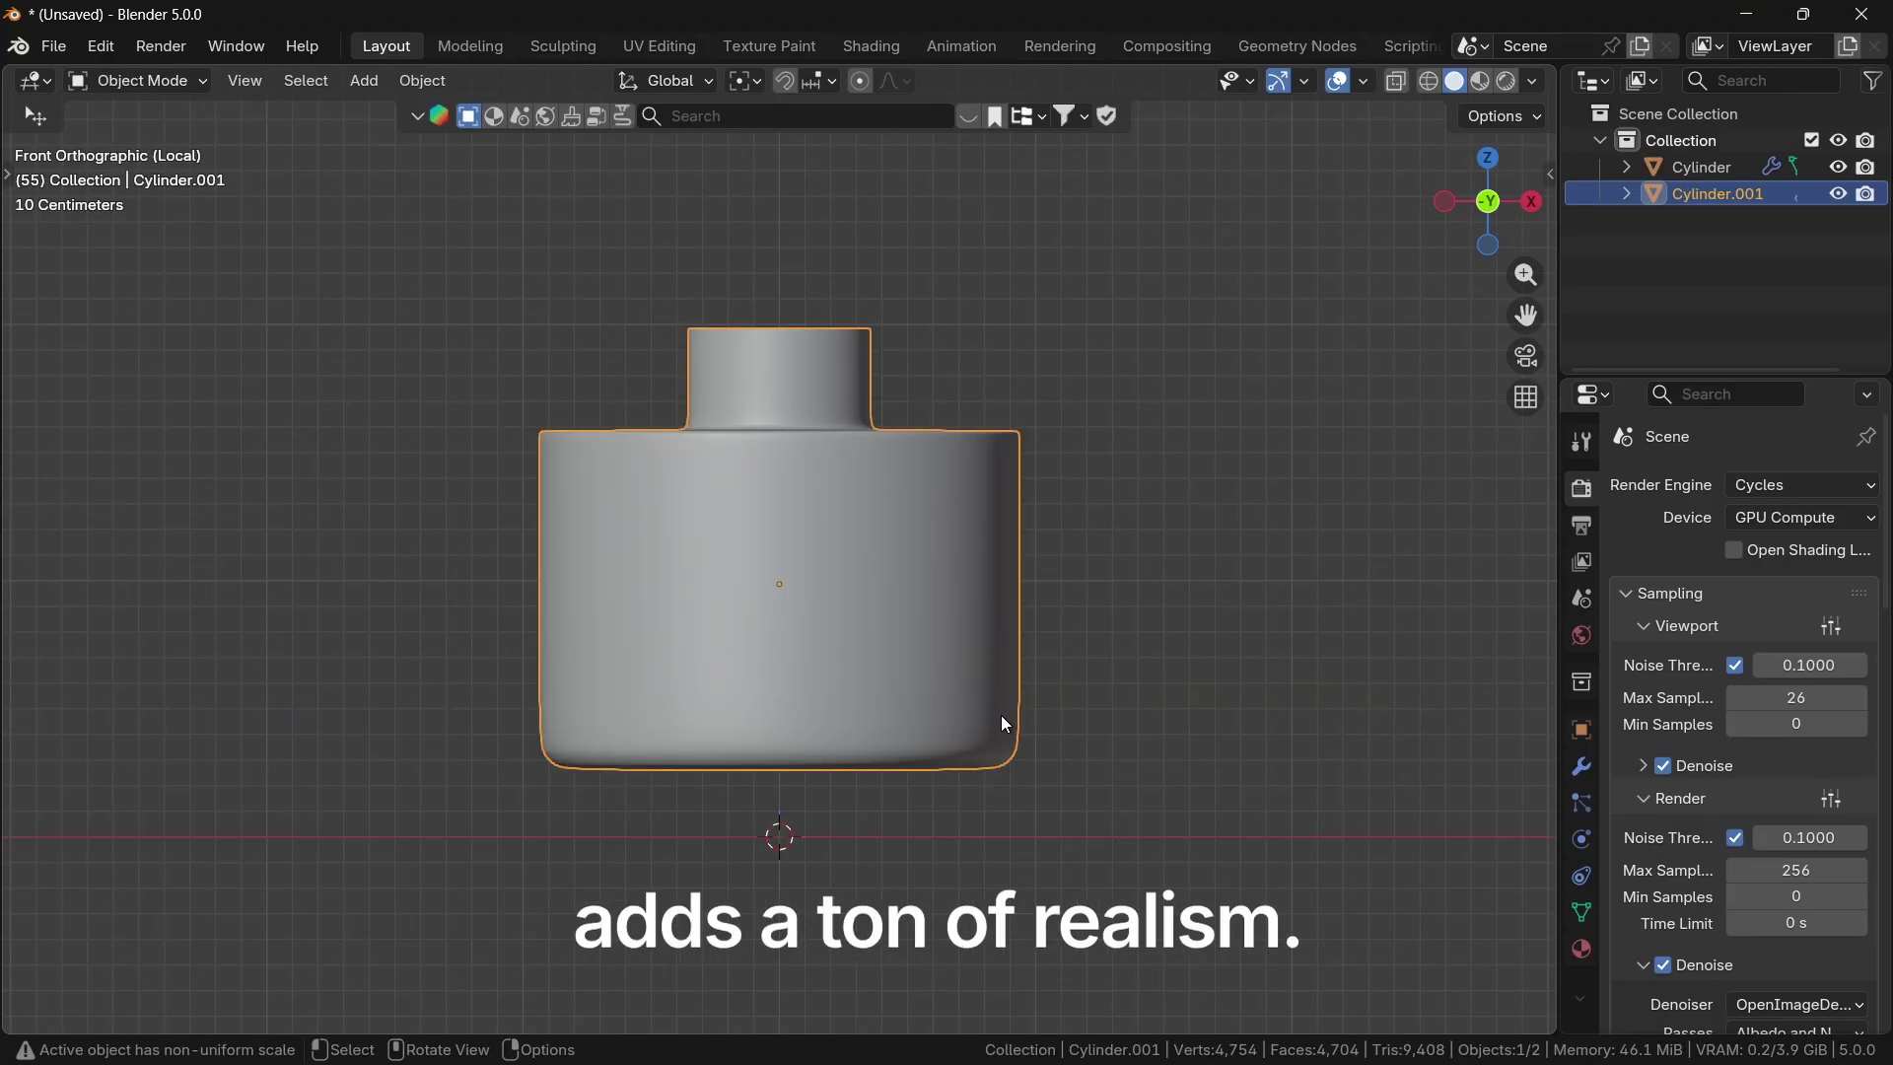
Step: Leave the isolated view and examine the inner shape inside the outer bottle with see-through display
key("alt+z")
key("alt+z")
left_click(1121, 630)
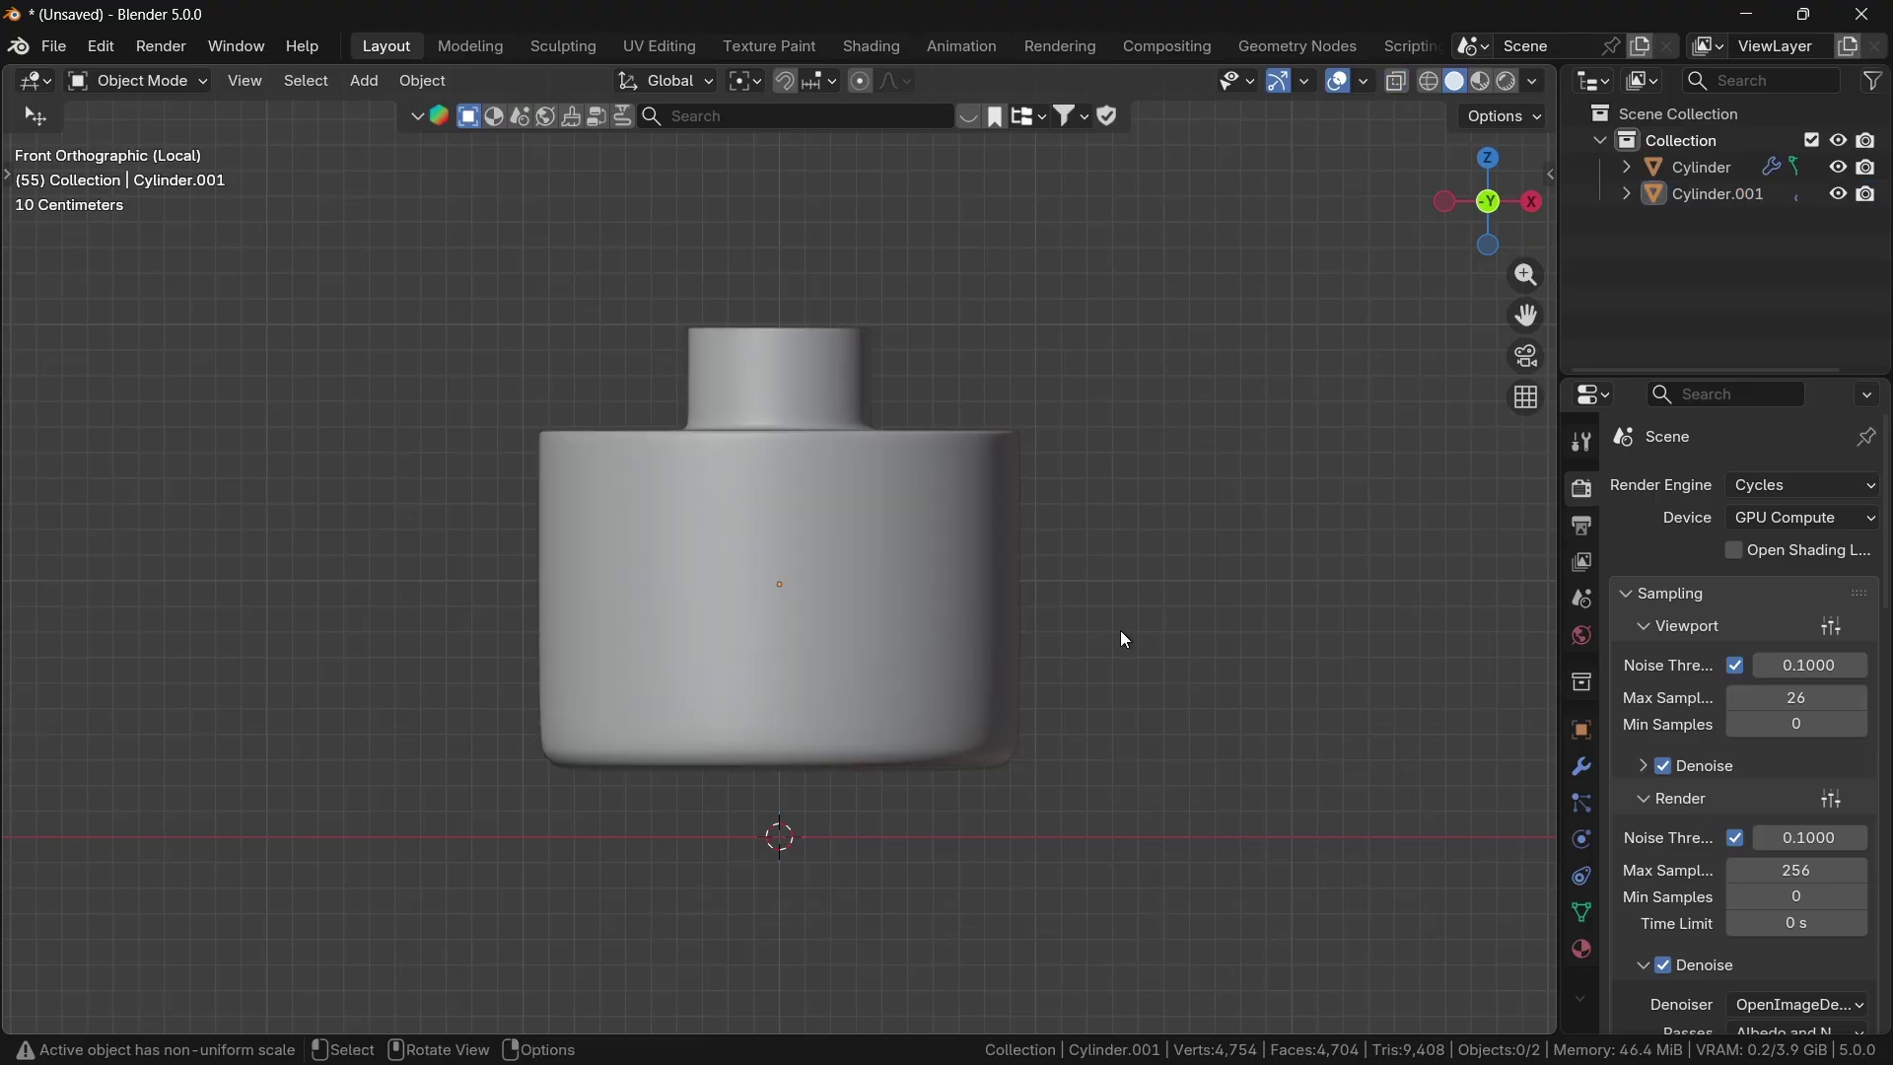
key("KP_Divide")
key("KP_1")
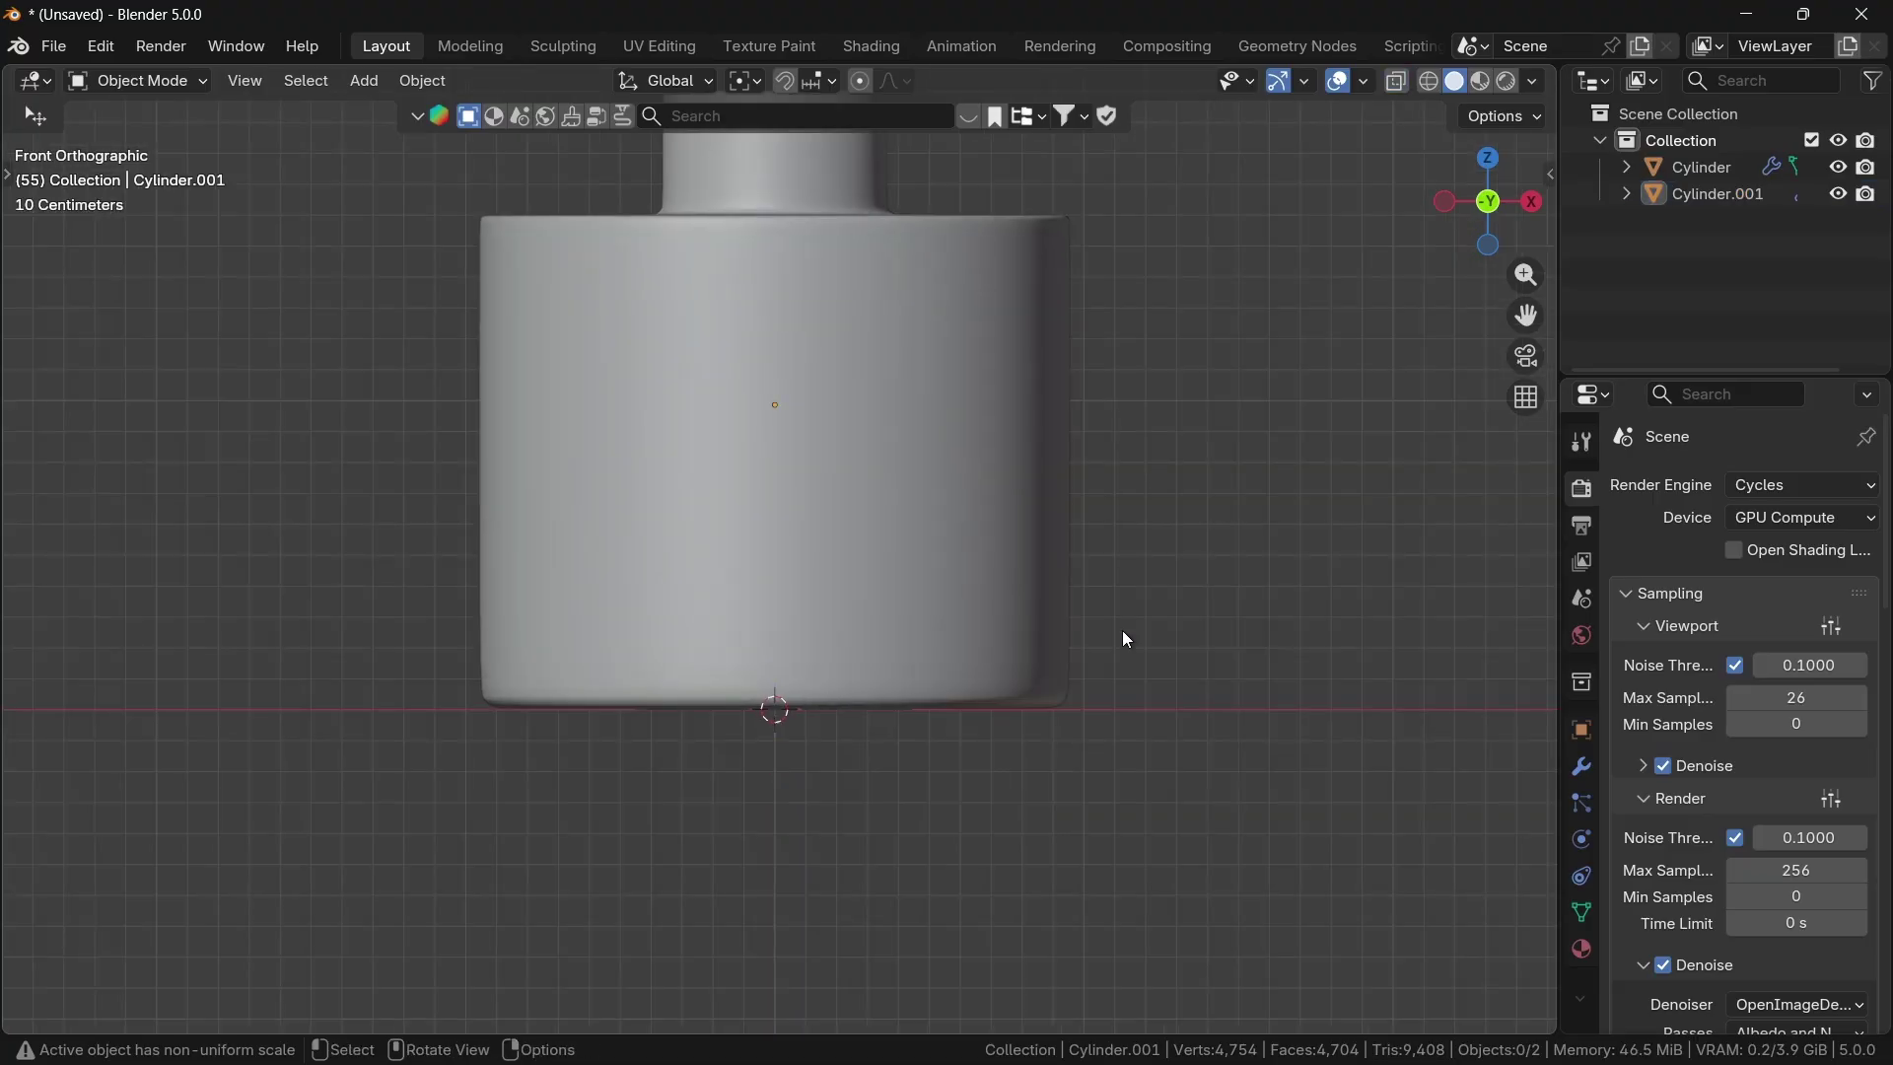
key("alt+z")
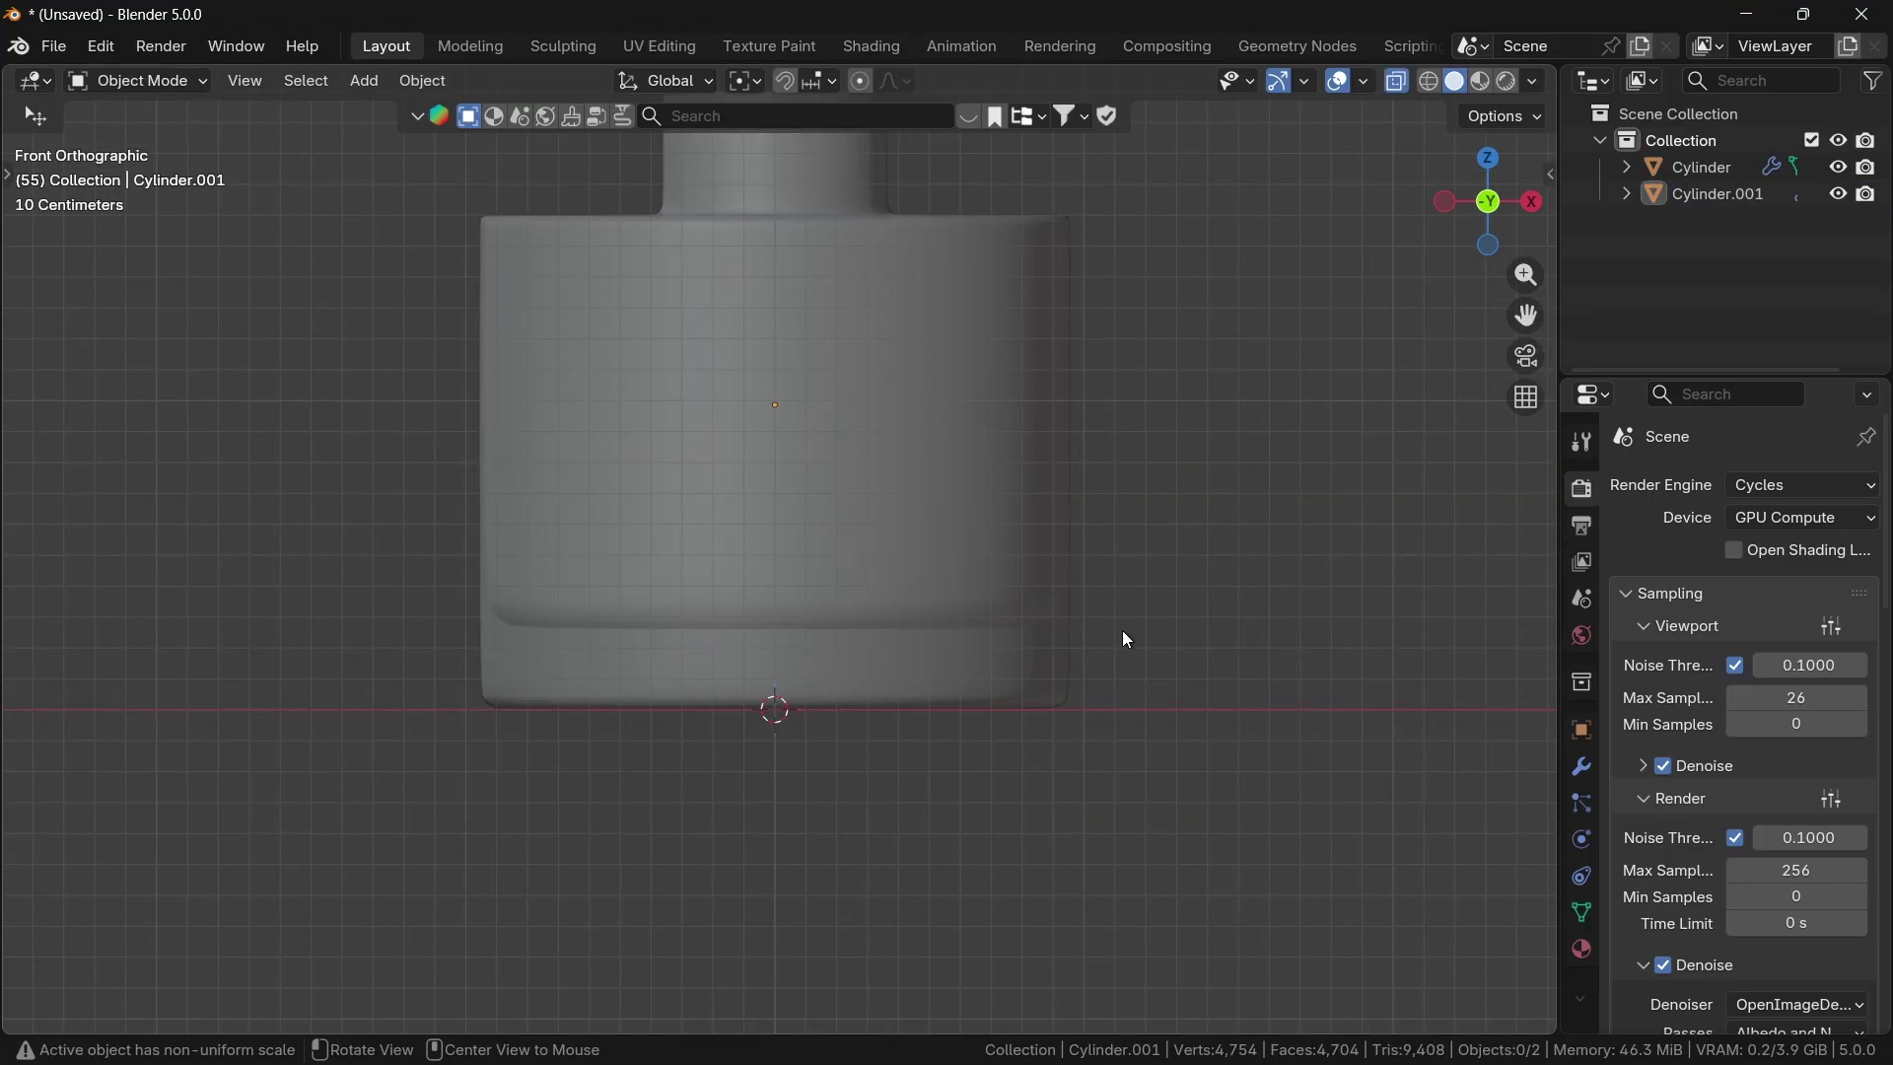
key("alt+z")
key("alt+z")
middle_click_drag(867, 552, 798, 345, "shift")
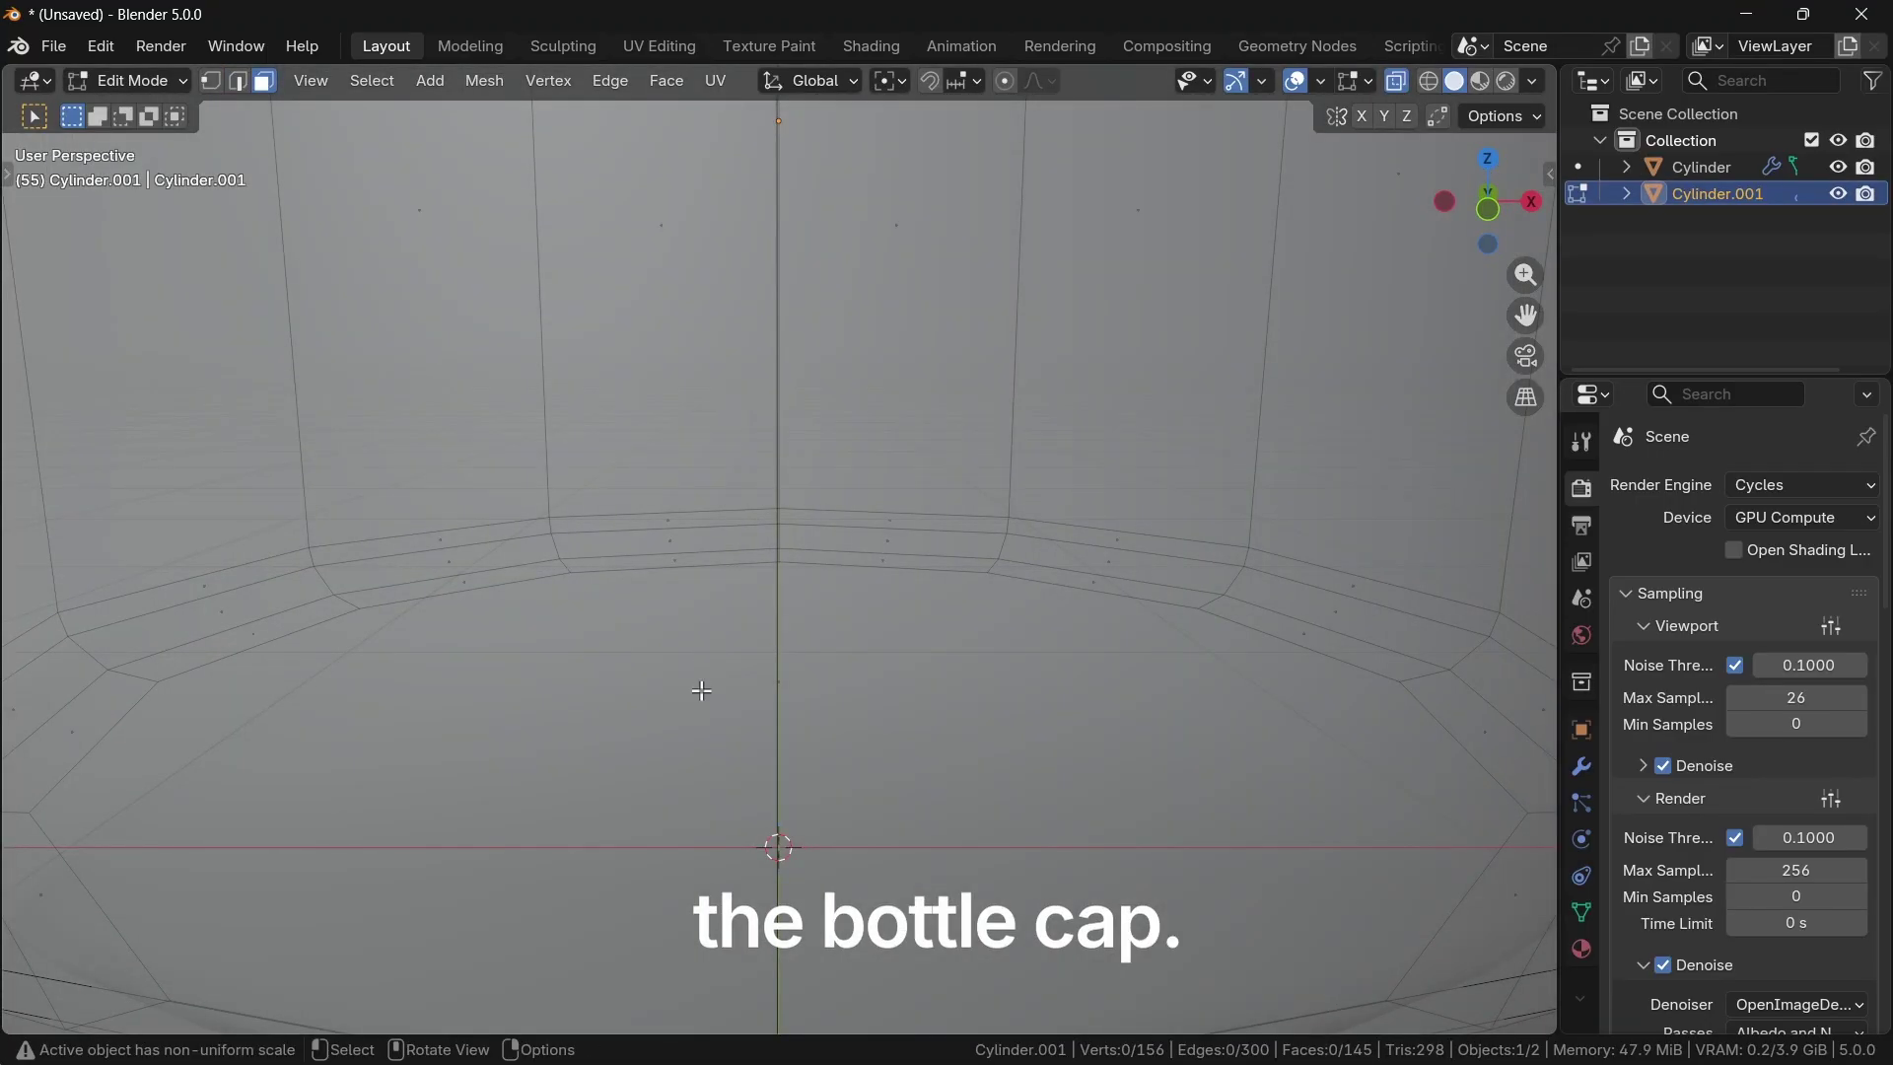
Step: Select the inner mesh's bottom face and grow the selection up to the top of the body sides
left_click(767, 720)
key("KP_1")
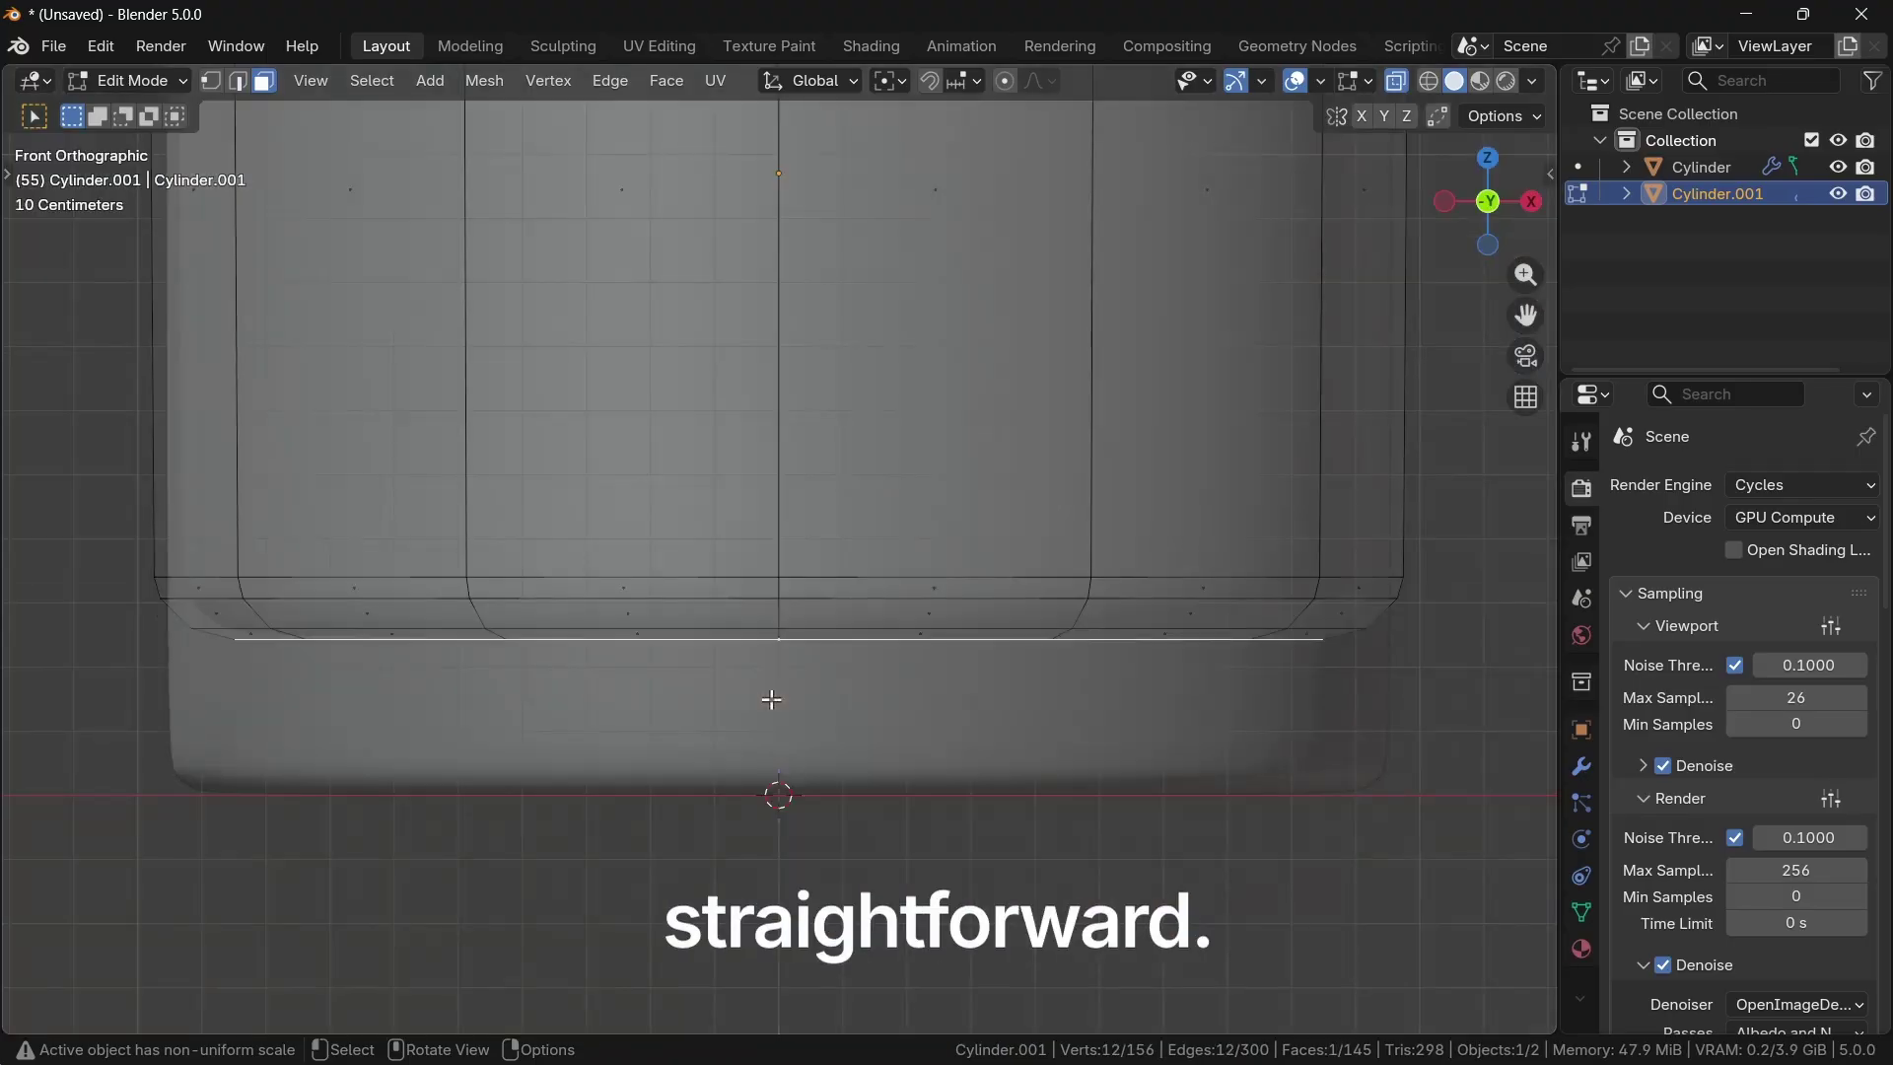
key("ctrl+KP_Add")
key("ctrl+KP_Add")
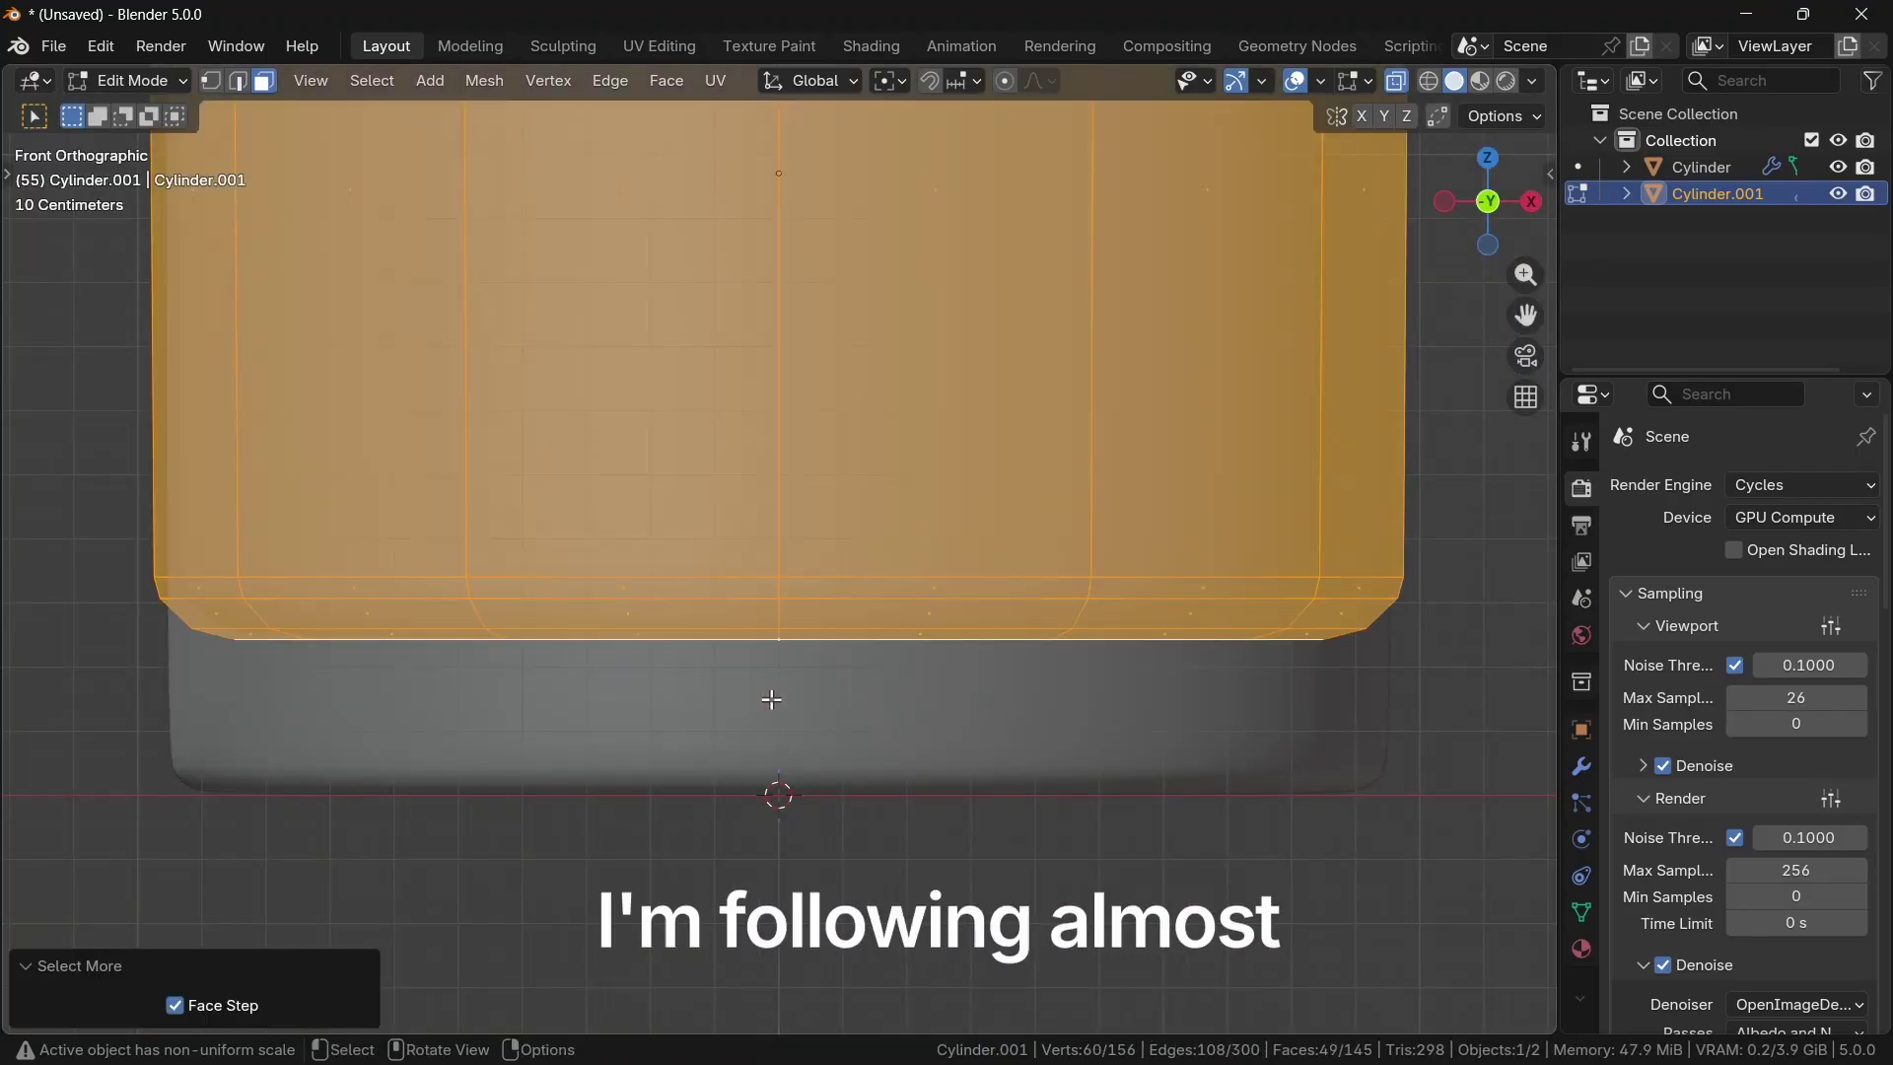
scroll(804, 511, "down", 3)
middle_click_drag(840, 405, 804, 516, "shift")
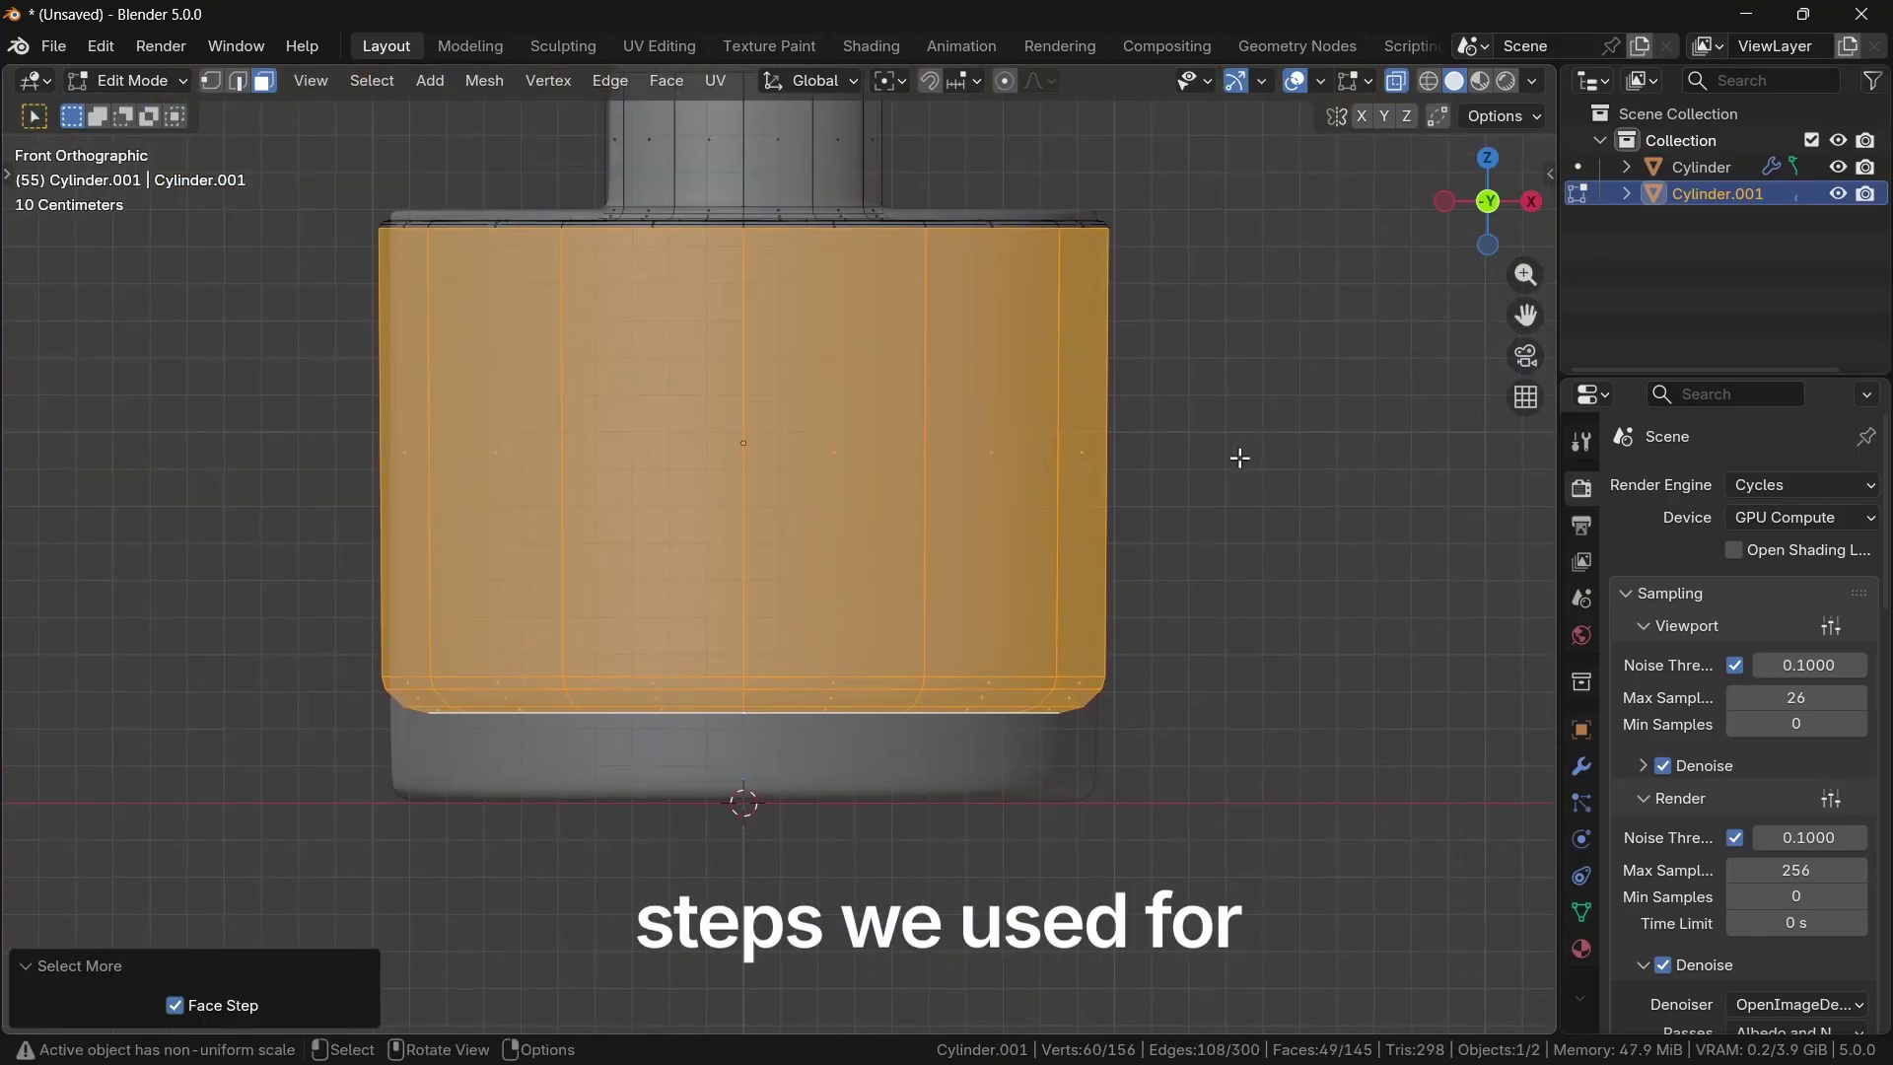
Step: Duplicate the selected faces in place and scale the copy to about 0.956 in X and Y only
key("shift+d")
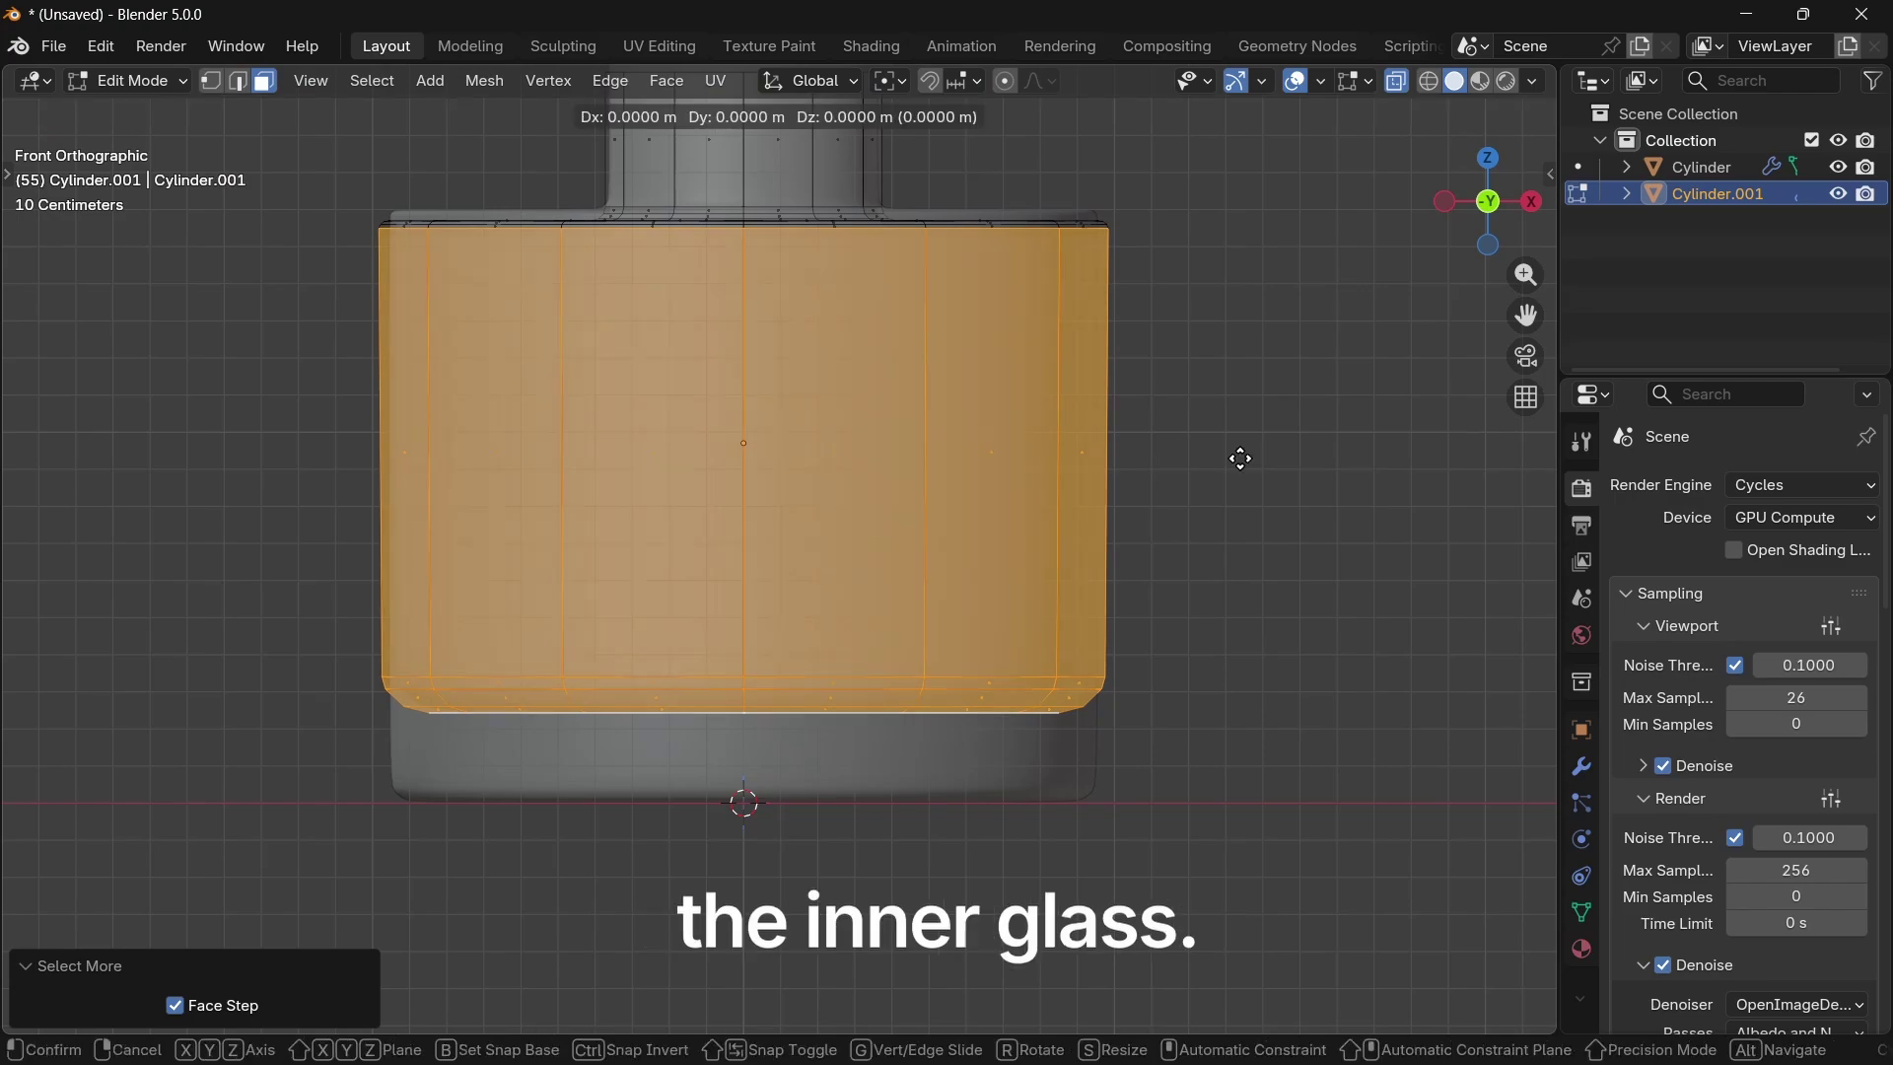
right_click(1240, 457)
key("s")
key("shift+z")
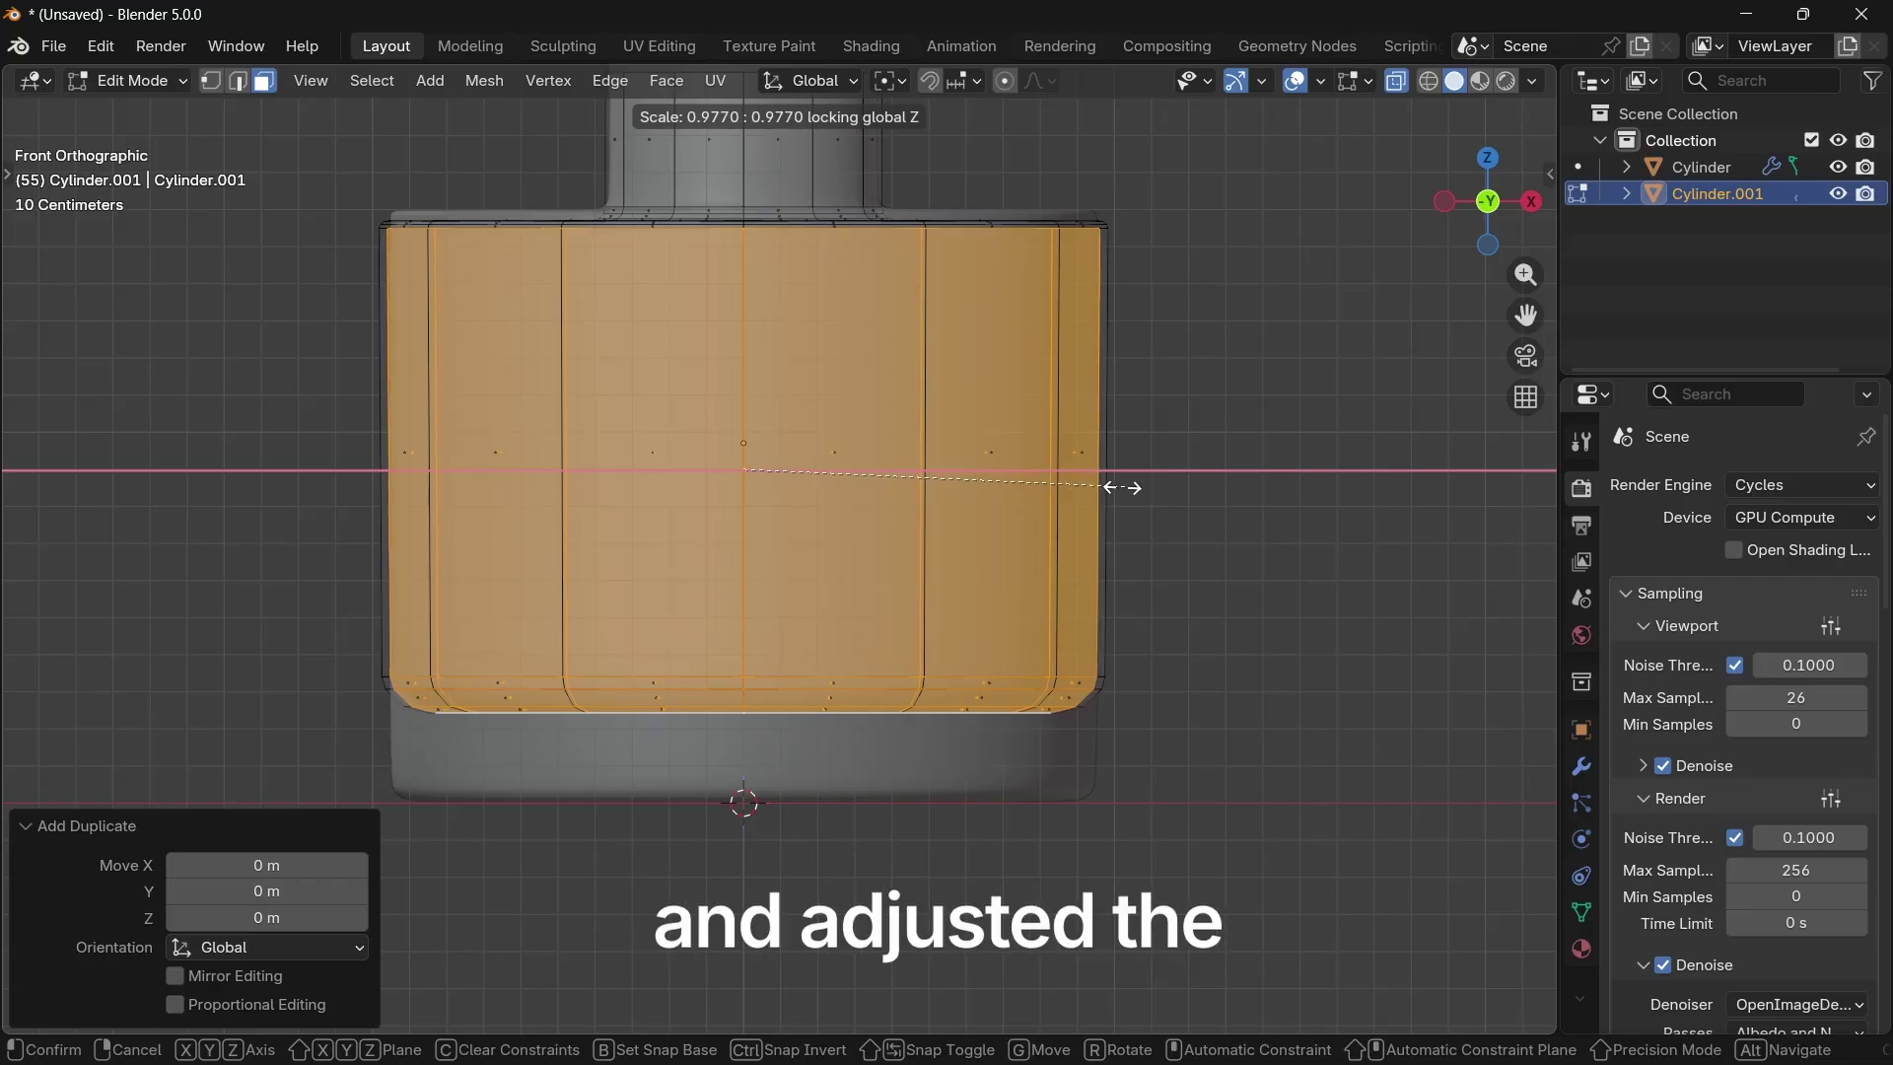
left_click(1024, 517)
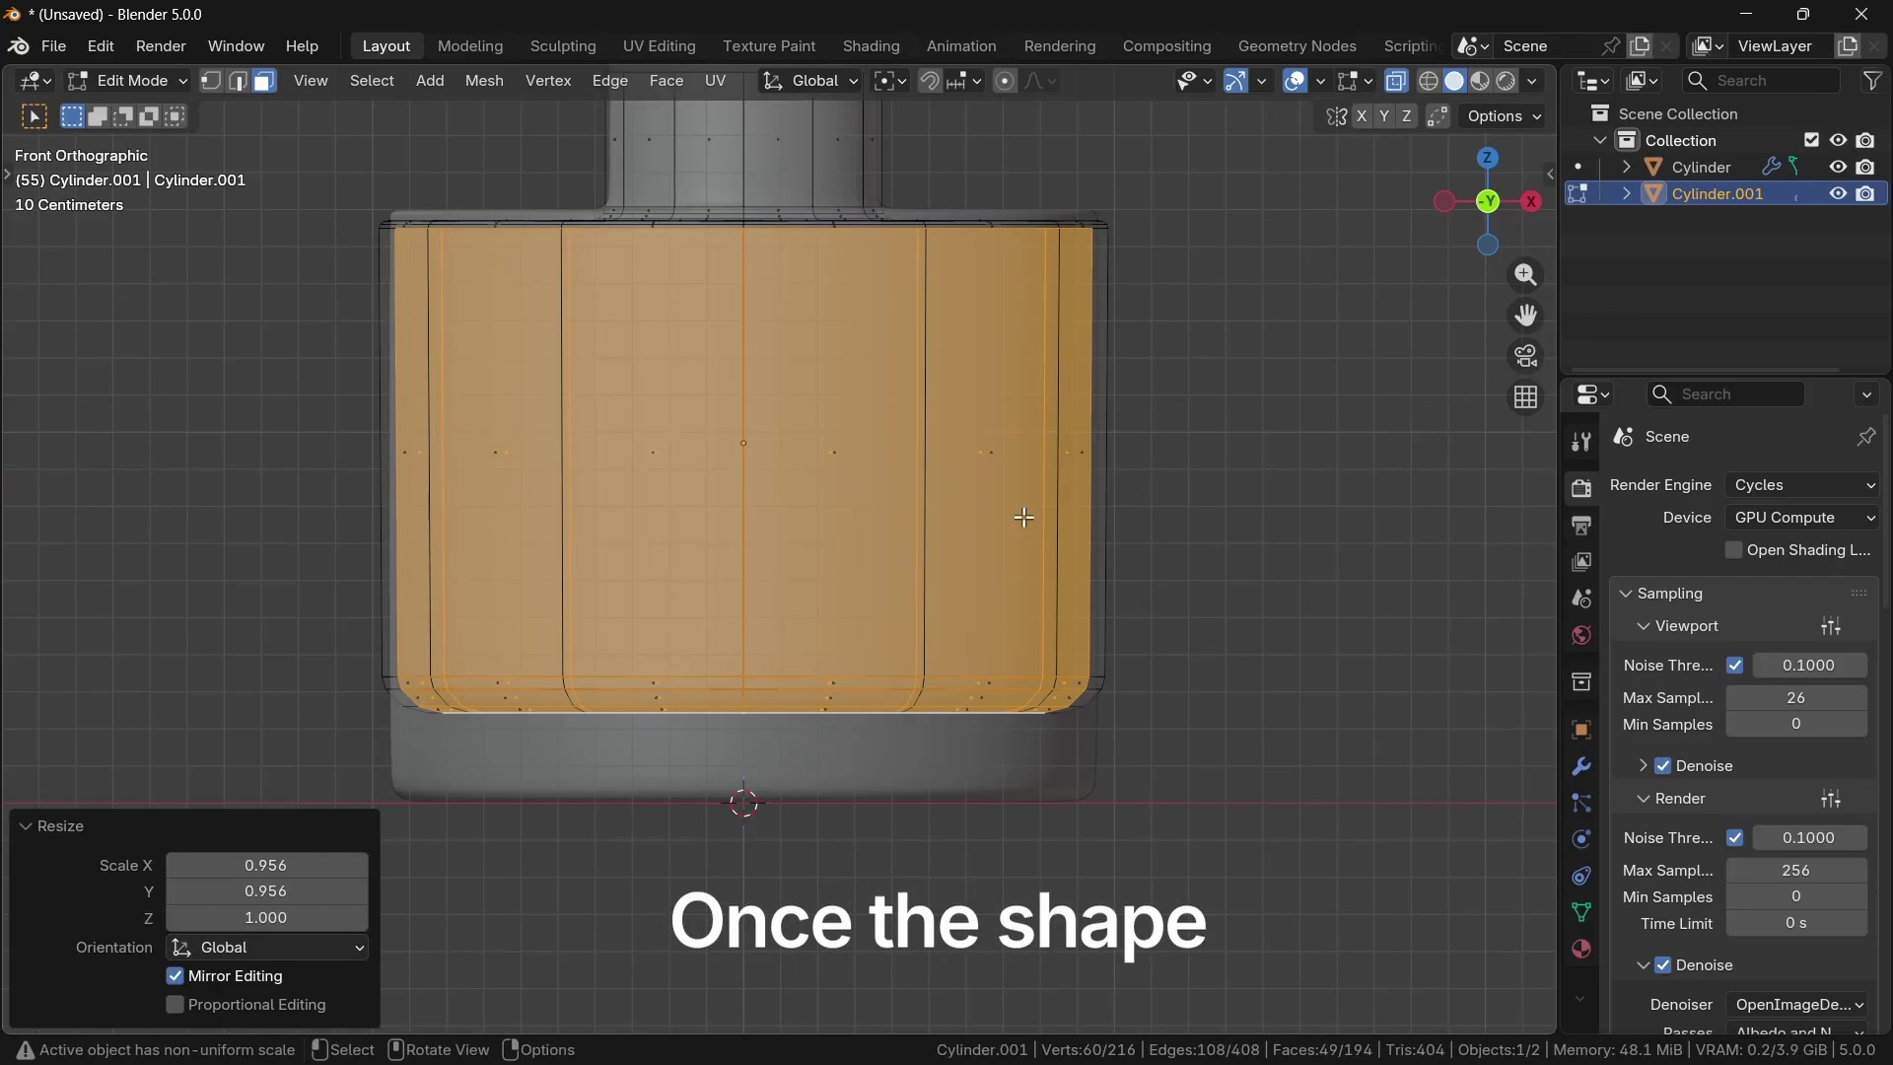
Step: Separate the scaled copy into its own object and rename it "fluid"
key("p")
left_click(1023, 517)
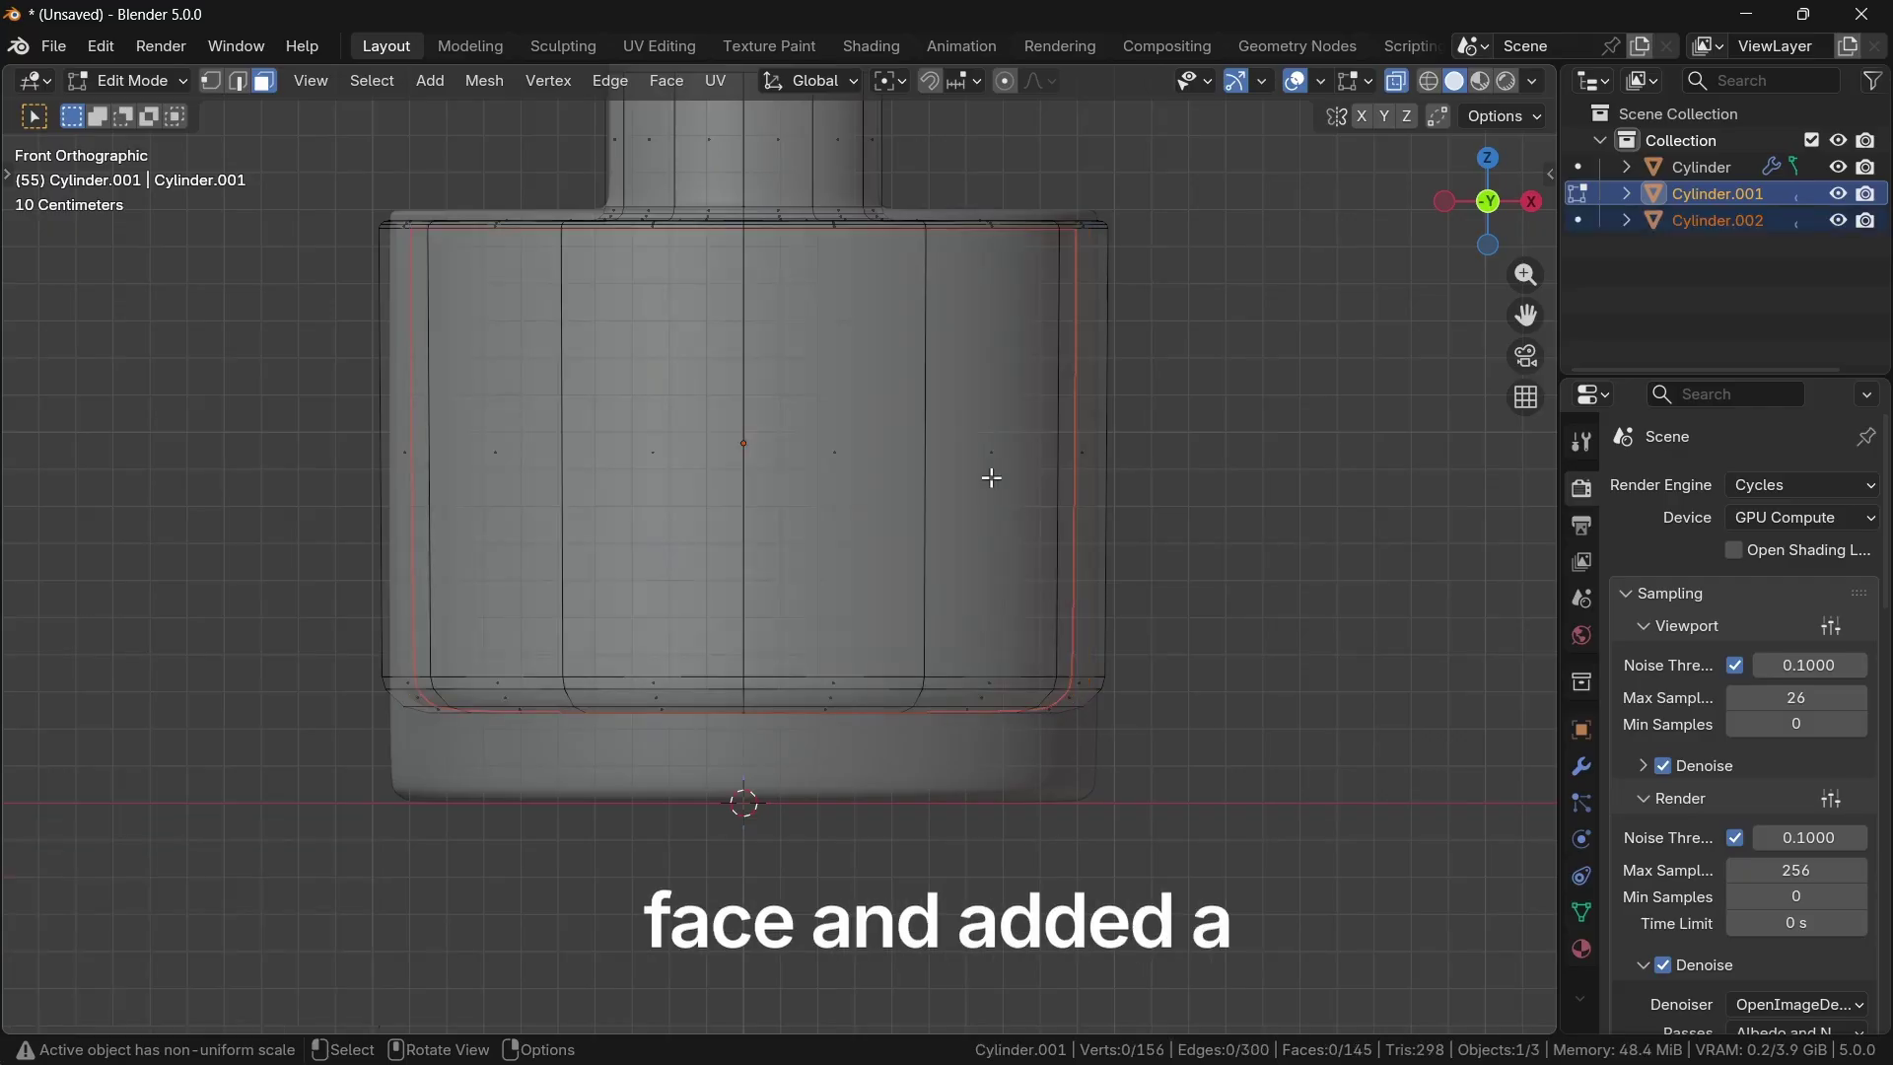
key("Tab")
left_click(1720, 218)
double_click(1720, 219)
key("Return")
Step: Scale the fluid slightly outward in X and Y toward the glass wall and turn off the see-through display
left_click(976, 499)
left_click(1029, 512)
scroll(718, 458, "up", 4)
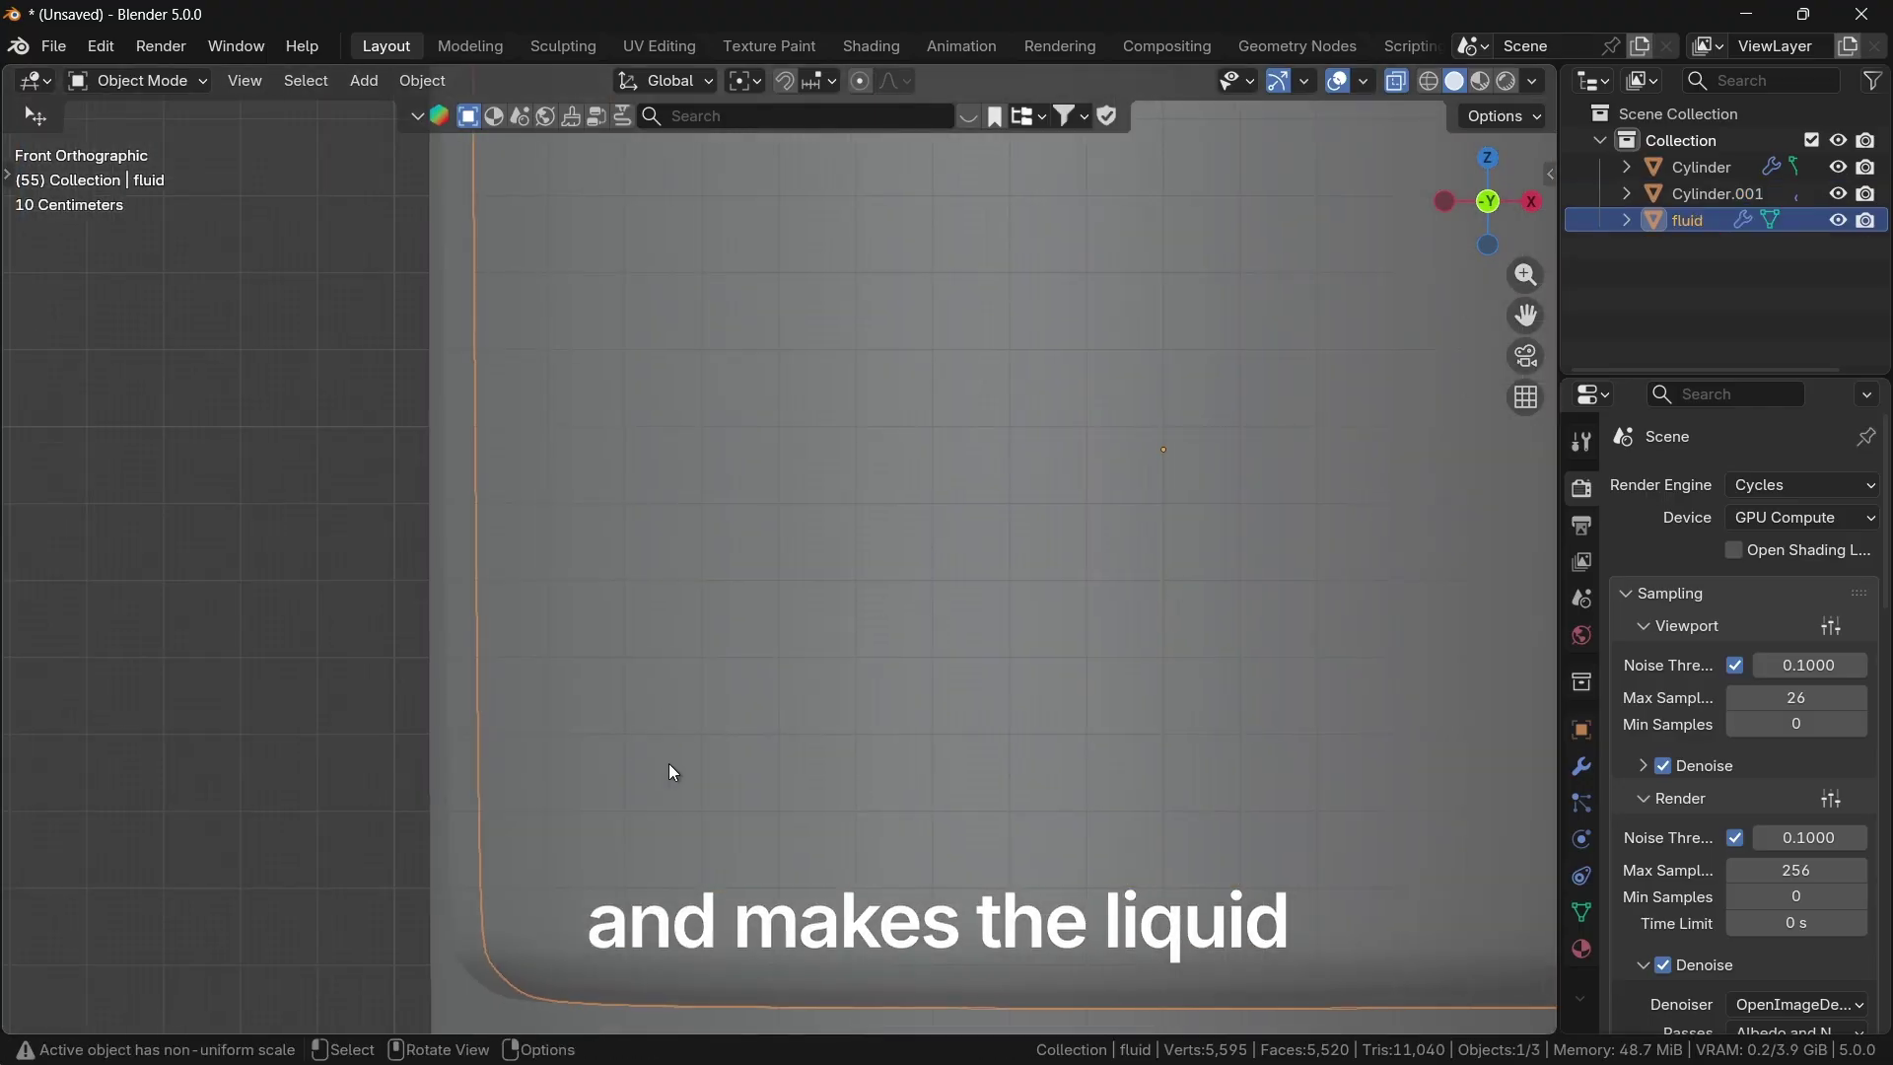
key("s")
key("shift+z")
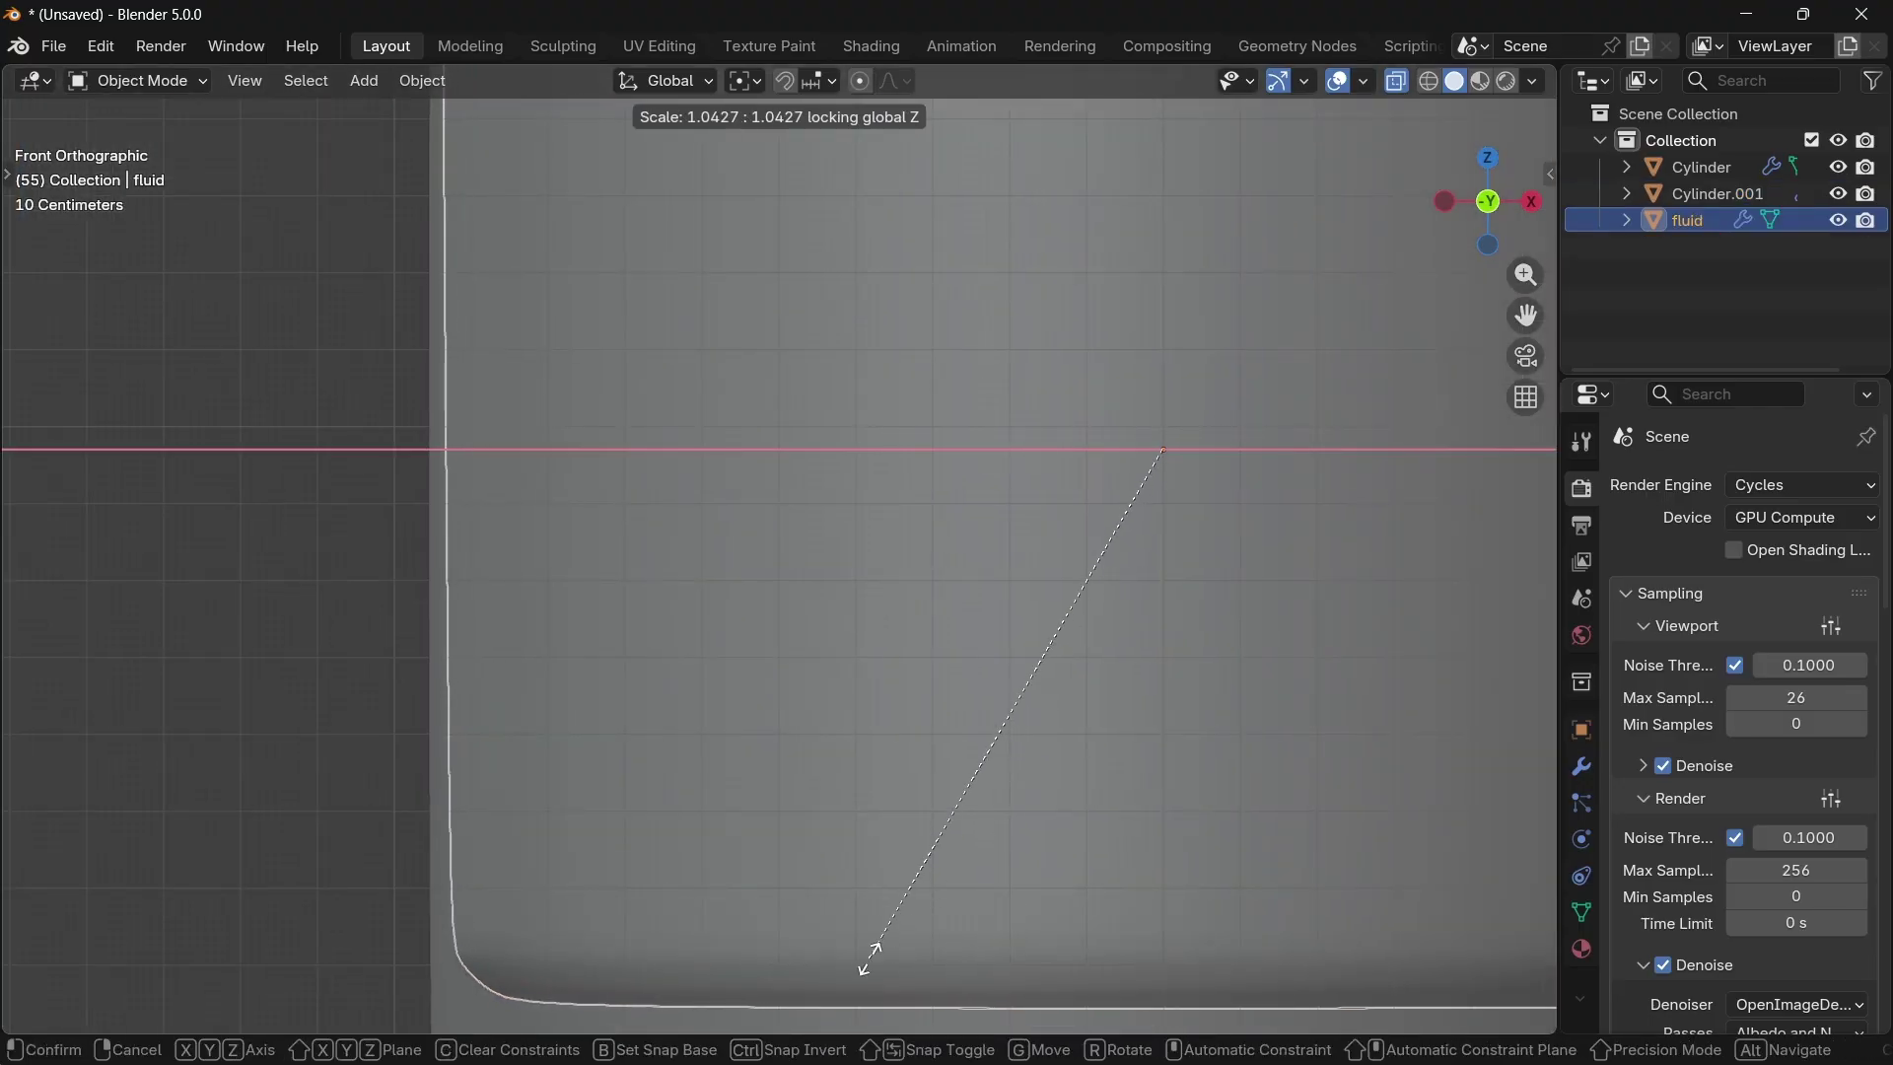
left_click(951, 989)
scroll(1114, 702, "down", 4)
left_click(1082, 583)
left_click(1082, 584)
left_click(1080, 582)
left_click(1340, 436)
middle_click_drag(1310, 478, 1147, 575, "shift")
key("alt+z")
Step: Add a mesh cylinder with 36 vertices for the cap and shade it smooth
scroll(1116, 485, "down", 4)
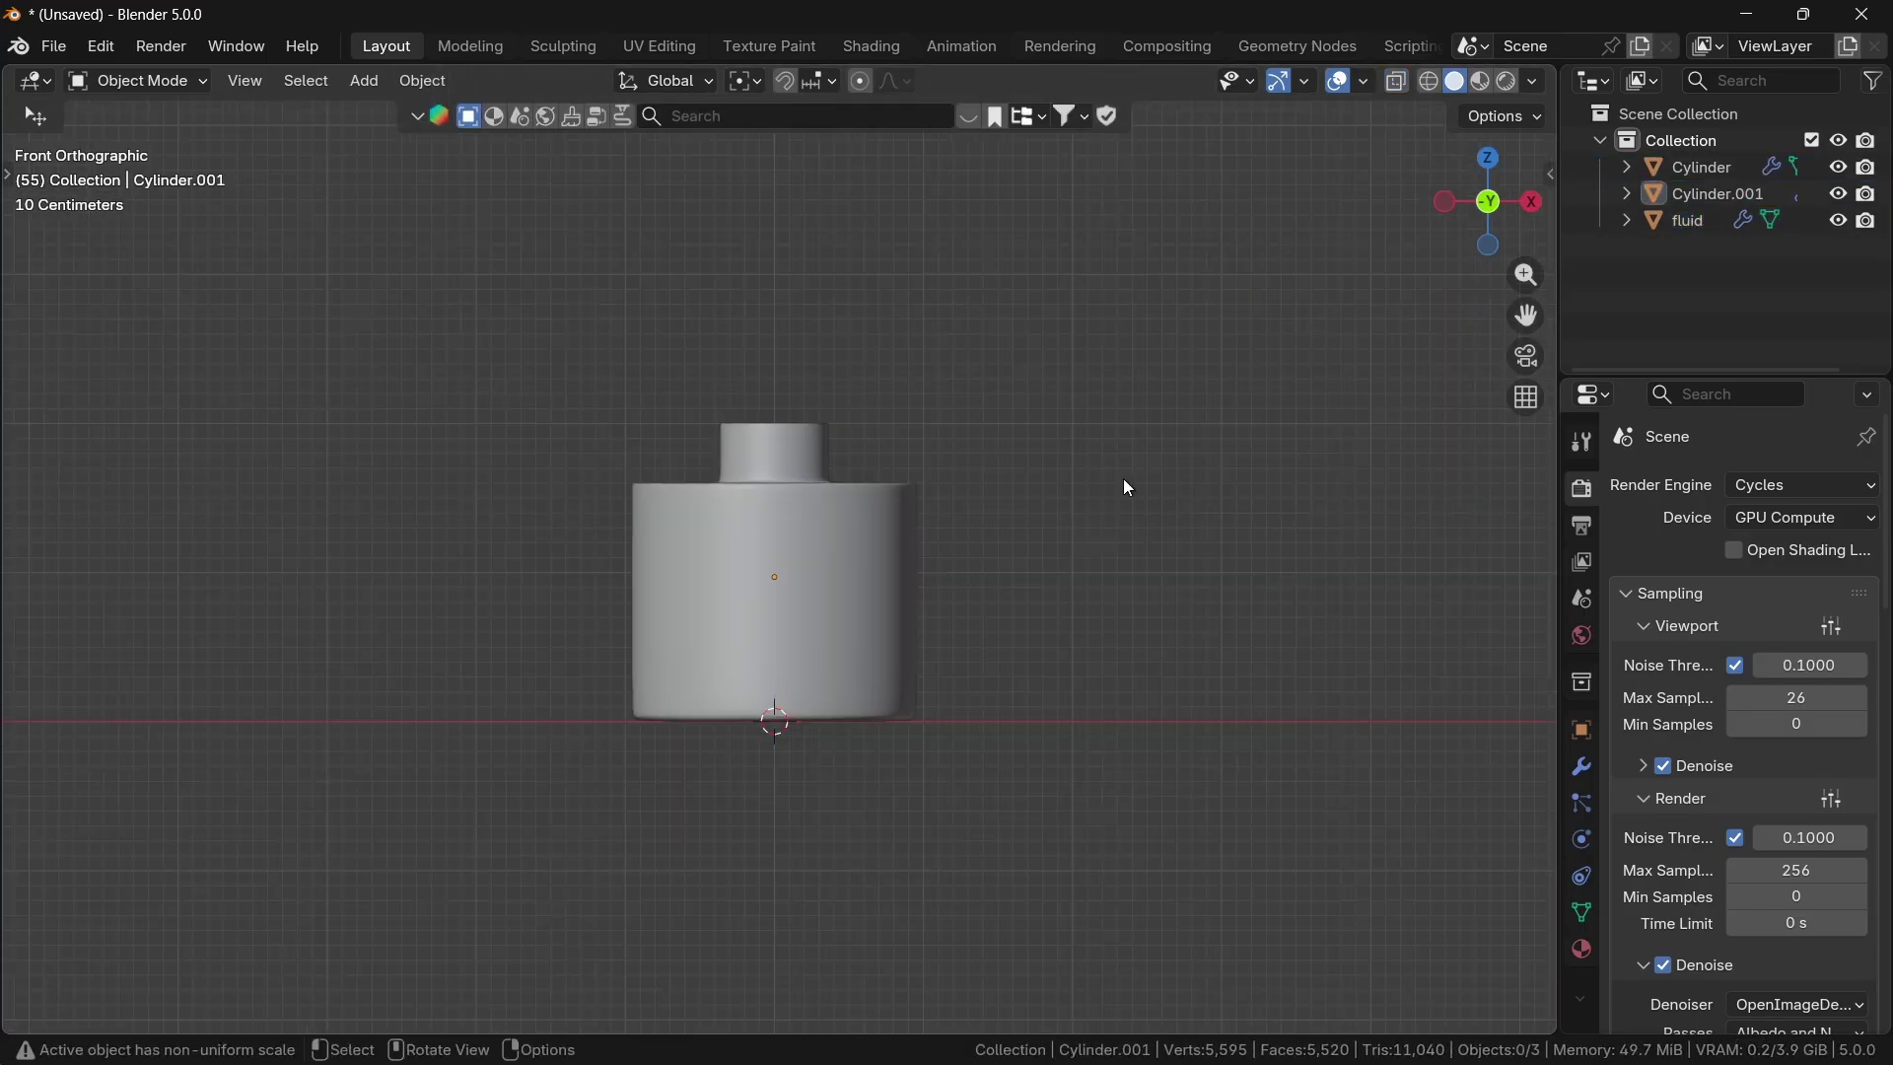
middle_click_drag(1119, 490, 1121, 593)
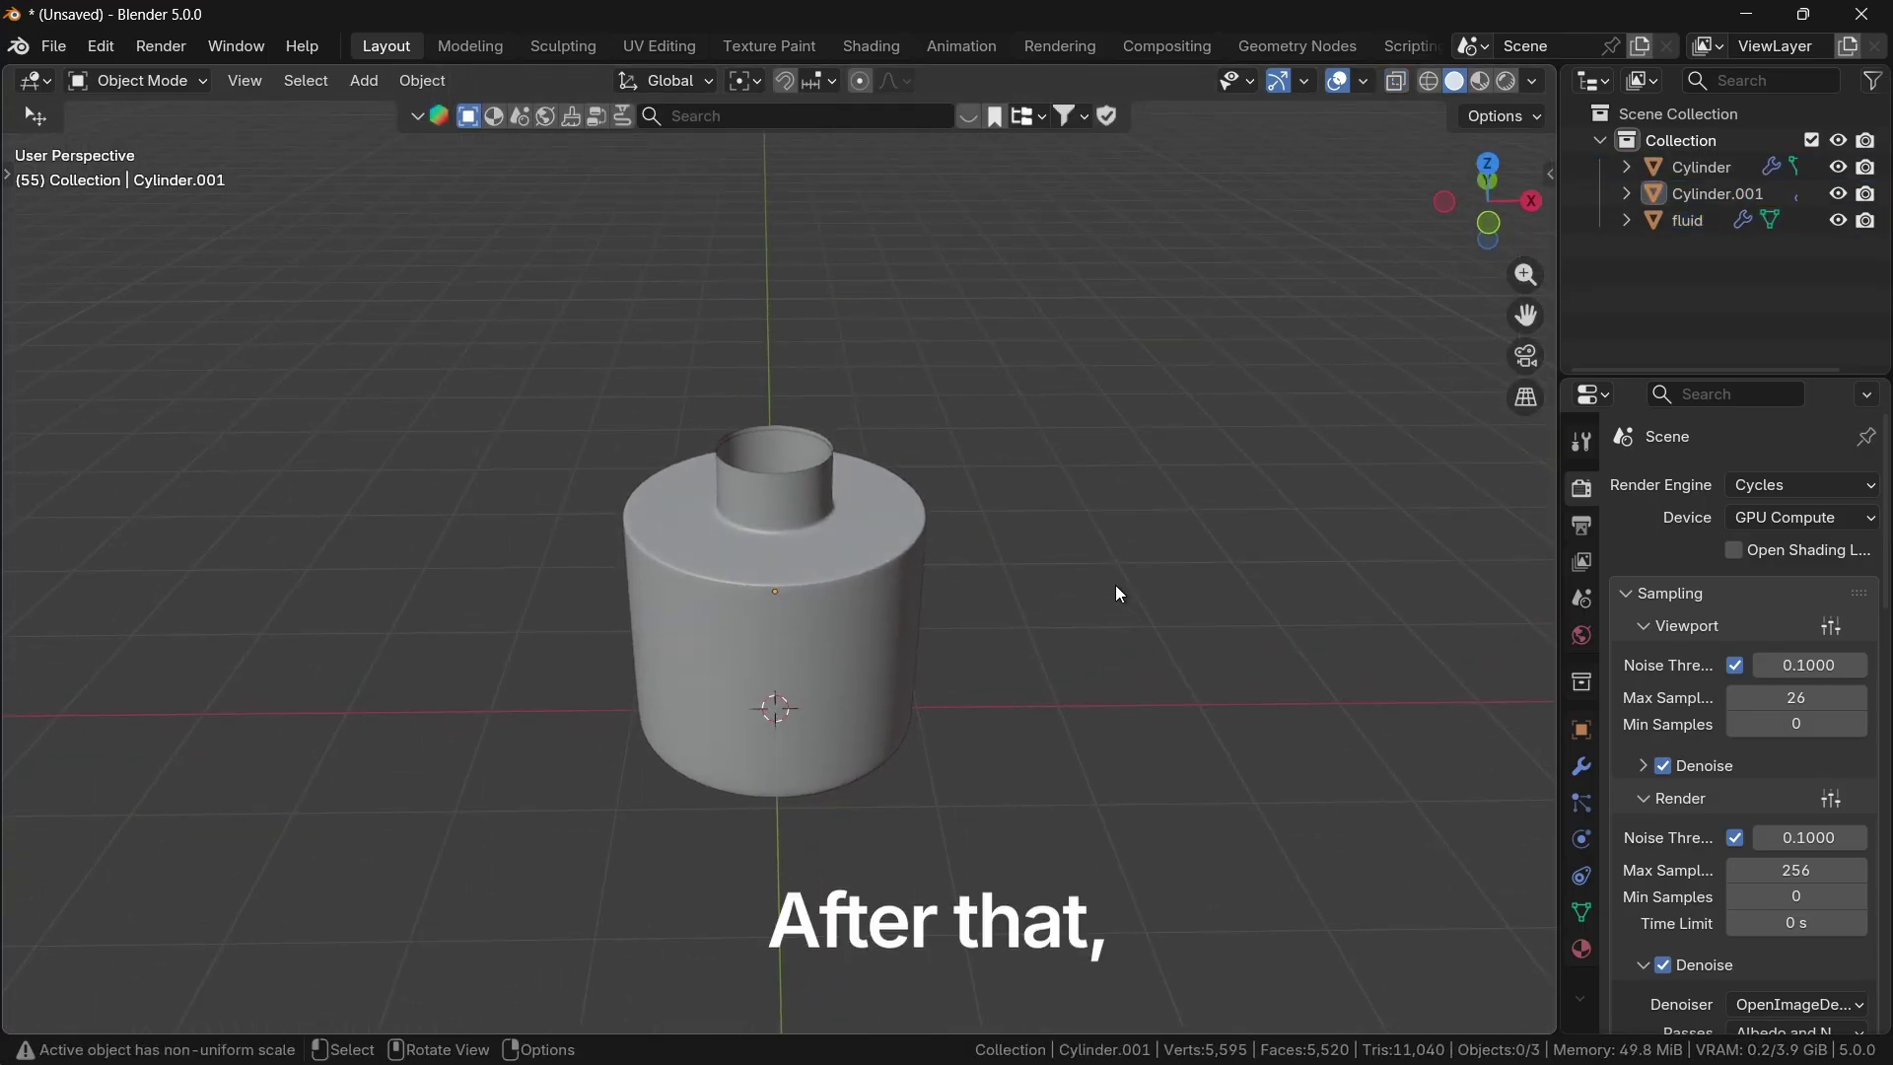
key("KP_1")
key("shift+a")
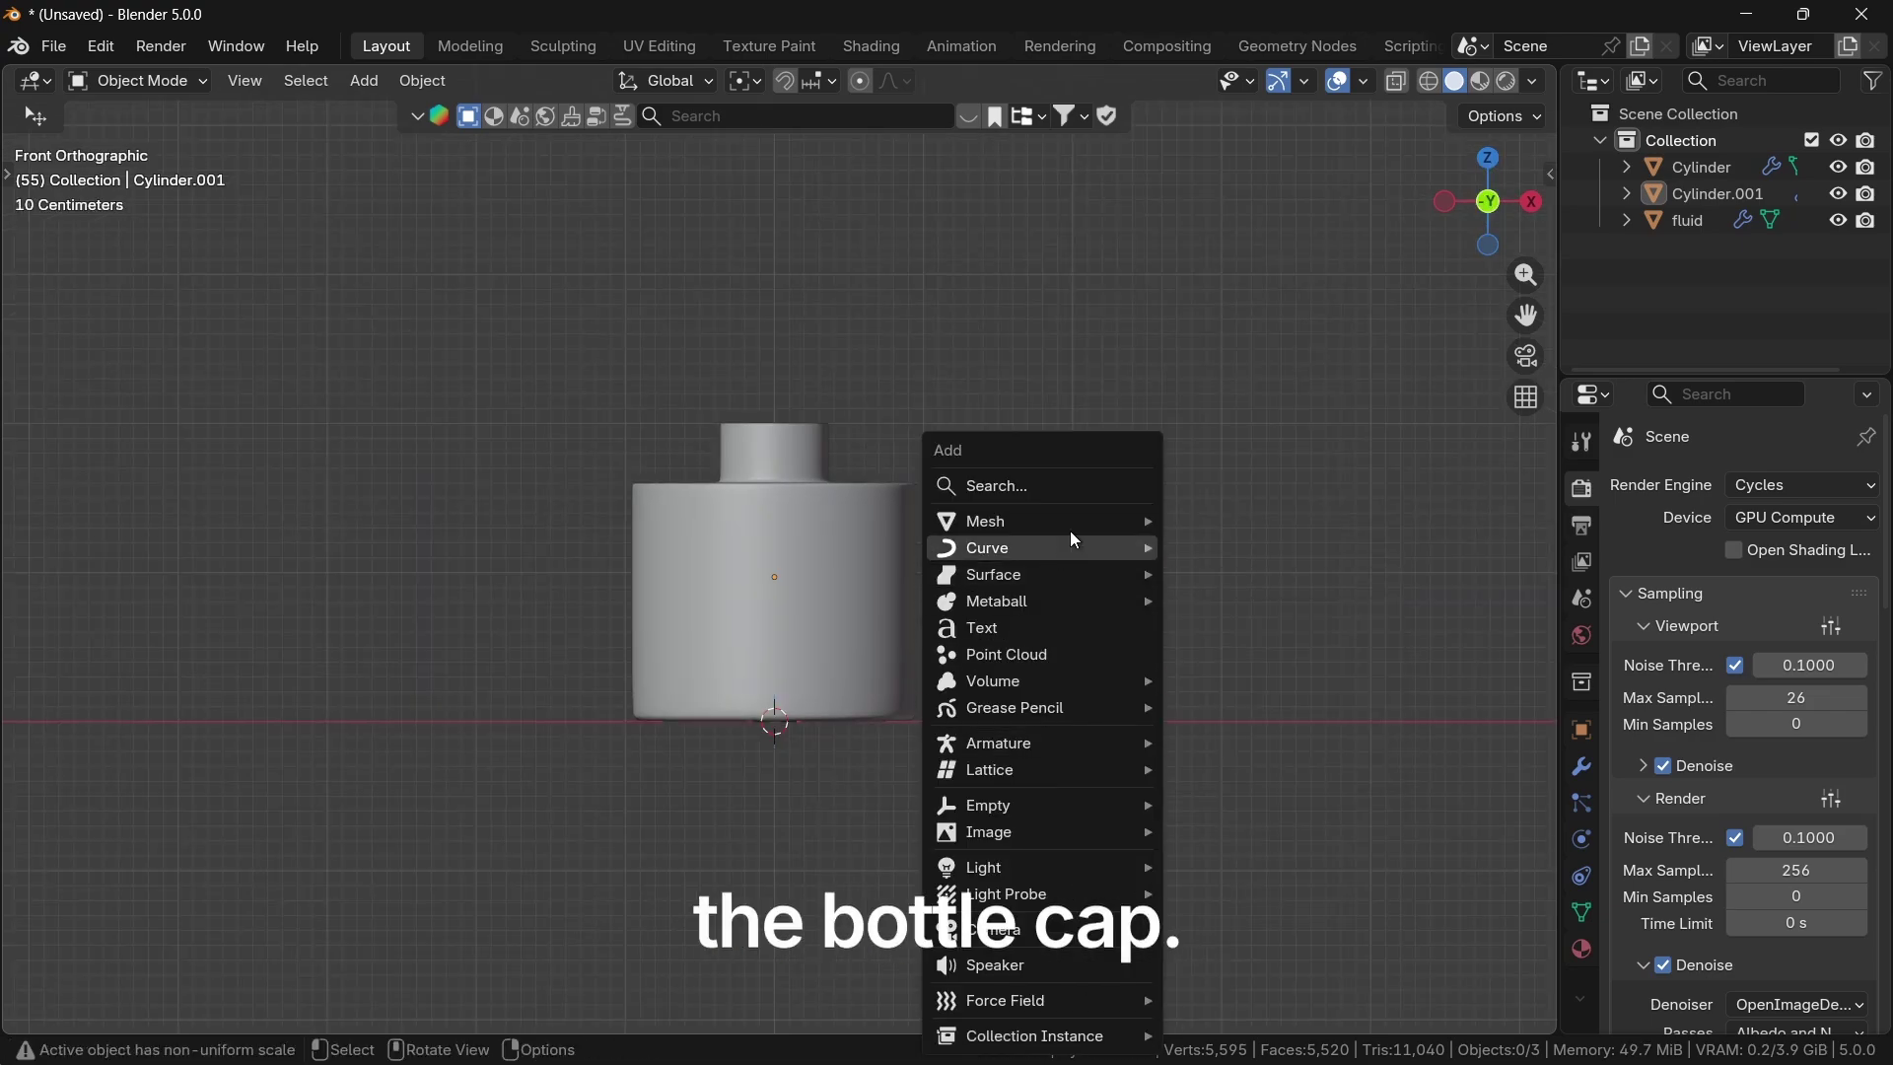
mouse_move(1076, 524)
left_click(1229, 655)
key("g")
right_click(1127, 761)
left_click(294, 697)
type("64")
key("Return")
right_click(879, 737)
left_click(814, 545)
Step: Shrink the cap cylinder to slightly wider than the neck and lower it 0.6 m, seating it just above the shoulder
key("g")
left_click(848, 357)
key("s")
left_click(892, 461)
key("g")
key("z")
left_click(876, 503)
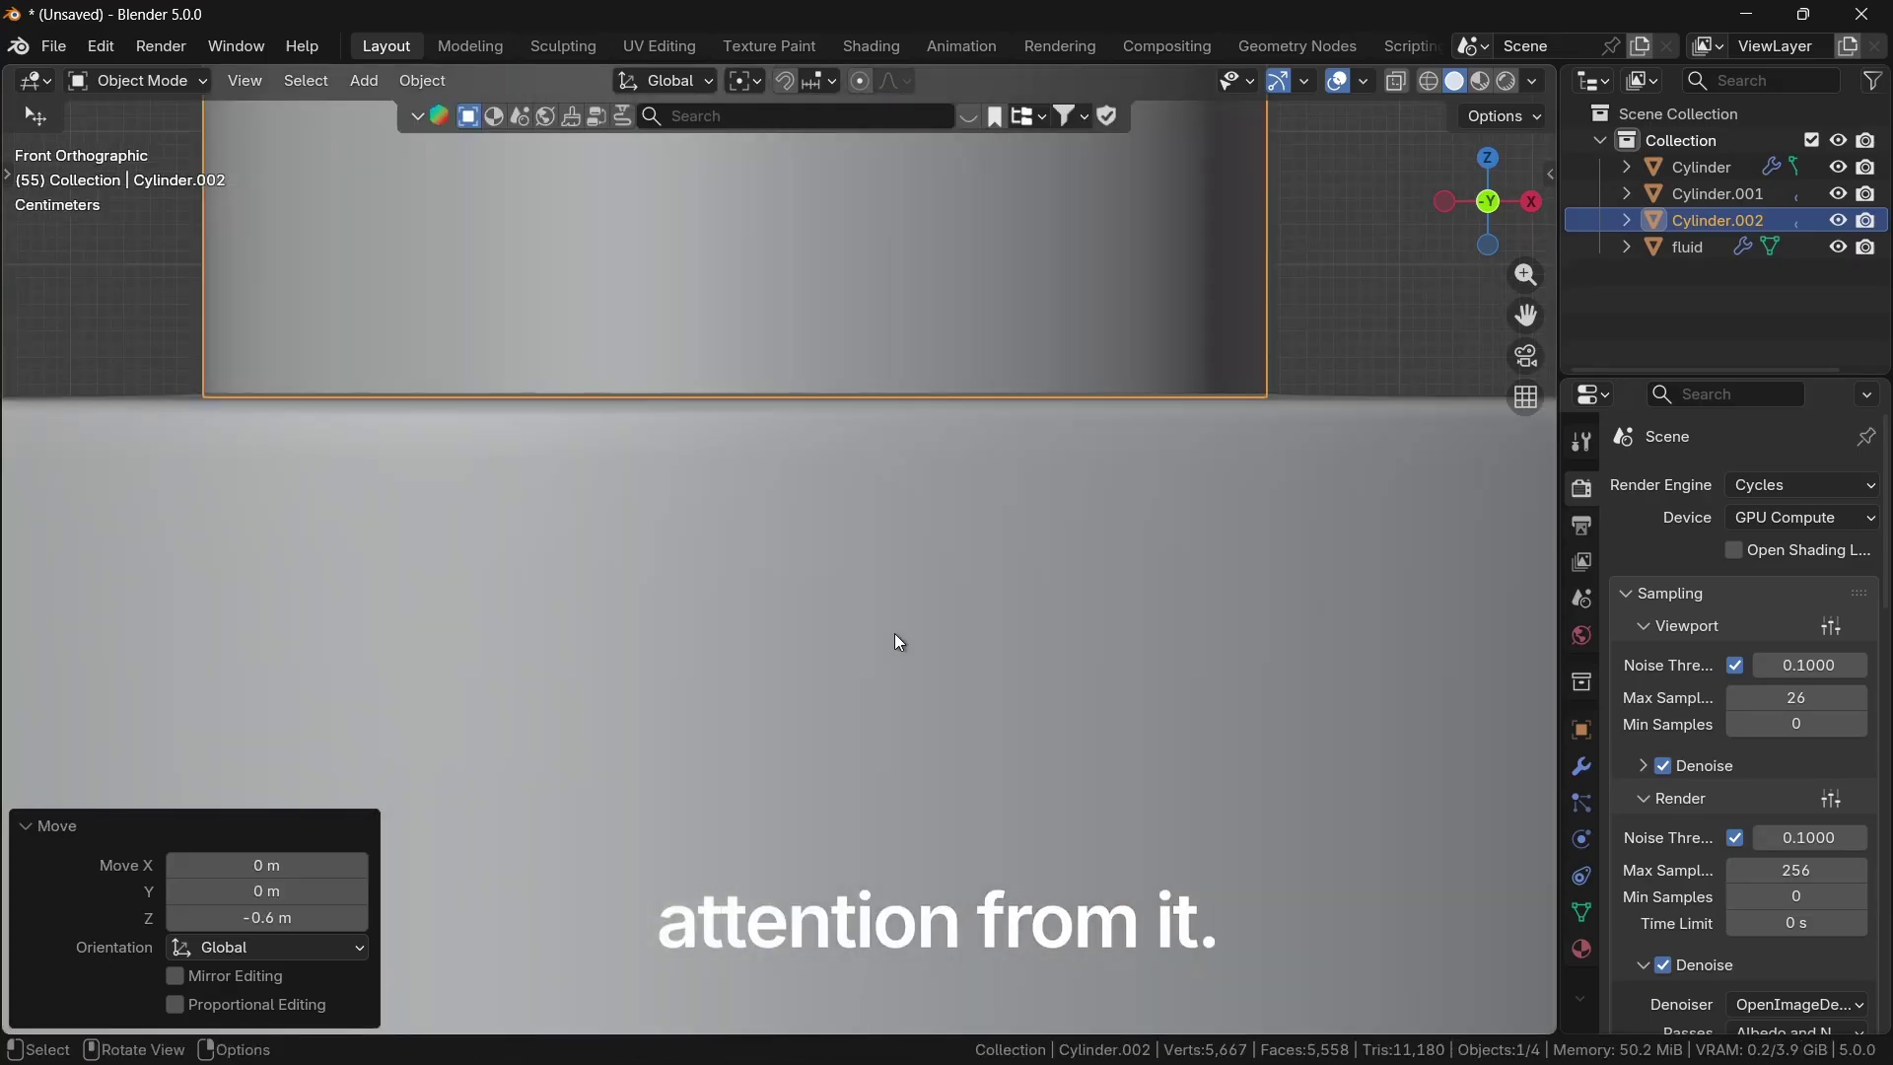
key("g")
key("z")
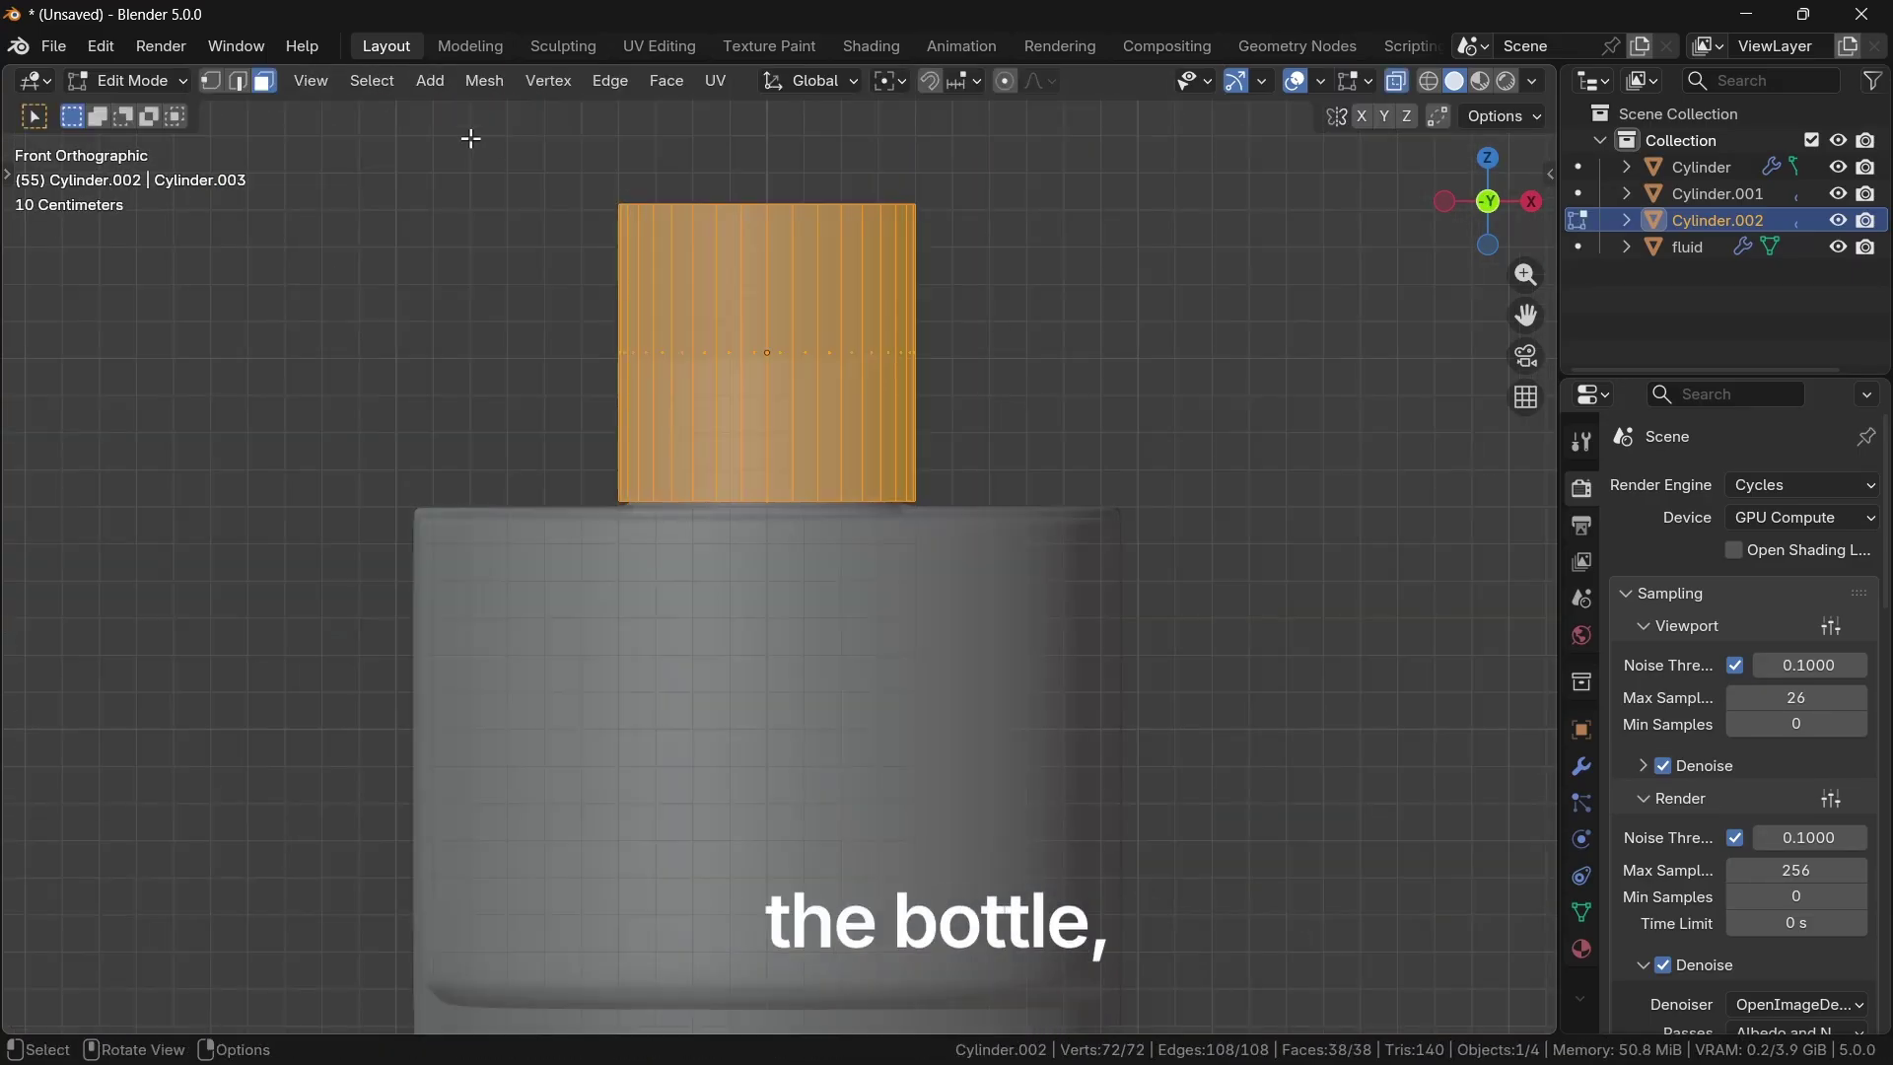
Step: Lower the cap cylinder's top edge loop along Z to shorten the cap
key("2")
left_click_drag(471, 139, 1044, 254)
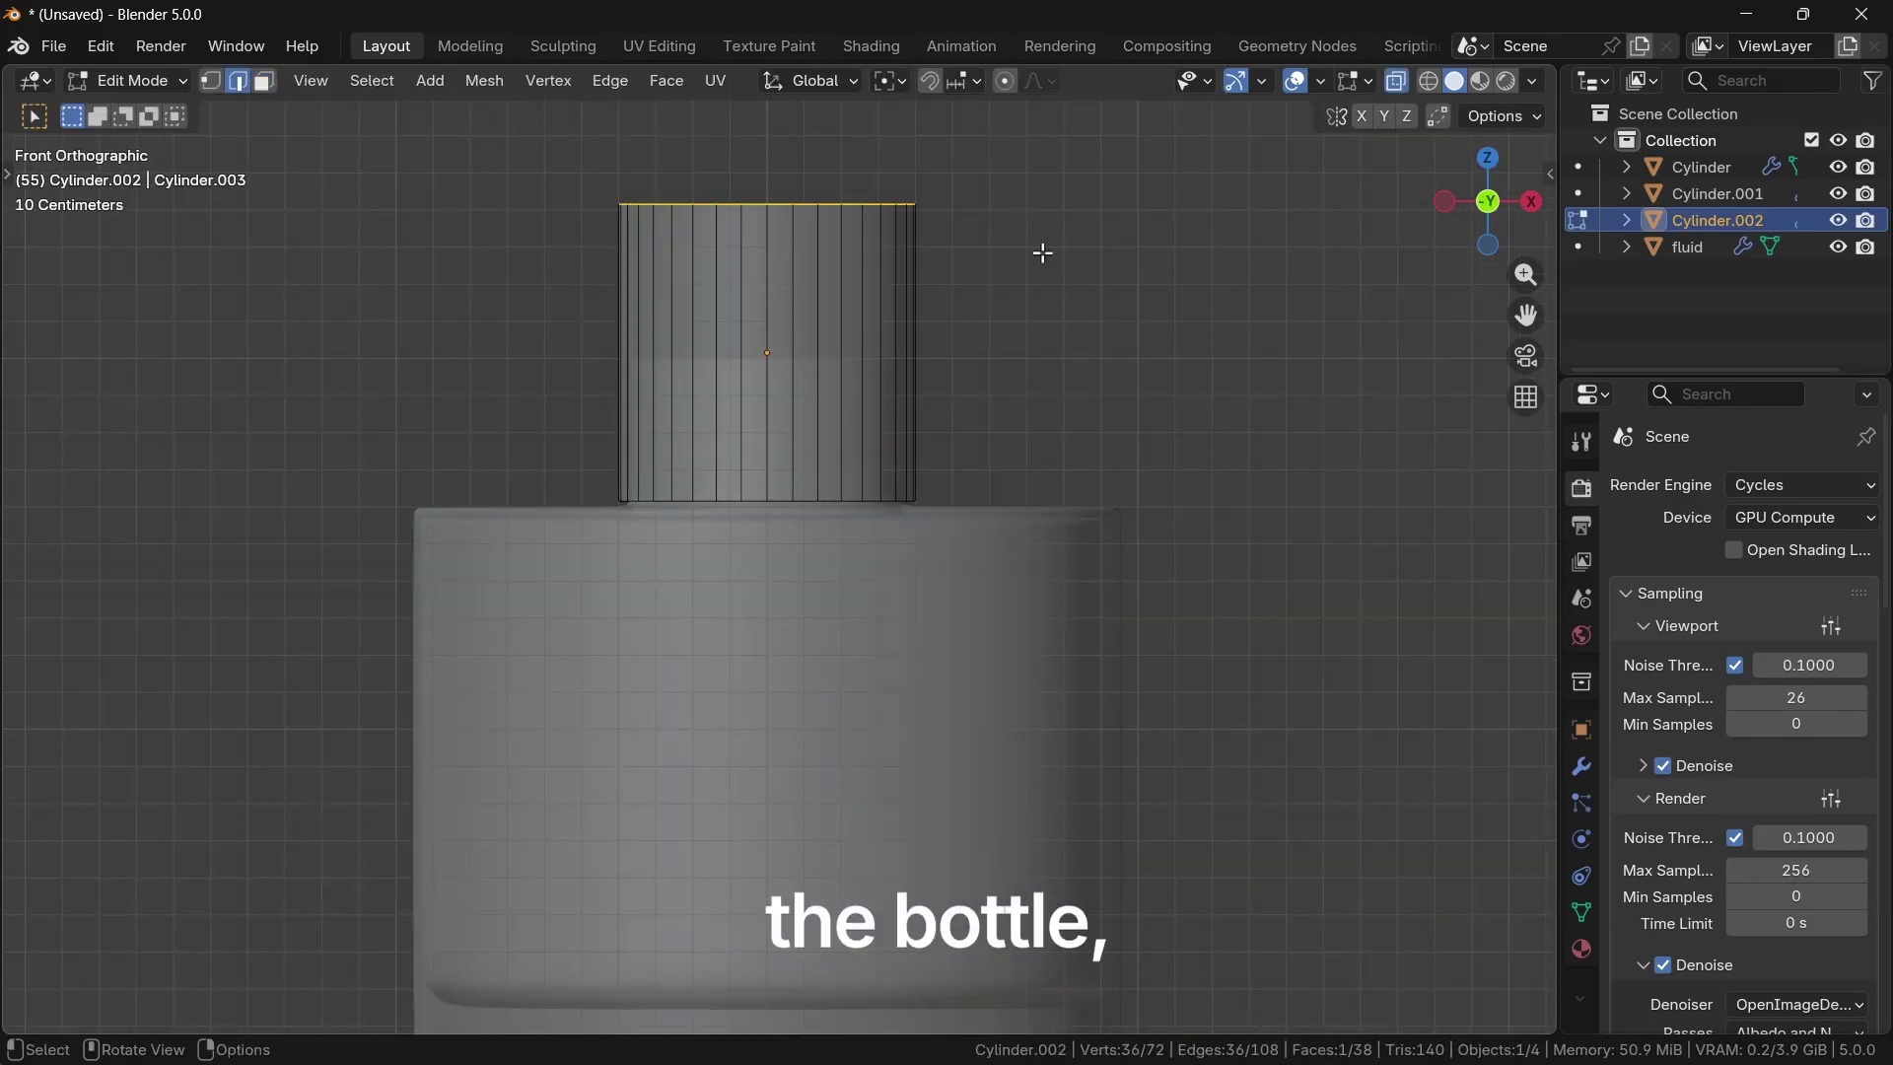
key("g")
key("z")
left_click(1057, 338, "ctrl")
Step: Bevel the cap's top rim into a rounded edge and give its bottom rim a narrower bevel
middle_click_drag(1057, 338, 1052, 574, "shift")
scroll(1069, 592, "up", 3)
key("ctrl+b")
left_click(1242, 789)
left_click_drag(446, 912, 1316, 823)
key("ctrl+b")
left_click(1303, 775)
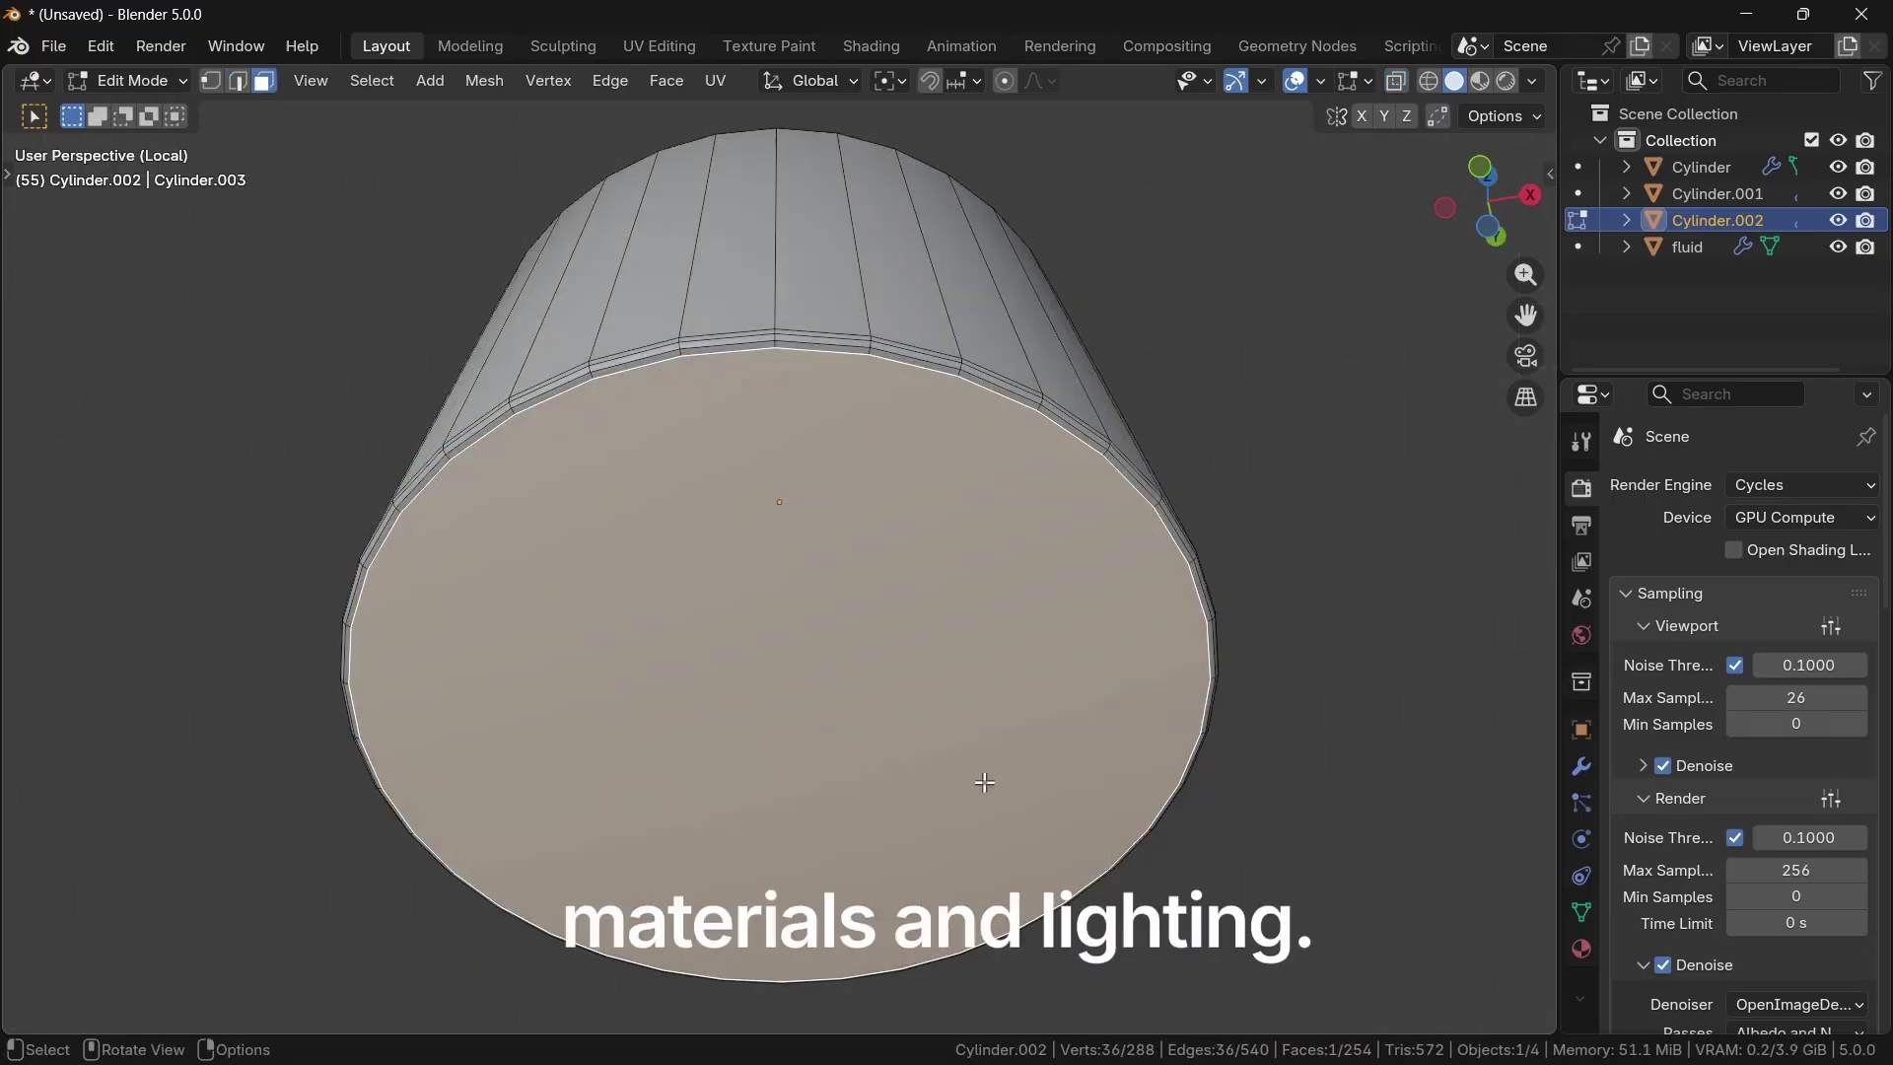
Step: Hollow the cap by extruding its bottom face up to just below the top, and bevel the inner edge 0.0359 m with 3 segments
key("ctrl+KP_1")
key("KP_1")
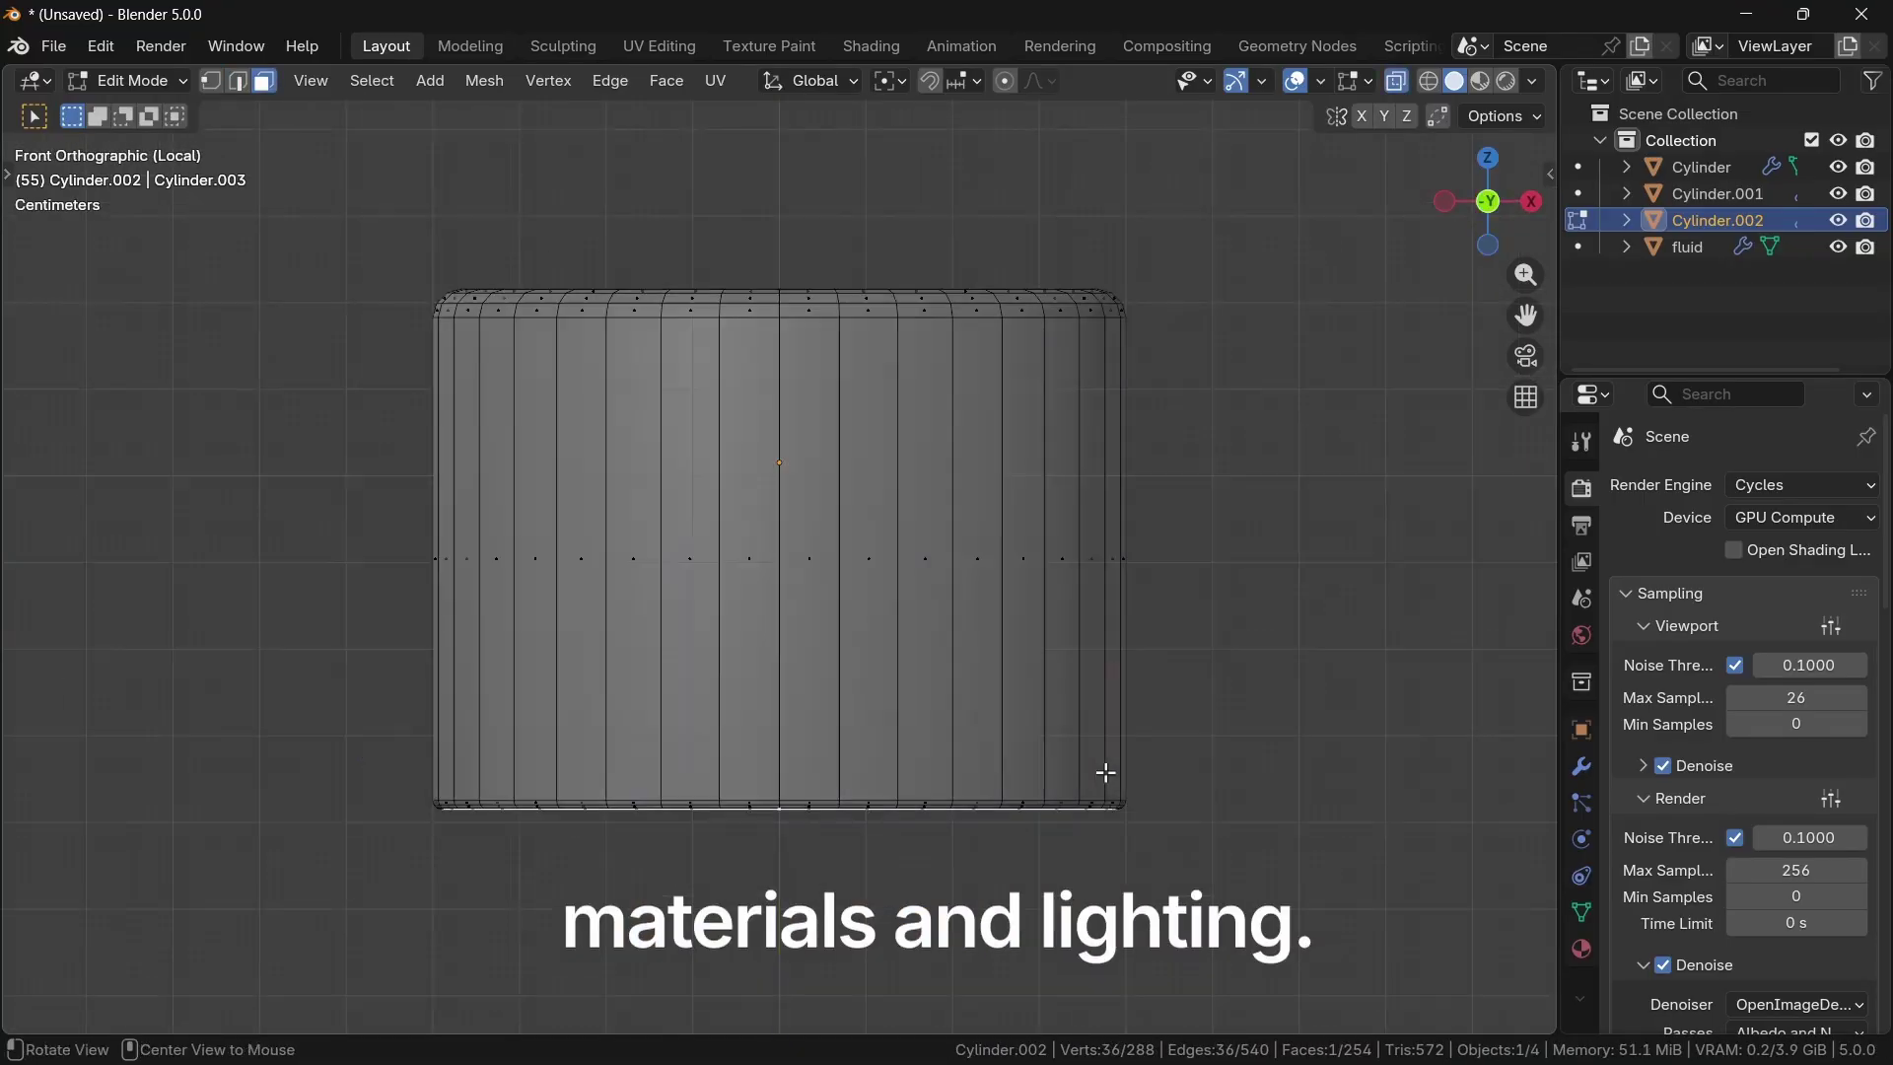
key("e")
left_click(1099, 283)
key("ctrl+b")
left_click(1306, 562)
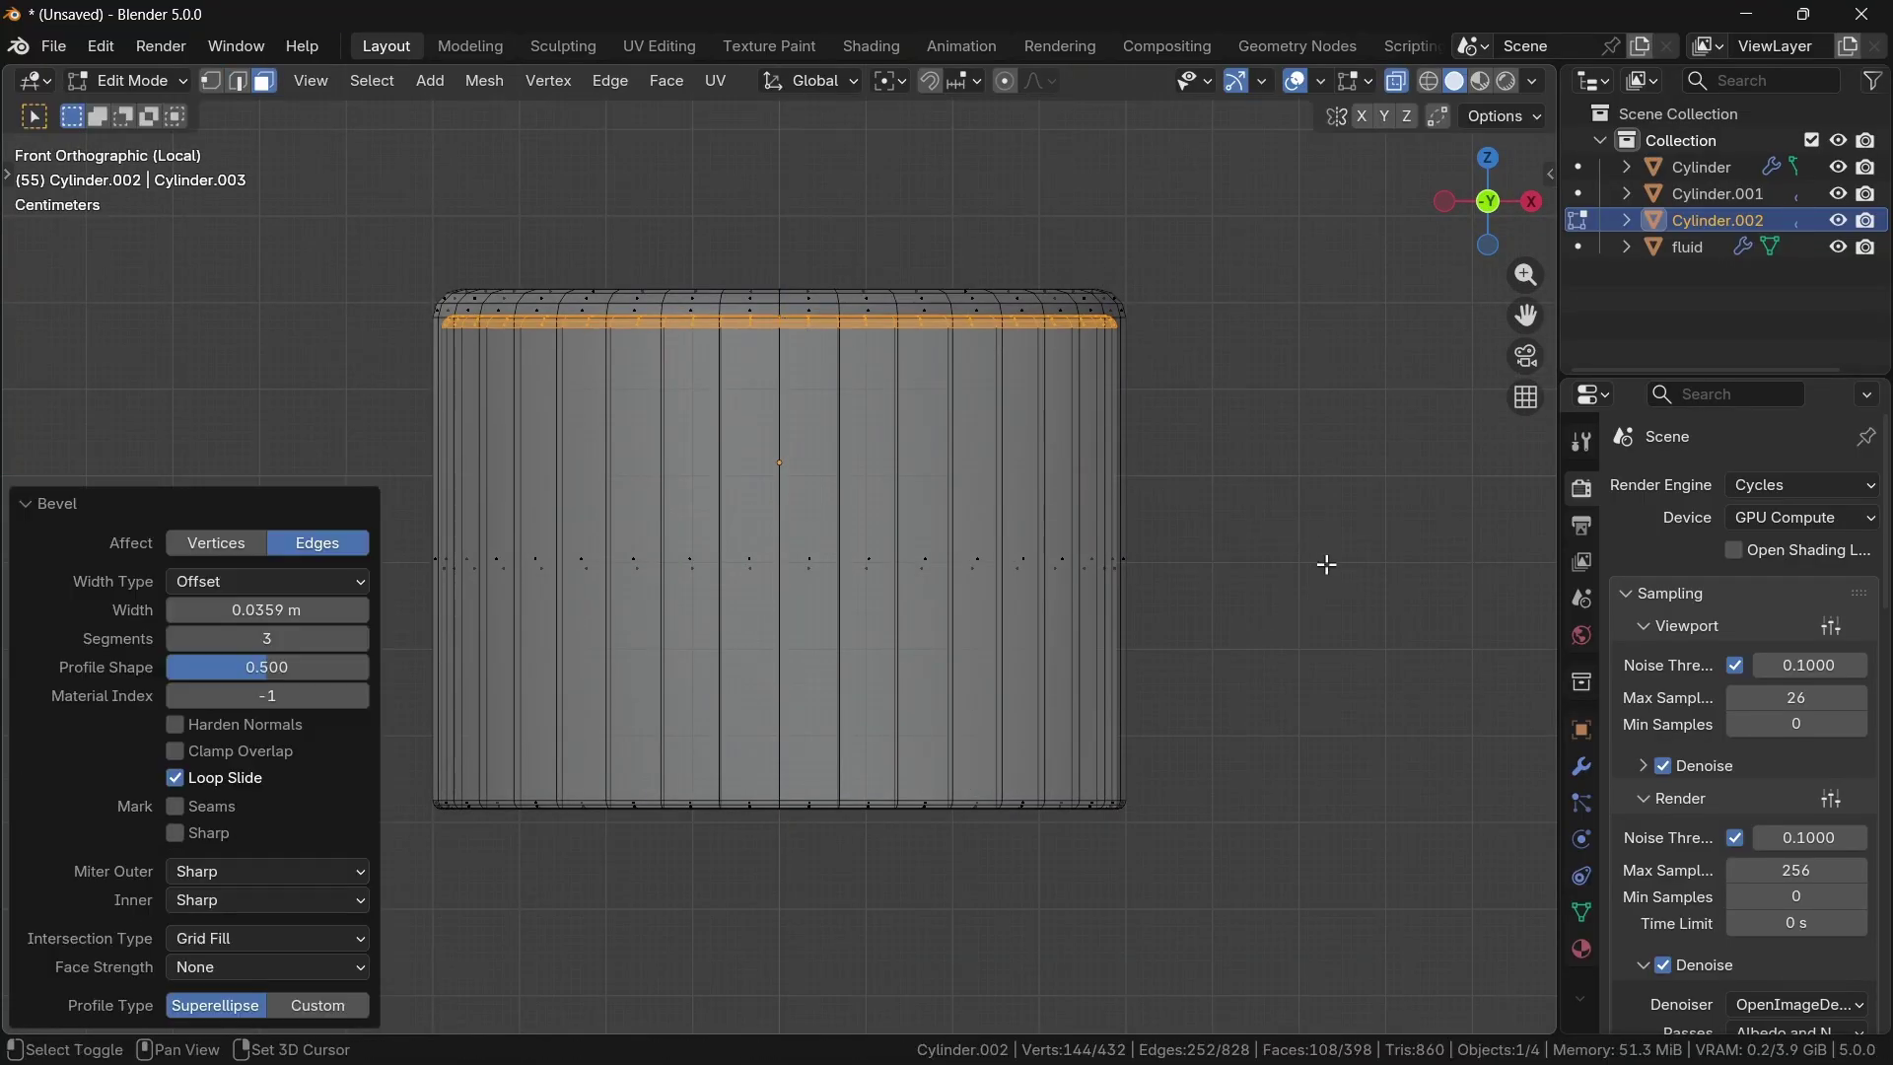
Step: Apply Shade Auto Smooth at 30° to the hollowed cap and check its inside from below
key("Tab")
scroll(1232, 587, "down", 4)
left_click(1163, 611)
middle_click_drag(1060, 690, 997, 649)
scroll(936, 631, "up", 4)
middle_click_drag(887, 681, 1157, 568)
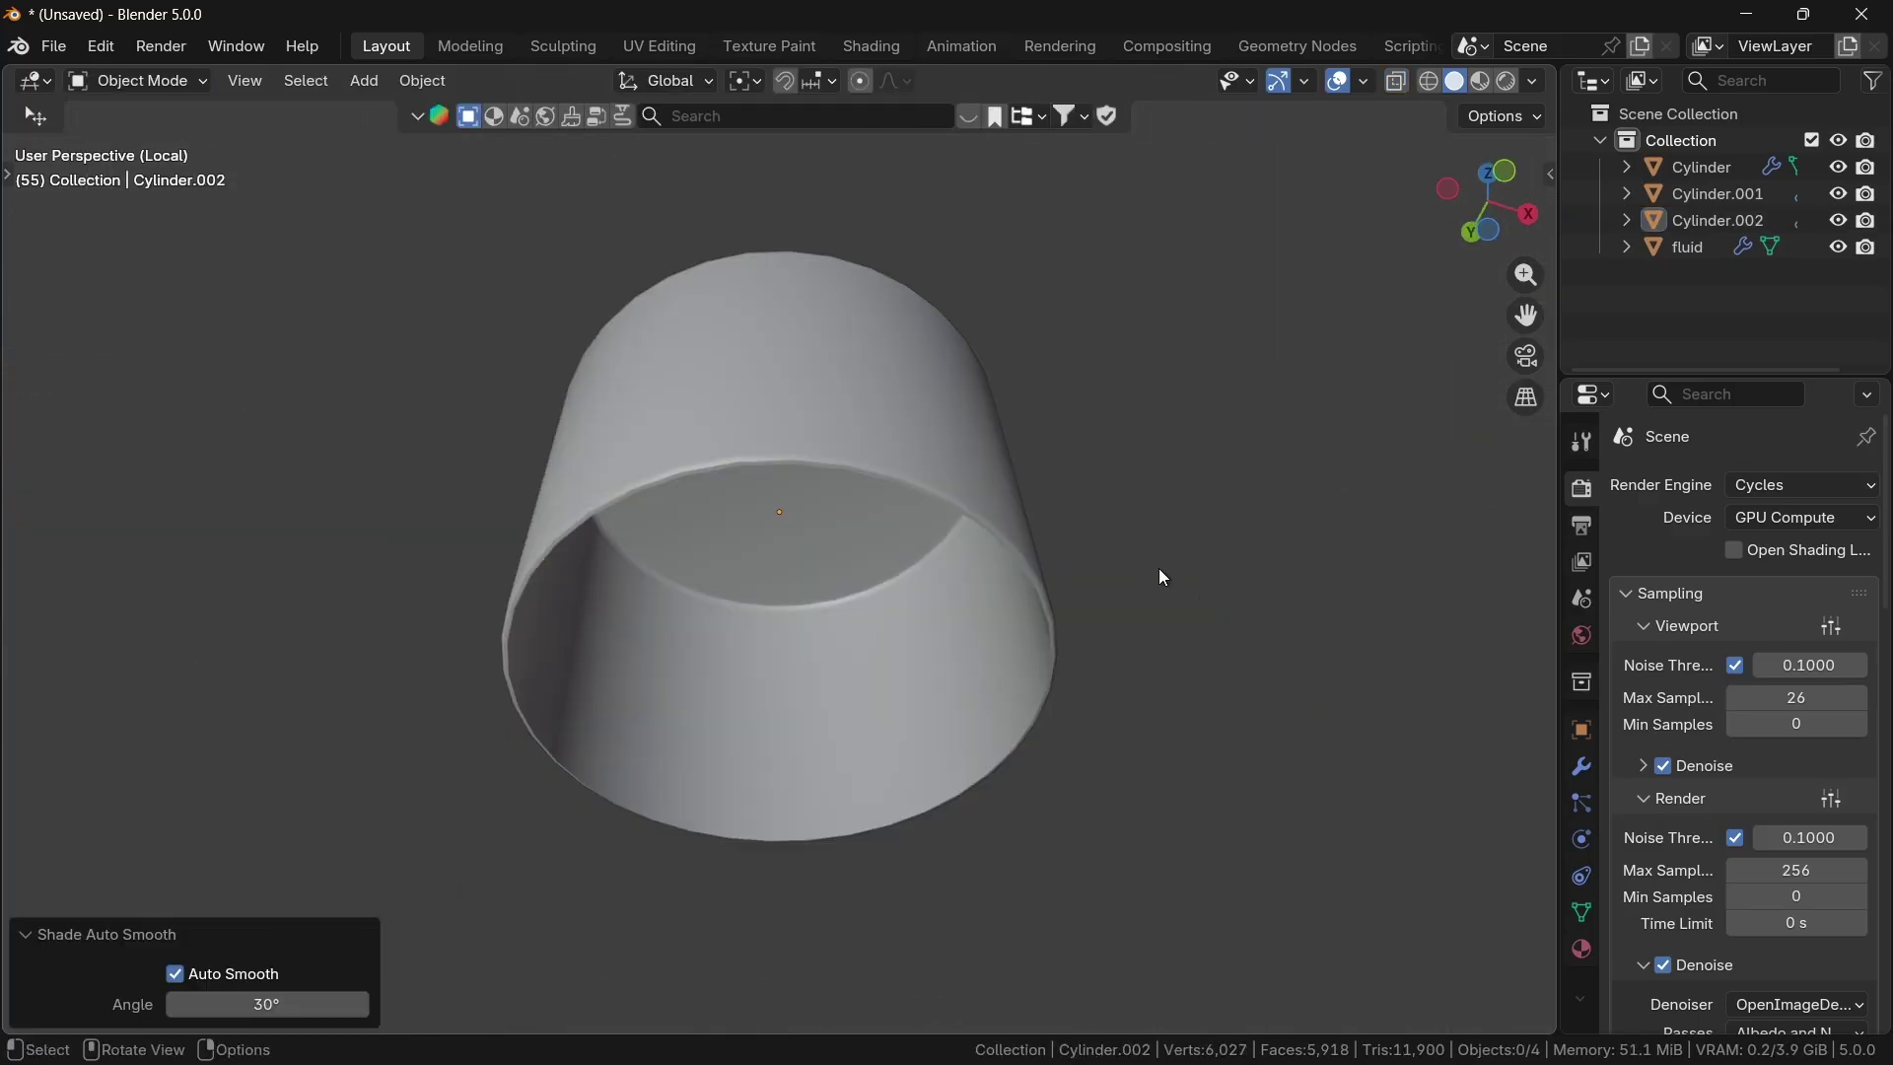
Step: Return to the full scene, add a mesh plane under the bottle, and scale it by 5 and again by 2
key("KP_1")
scroll(1160, 569, "down", 10)
key("KP_5")
key("KP_5")
scroll(1002, 584, "up", 3)
middle_click_drag(1002, 584, 921, 763, "shift")
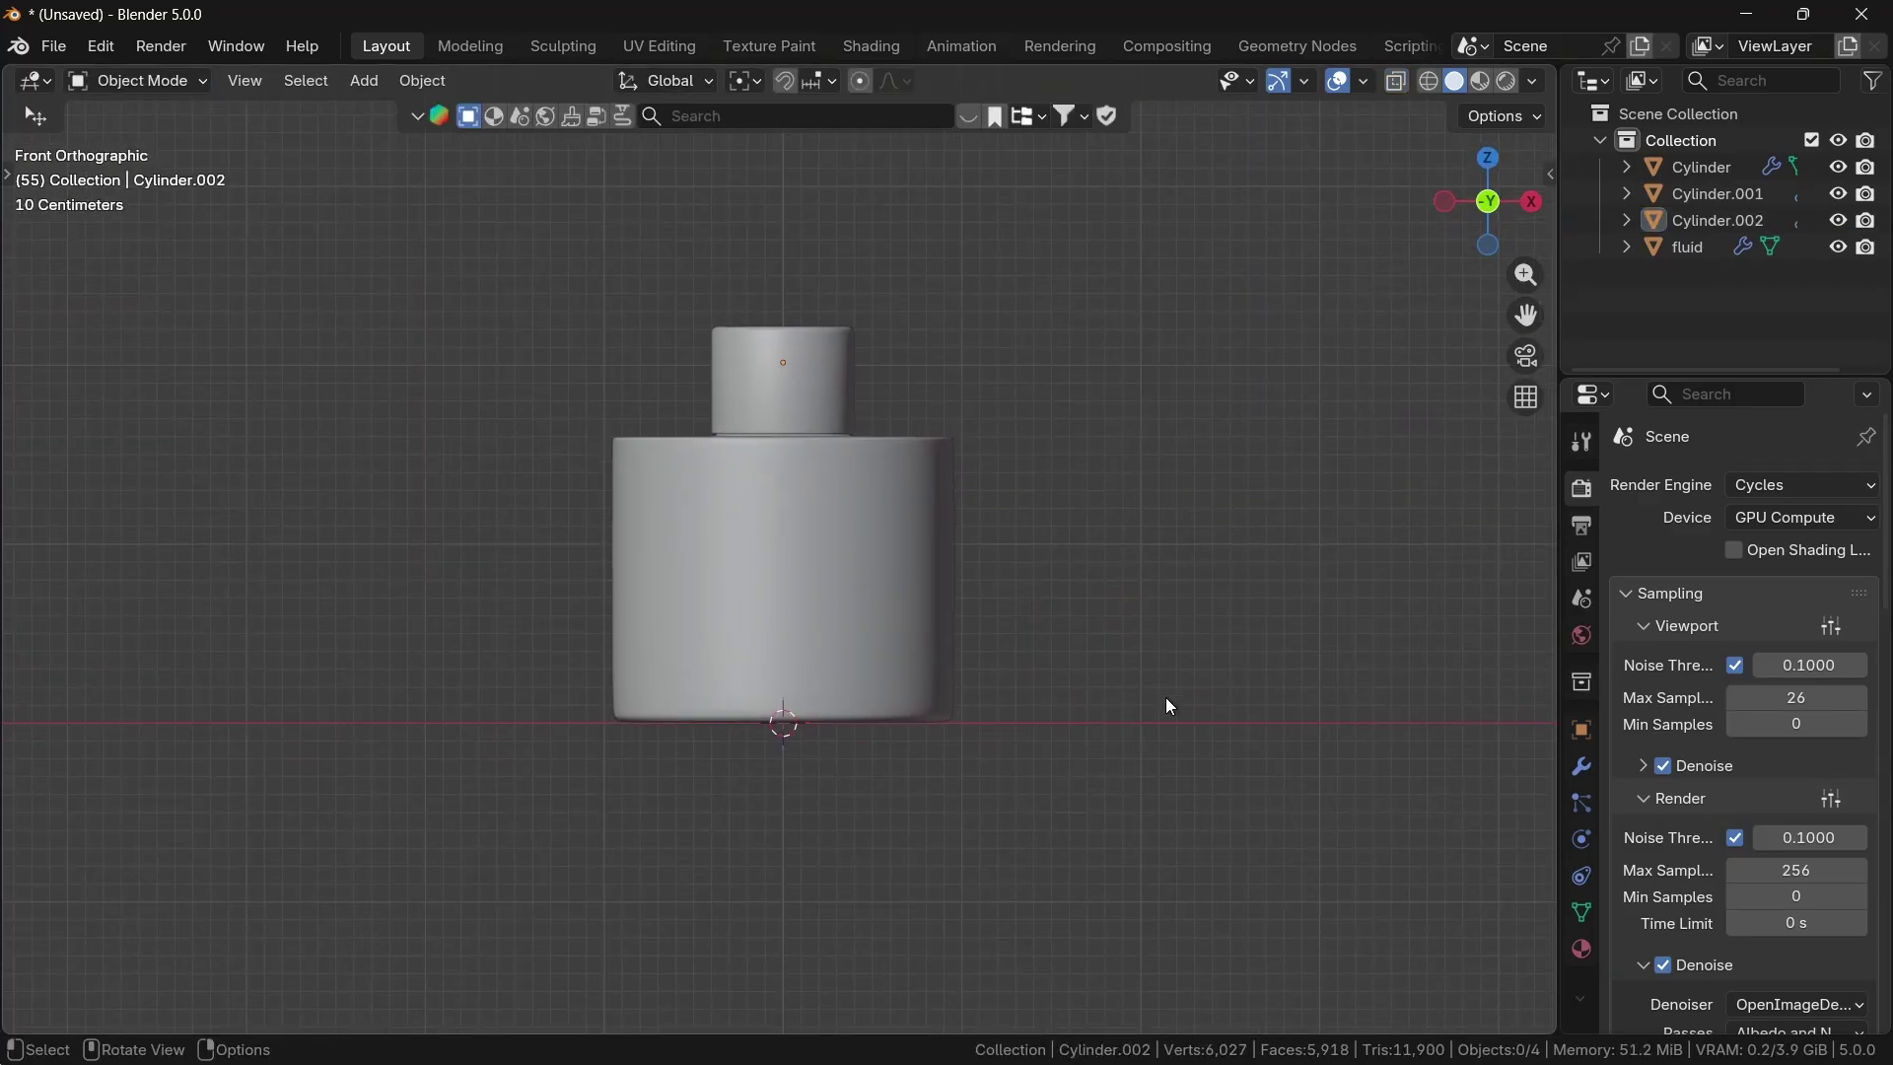
key("shift+a")
mouse_move(1085, 521)
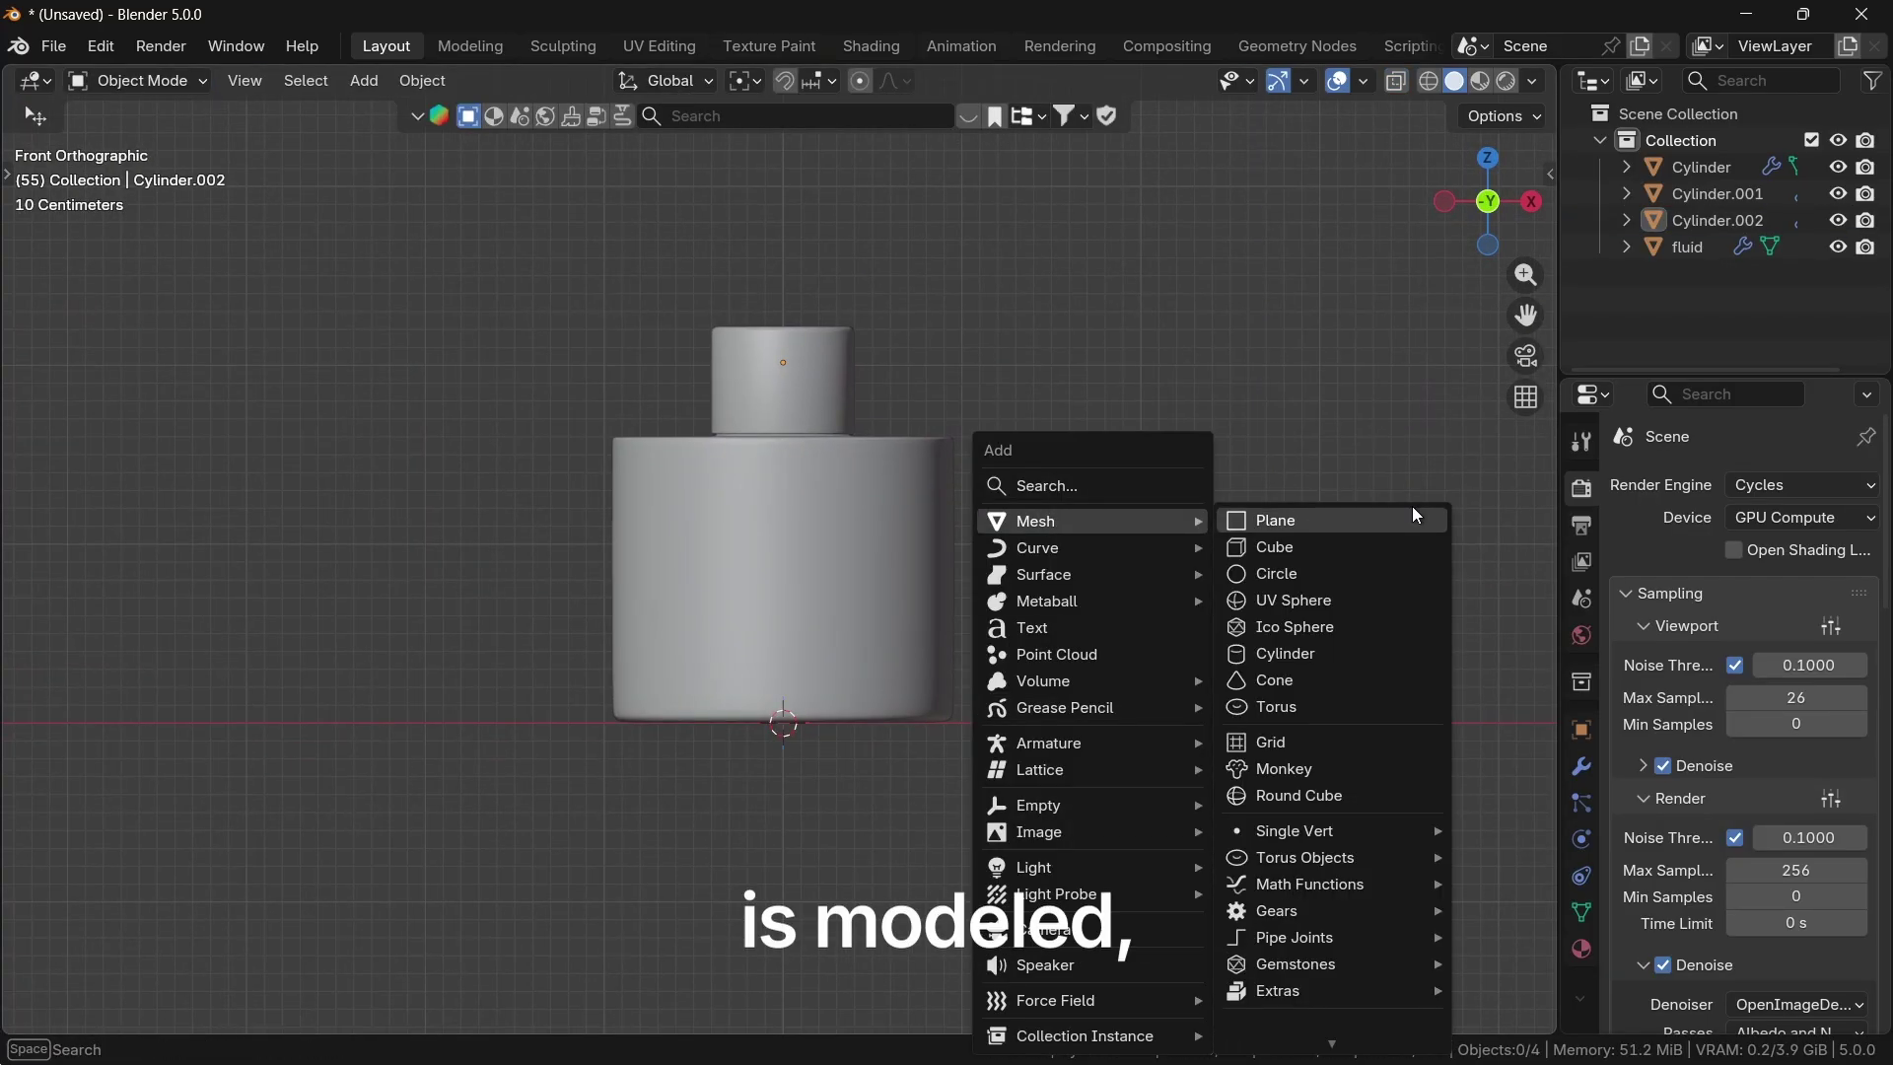
left_click(1414, 514)
type("s5")
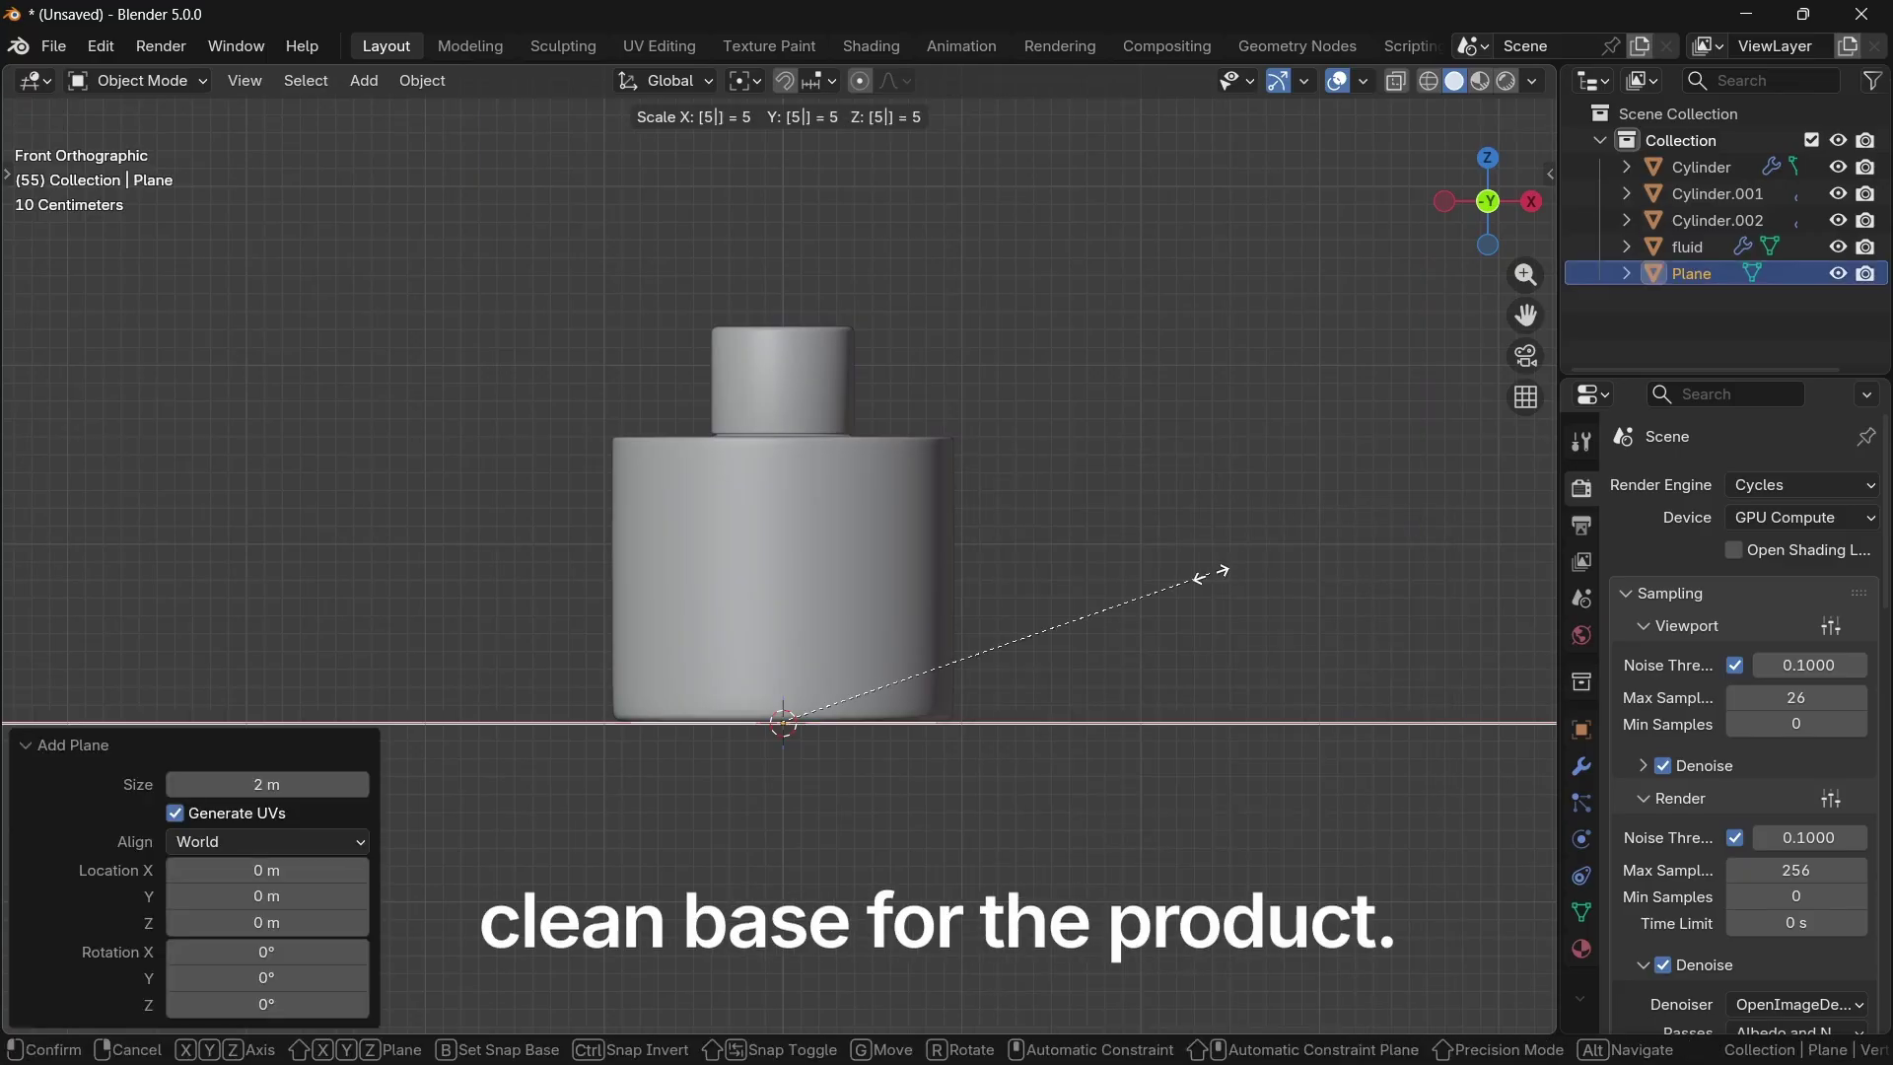
key("Return")
middle_click_drag(1054, 576, 1109, 765)
type("s2")
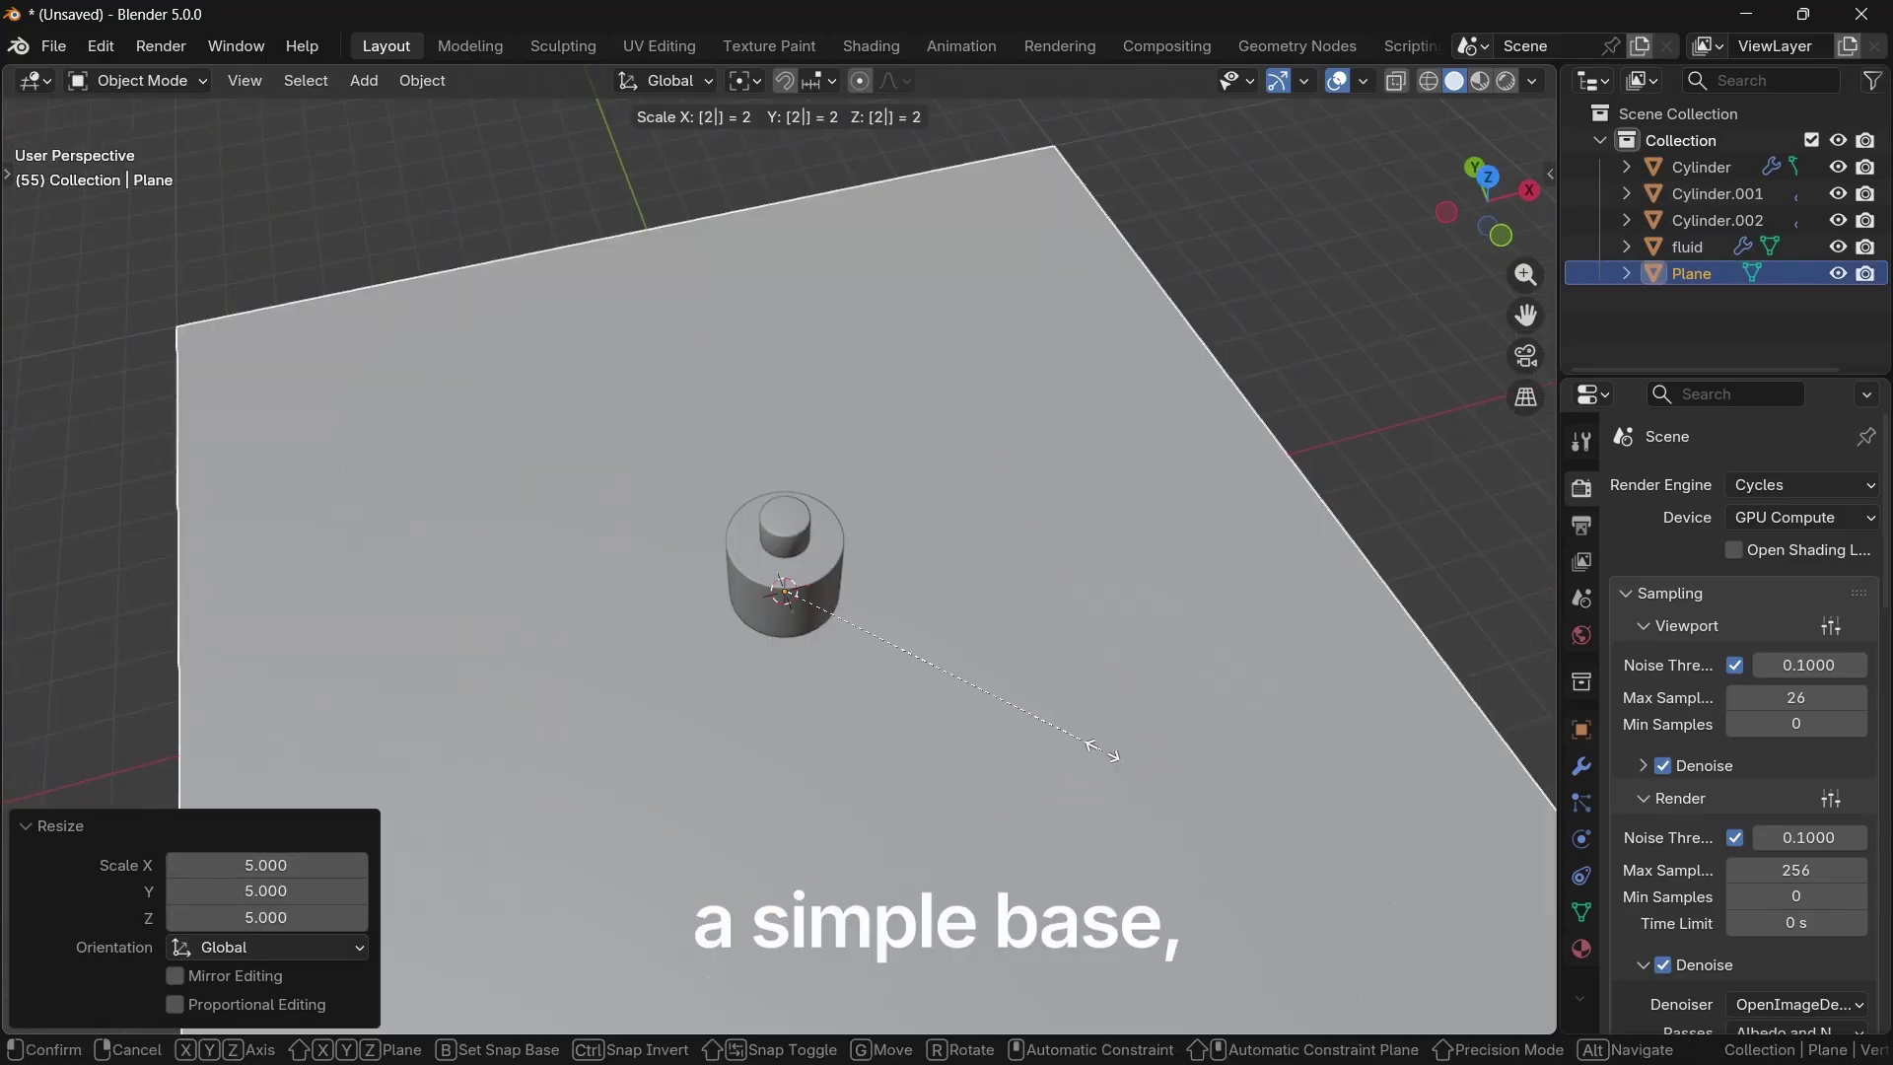
key("Return")
Step: Extrude the plane's back edge 15 m upward along Z to form a backdrop wall
key("Tab")
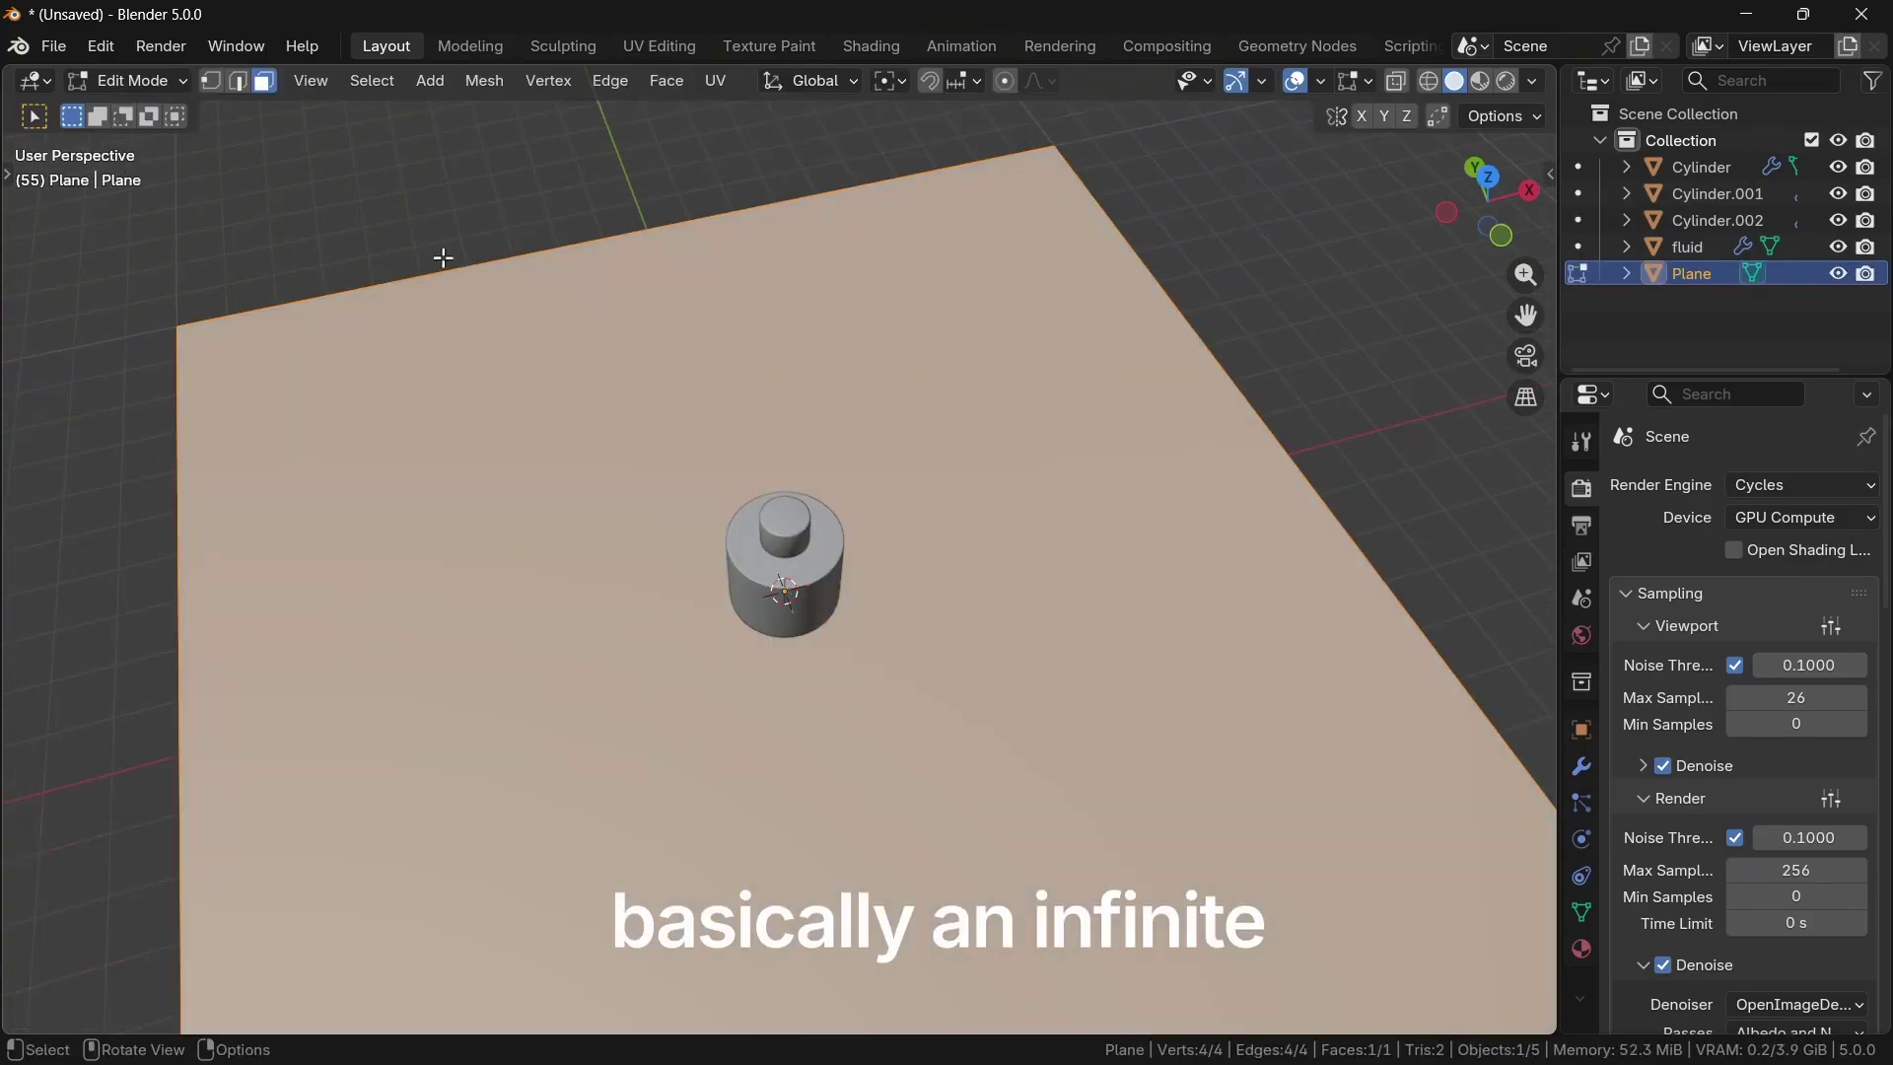
scroll(592, 381, "down", 5)
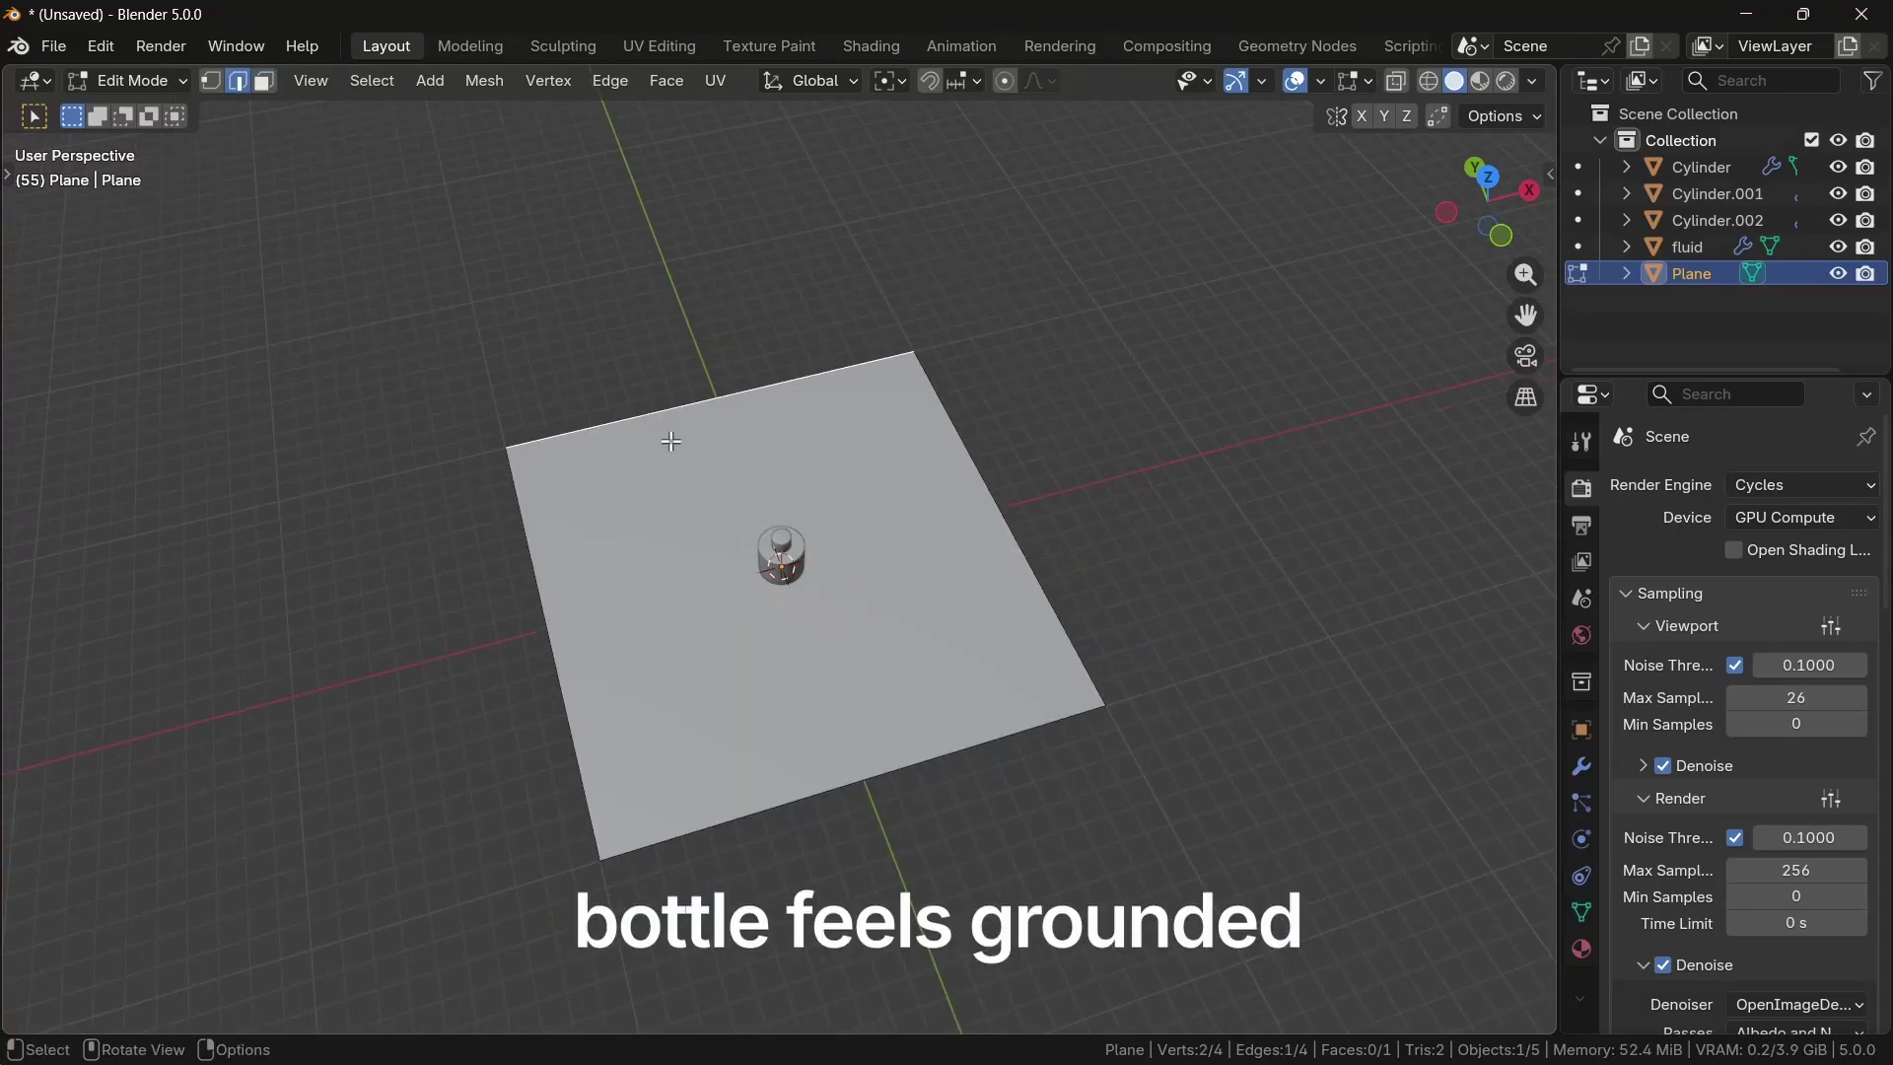
key("g")
key("z")
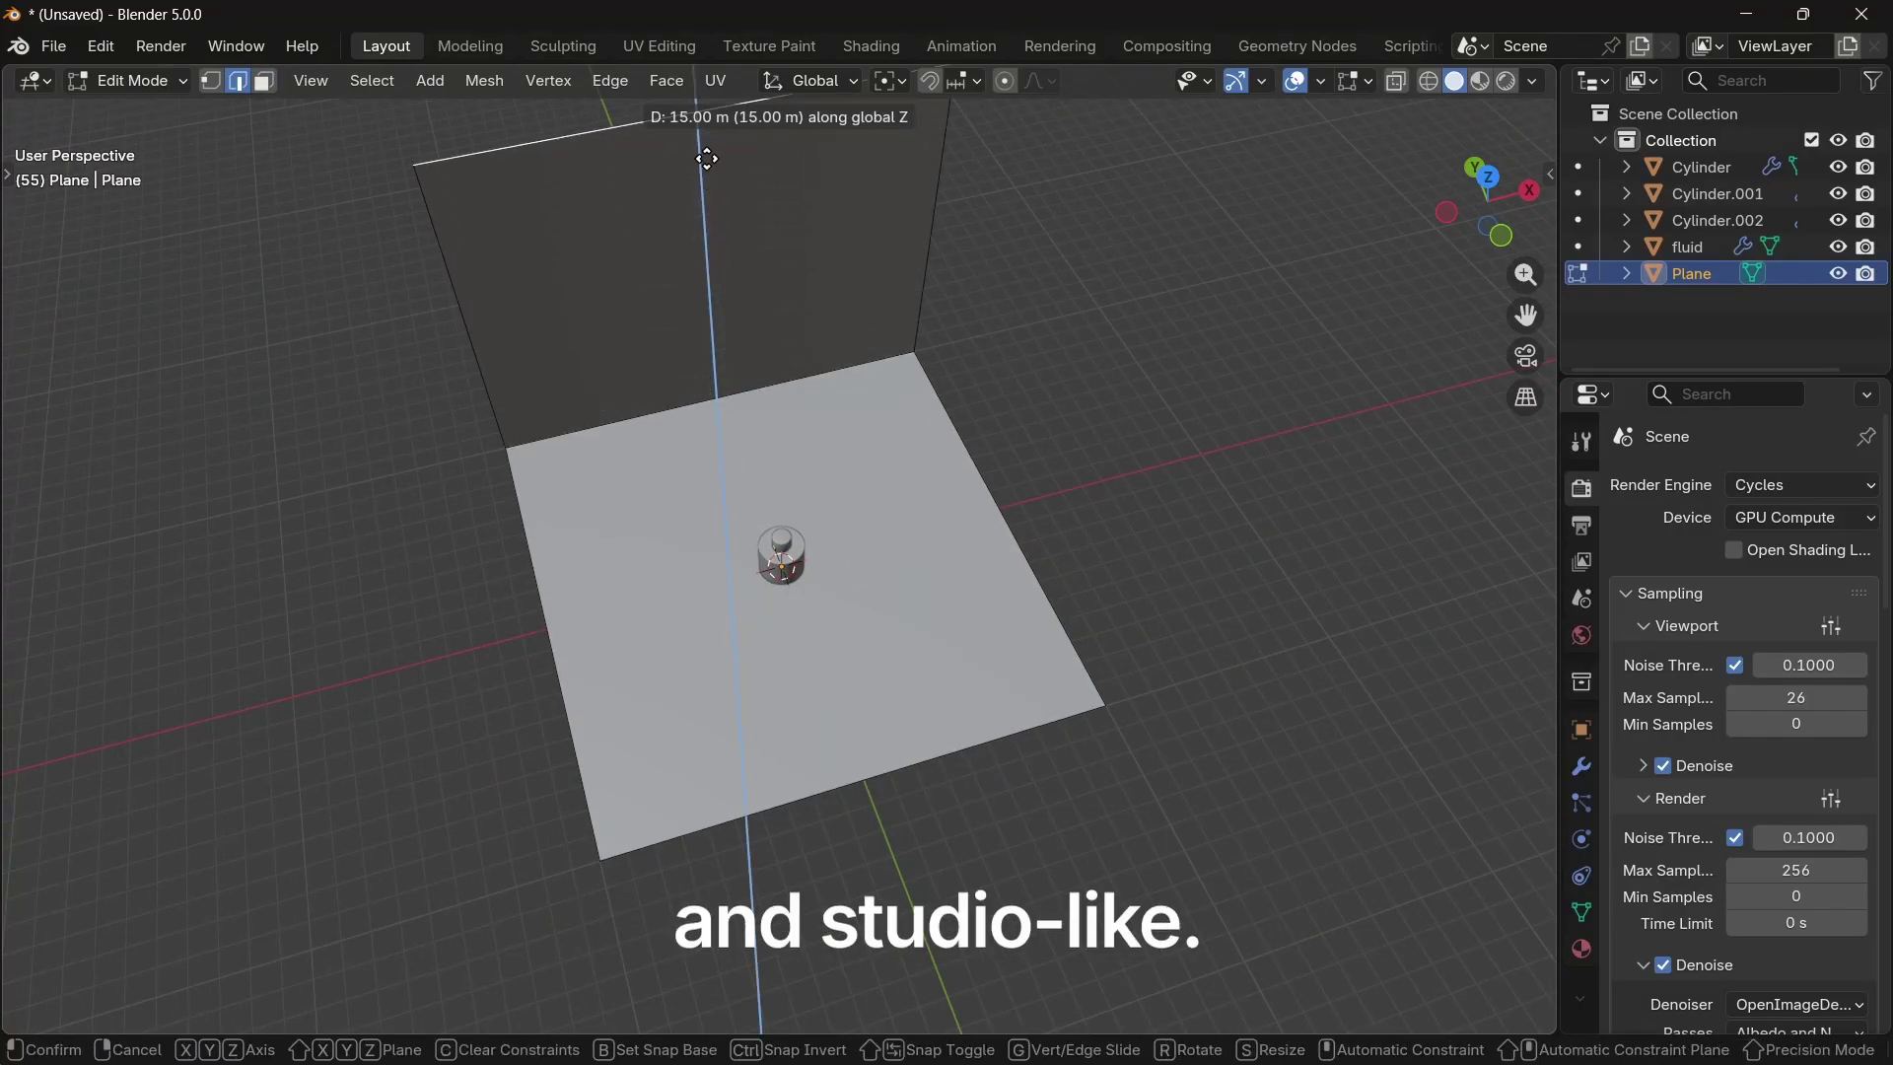
left_click(707, 157)
Step: Bevel the fold between floor and wall into a broad curve and shade the backdrop auto smooth at 30°
left_click(709, 342)
key("ctrl+b")
left_click(858, 532)
key("Tab")
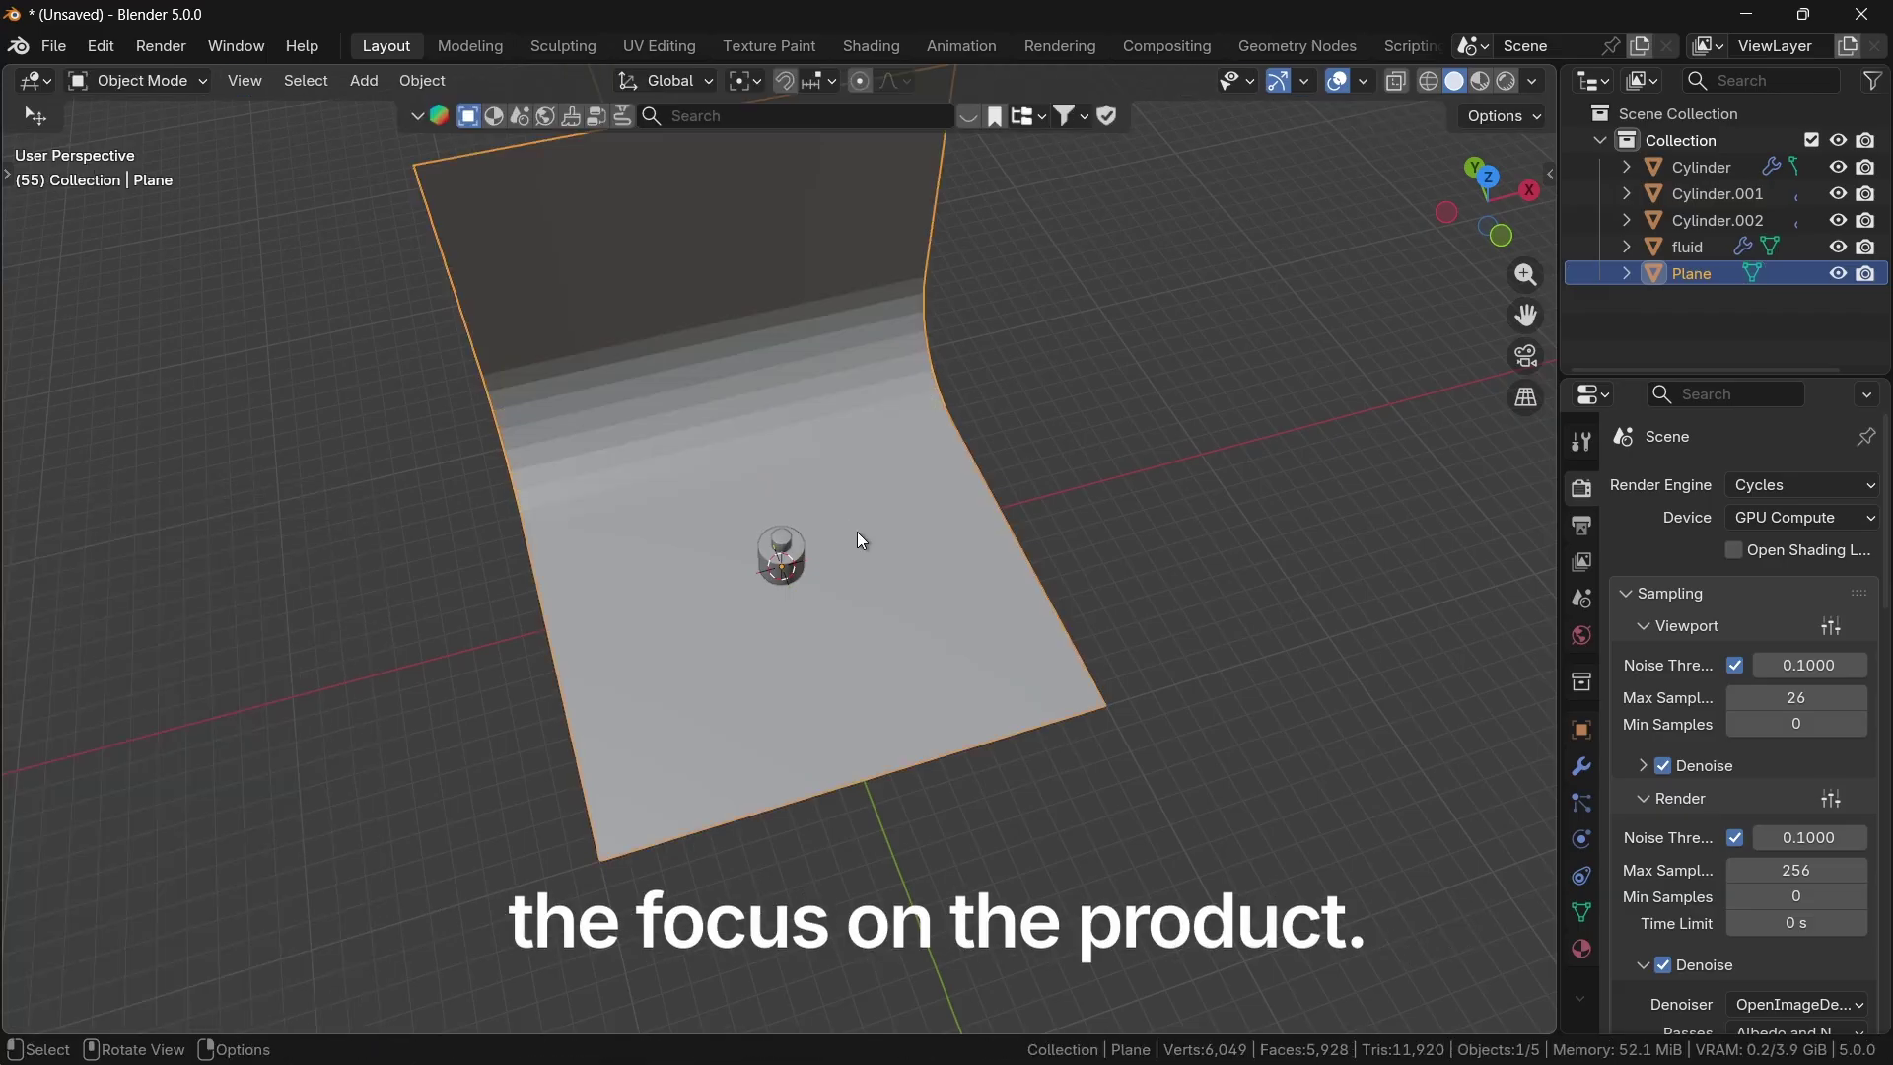
right_click(830, 440)
left_click(828, 439)
Step: Add a camera at the world origin and clear its rotation
key("KP_1")
scroll(829, 448, "up", 3)
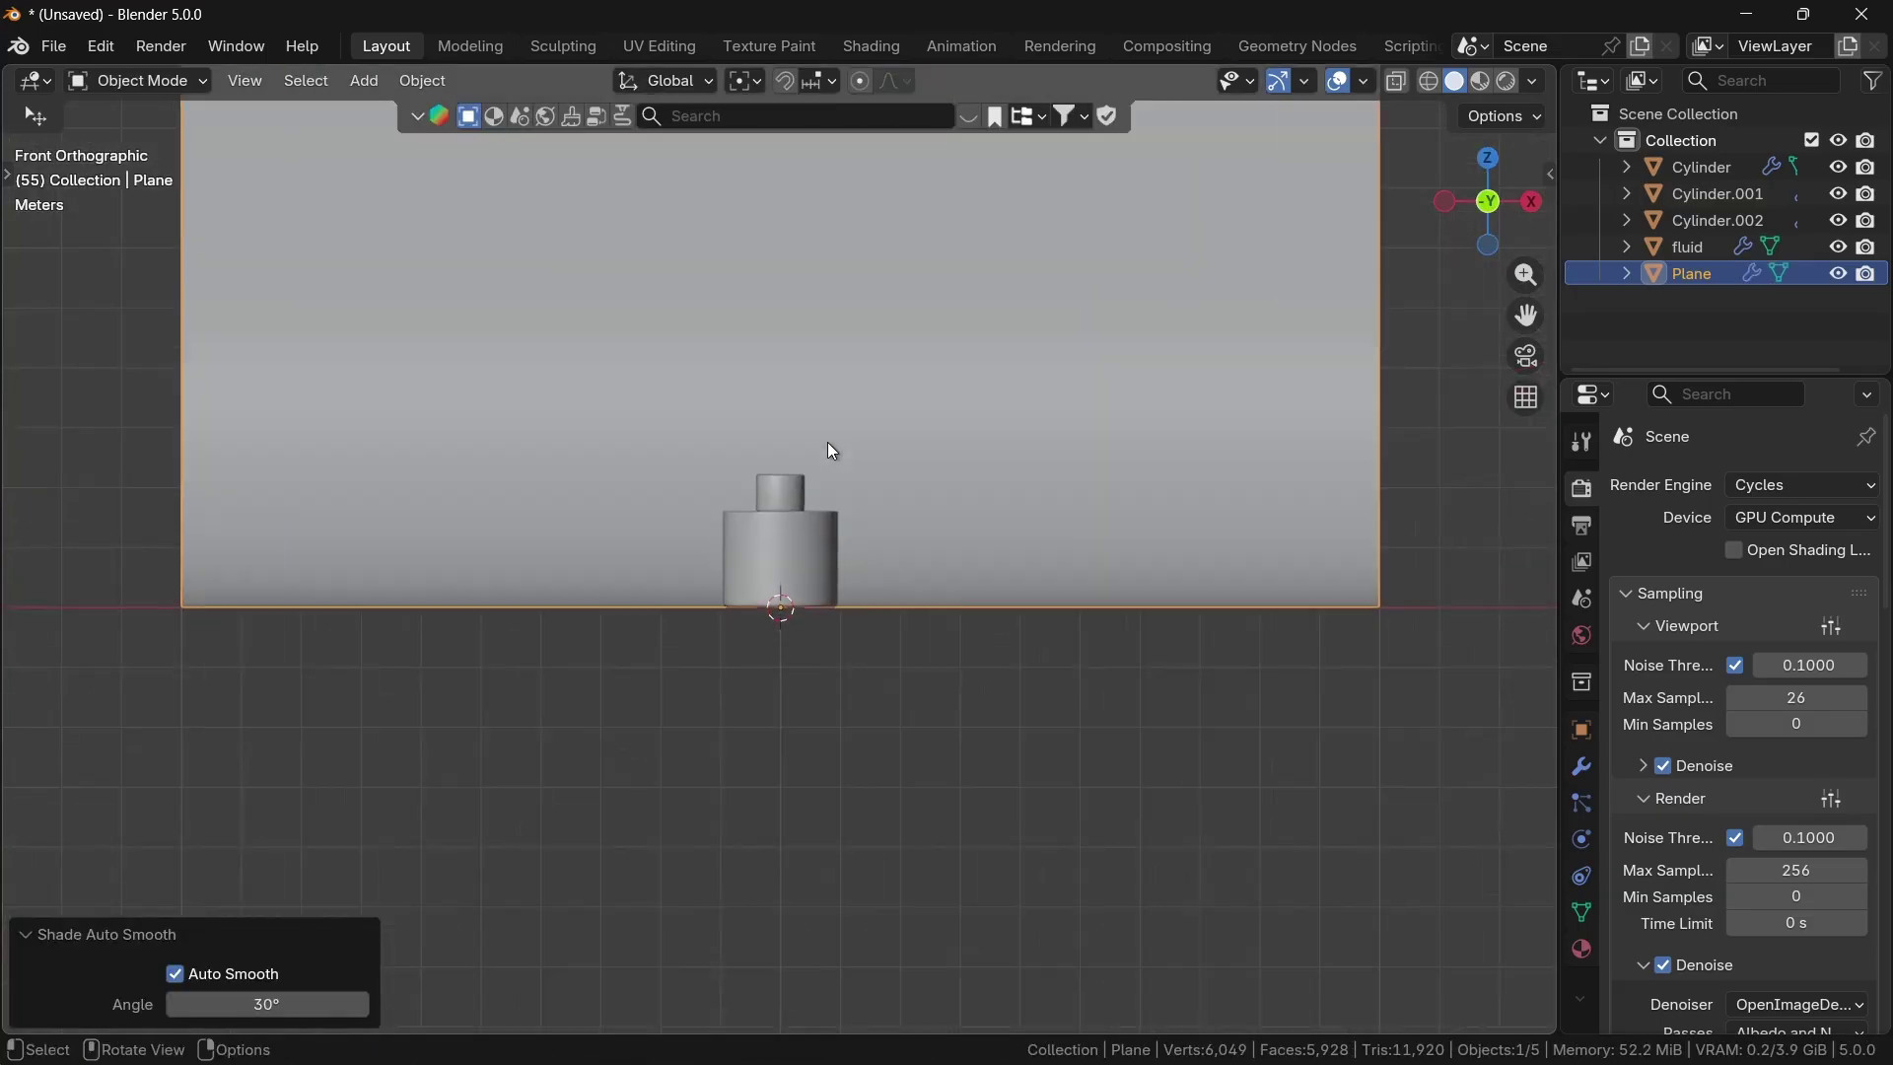
middle_click_drag(828, 447, 832, 553)
key("shift+a")
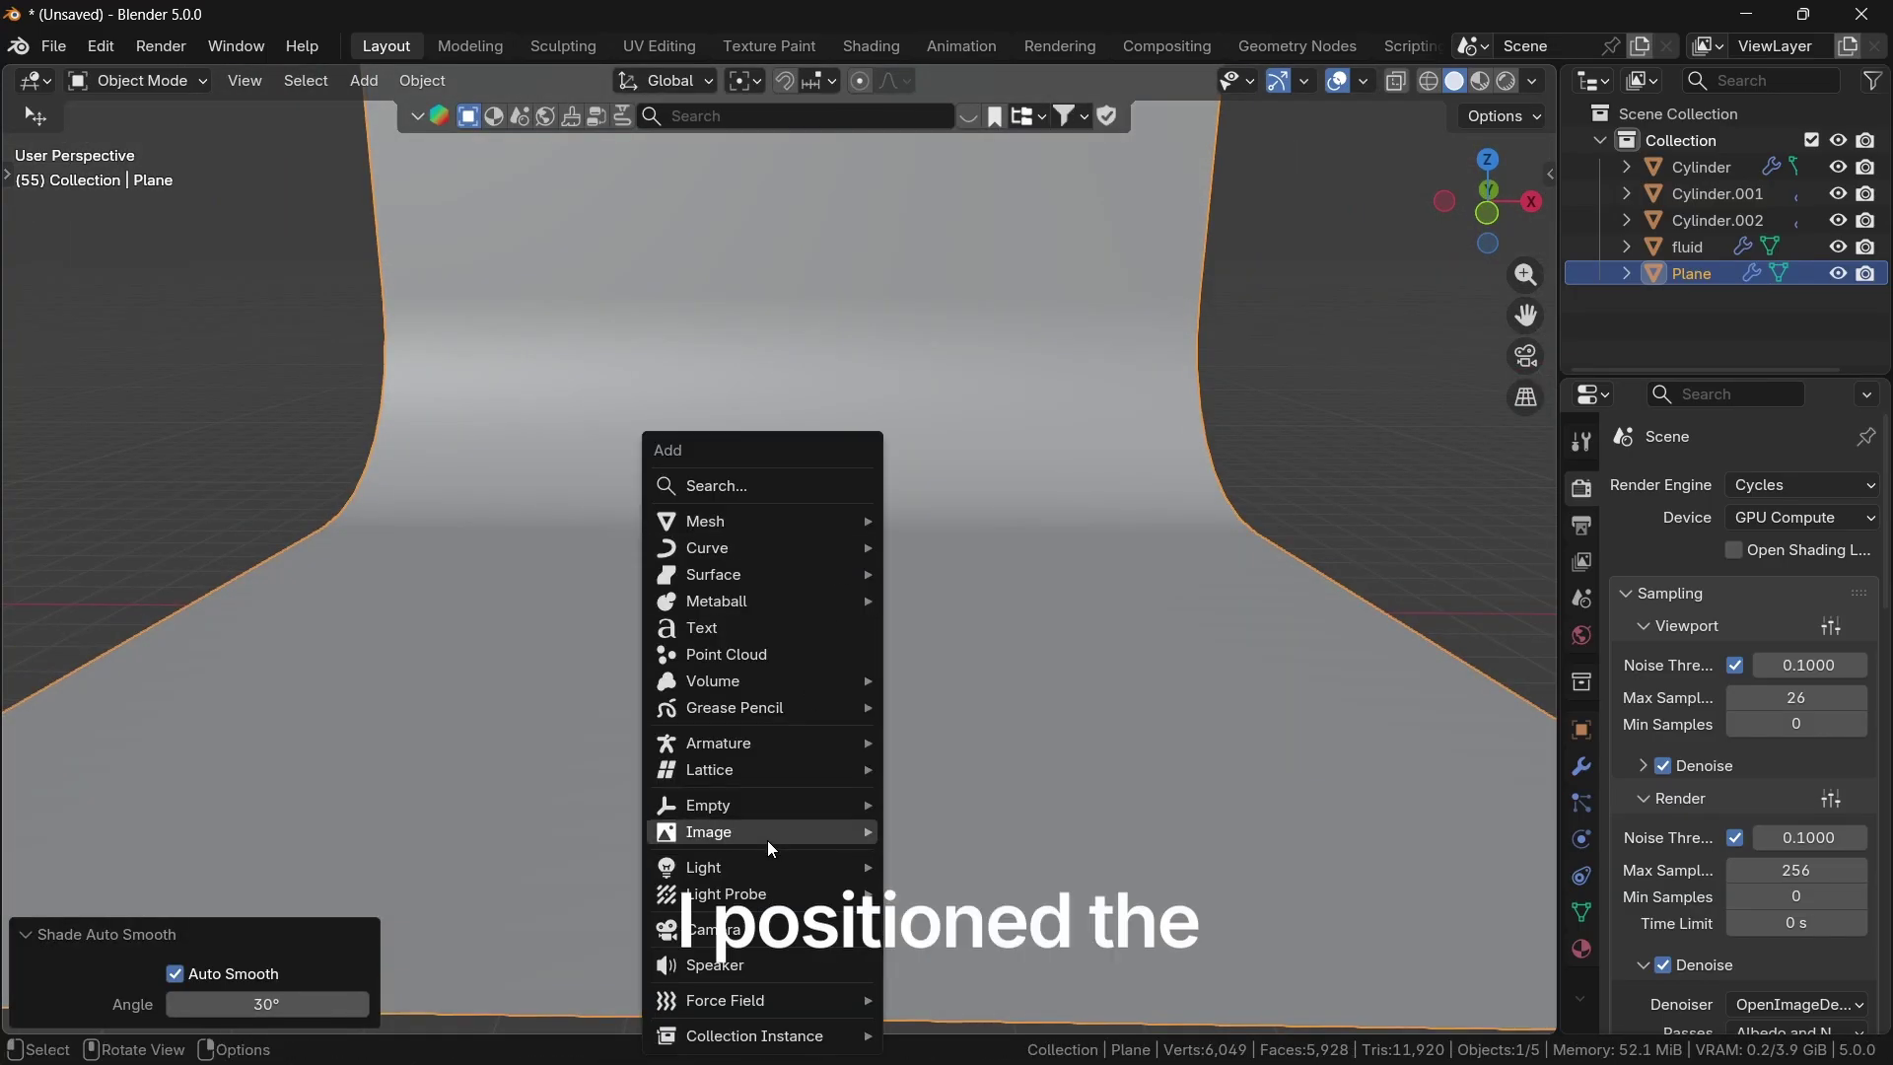
left_click(769, 929)
key("KP_1")
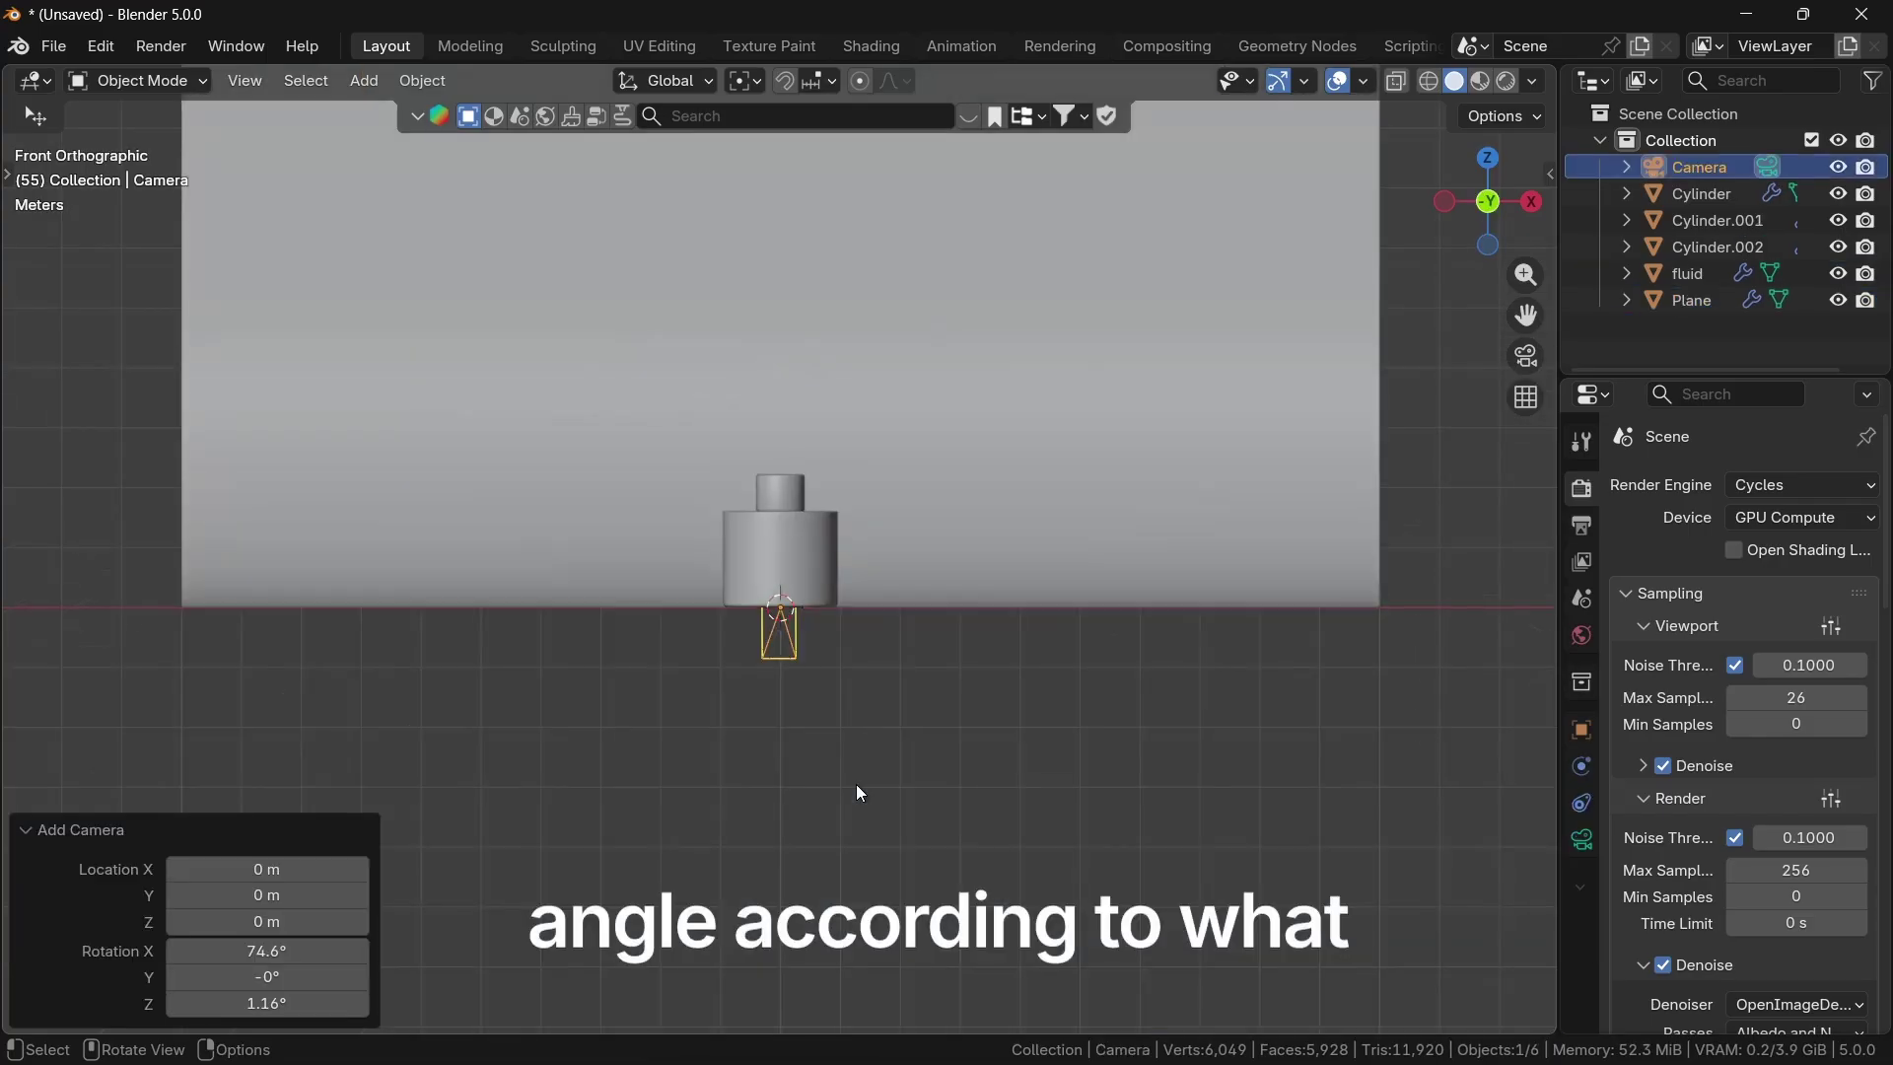
key("alt+g")
Step: Move the camera along Y to well in front of the bottle and raise it 1 m
key("g")
key("y")
right_click(927, 617)
key("KP_3")
key("g")
key("y")
left_click(164, 642)
middle_click_drag(218, 659, 543, 654, "shift")
type("gz1")
key("Return")
Step: Rotate the camera 90° about X to face the bottle, look through it, and set its focal length to 90 mm
type("r")
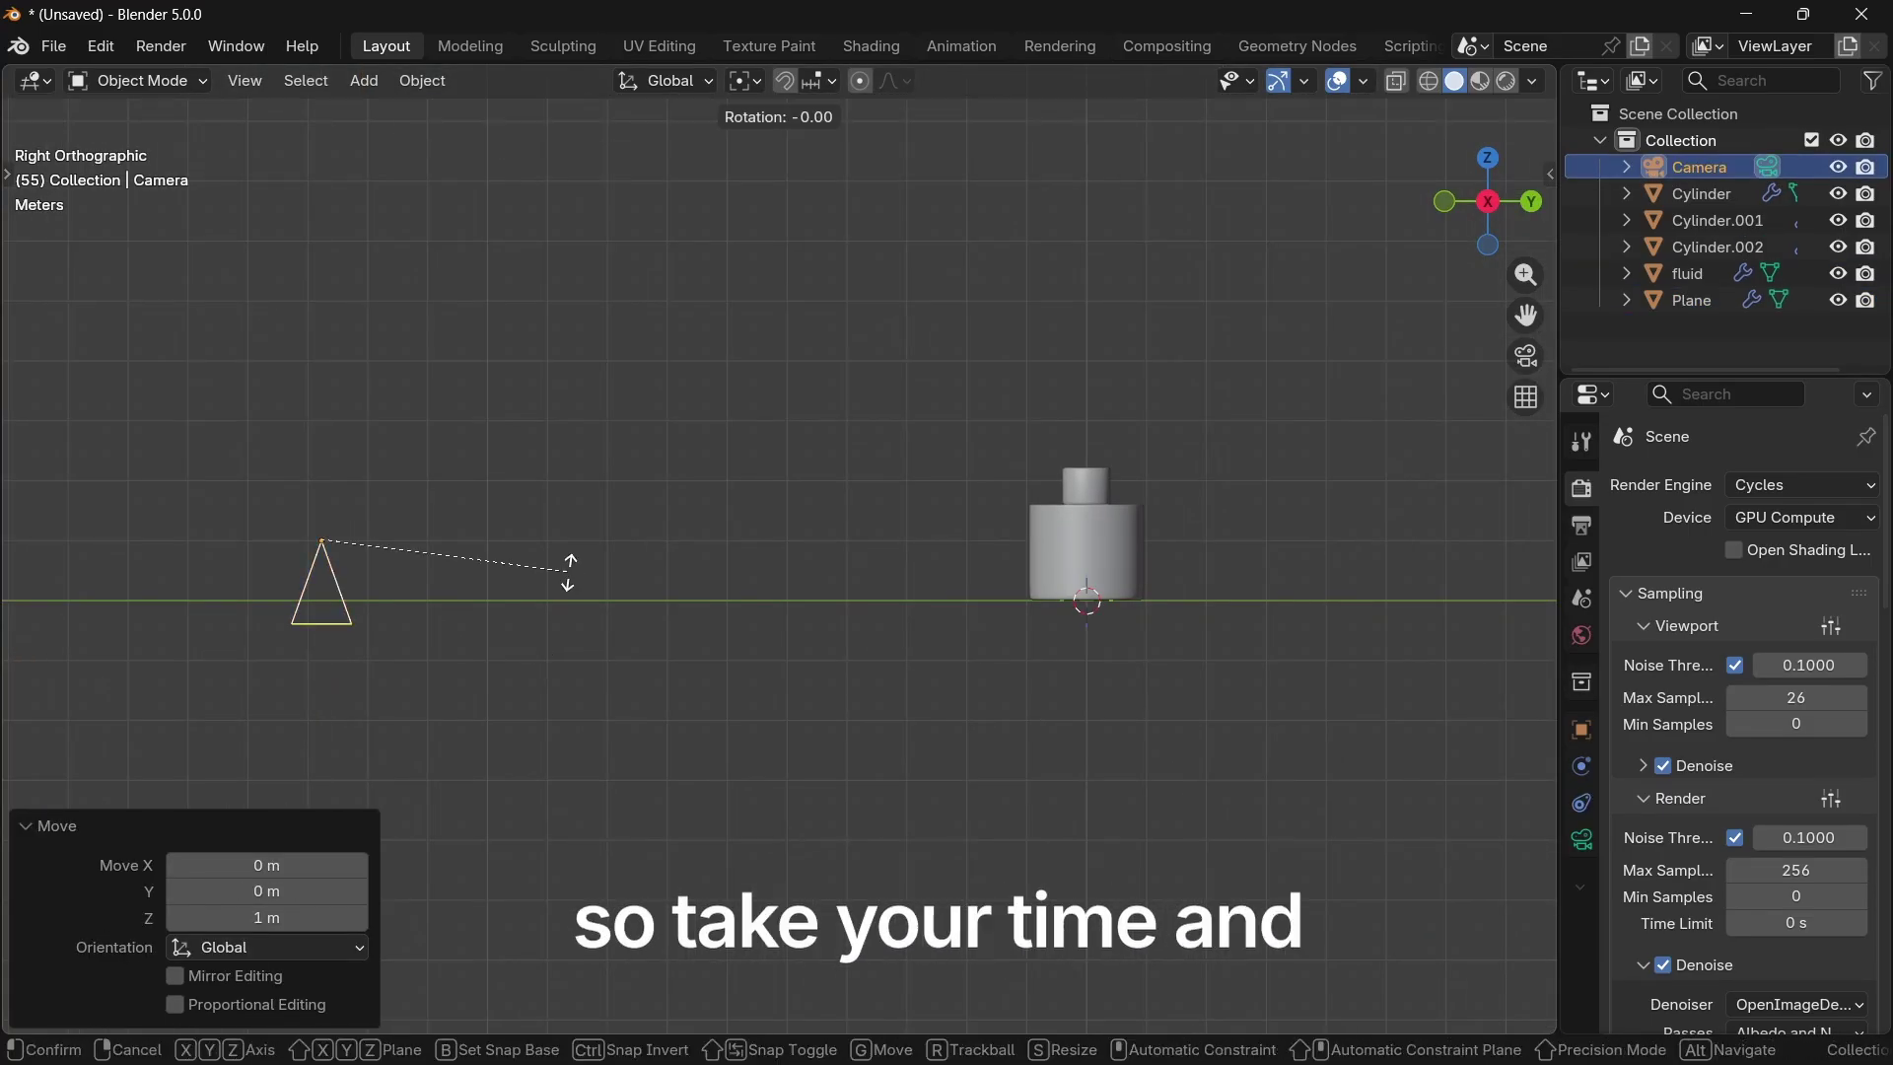
type("x90")
key("Return")
key("KP_0")
left_click(1582, 839)
left_click_drag(1779, 614, 1818, 615)
Step: Raise the camera along Z and tilt it -5° about its local X axis
key("g")
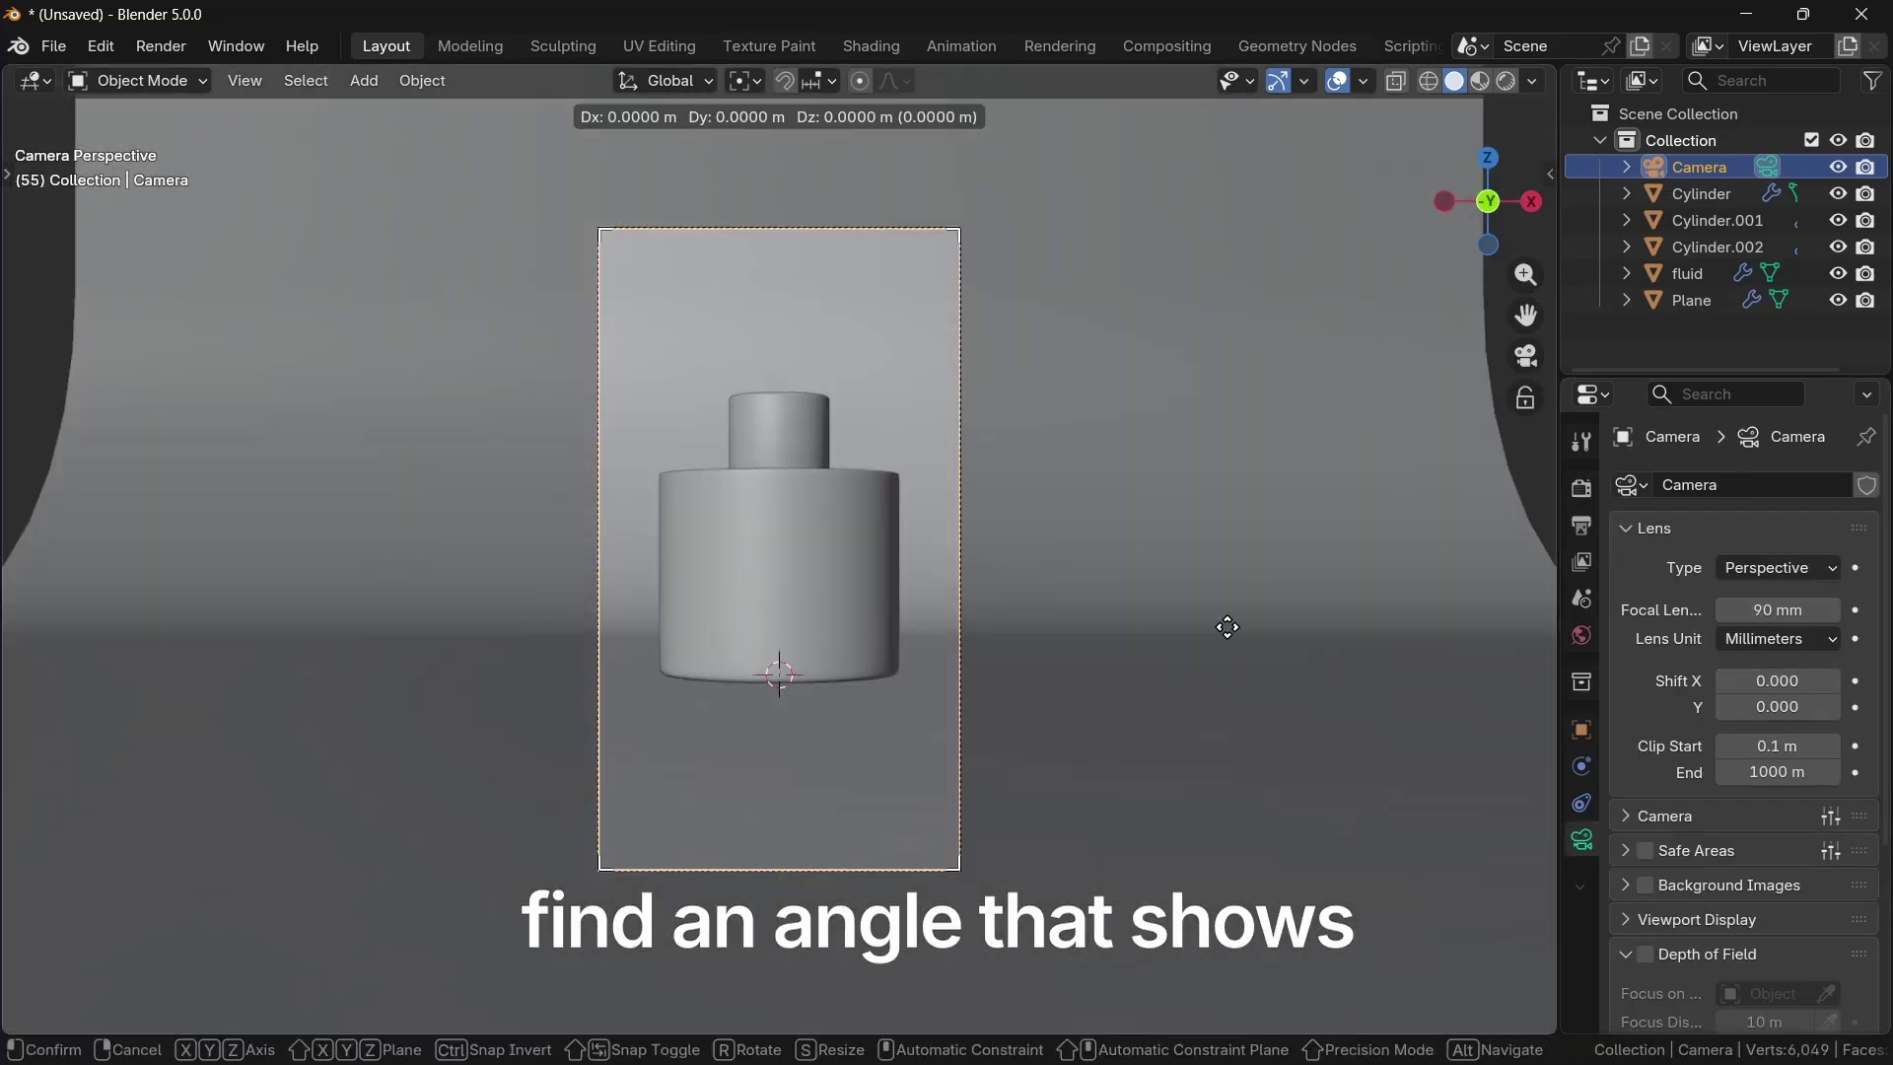
key("z")
left_click(1119, 690)
key("r")
key("x")
key("x")
key("minus")
key("5")
left_click(1118, 678)
key("h")
key("z")
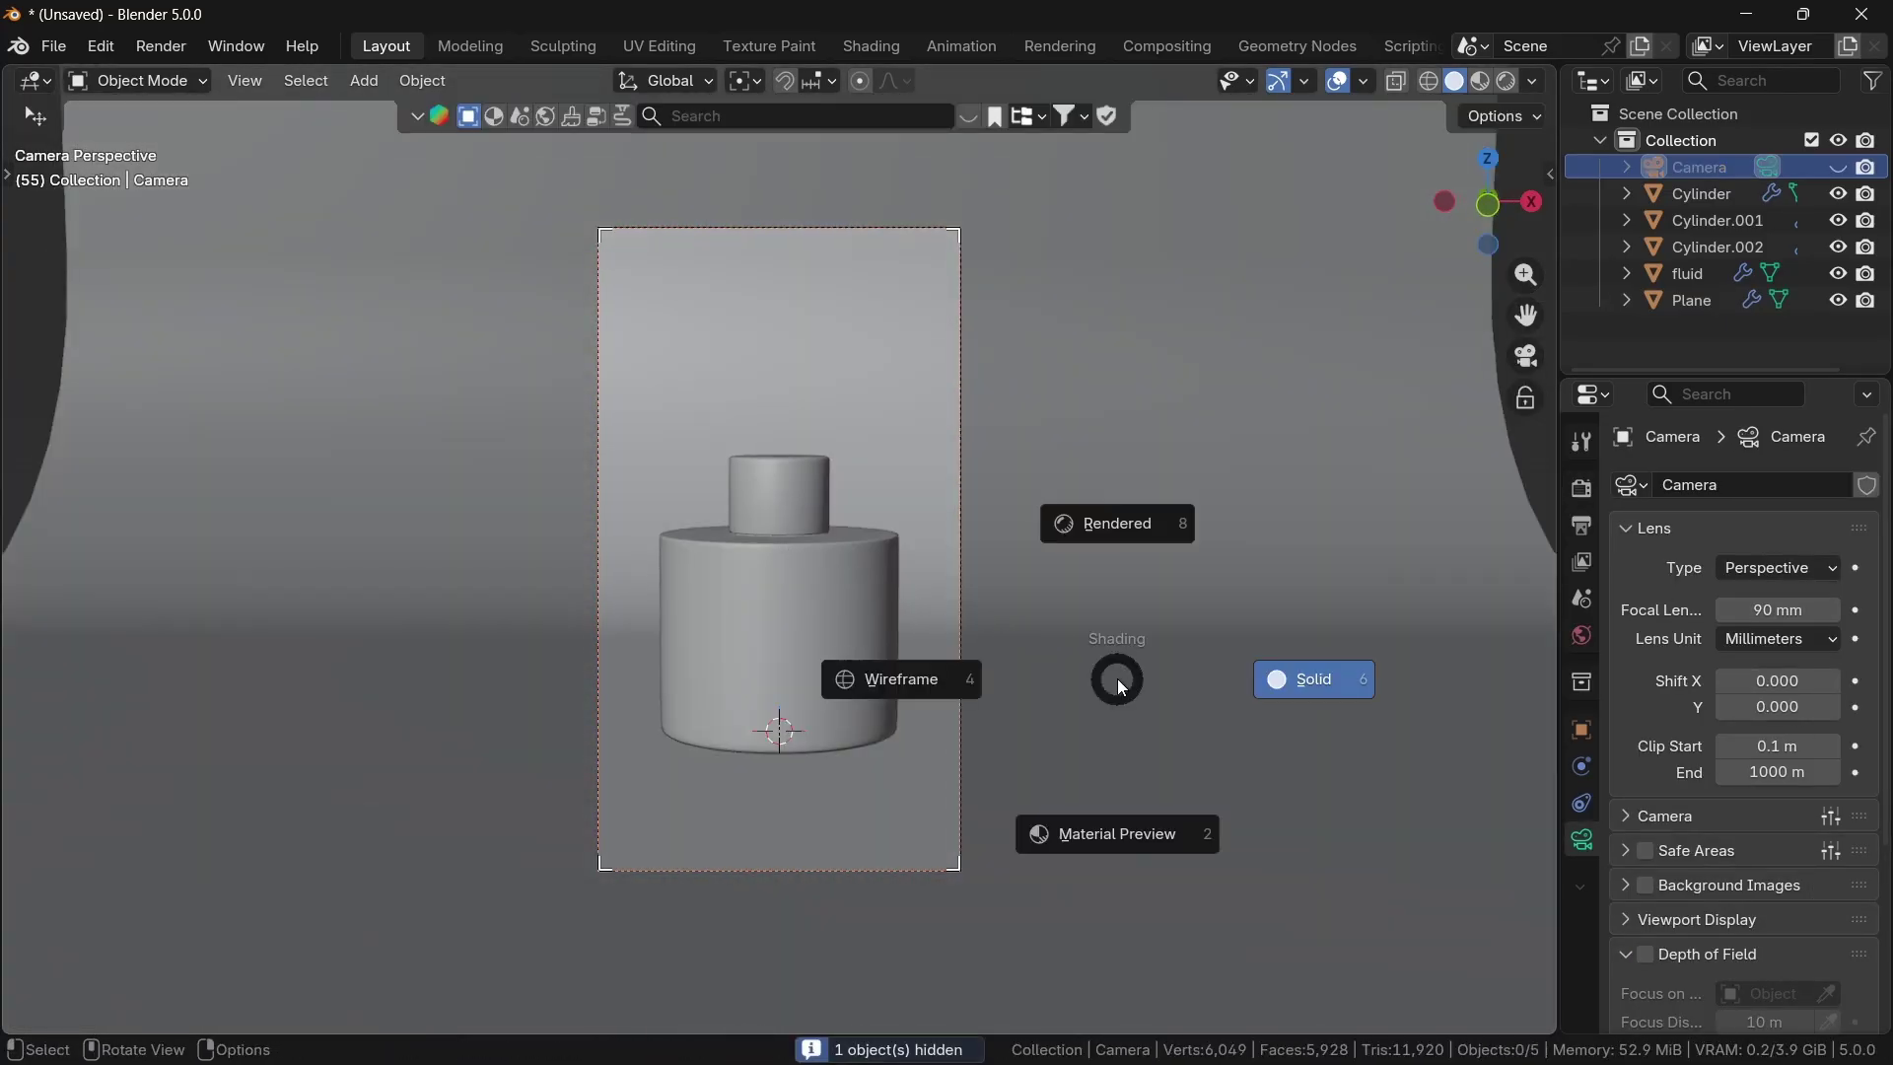
key("Escape")
left_click(909, 758)
left_click(1837, 166)
key("g")
key("Escape")
Step: Pull the camera back about 8.05 m along its local Z axis so the bottle sits smaller in frame
left_click(964, 850)
key("g")
key("z")
key("z")
left_click(1121, 558)
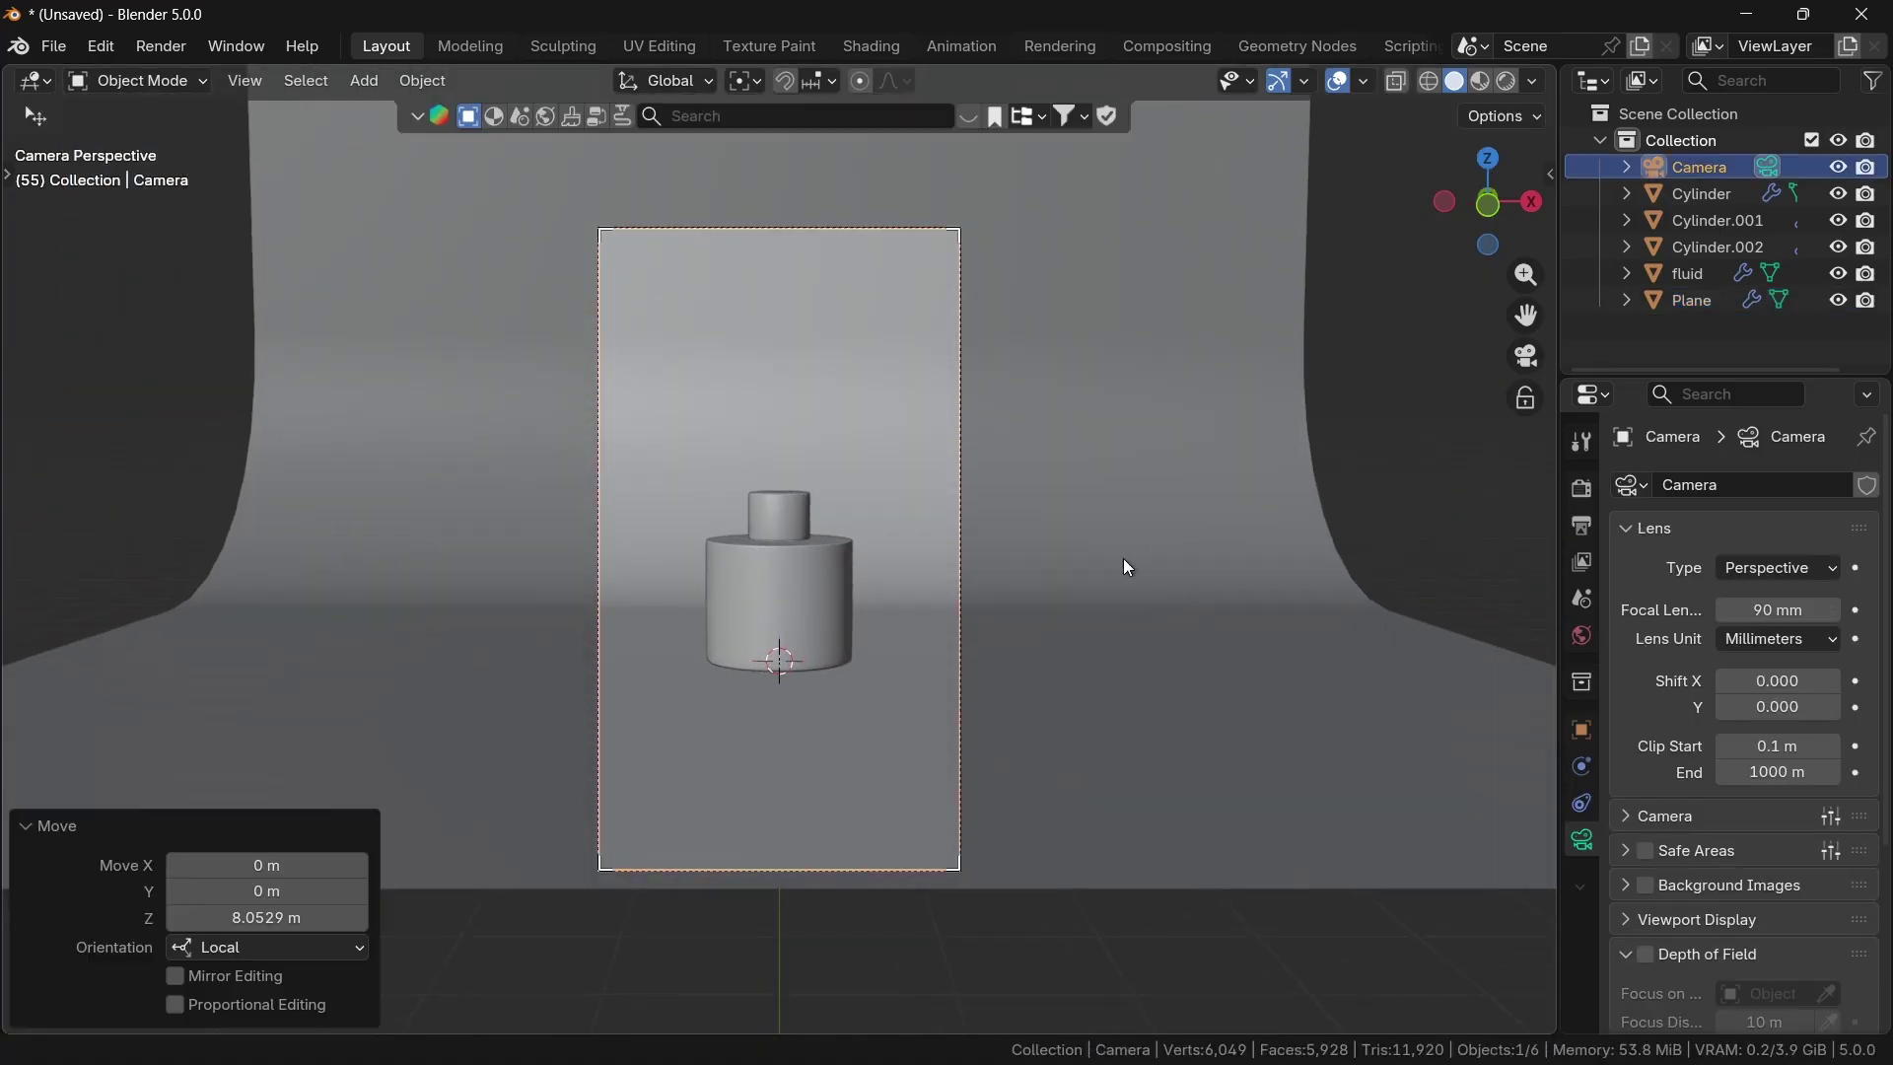
middle_click_drag(1121, 558, 1306, 361, "ctrl")
Step: Split the viewport and turn the new area into a Shader Editor showing the World nodes
left_click_drag(7, 71, 782, 197)
left_click(32, 81)
left_click(118, 294)
left_click(68, 85)
left_click(108, 107)
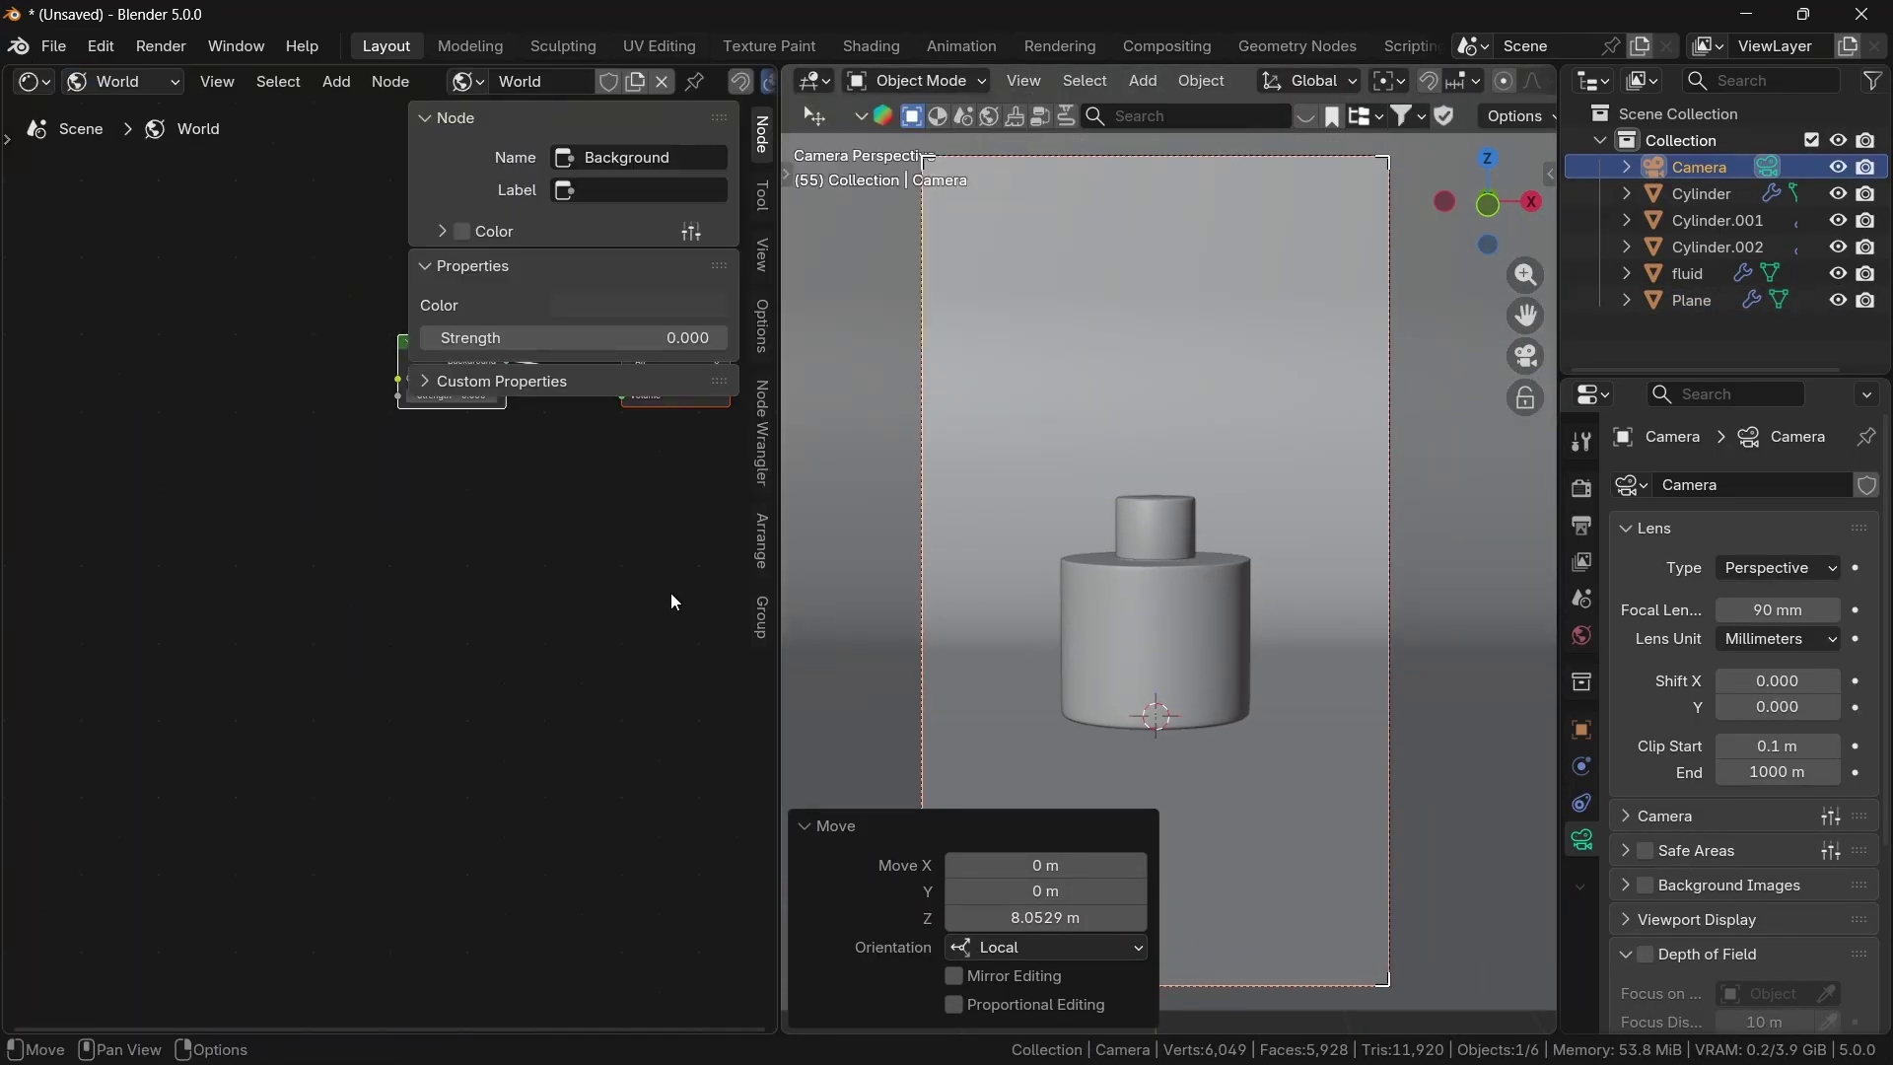
Step: Give the world background colour an Environment Texture with empty_workshop_4k.hdr and set the strength to 1
left_click(1582, 636)
left_click(1730, 648)
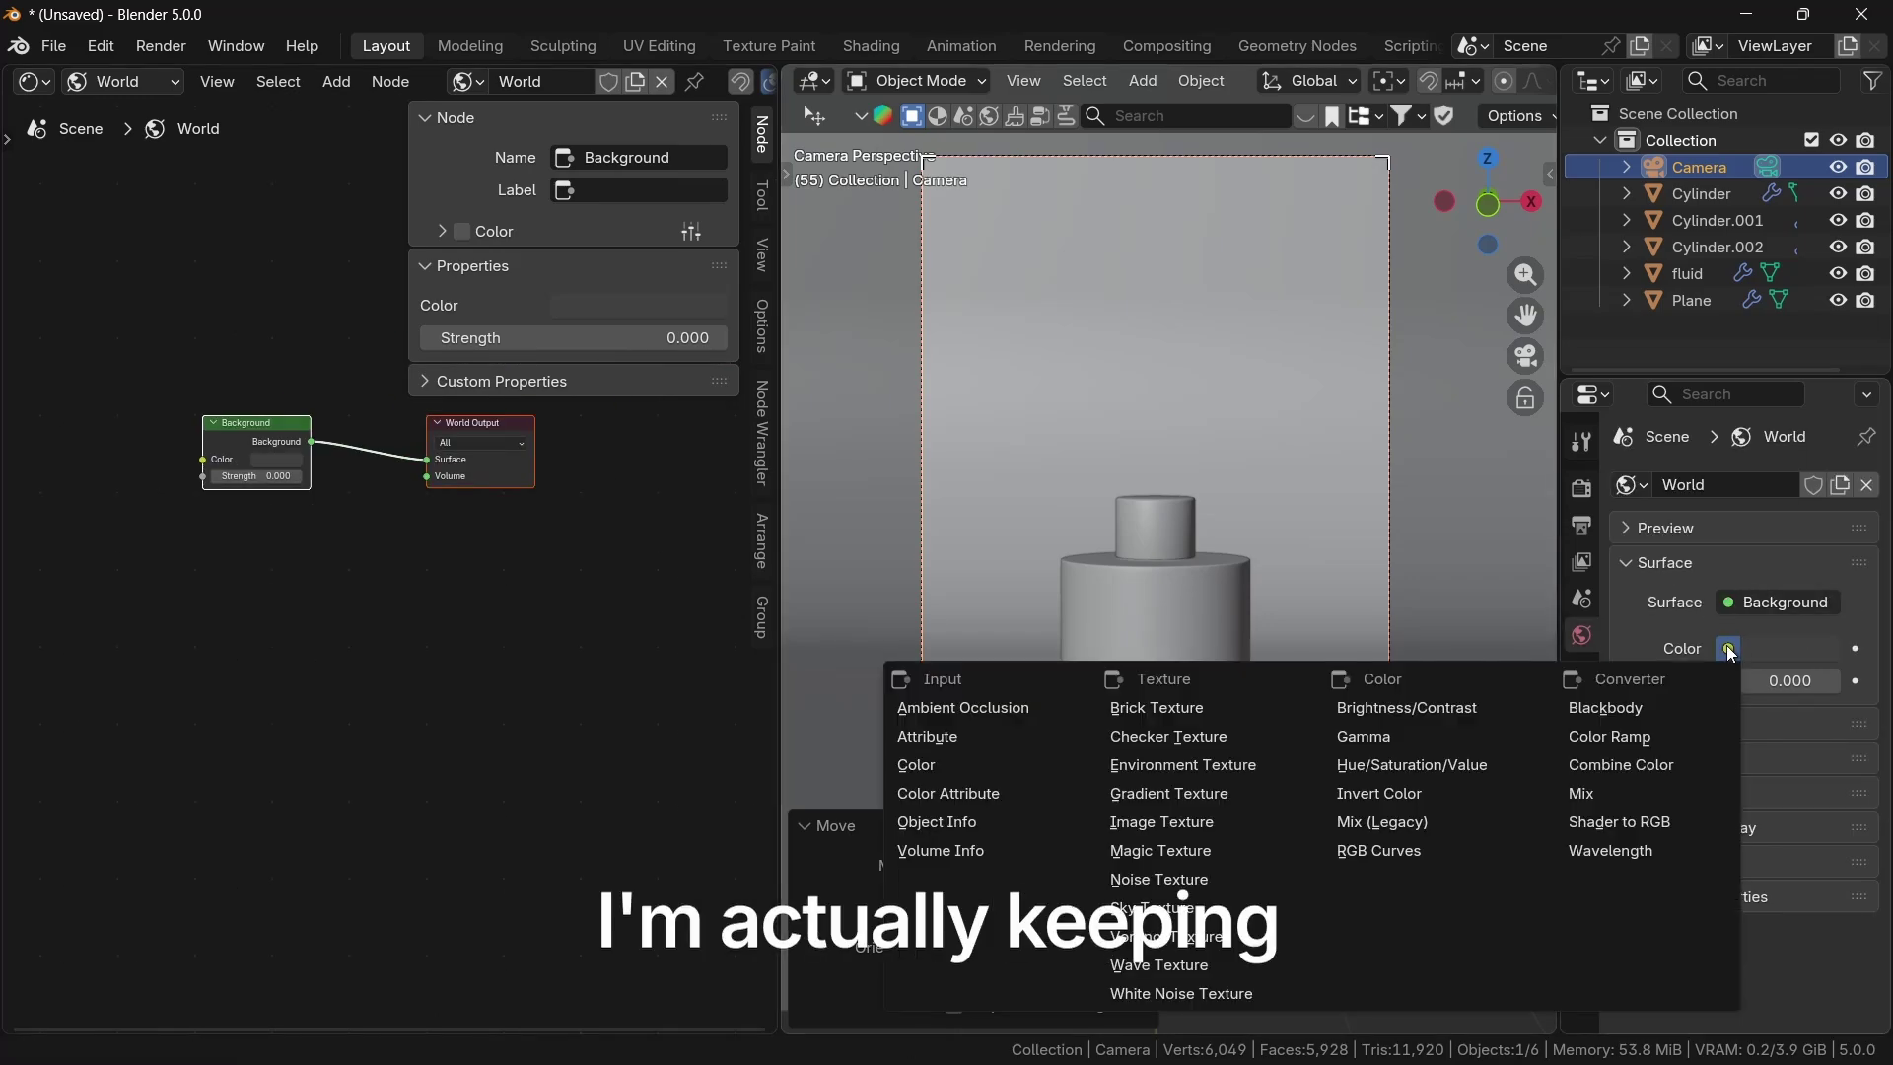
left_click(1180, 767)
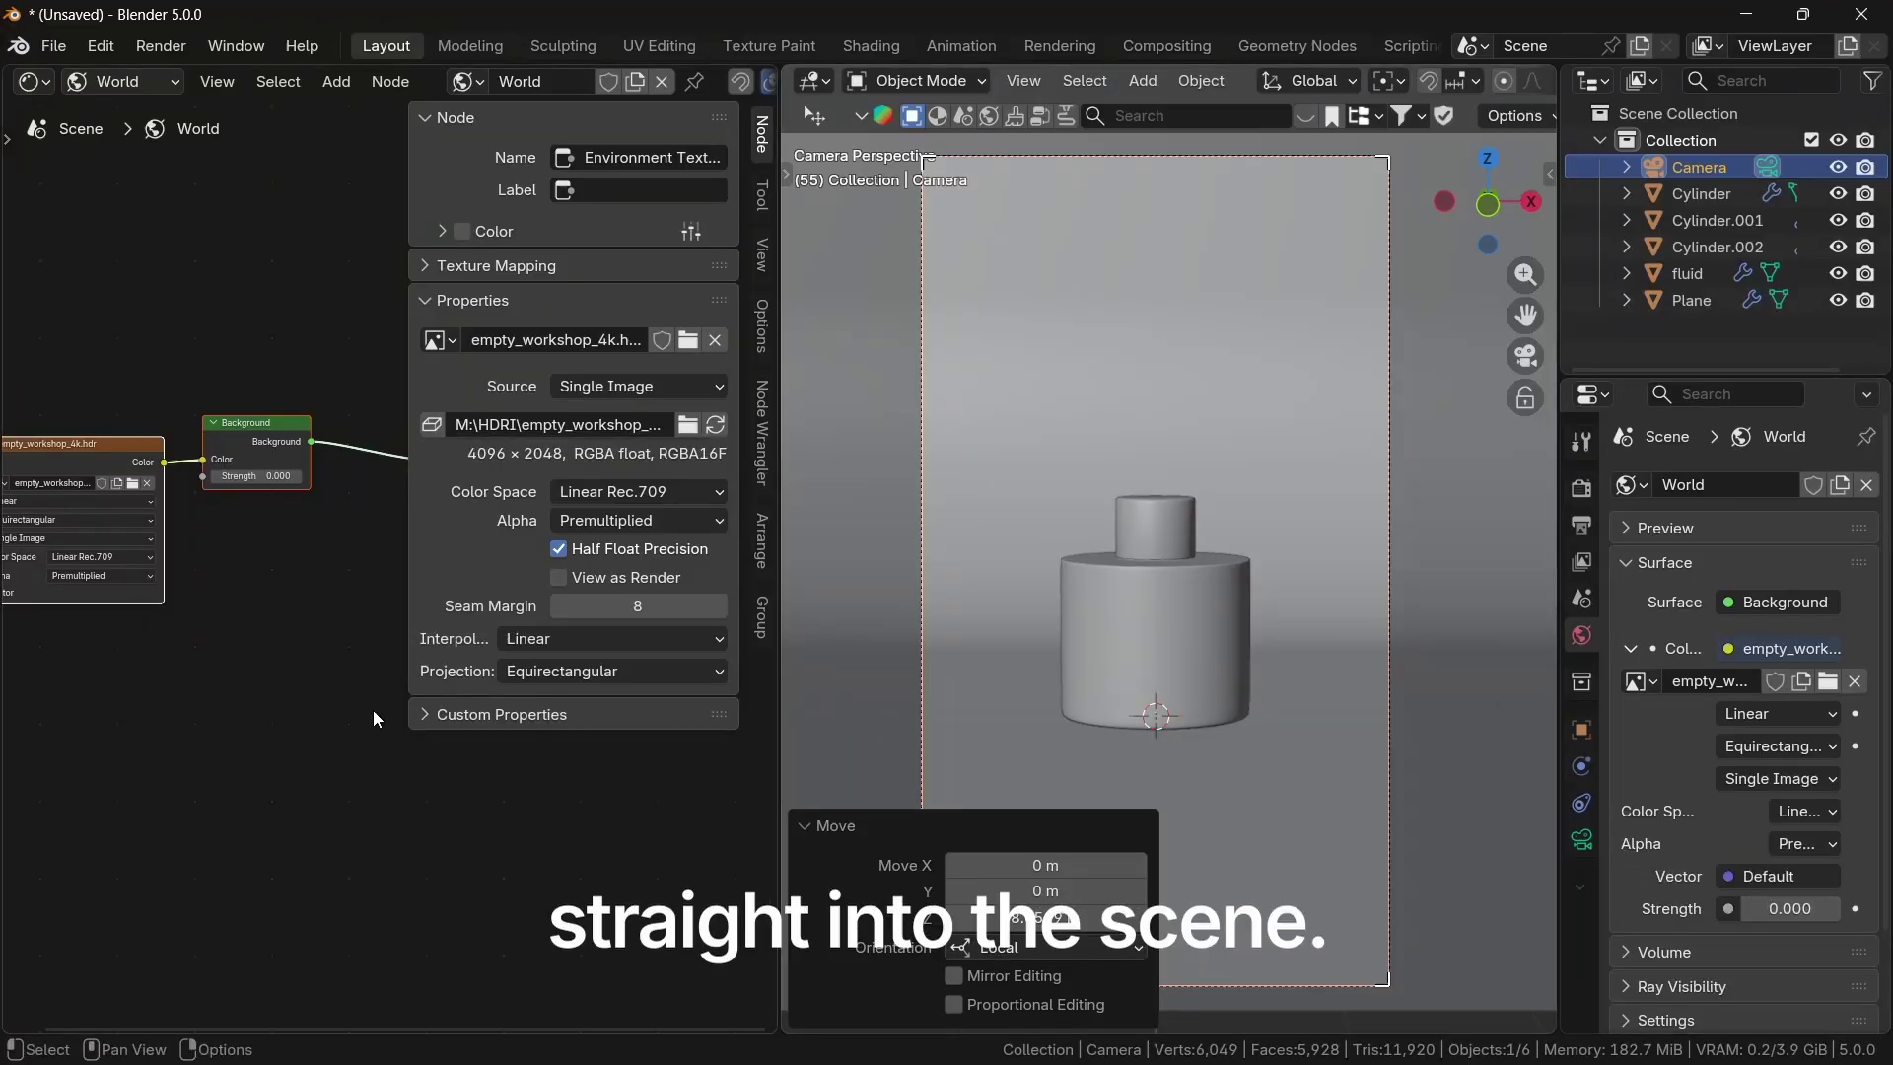
key("n")
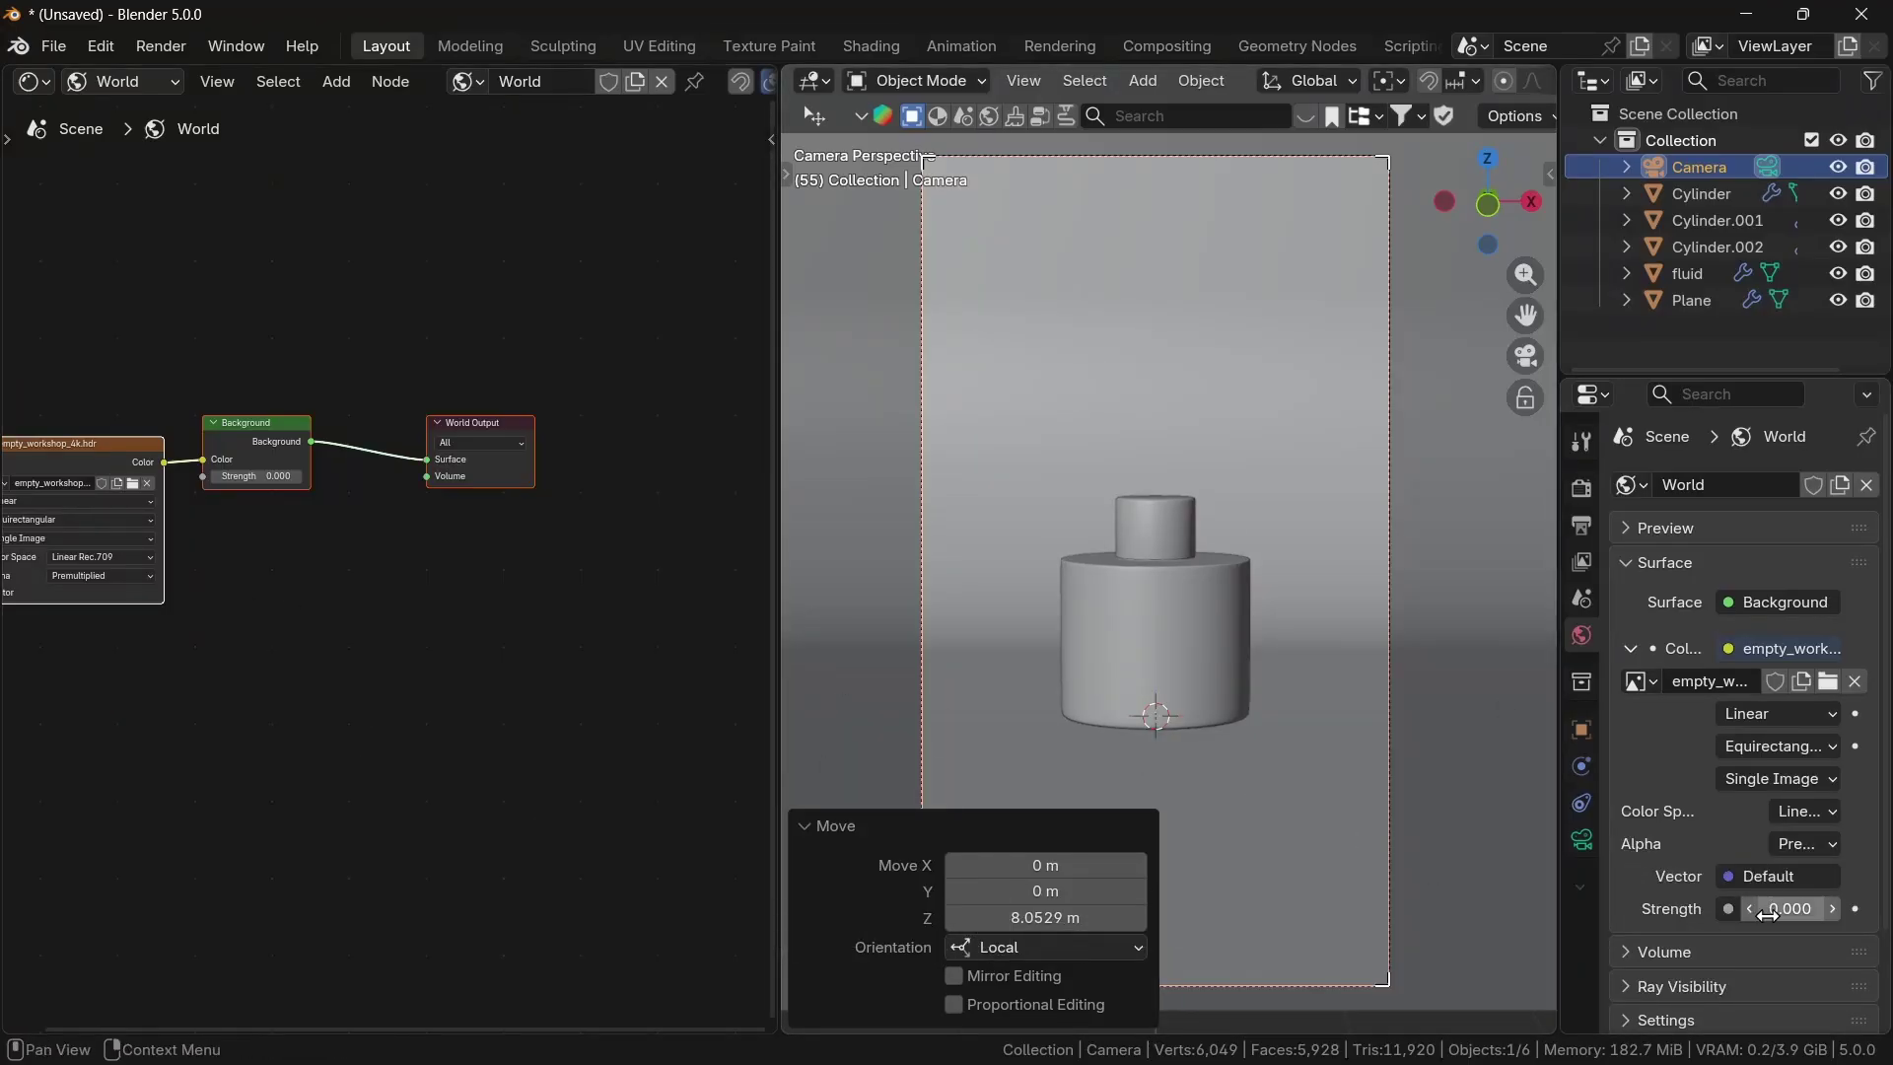
key("Return")
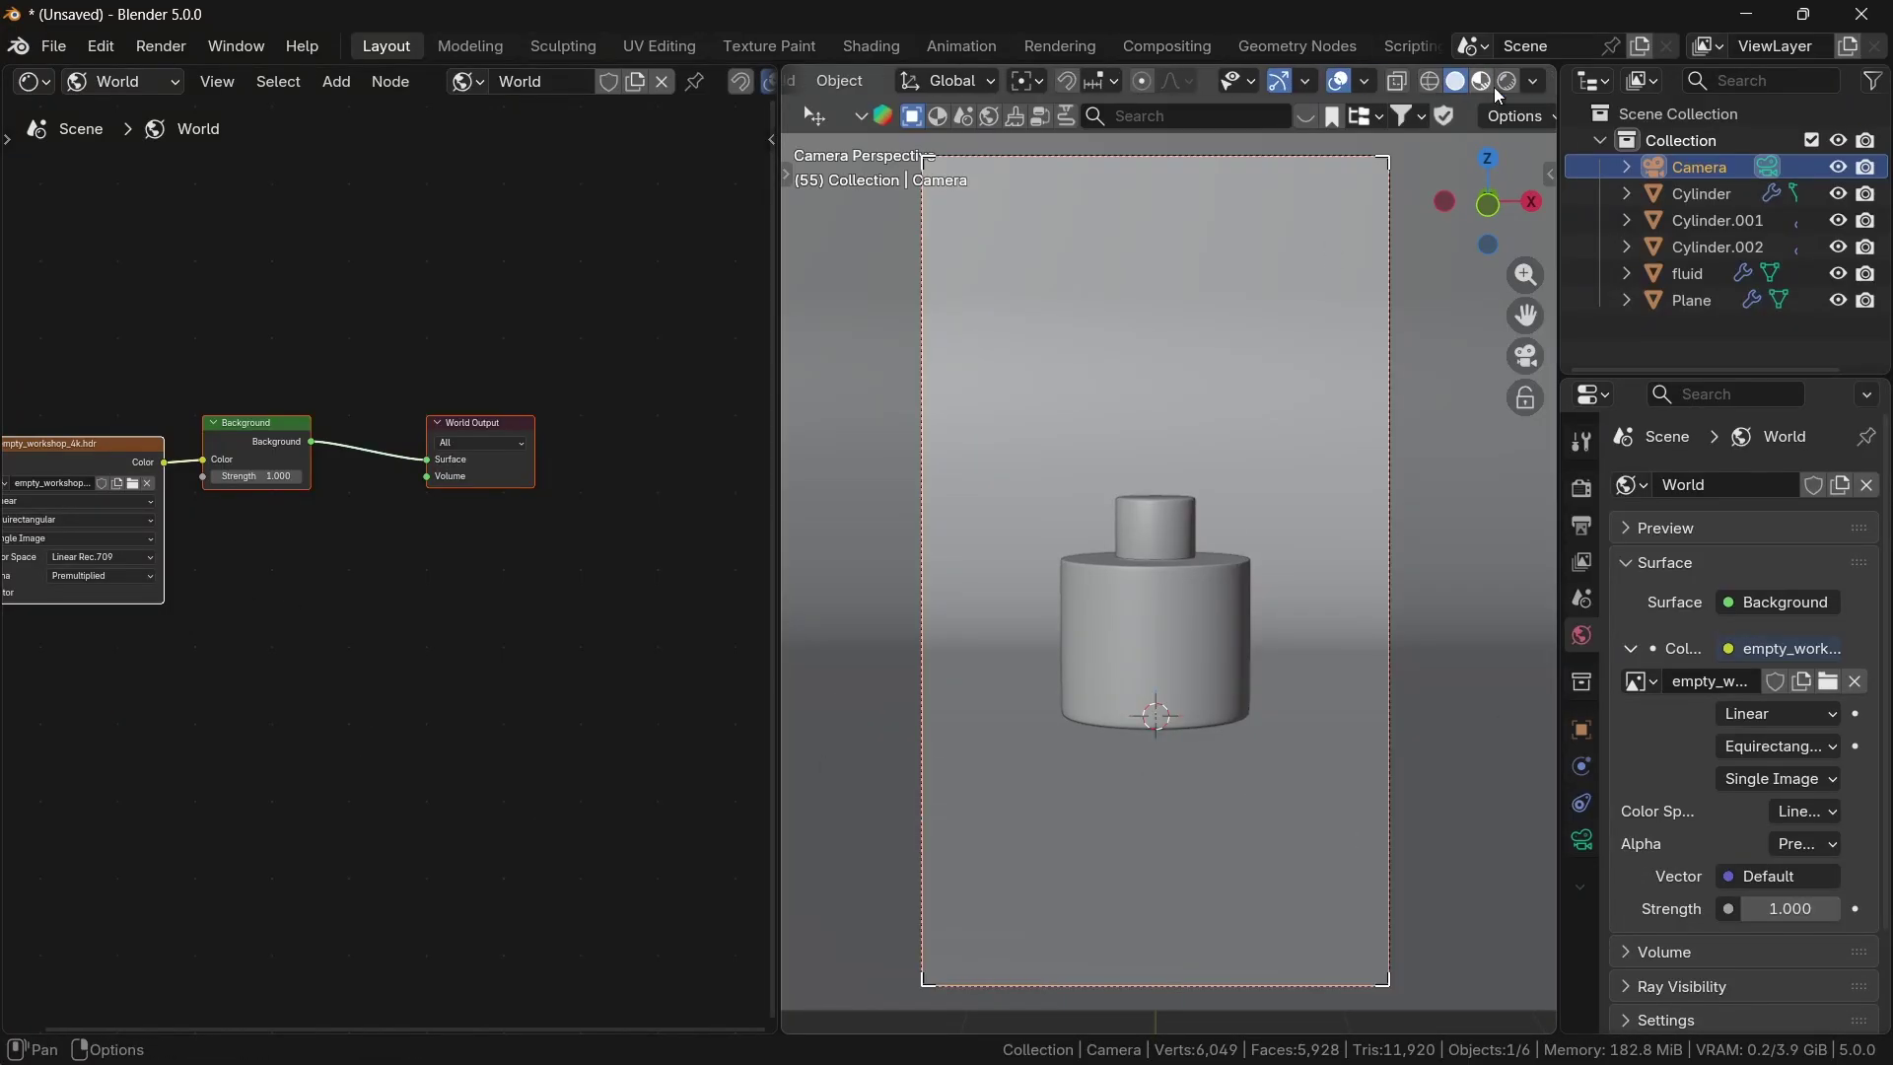
Step: Switch the camera viewport to Rendered shading and inspect the bottle under the HDRI lighting
key("z")
key("8")
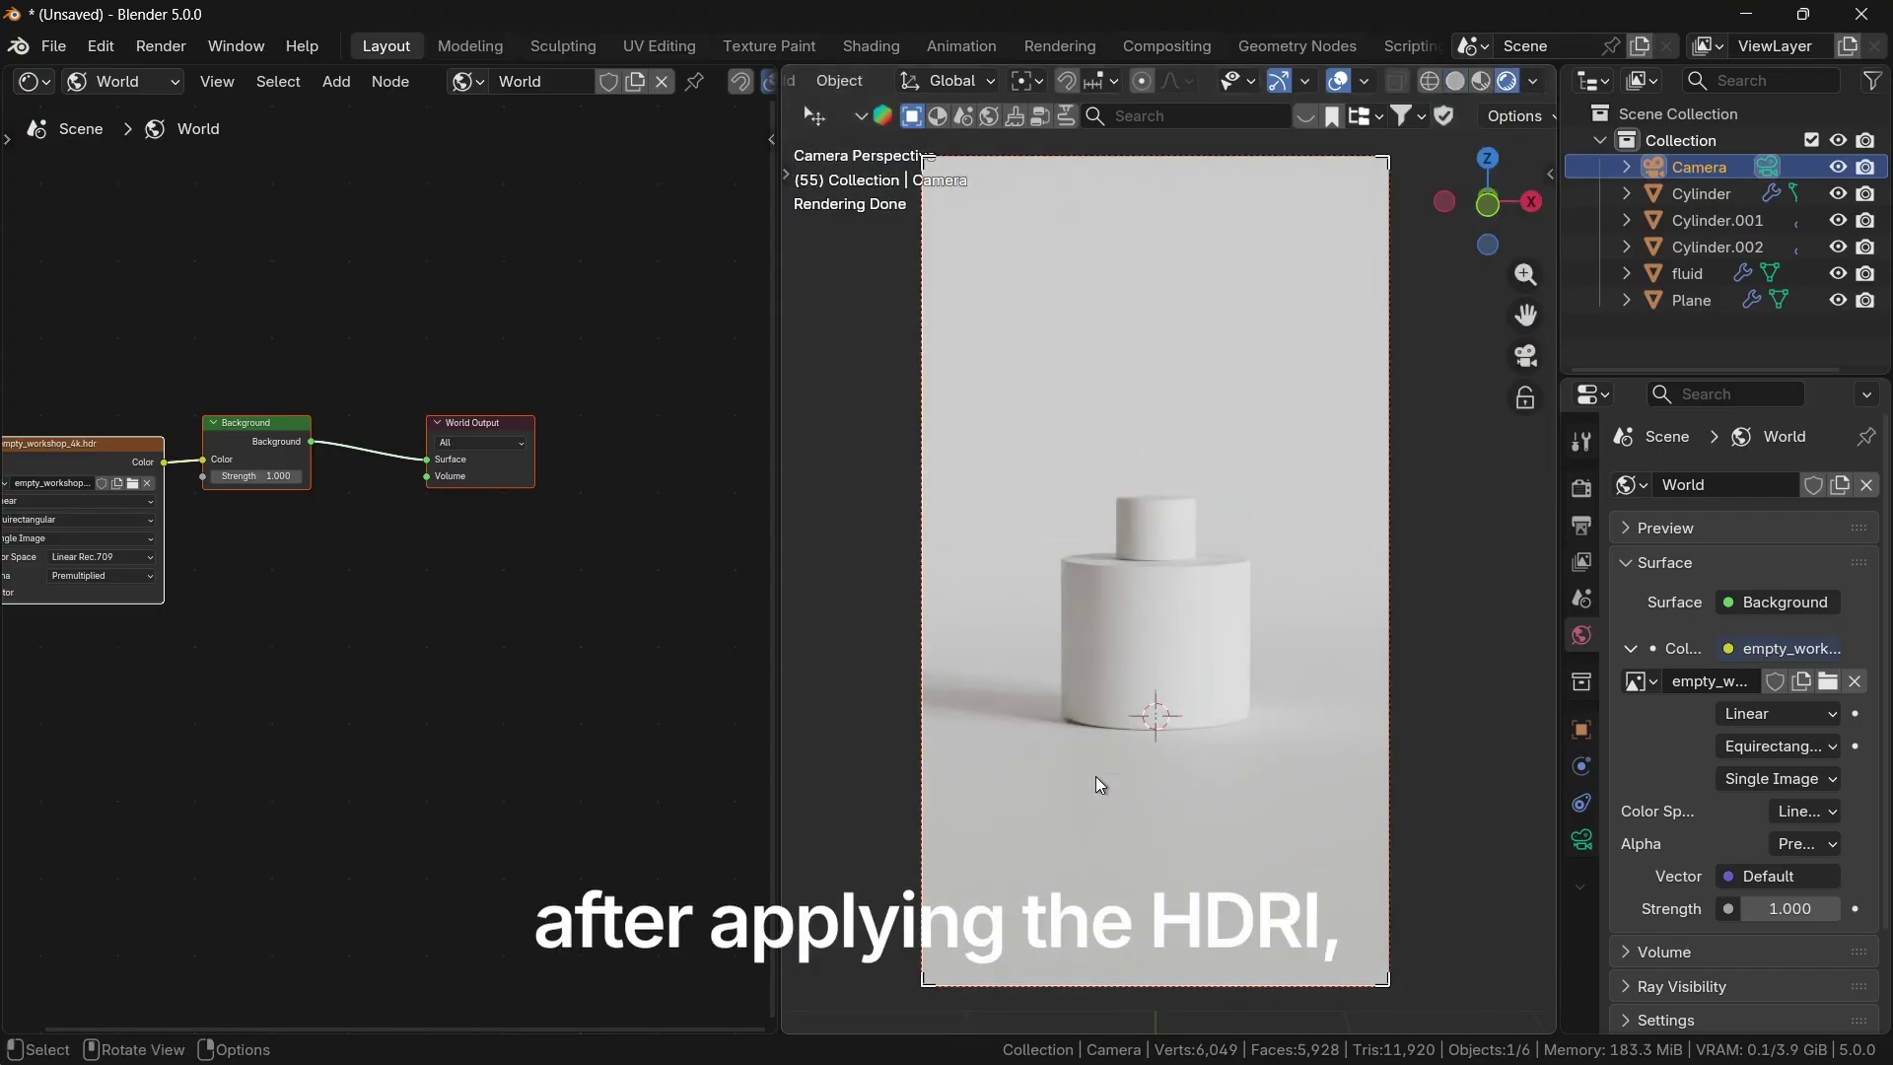
scroll(1121, 748, "up", 3)
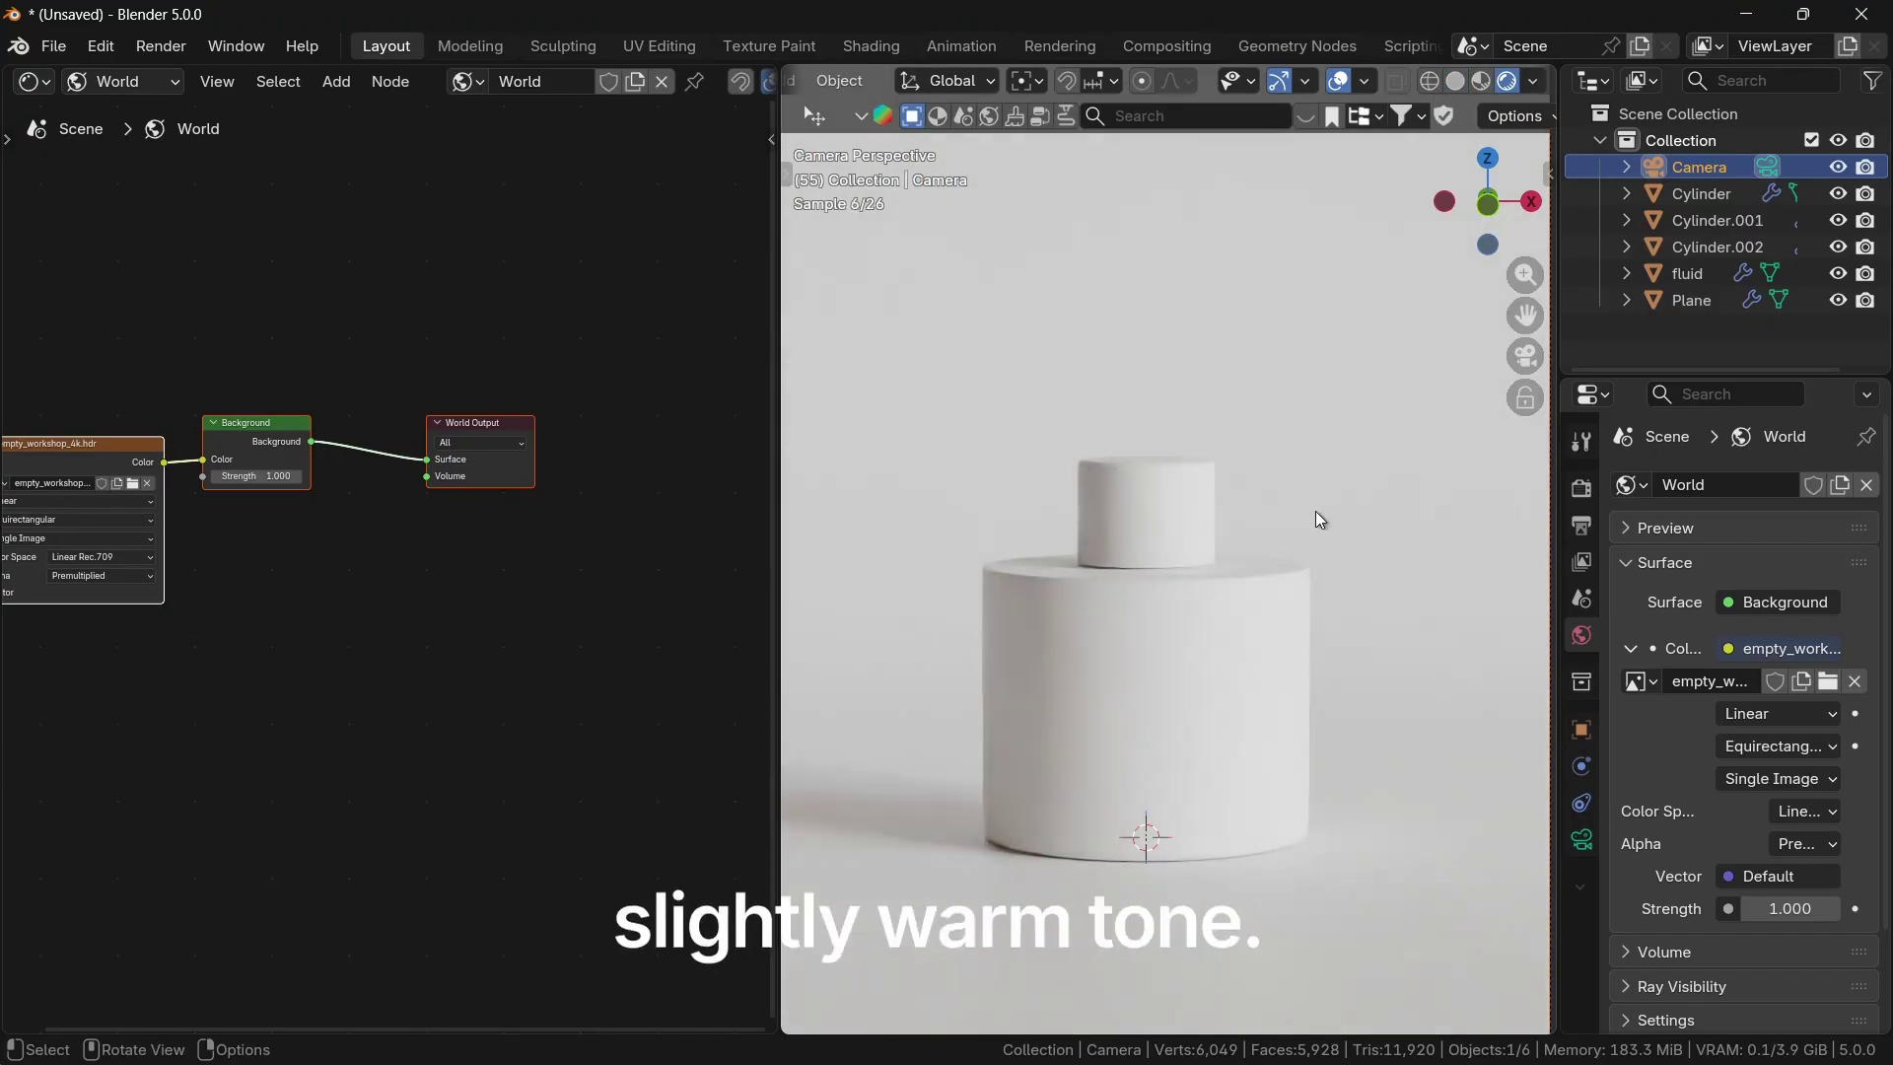
scroll(290, 600, "down", 2)
Step: Insert a Hue/Saturation/Value node between the environment texture and Background, and set its saturation to 0
middle_click_drag(135, 744, 462, 731)
key("shift+a")
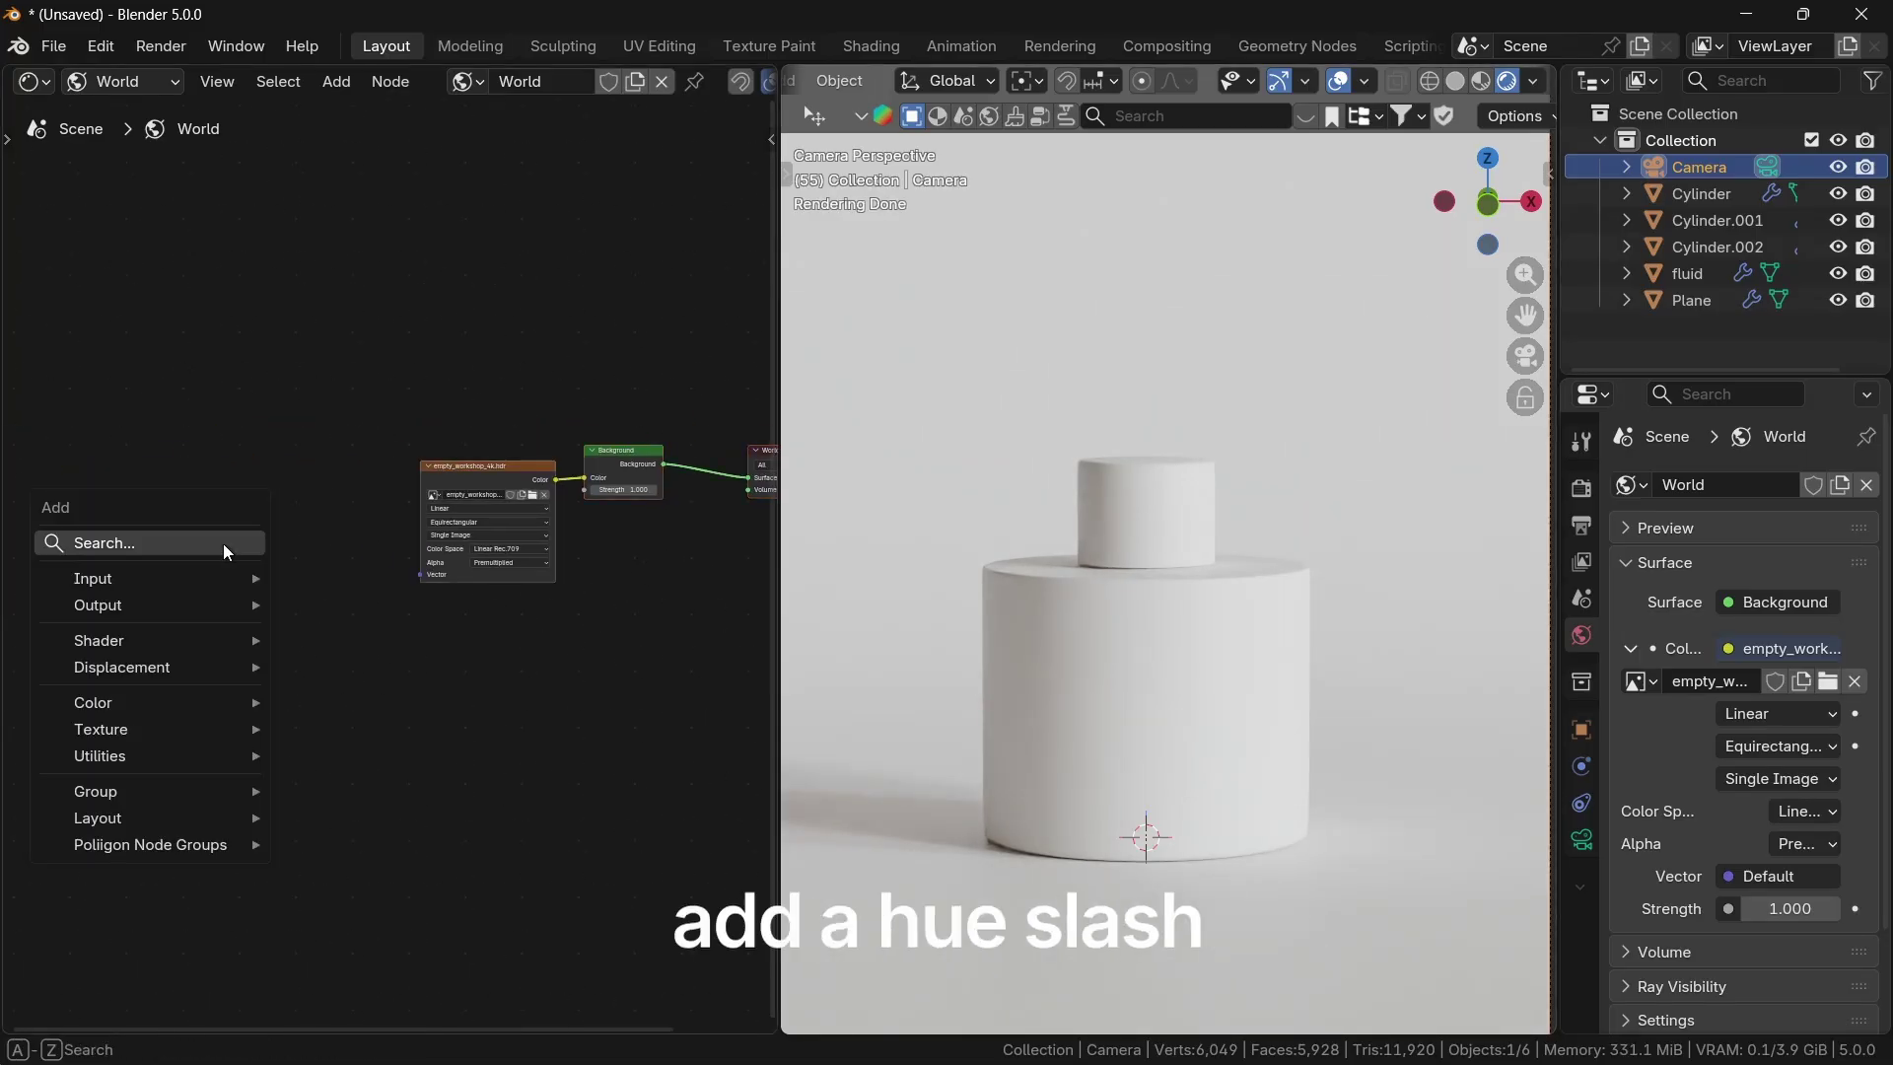
type("hues")
key("Return")
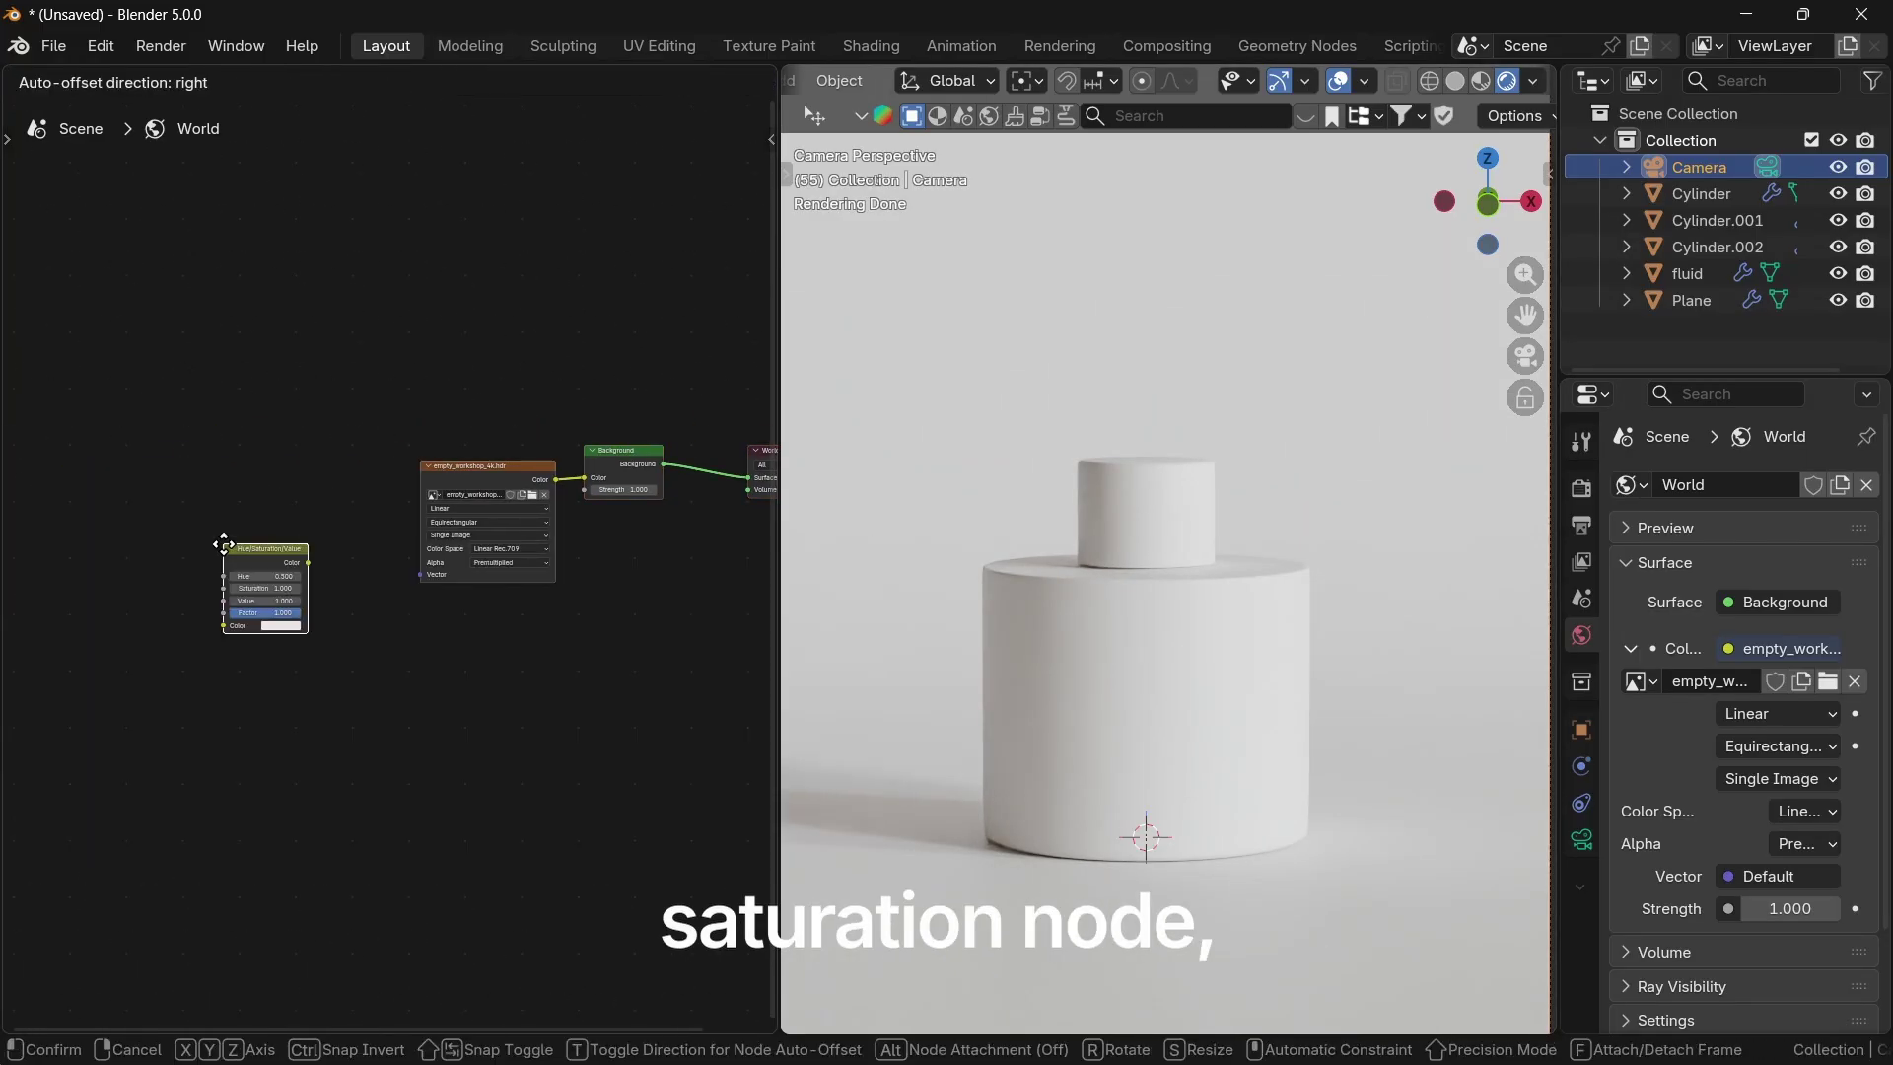
left_click(606, 458)
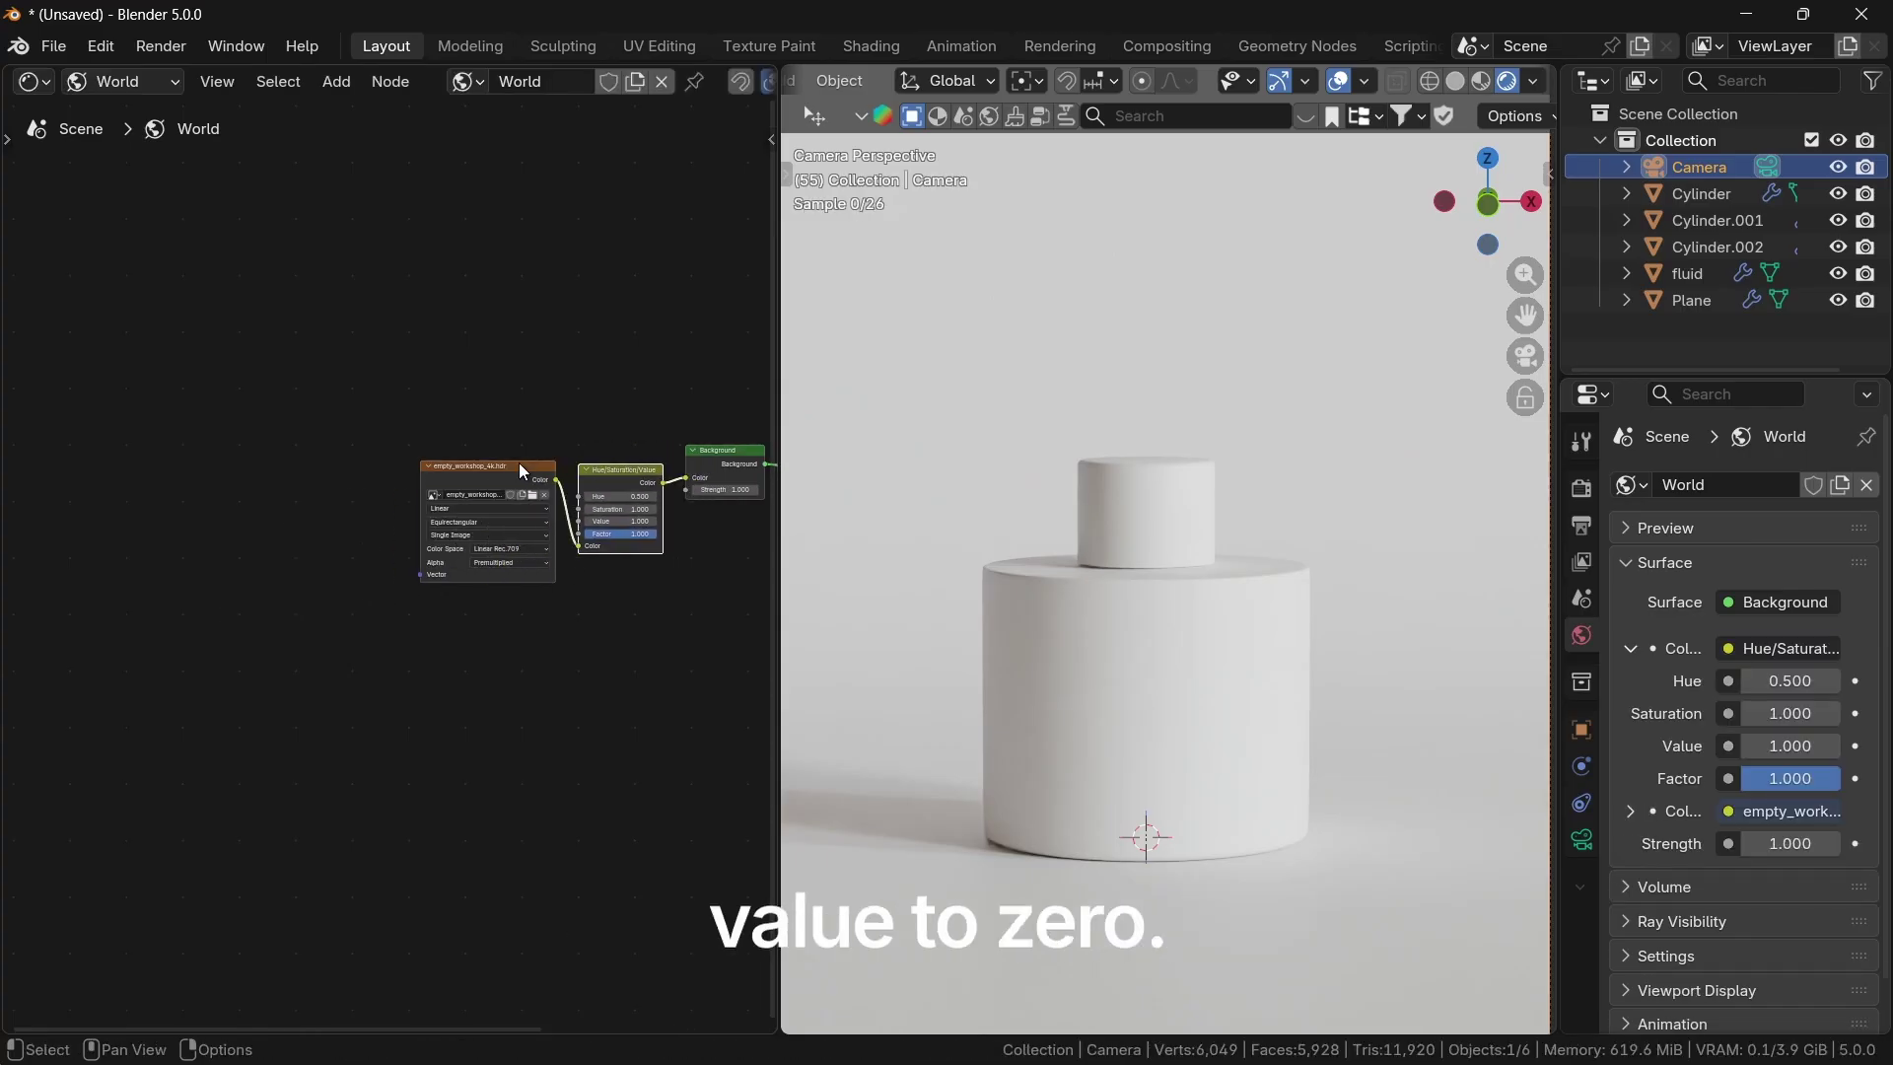
left_click_drag(642, 507, 552, 509)
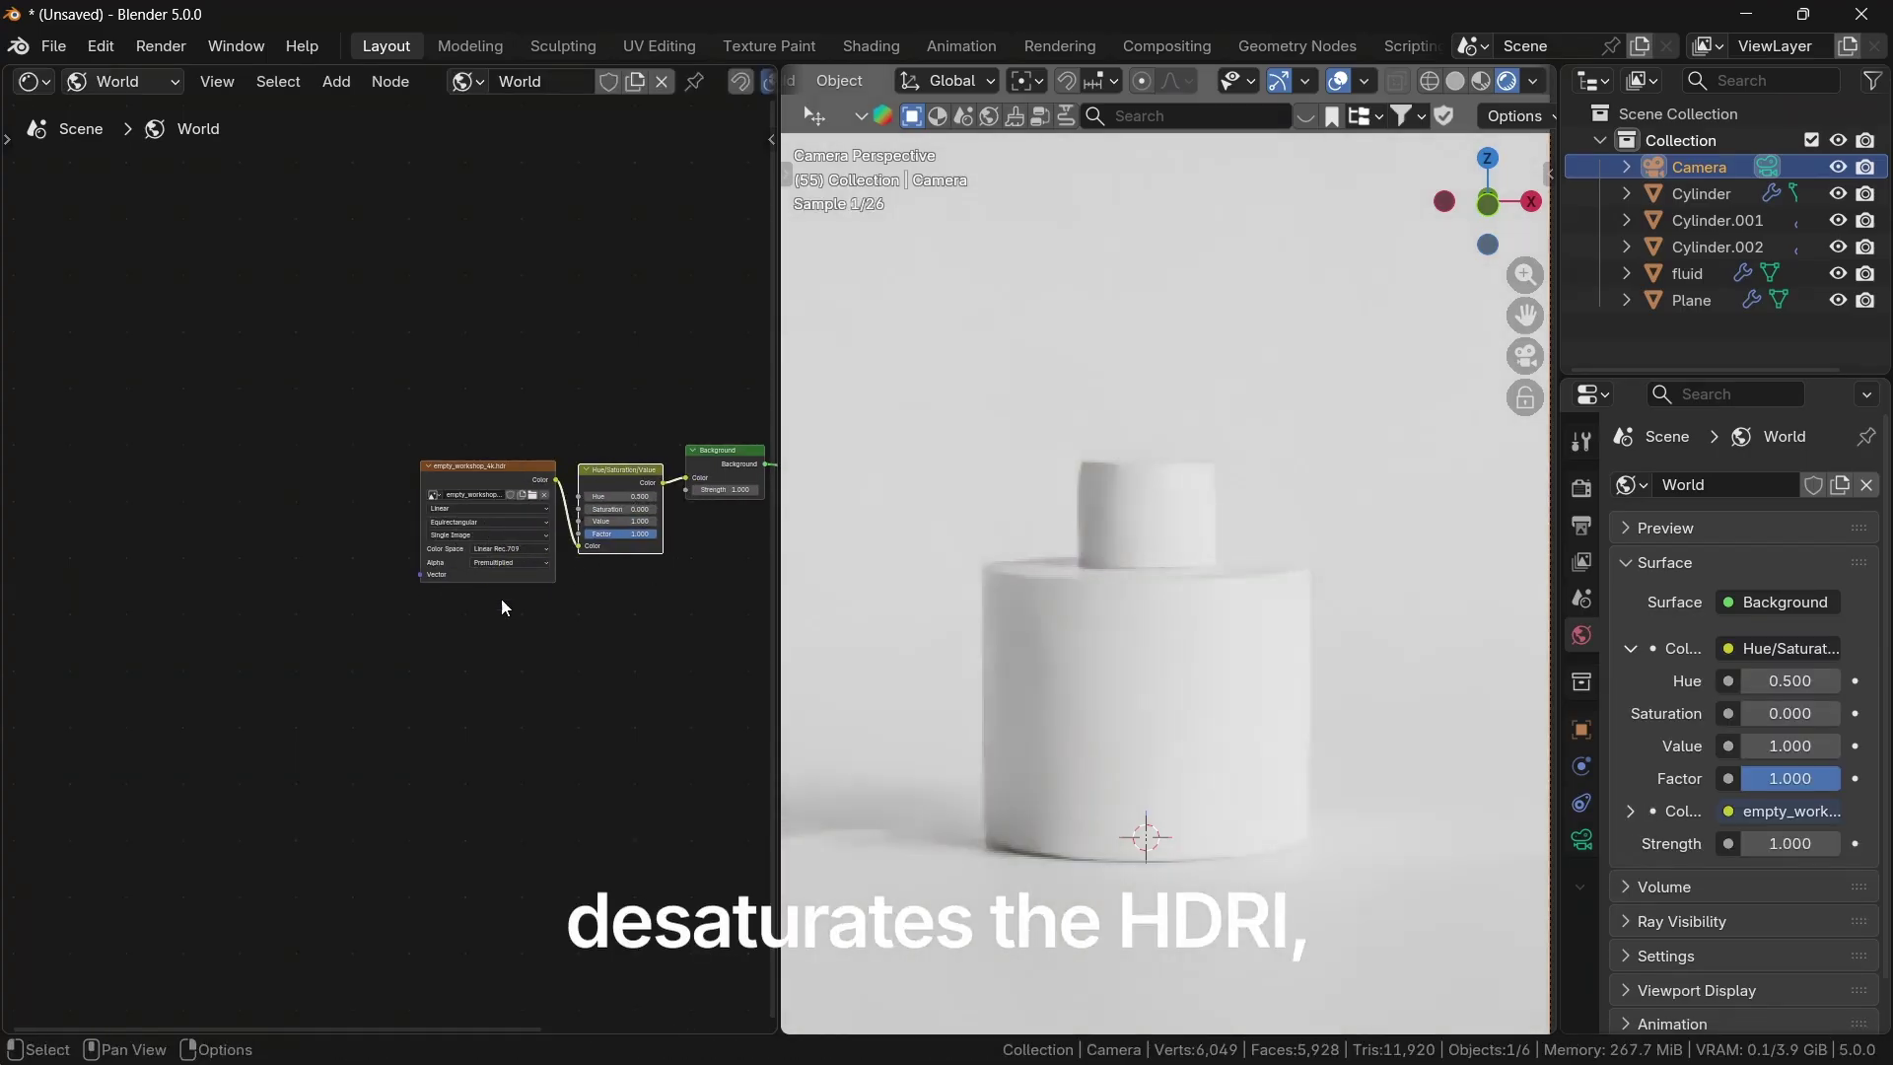
Step: Switch the Shader Editor to Object shaders and create a new material for the bottle body
scroll(1114, 633, "down", 5)
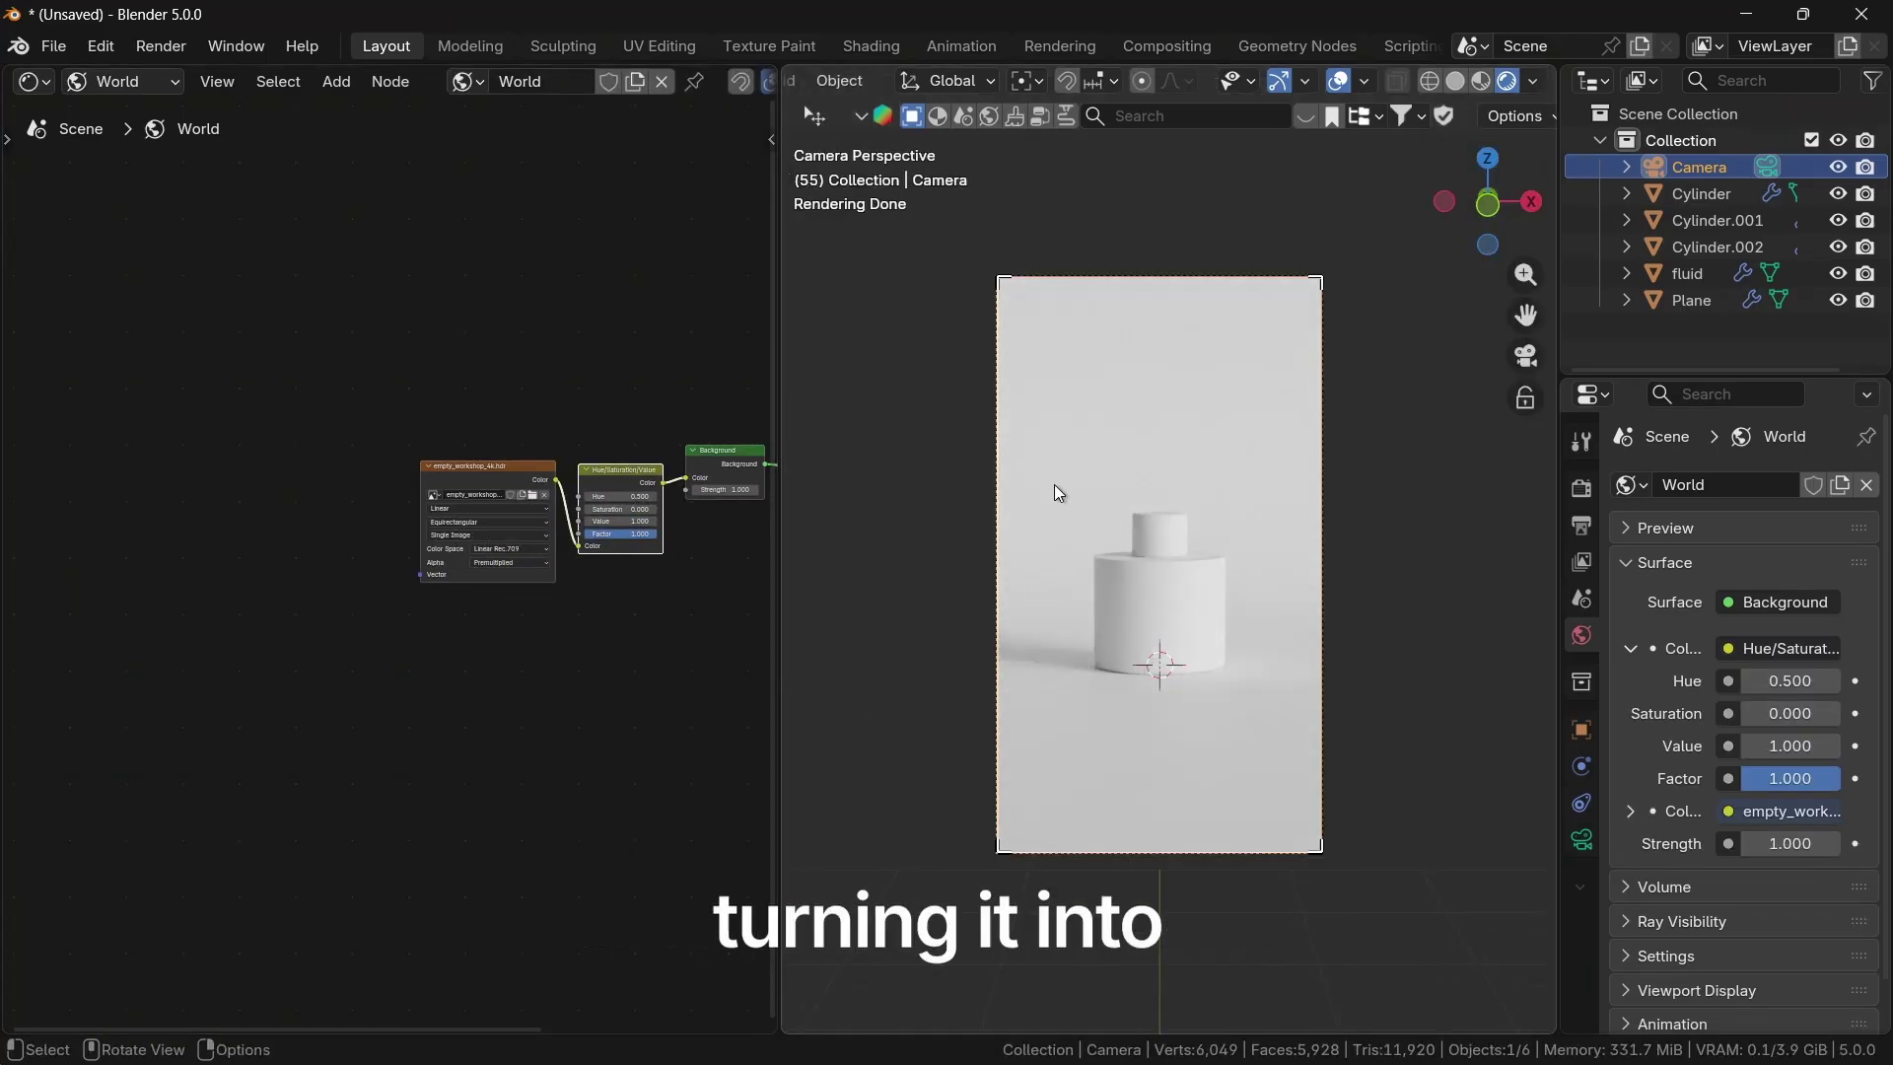
left_click(1447, 574)
scroll(1446, 574, "up", 2)
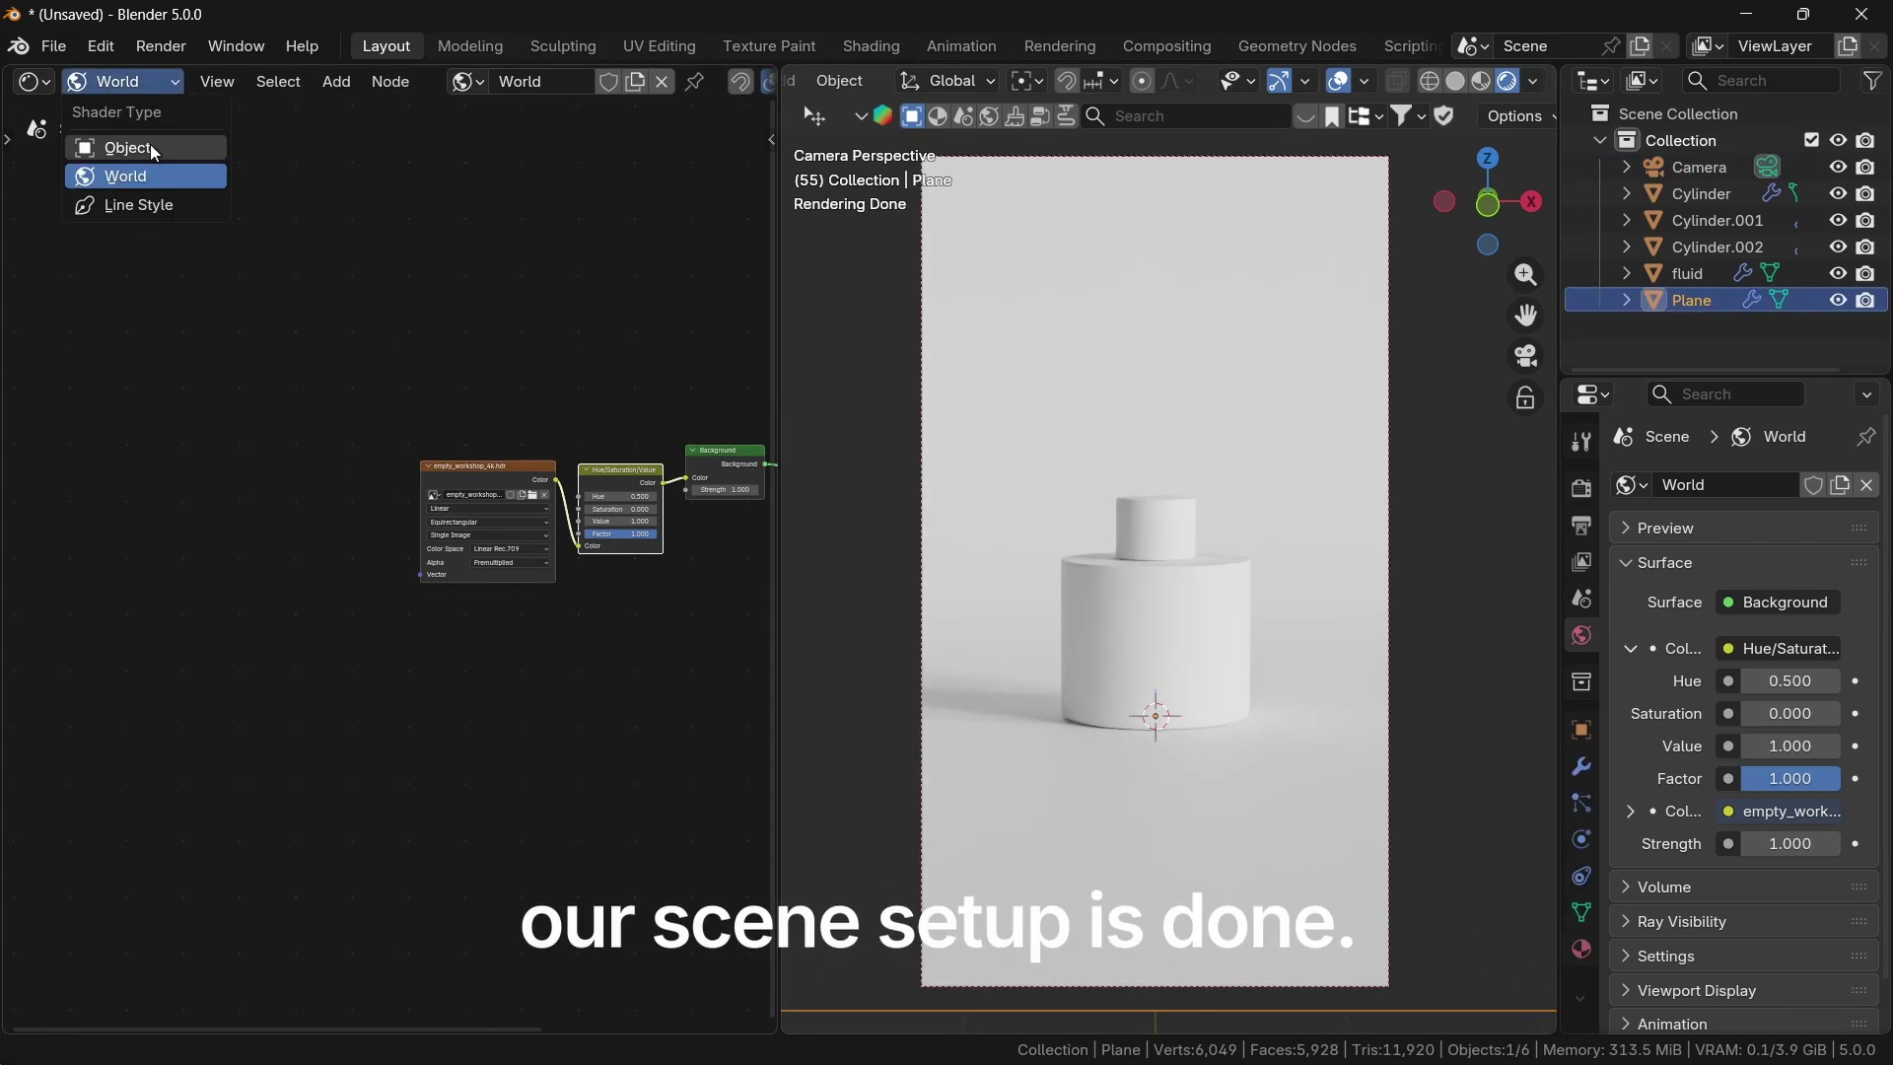
left_click(147, 147)
left_click(1097, 610)
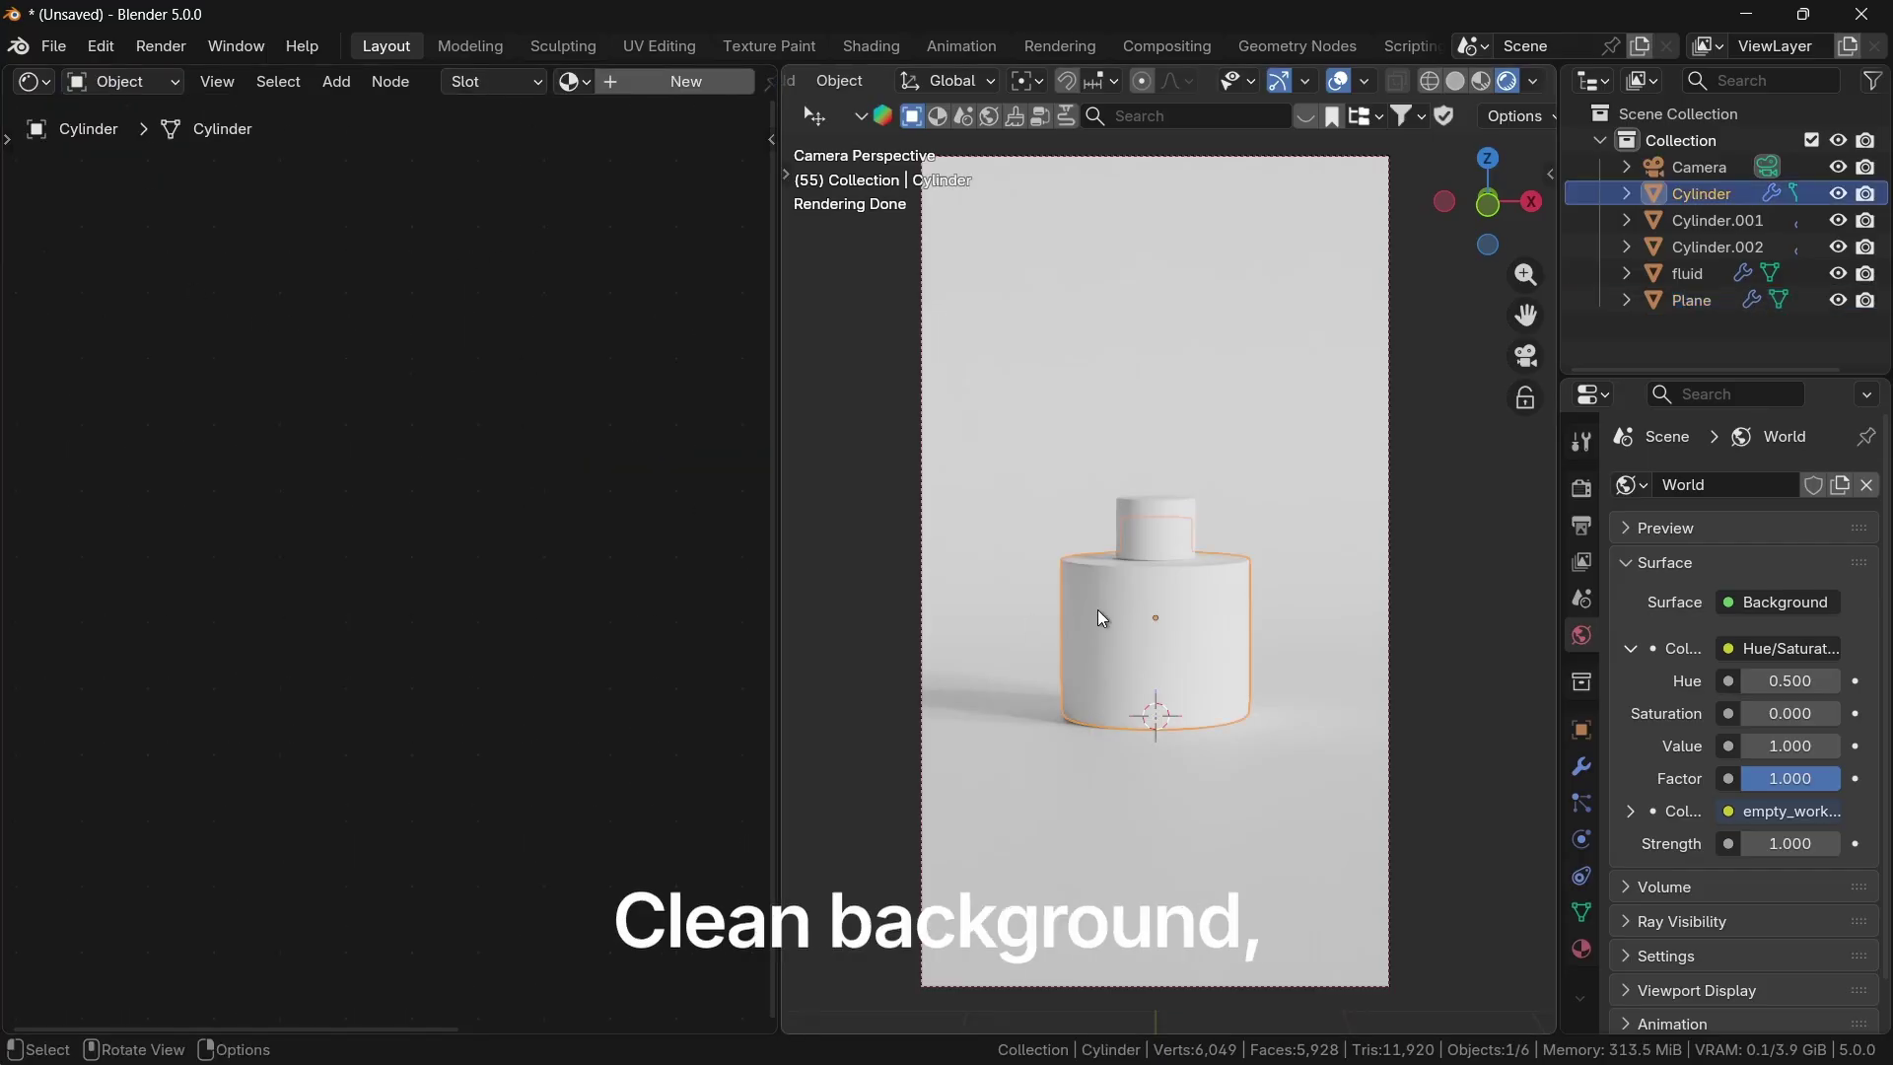
left_click(629, 87)
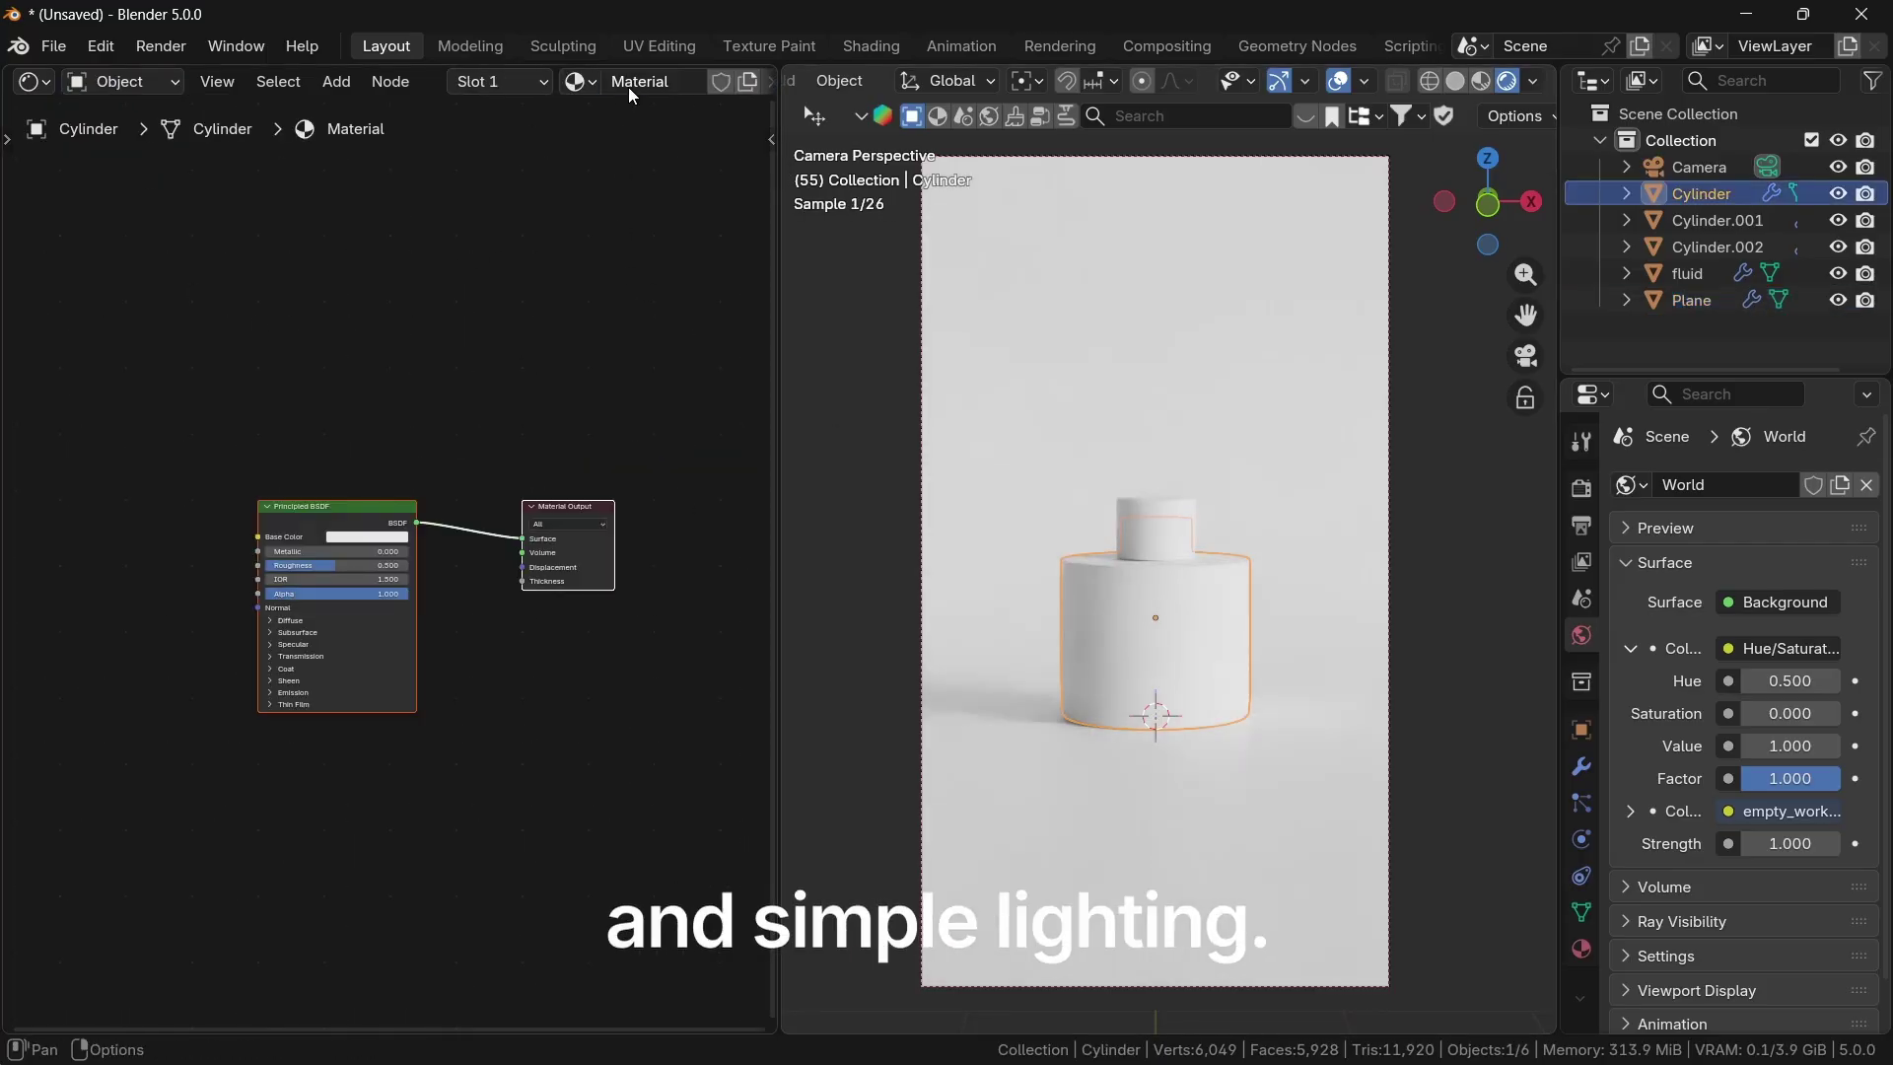
Step: Rename the bottle body's material to outerbody and create a new material named cap for the bottle cap
double_click(631, 87)
type("outerbody")
key("Return")
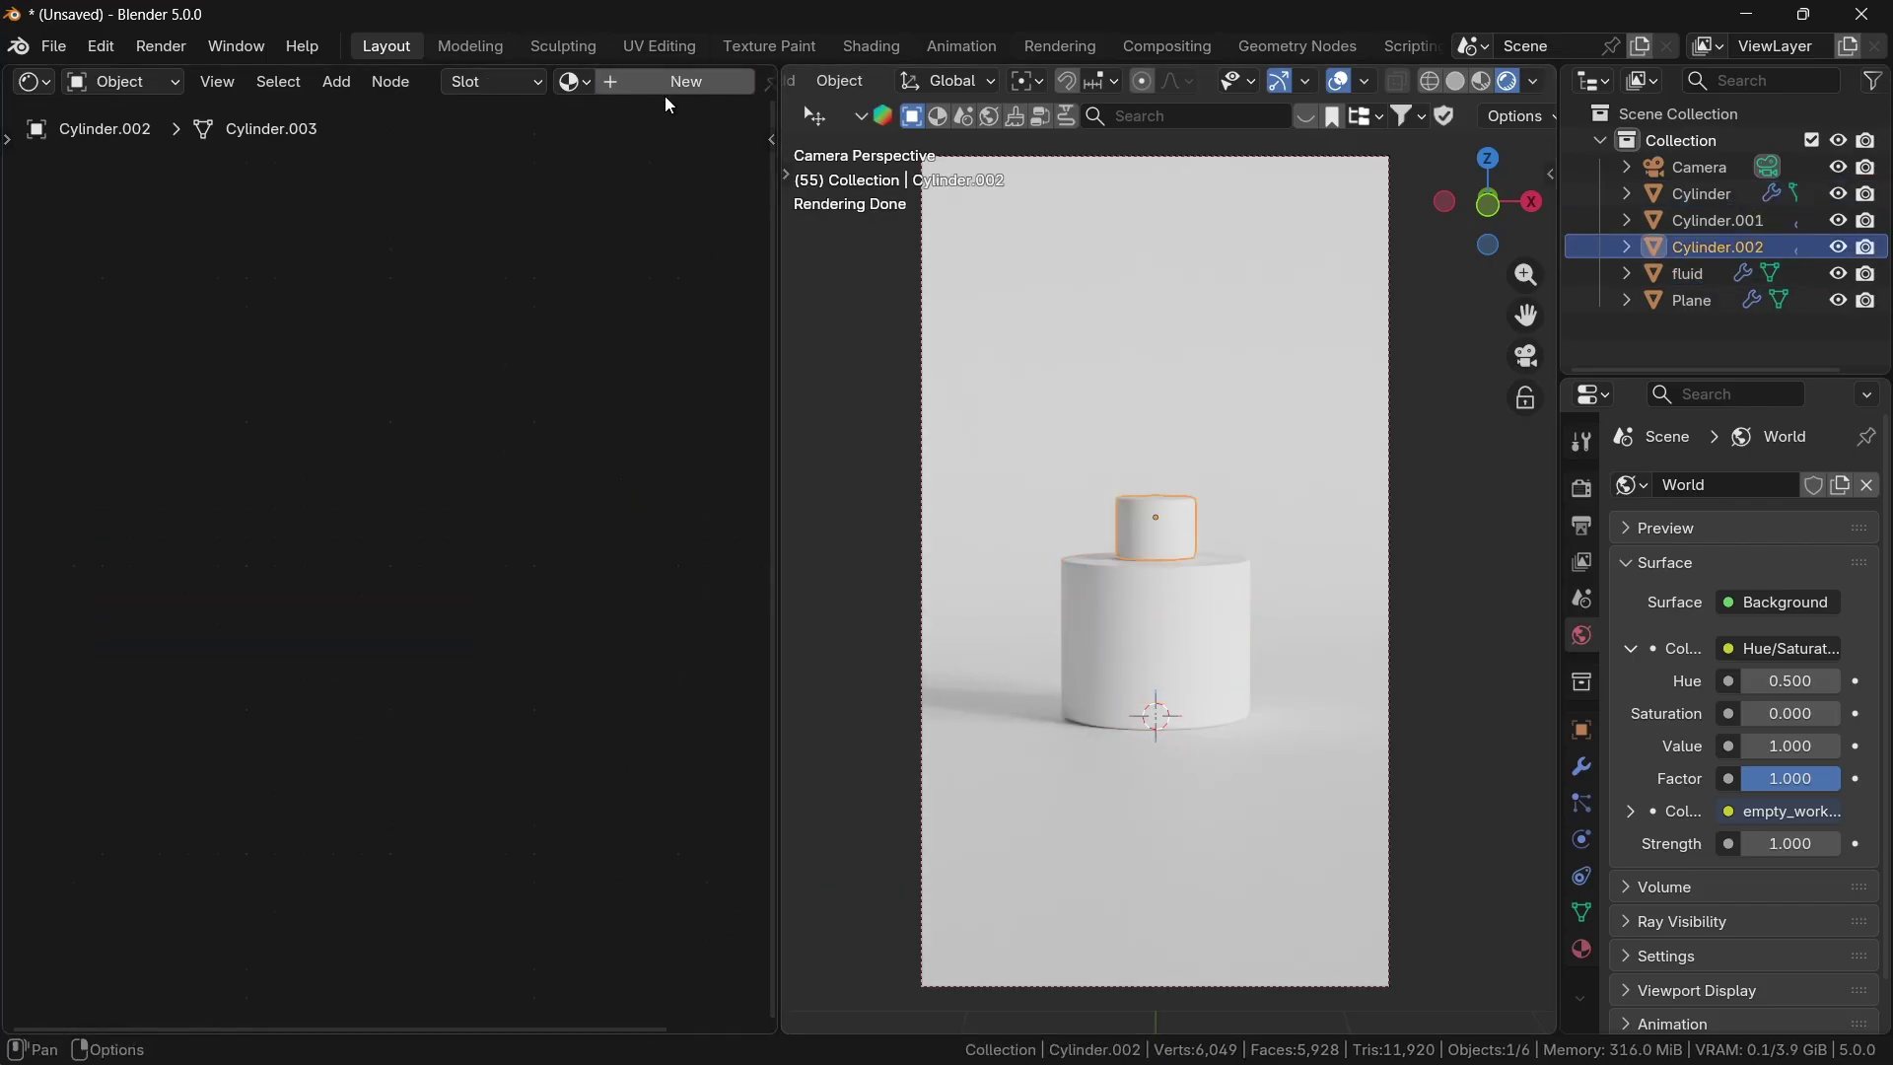
left_click(660, 83)
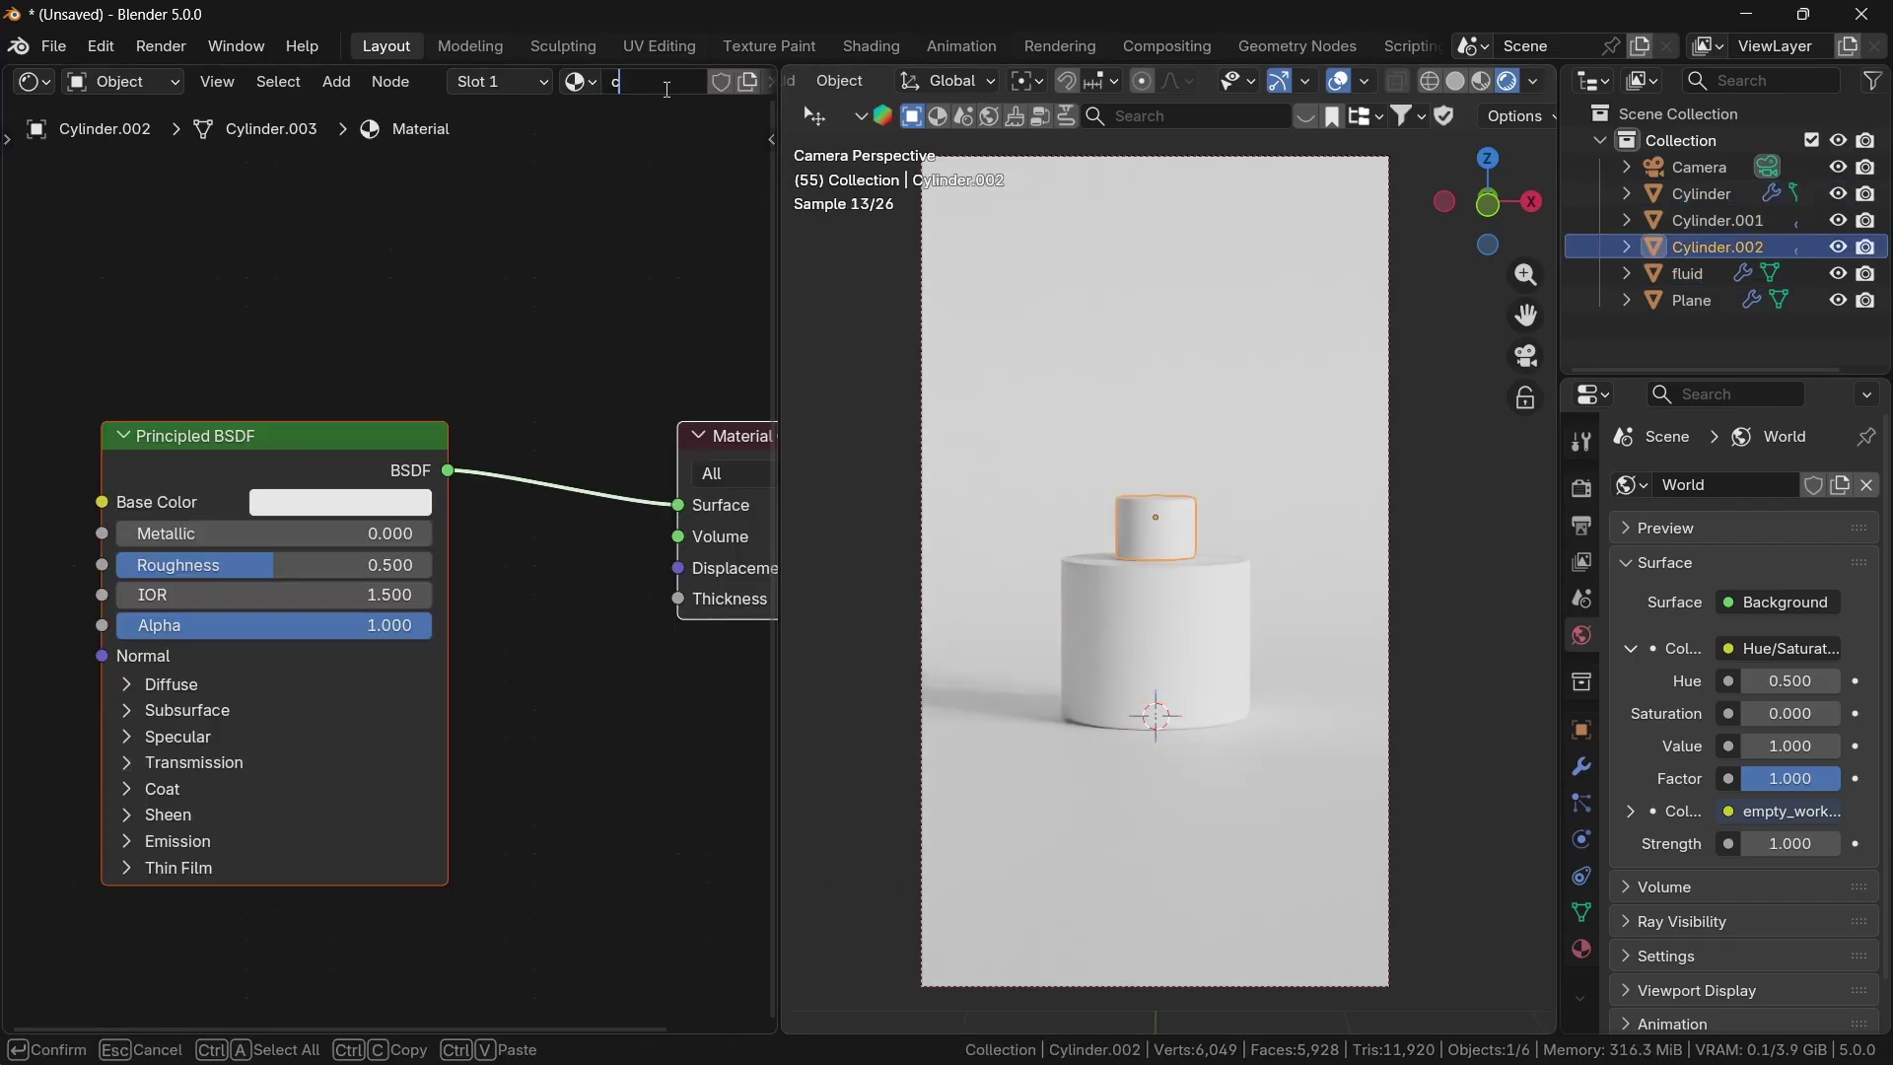
Step: Add a Glass BSDF node to the outerbody material and connect it to the Material Output surface in place of the Principled BSDF
scroll(591, 592, "up", 3)
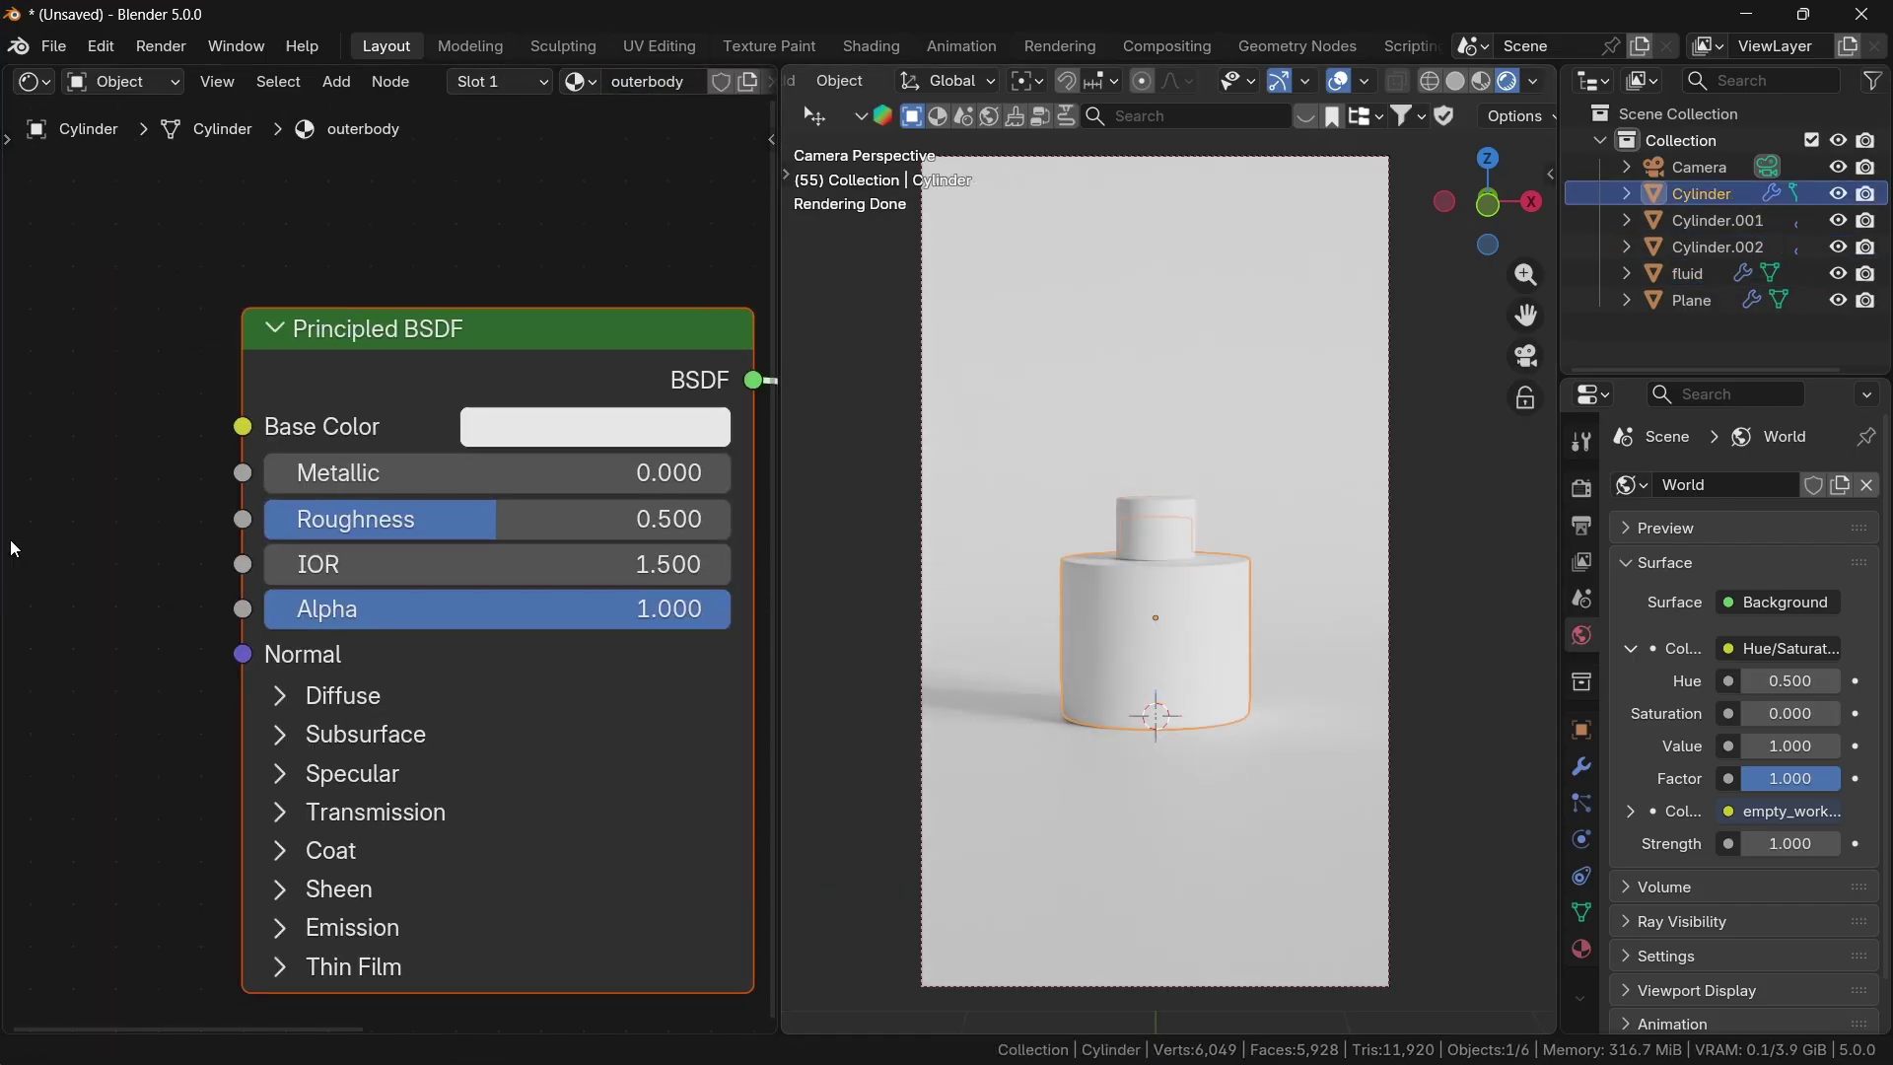
scroll(152, 535, "down", 3)
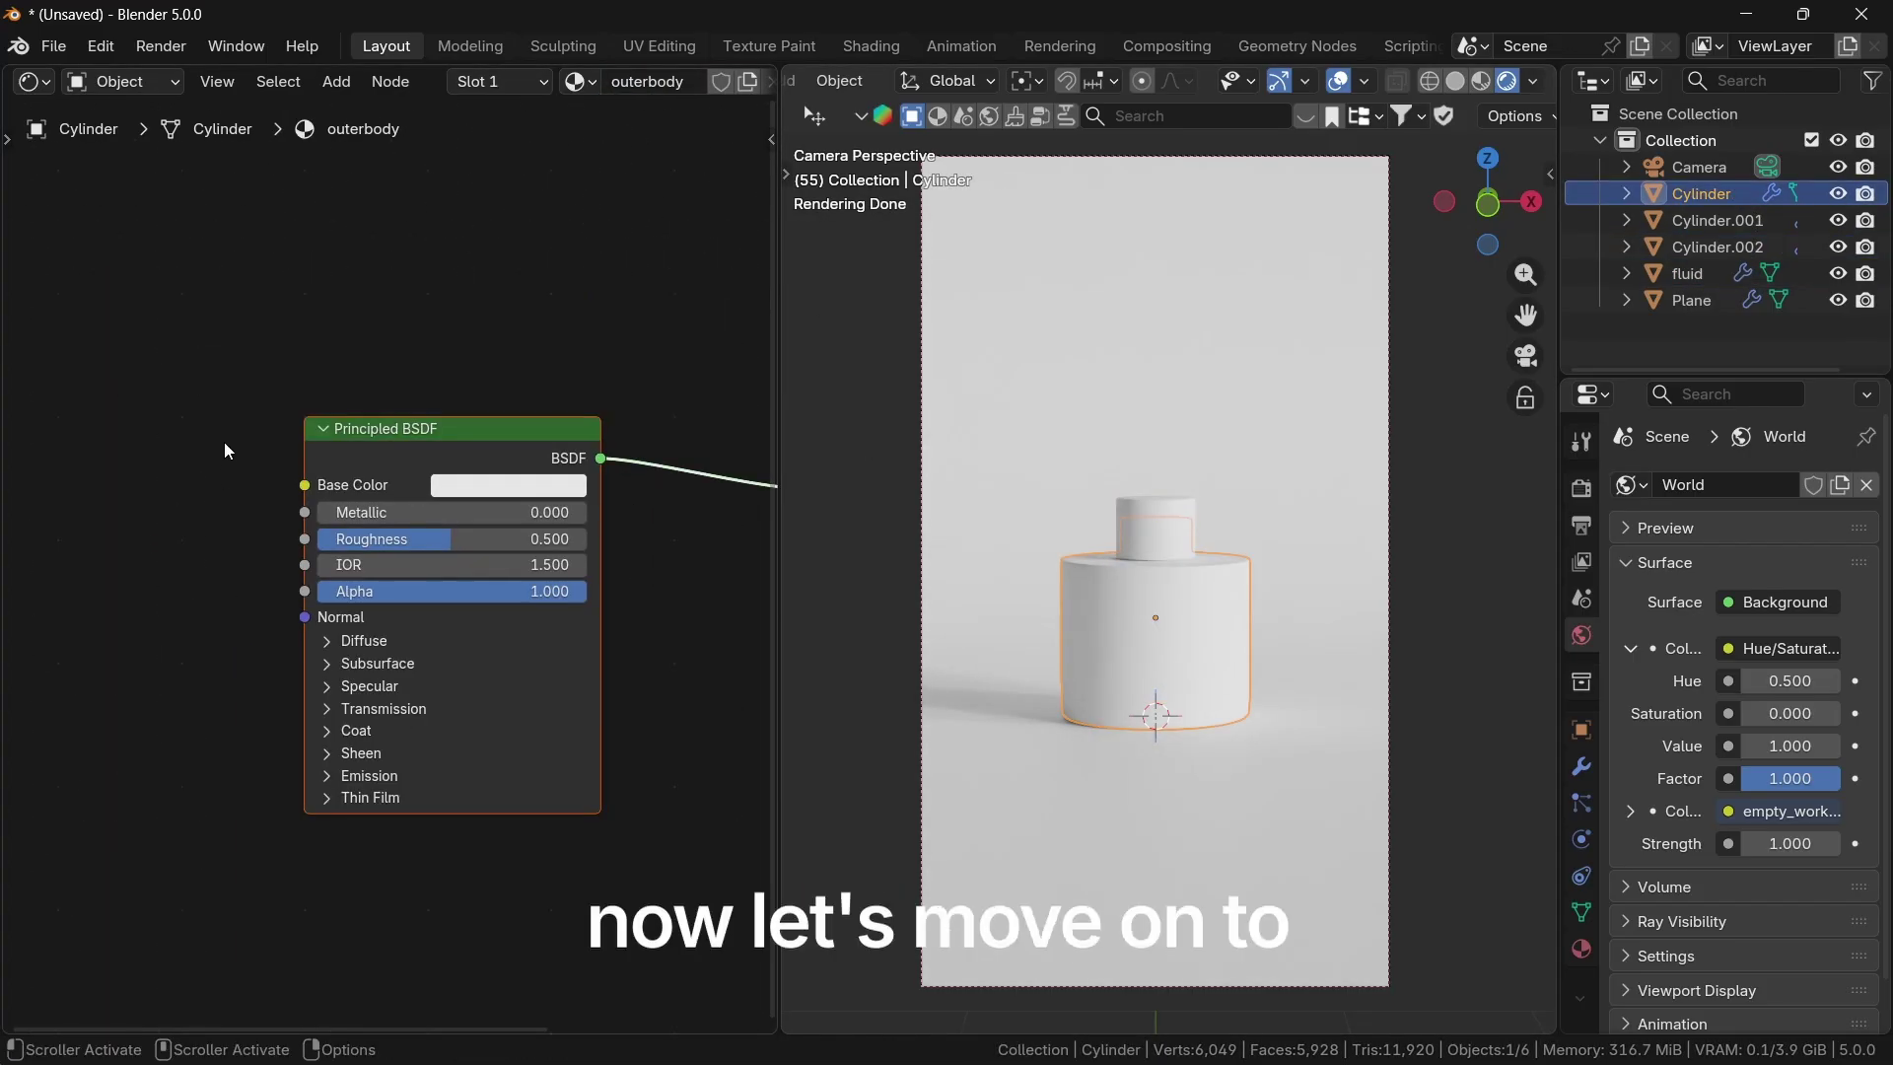
key("shift+a")
type("g;las")
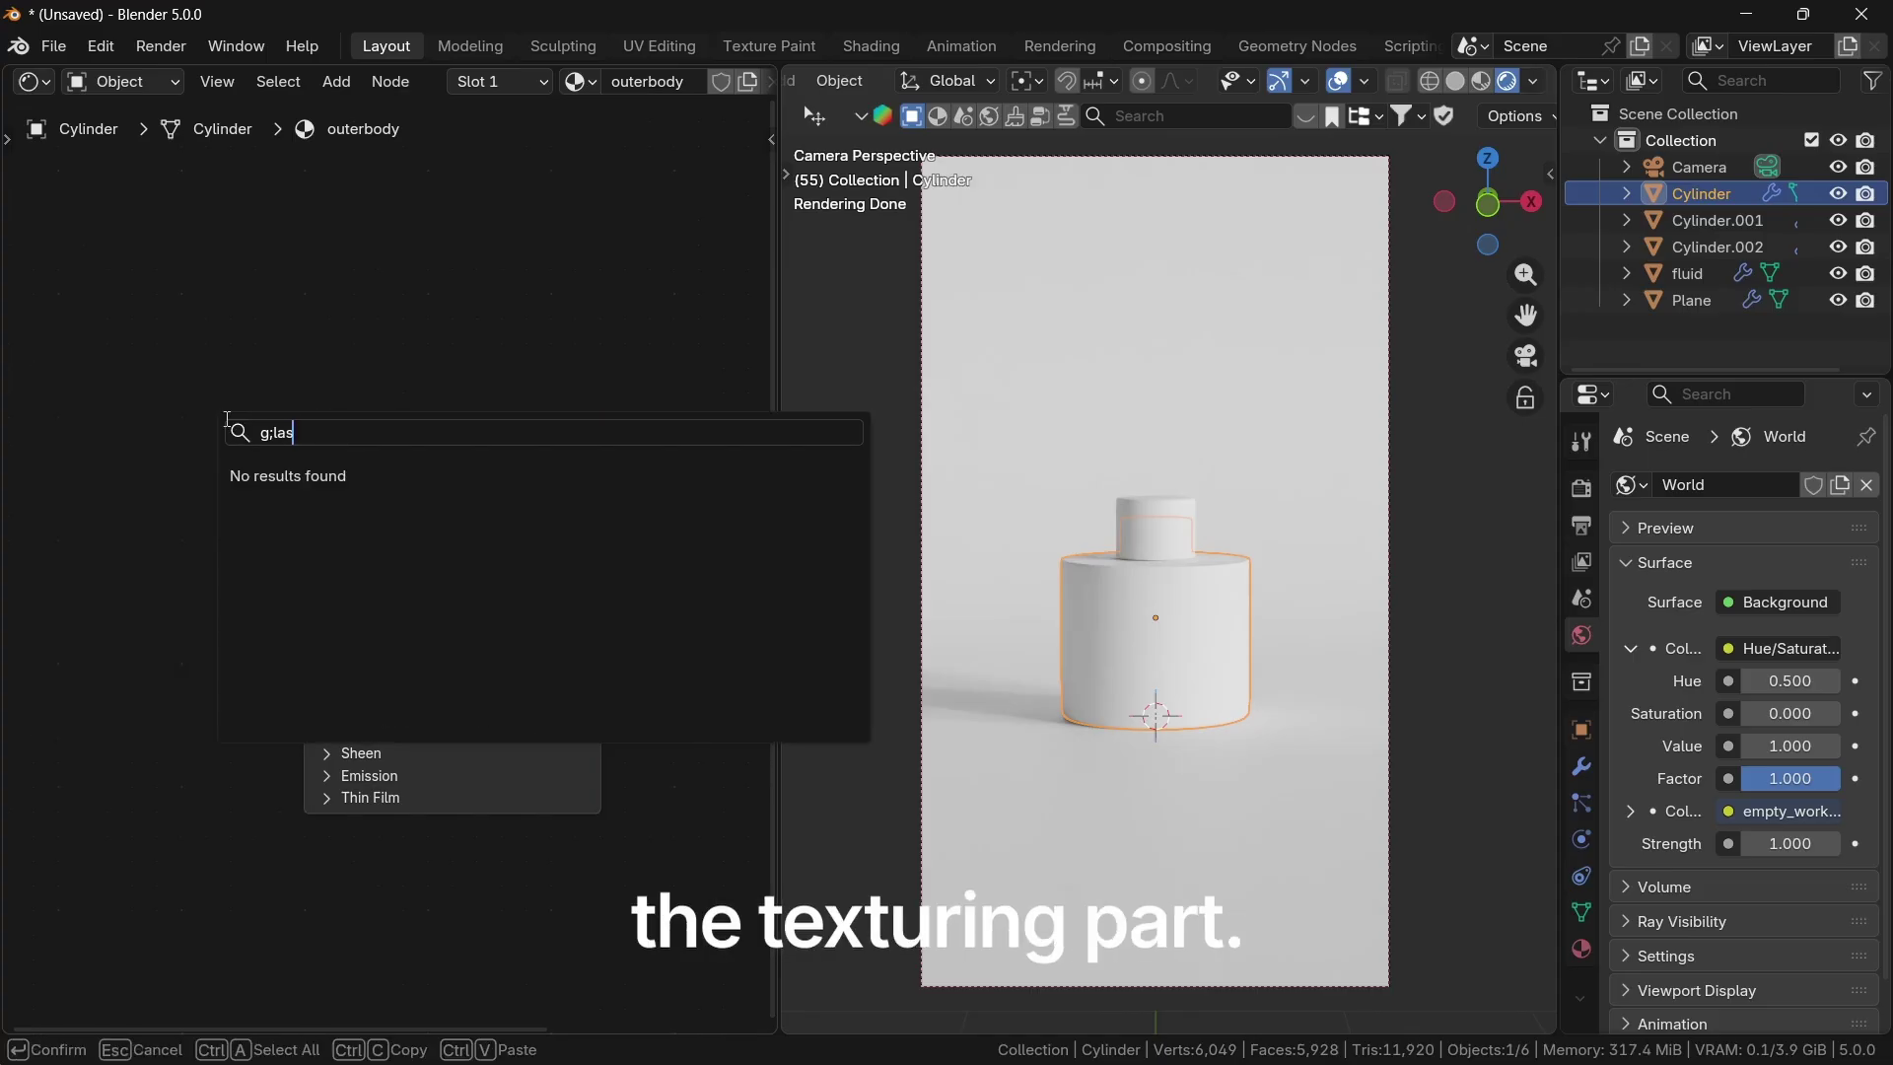
key("BackSpace")
key("BackSpace")
key("BackSpace")
key("BackSpace")
type("l")
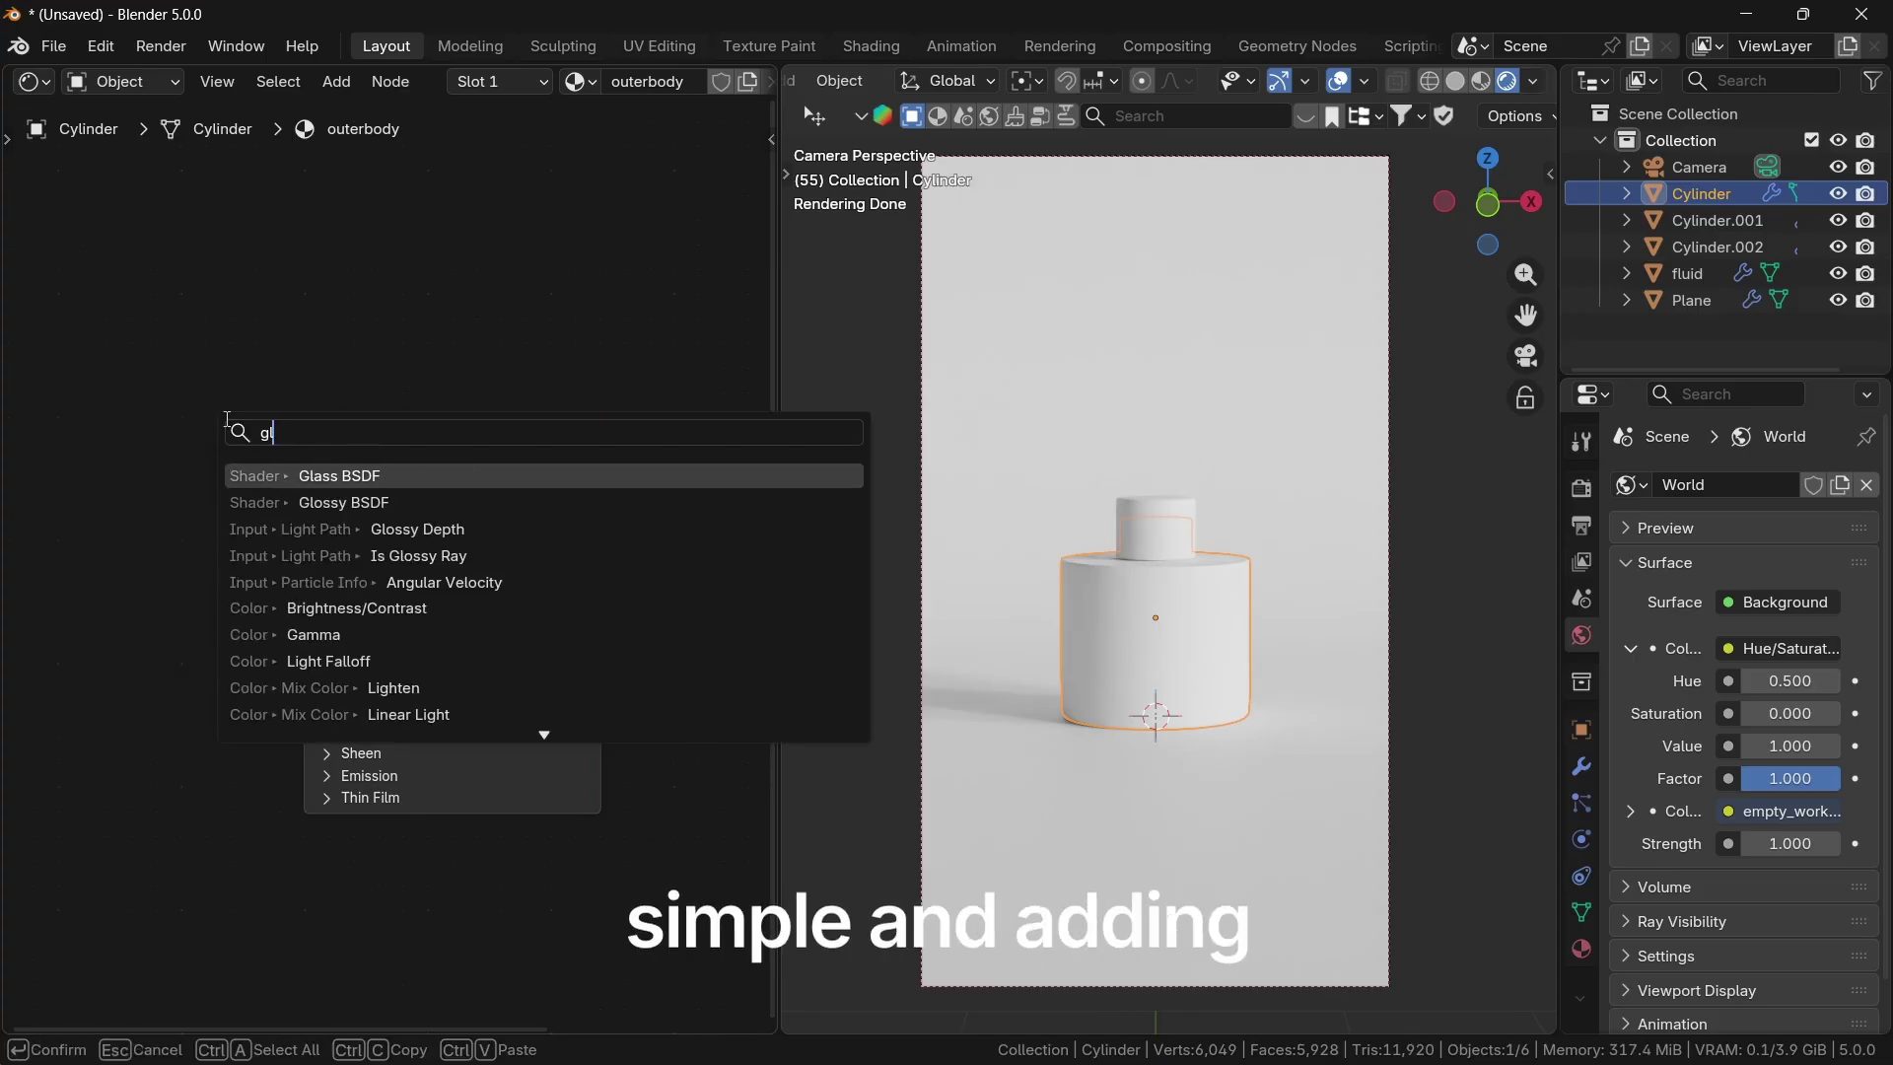
type("ass")
key("Return")
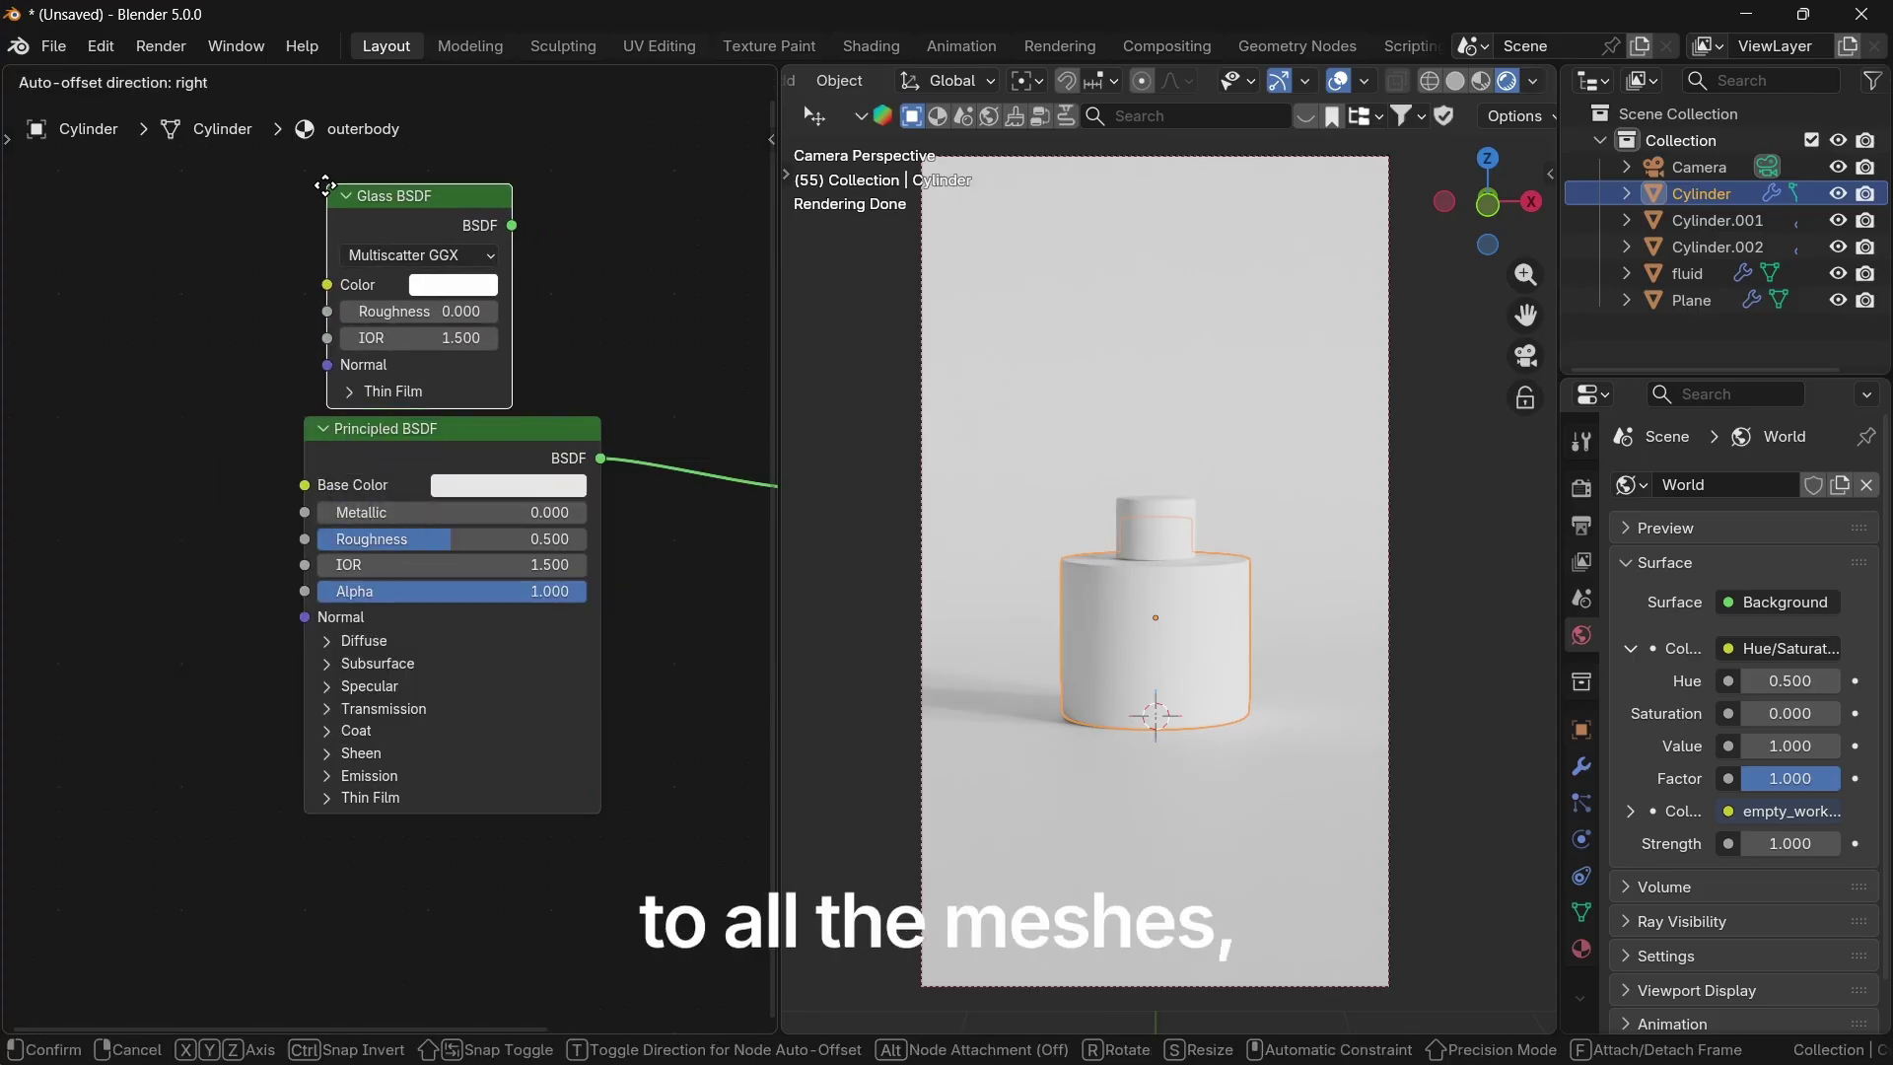
left_click(306, 175)
left_click(355, 183, "ctrl+shift")
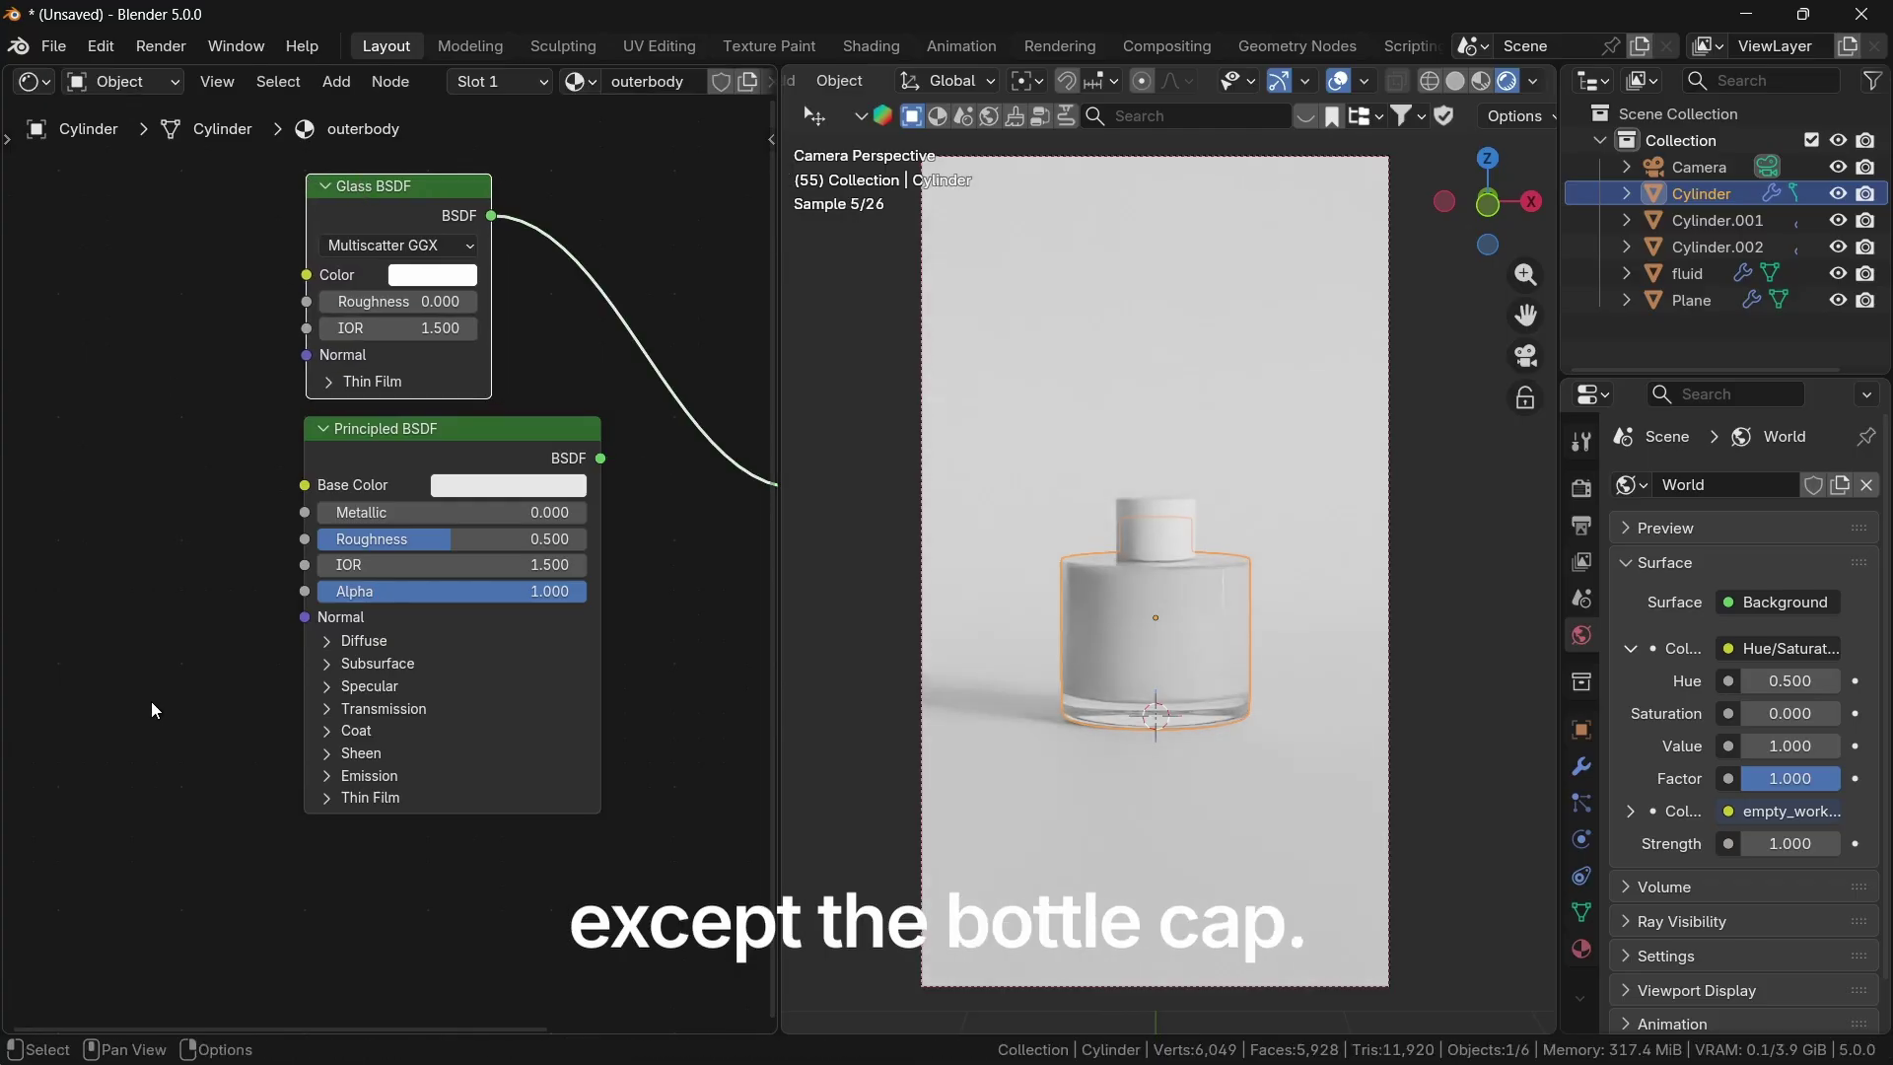
Step: Add a Glass BSDF node to the Innerbody material and connect it to the Material Output surface
left_click(1120, 635)
key("shift+a")
type("glass")
key("Return")
left_click(154, 205)
left_click(211, 245, "ctrl+shift")
Step: Hide the inner body and the fluid one at a time to inspect the glass, undoing each hide
left_click(1144, 596)
left_click(1114, 658)
key("h")
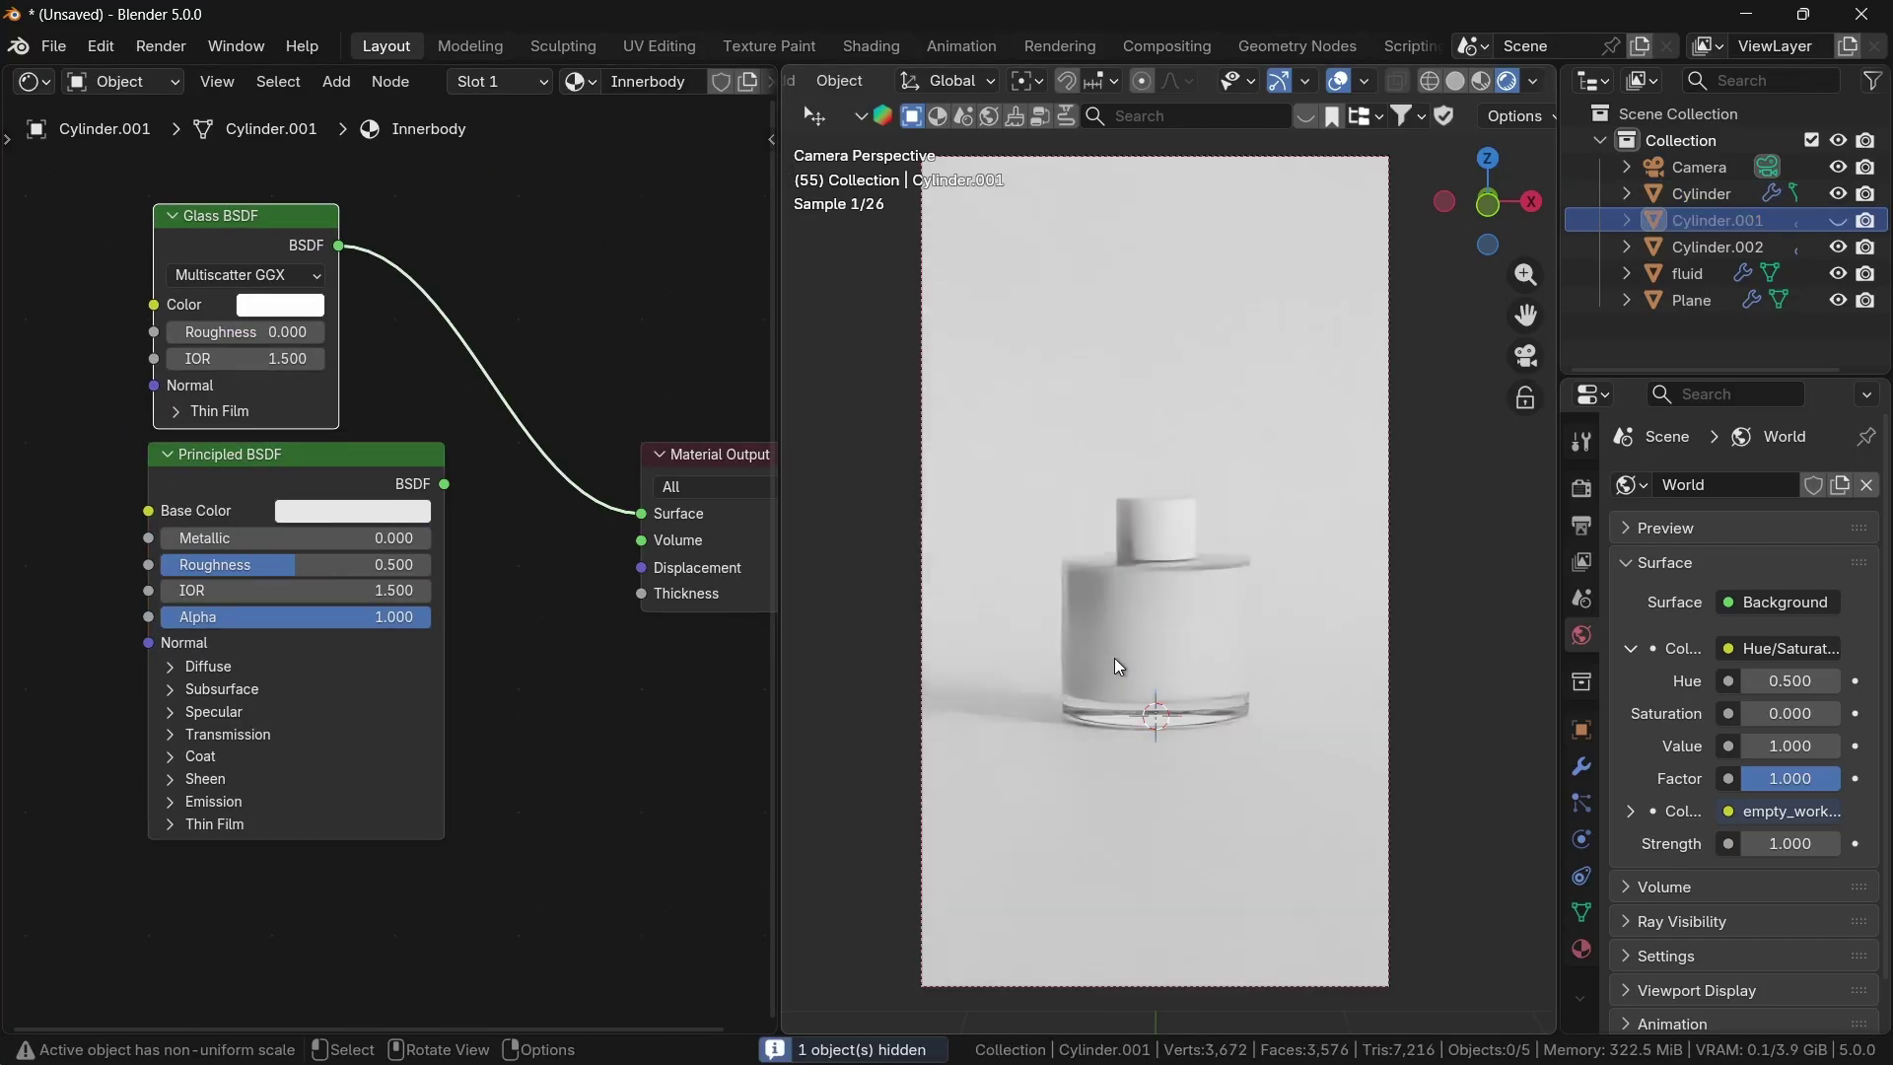
scroll(1114, 658, "up", 3)
key("ctrl+z")
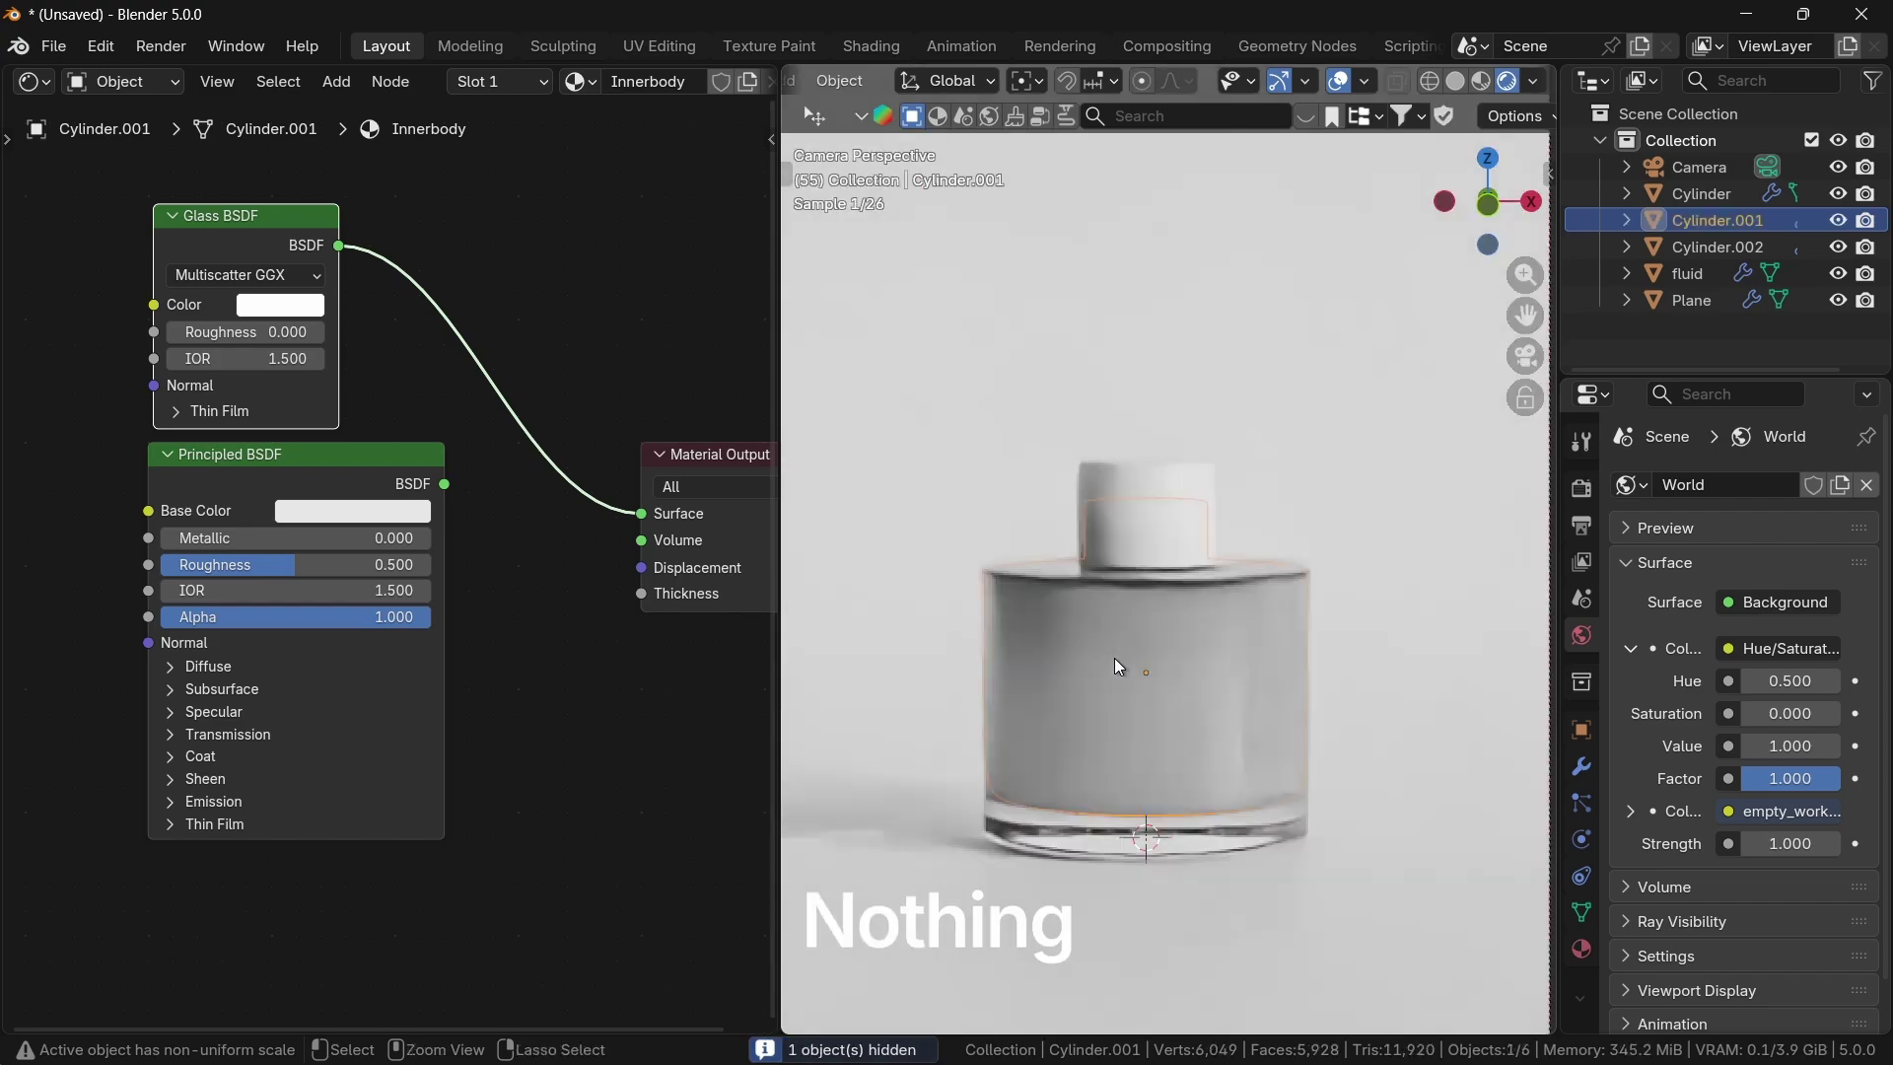
left_click(1114, 659)
scroll(1205, 685, "up", 3)
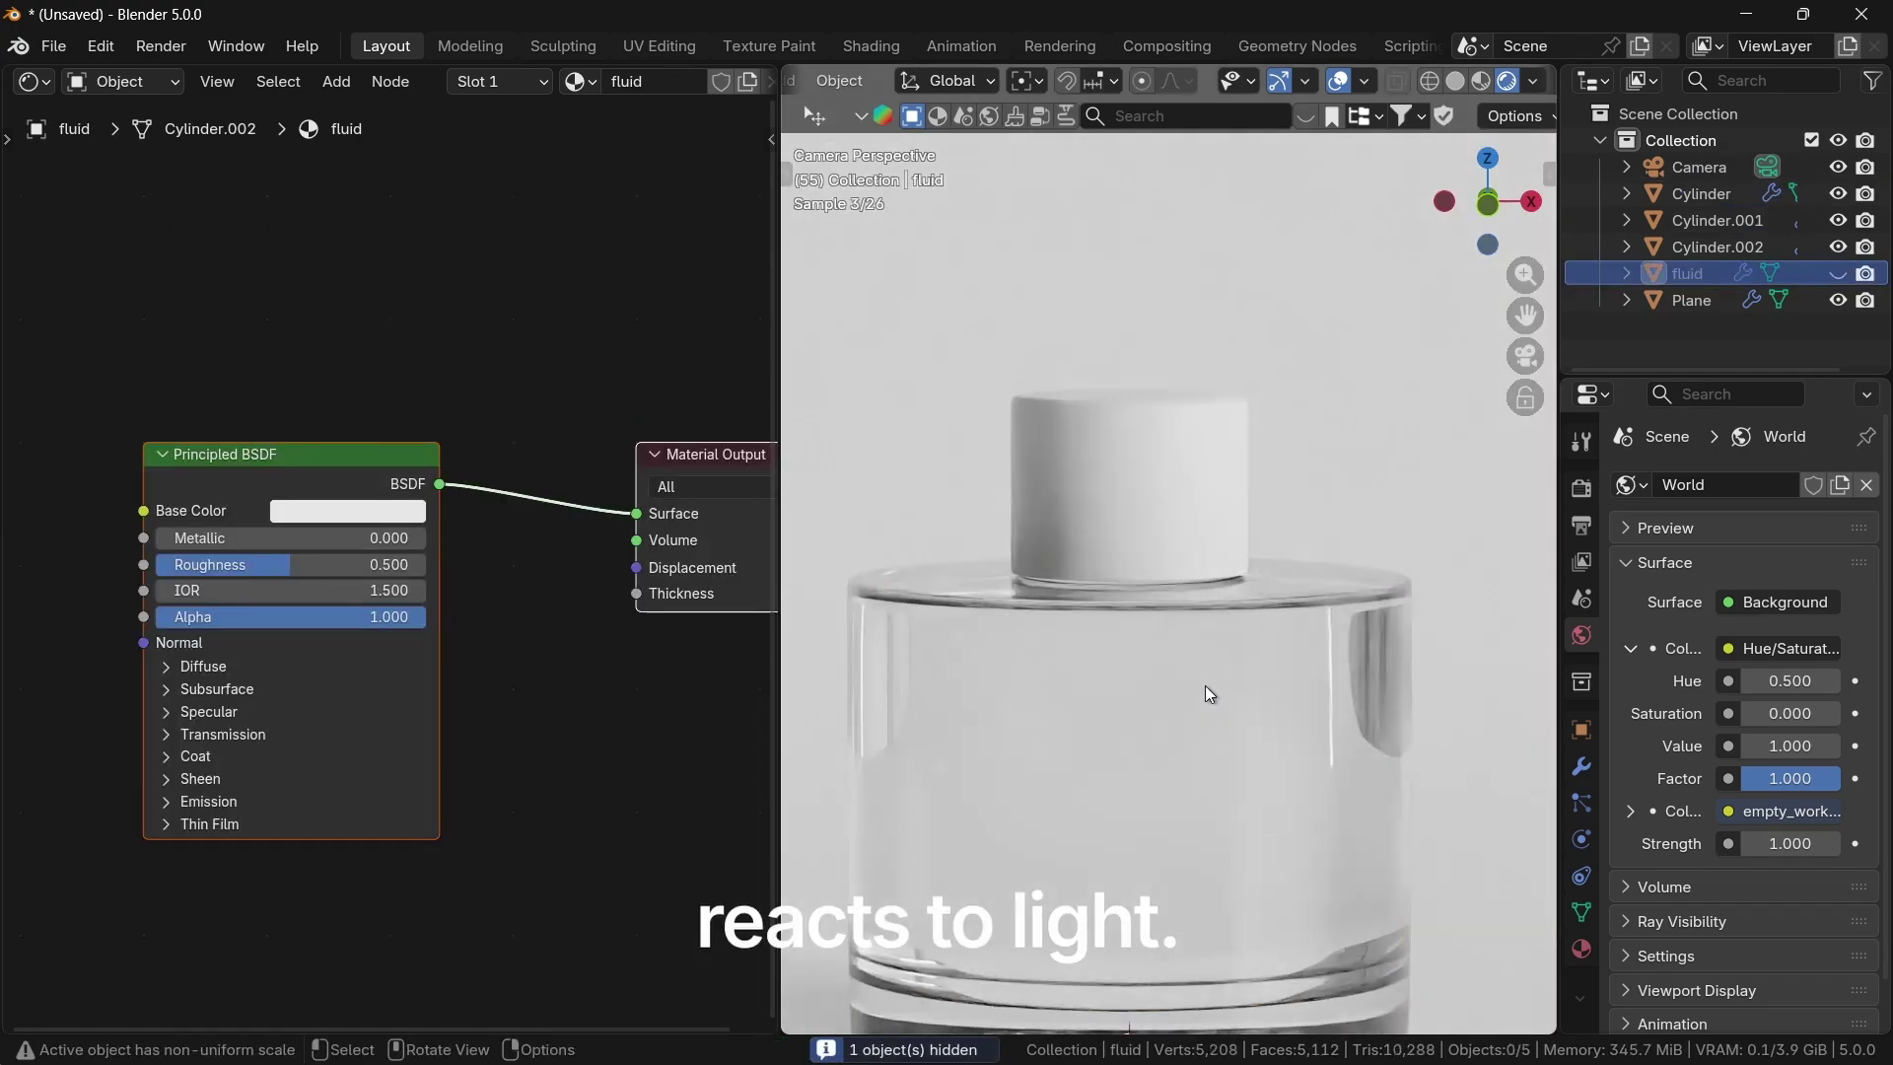
left_click(1280, 678)
key("ctrl+z")
Step: Add a Glass BSDF node to the fluid material and connect it to the Material Output surface
key("shift+a")
type("glass")
key("Return")
left_click(143, 172)
scroll(1388, 578, "down", 3)
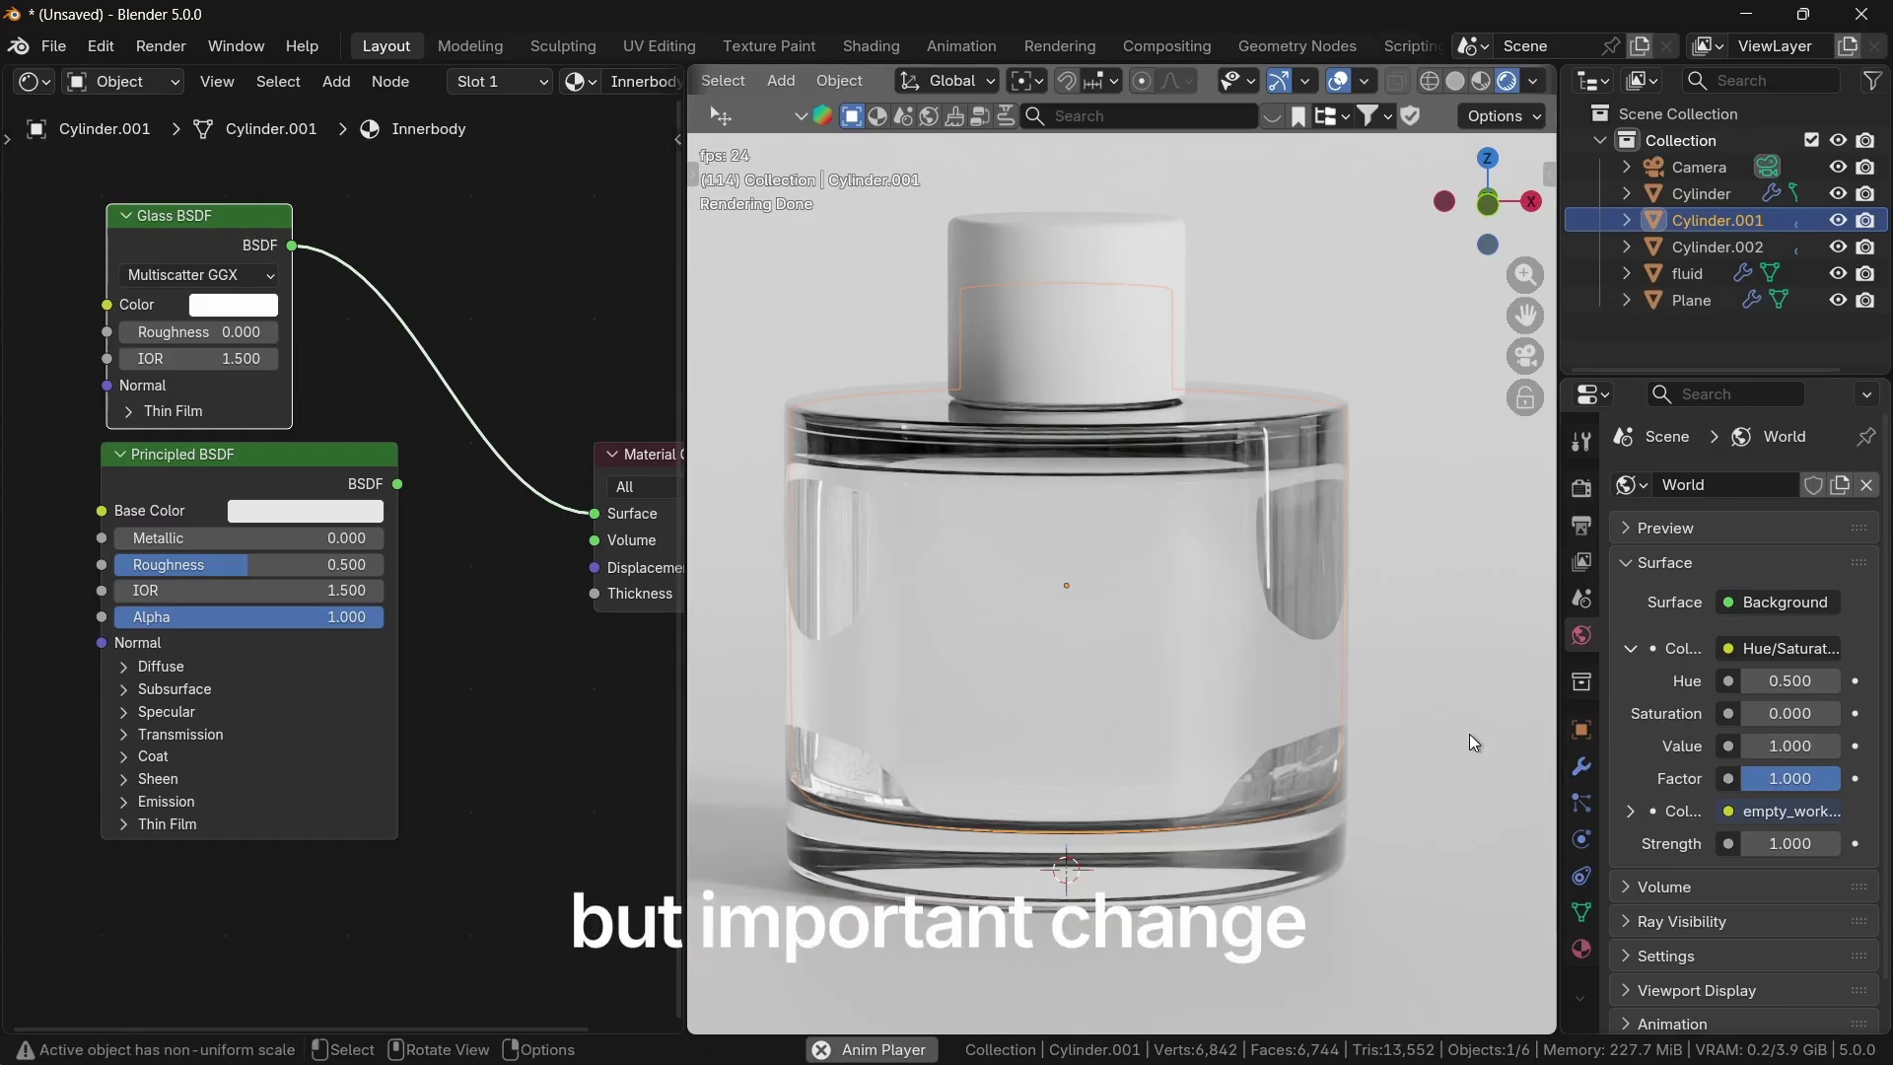
Step: Add a Solidify modifier to the inner glass with a thickness of 0.005 m and an offset of 1
left_click(1047, 655)
left_click(1183, 501)
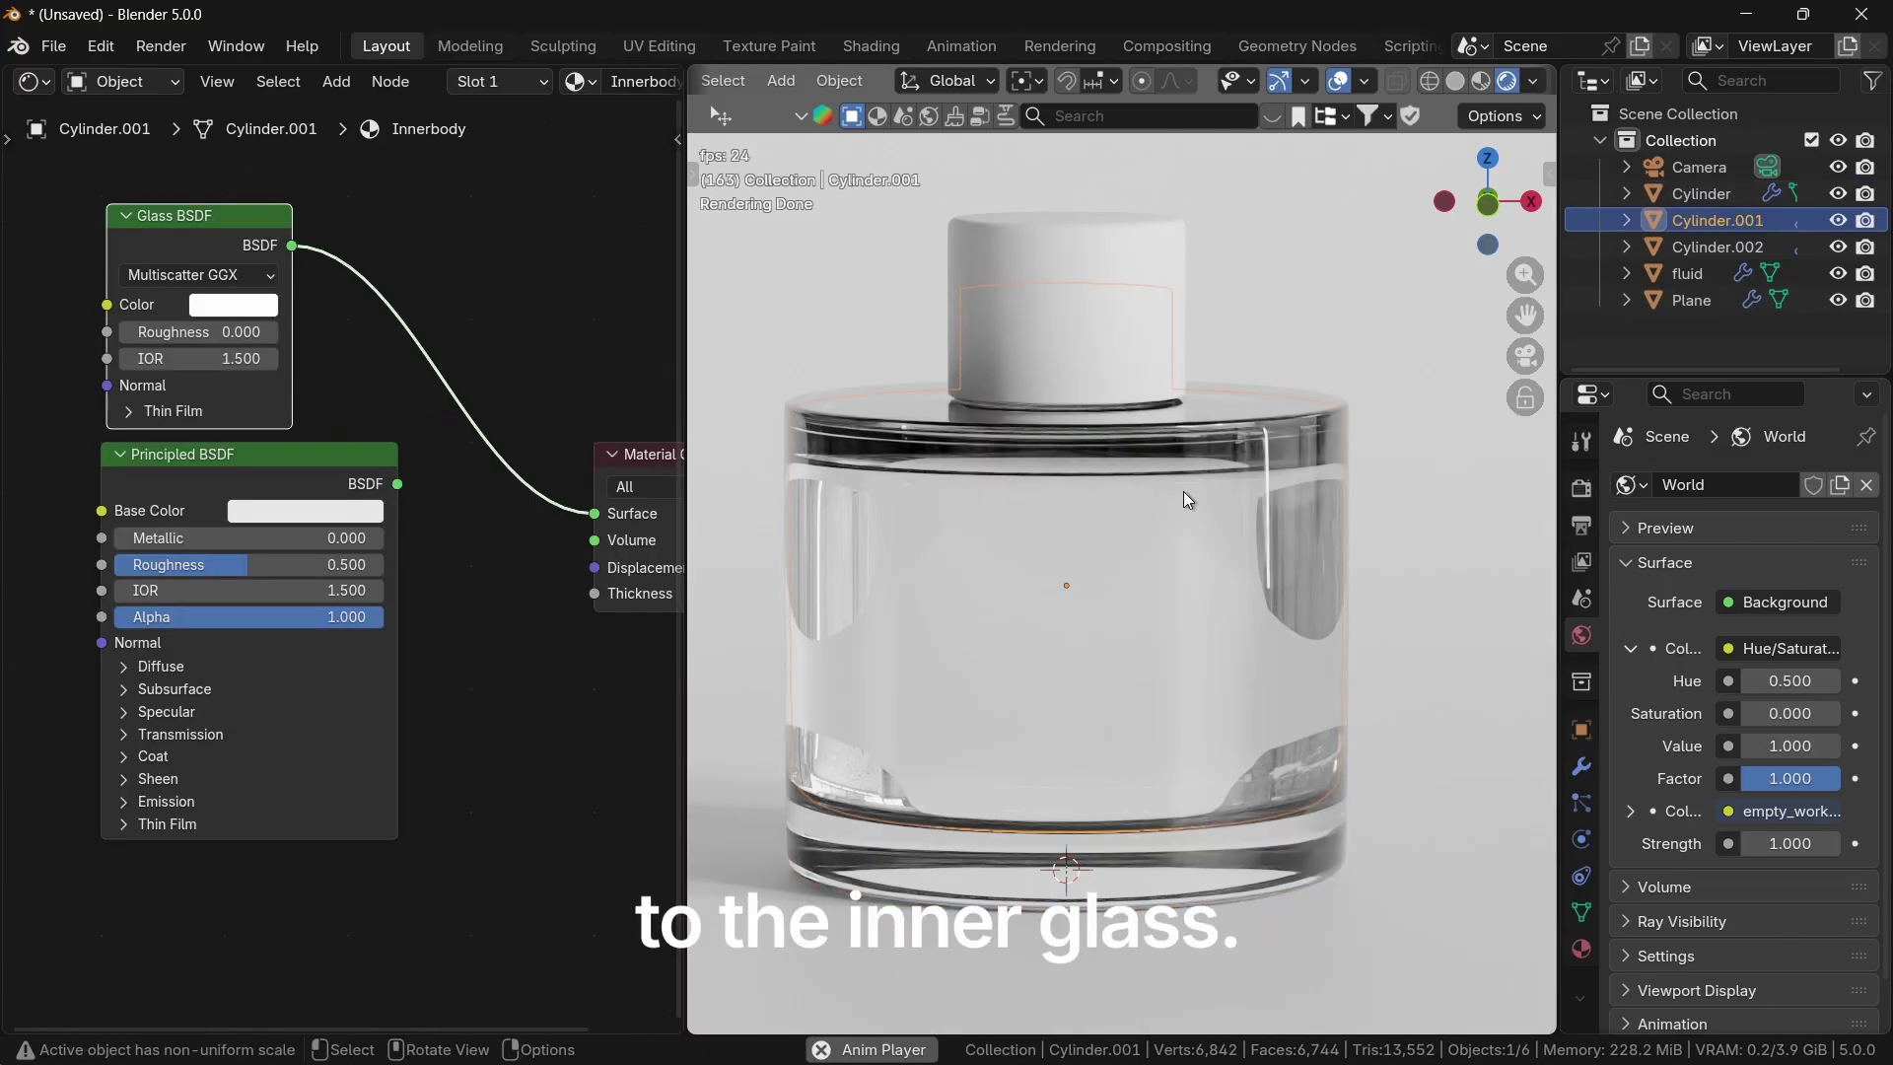
left_click(1582, 768)
left_click(1740, 492)
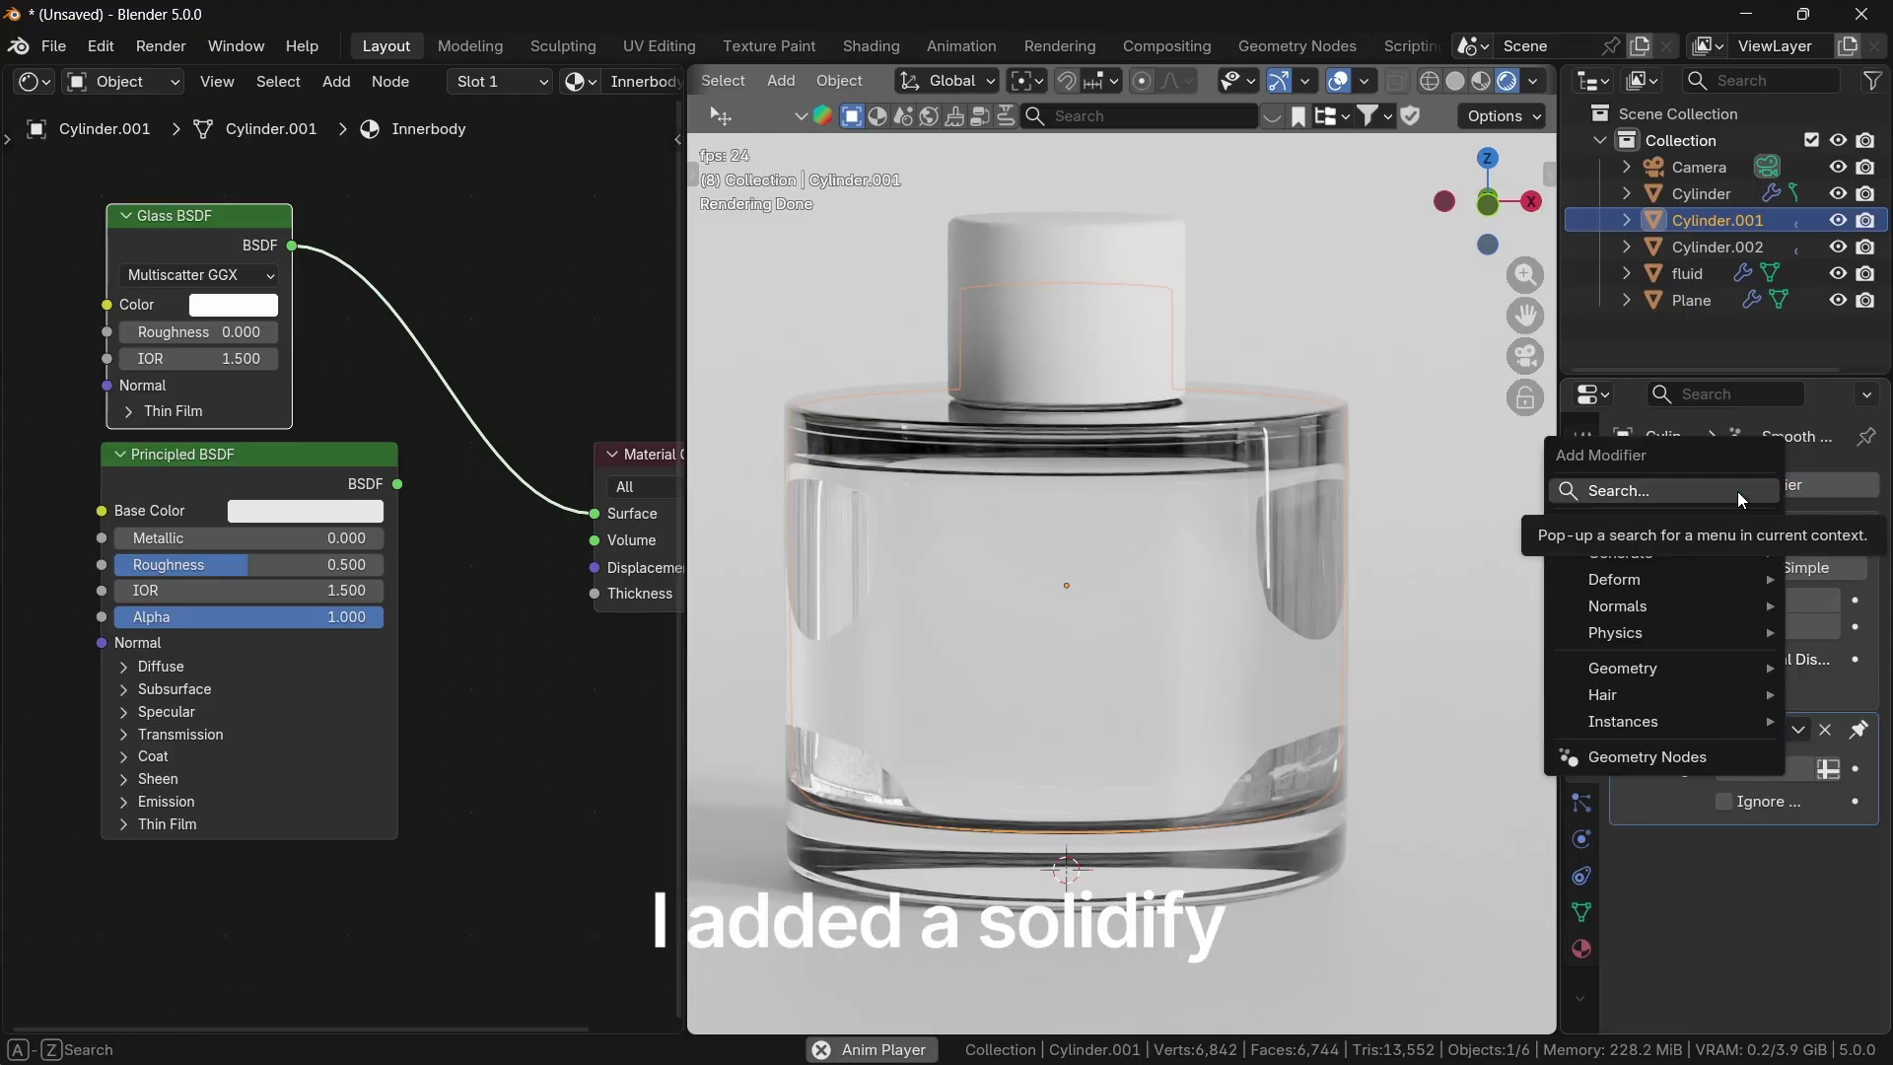
type("soli")
key("Return")
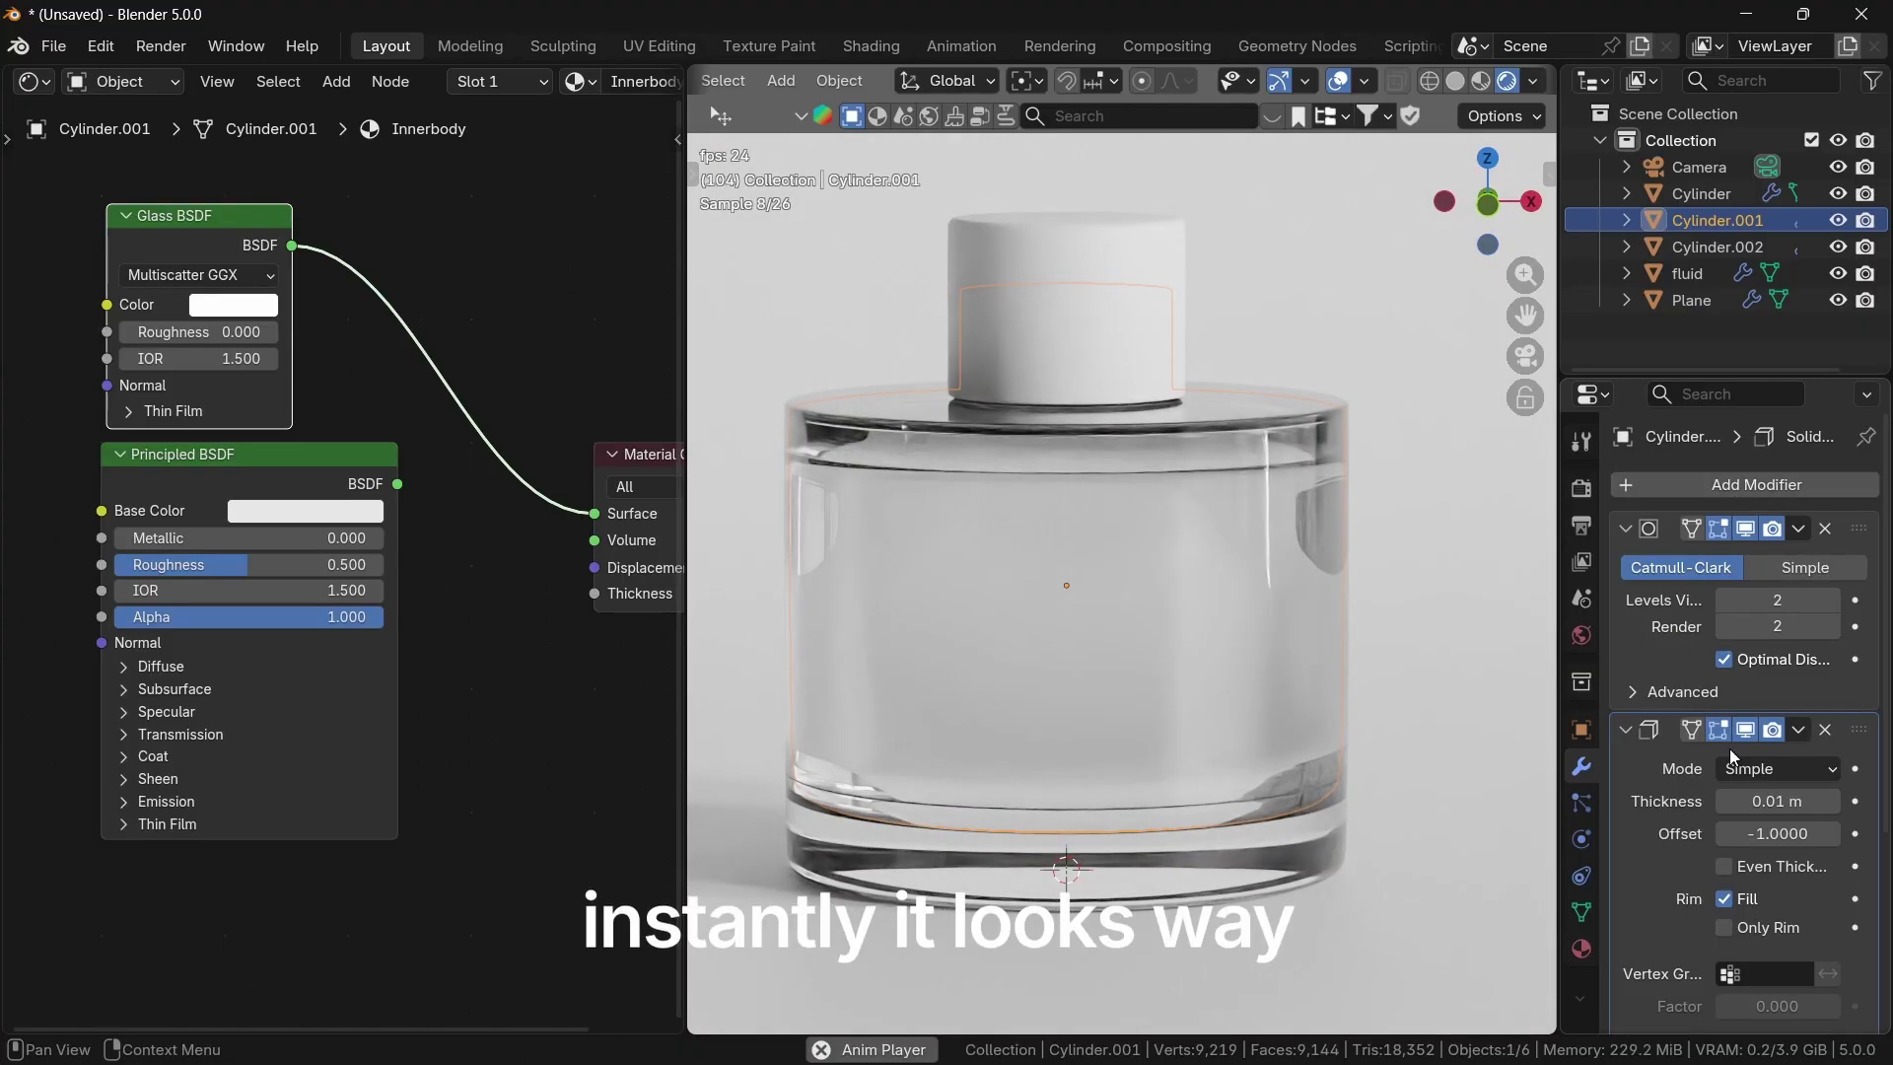
left_click(1764, 834)
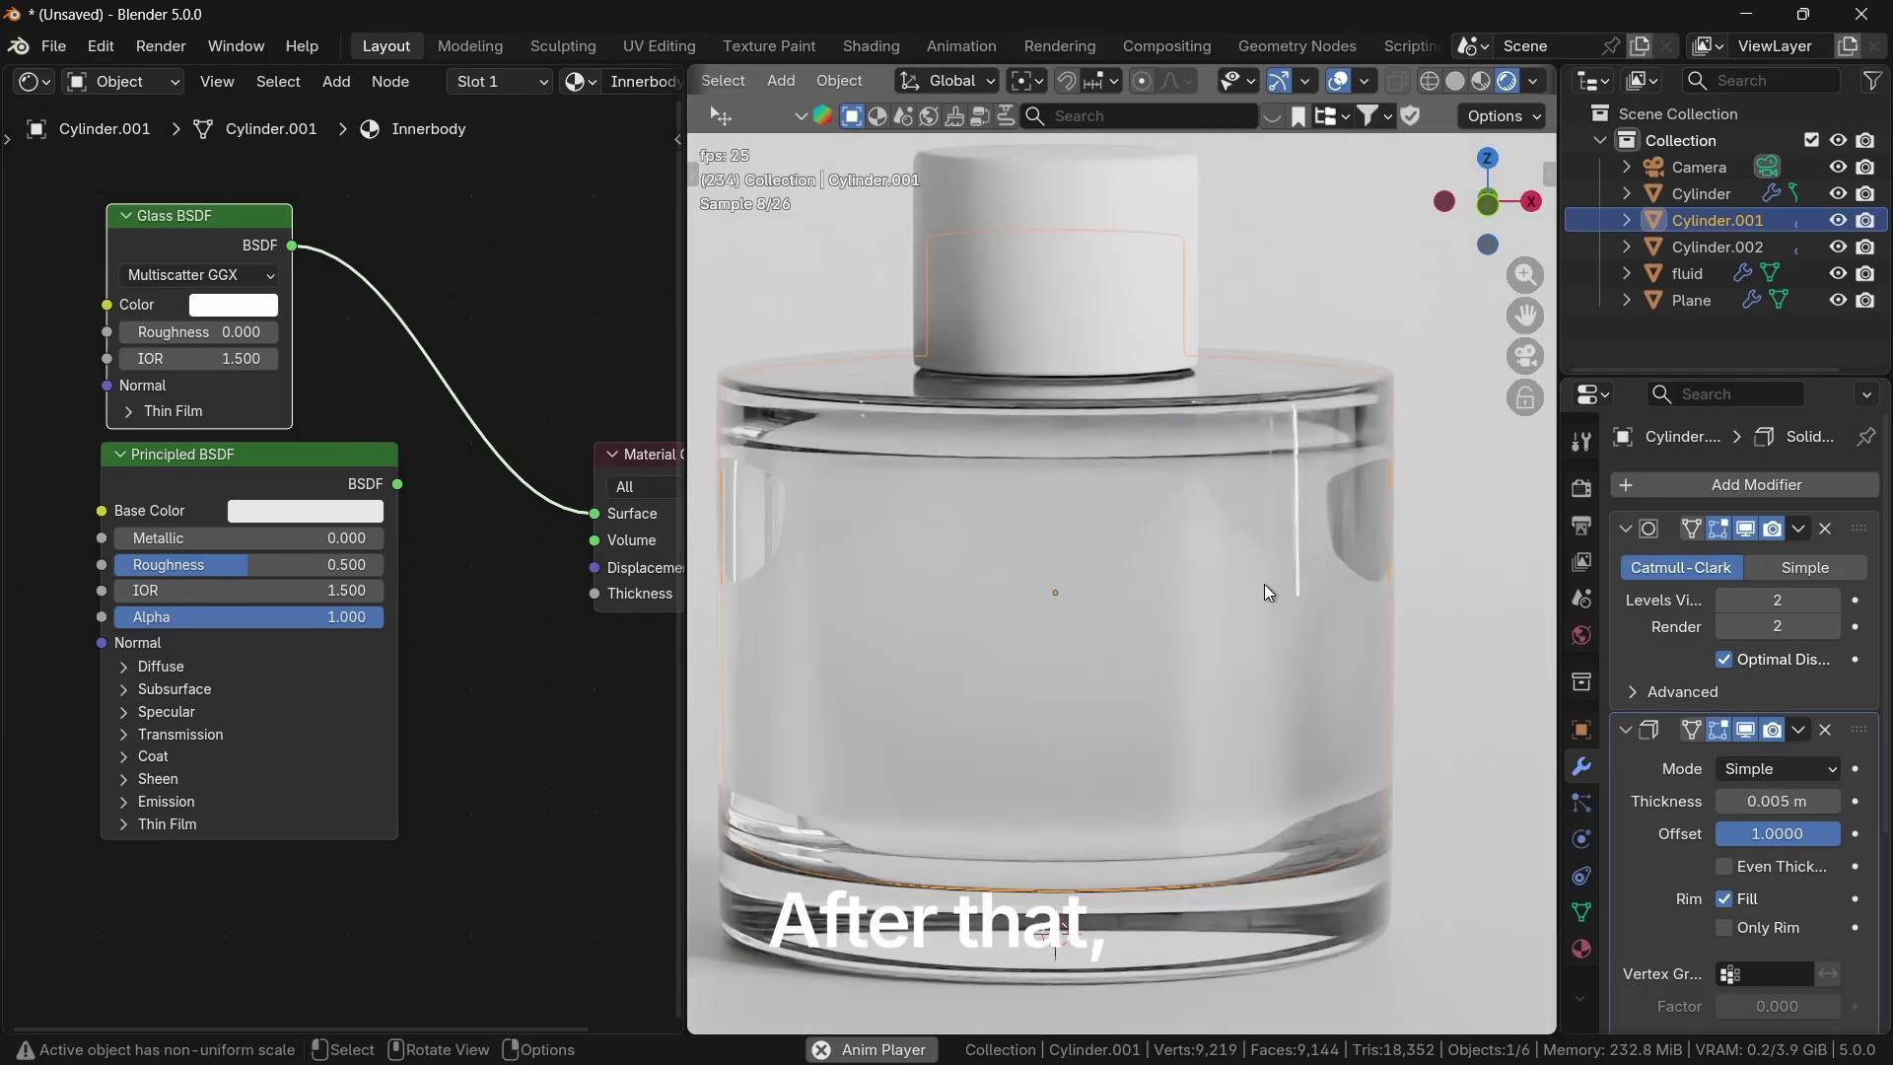
Step: Tint the fluid's Glass BSDF colour pale green and check the look of the bottle from several distances
left_click(1268, 591)
left_click(216, 302)
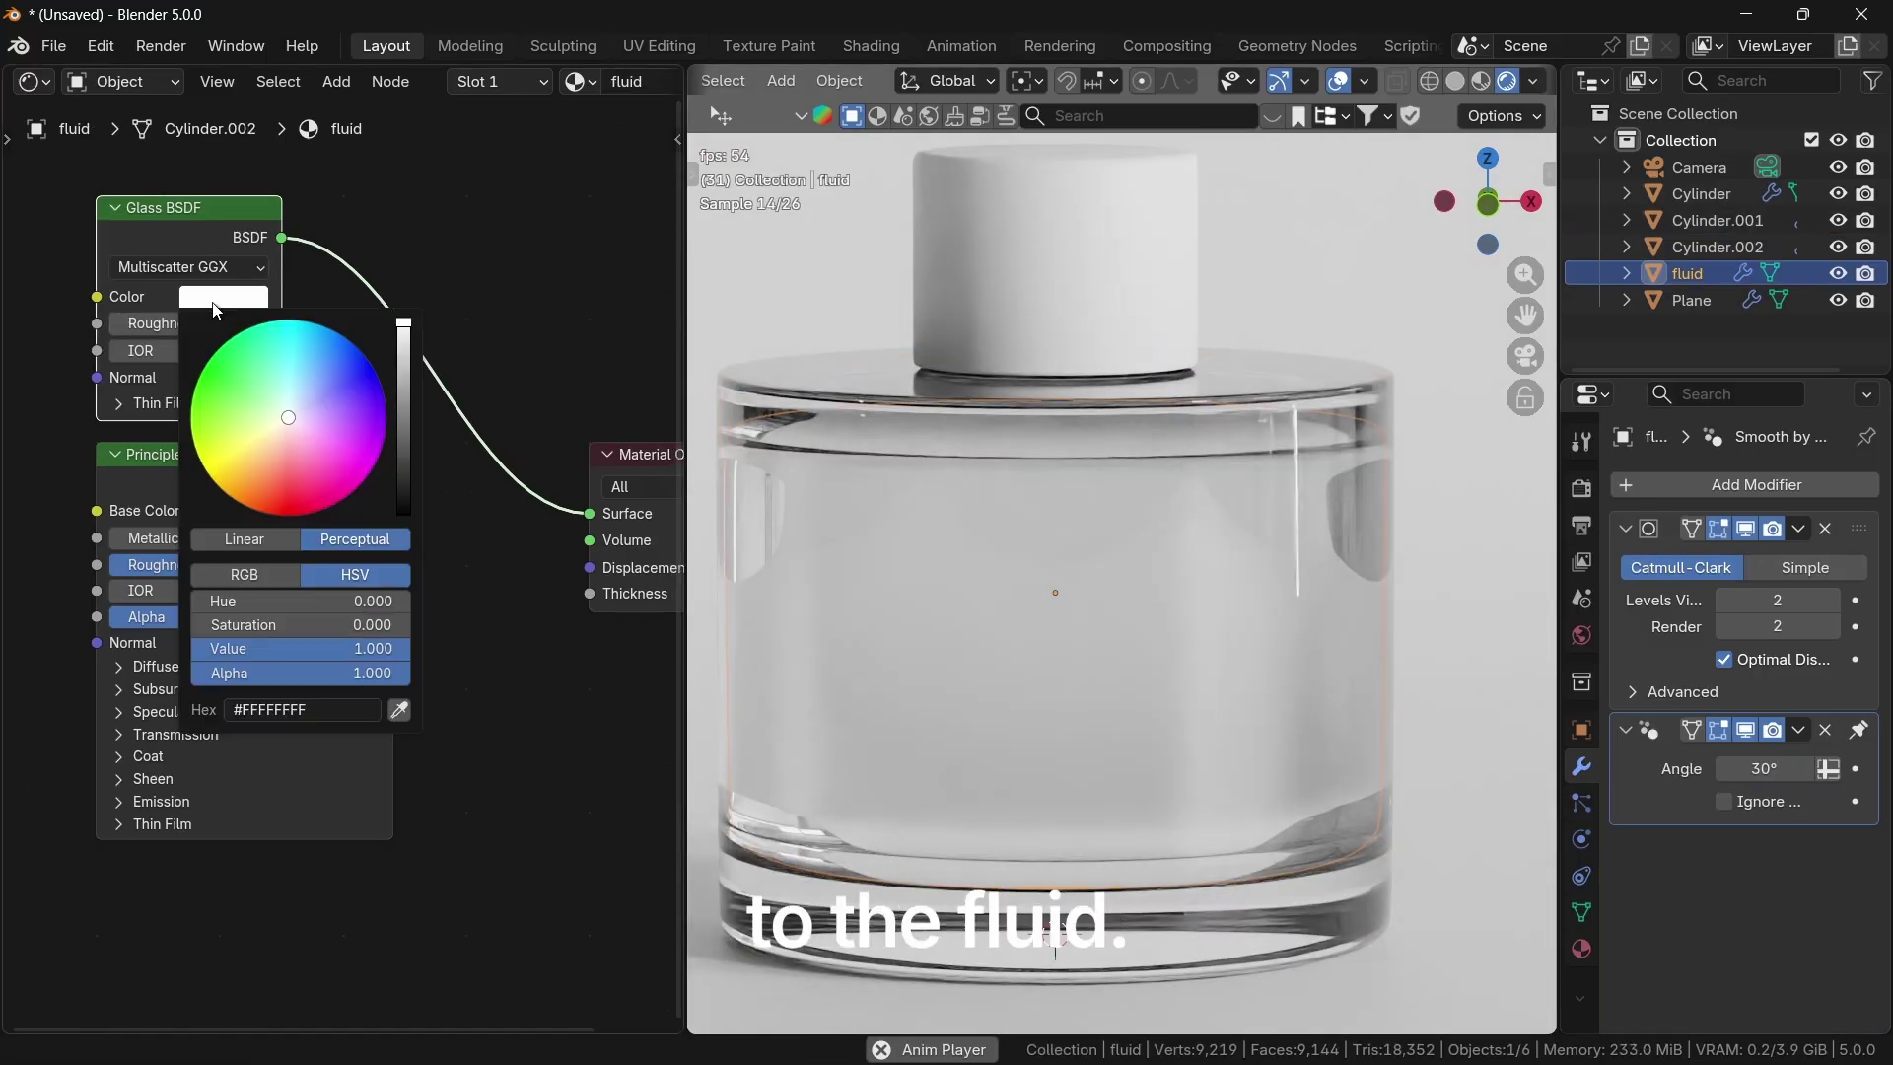
left_click_drag(291, 421, 278, 407)
scroll(1333, 547, "down", 5)
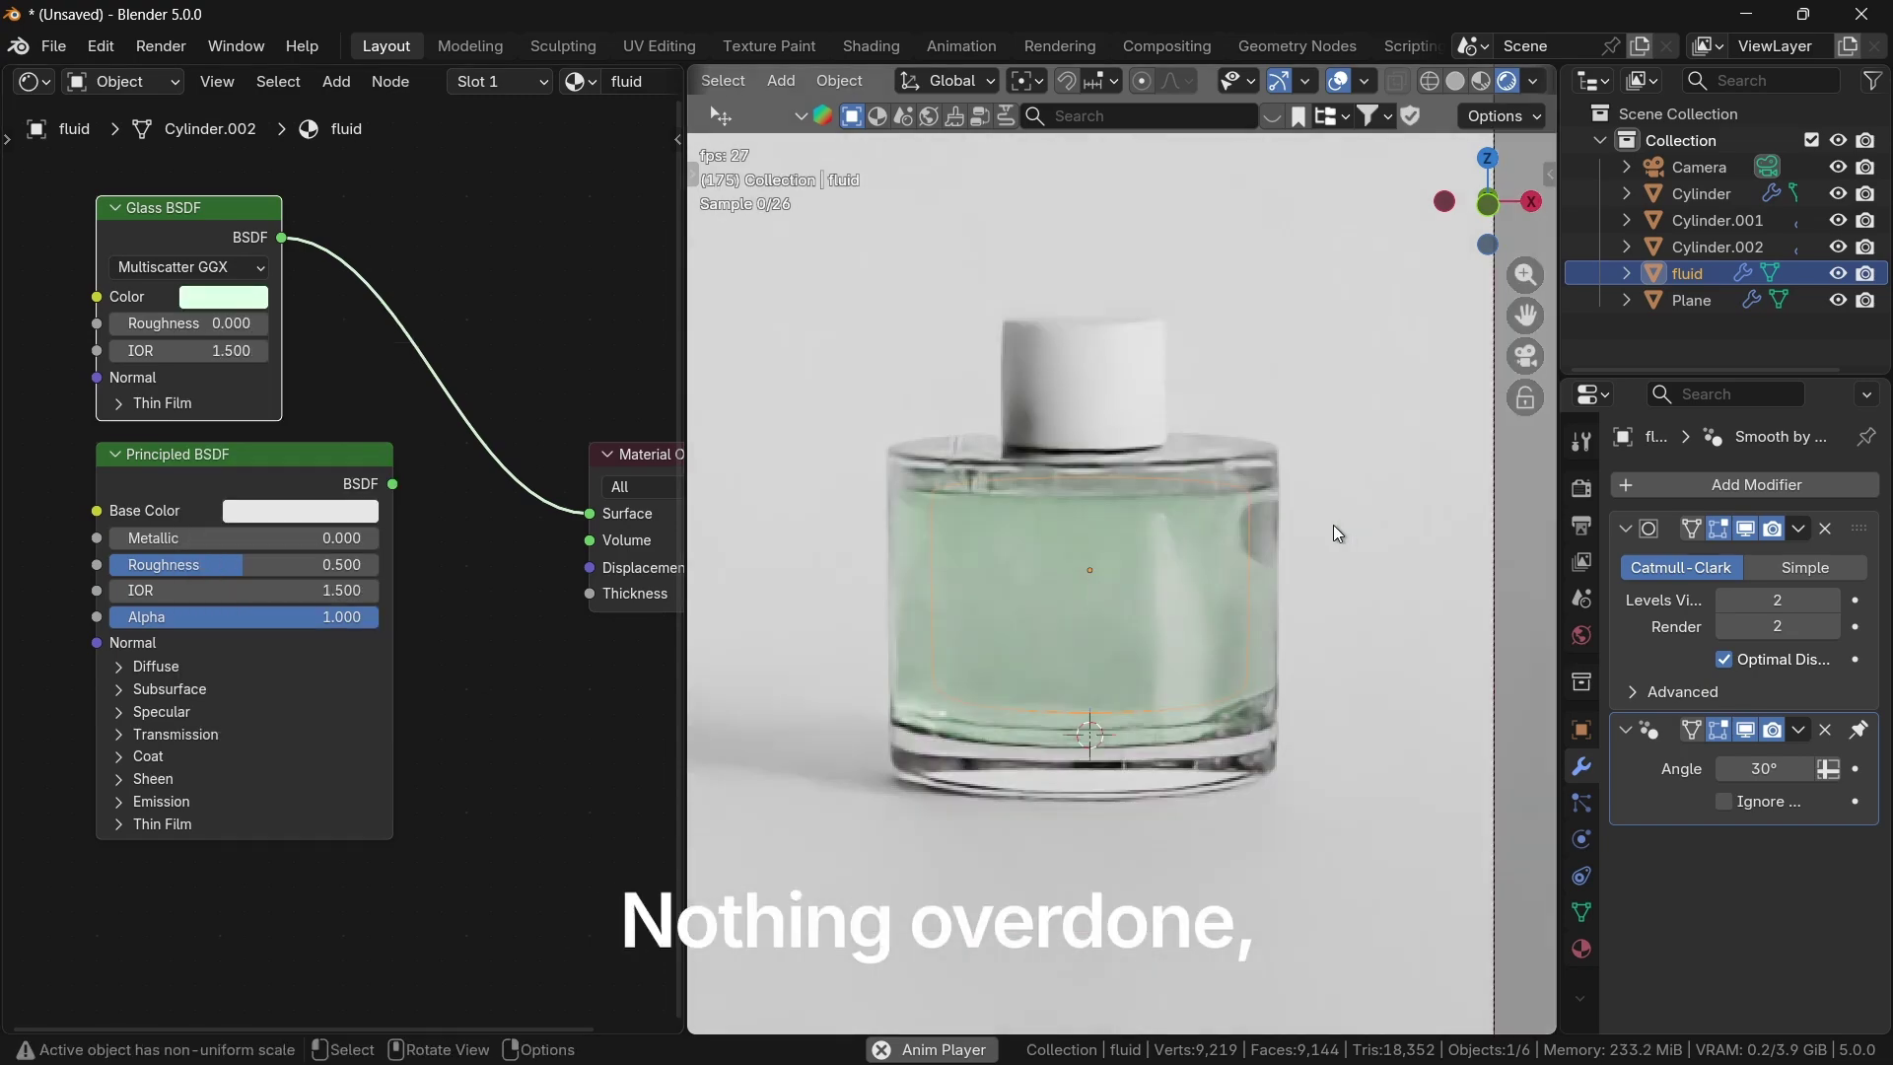
middle_click_drag(1334, 771, 1286, 683)
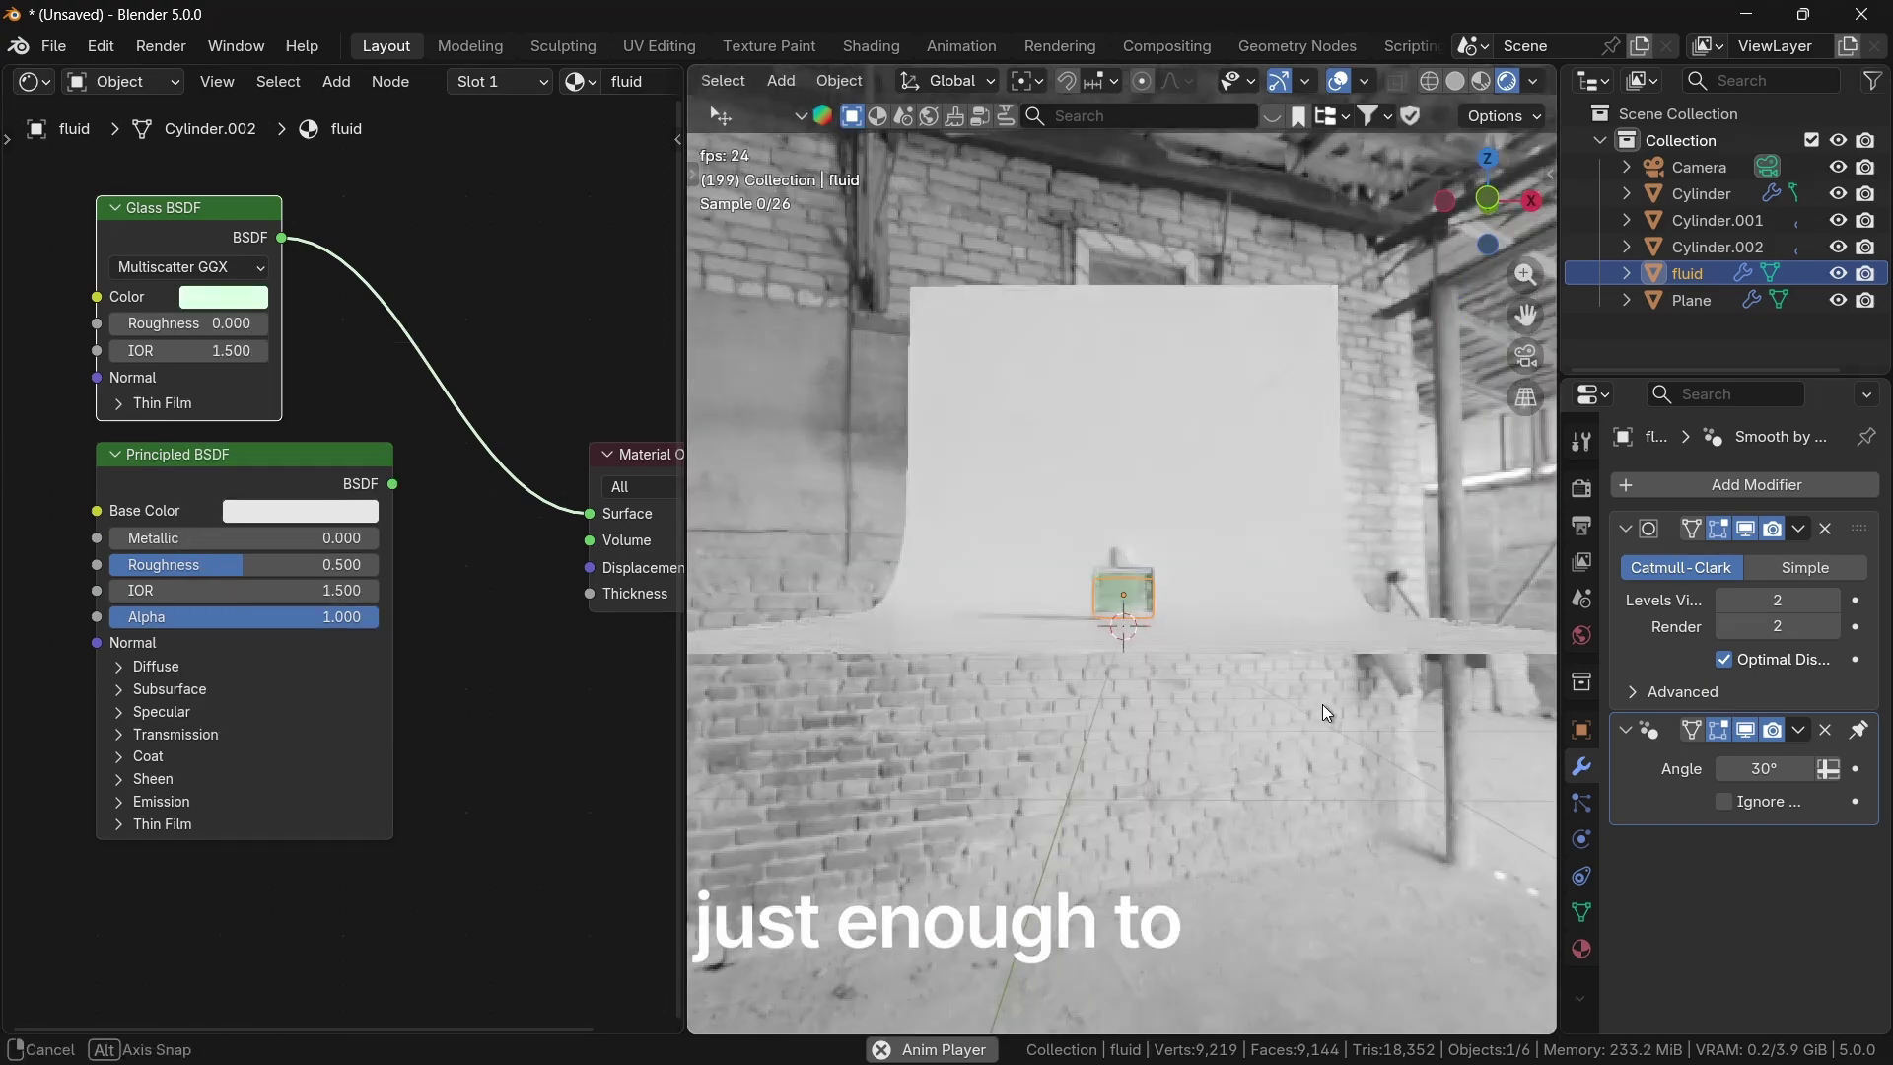
scroll(1285, 682, "up", 8)
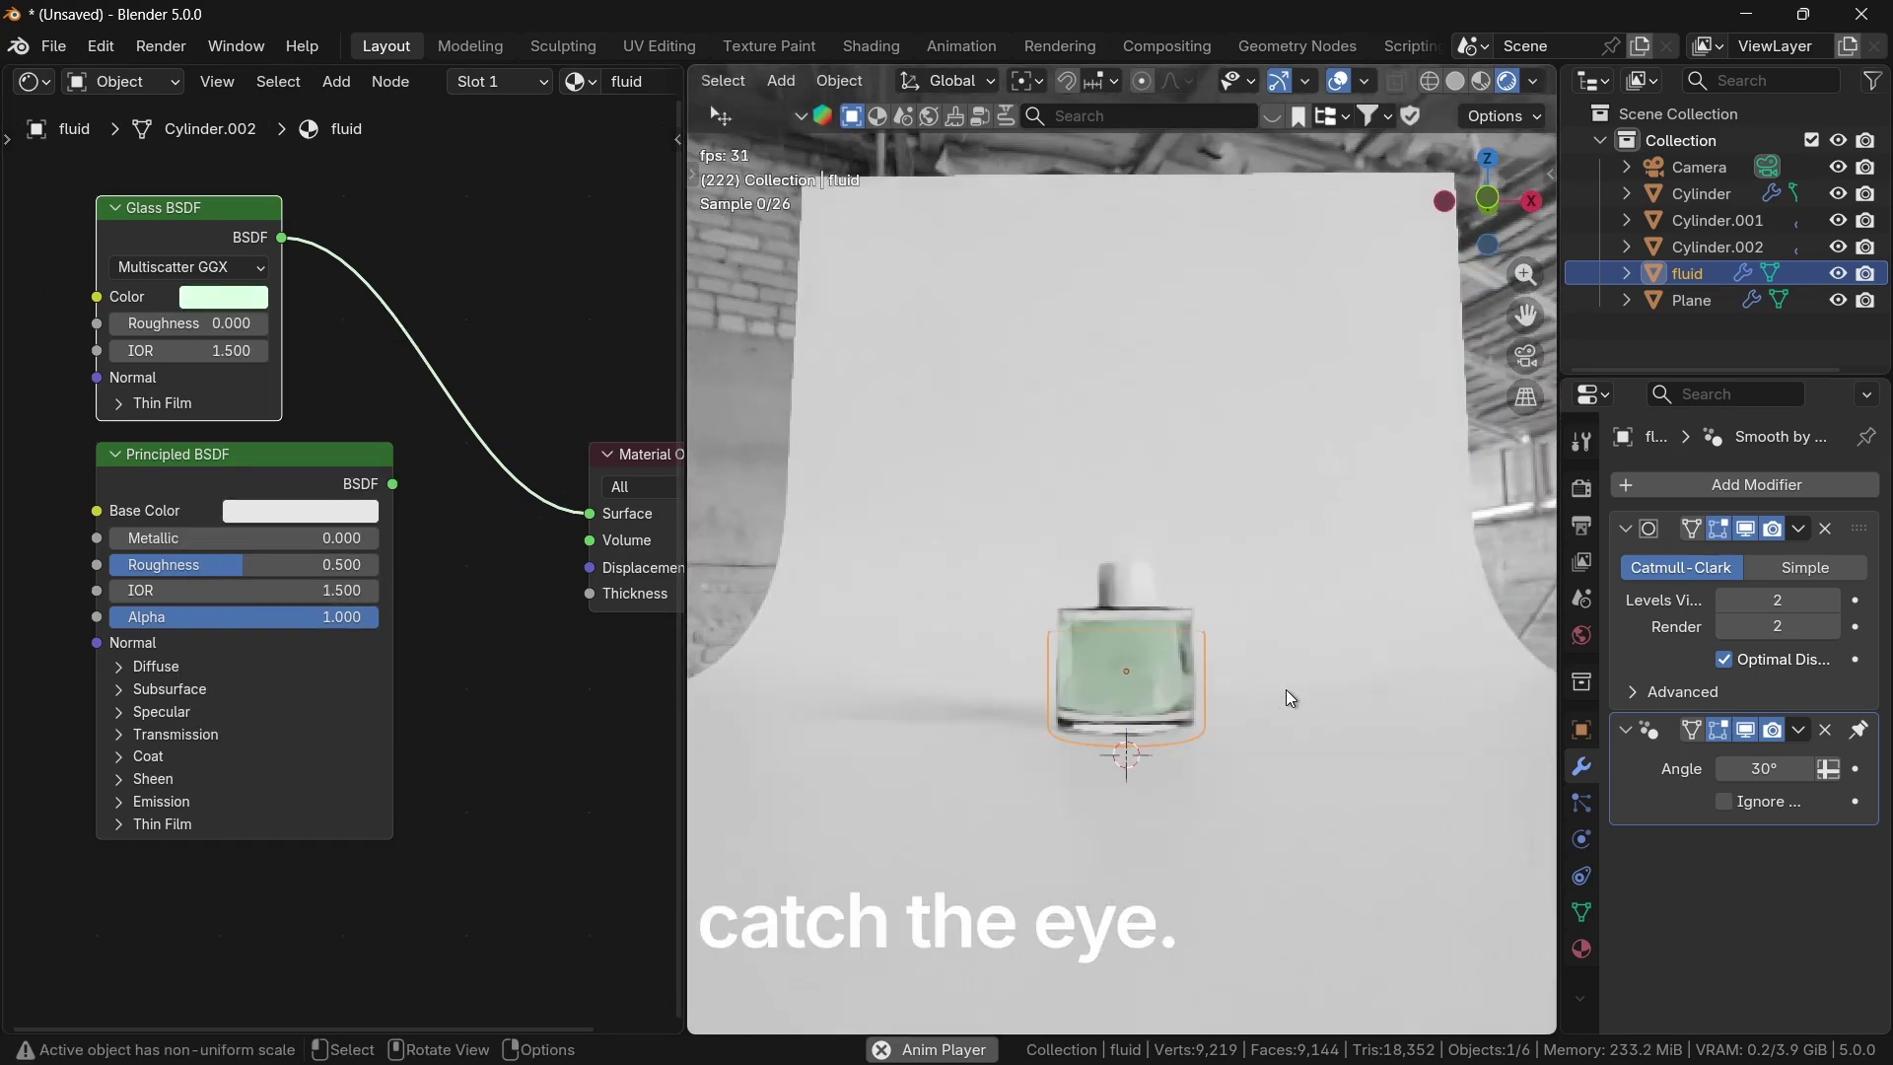
scroll(1211, 714, "up", 5)
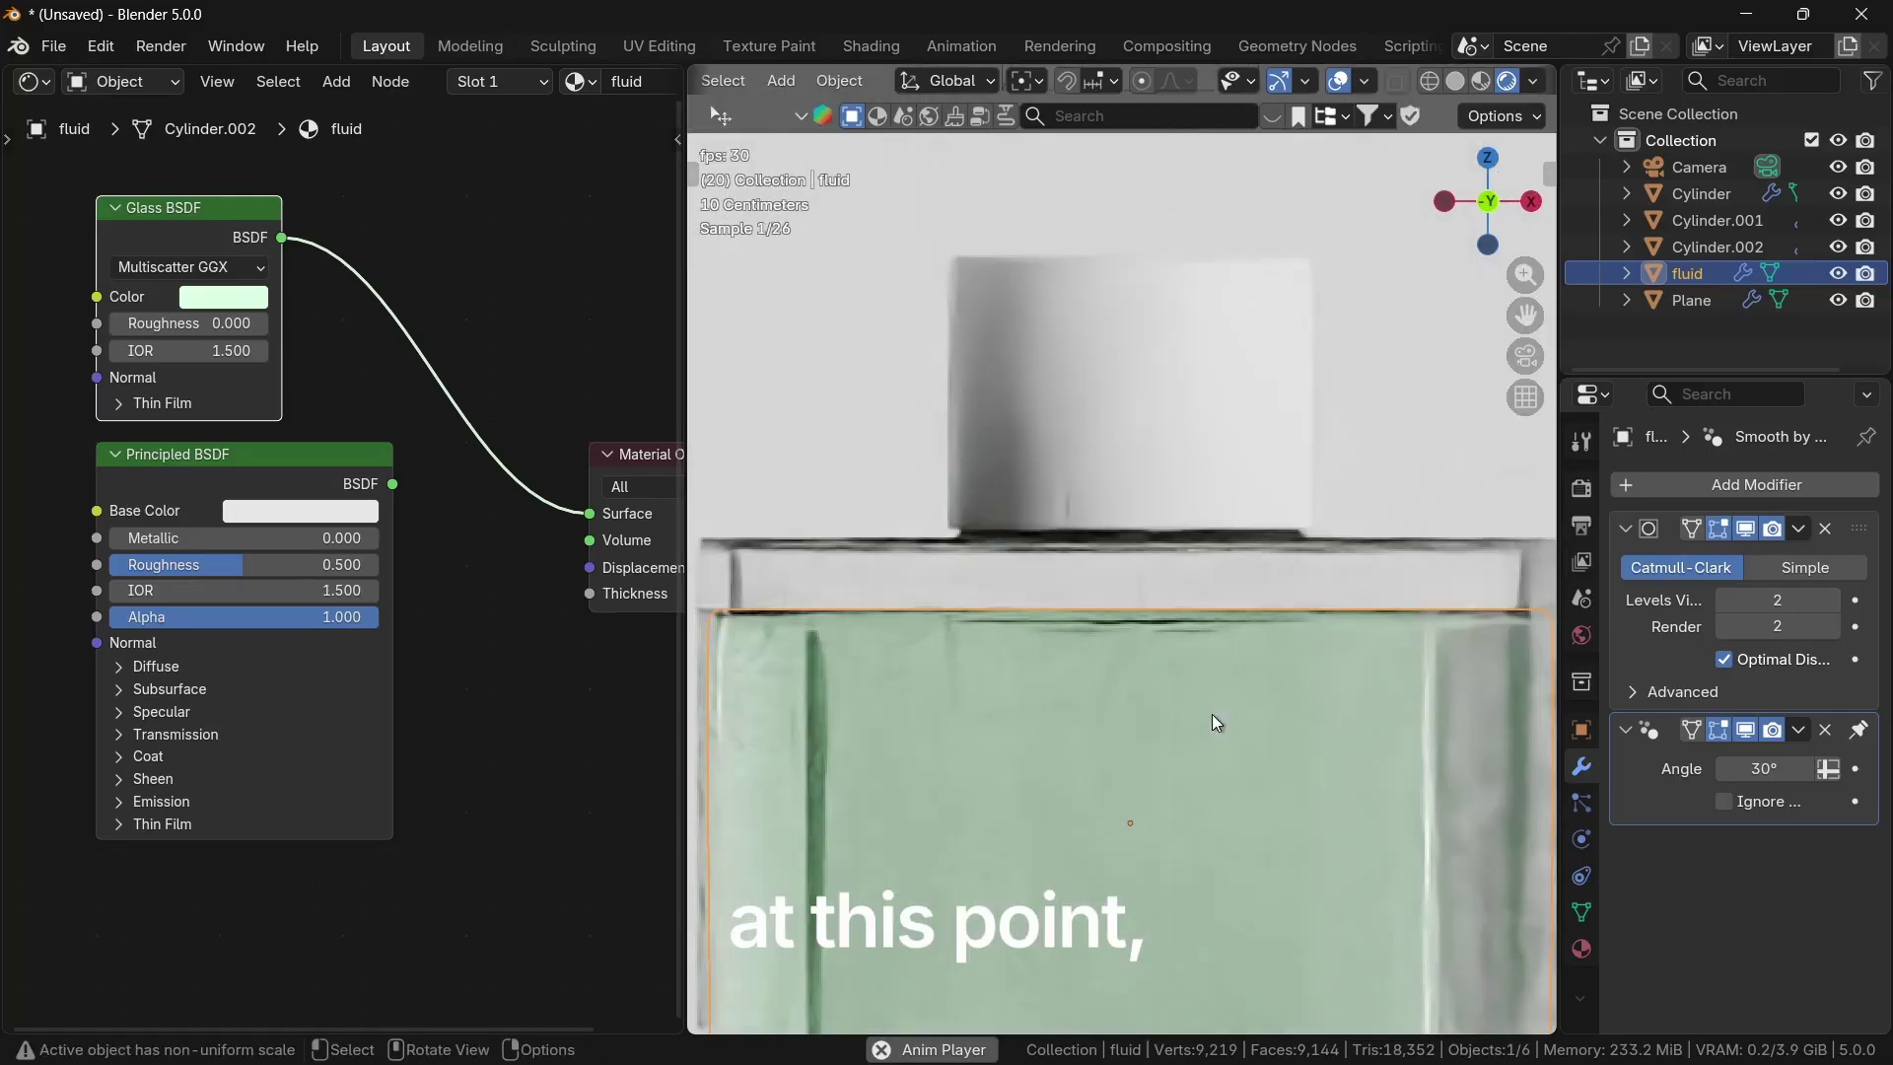
Step: Give the cap material a black base colour, metallic 0.320 and roughness 0.302
left_click(1419, 473)
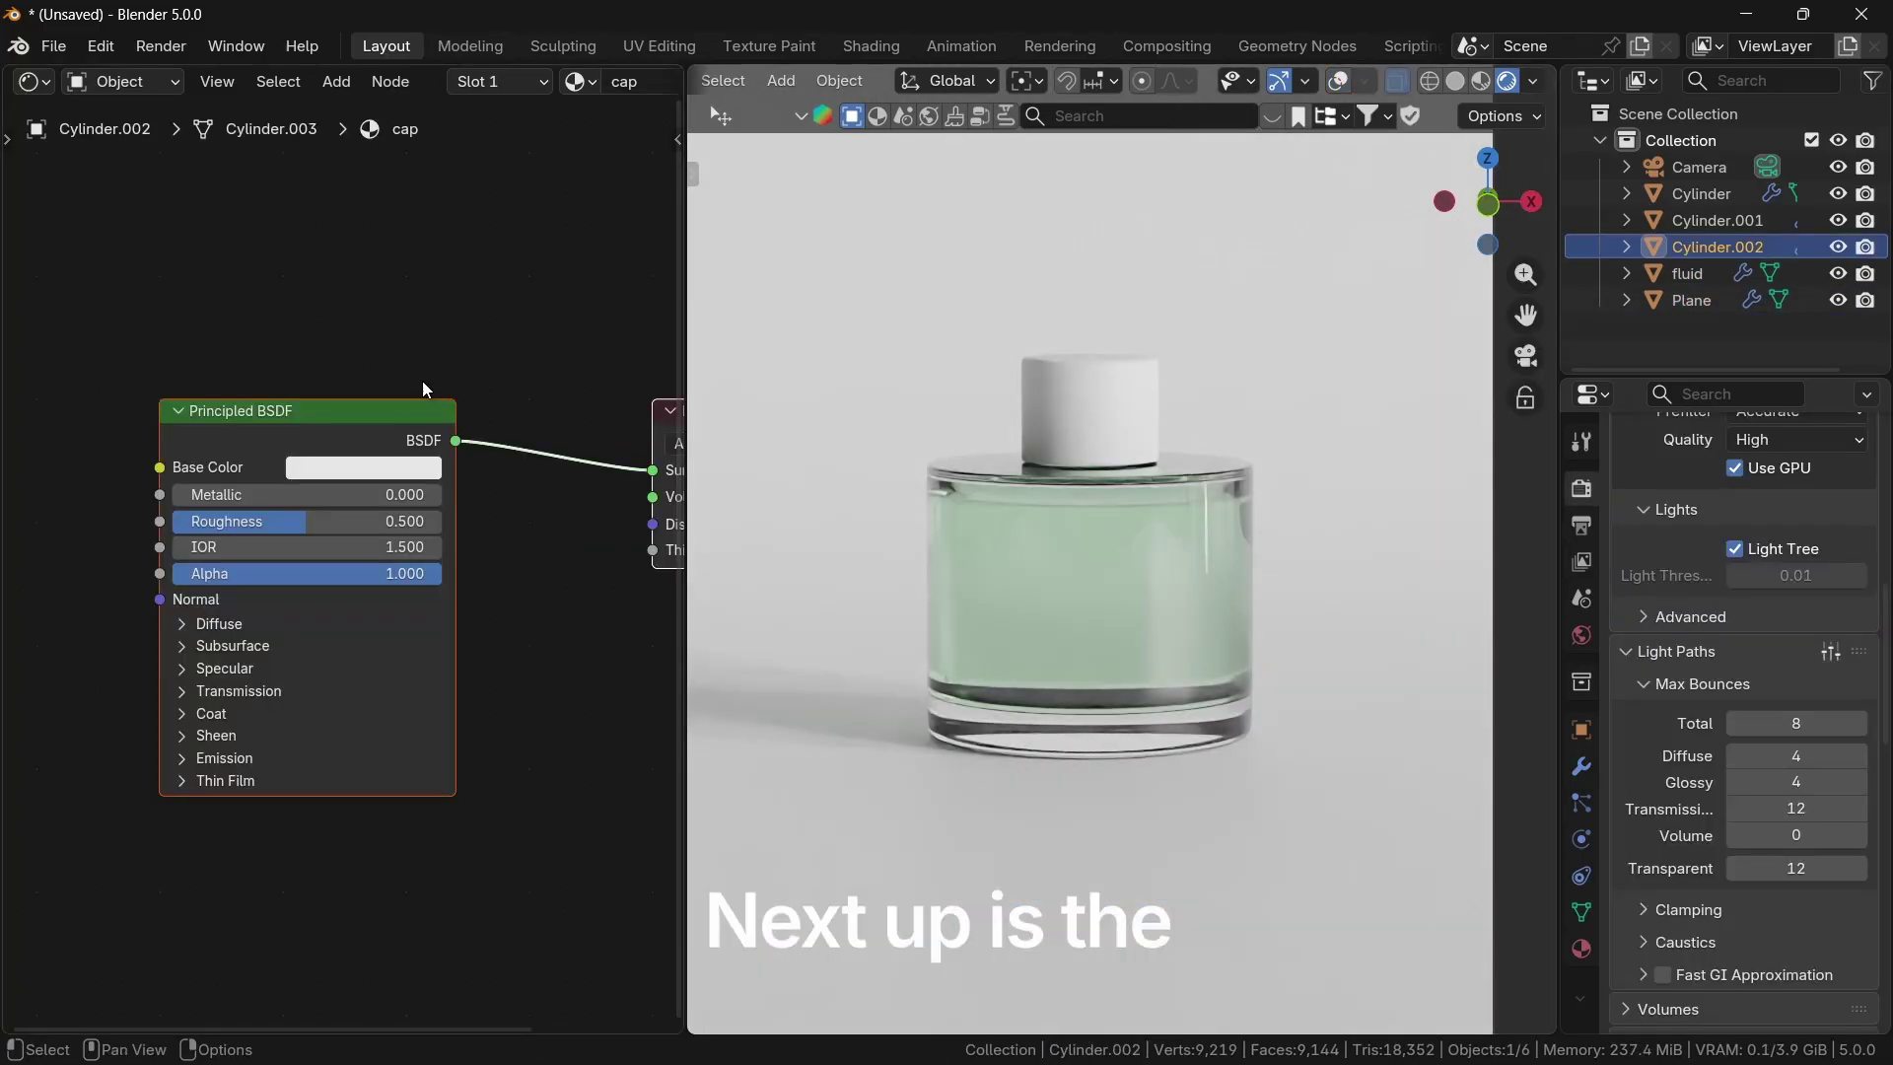
left_click(365, 466)
left_click_drag(511, 495, 510, 686)
left_click_drag(298, 529, 244, 529)
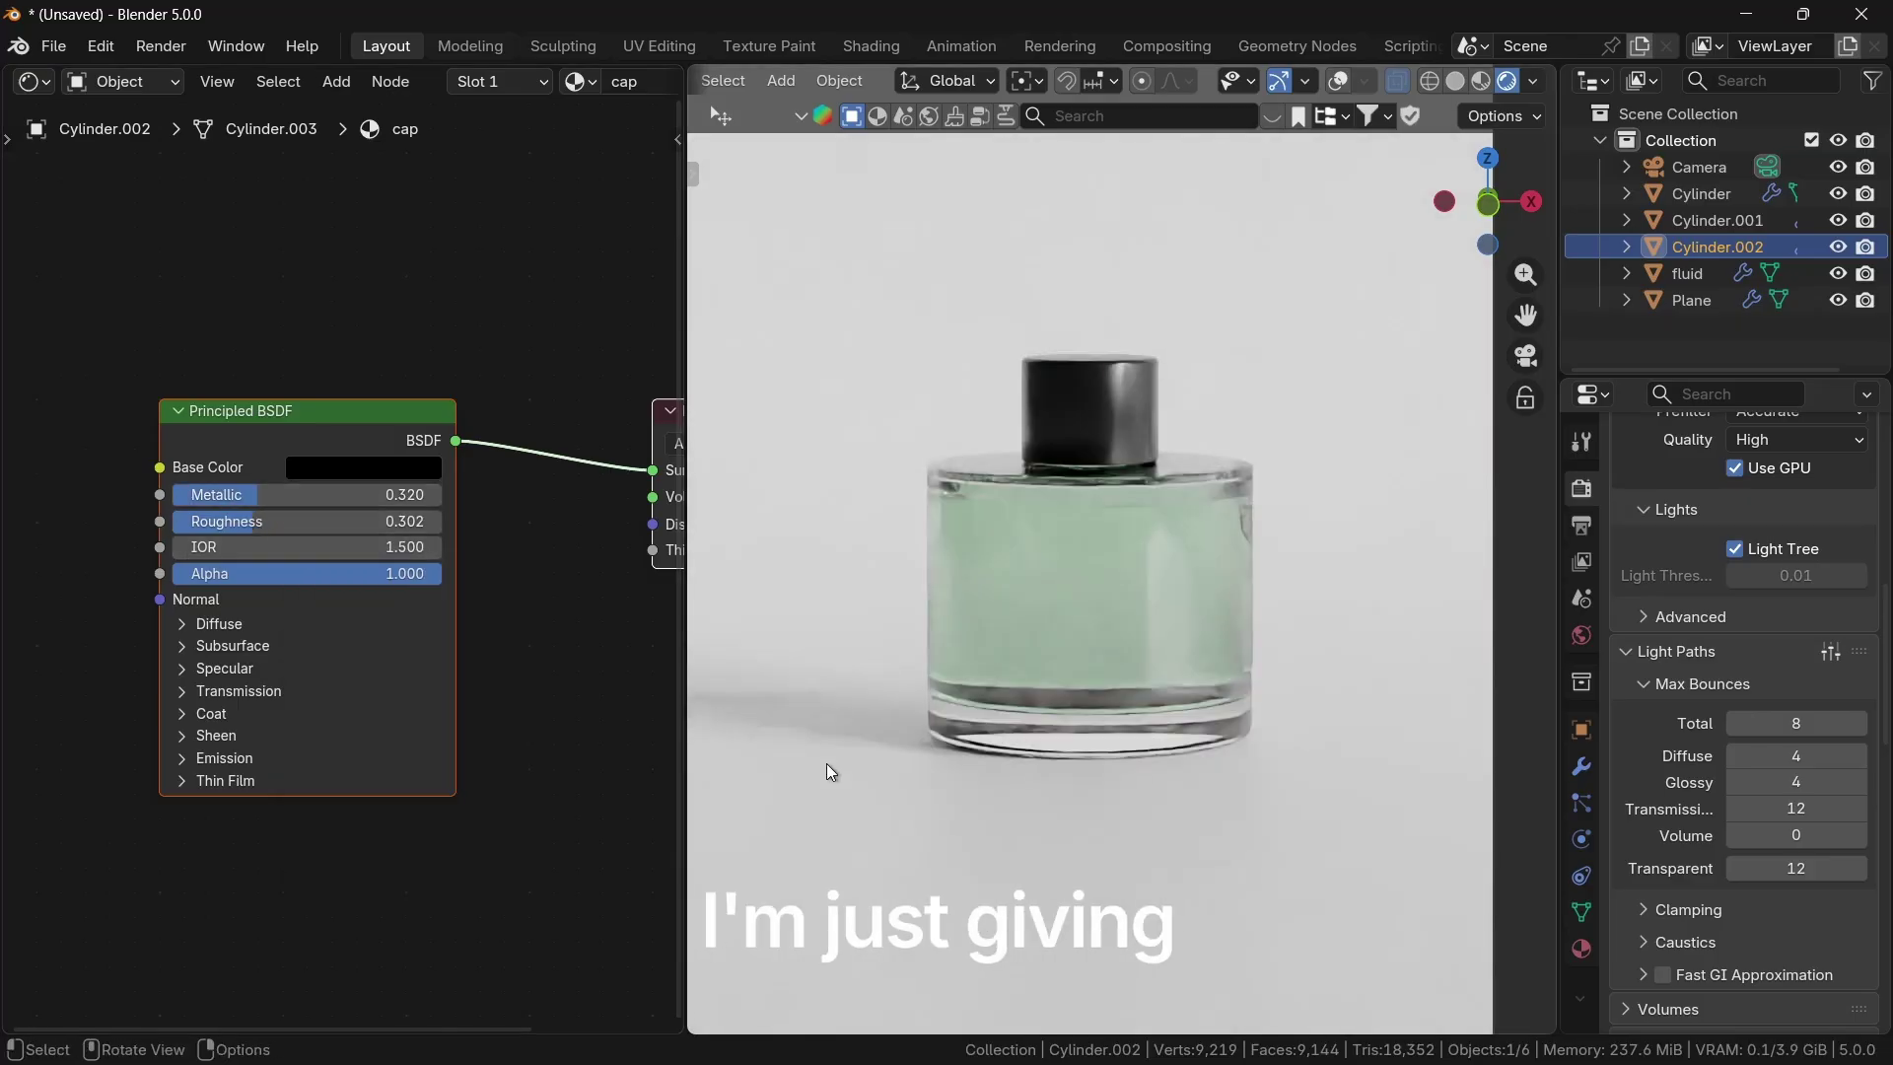
Step: Lower the top edge loops of the fluid mesh slightly in Edit Mode to reduce the fill level
left_click(1149, 807)
scroll(1150, 807, "up", 3)
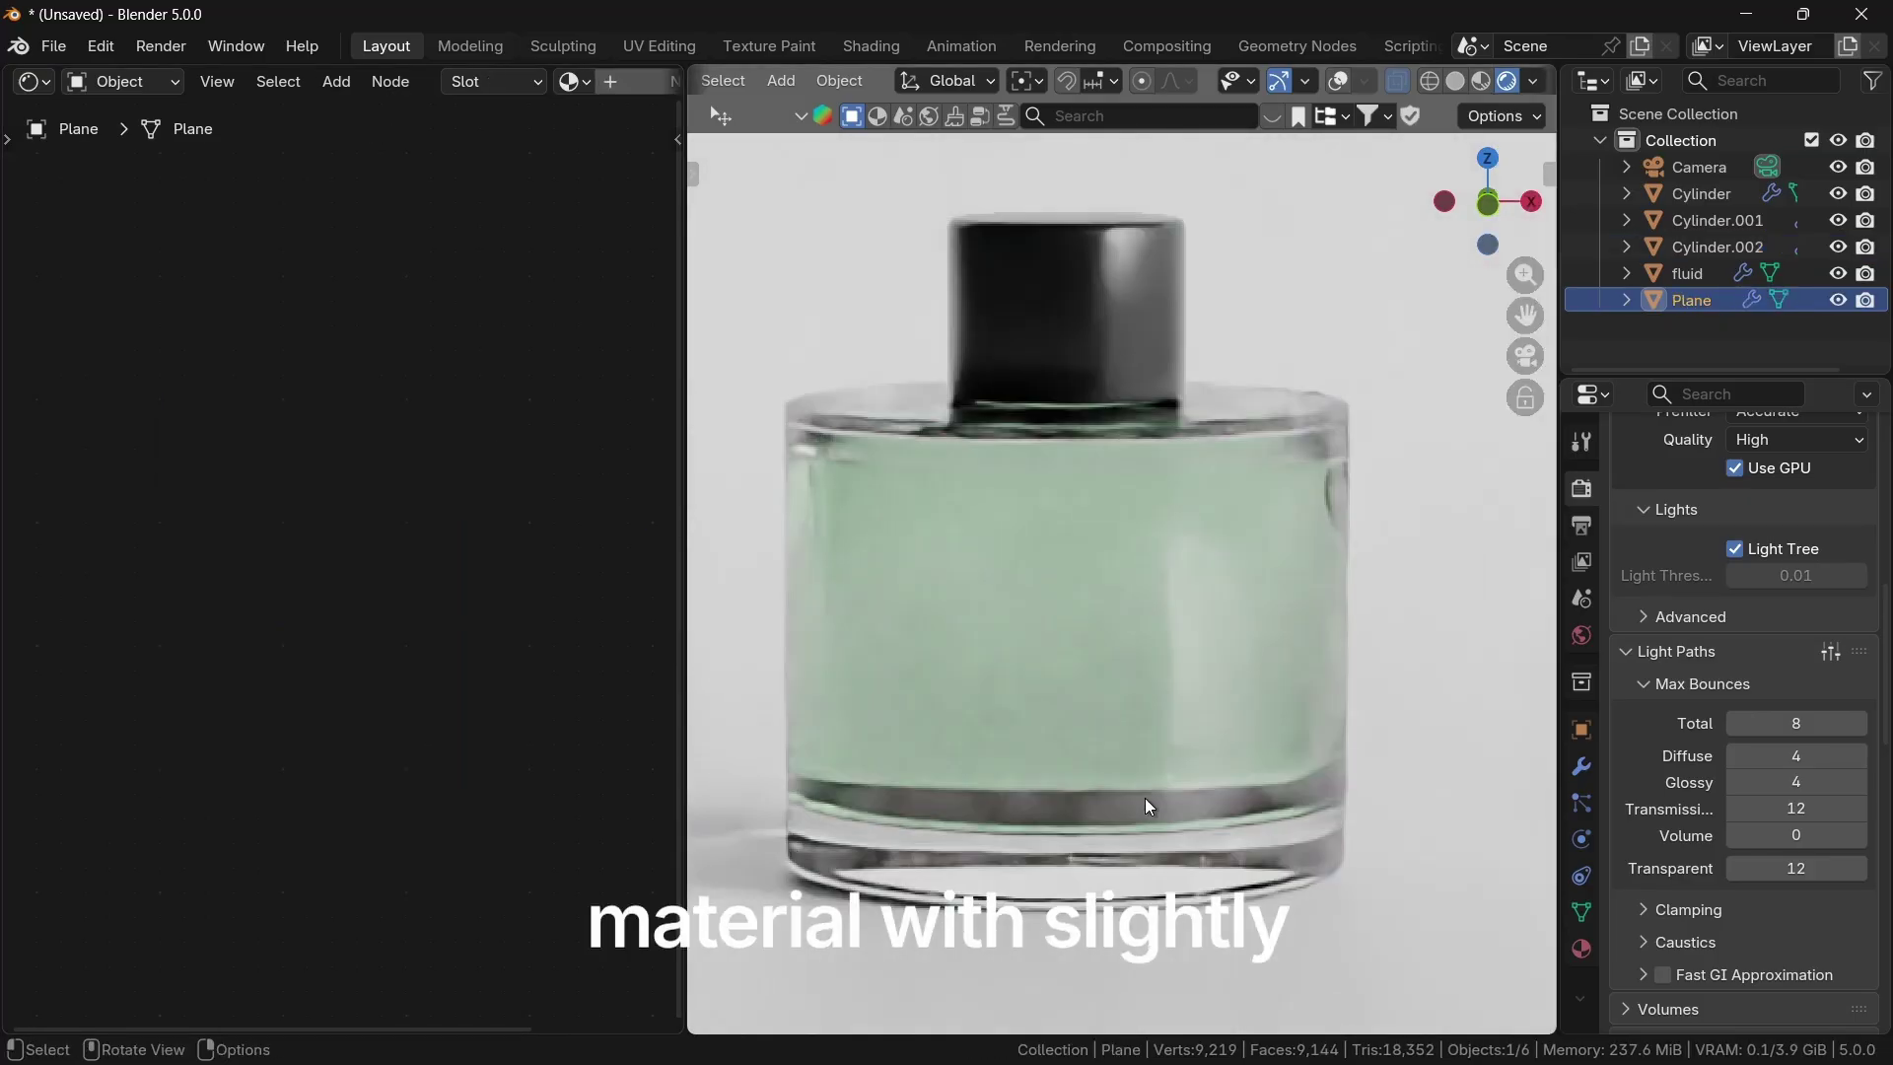
left_click(1034, 507)
left_click(1032, 500)
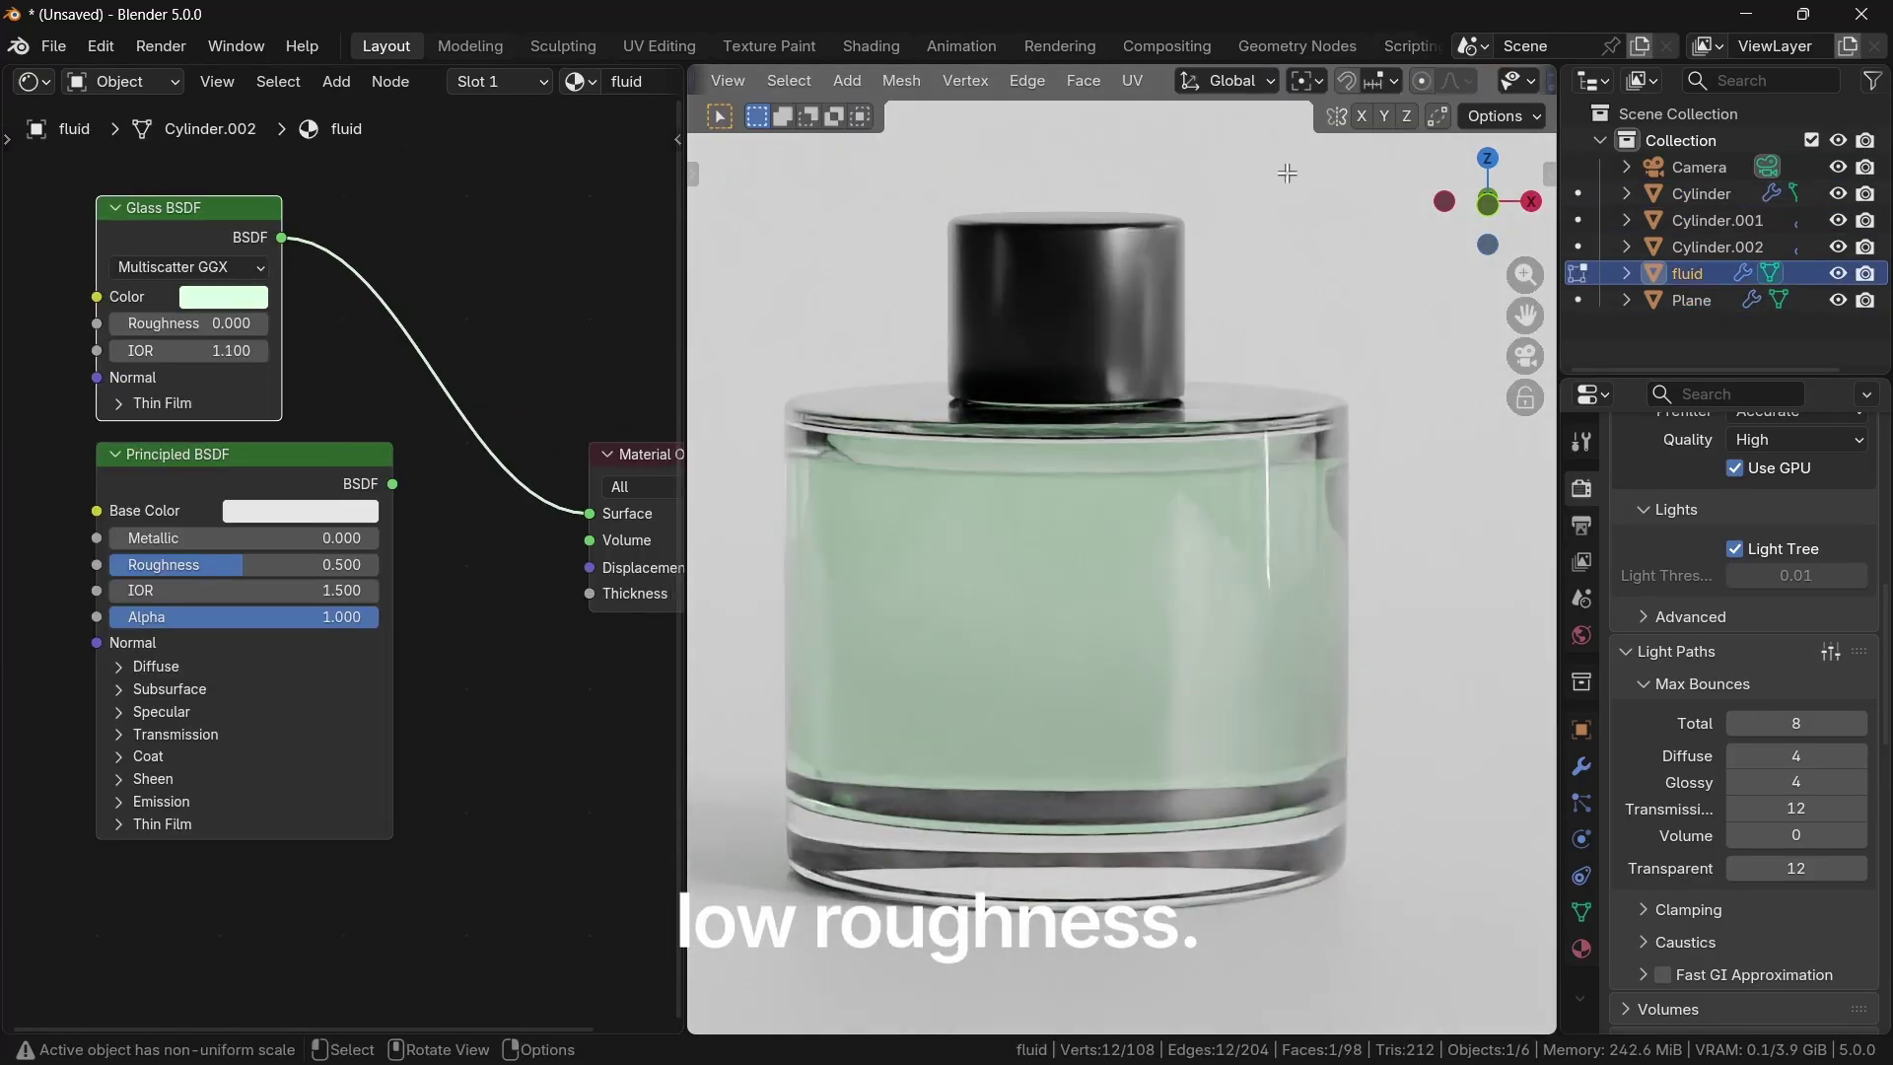
key("Tab")
key("Tab")
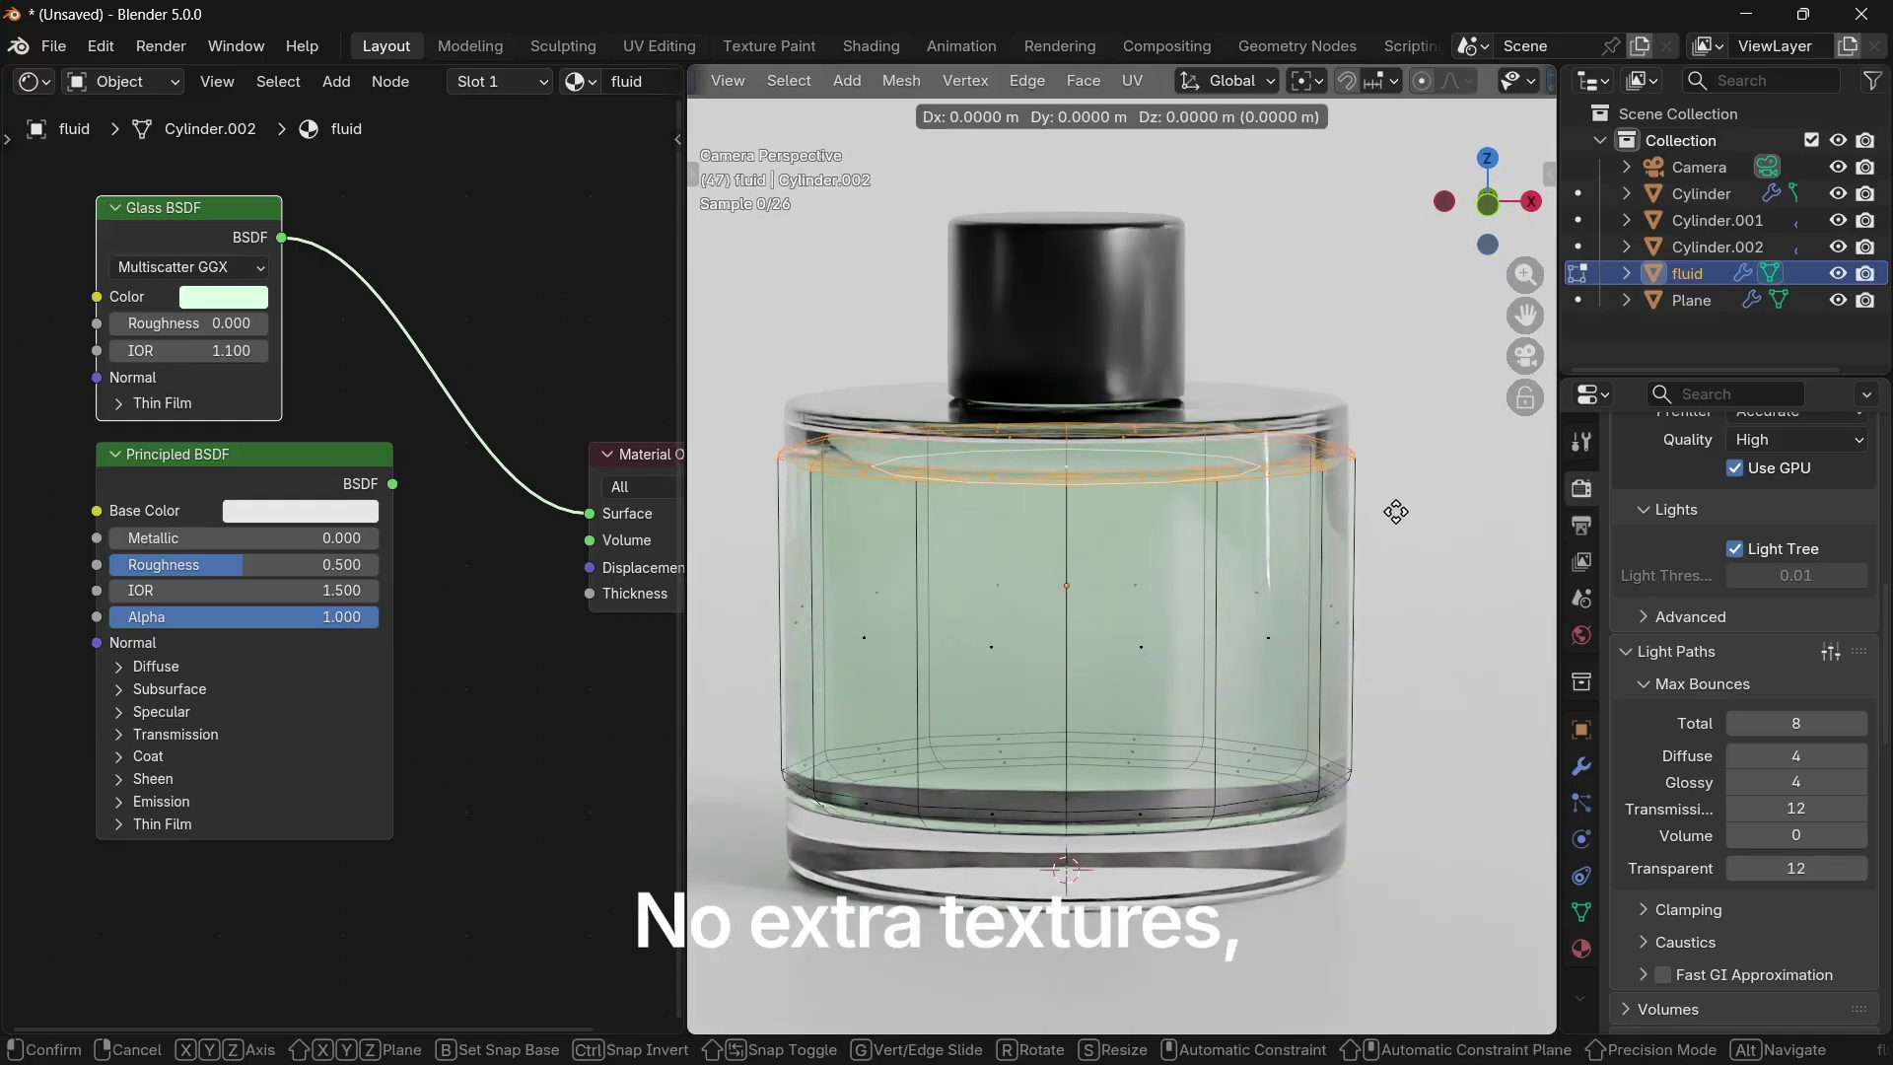
left_click(1372, 525)
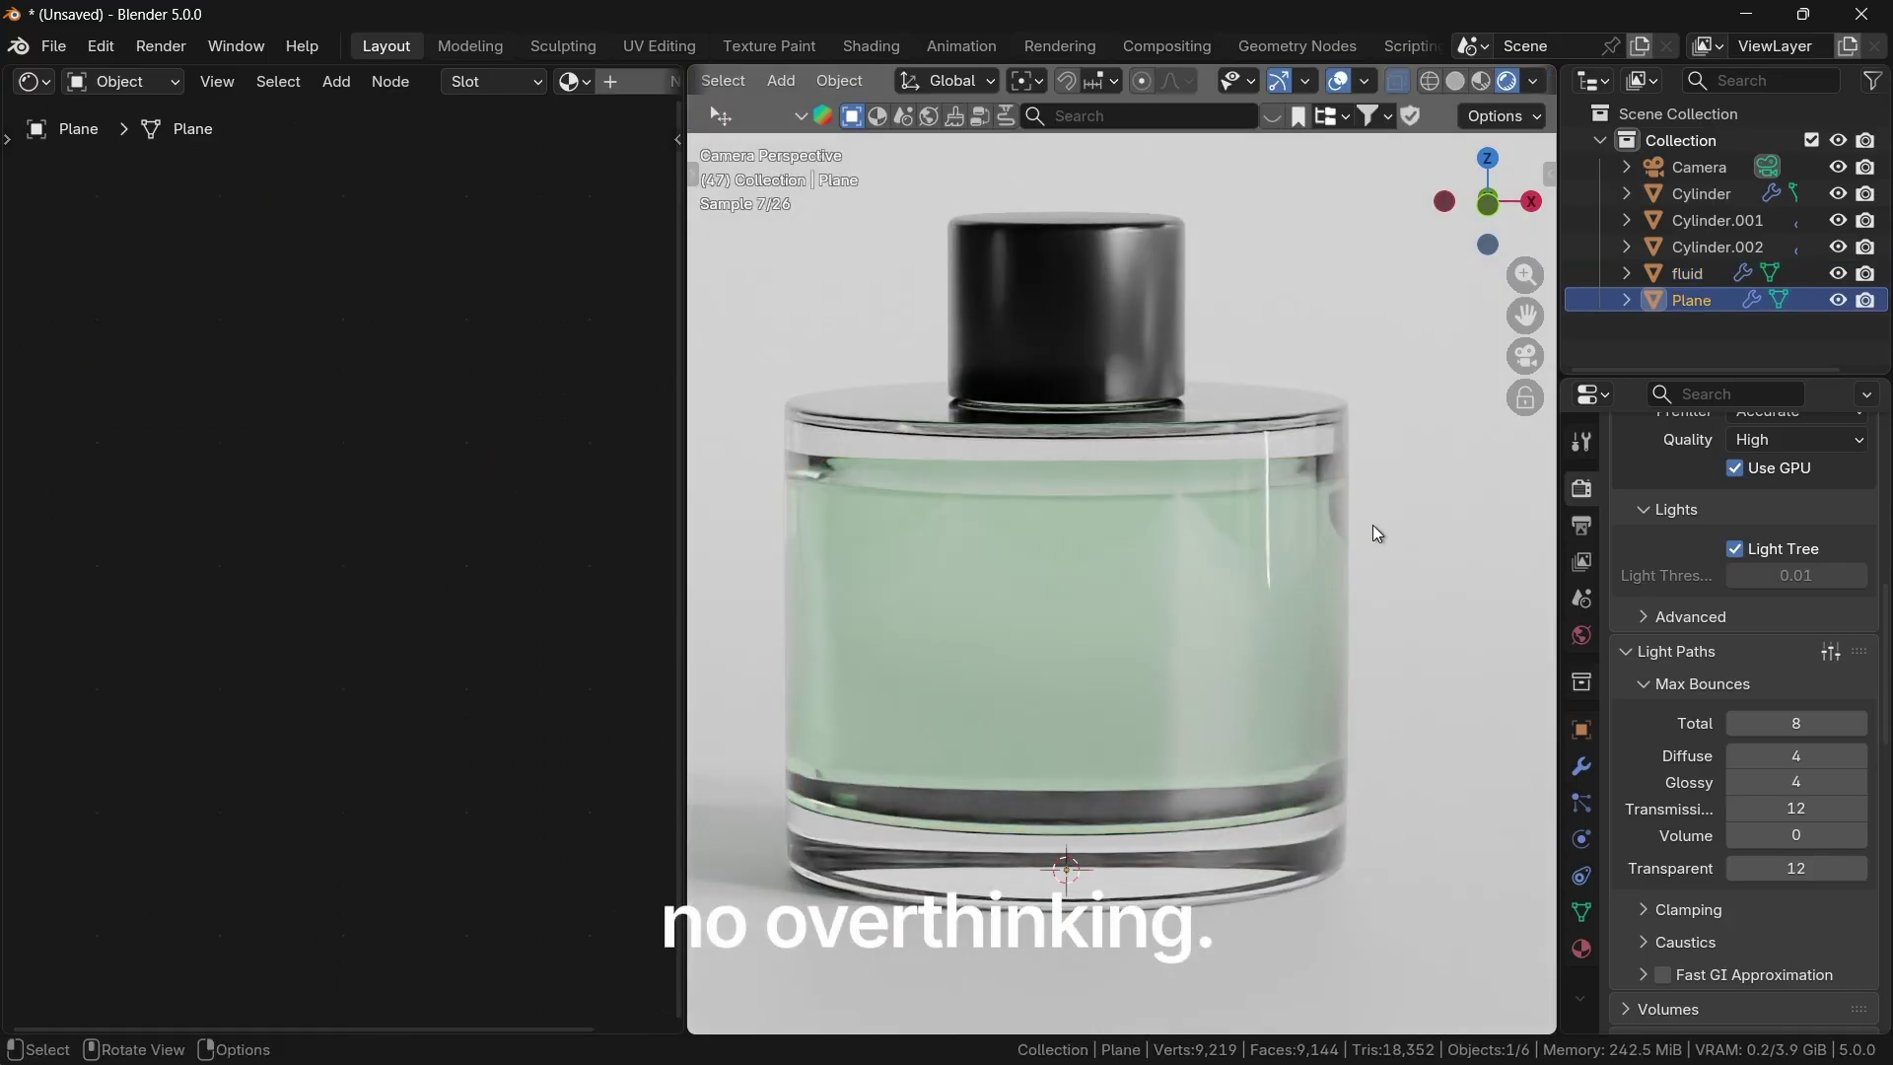
Step: Select the camera and tilt it slightly about its local X axis to reframe the bottle
scroll(1351, 552, "up", 2)
scroll(1380, 602, "down", 4)
scroll(1400, 602, "down", 1)
left_click(1378, 579)
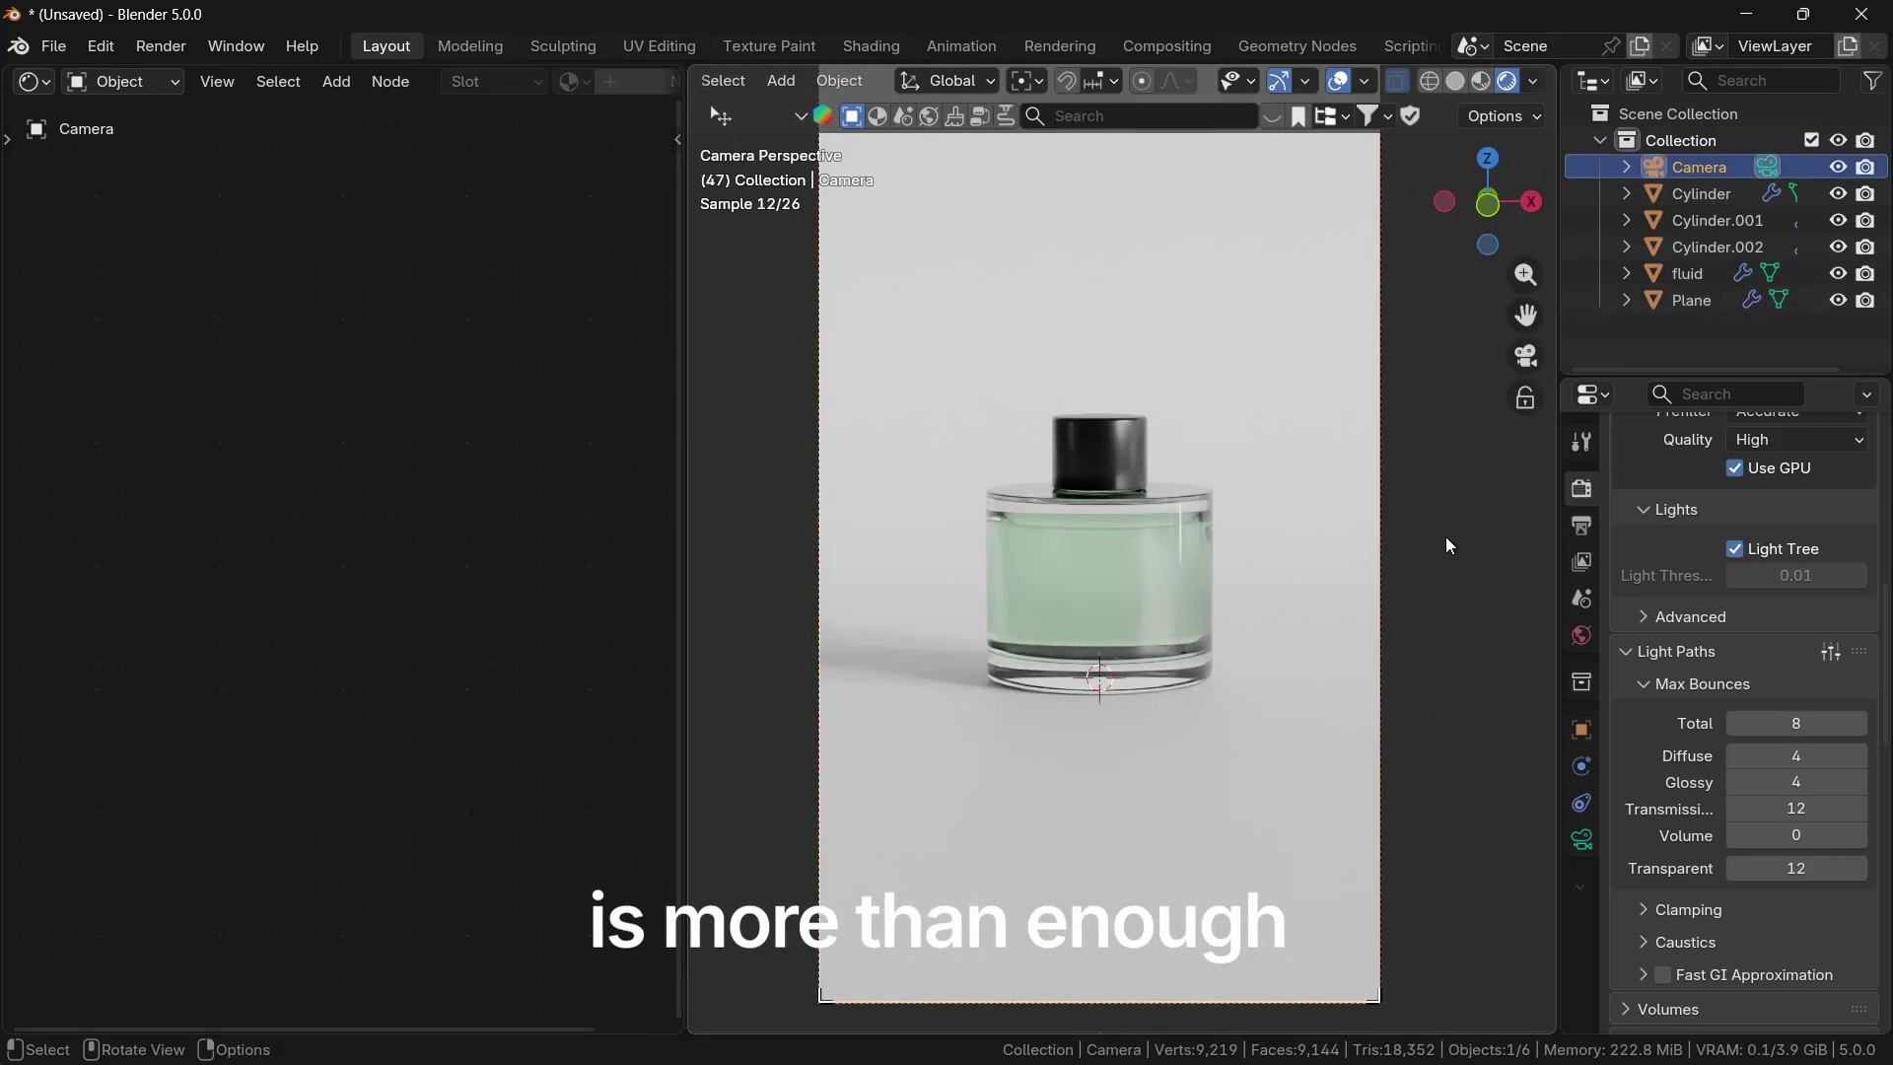
key("r")
key("x")
key("x")
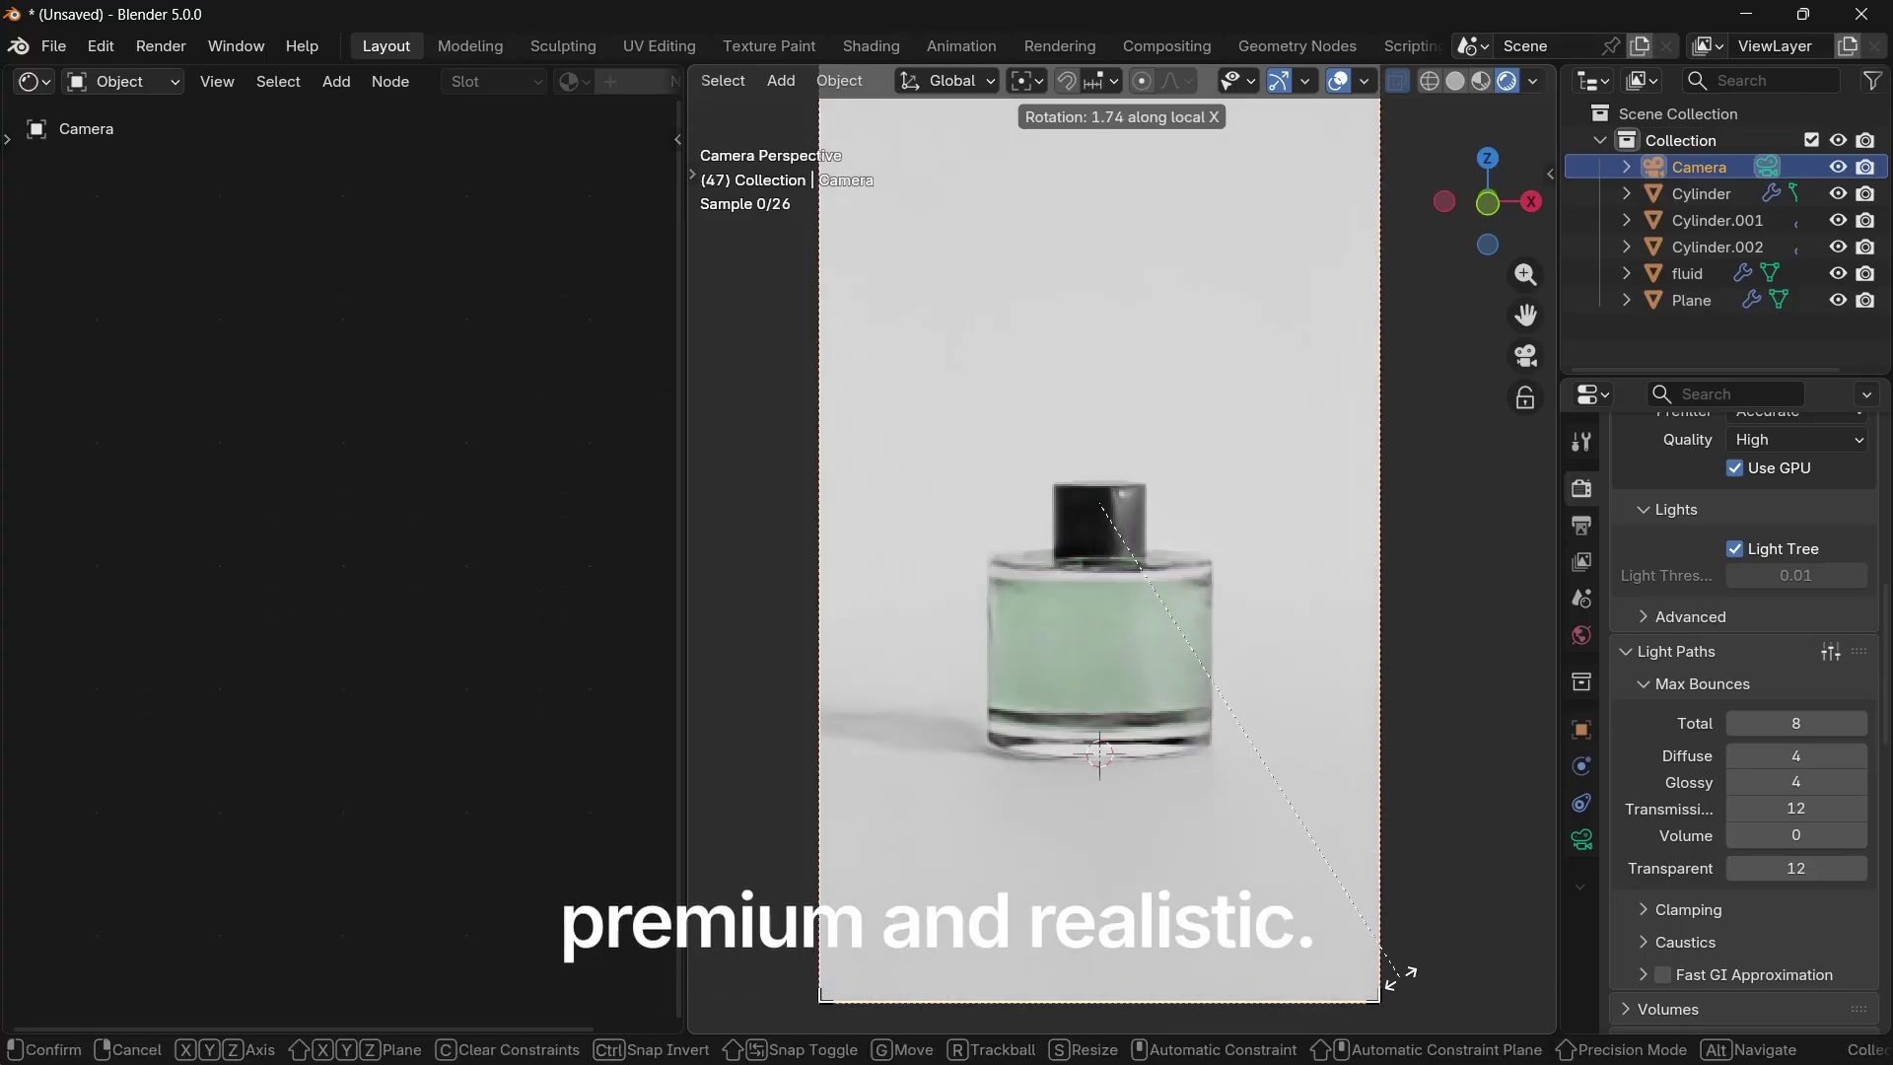
left_click(1345, 848)
Step: Lower the camera about 0.98 m along Z, check it from the front, and readjust its height through the camera view
key("g")
key("z")
left_click(1344, 509)
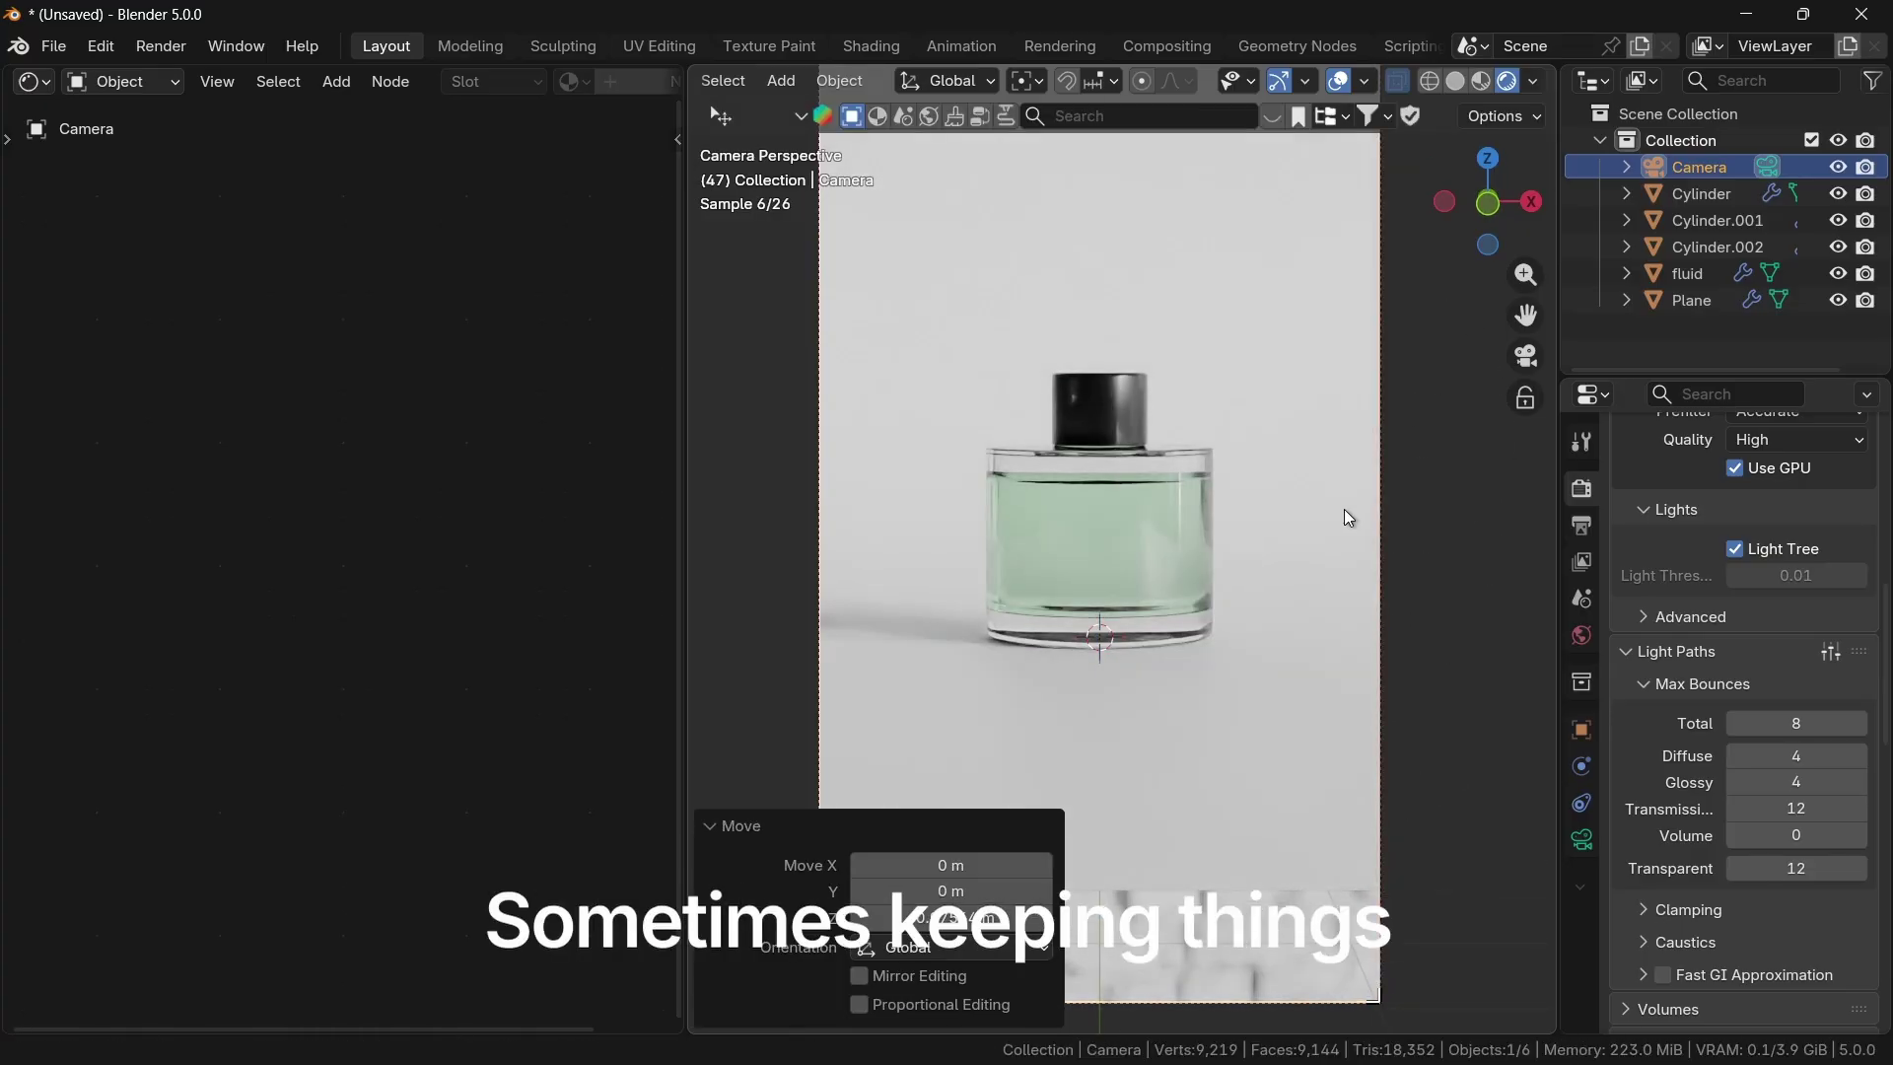
key("KP_1")
scroll(1224, 541, "up", 5)
scroll(1224, 541, "down", 5)
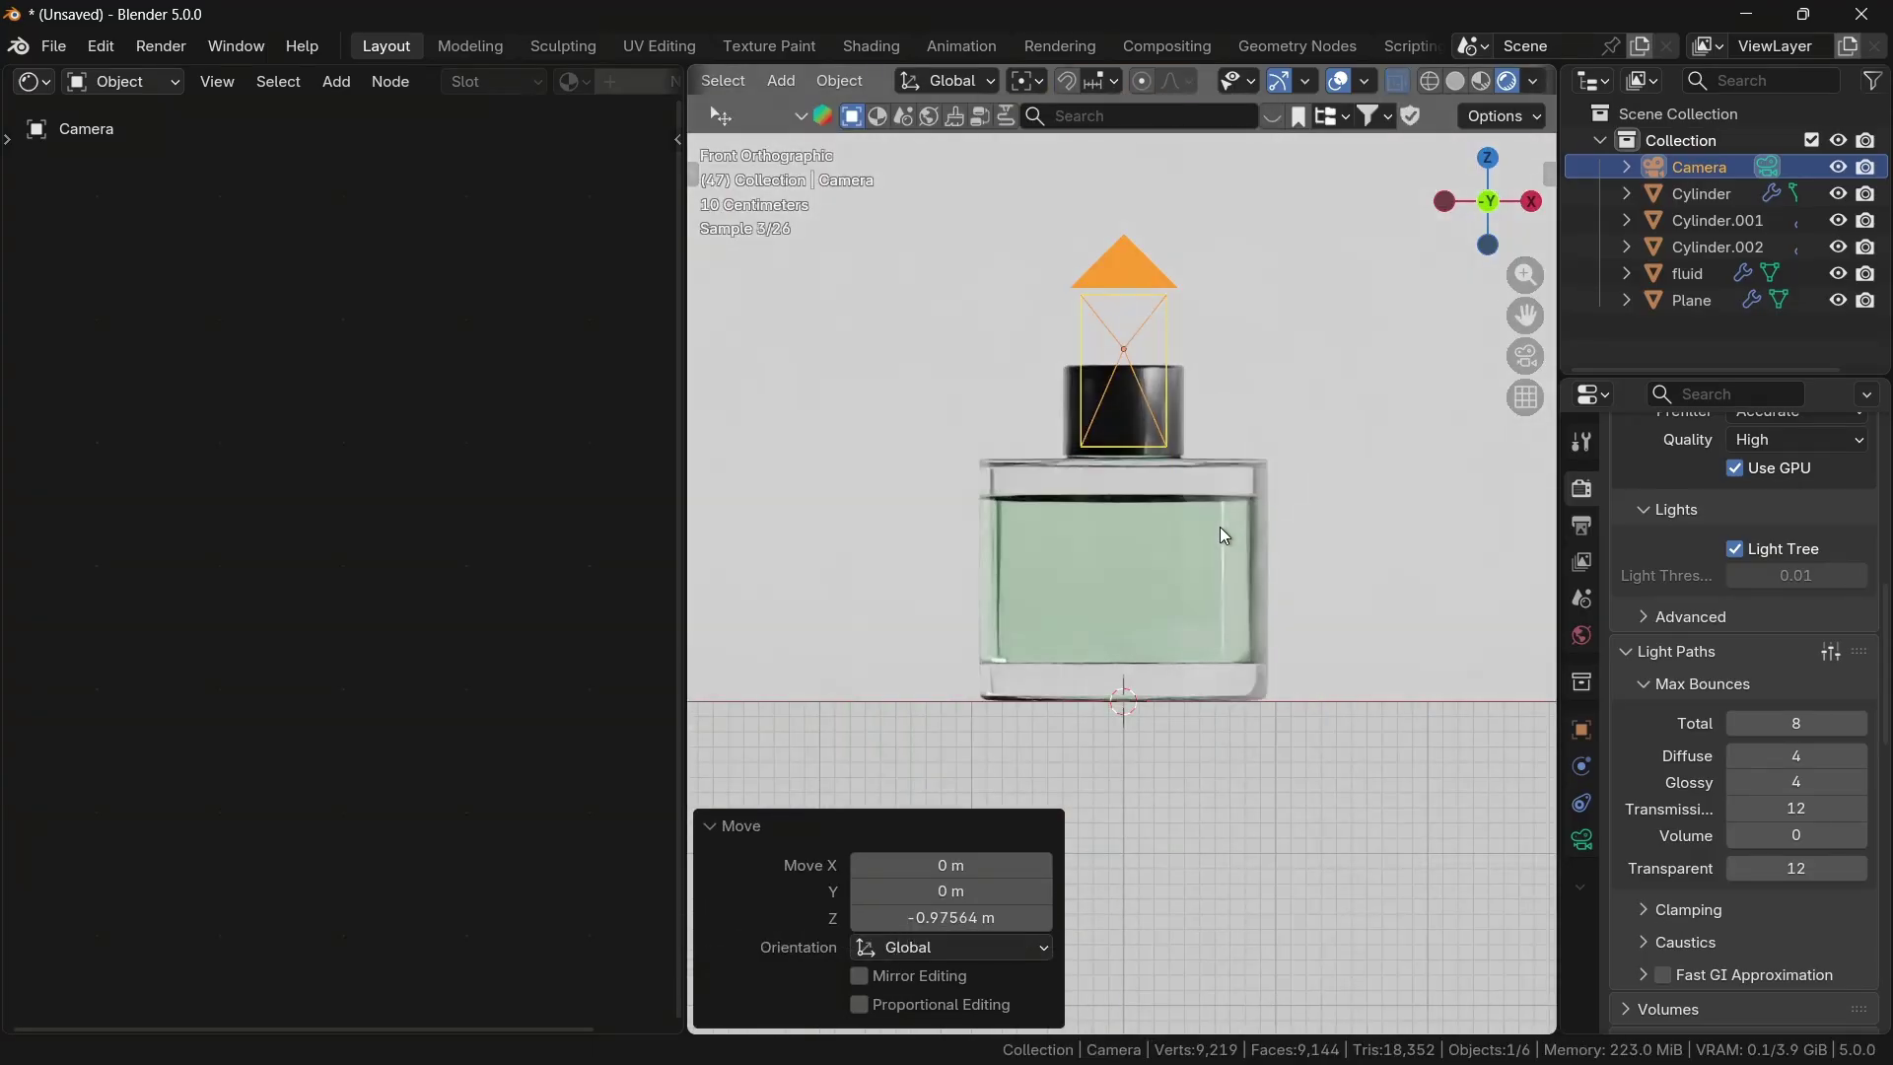
key("KP_0")
key("g")
key("z")
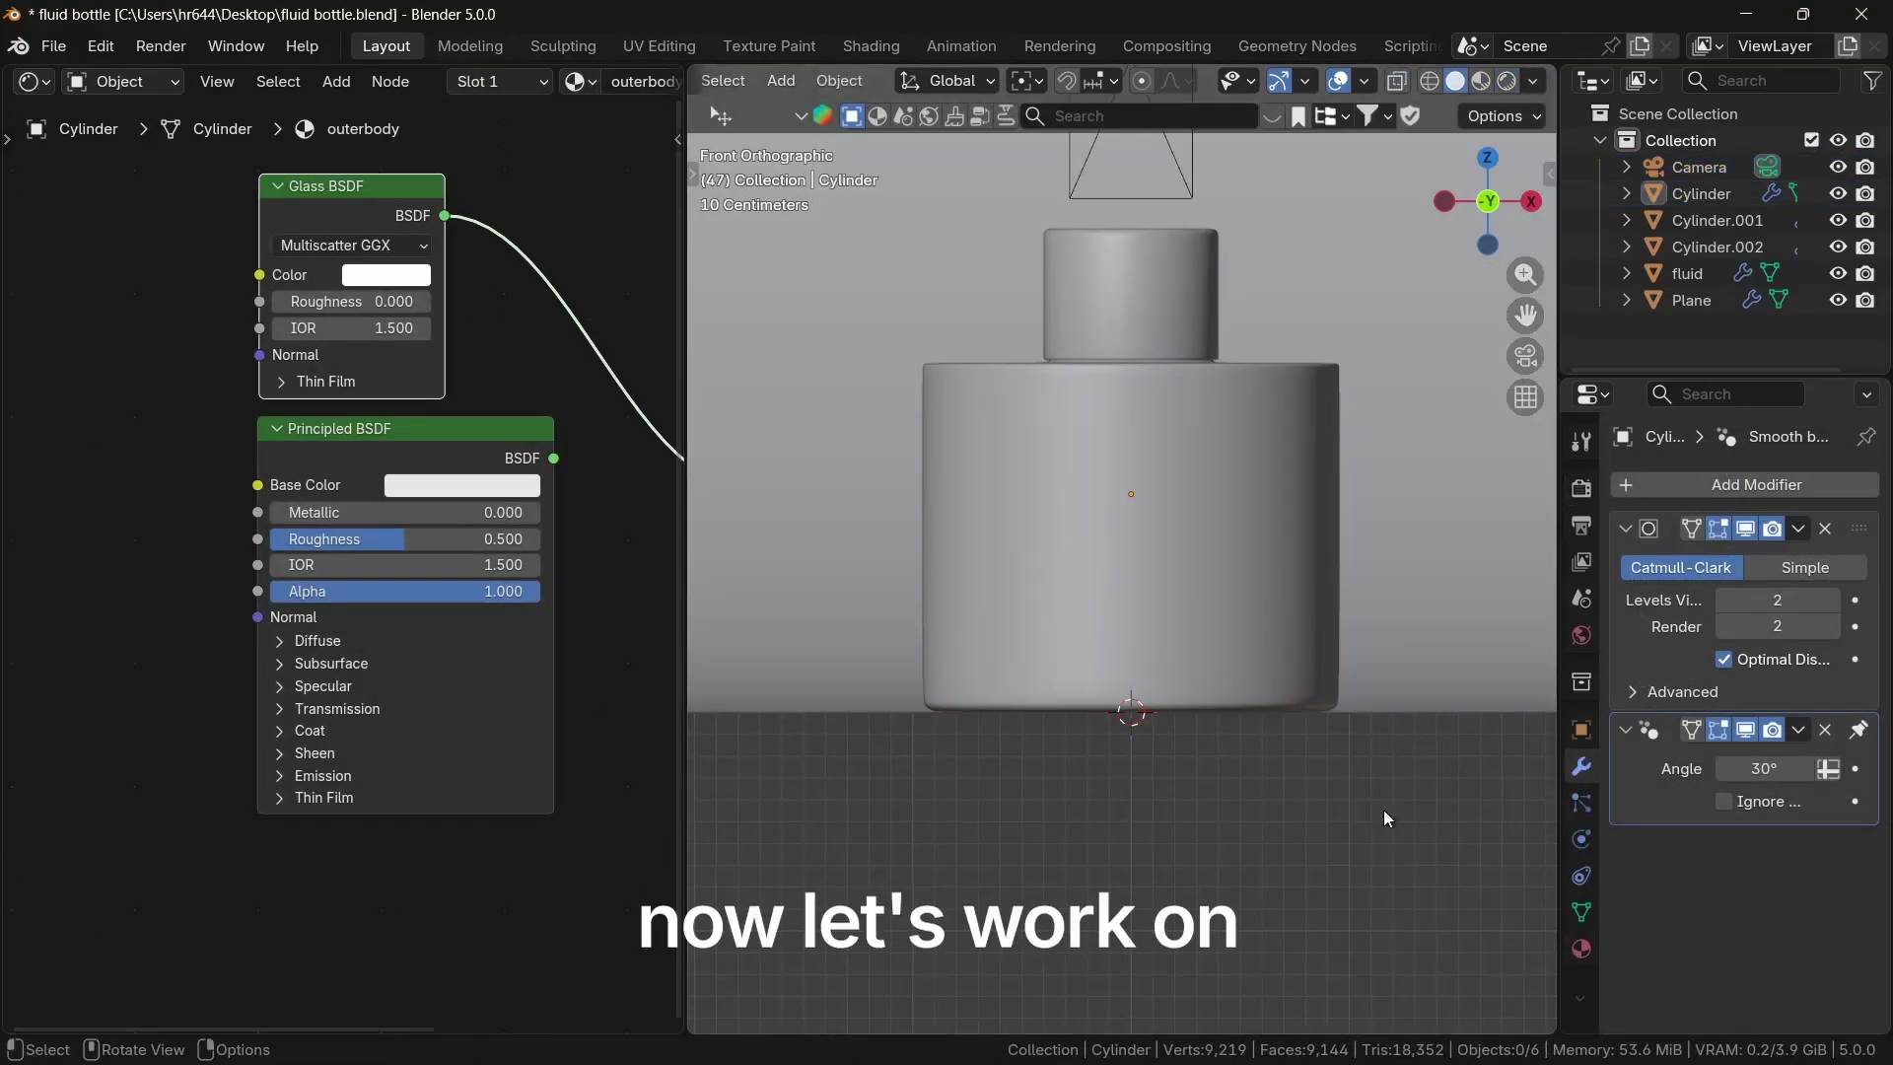
Step: Duplicate the outer body's ring of side faces in place and separate the copy by selection into its own object
left_click(1039, 564)
key("Tab")
left_click(1025, 525, "alt")
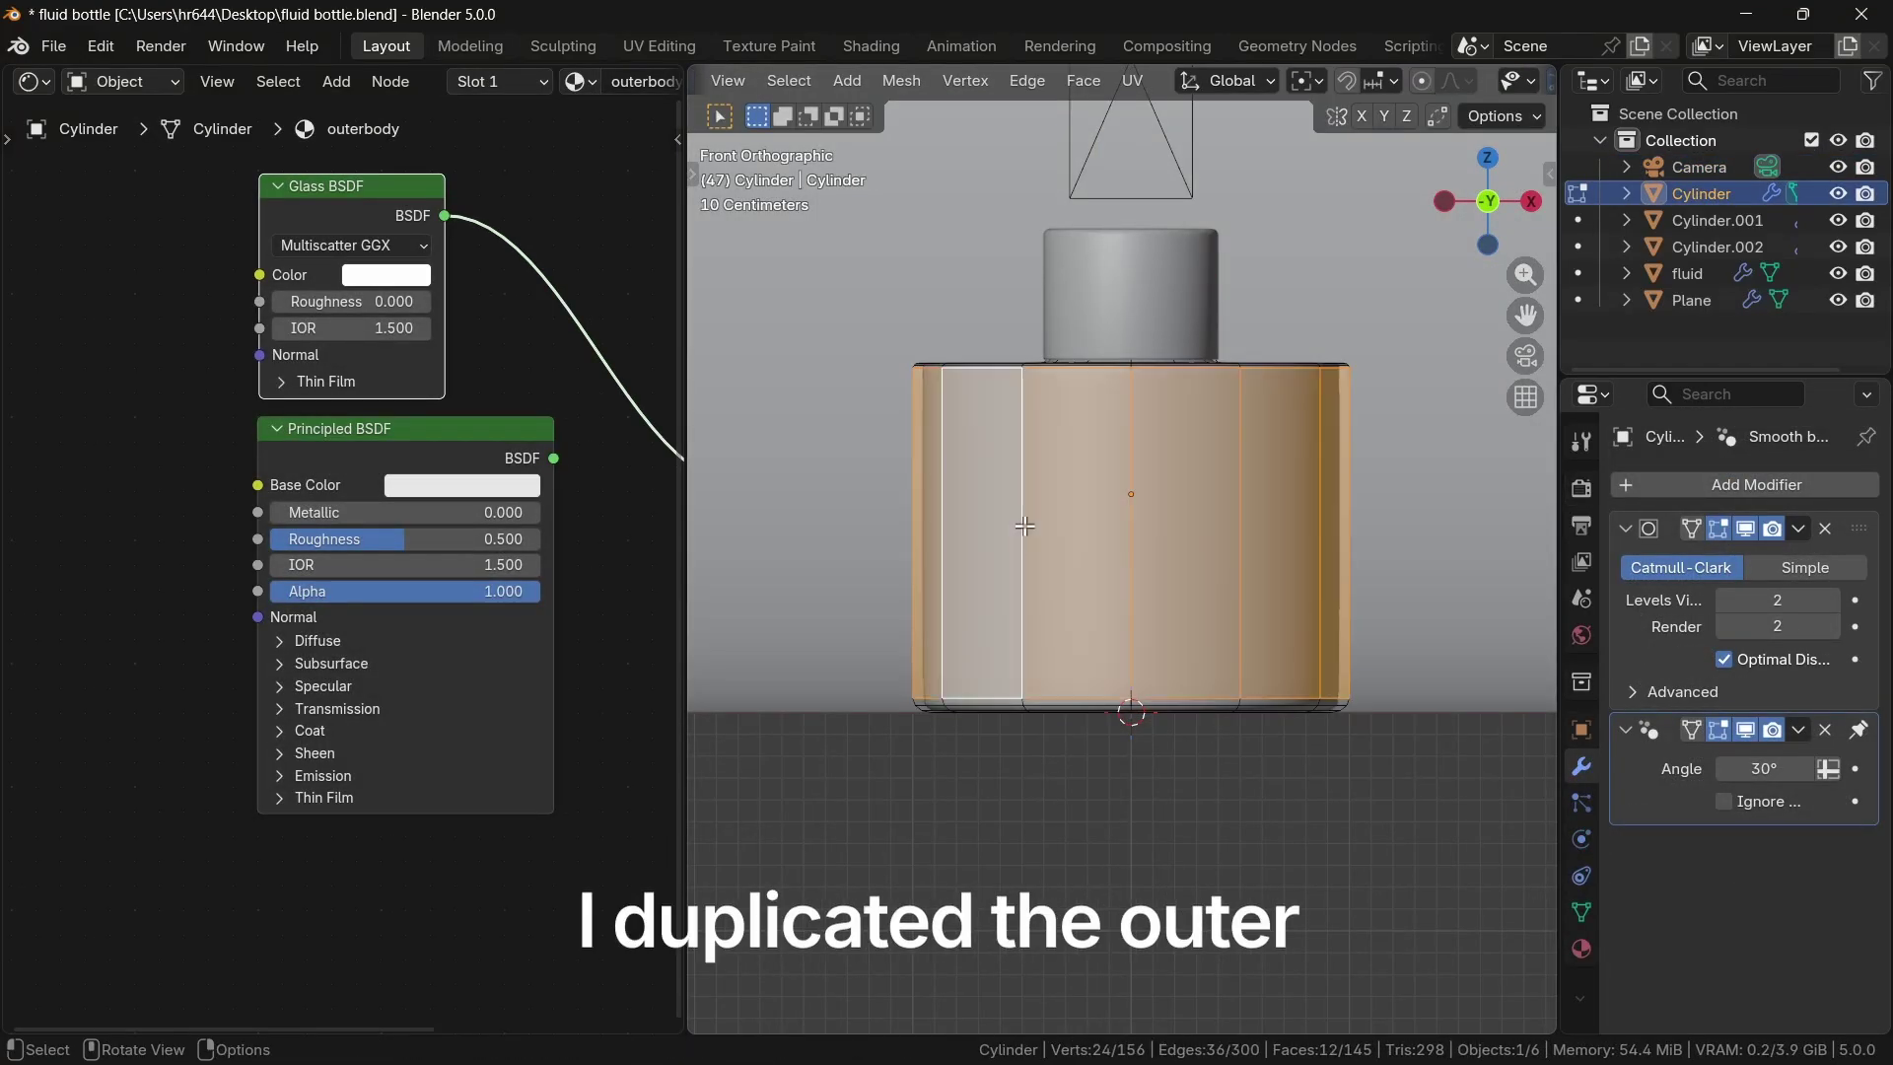
key("shift+g")
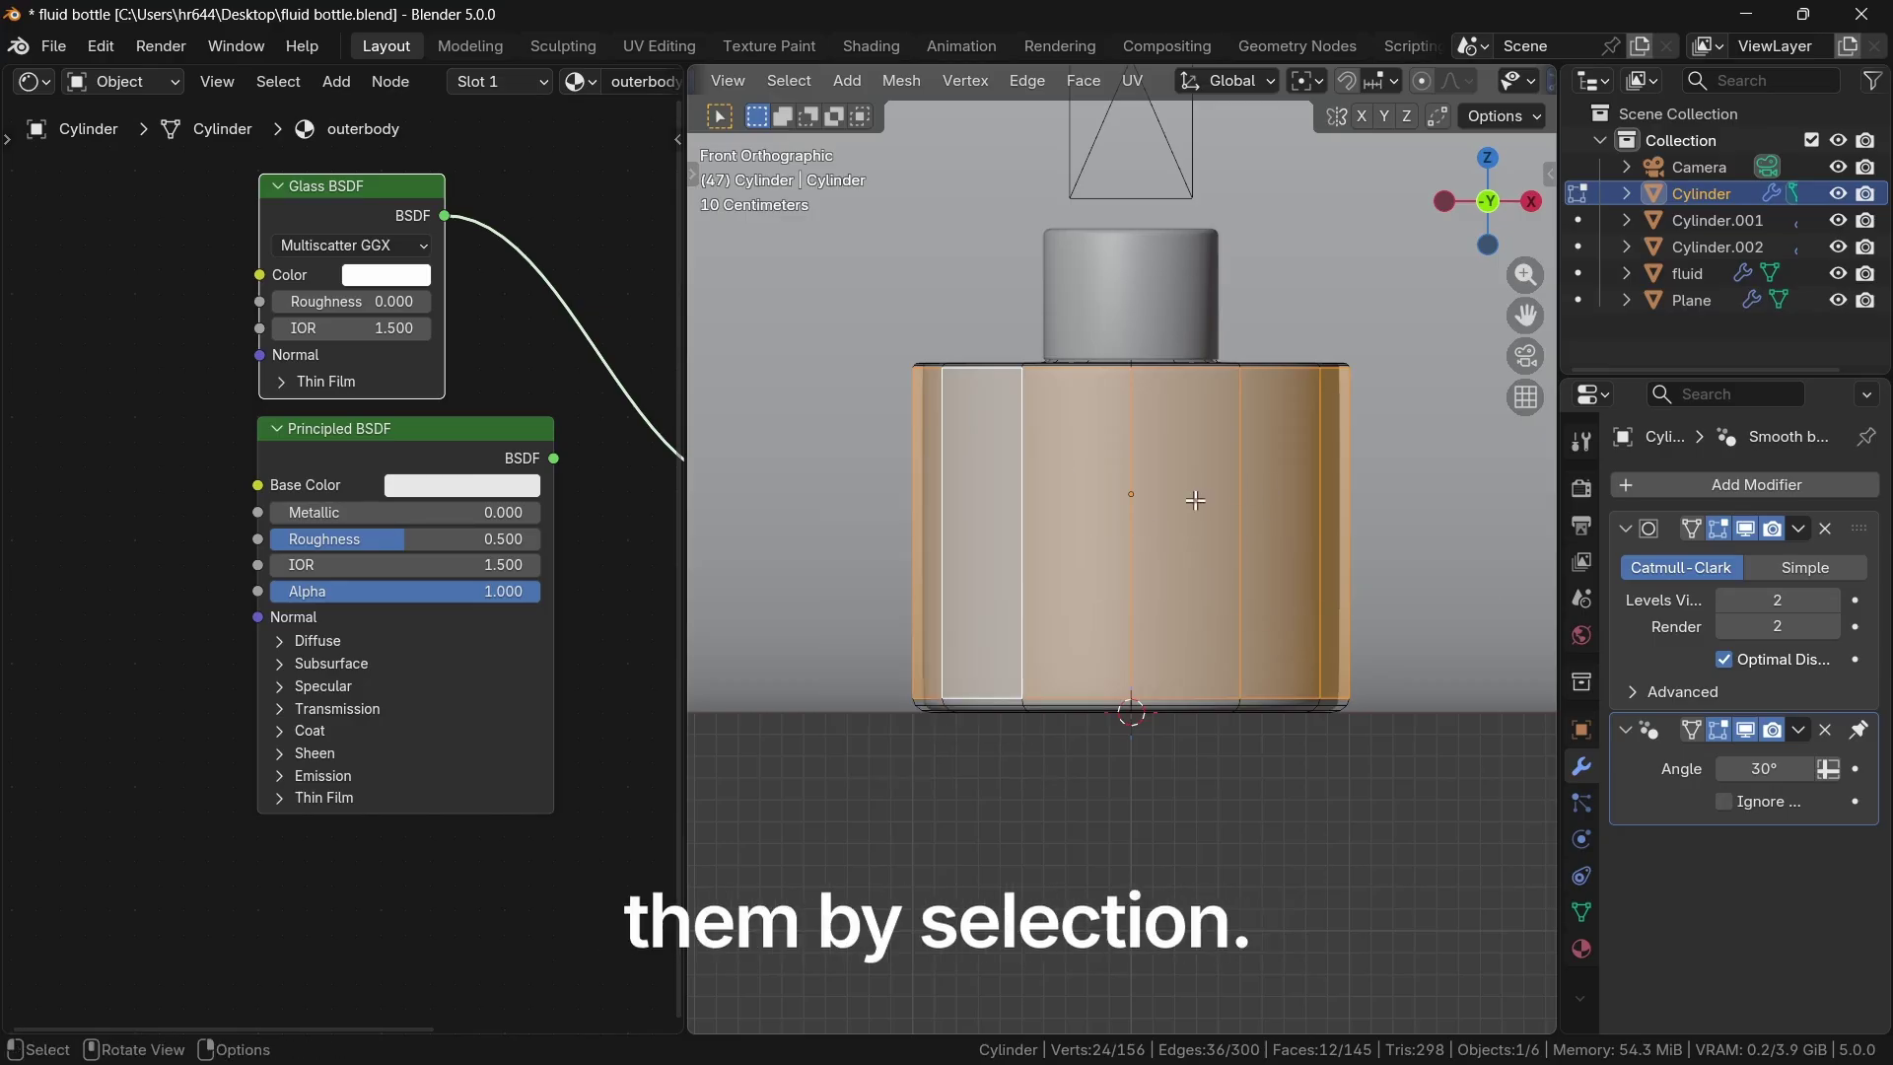
scroll(1129, 589, "up", 3)
scroll(1141, 544, "down", 2)
key("shift+d")
right_click(1140, 544)
key("p")
left_click(1140, 544)
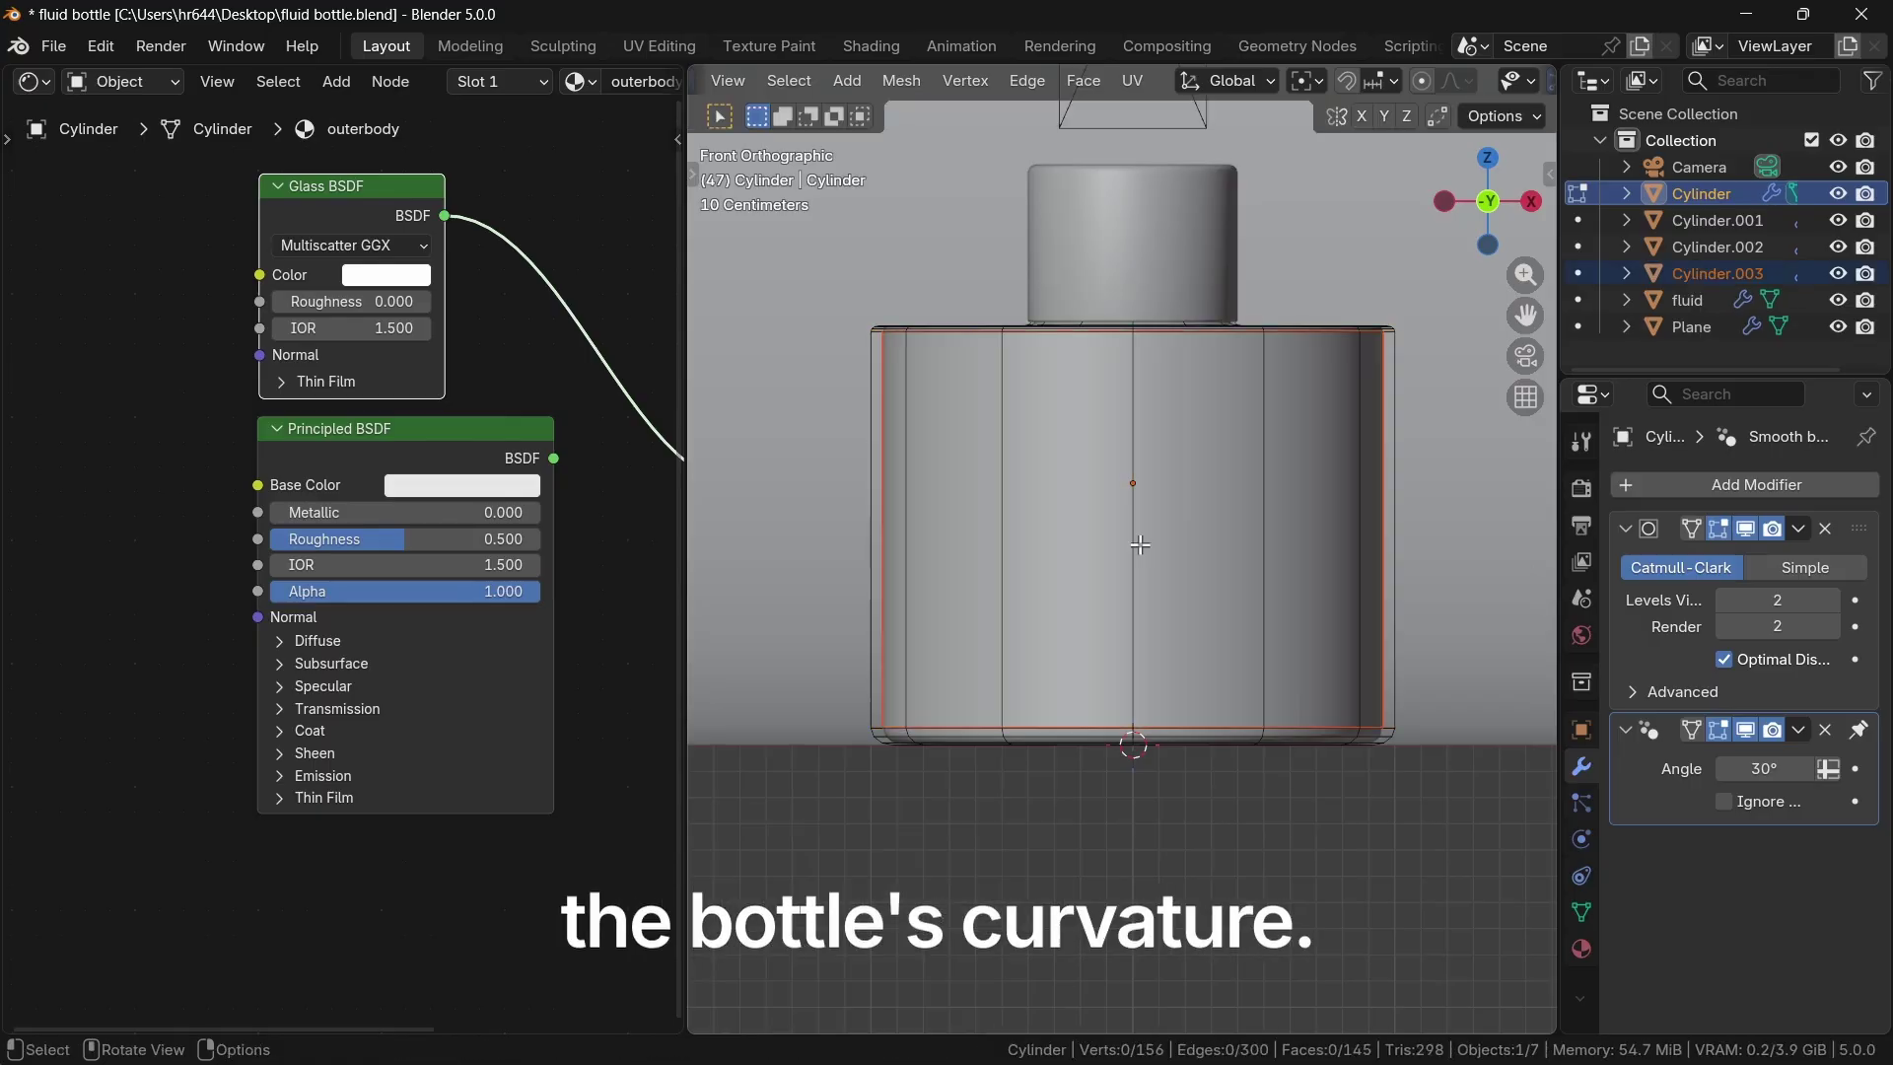
Step: Leave Edit Mode, select the separated side-wall object and apply its Catmull-Clark Subdivision modifier
key("Tab")
left_click(1060, 505)
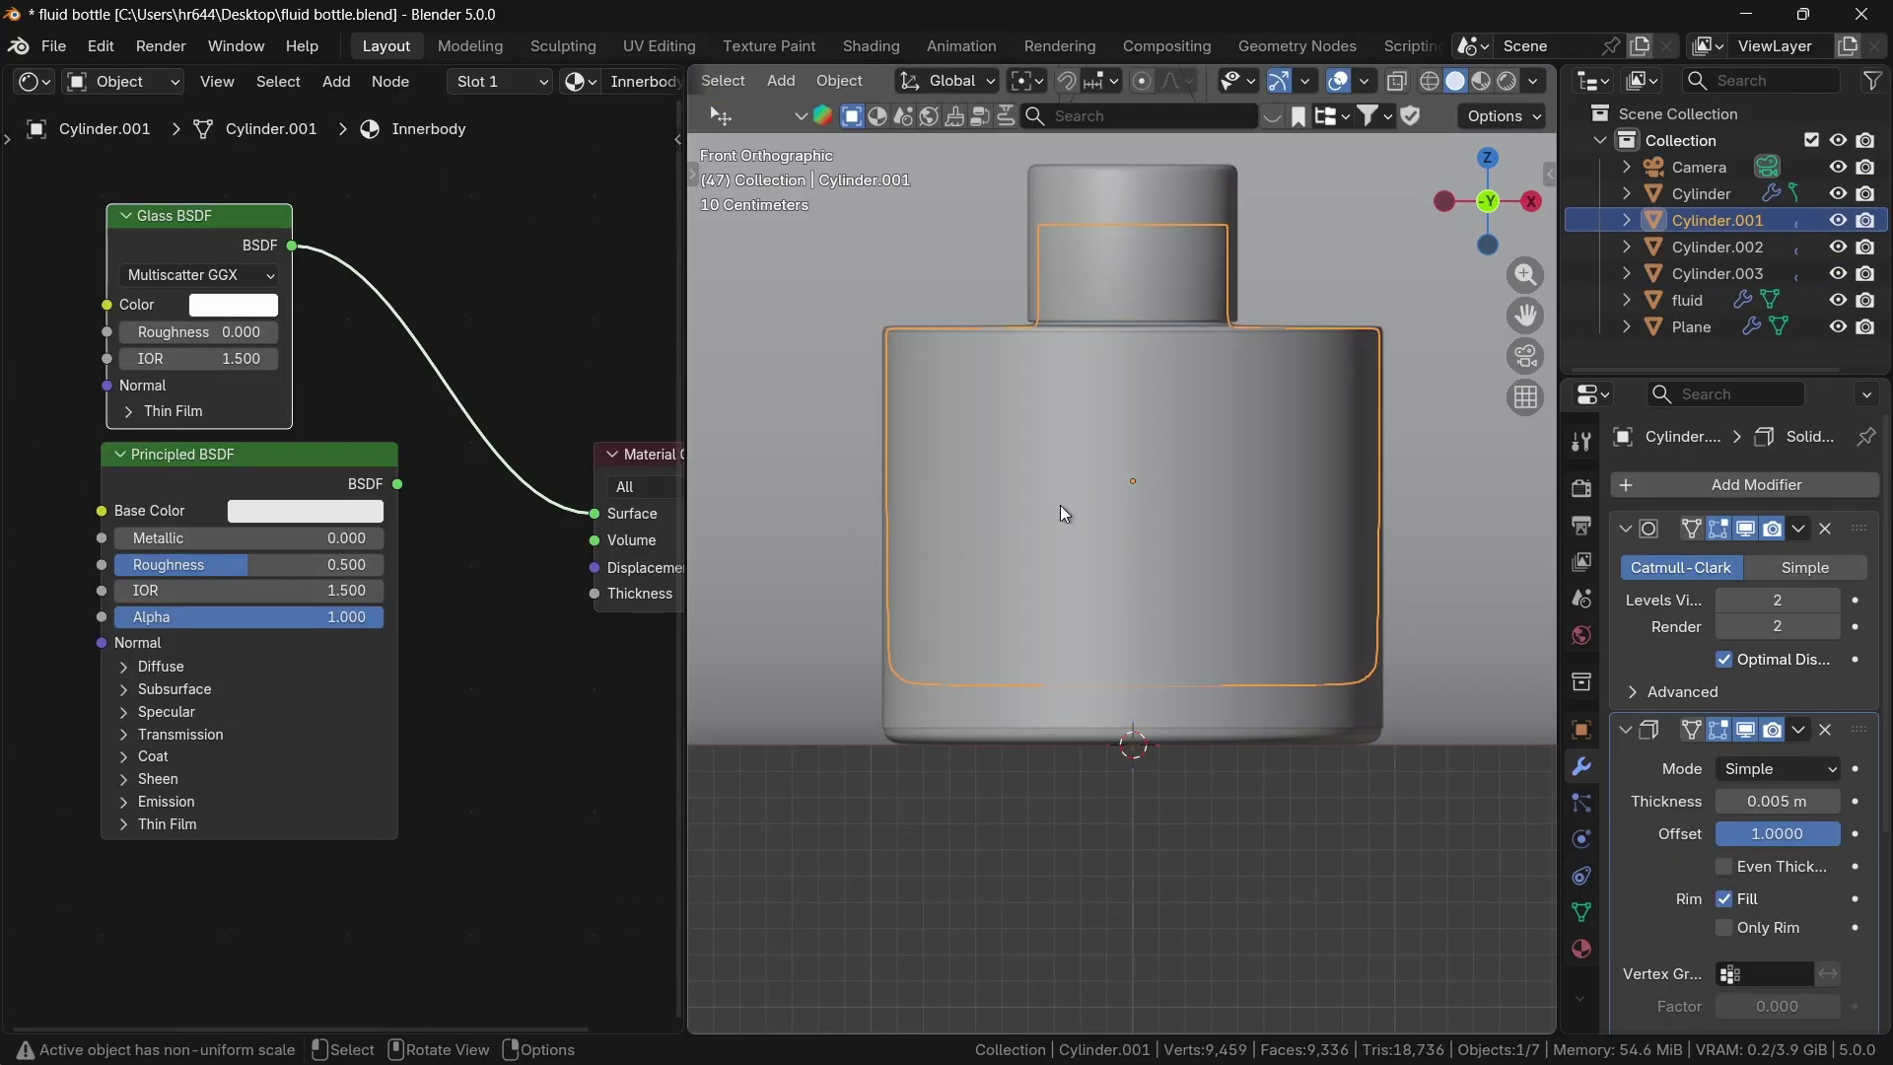
left_click(1061, 505)
left_click(1061, 504)
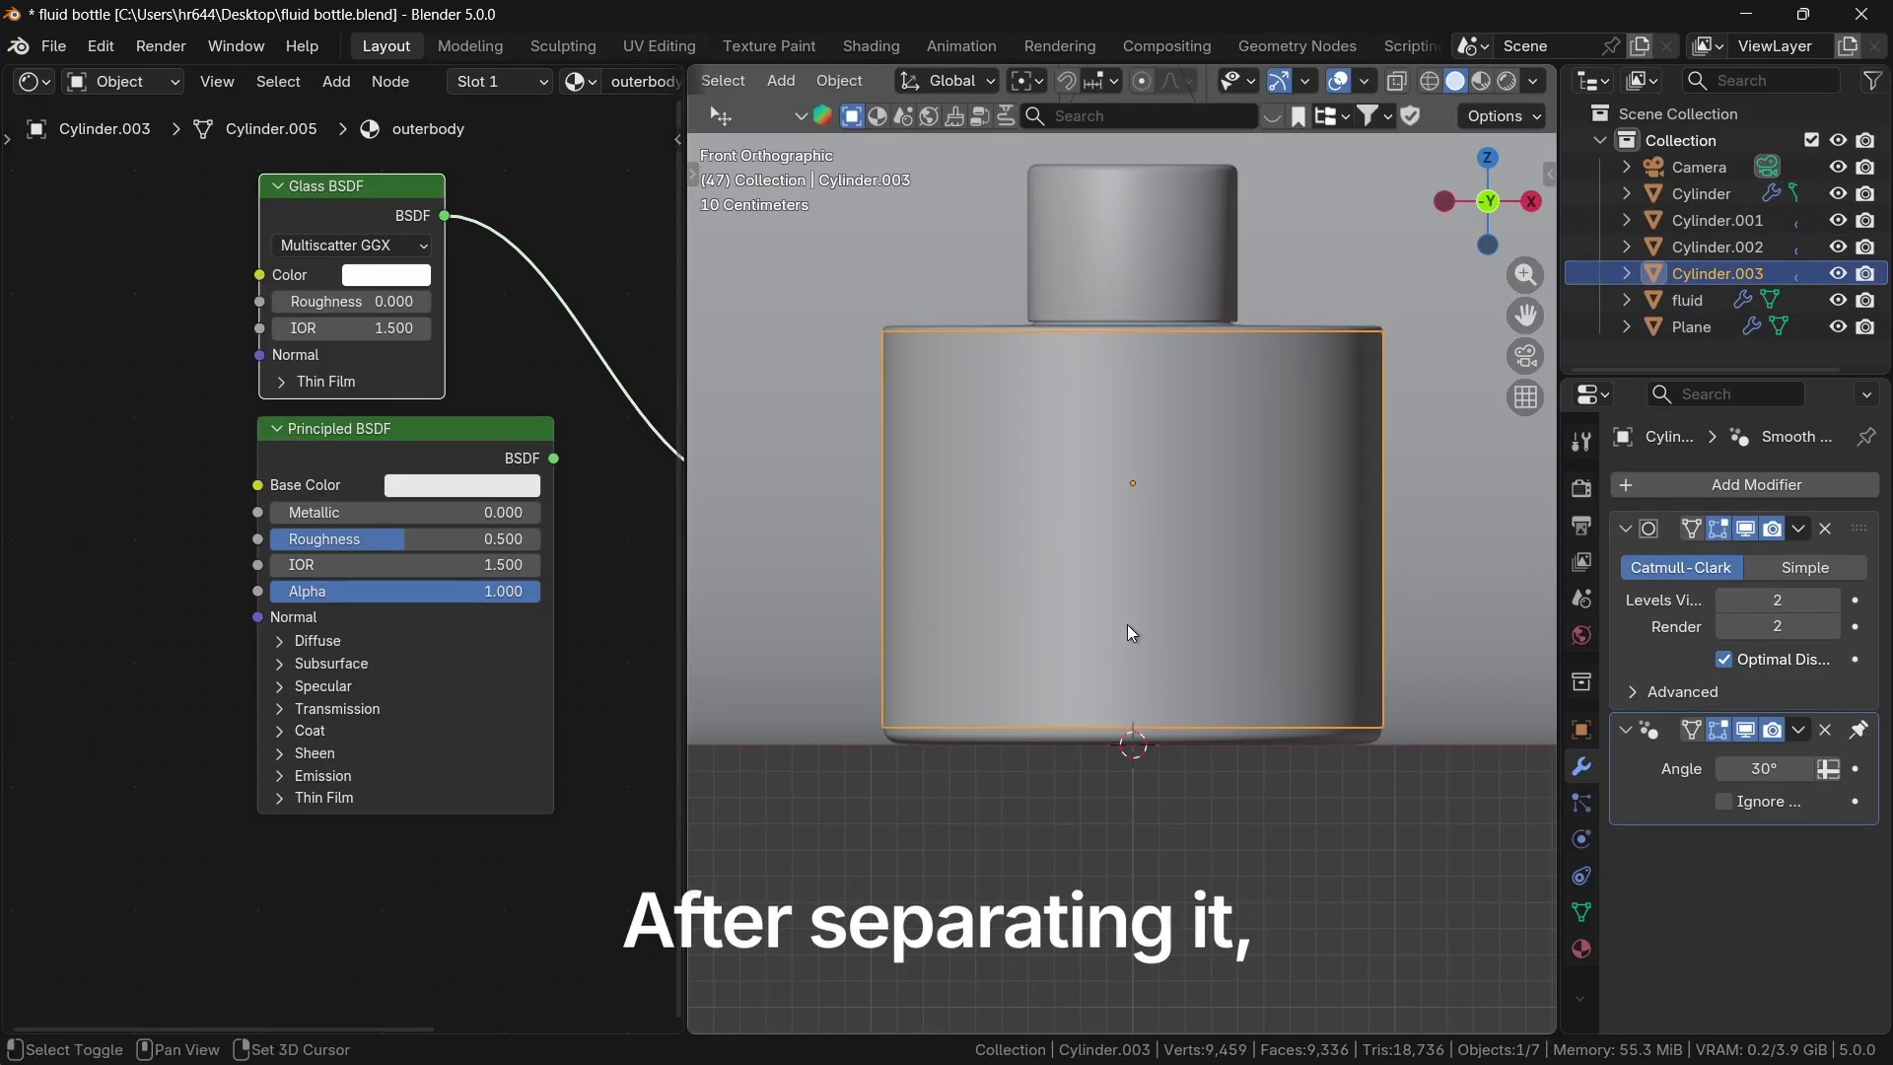
scroll(1131, 632, "down", 3)
left_click(1800, 530)
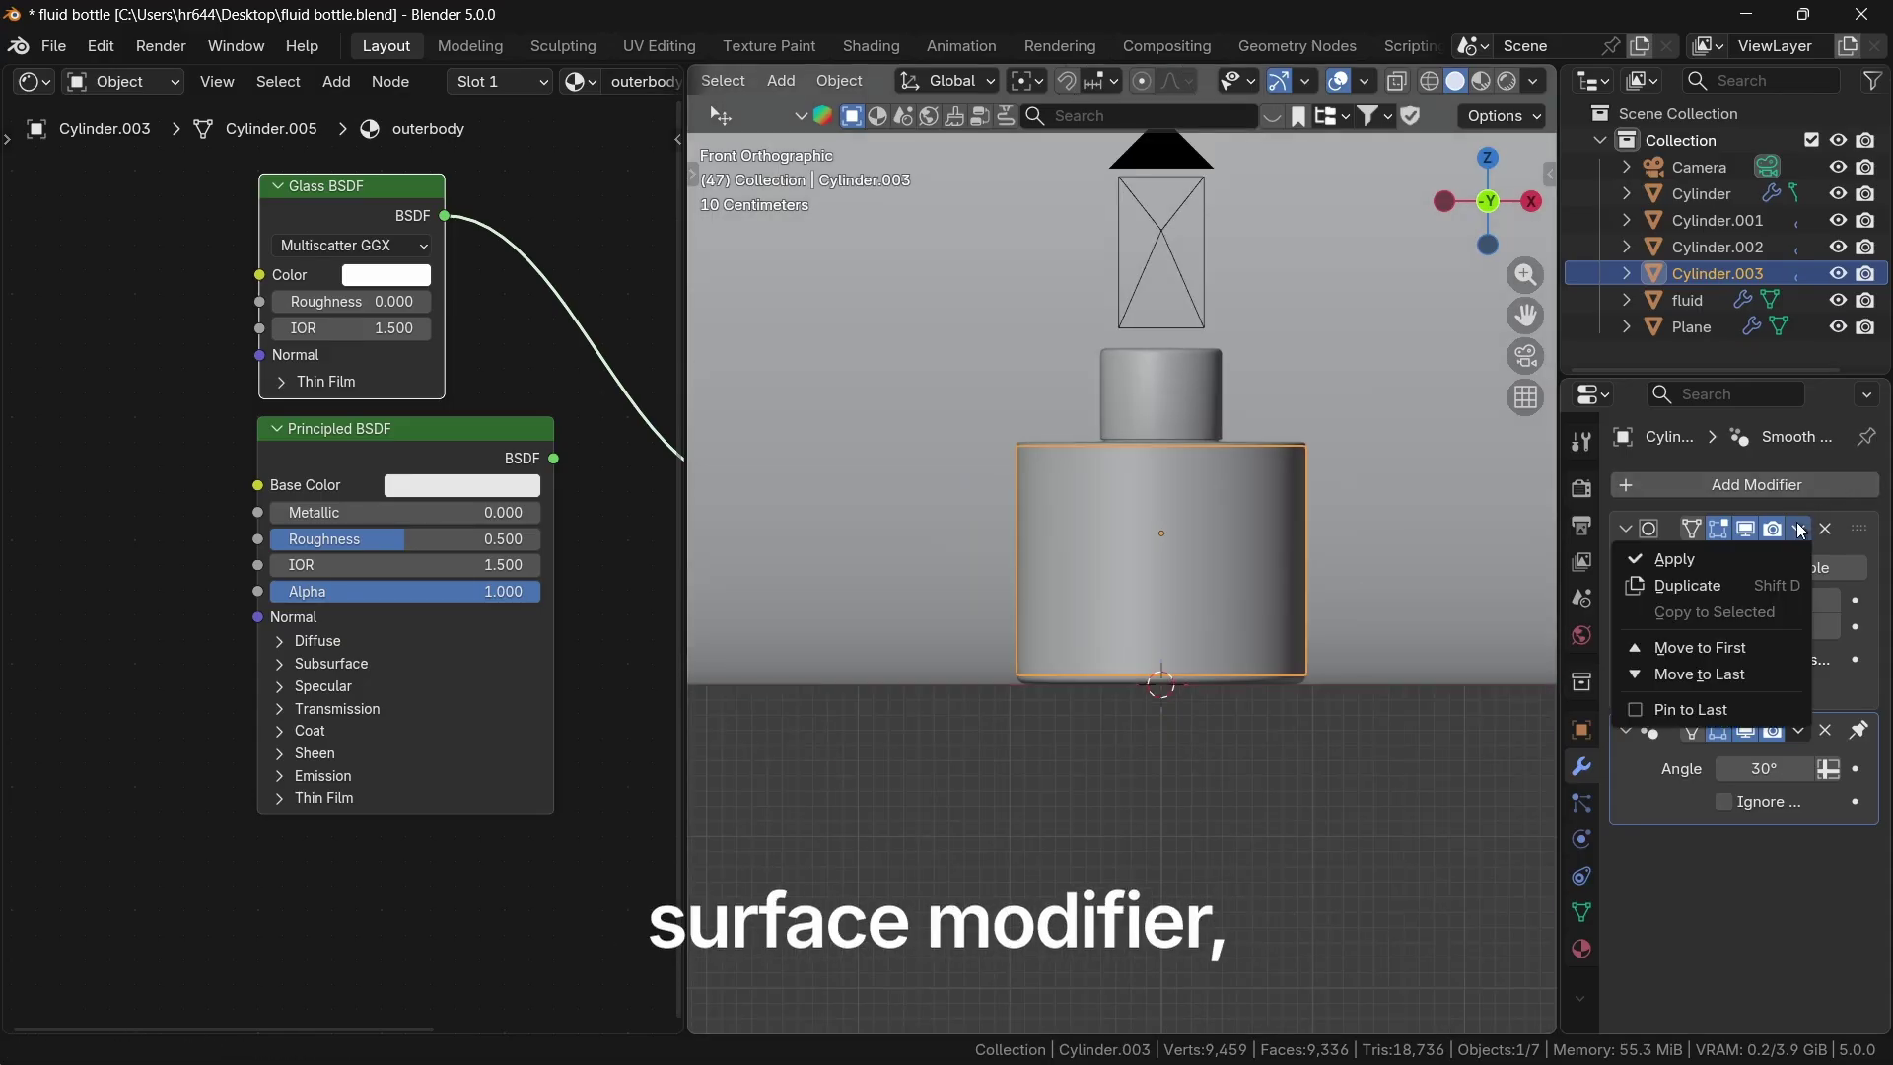
left_click(1761, 561)
Step: Select the faces across the back of the label surface in Edit Mode and delete them, leaving a partial wrap
middle_click_drag(1141, 619, 1048, 642)
scroll(1225, 630, "down", 4)
middle_click_drag(1225, 630, 1238, 646)
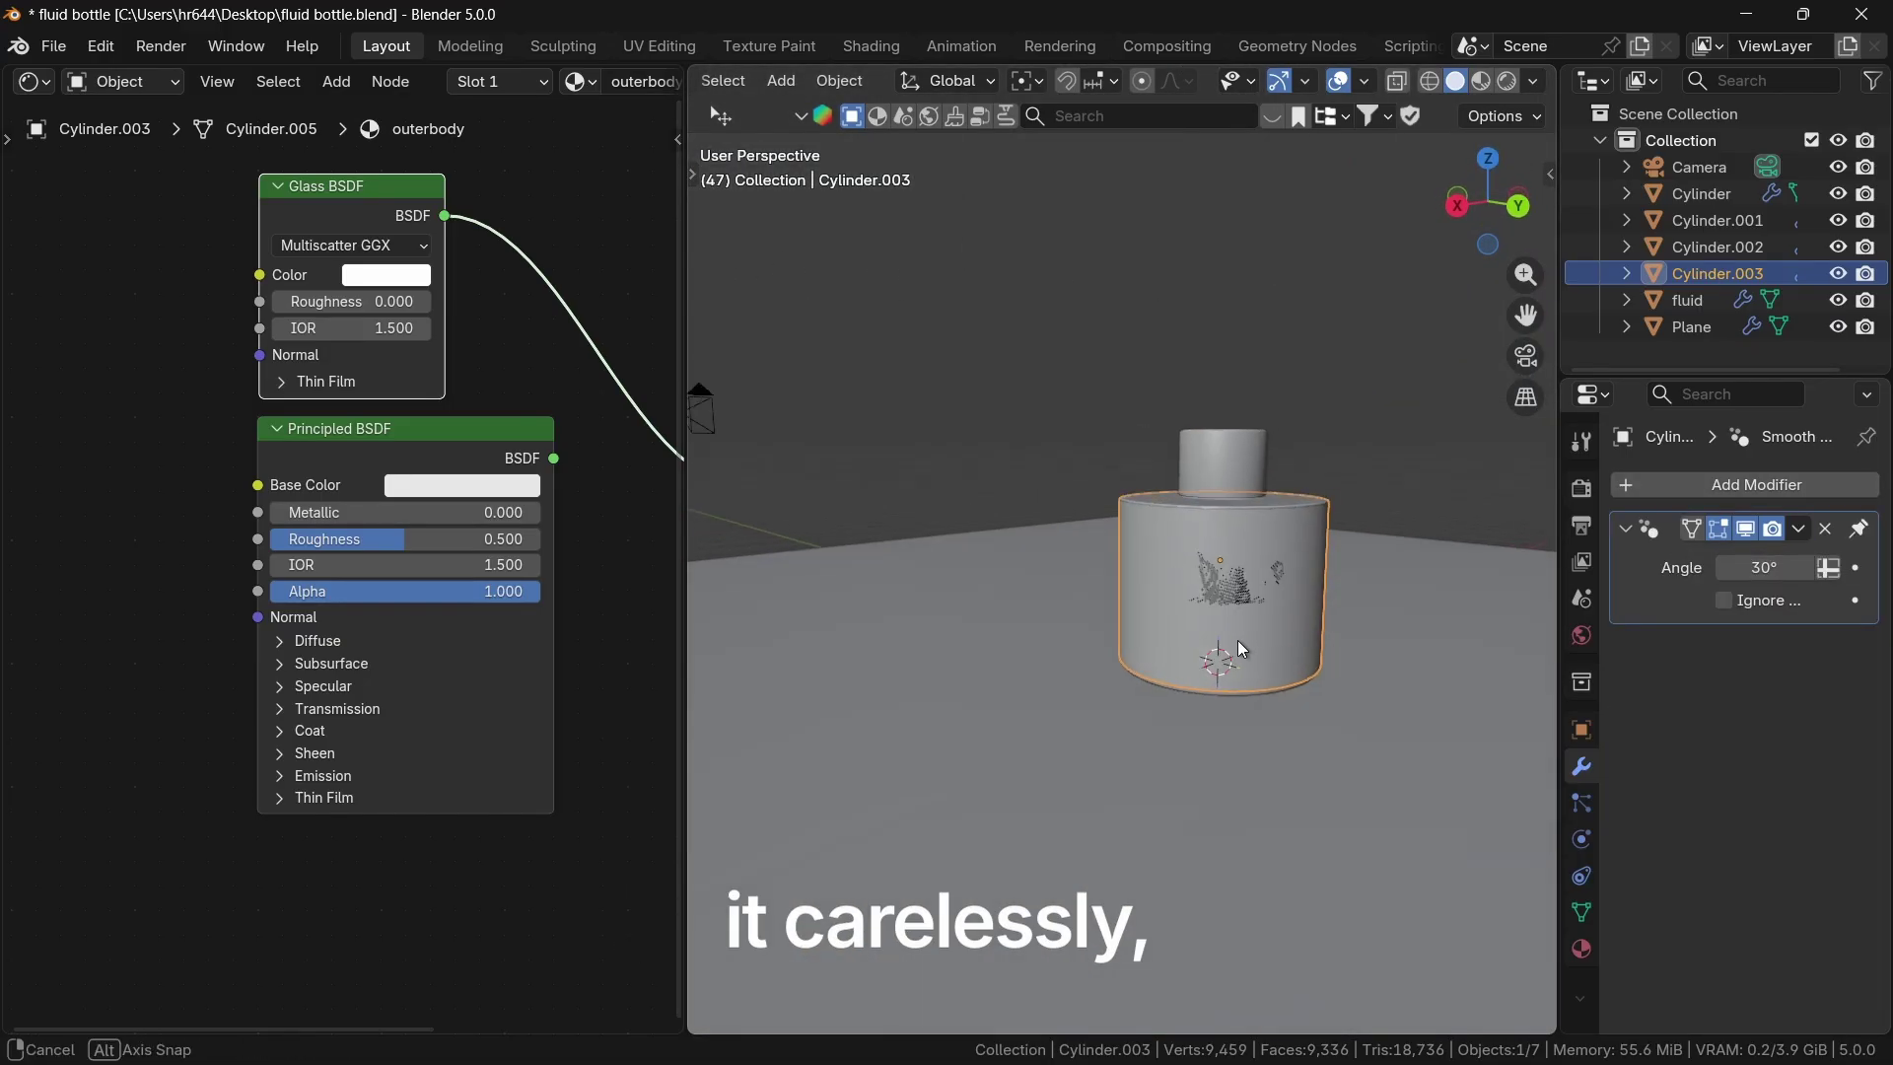
key("Tab")
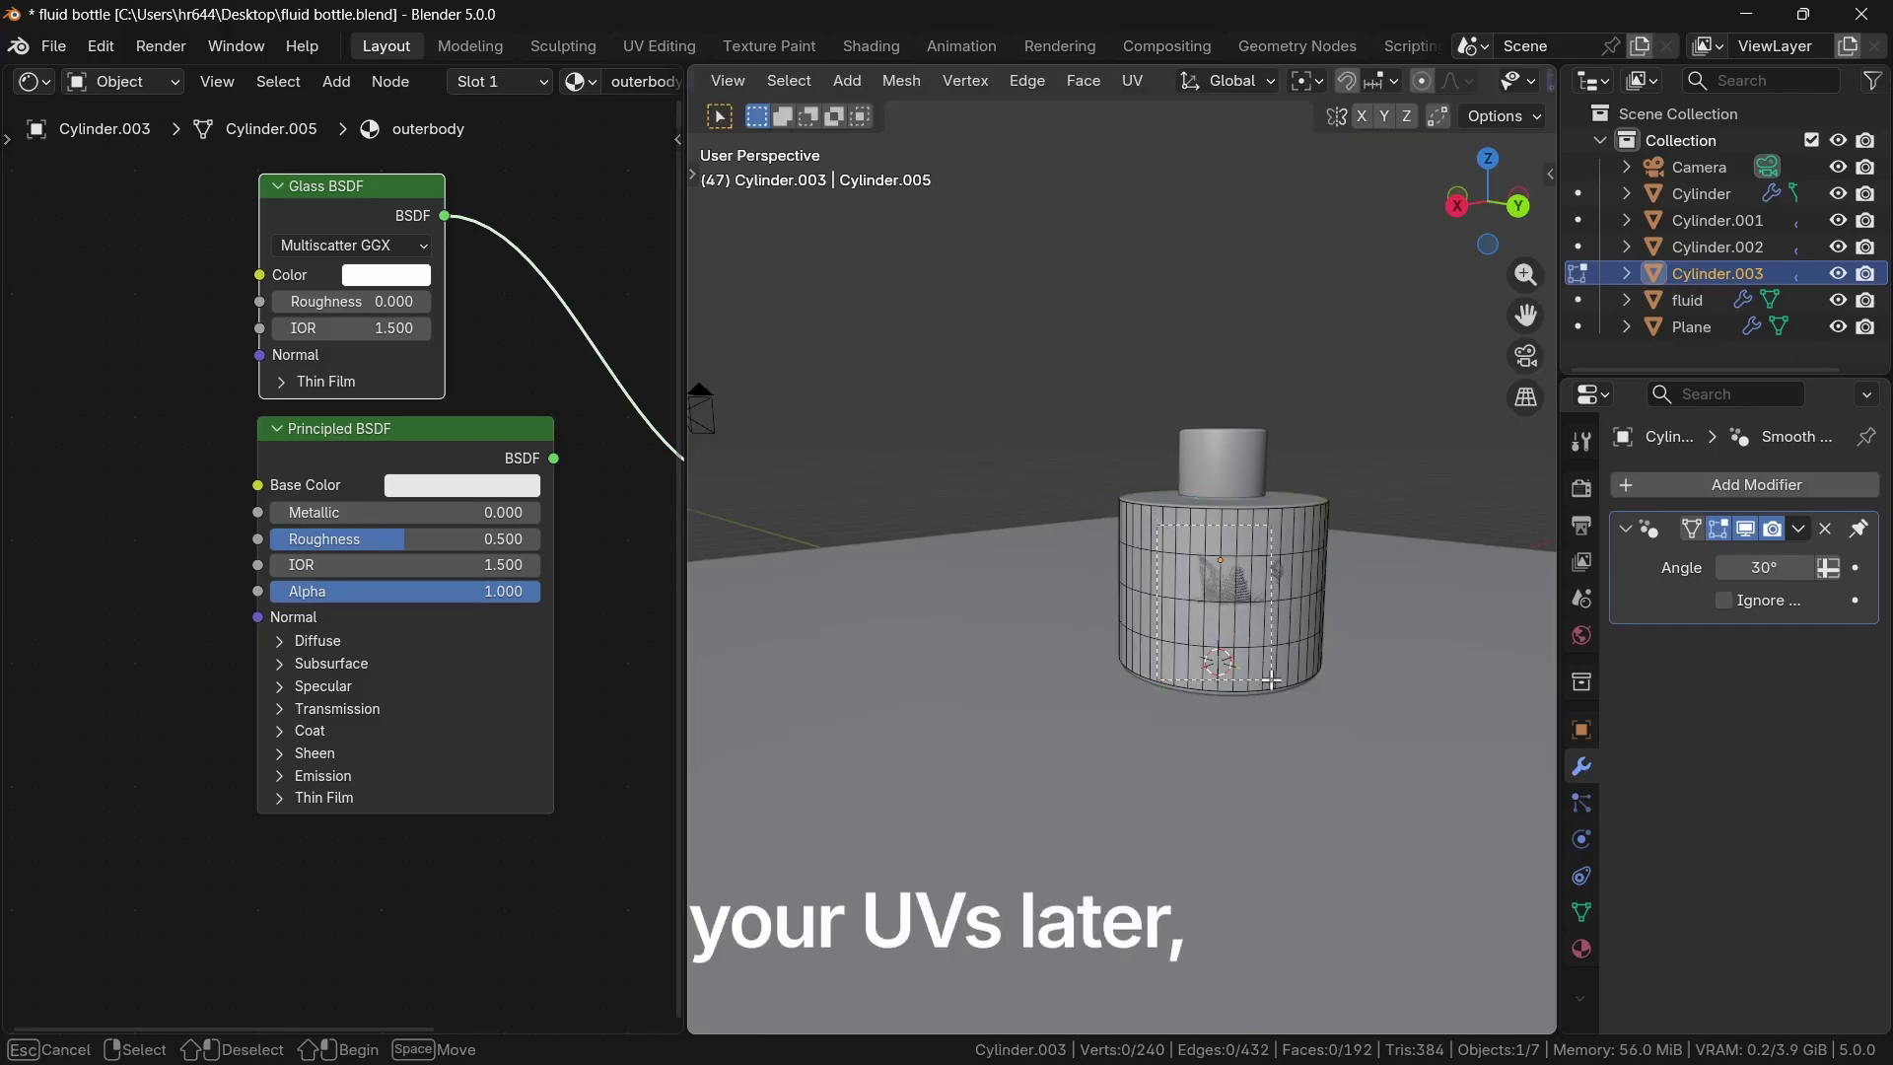
left_click_drag(1272, 680, 1271, 680)
middle_click_drag(1171, 710, 1189, 524)
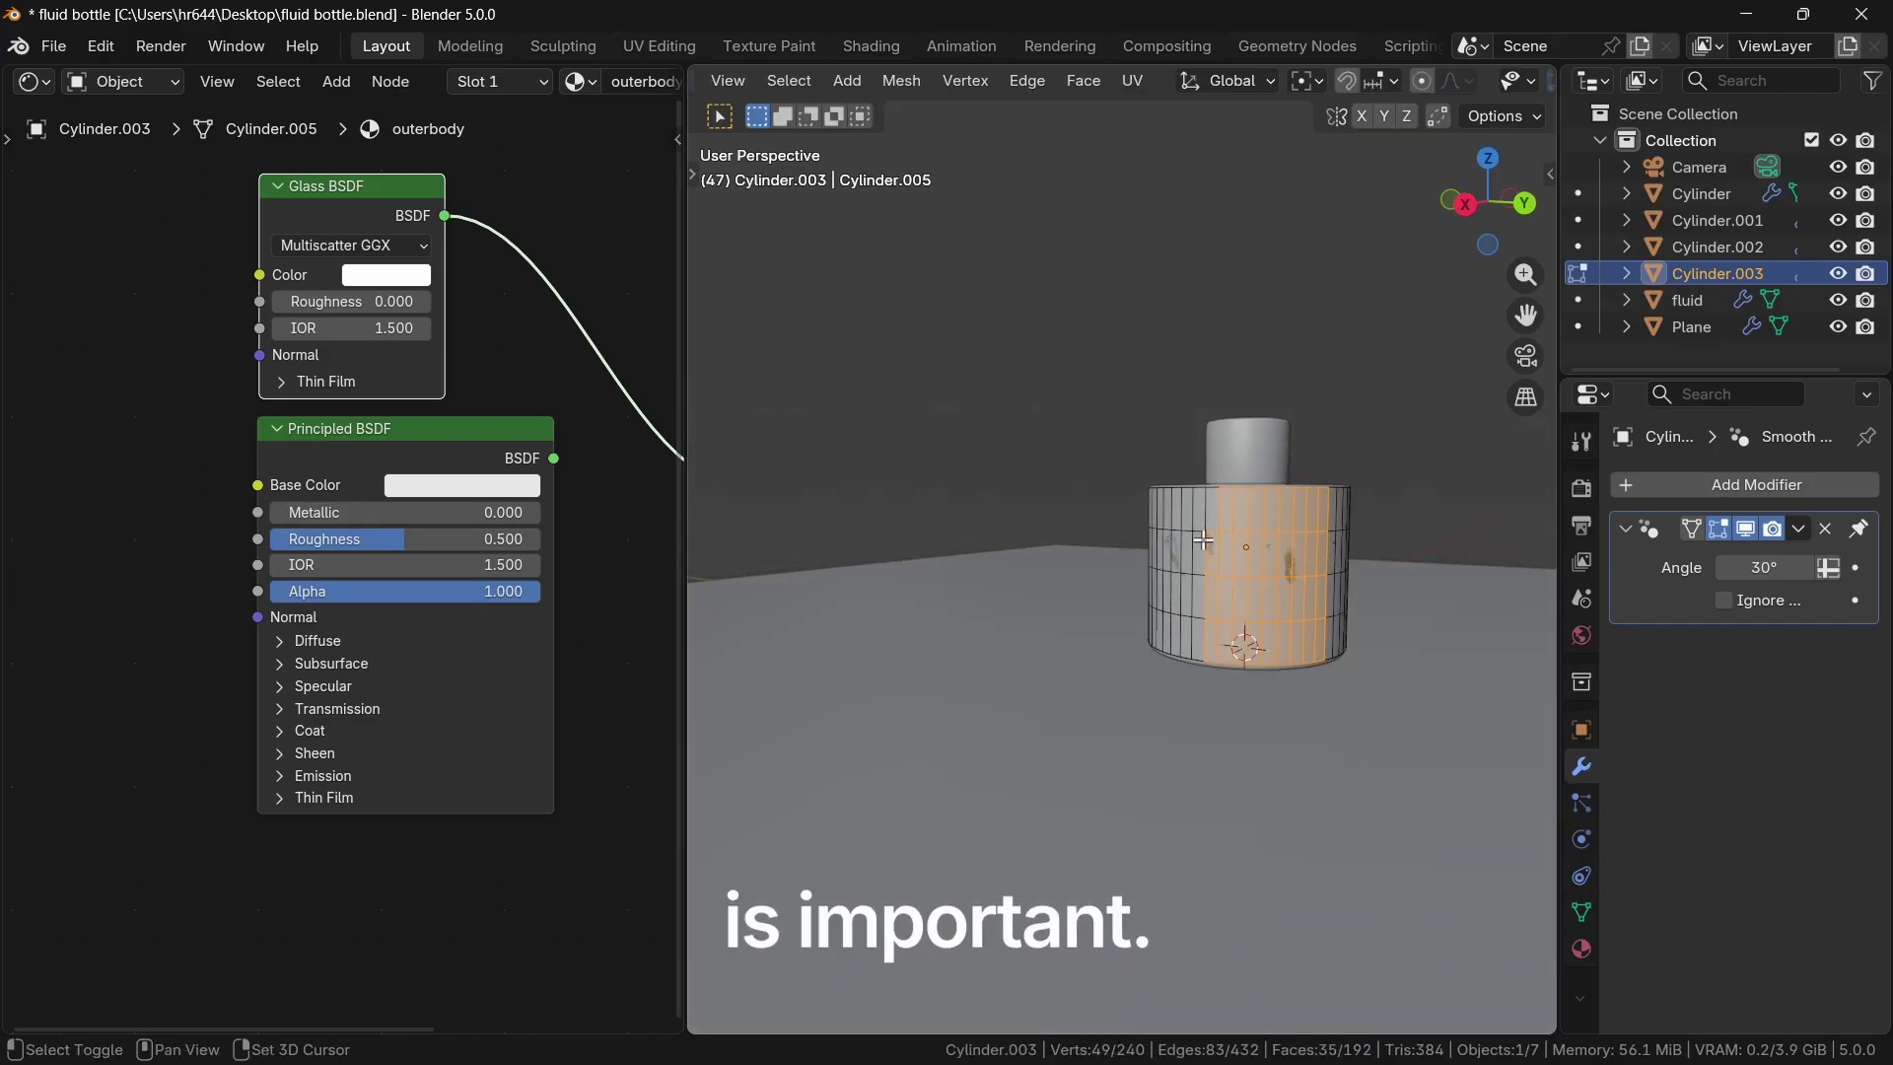
left_click(1210, 520, "ctrl")
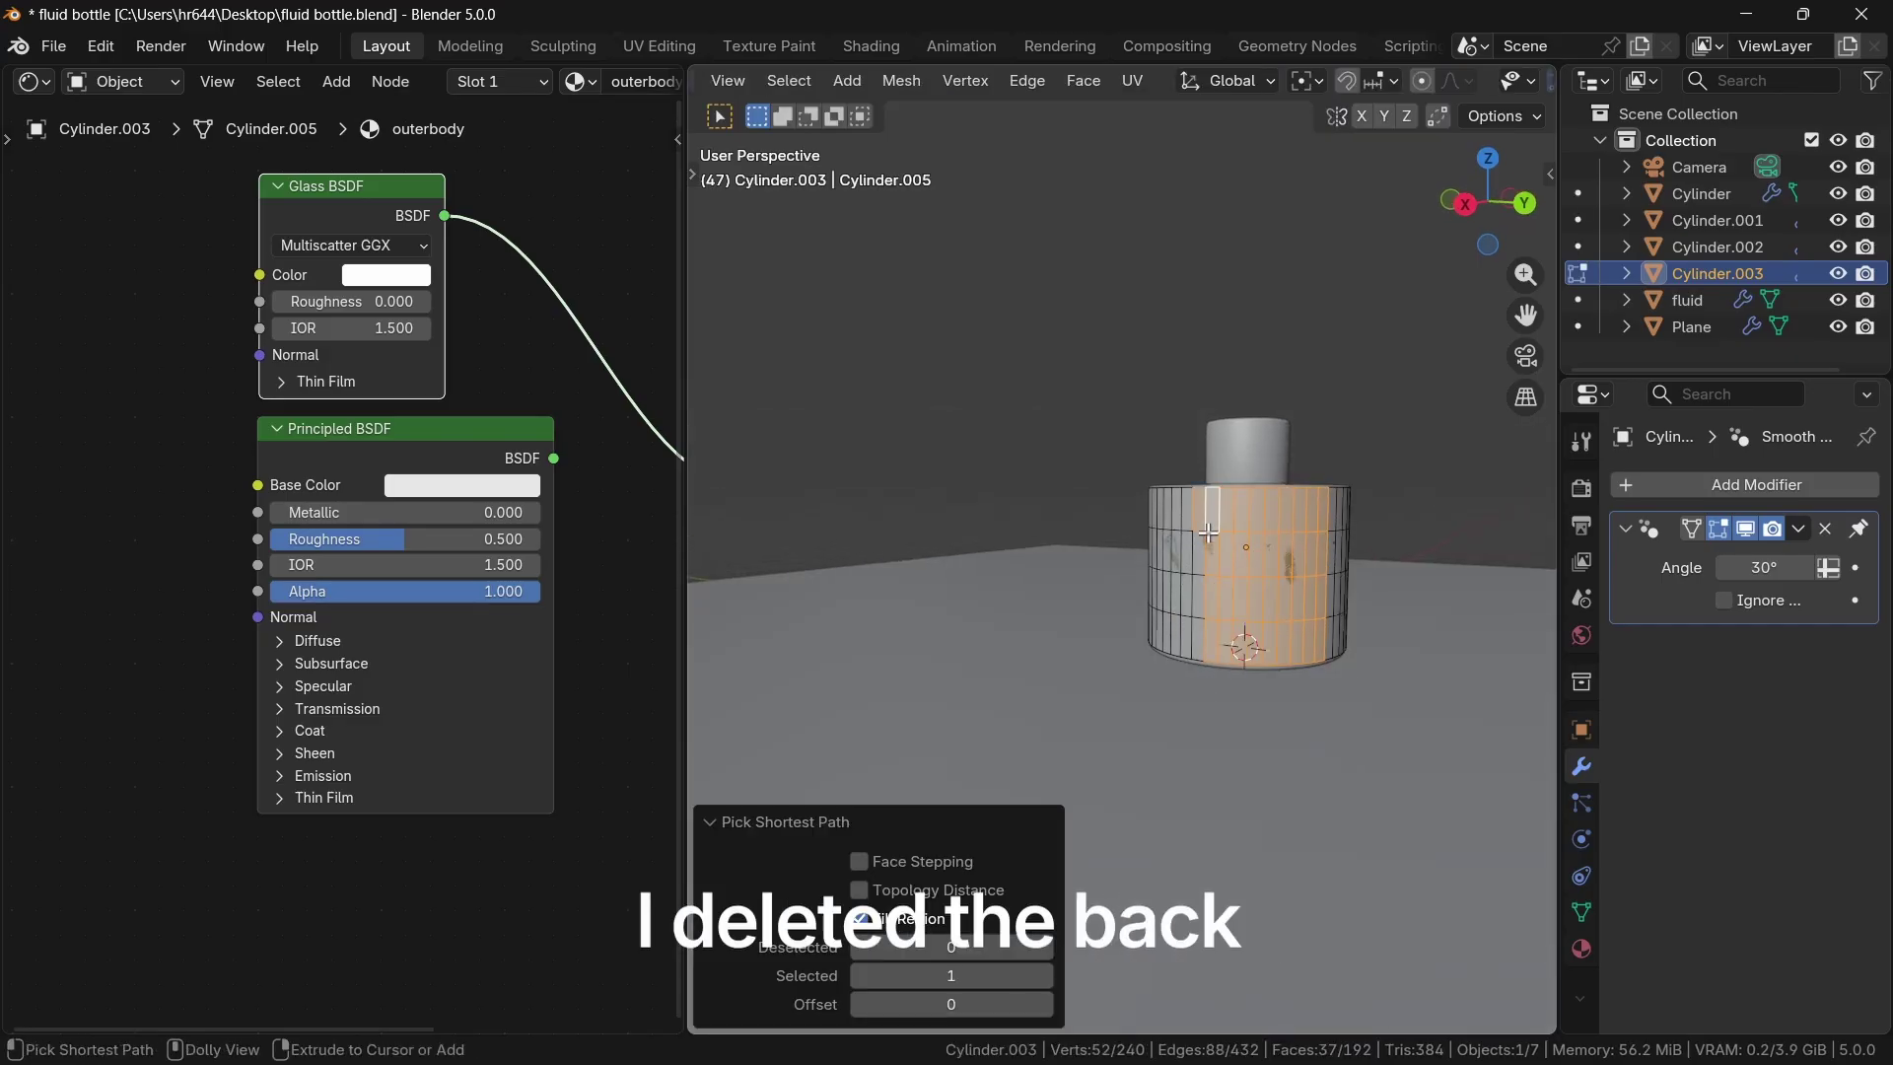
left_click(1199, 646, "ctrl")
middle_click_drag(1199, 646, 1276, 624)
key("x")
left_click(1220, 642)
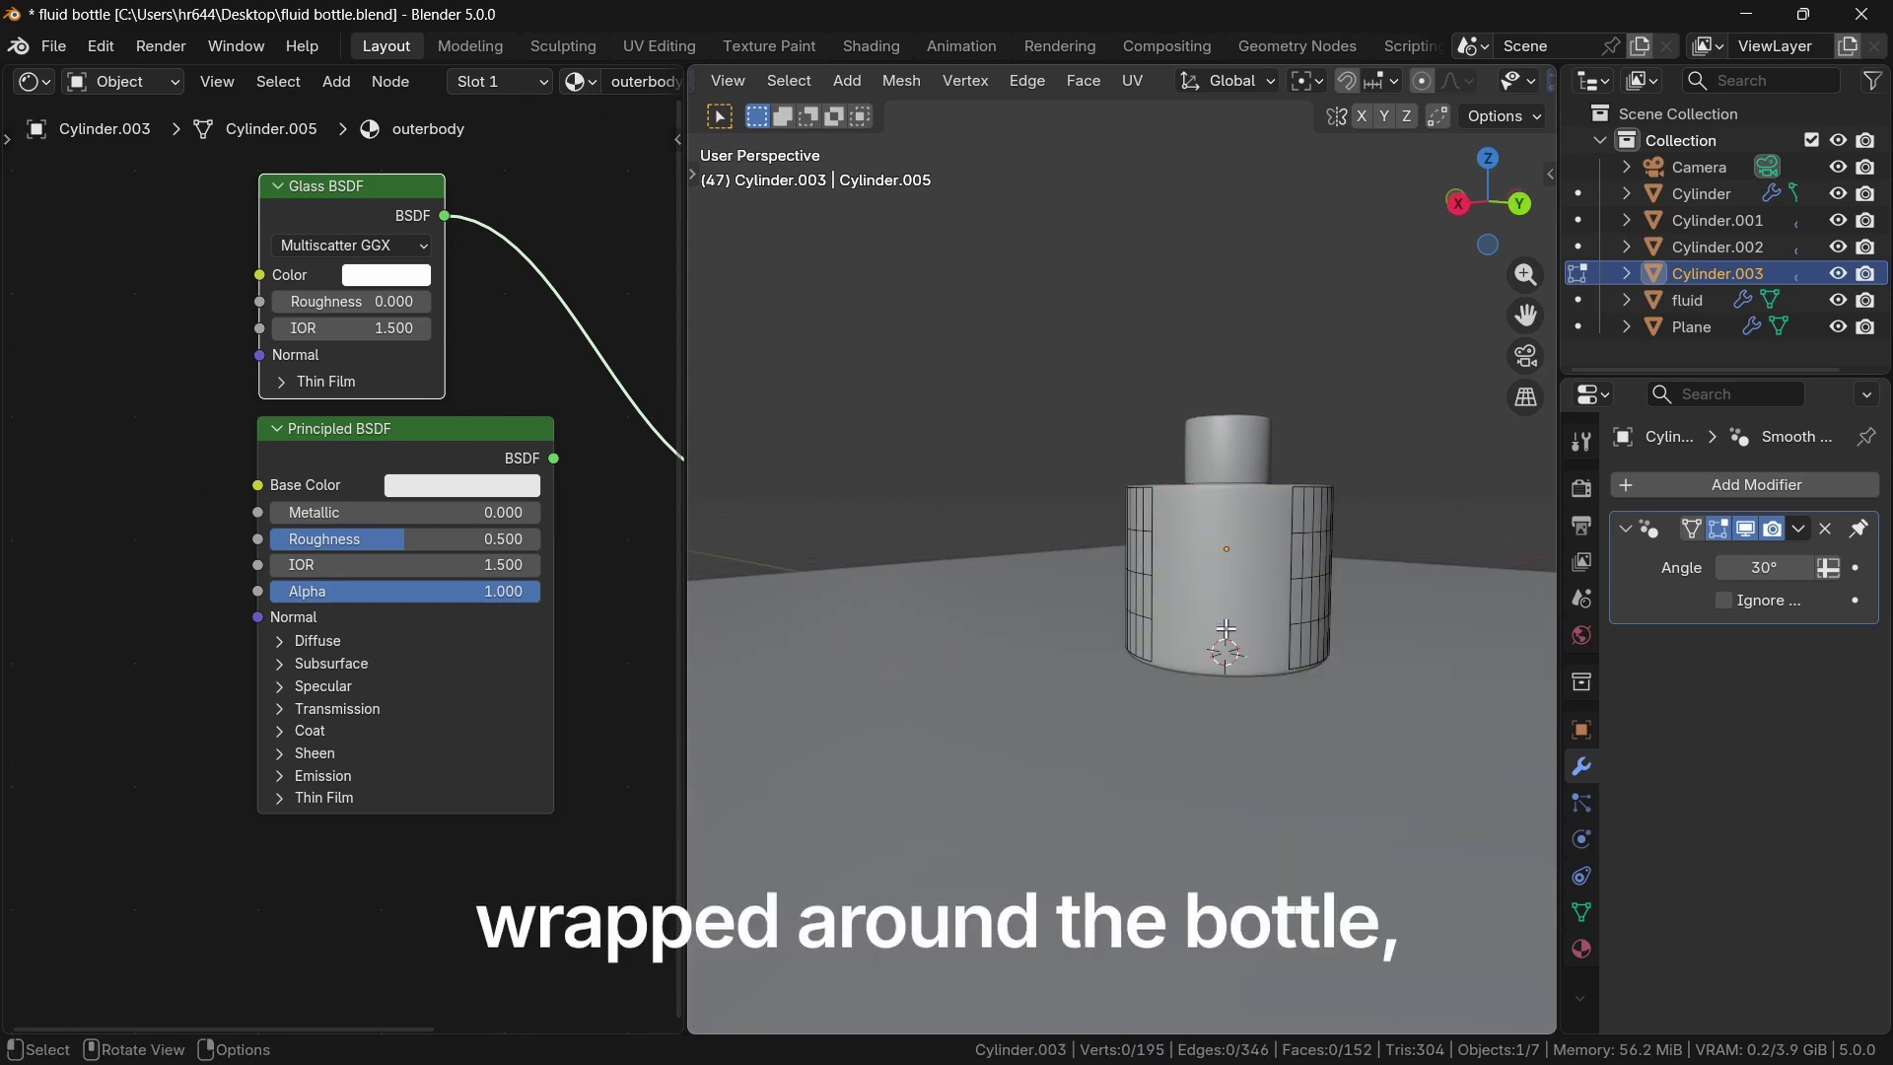
Step: Return to Object Mode and scale the label surface down along Z so it is shorter than the bottle body
key("Tab")
middle_click_drag(1227, 639, 1343, 712)
key("s")
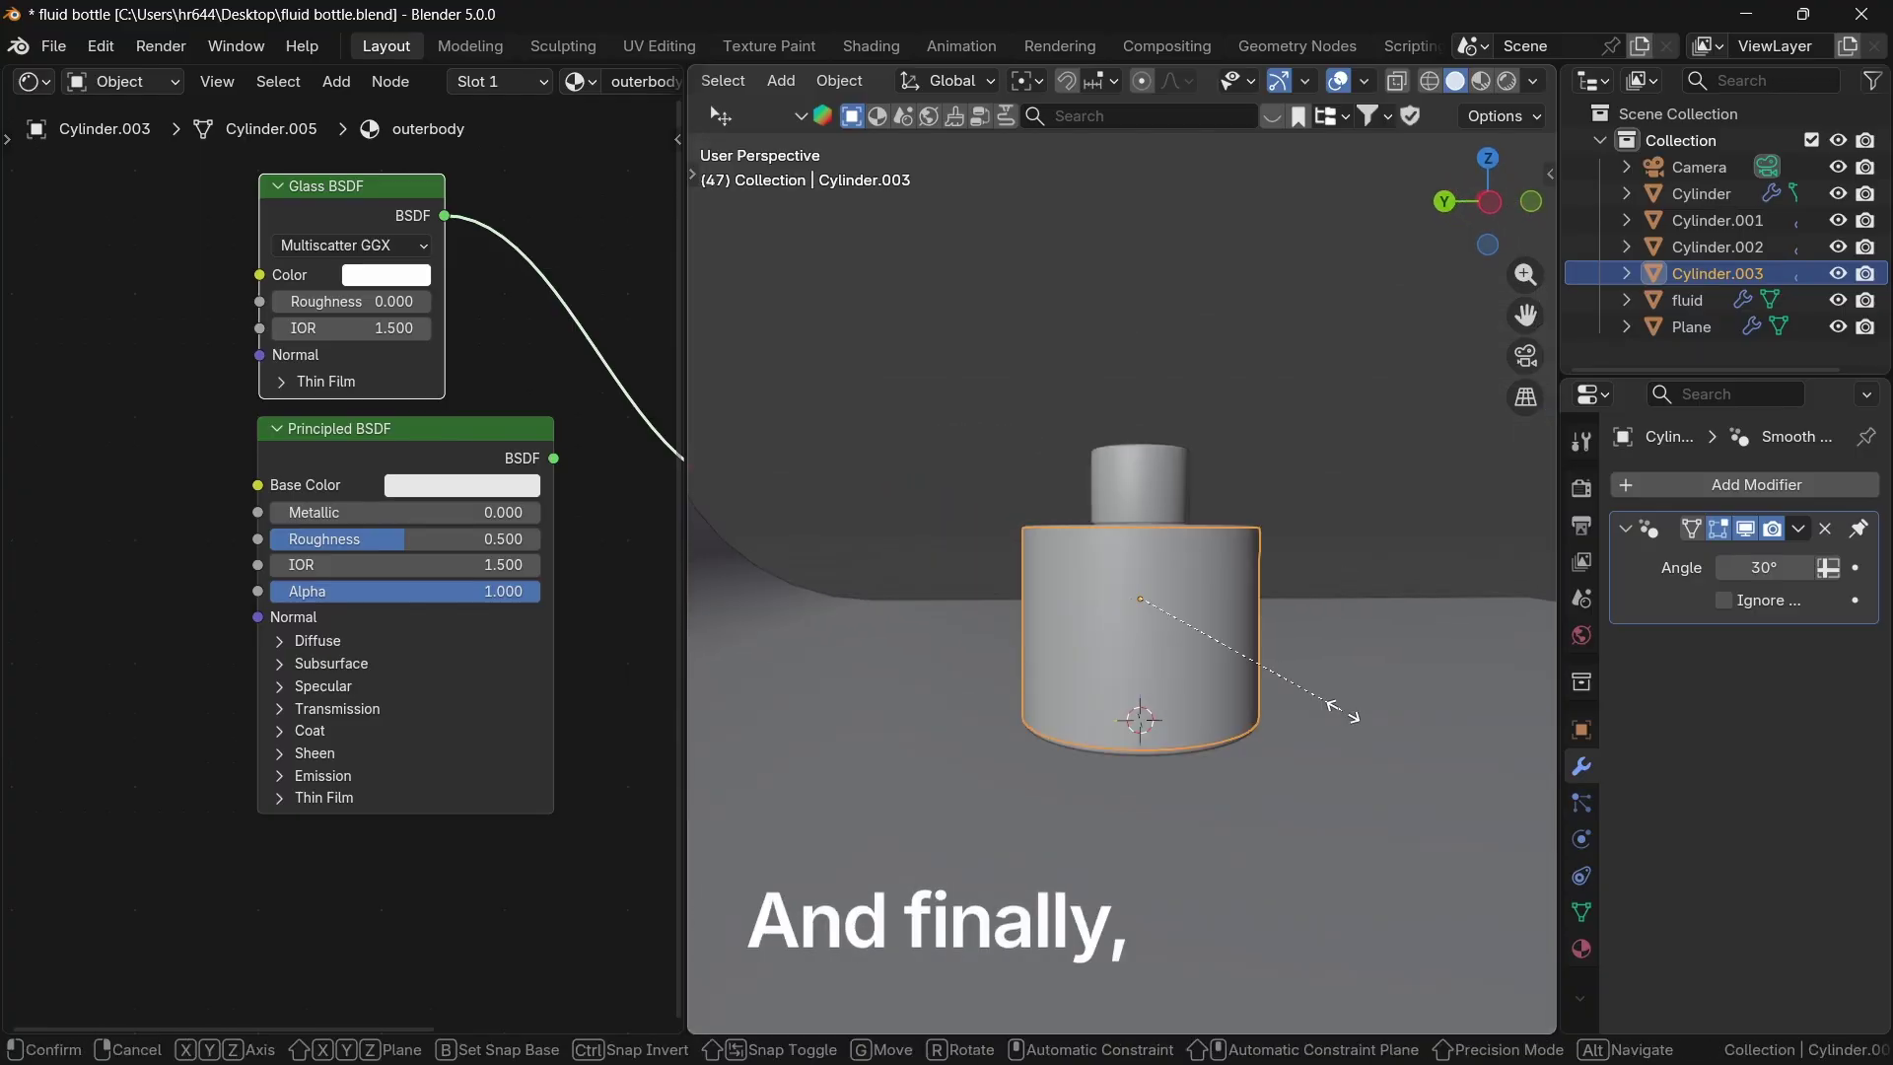
key("z")
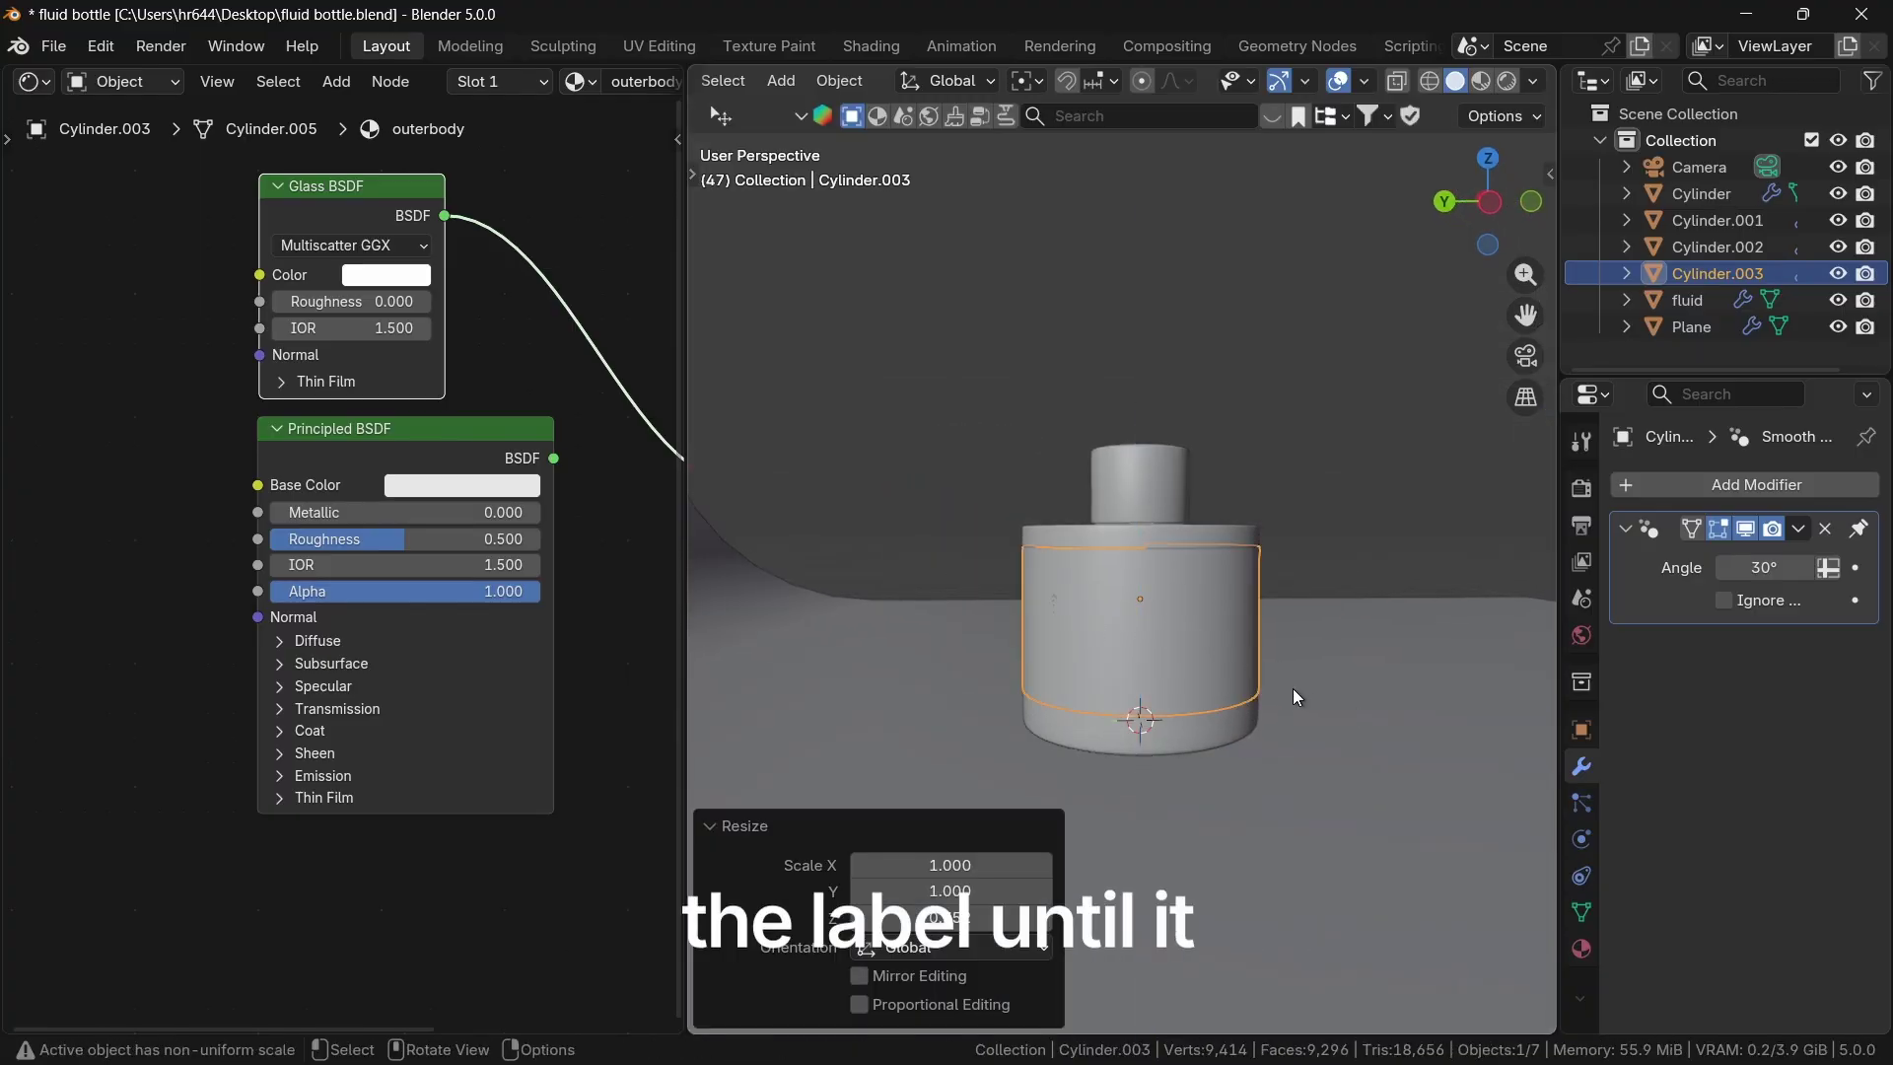
Step: From the front, move the label slightly down along Z to centre it on the bottle body and check its placement
key("KP_1")
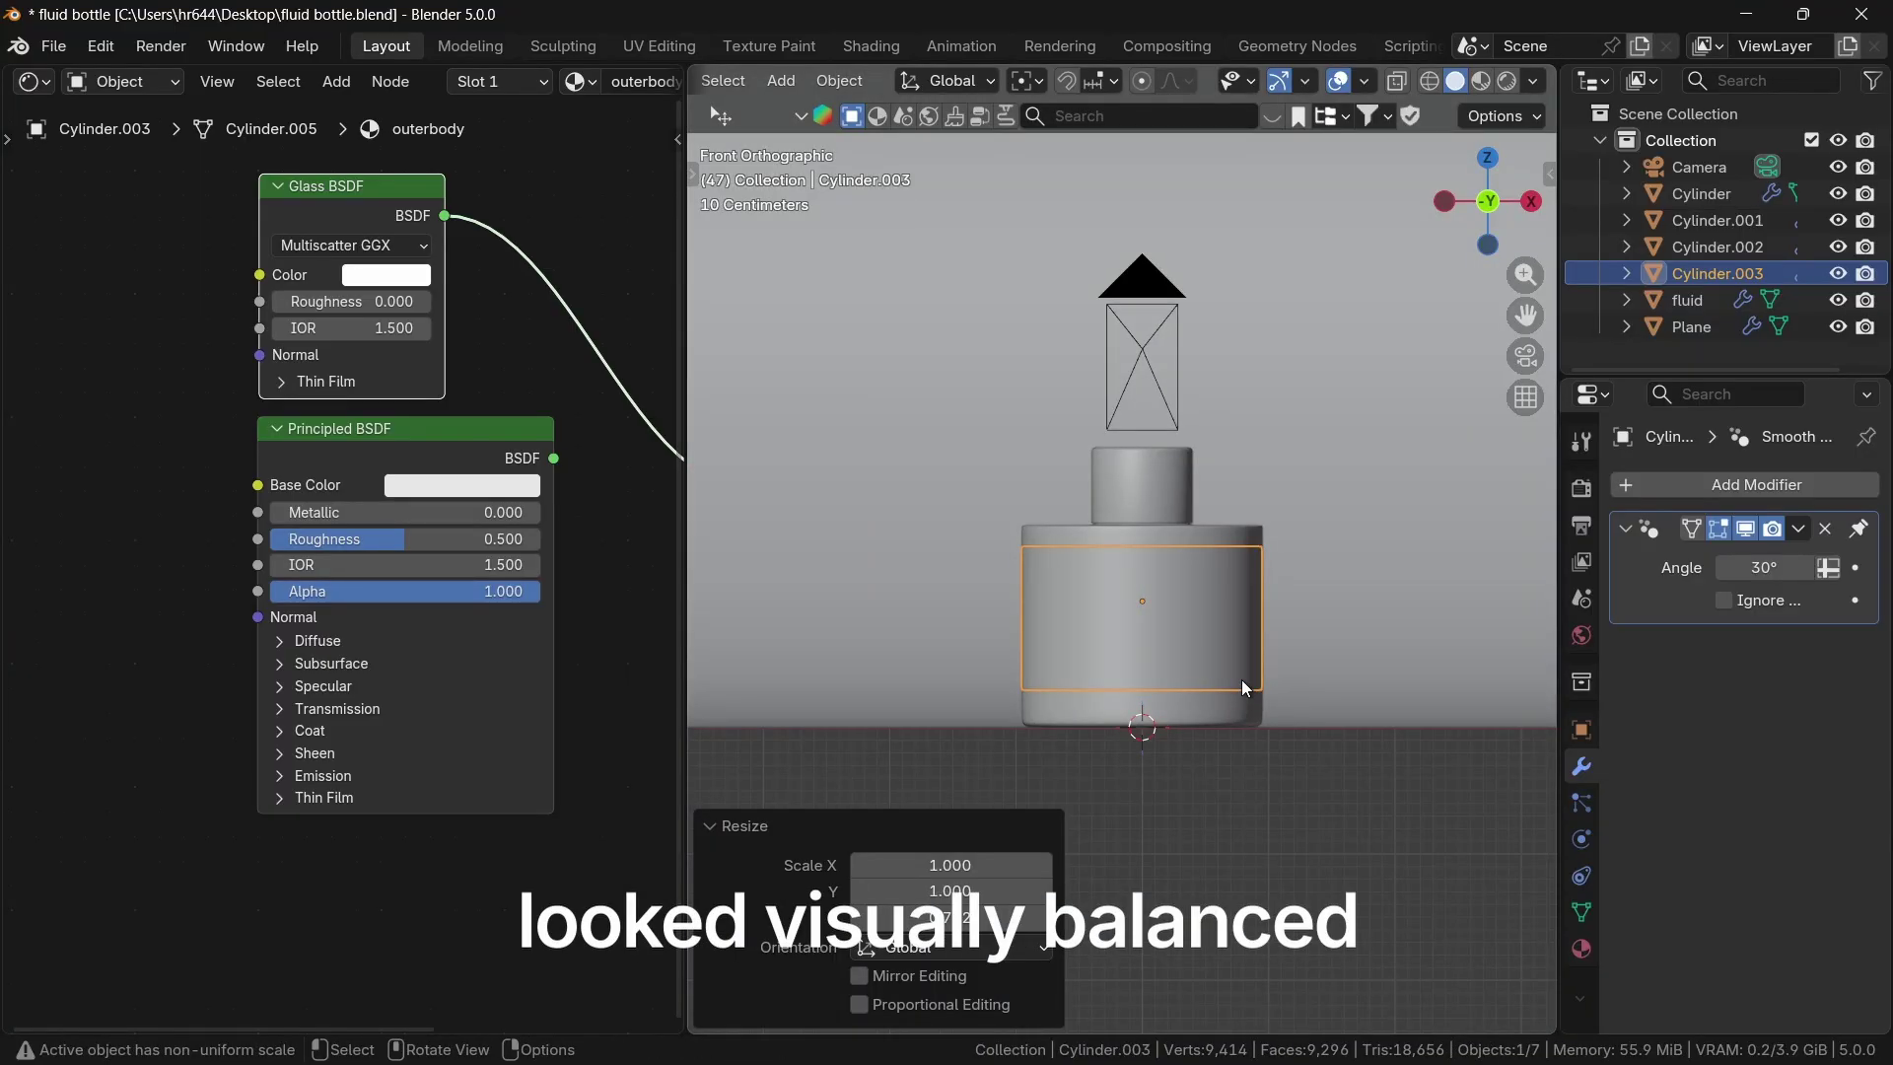
key("g")
key("z")
left_click(1252, 739)
scroll(1256, 814, "up", 6)
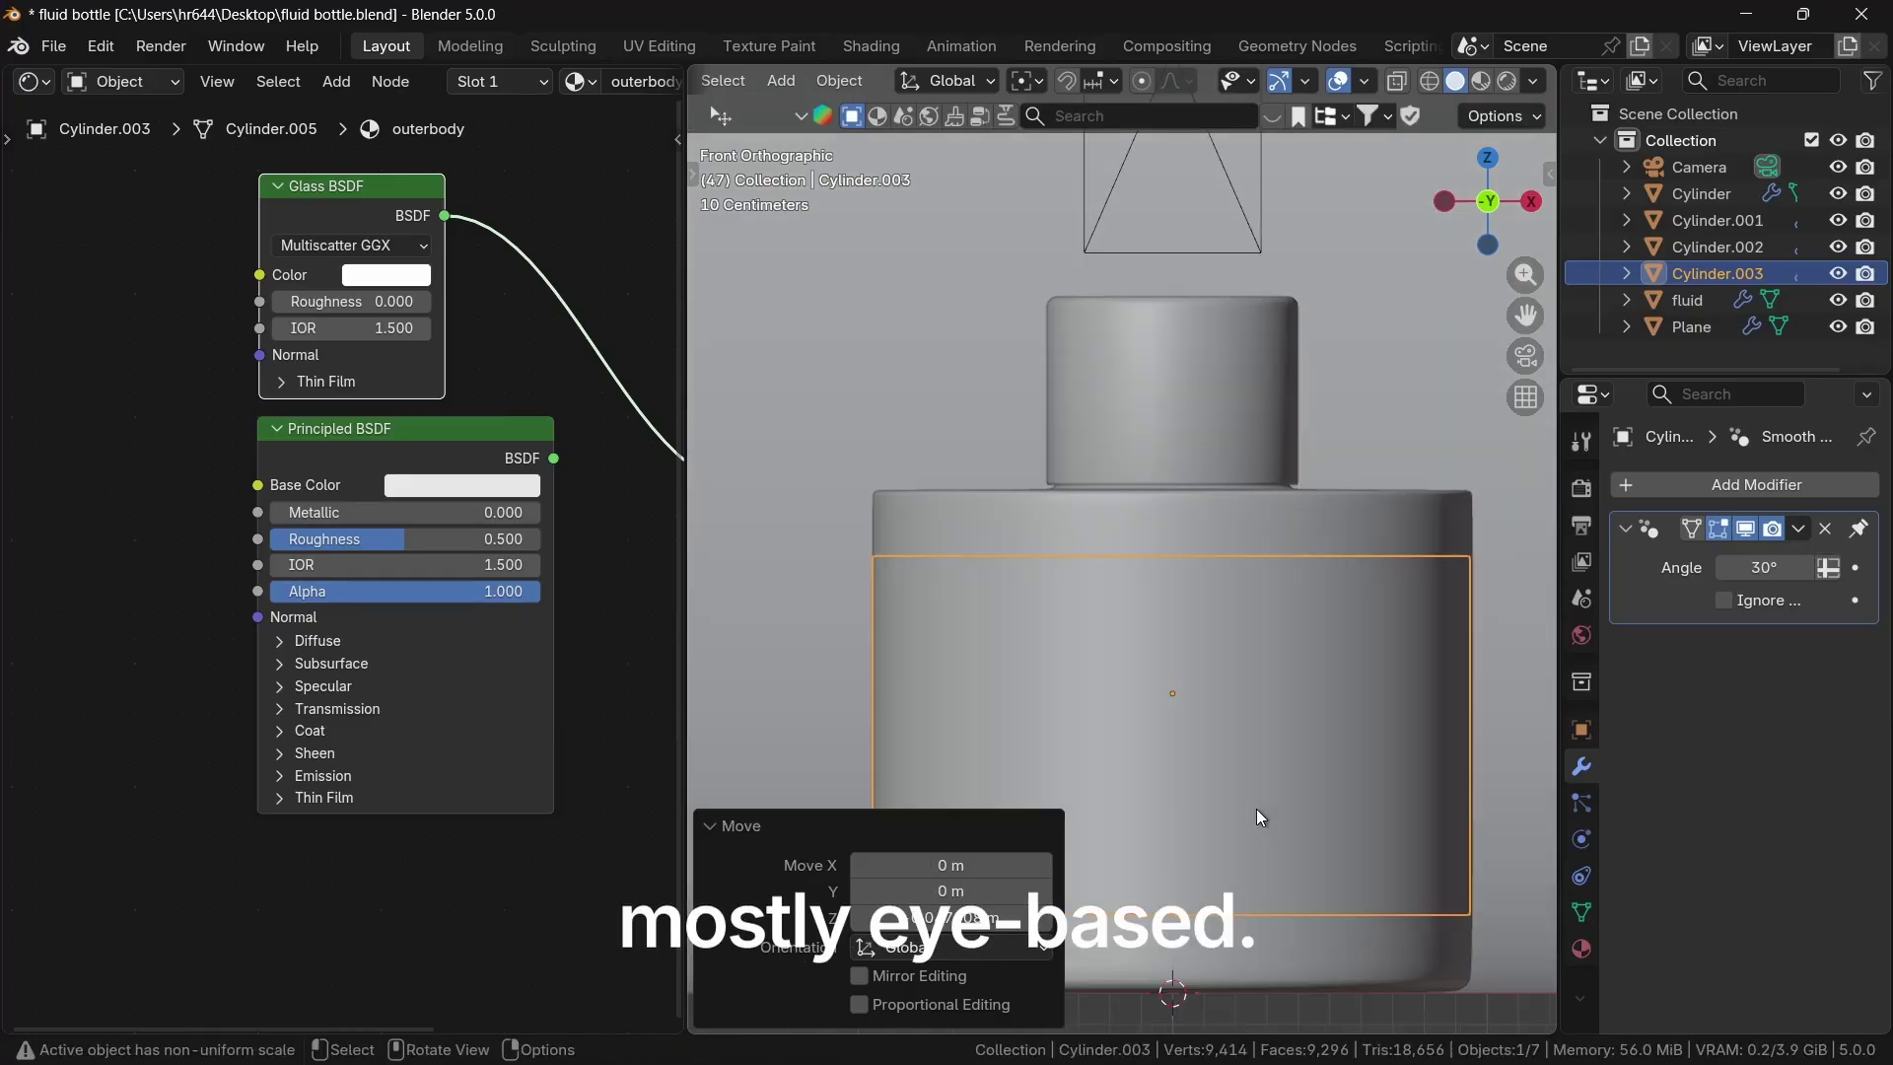
scroll(1256, 815, "down", 6)
left_click(1250, 811)
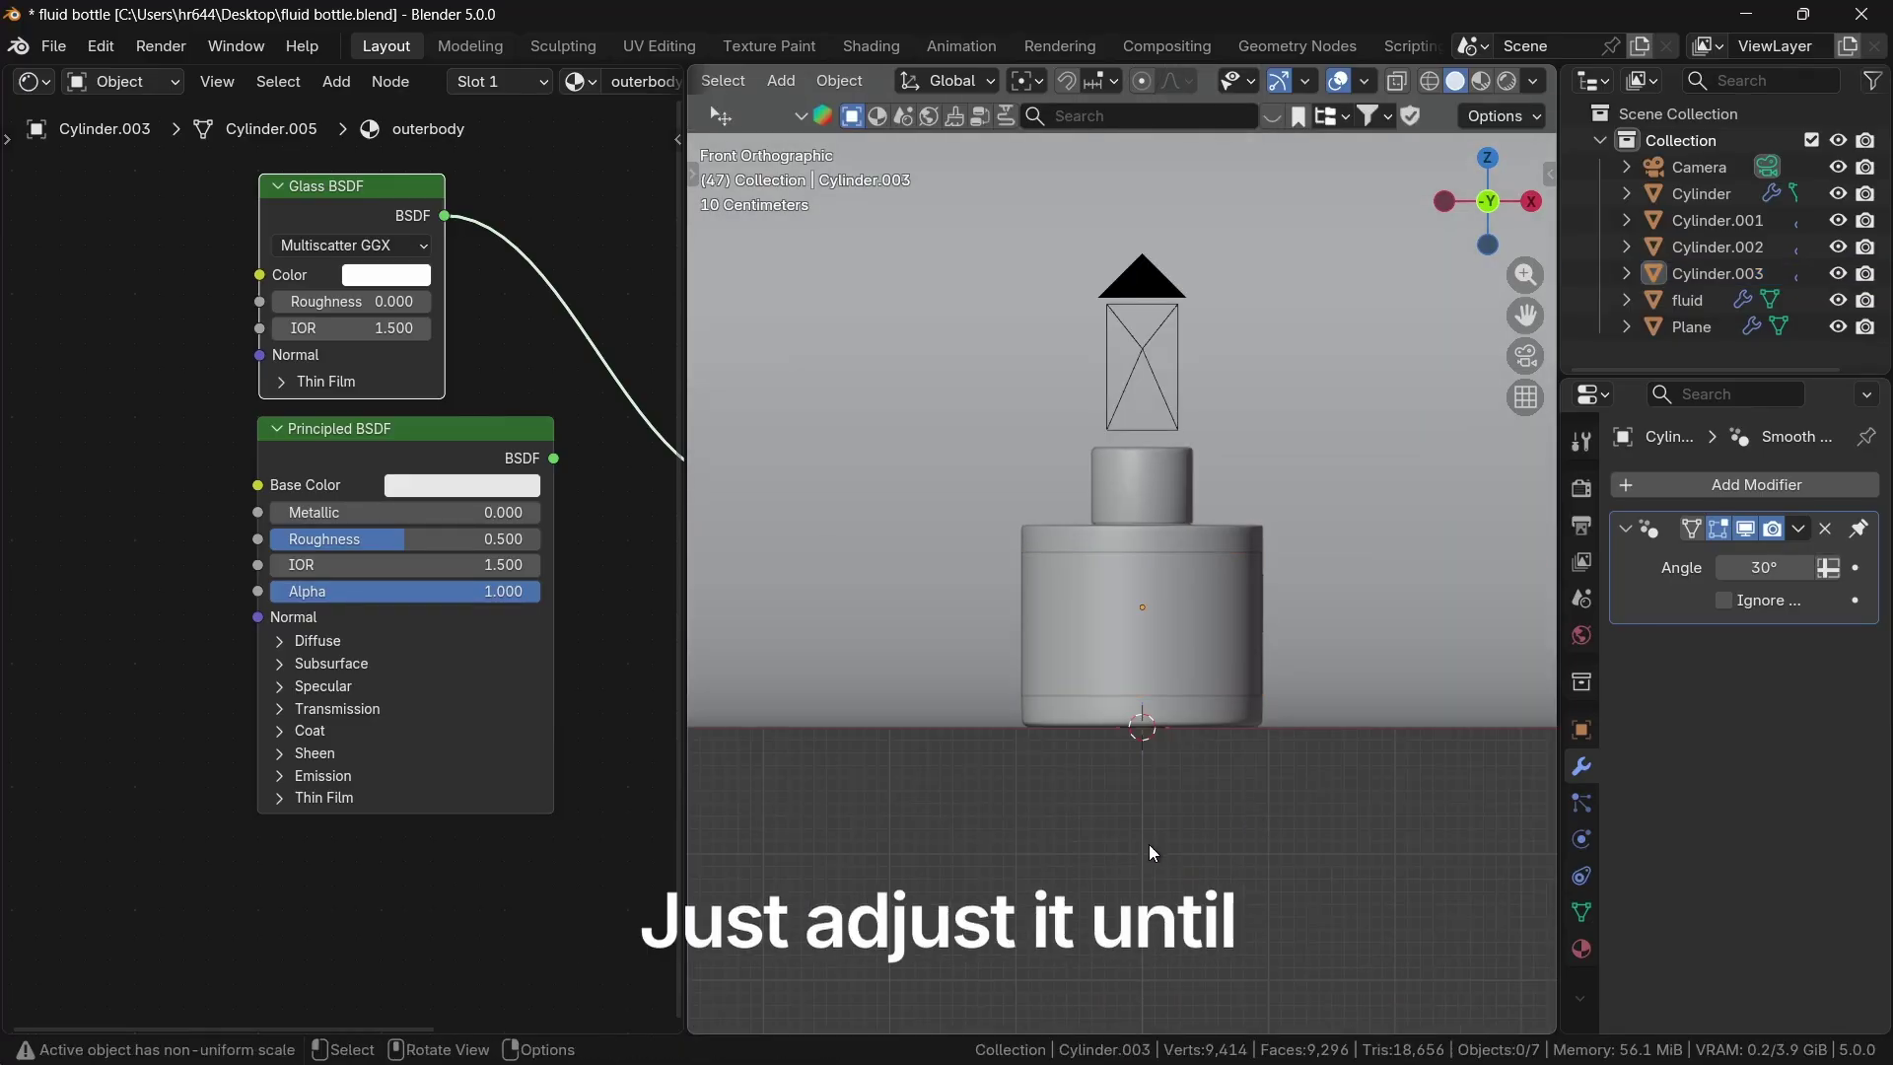
middle_click_drag(1150, 844, 1445, 902)
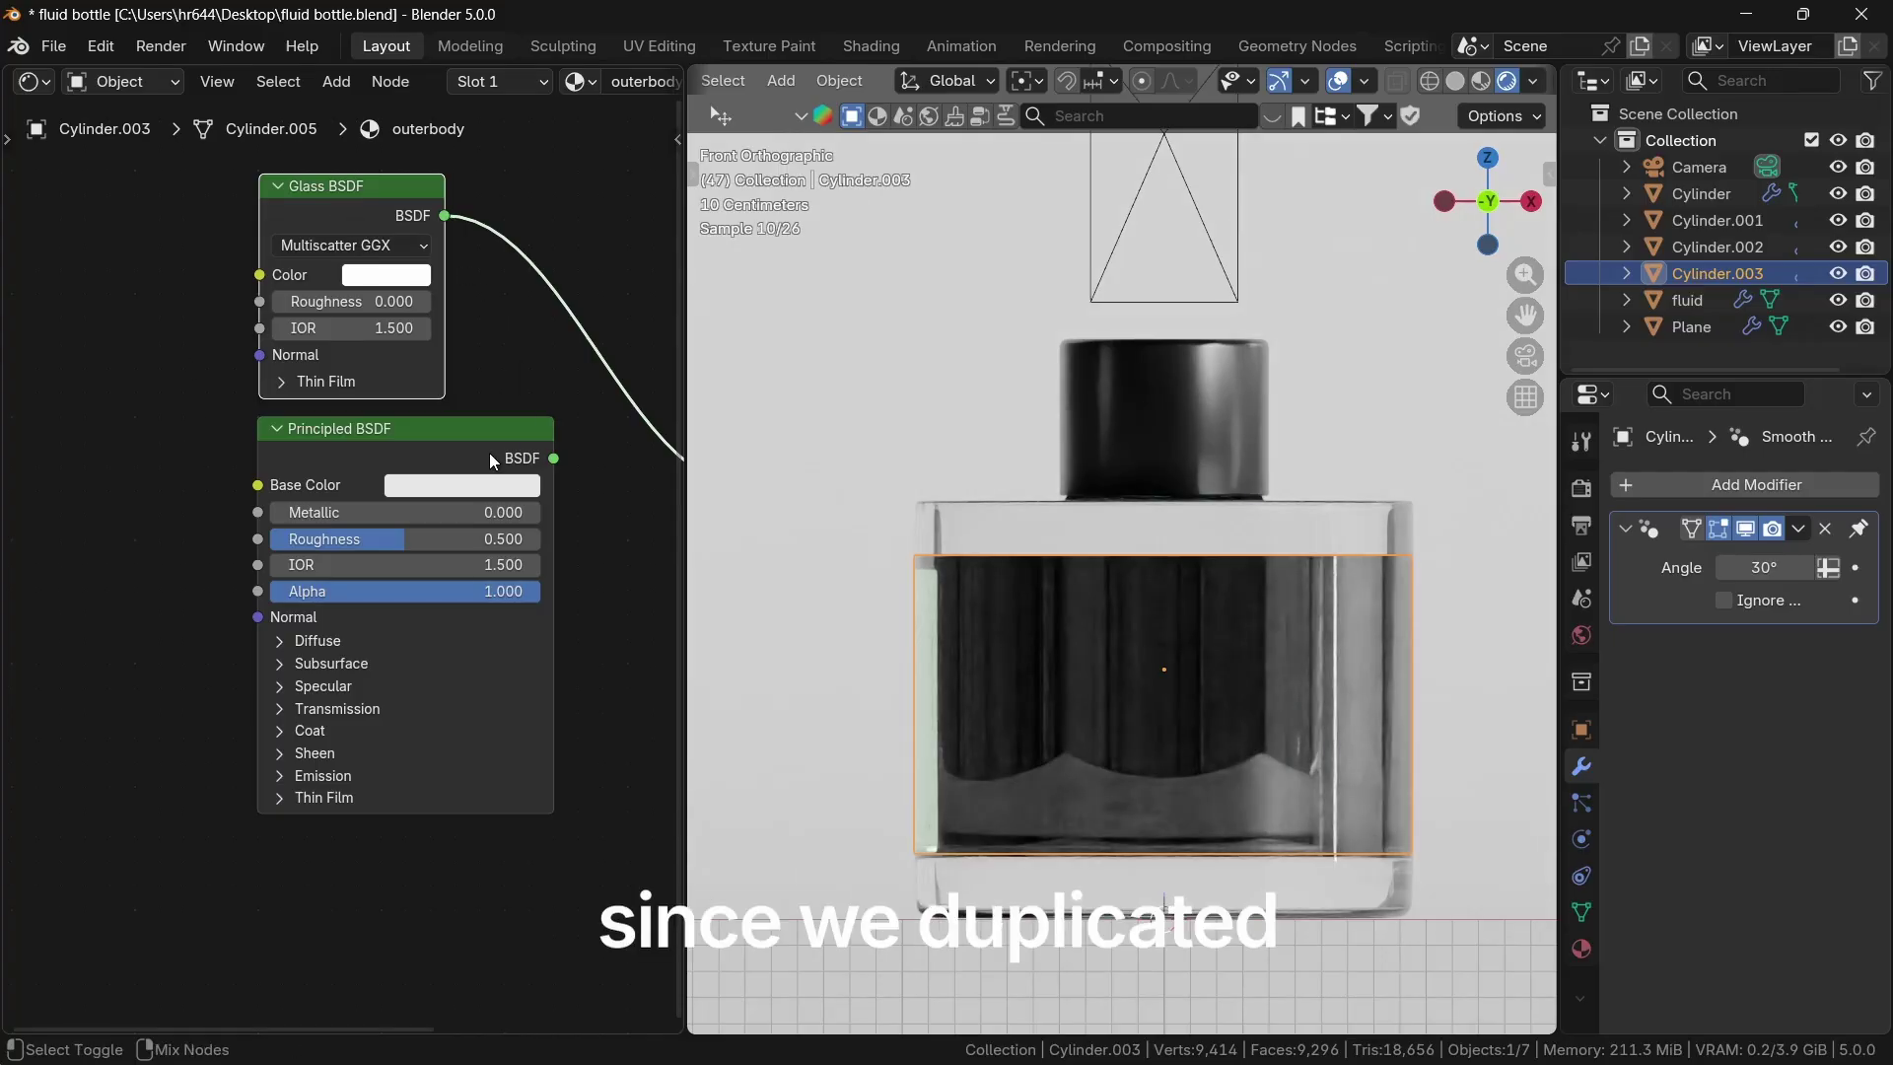
Step: Make the label's material a single-user copy, separate from outerbody, and connect its Principled BSDF to the Material Output
left_click(490, 463, "ctrl+shift")
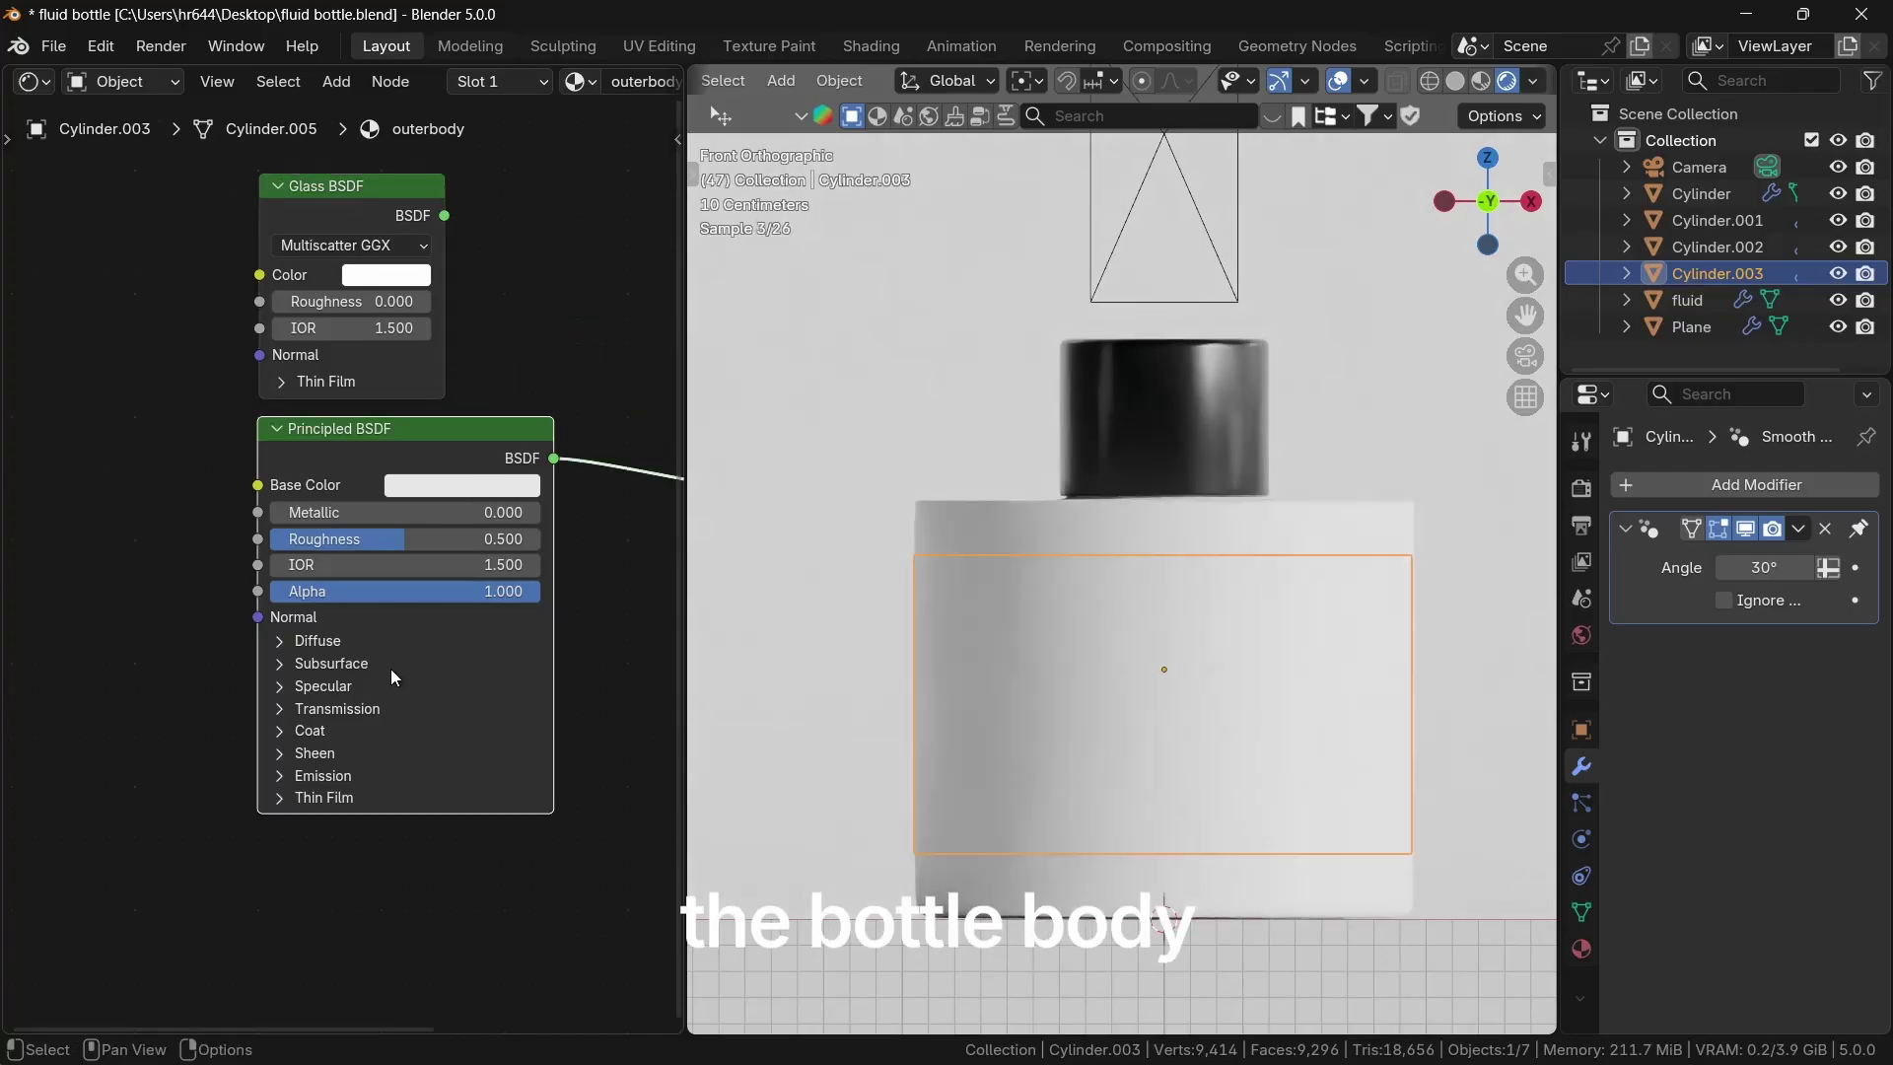
key("ctrl+z")
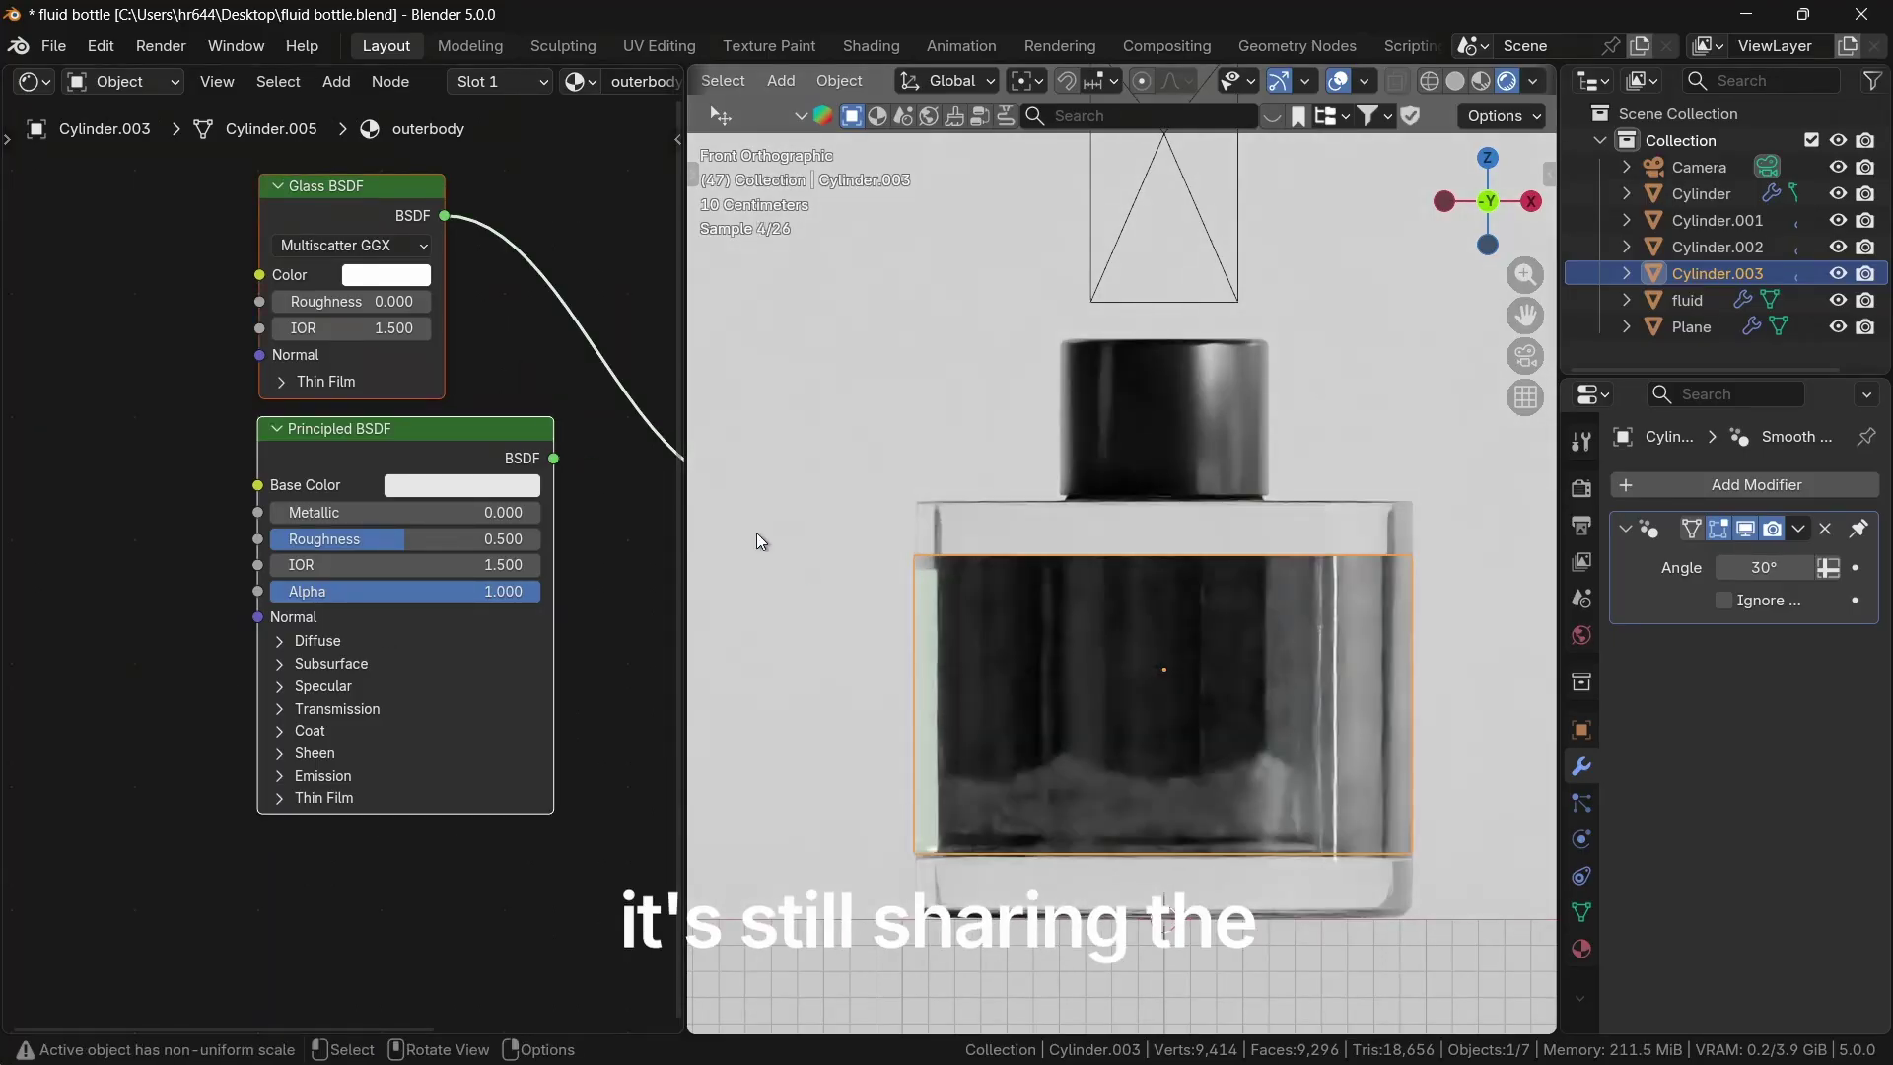
left_click(506, 82)
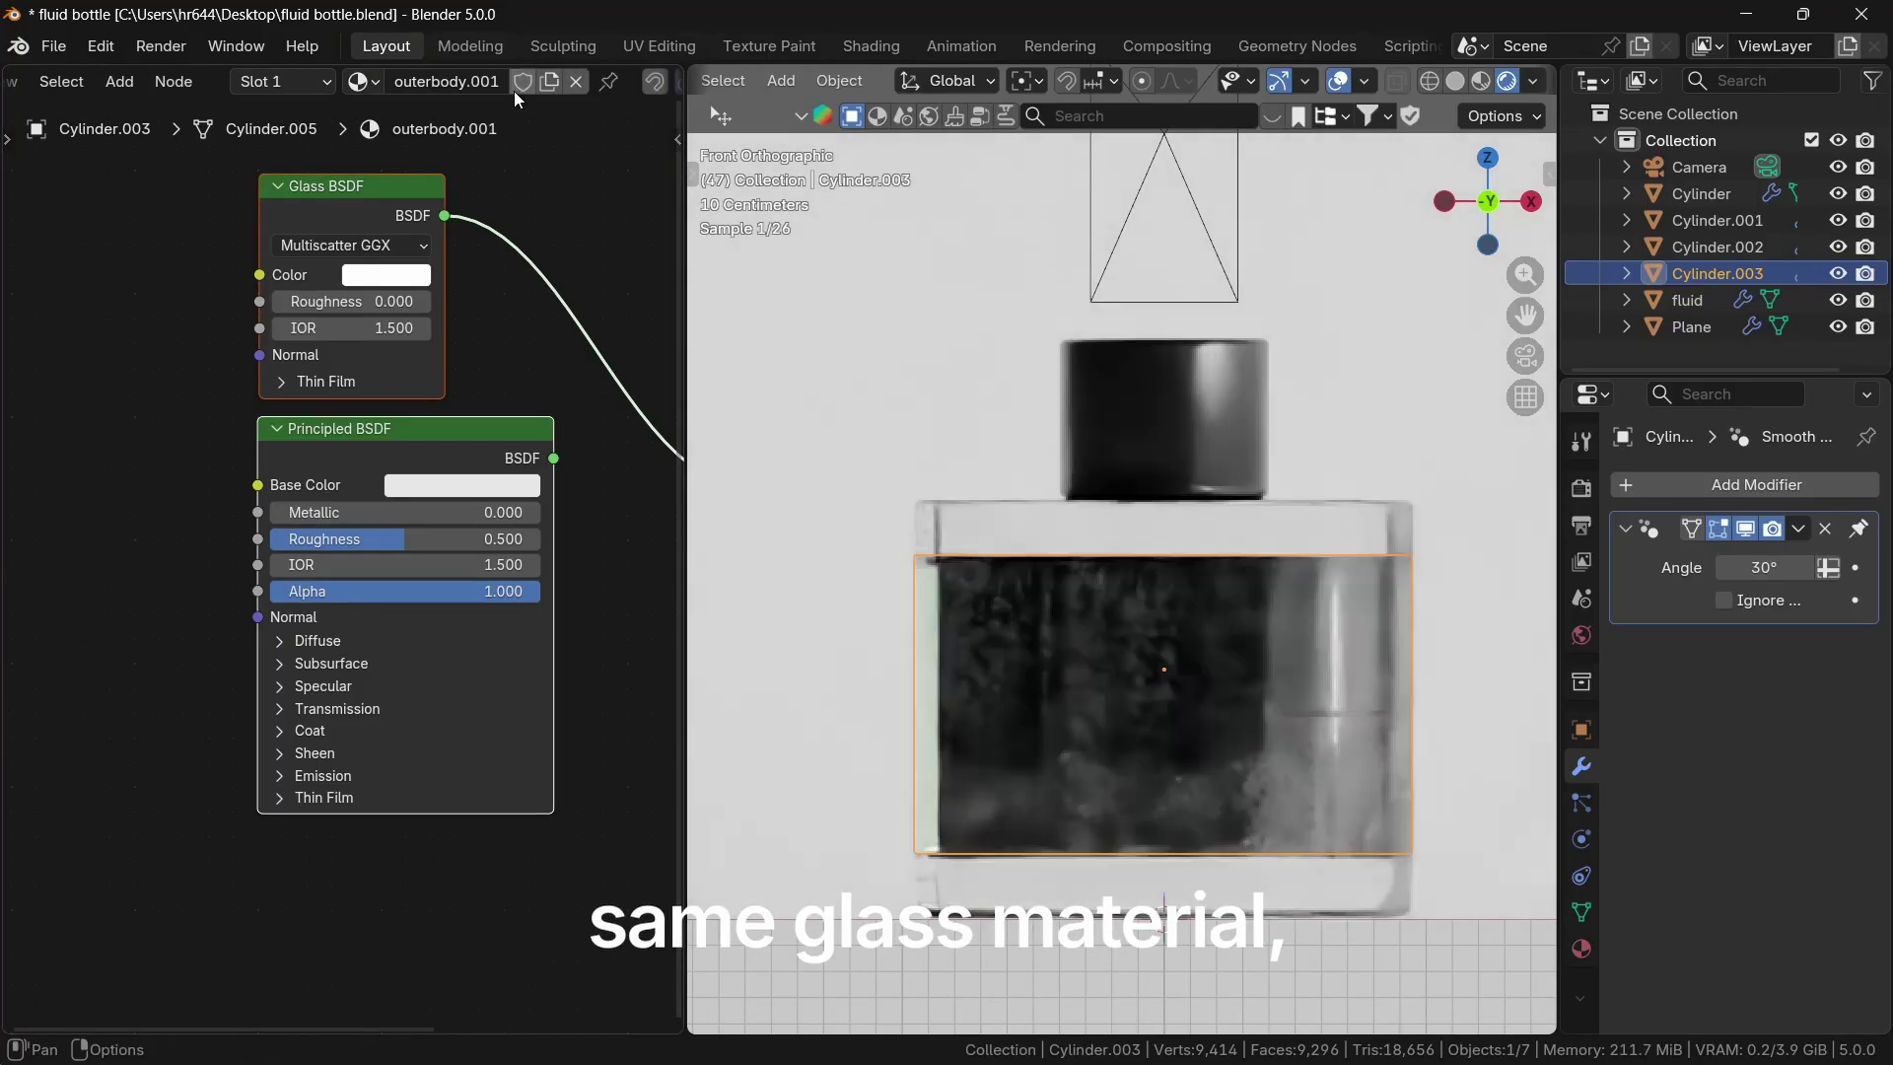
left_click(466, 446, "ctrl+shift")
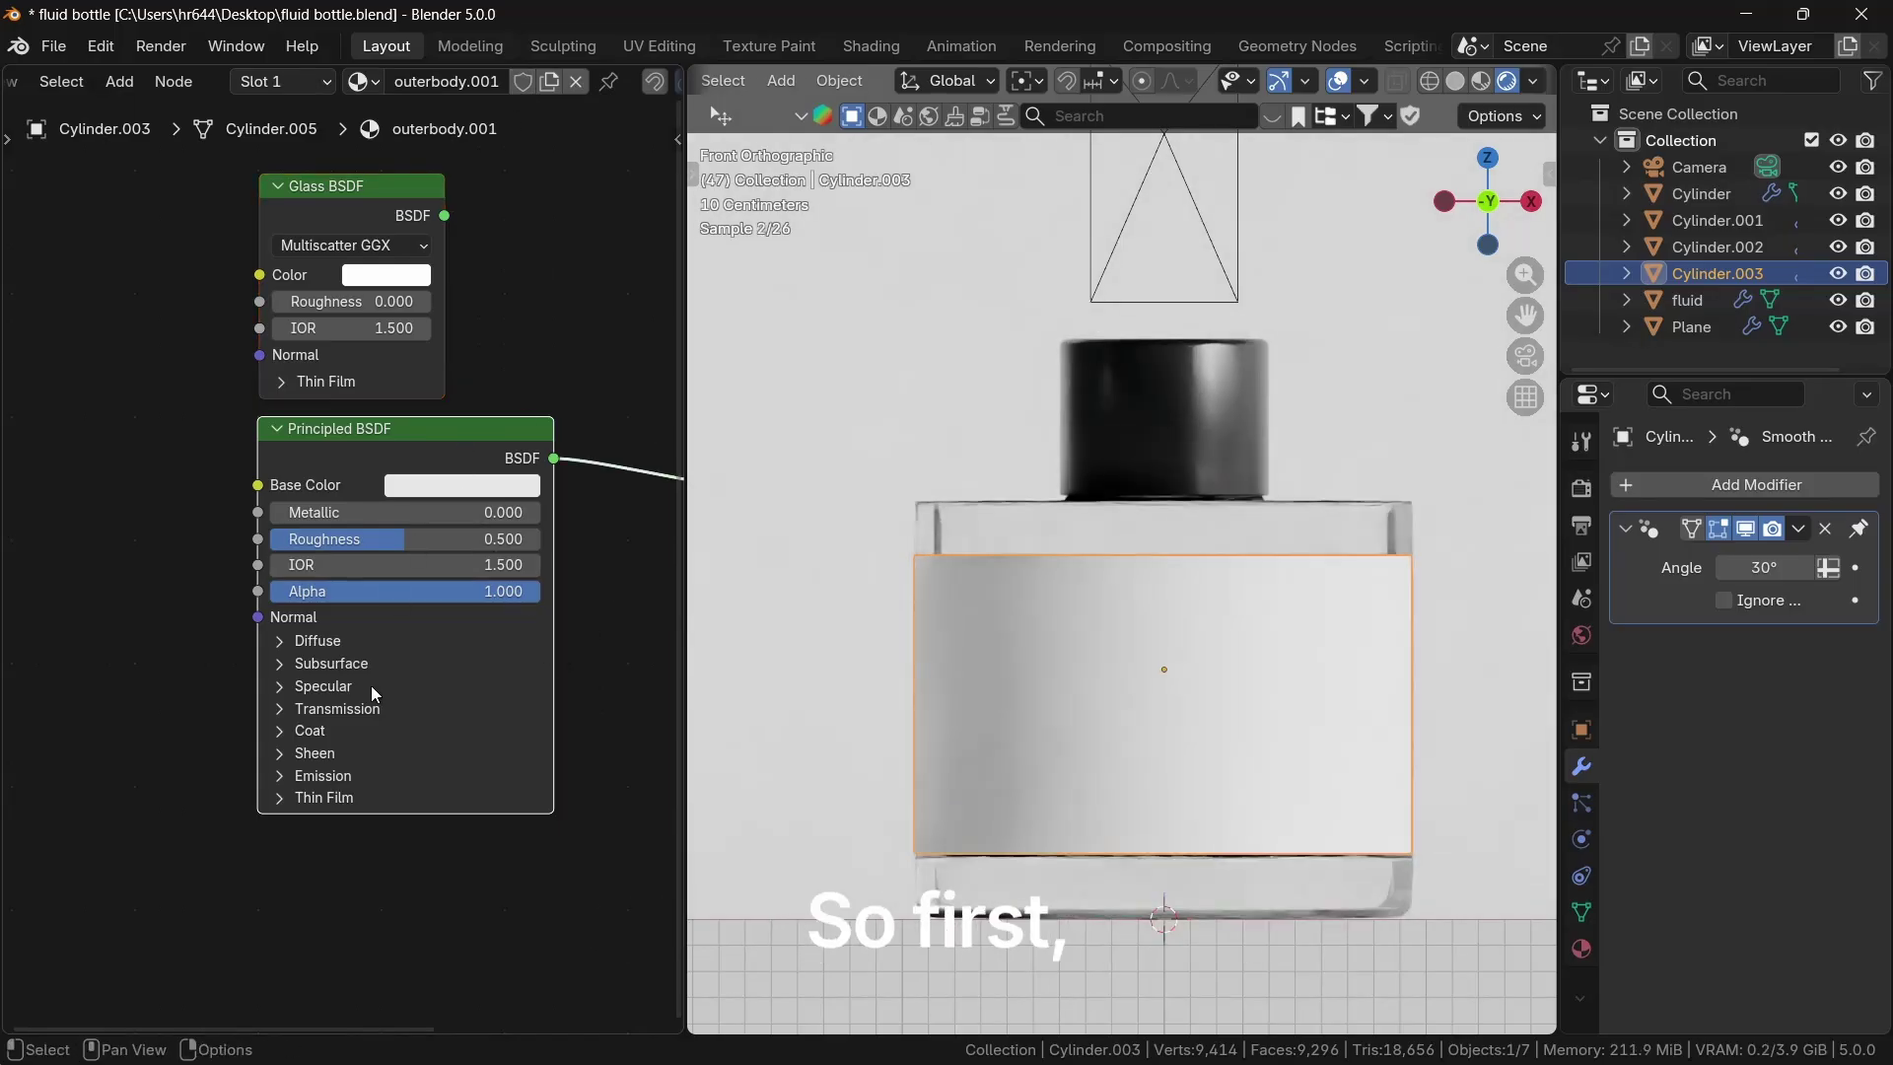
Step: Scale the label slightly shorter along the Z axis
key("h")
key("ctrl+z")
key("s")
key("z")
right_click(1394, 791)
key("s")
key("z")
left_click(1376, 782)
Step: Raise the top loops of the fluid mesh slightly along Z in Edit Mode so the fill level sits above the label
left_click(1316, 714)
key("Tab")
key("g")
key("z")
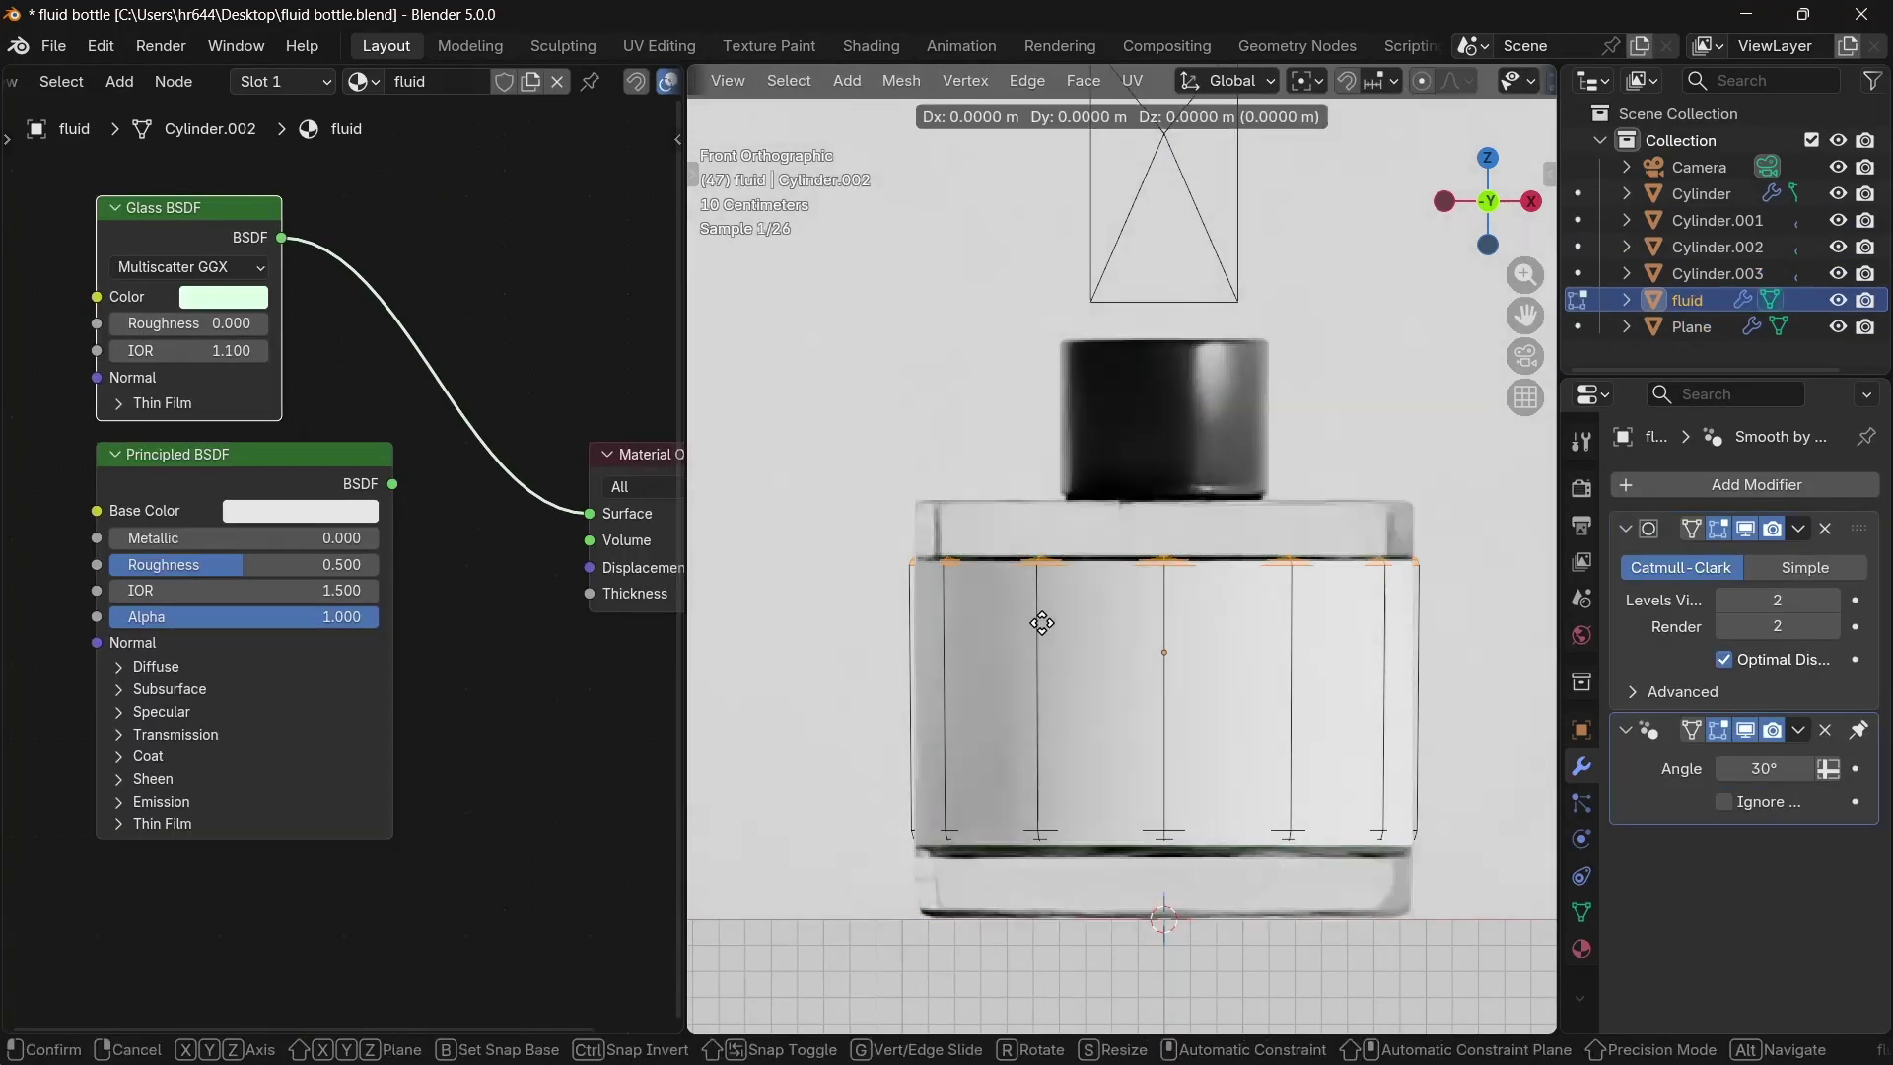
left_click(1039, 612)
key("Tab")
left_click(1216, 655)
left_click(1217, 655)
left_click(1216, 655)
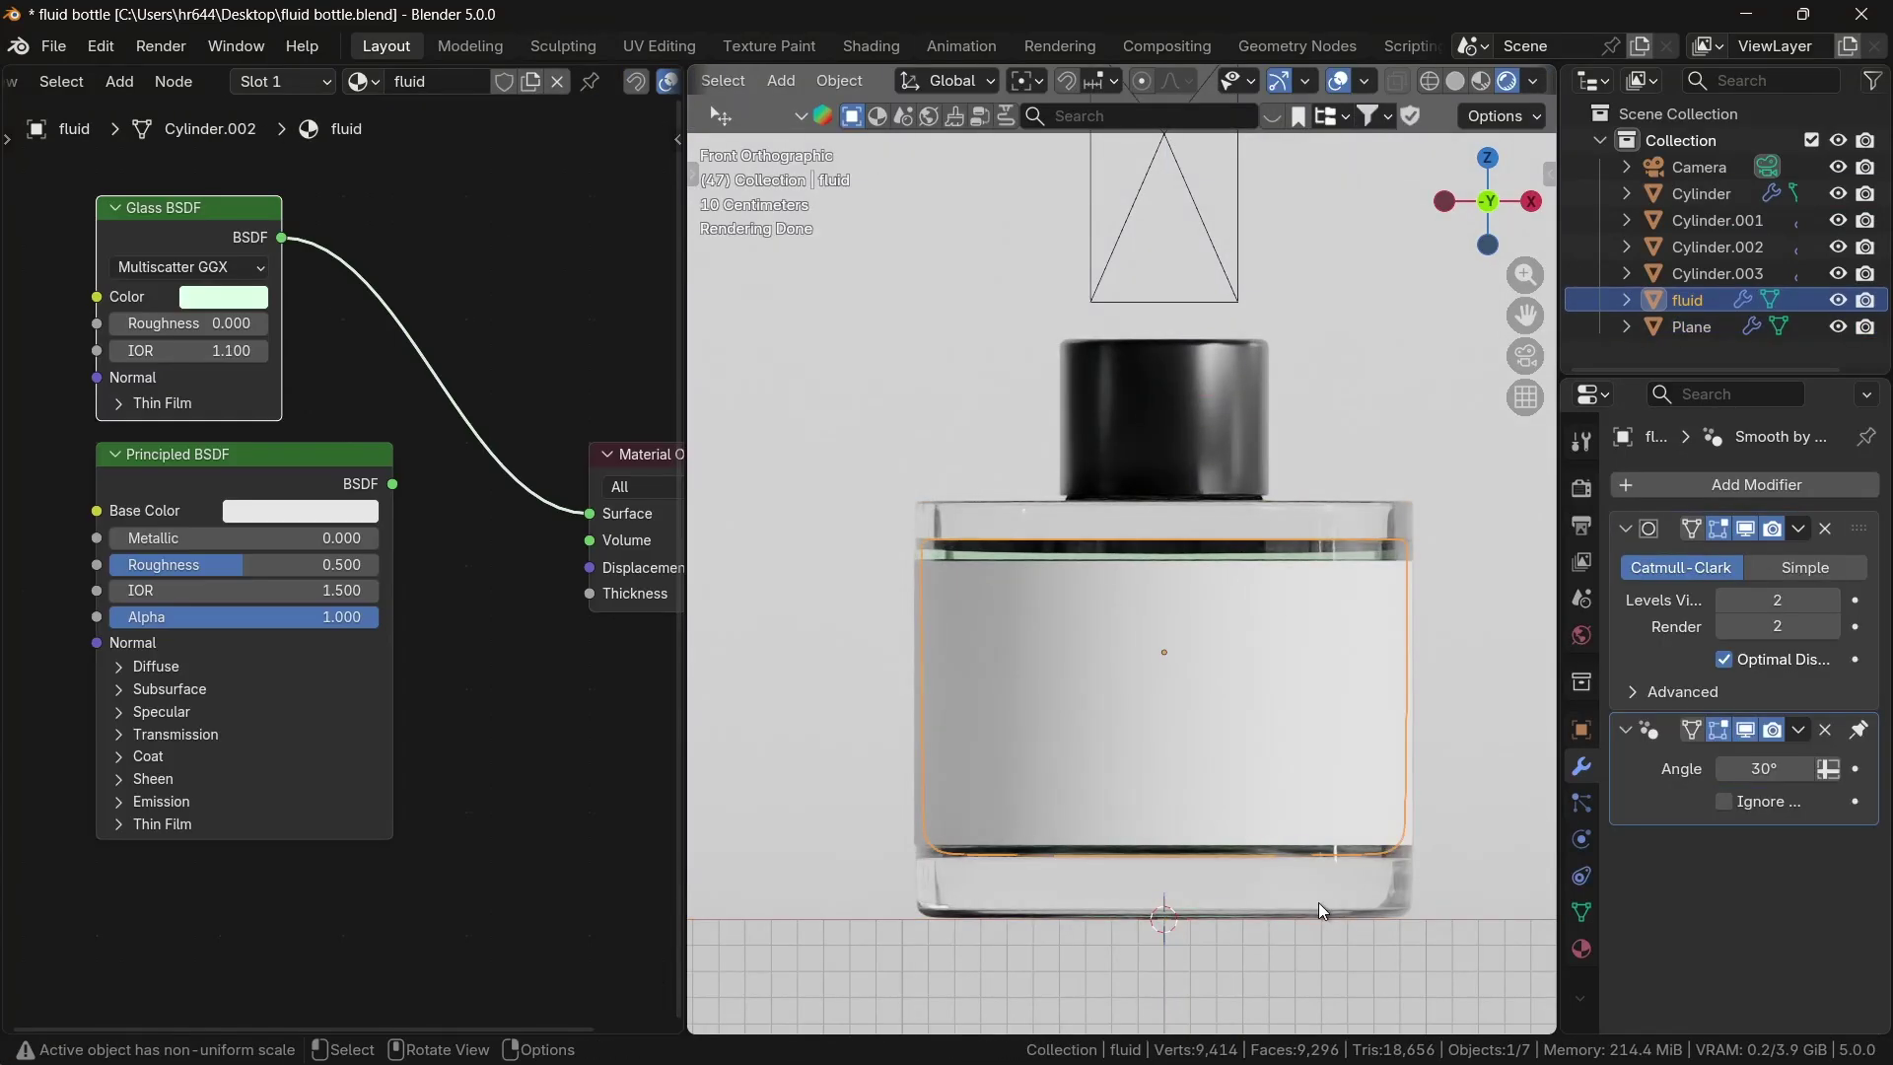
Step: Select the label, spread out its shader nodes and insert a Mix Shader between the Principled BSDF and the Material Output
left_click(1194, 855)
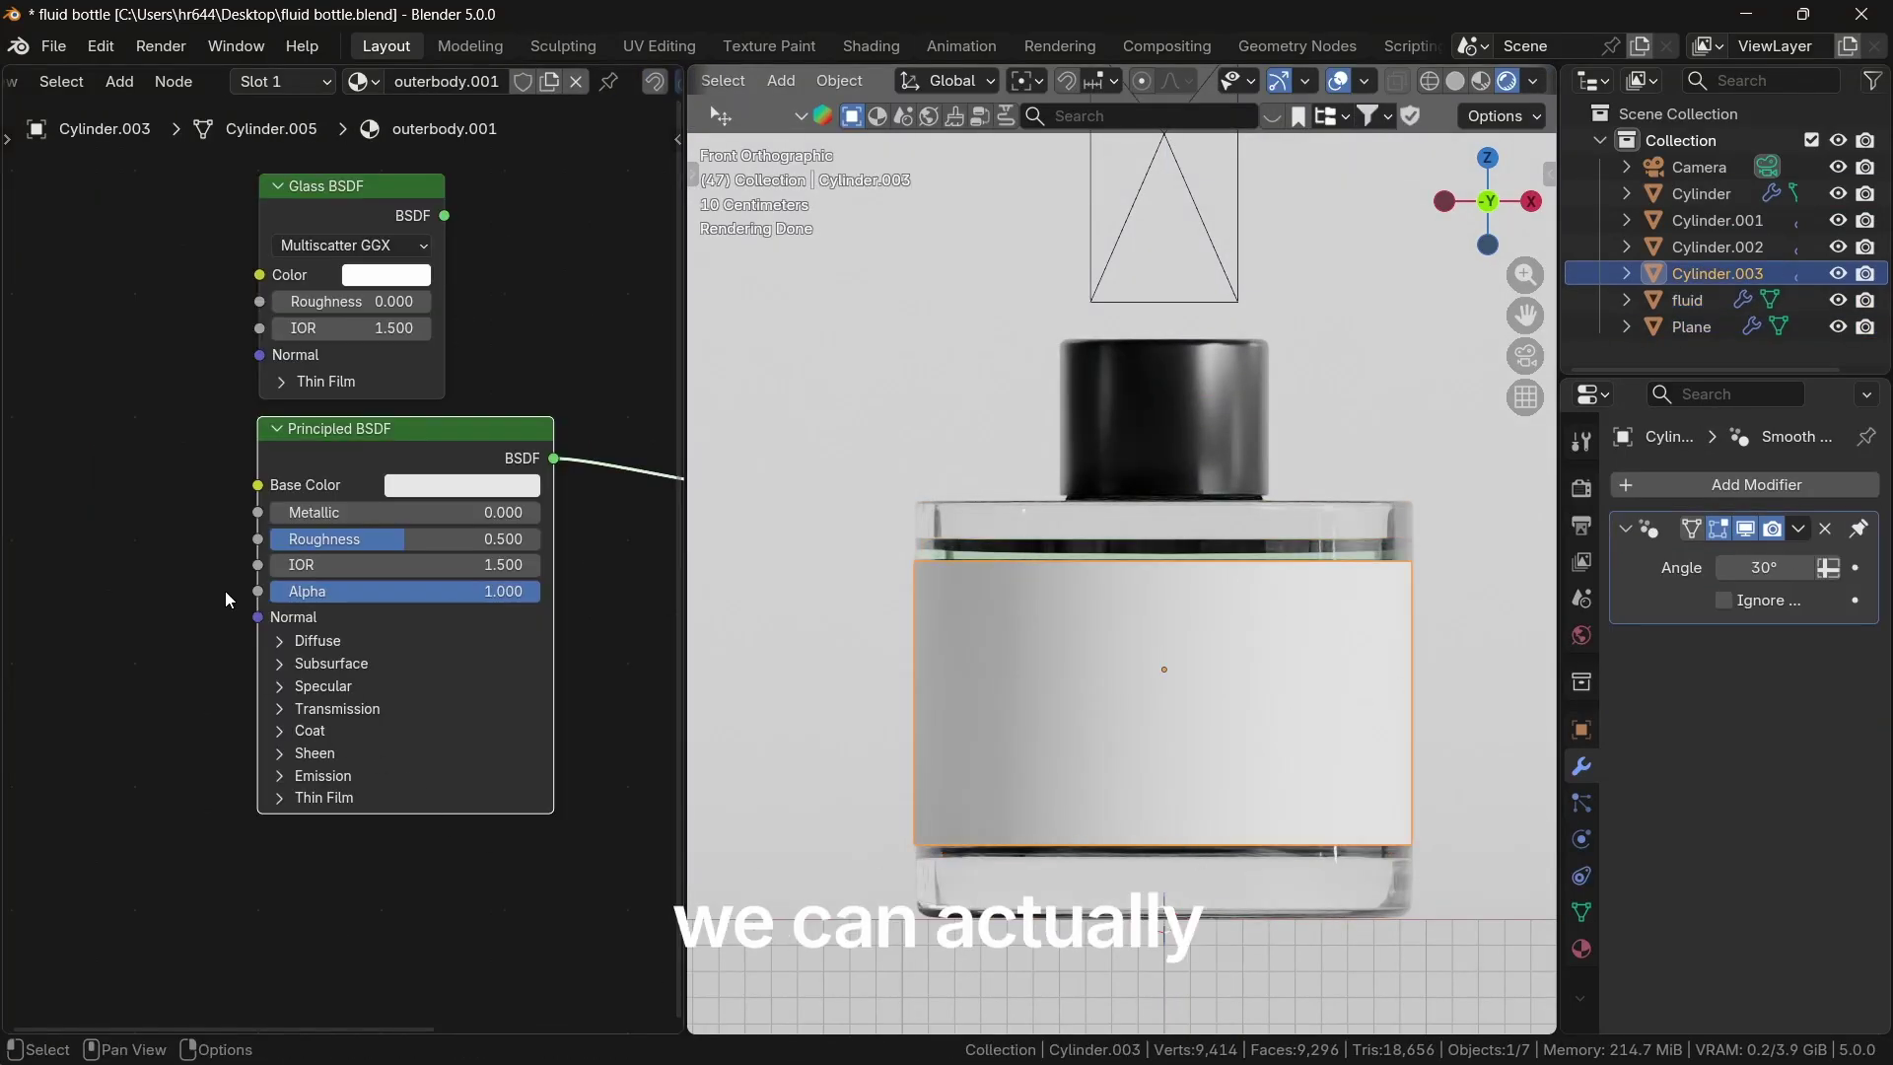
middle_click_drag(161, 490, 232, 653)
left_click_drag(408, 339, 1, 383)
left_click_drag(384, 584, 105, 745)
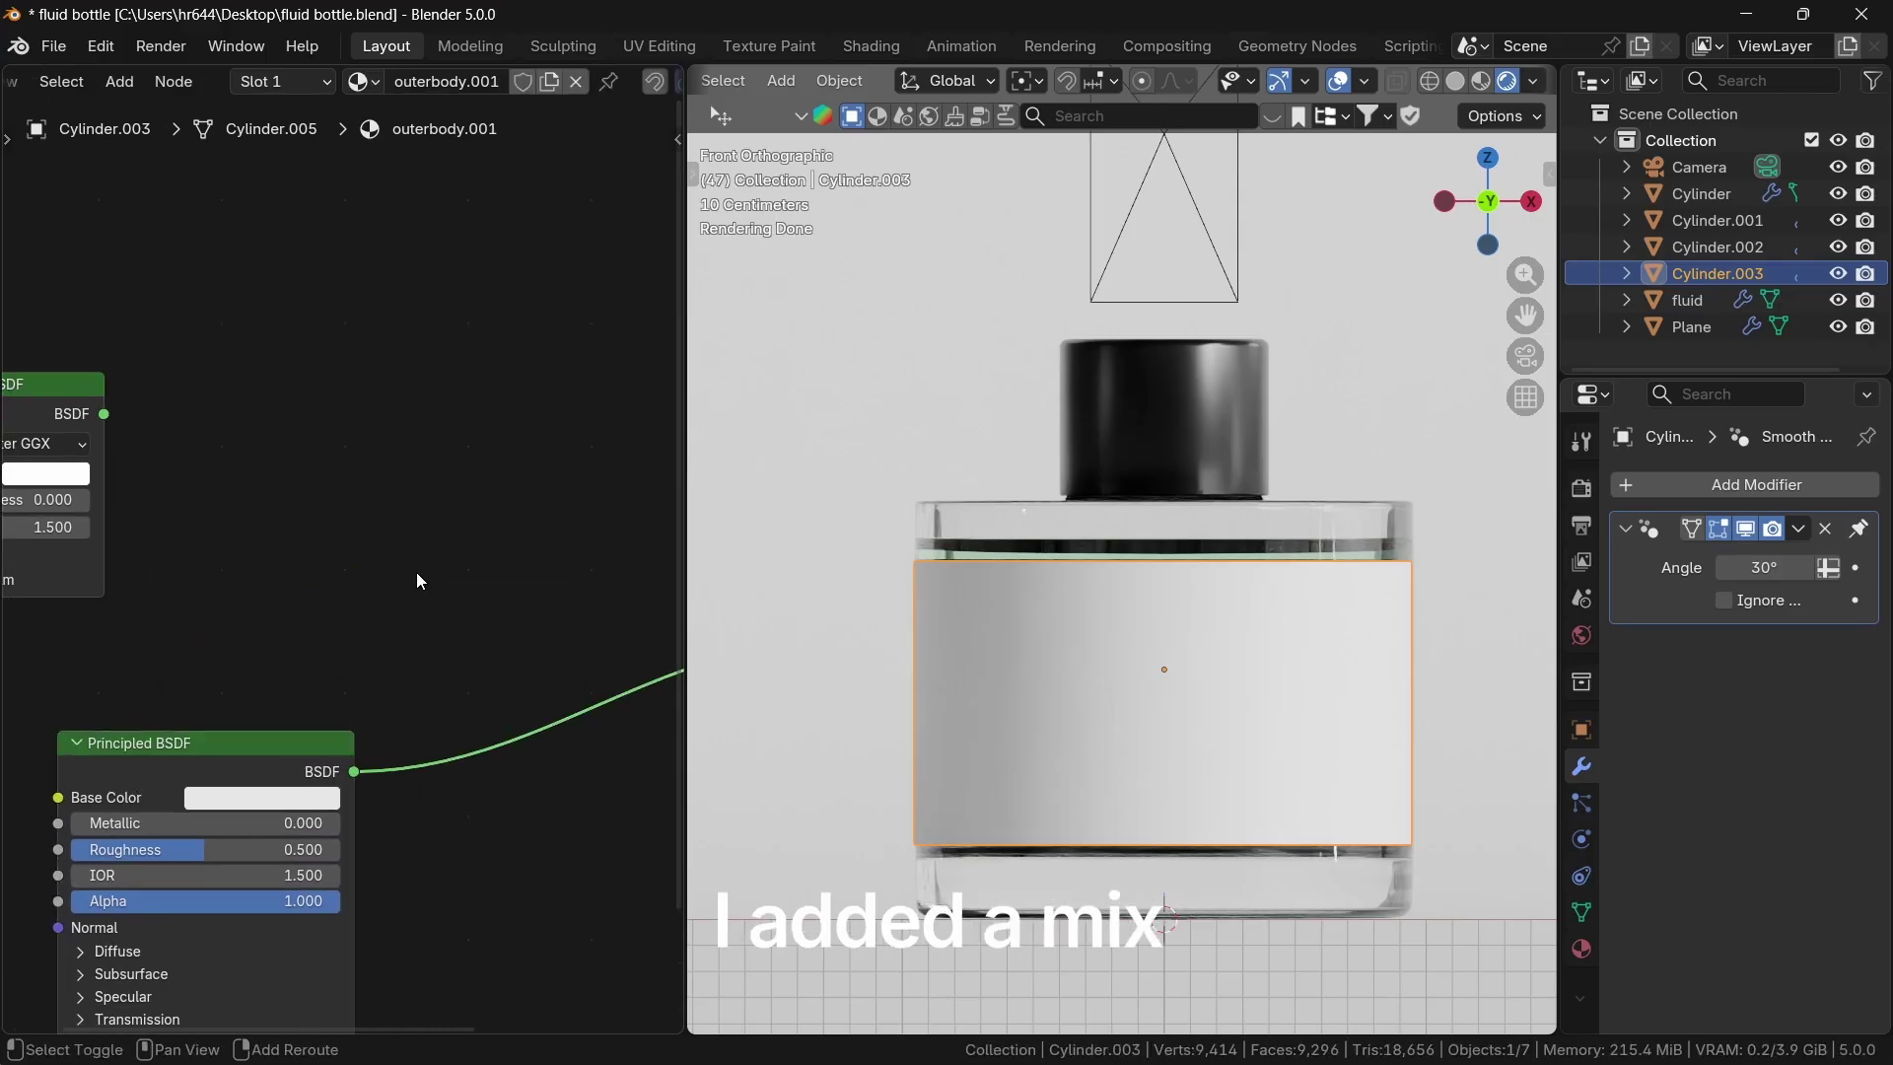
key("shift+a")
type("MIXSH")
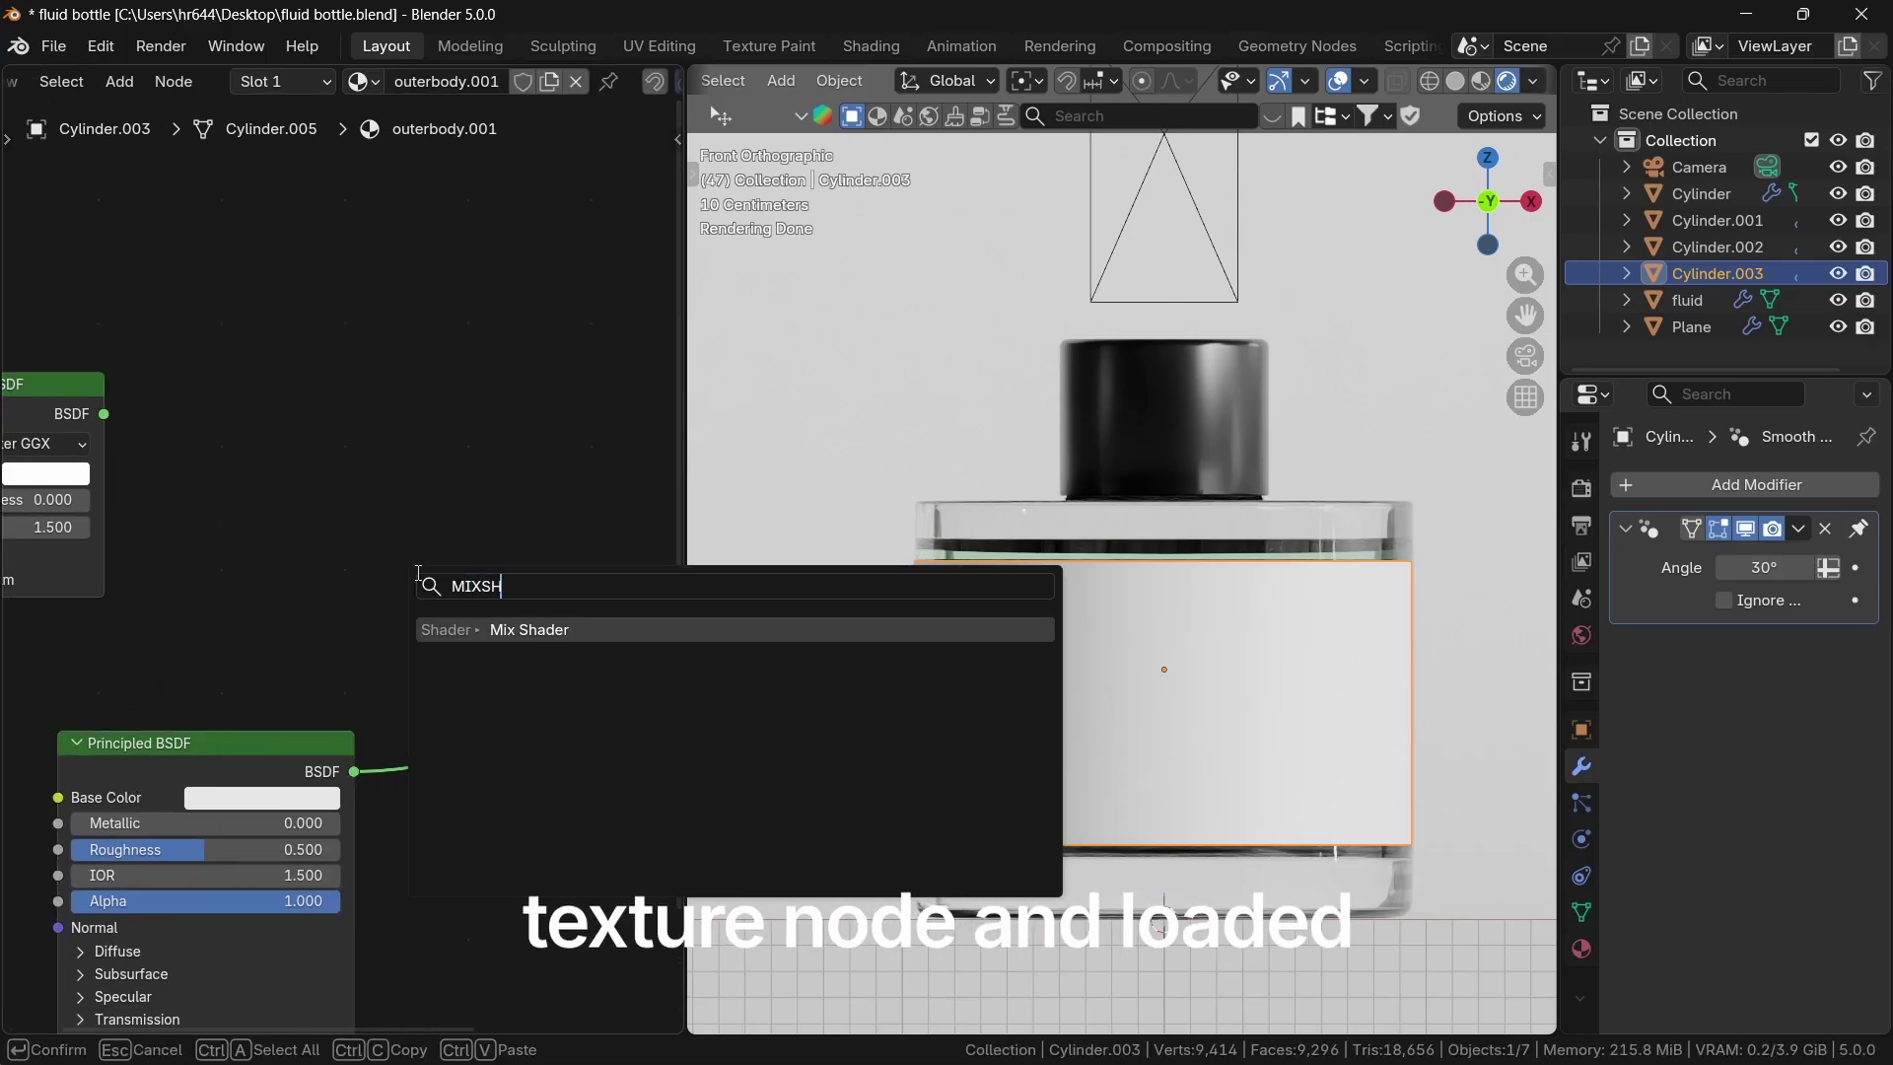
key("Return")
left_click(448, 625)
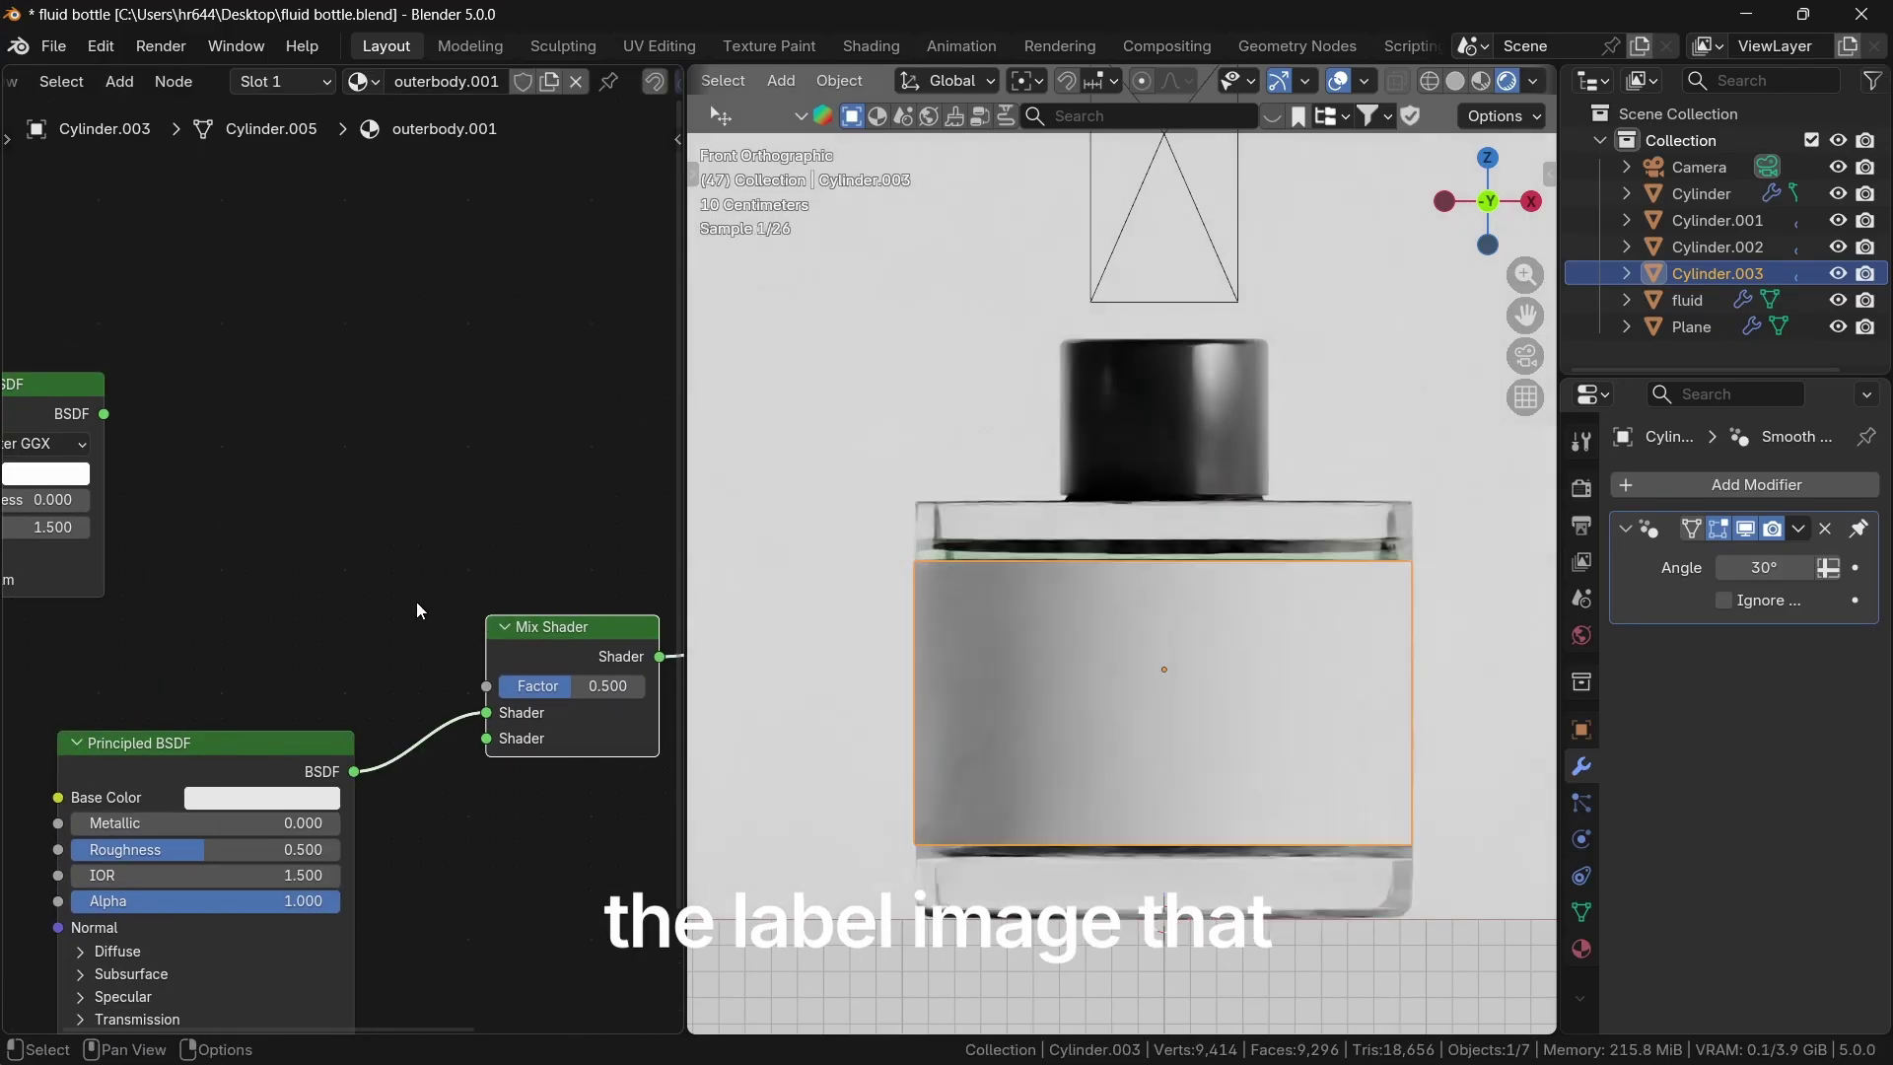
Step: Add an Image Texture node with Frame 3.png and connect its Color output to the Mix Shader's Factor
key("shift+a")
type("ima")
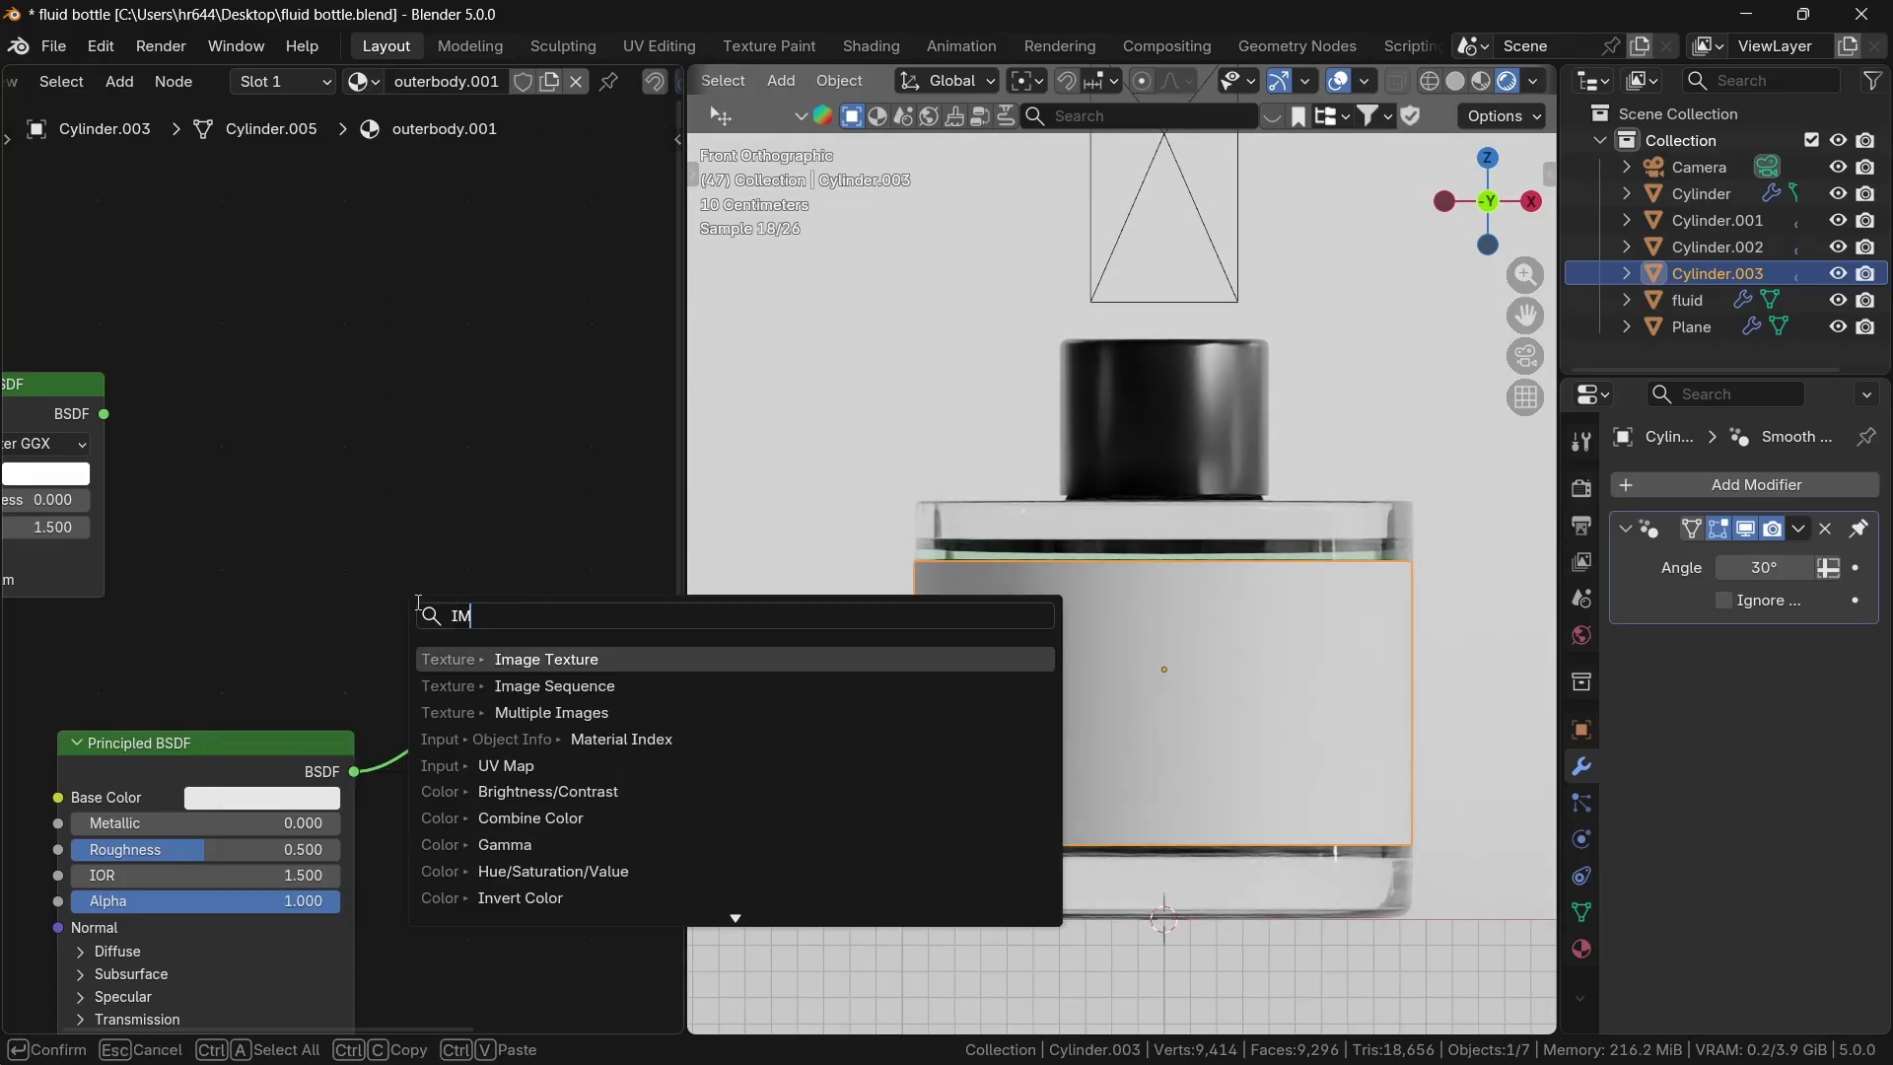
key("Return")
left_click(67, 451)
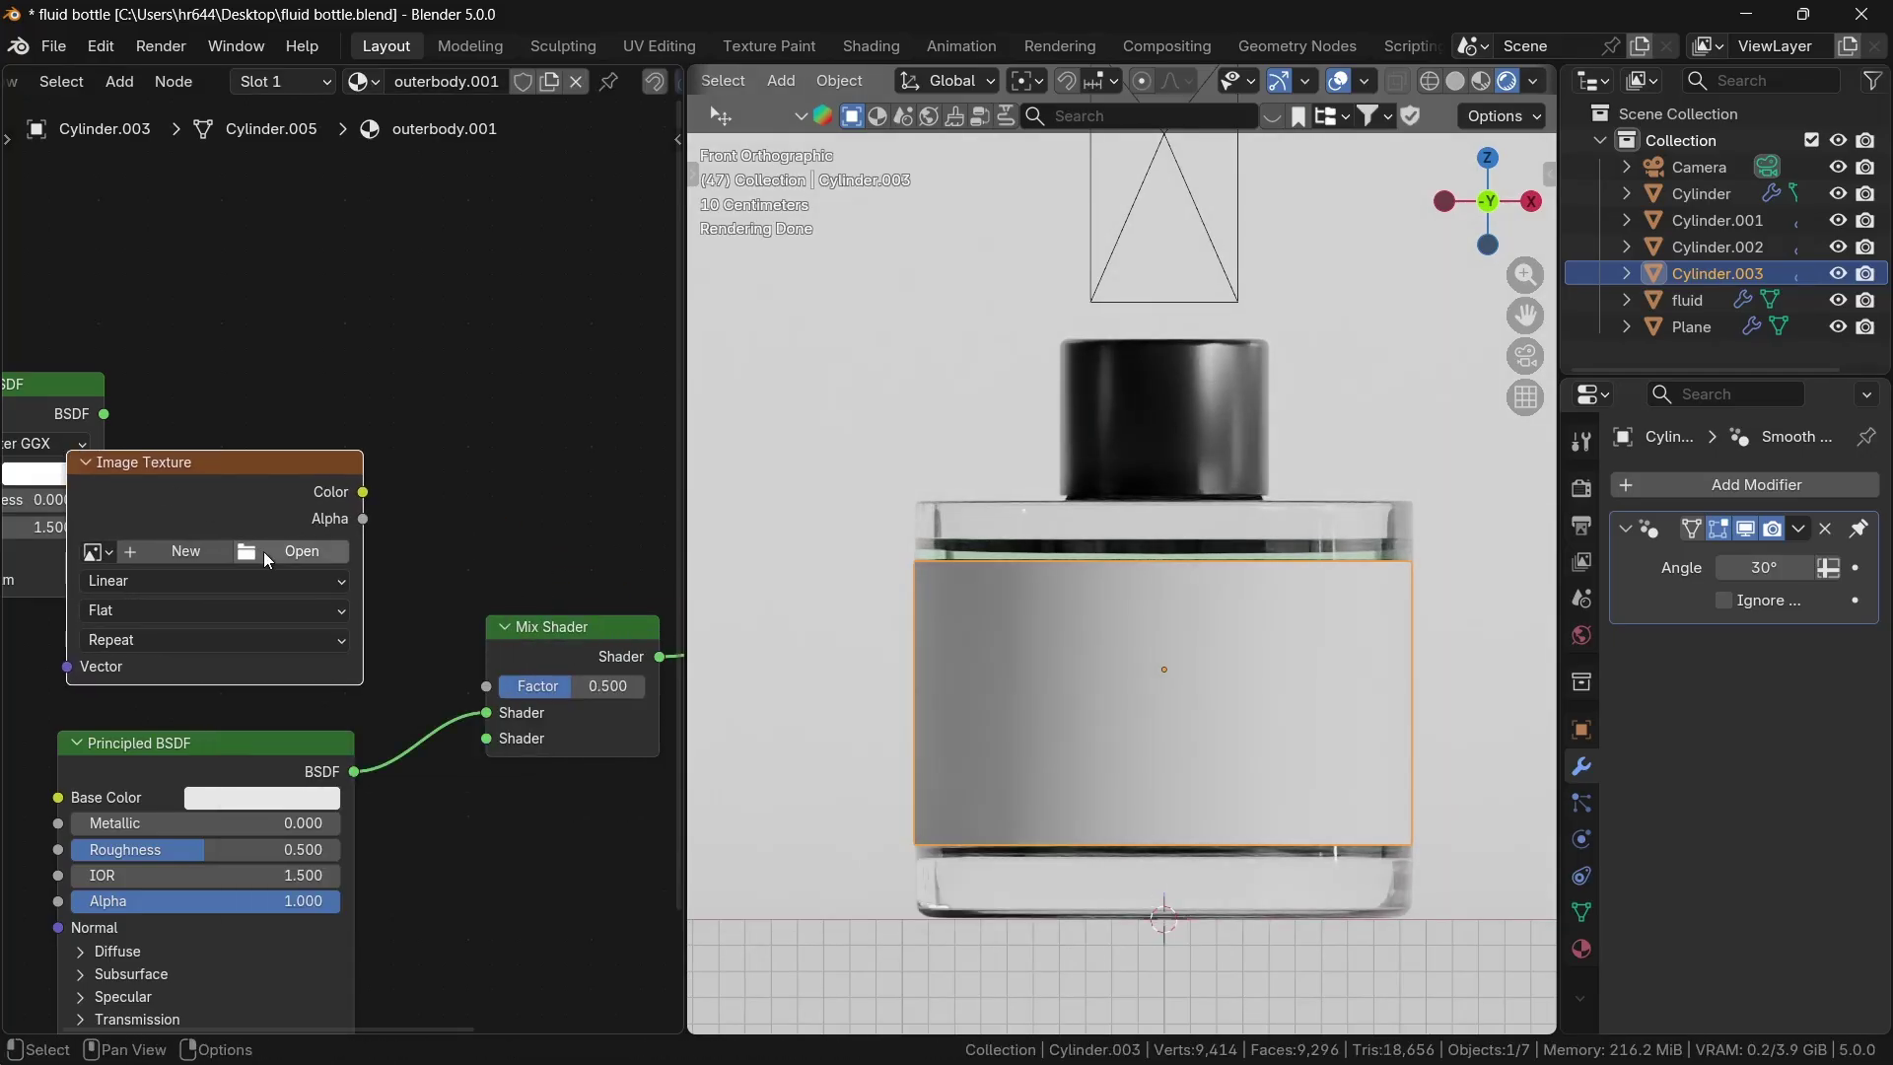
left_click(266, 554)
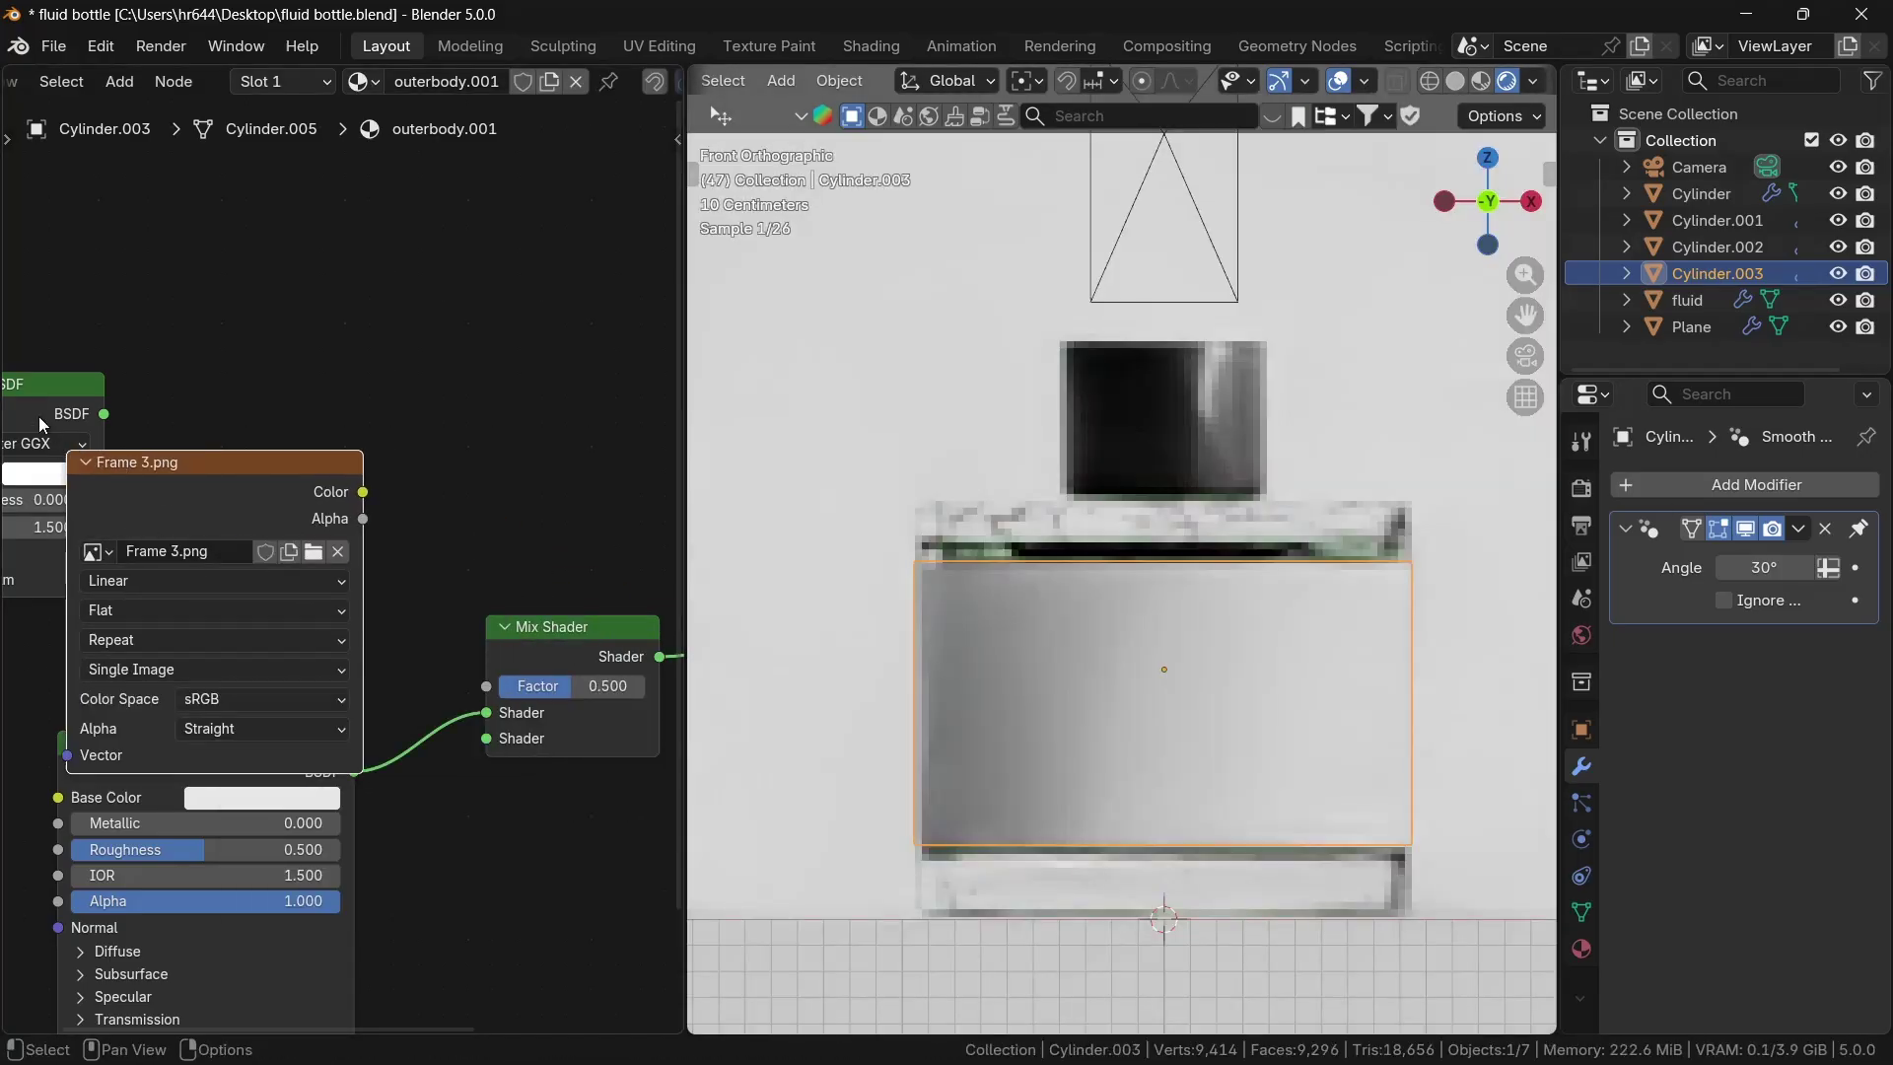
left_click_drag(23, 386, 42, 104)
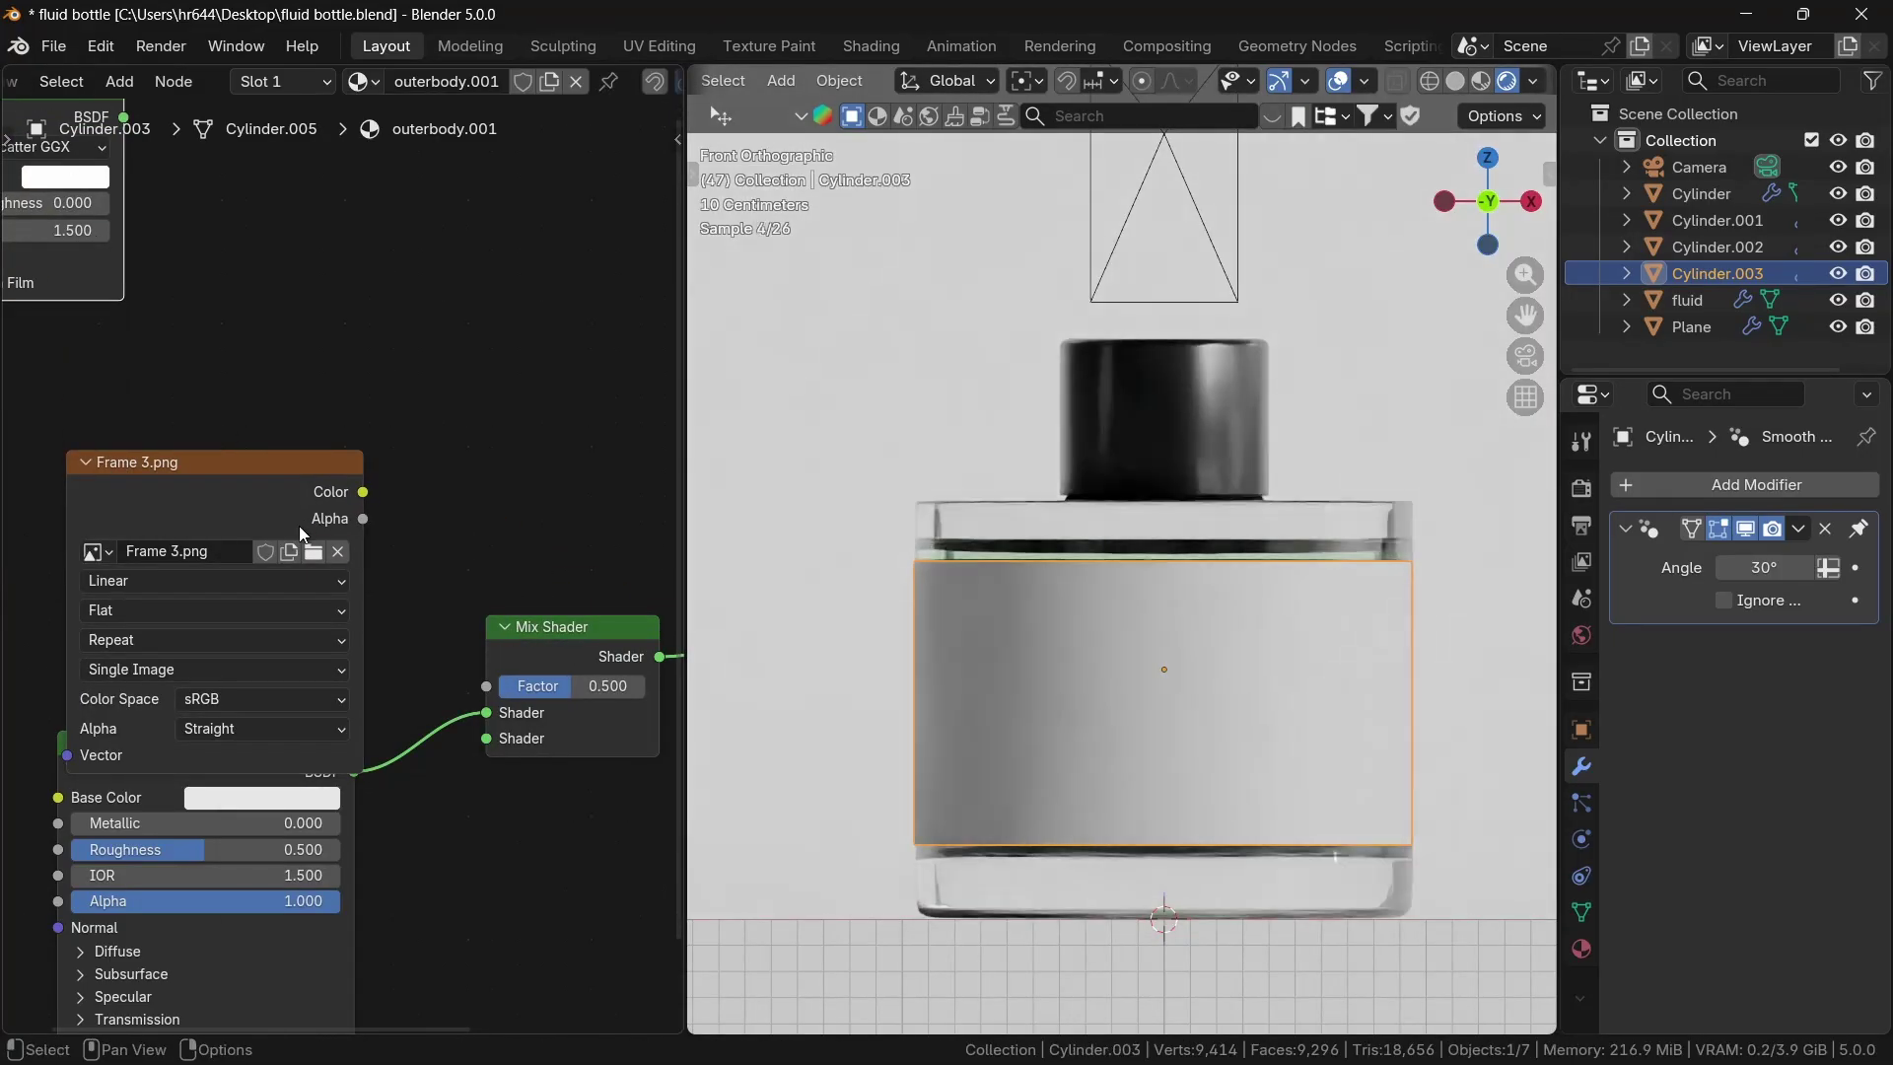
left_click(375, 464)
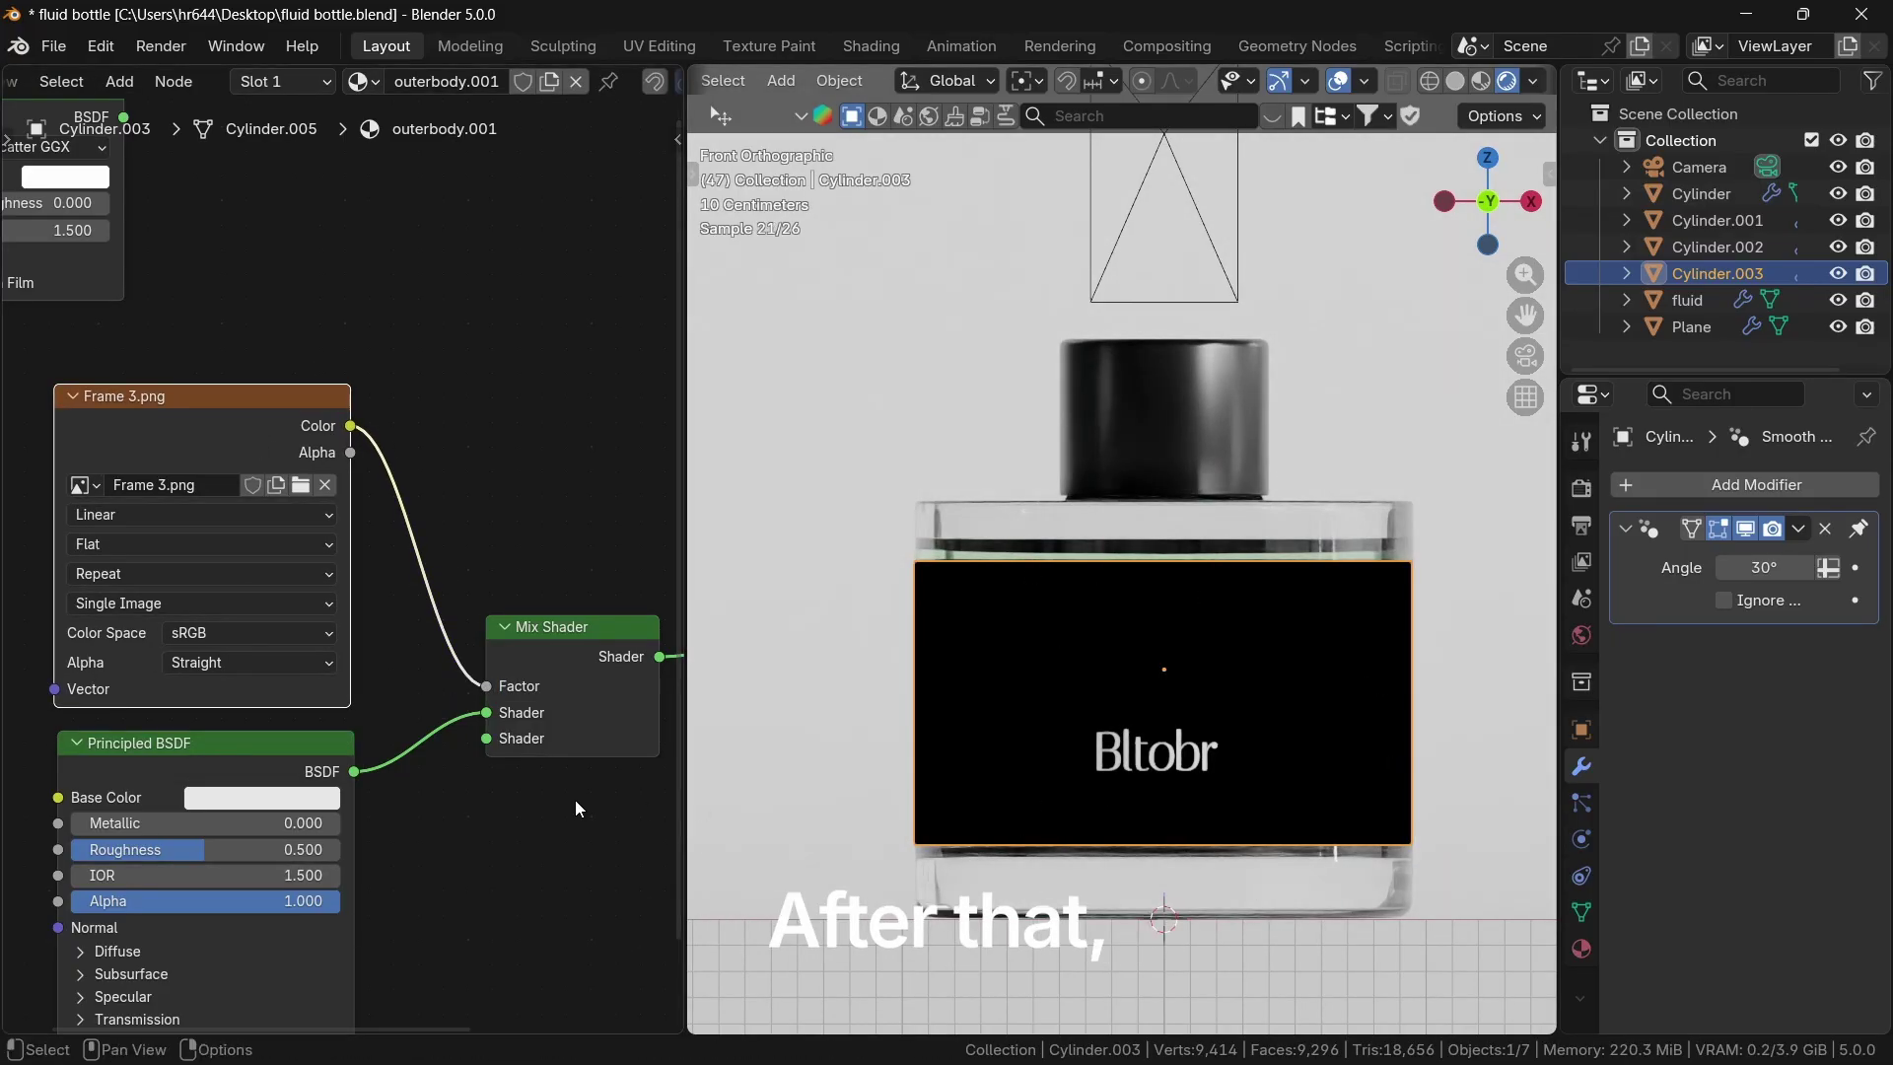
Step: Duplicate the Principled BSDF, connect the copy to the Mix Shader's second shader input, and set the original's Base Color to black
scroll(397, 821, "down", 2)
left_click_drag(254, 710, 161, 726)
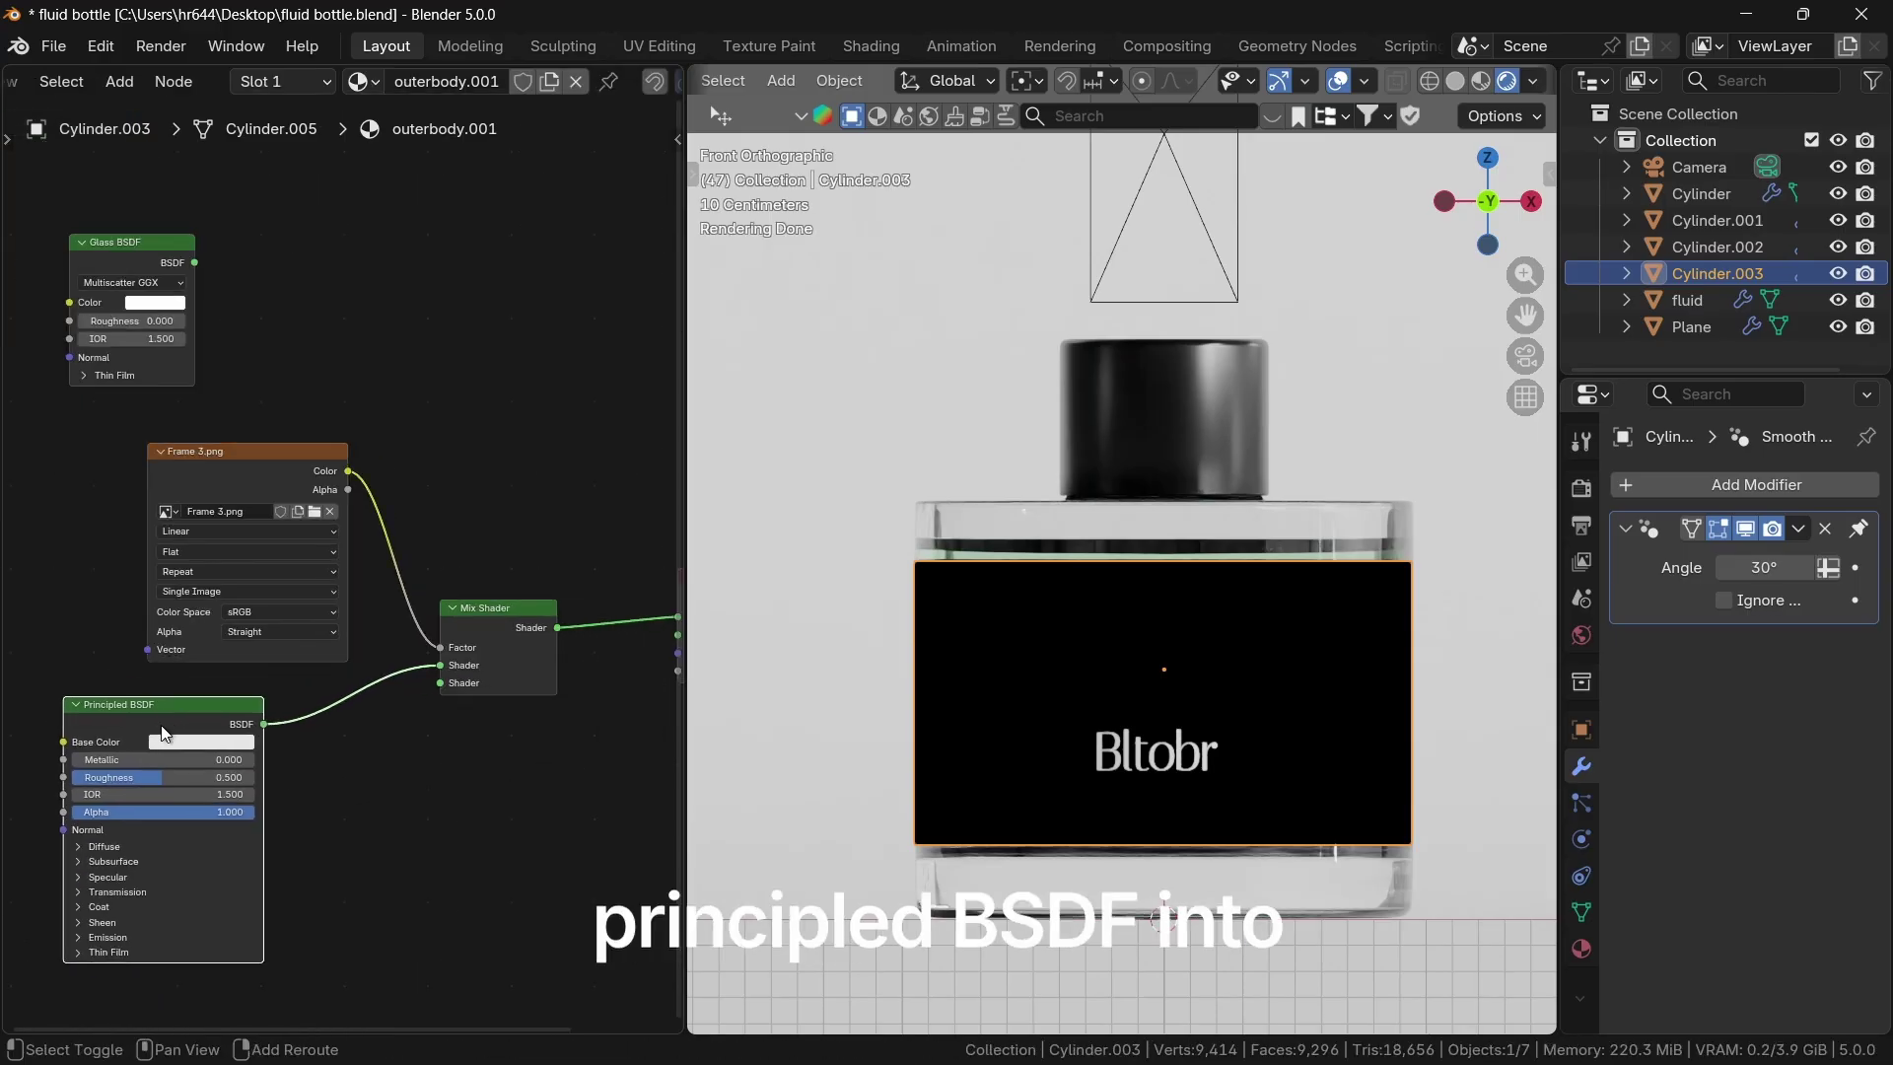
key("shift+d")
left_click(257, 938)
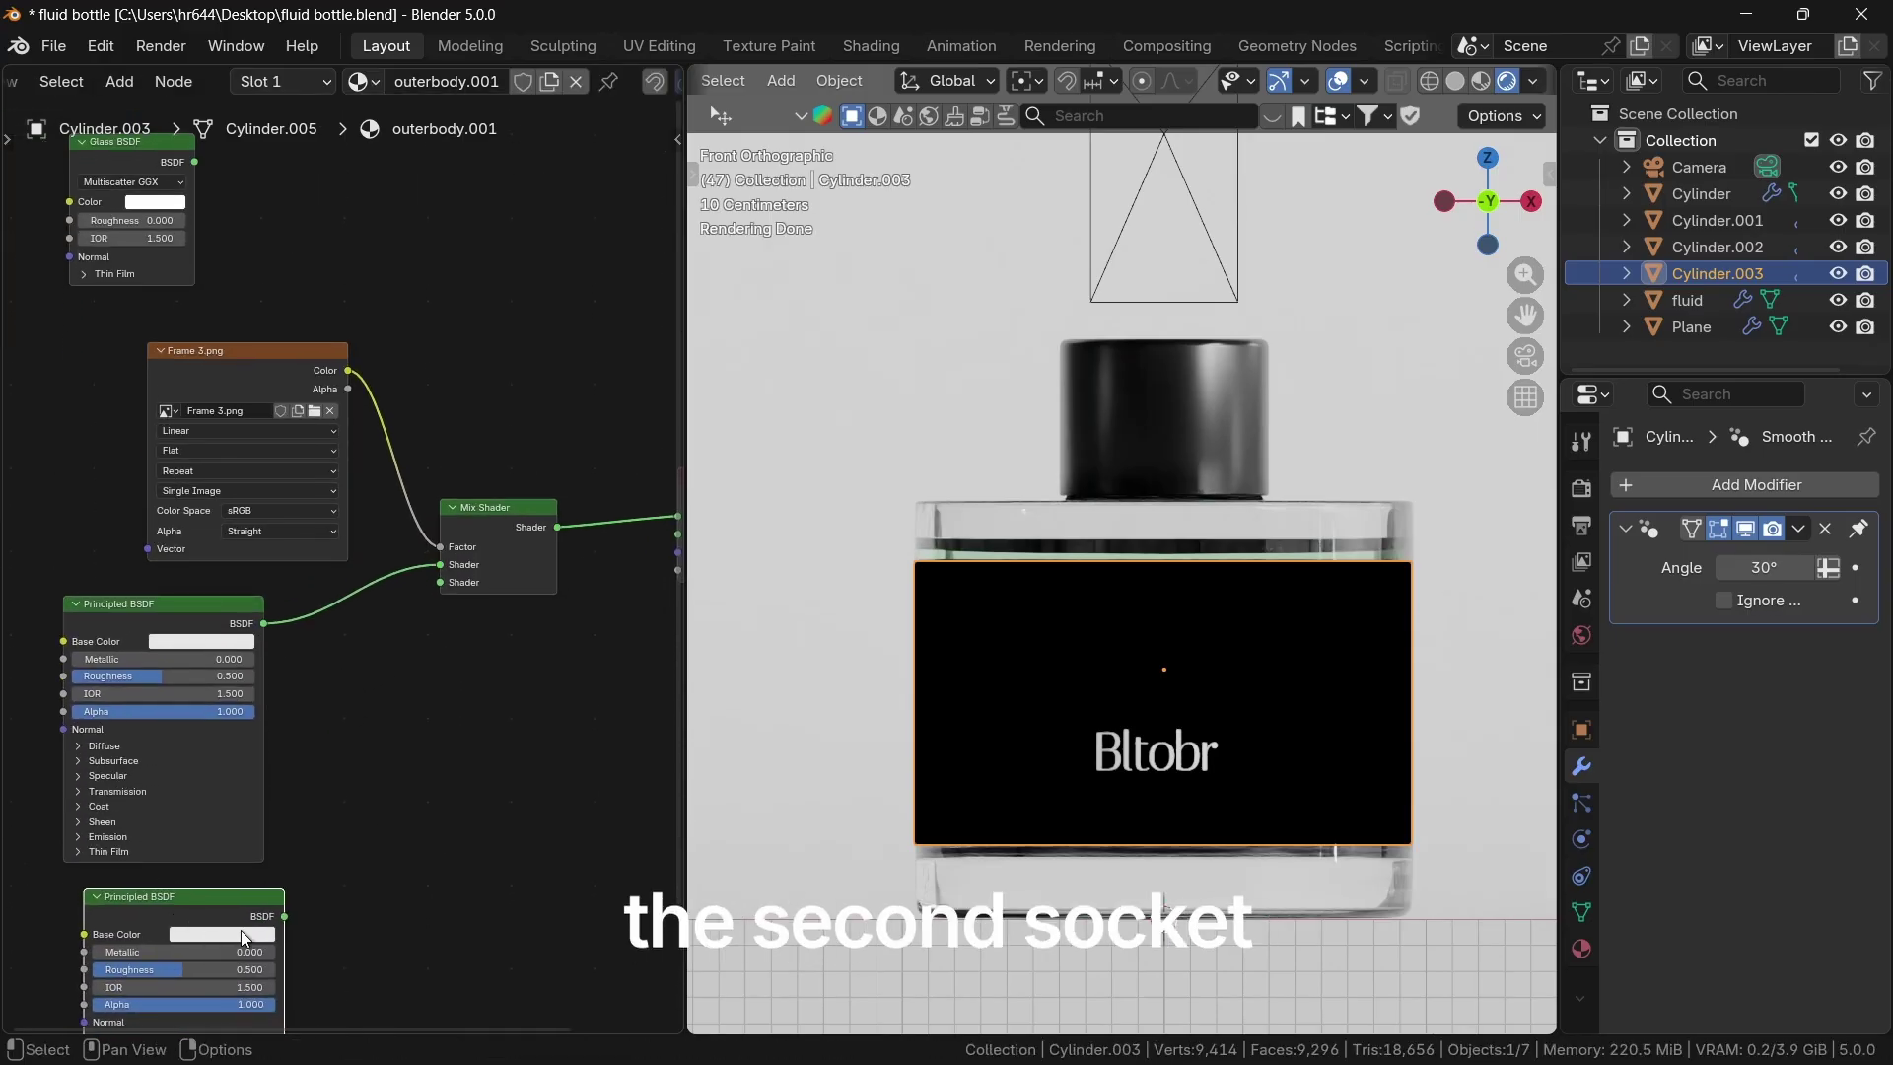
left_click_drag(432, 599, 434, 594)
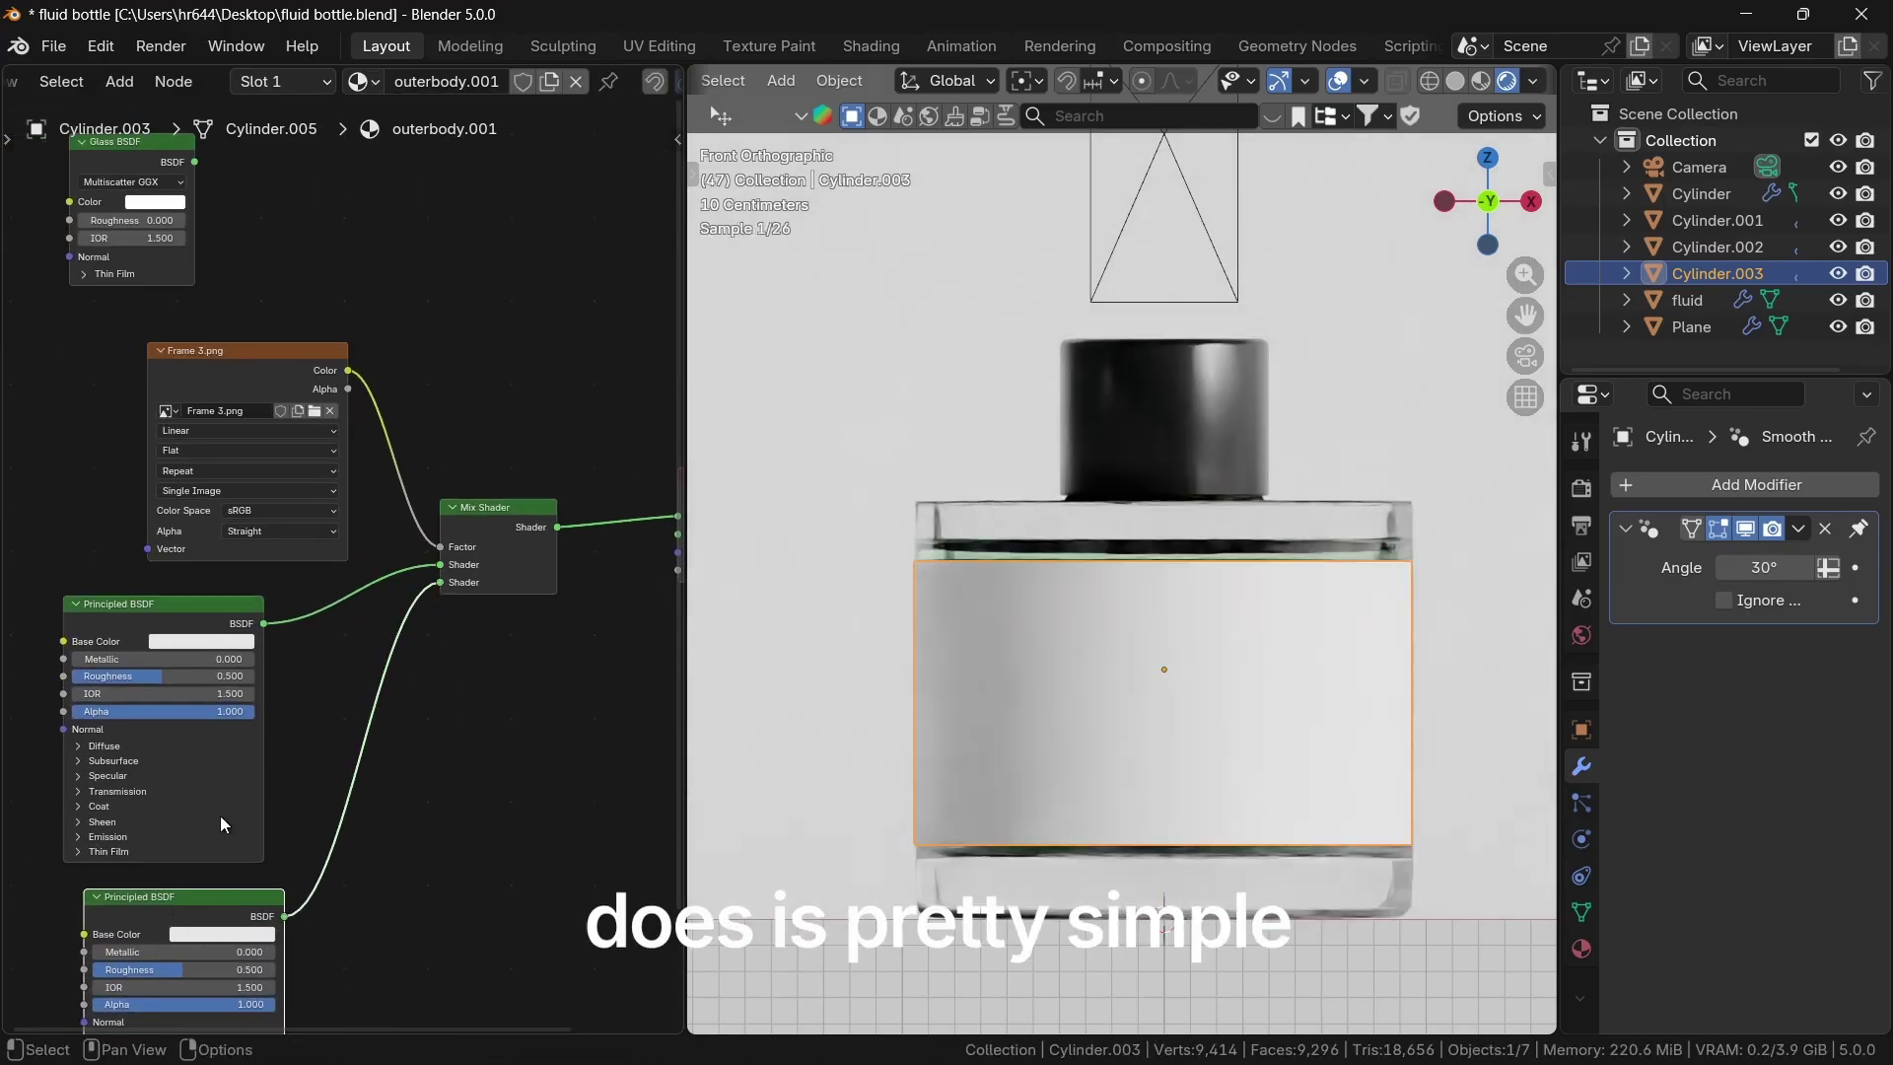
left_click(208, 641)
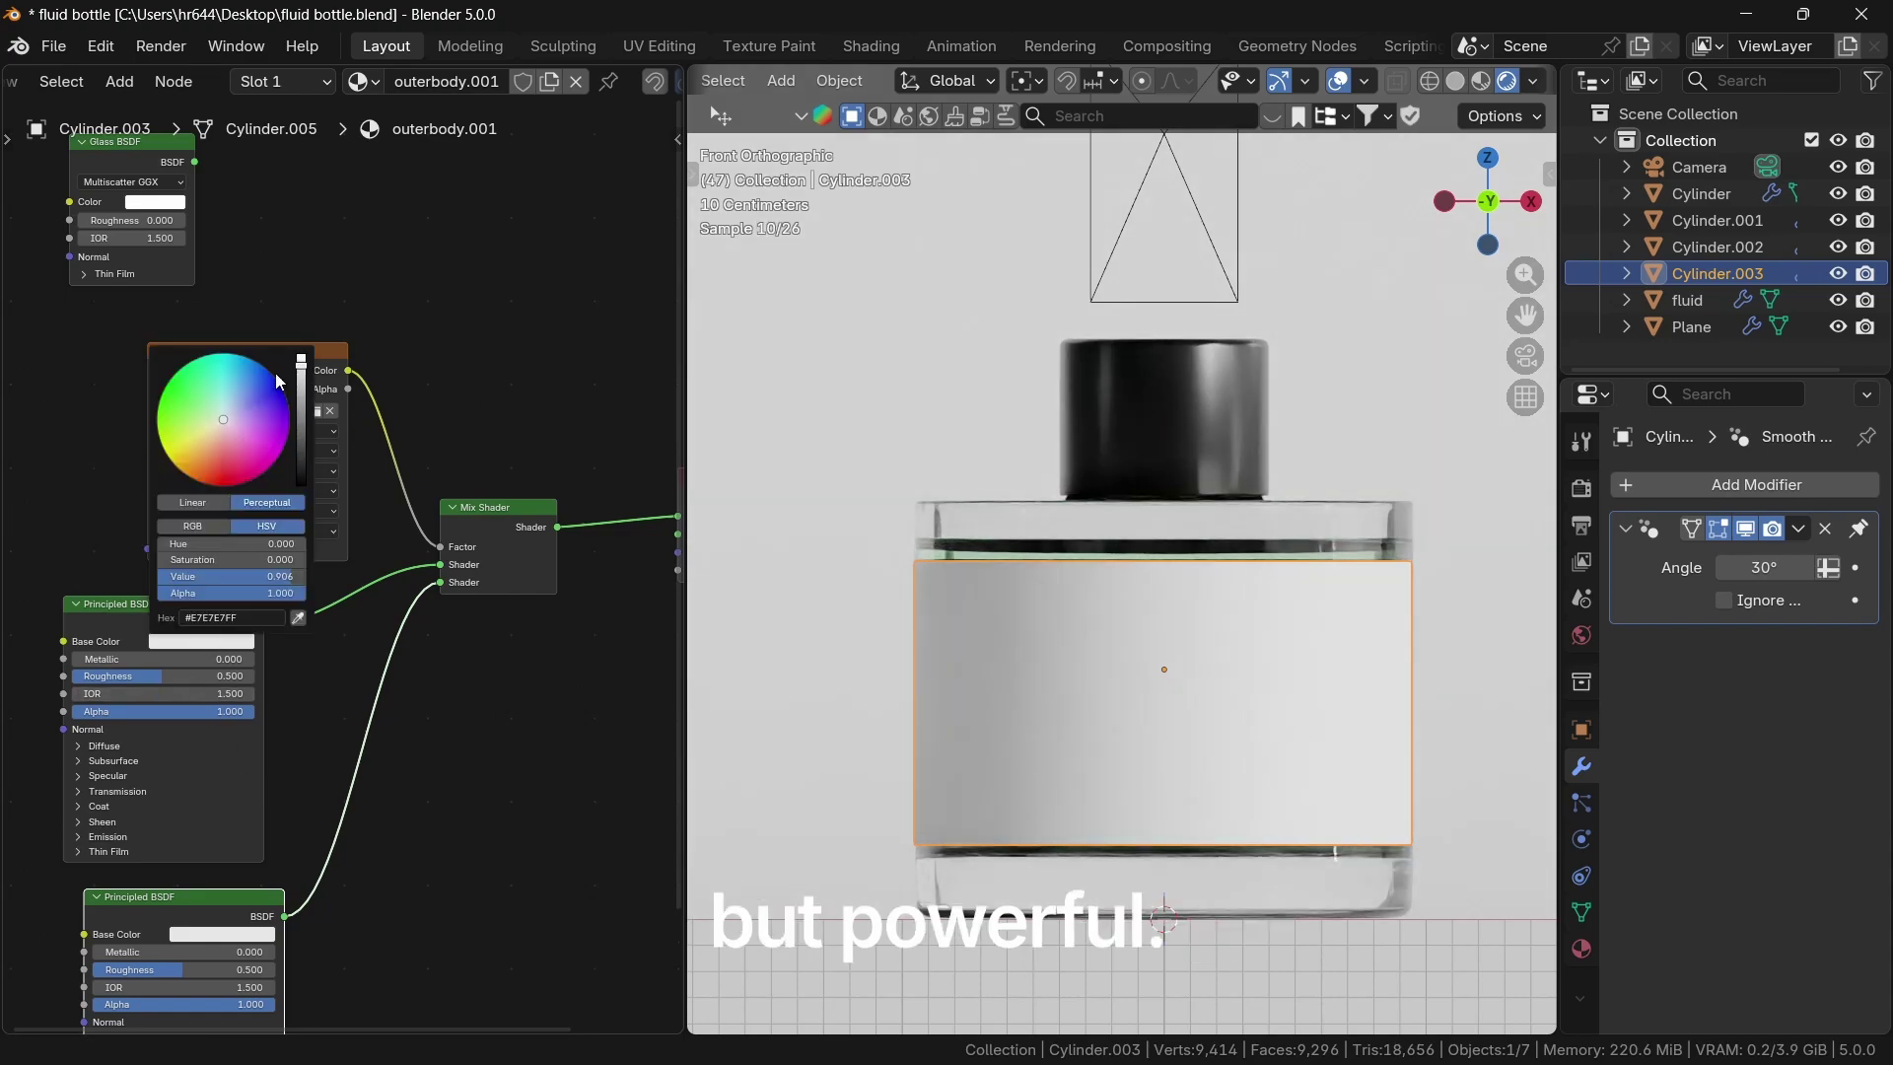
left_click_drag(301, 369, 300, 485)
Step: Select all faces of the label mesh in Edit Mode and unwrap them with the Angle Based method
key("Tab")
key("a")
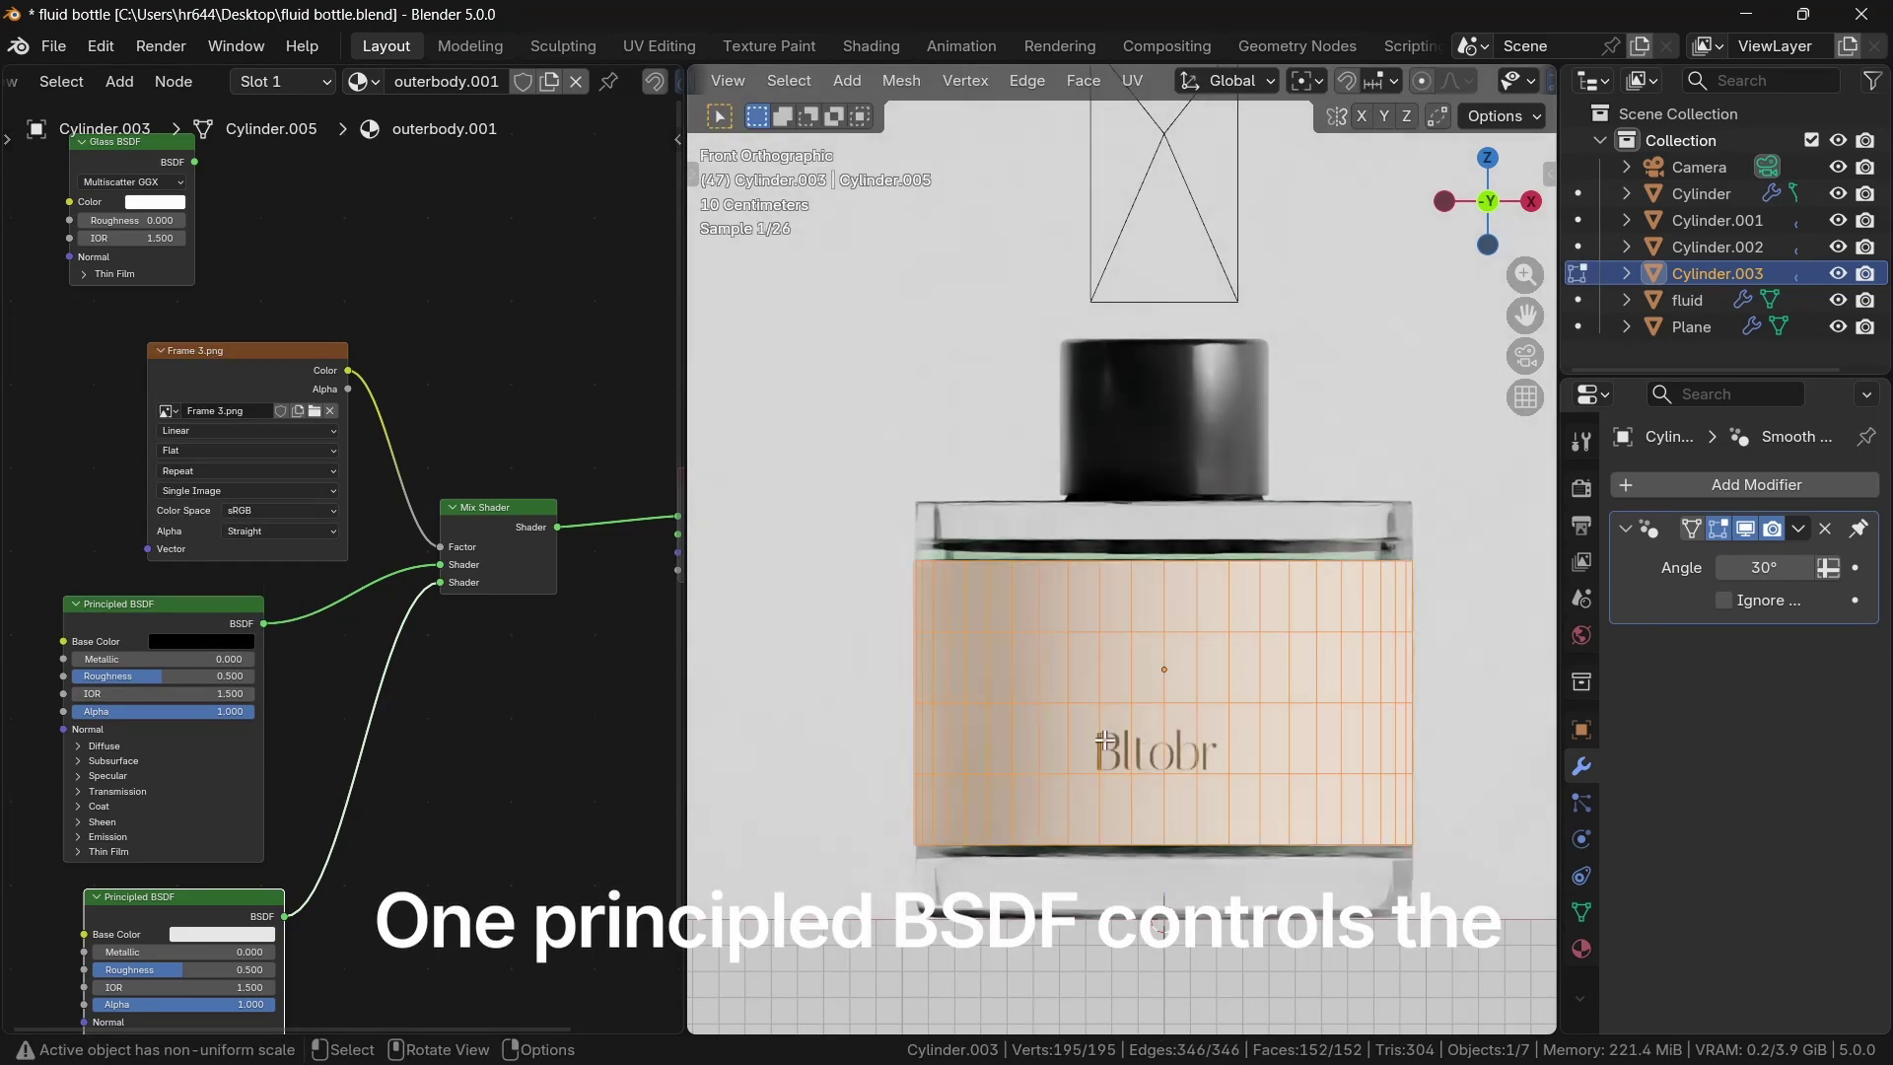
key("u")
left_click(1073, 643)
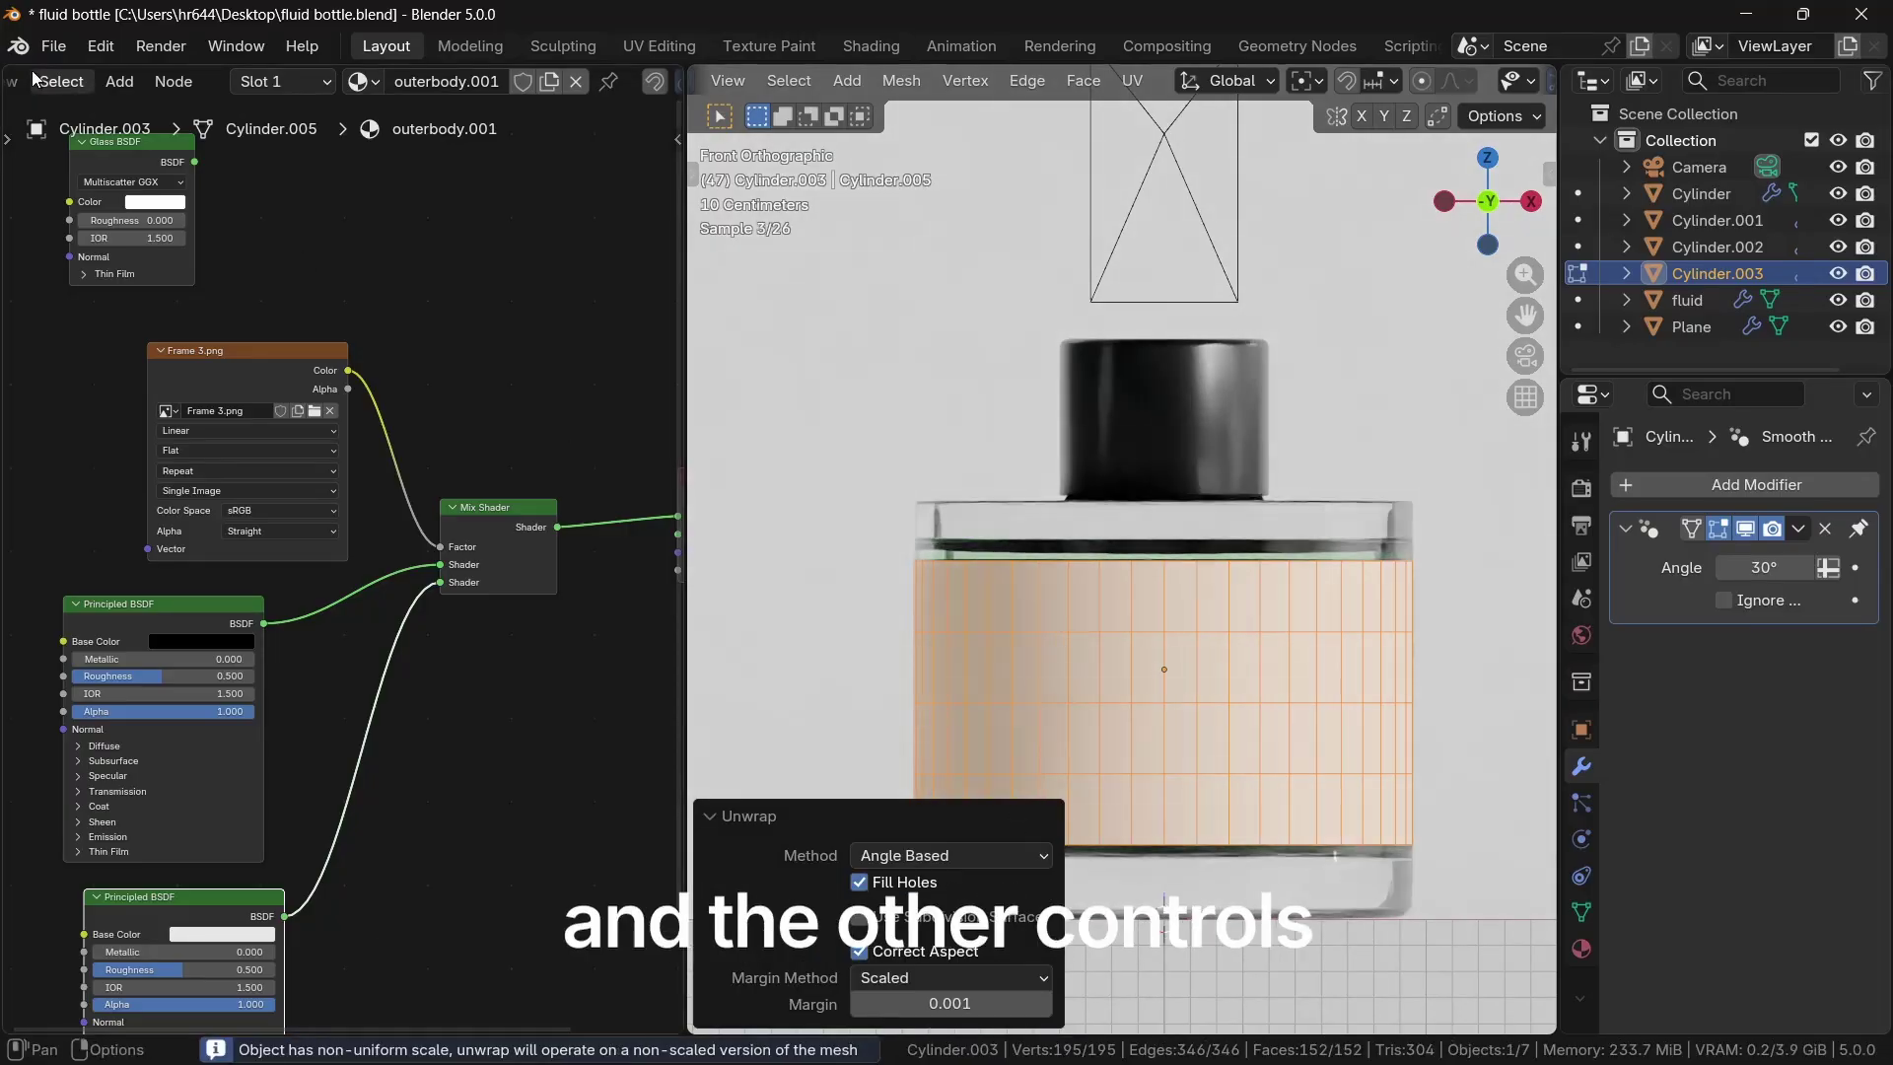
Step: Split the Shader Editor area into two stacked areas and turn the upper one into a UV Editor
left_click_drag(8, 81, 8, 549)
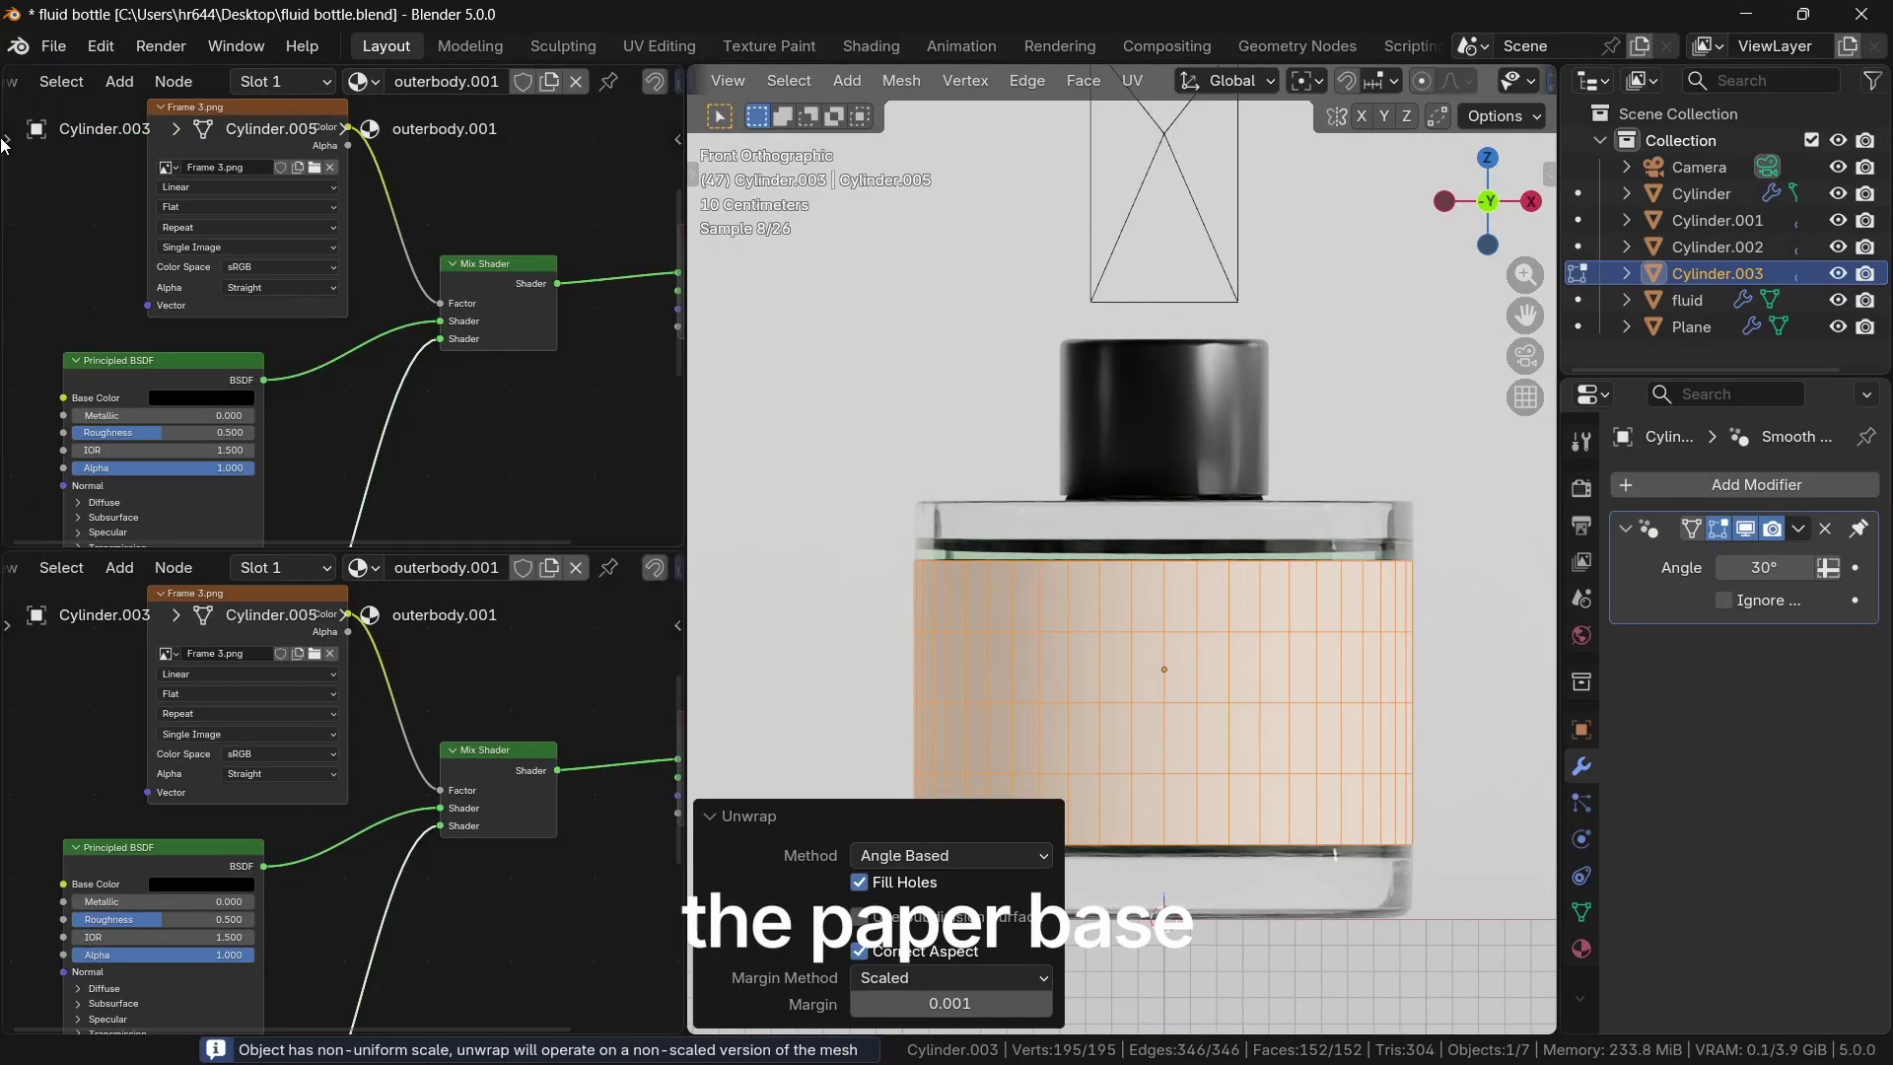
left_click(29, 82)
left_click(80, 208)
Step: Rotate, scale and move the label's whole UV island so it lies over the text of Frame 3.png
scroll(220, 351, "down", 14)
key("a")
key("r")
left_click(262, 216)
key("g")
key("x")
left_click(424, 261)
key("s")
key("BackSpace")
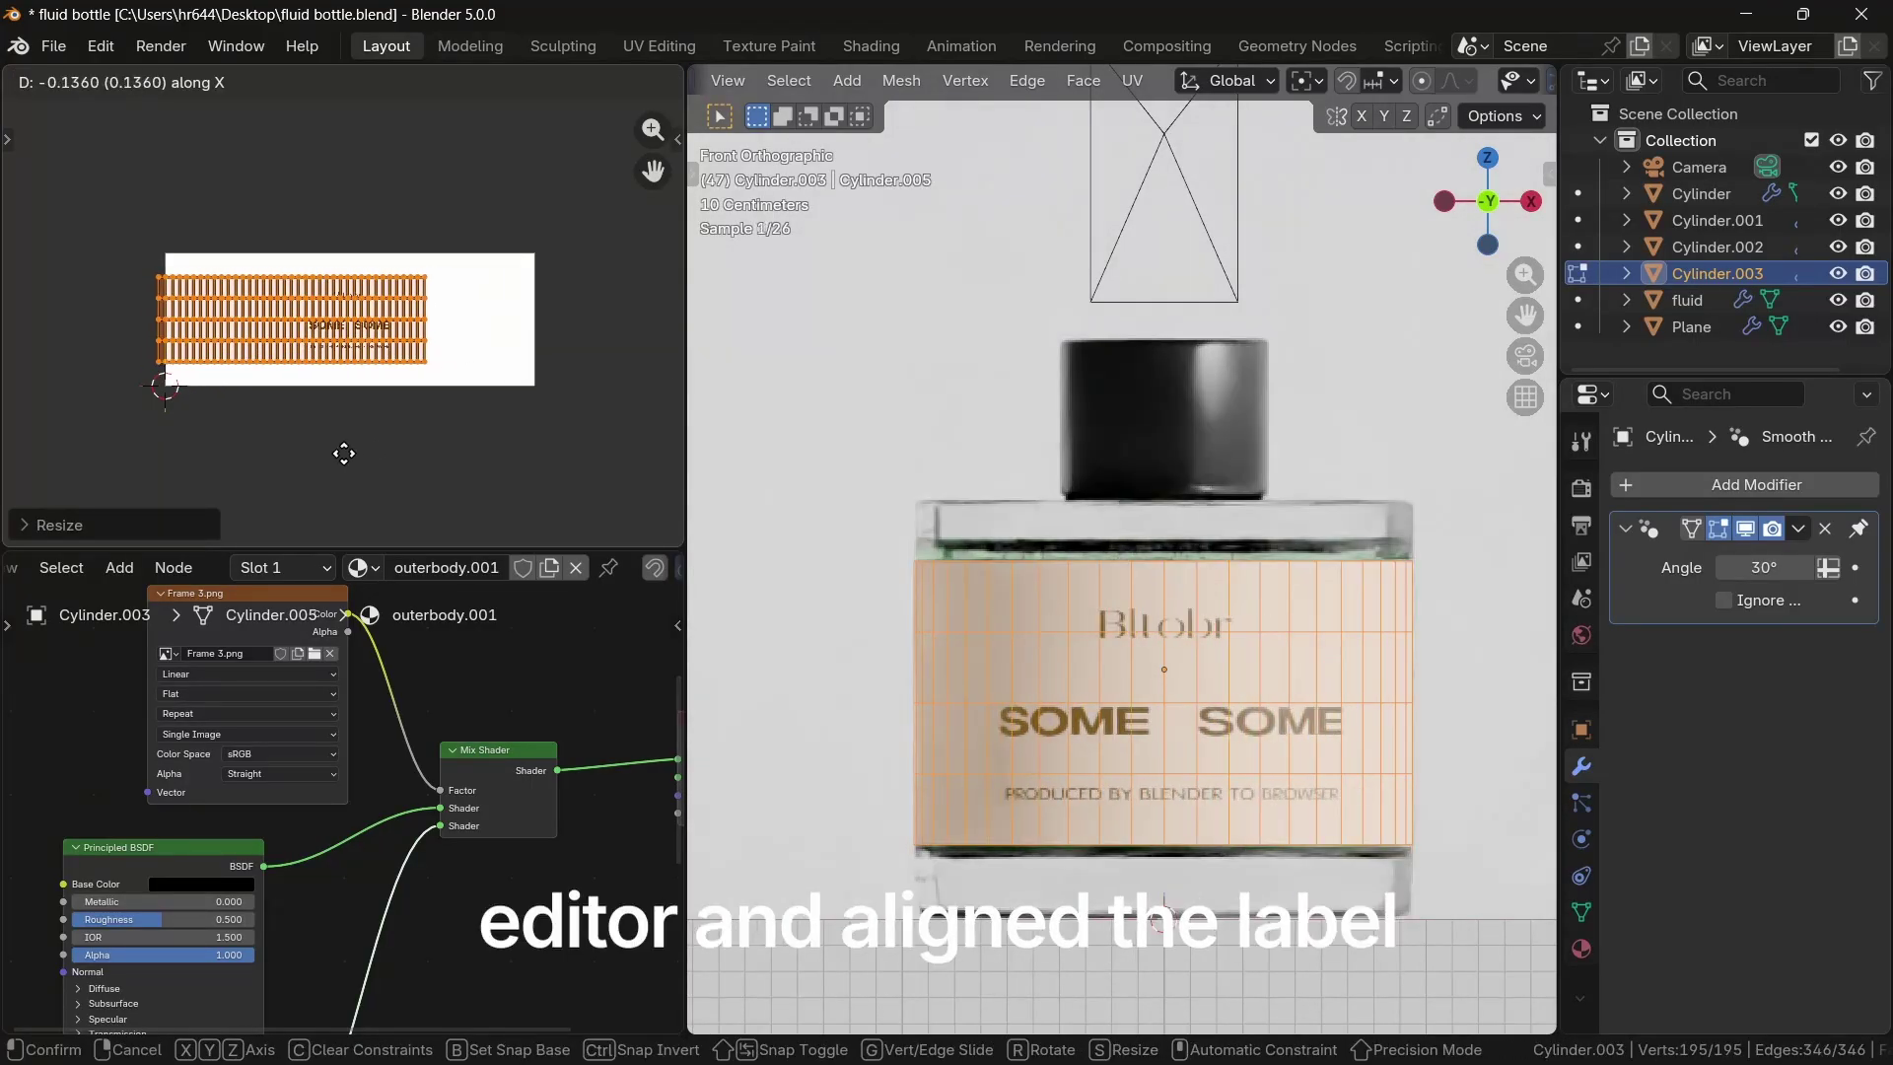
key("Return")
Step: Shift the UV island along X to centre the artwork on the label and shrink it along Y
key("g")
key("x")
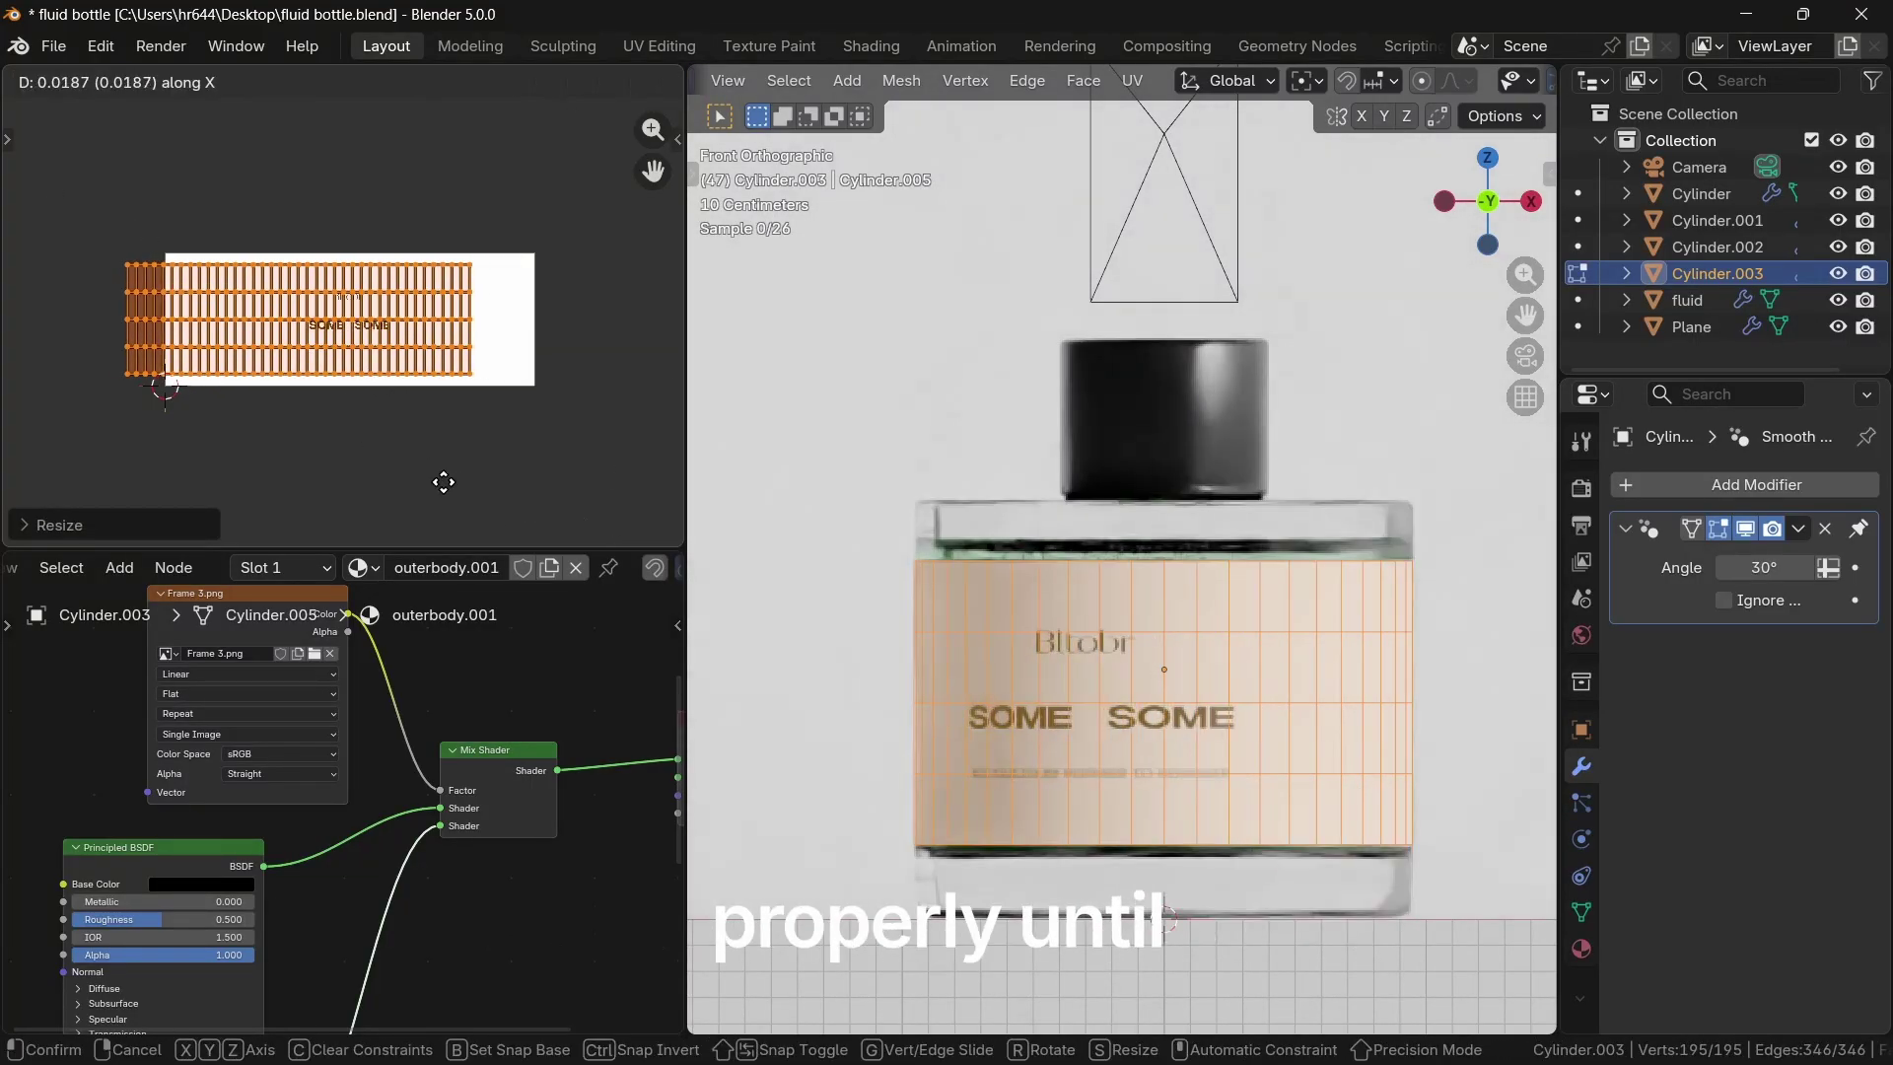
key("Return")
key("s")
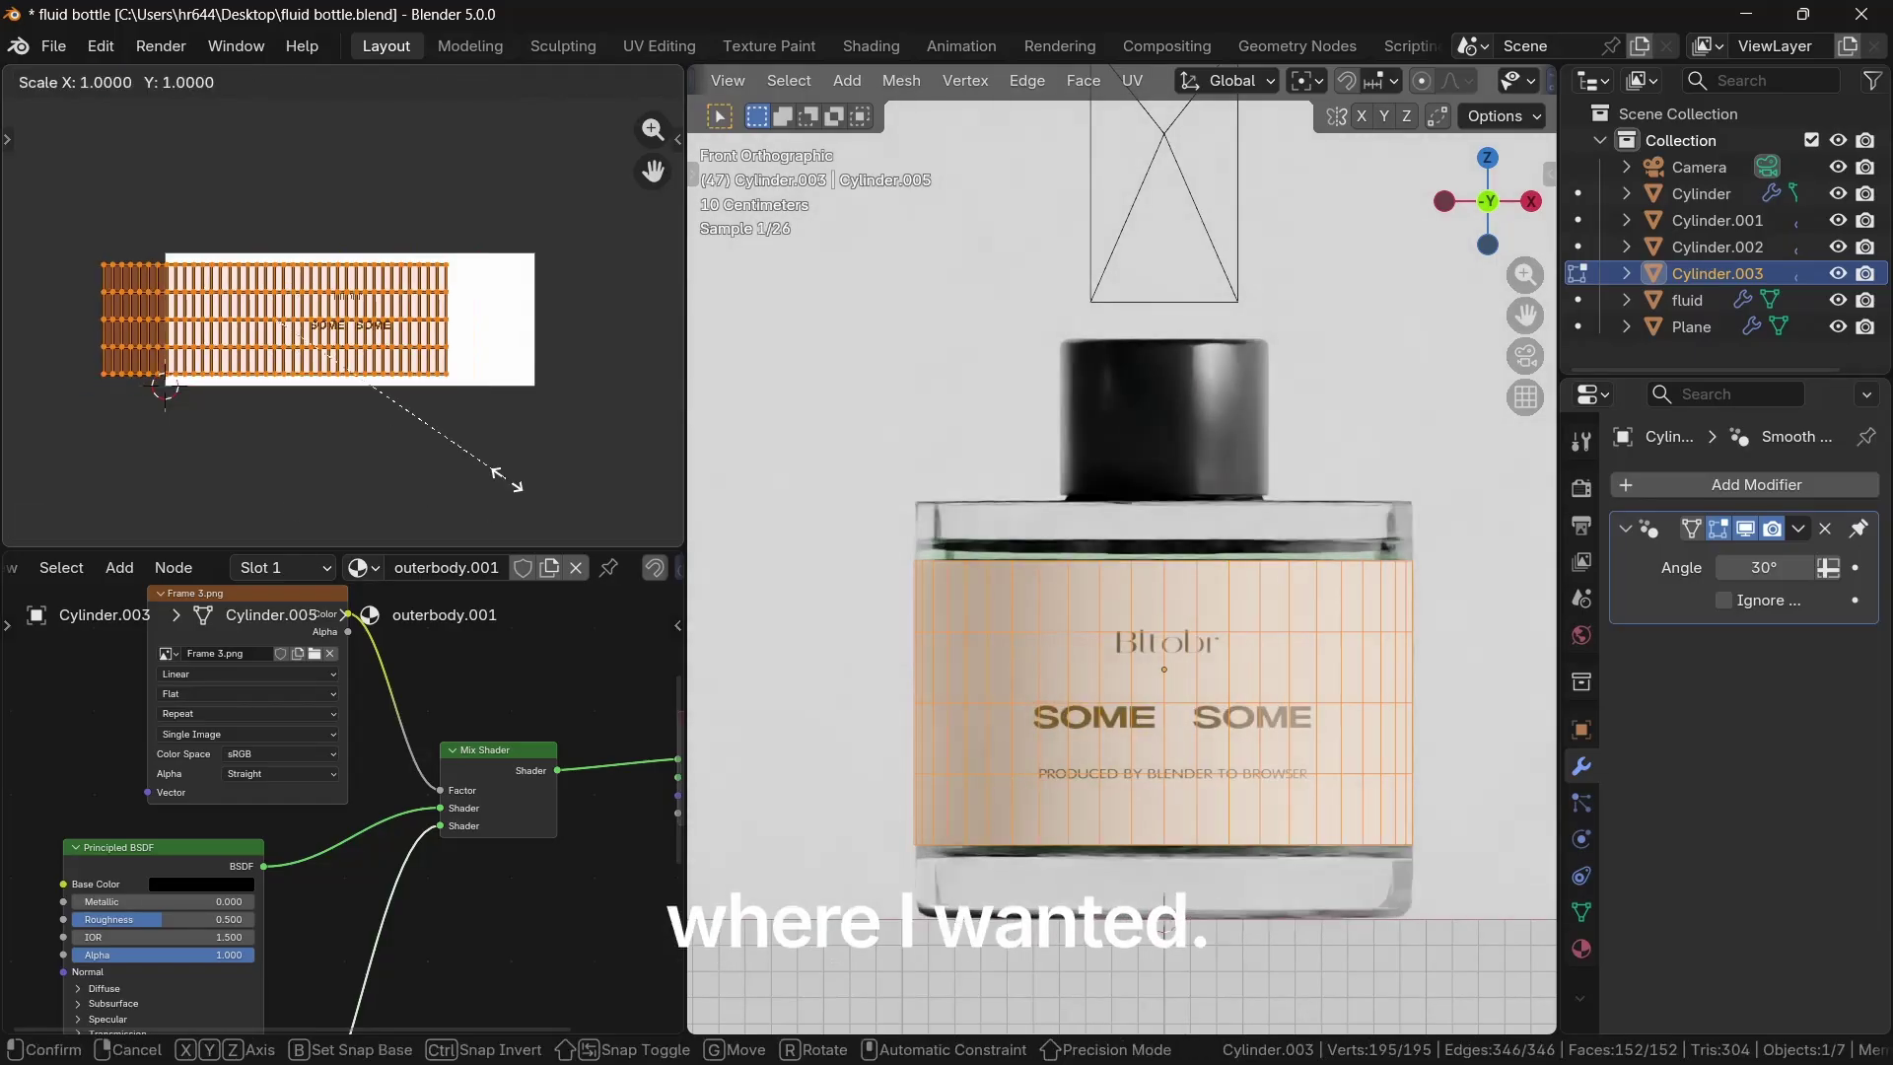
key("y")
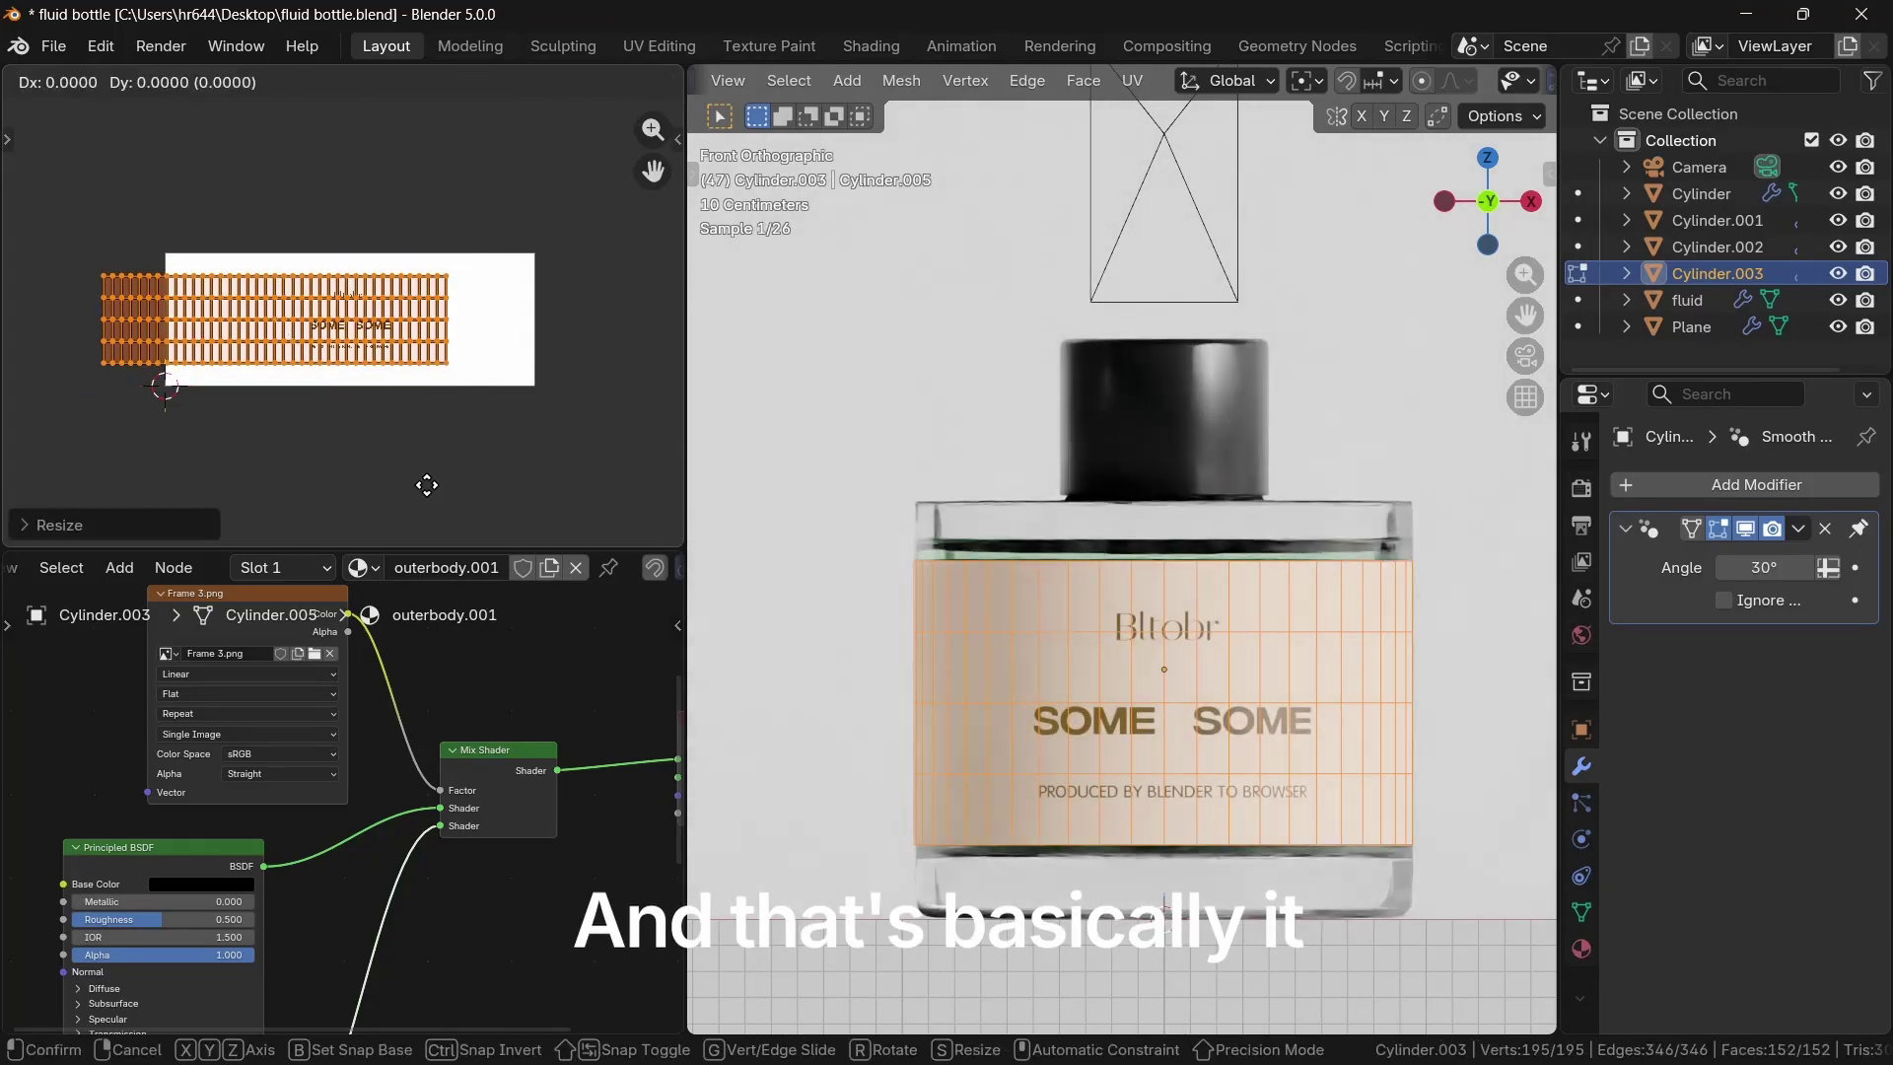
key("Return")
key("Tab")
Step: Set the roughness of the label's black Principled BSDF to 0
scroll(989, 751, "down", 5)
scroll(1184, 723, "up", 8)
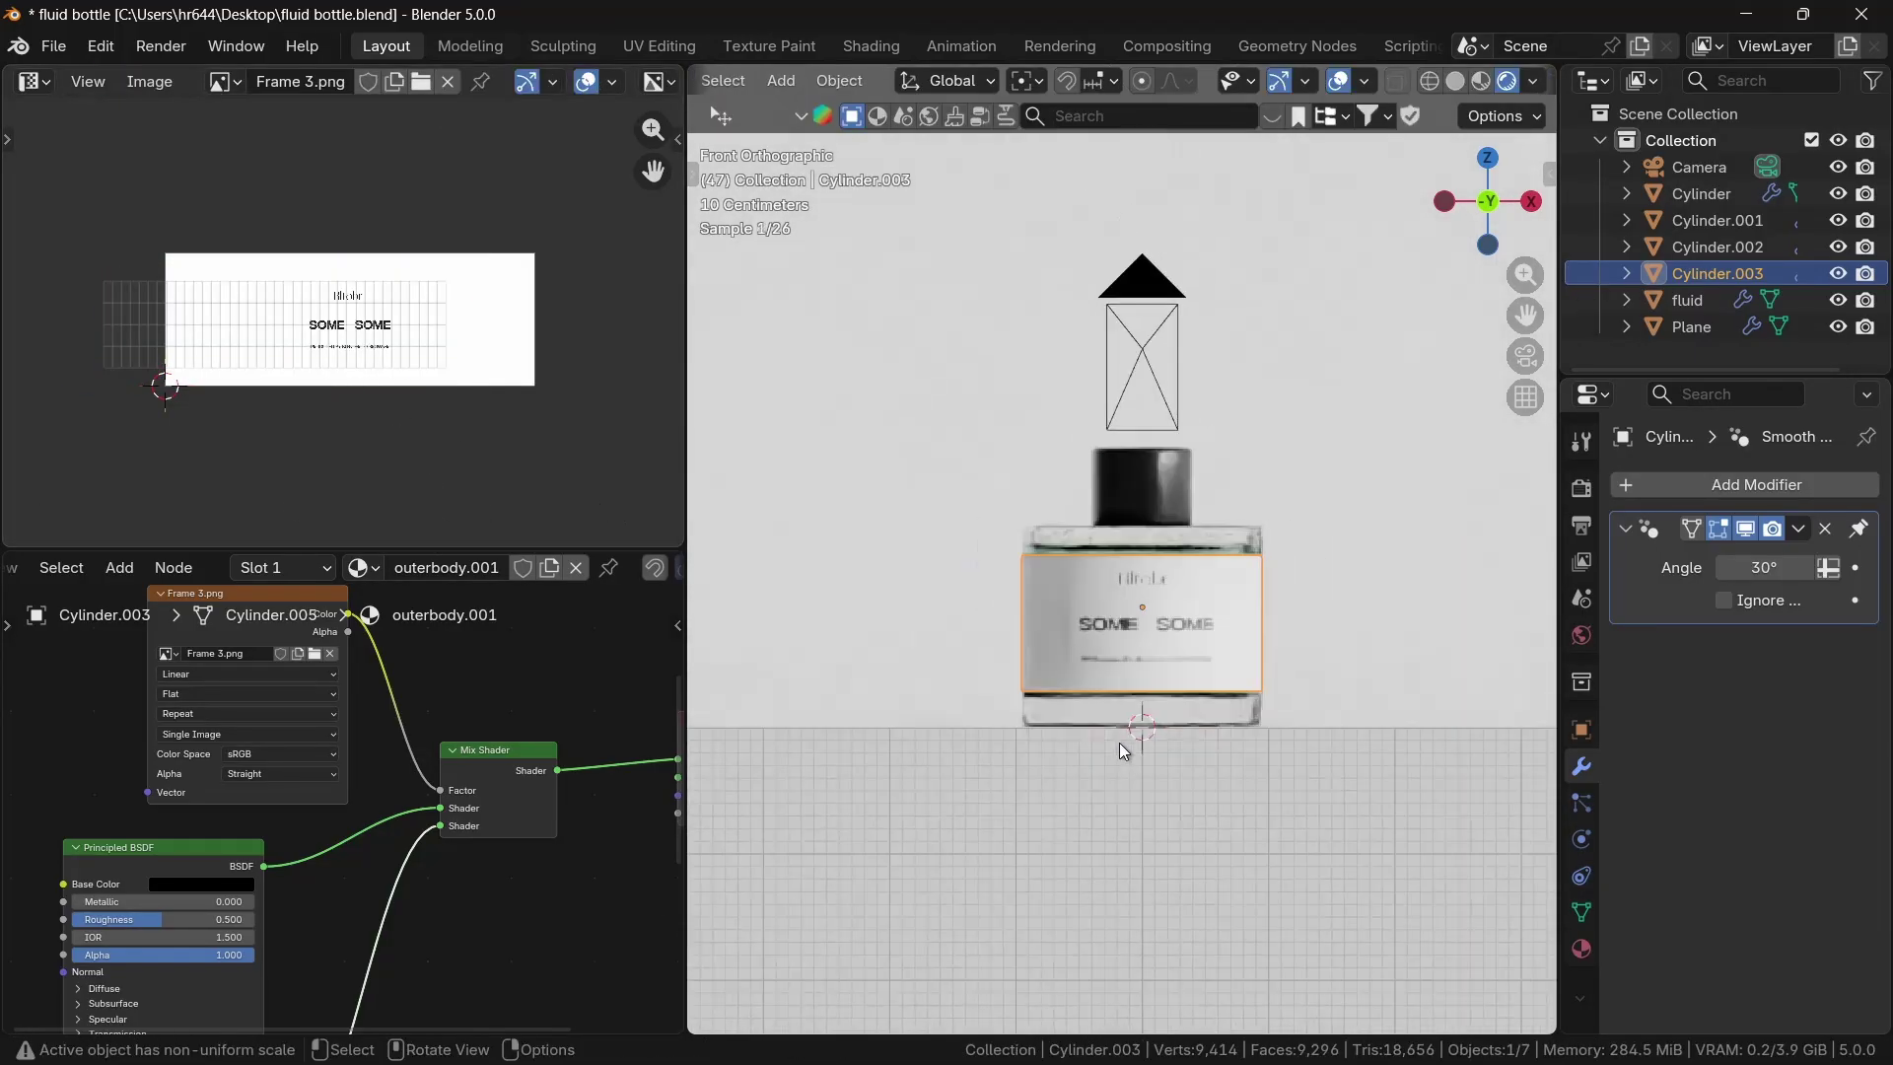
middle_click_drag(317, 921, 500, 849)
scroll(410, 697, "up", 3)
left_click_drag(296, 773, 129, 773)
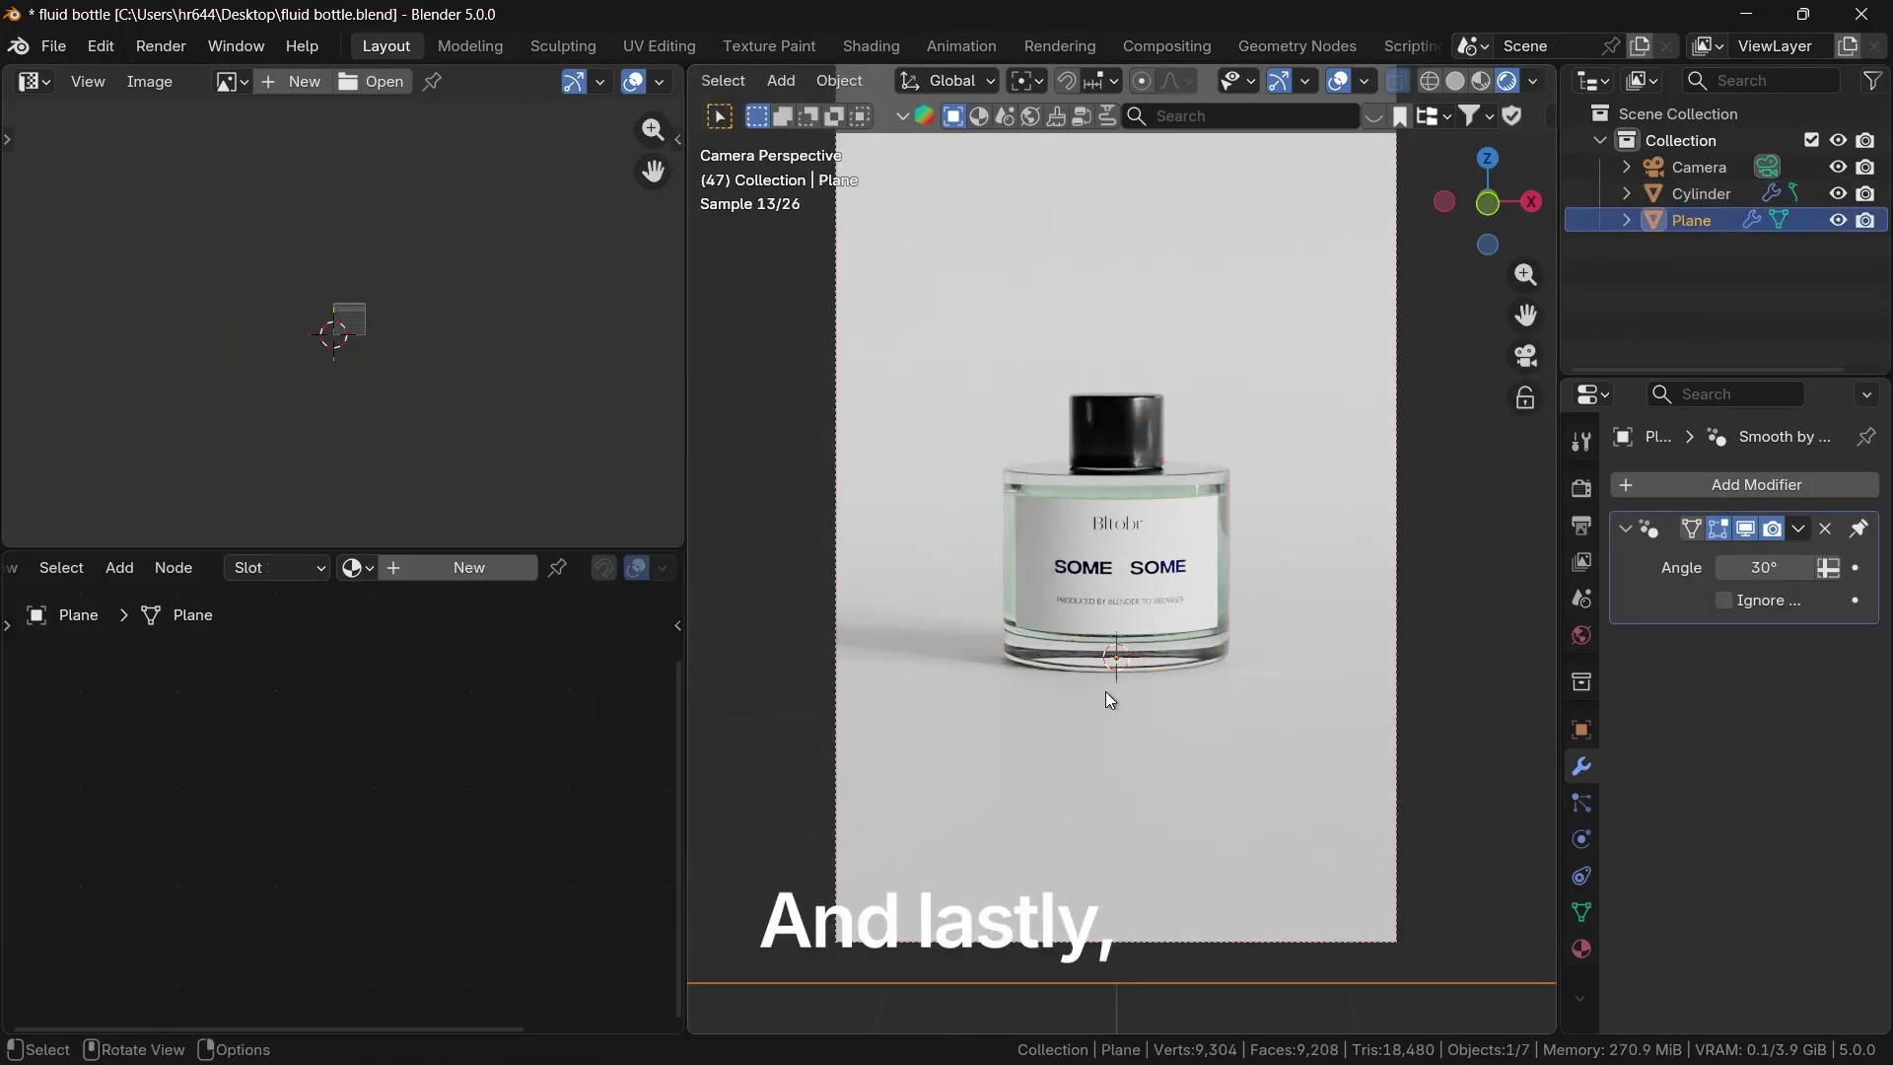
Step: Duplicate the bottle along the global X axis so that two bottles stand side by side
left_click(1104, 690)
key("shift+d")
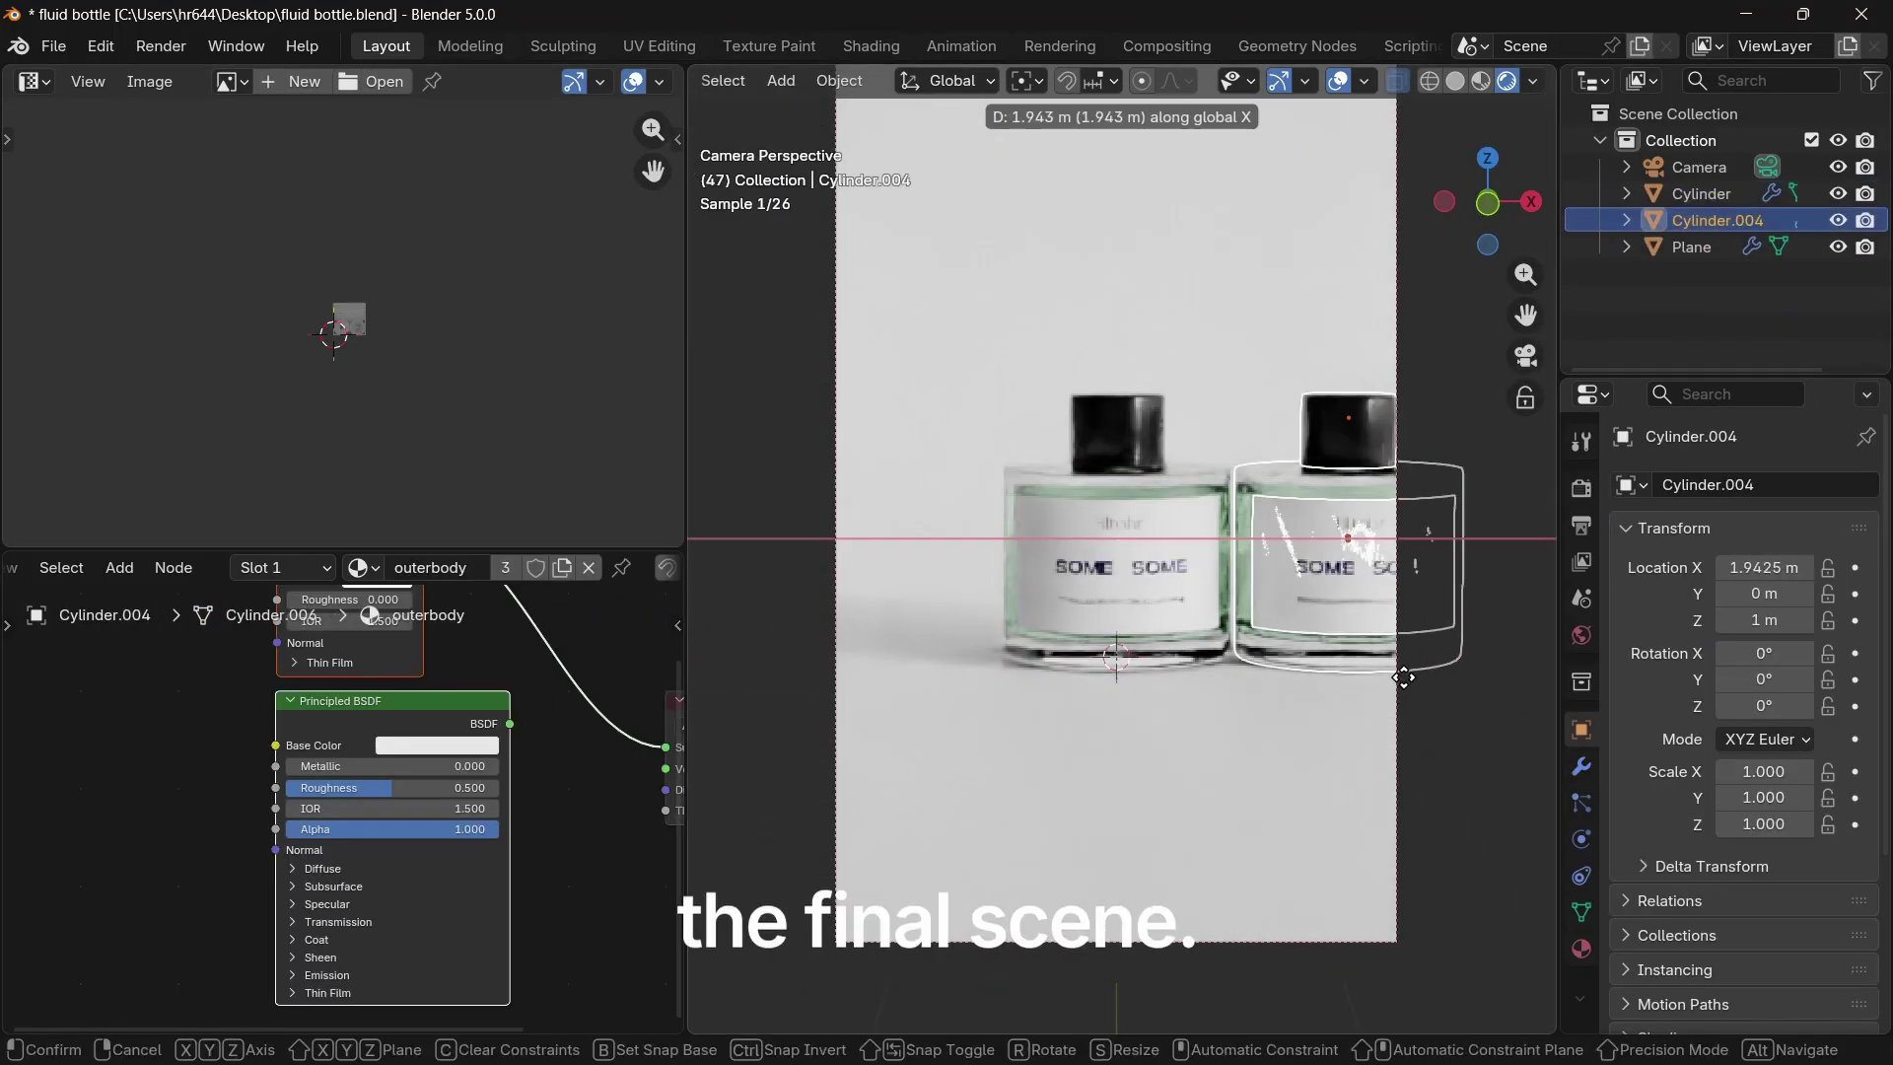
left_click(1238, 499)
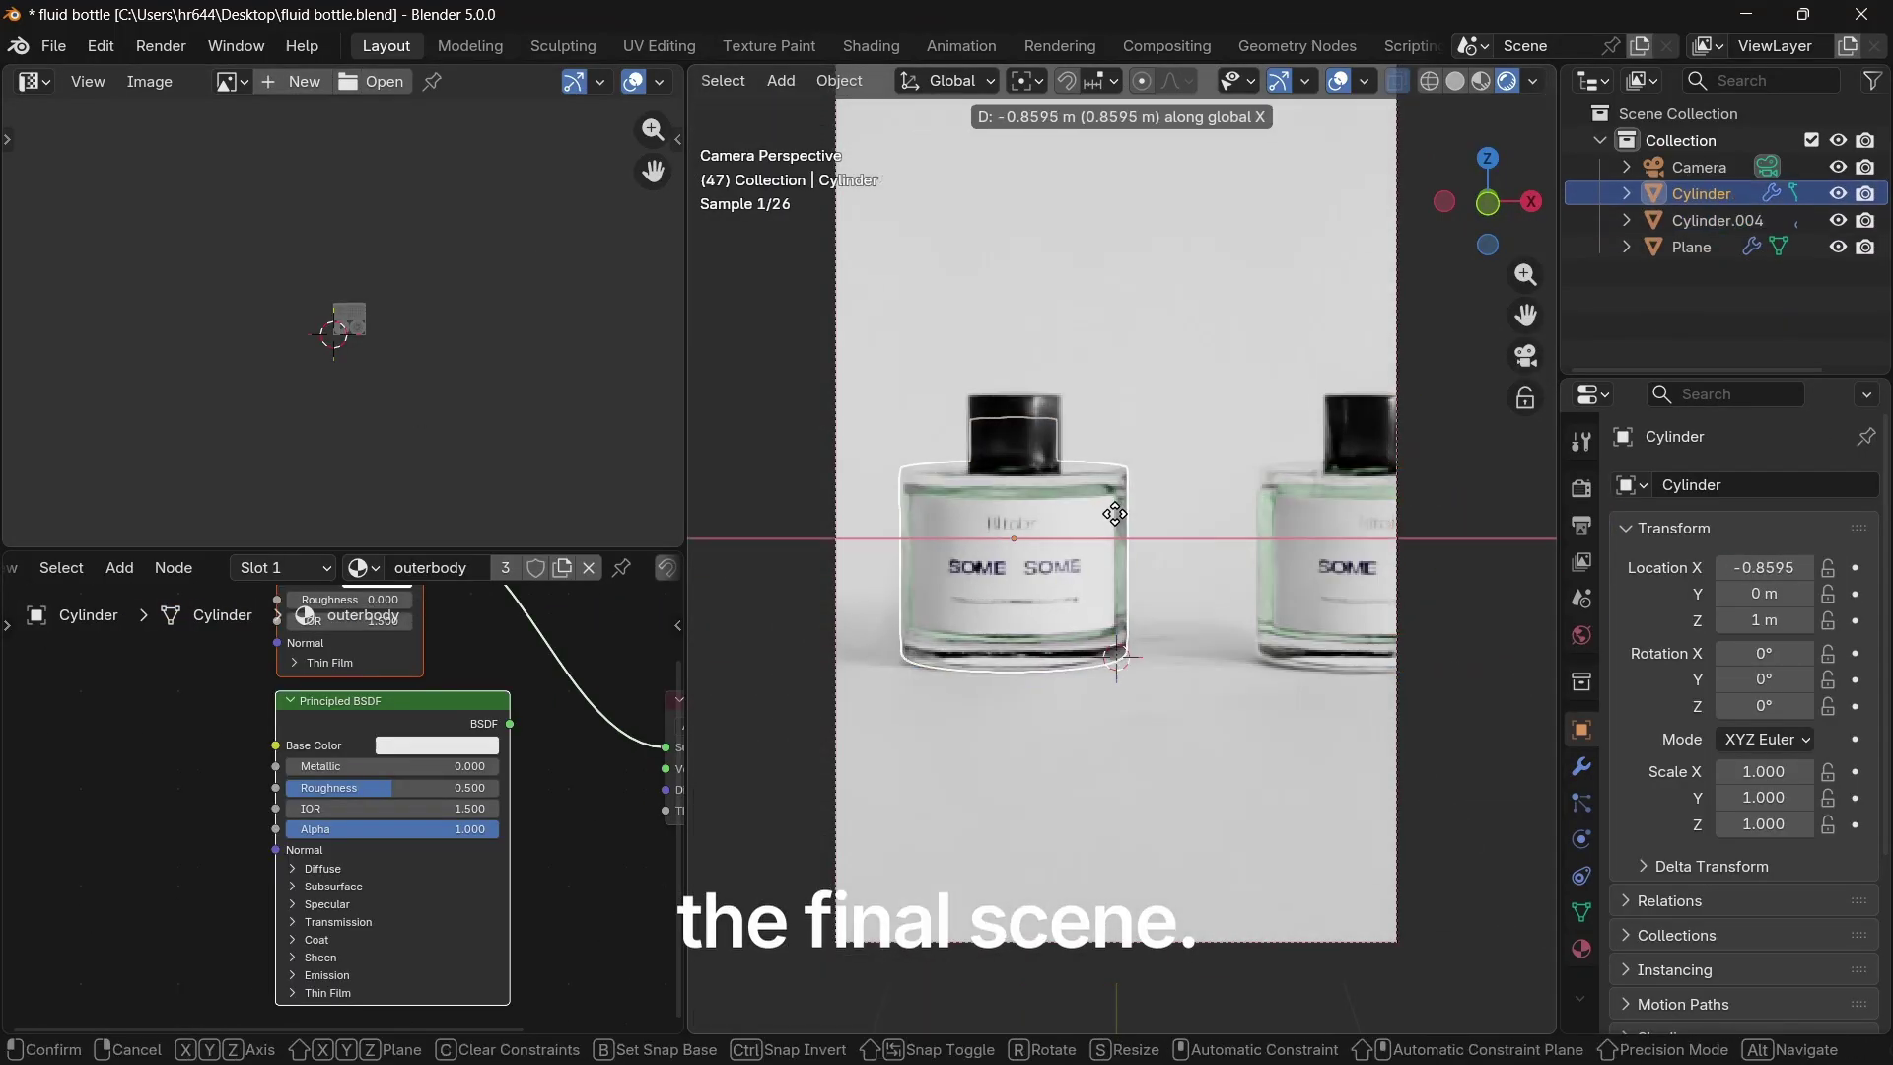
key("shift+d")
key("x")
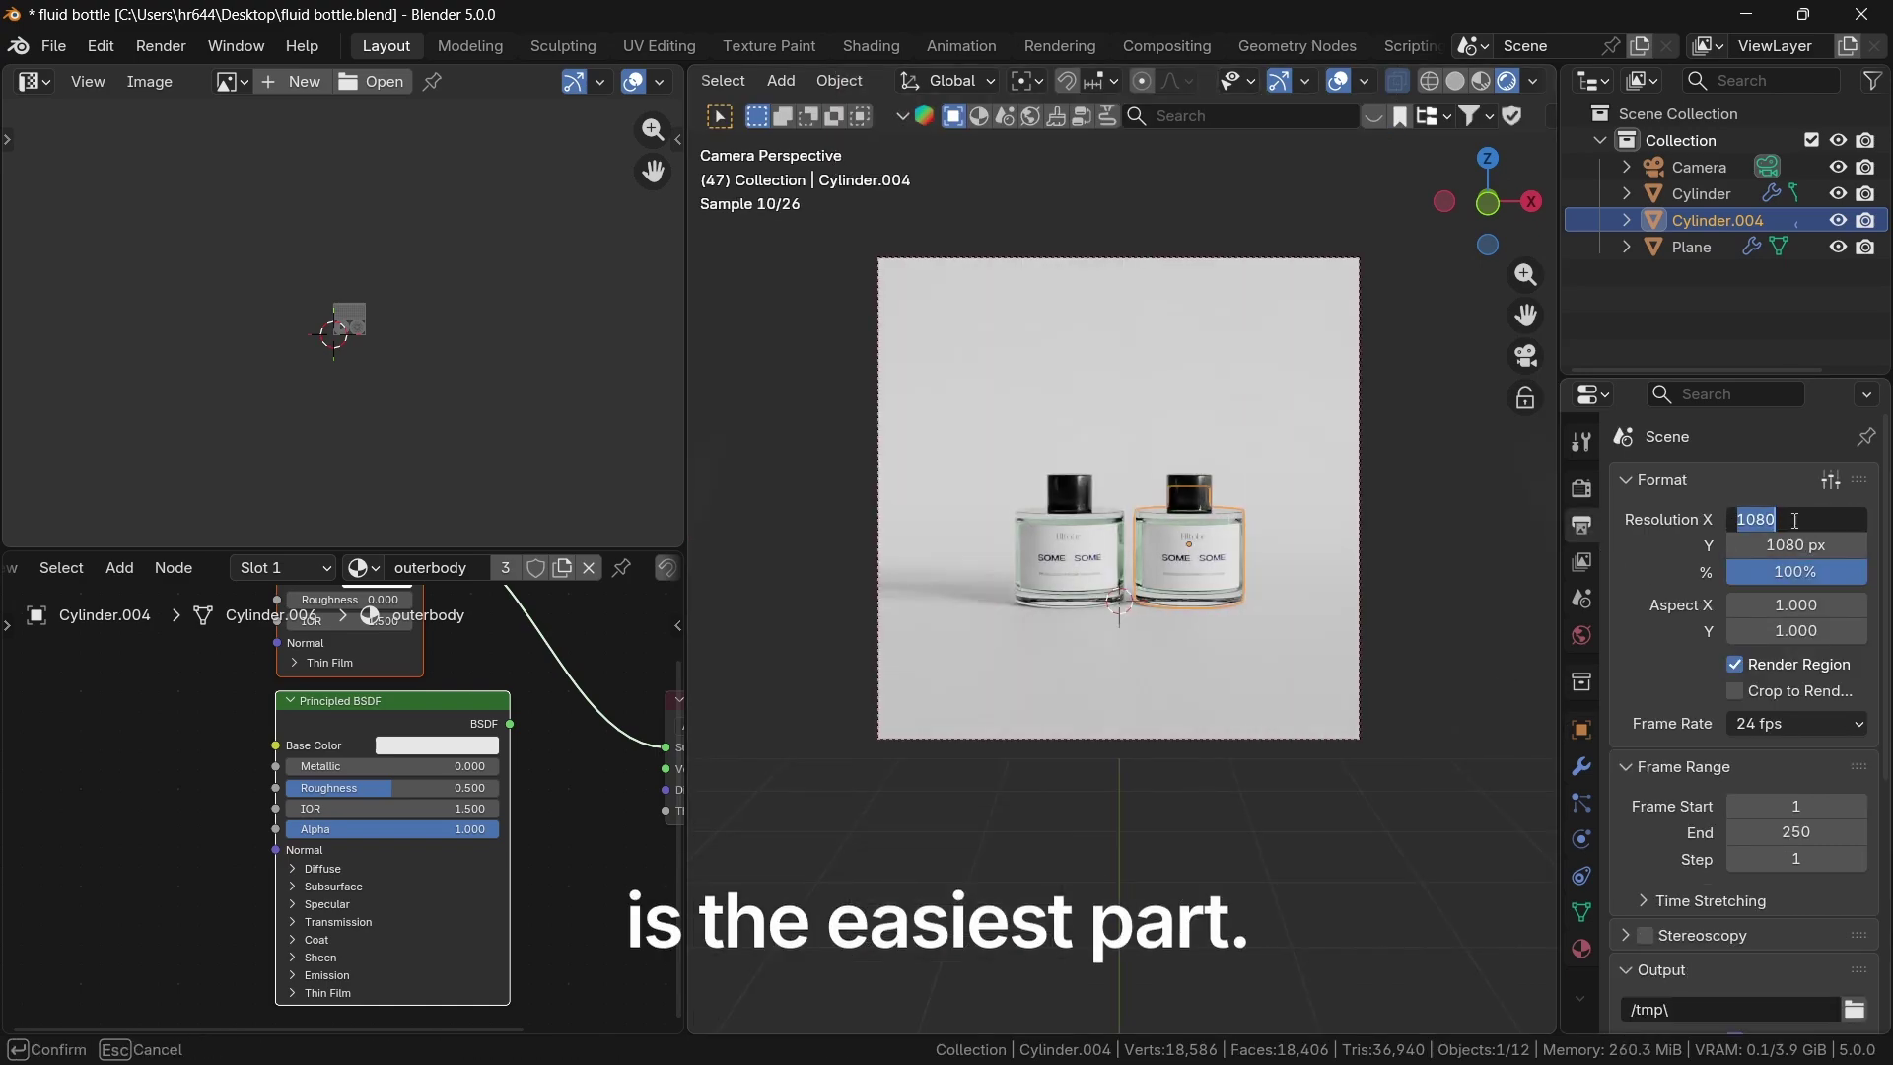
Step: Set the output Resolution X to 1920 px and pull the camera back about 7.3 m along its local Z axis
type("1920")
key("Return")
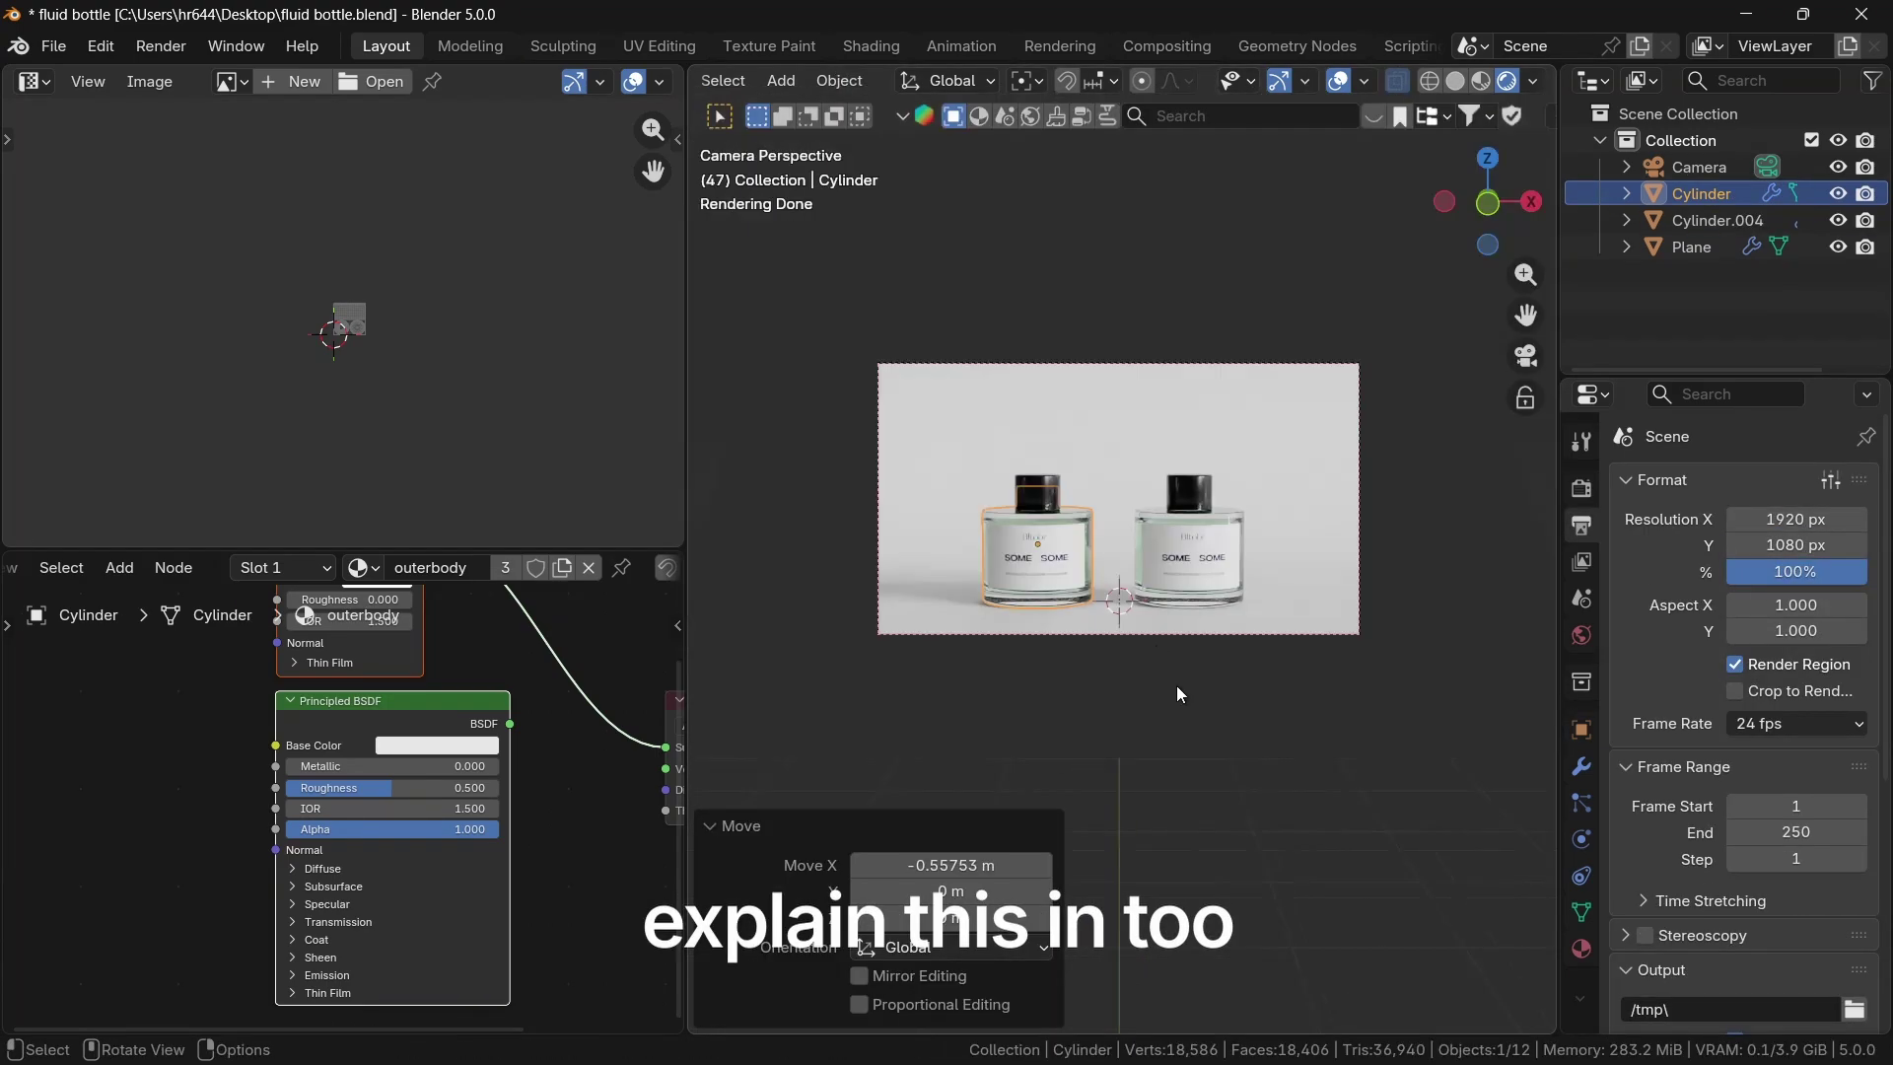
key("g")
key("z")
key("z")
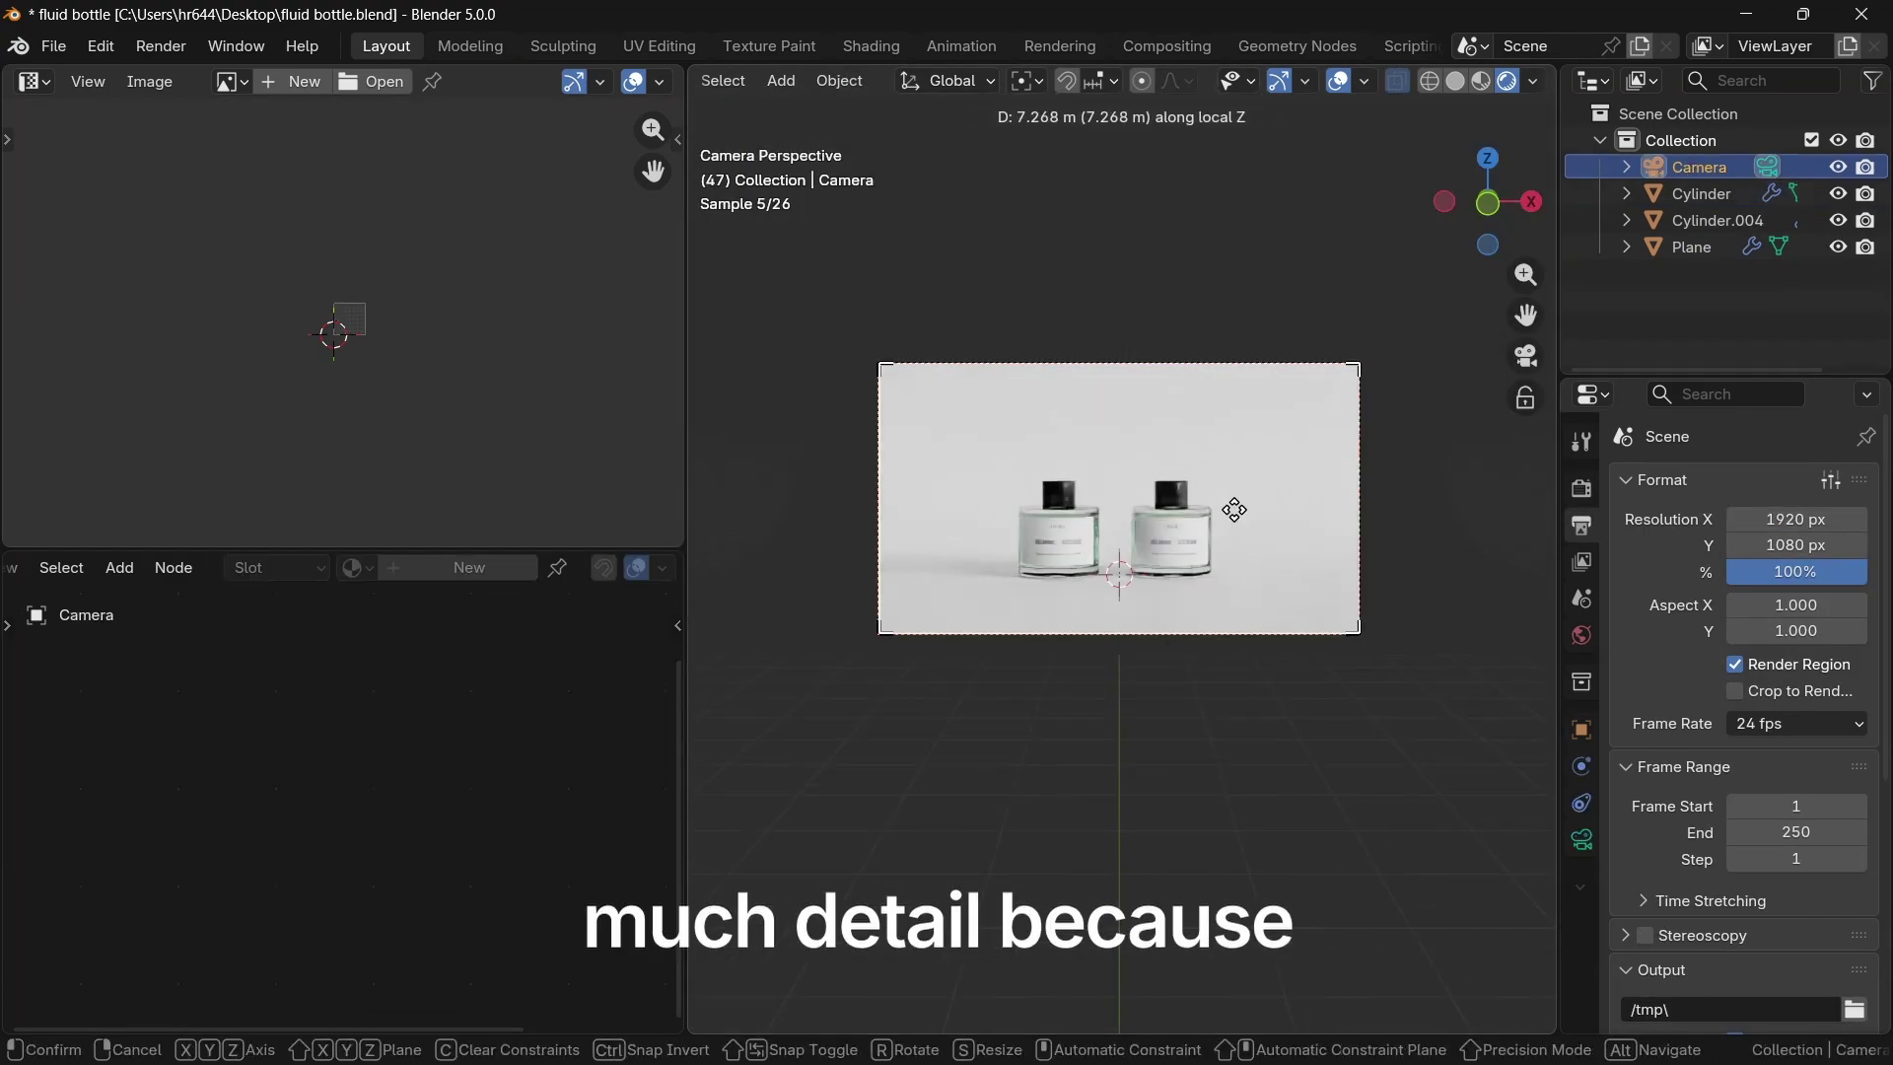
left_click(1234, 509)
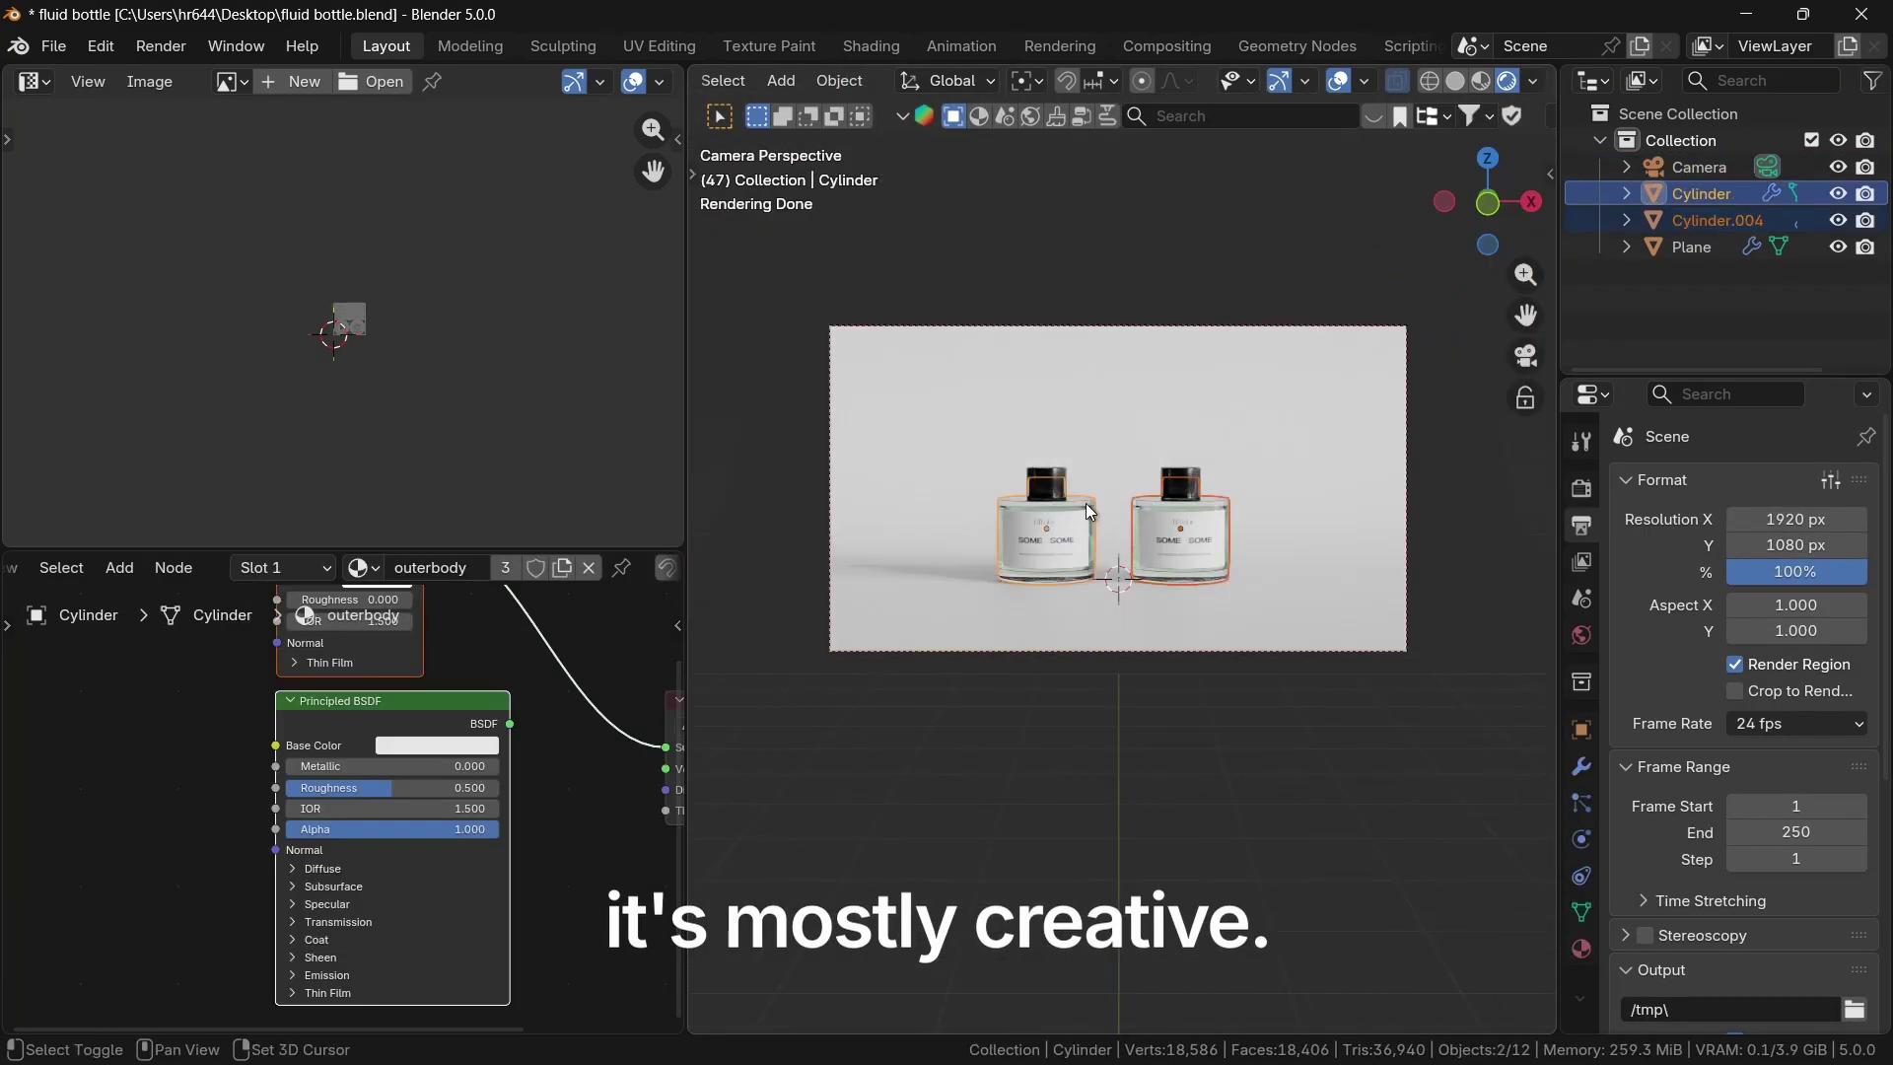
Step: Duplicate the shifted pair of bottles along X into a row of four and rotate the copies about 7.3° around Z
key("g")
key("x")
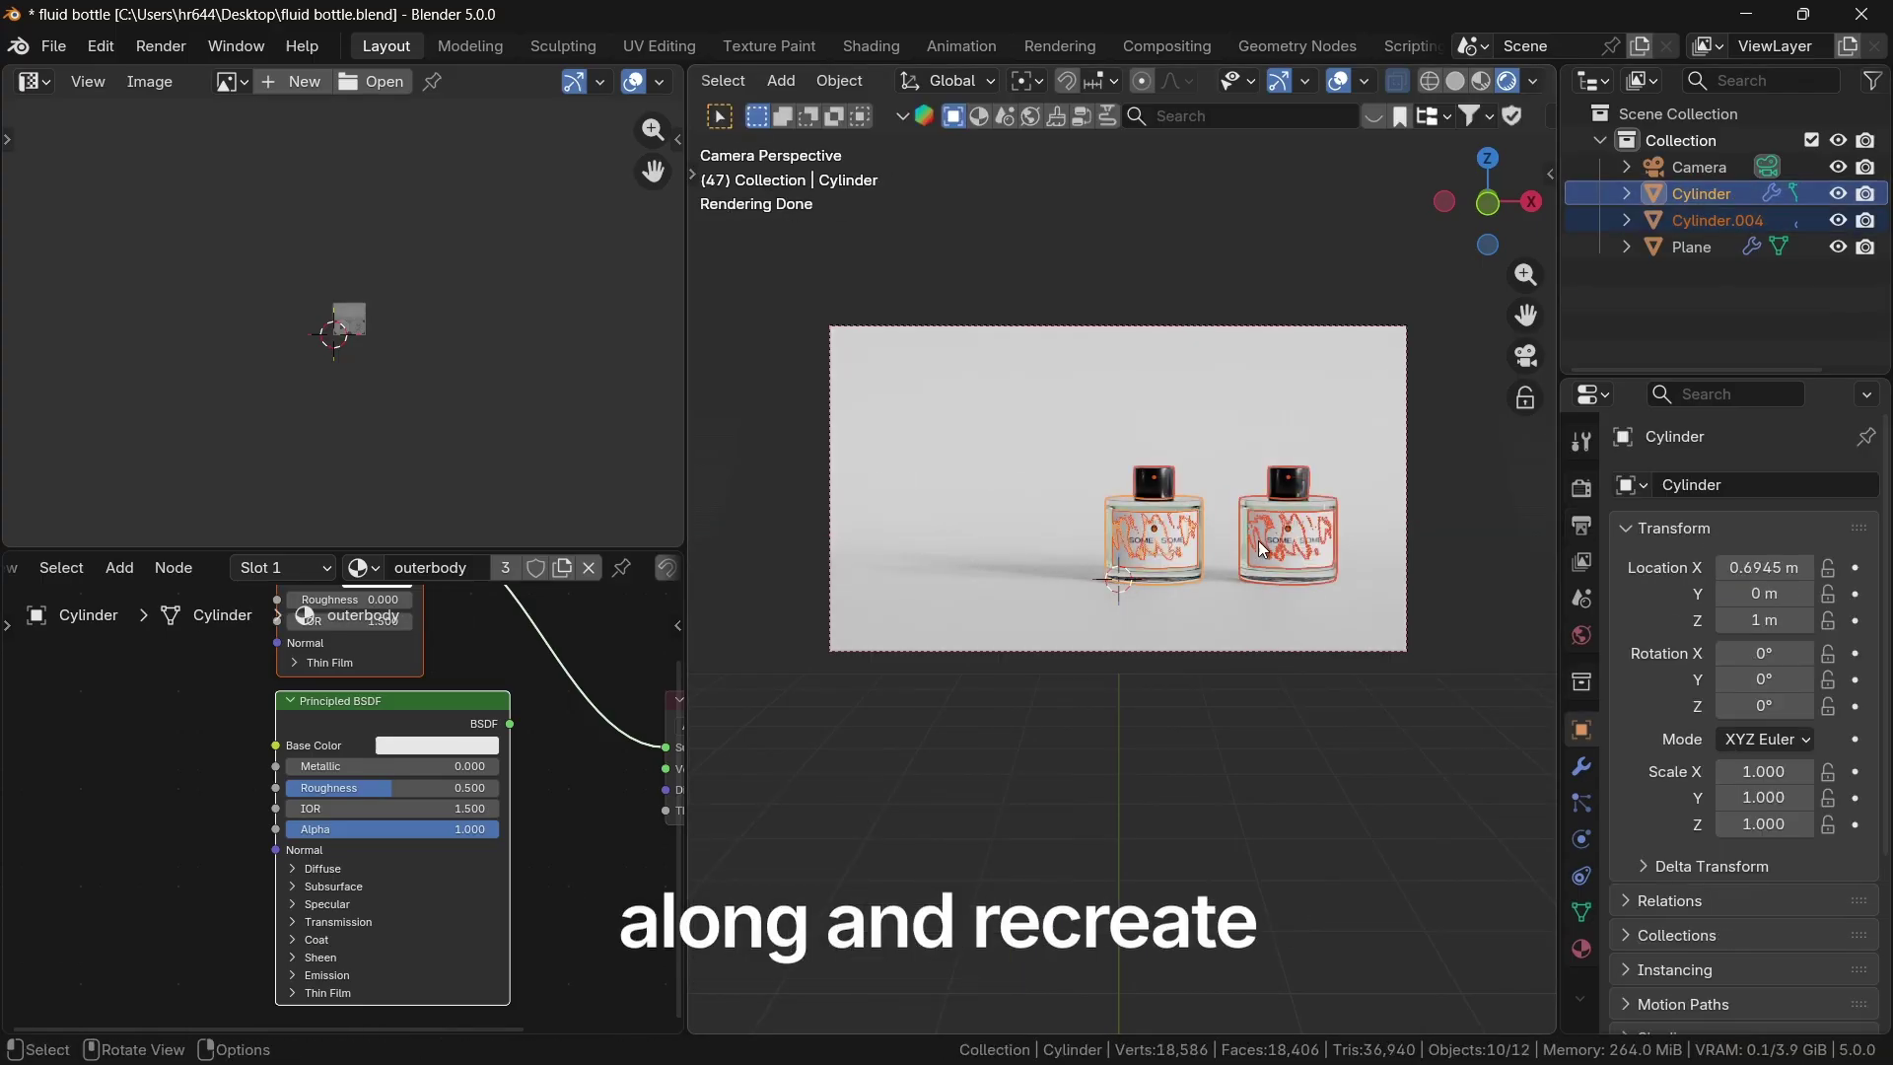
key("shift+d")
key("x")
left_click(1188, 375)
key("r")
key("z")
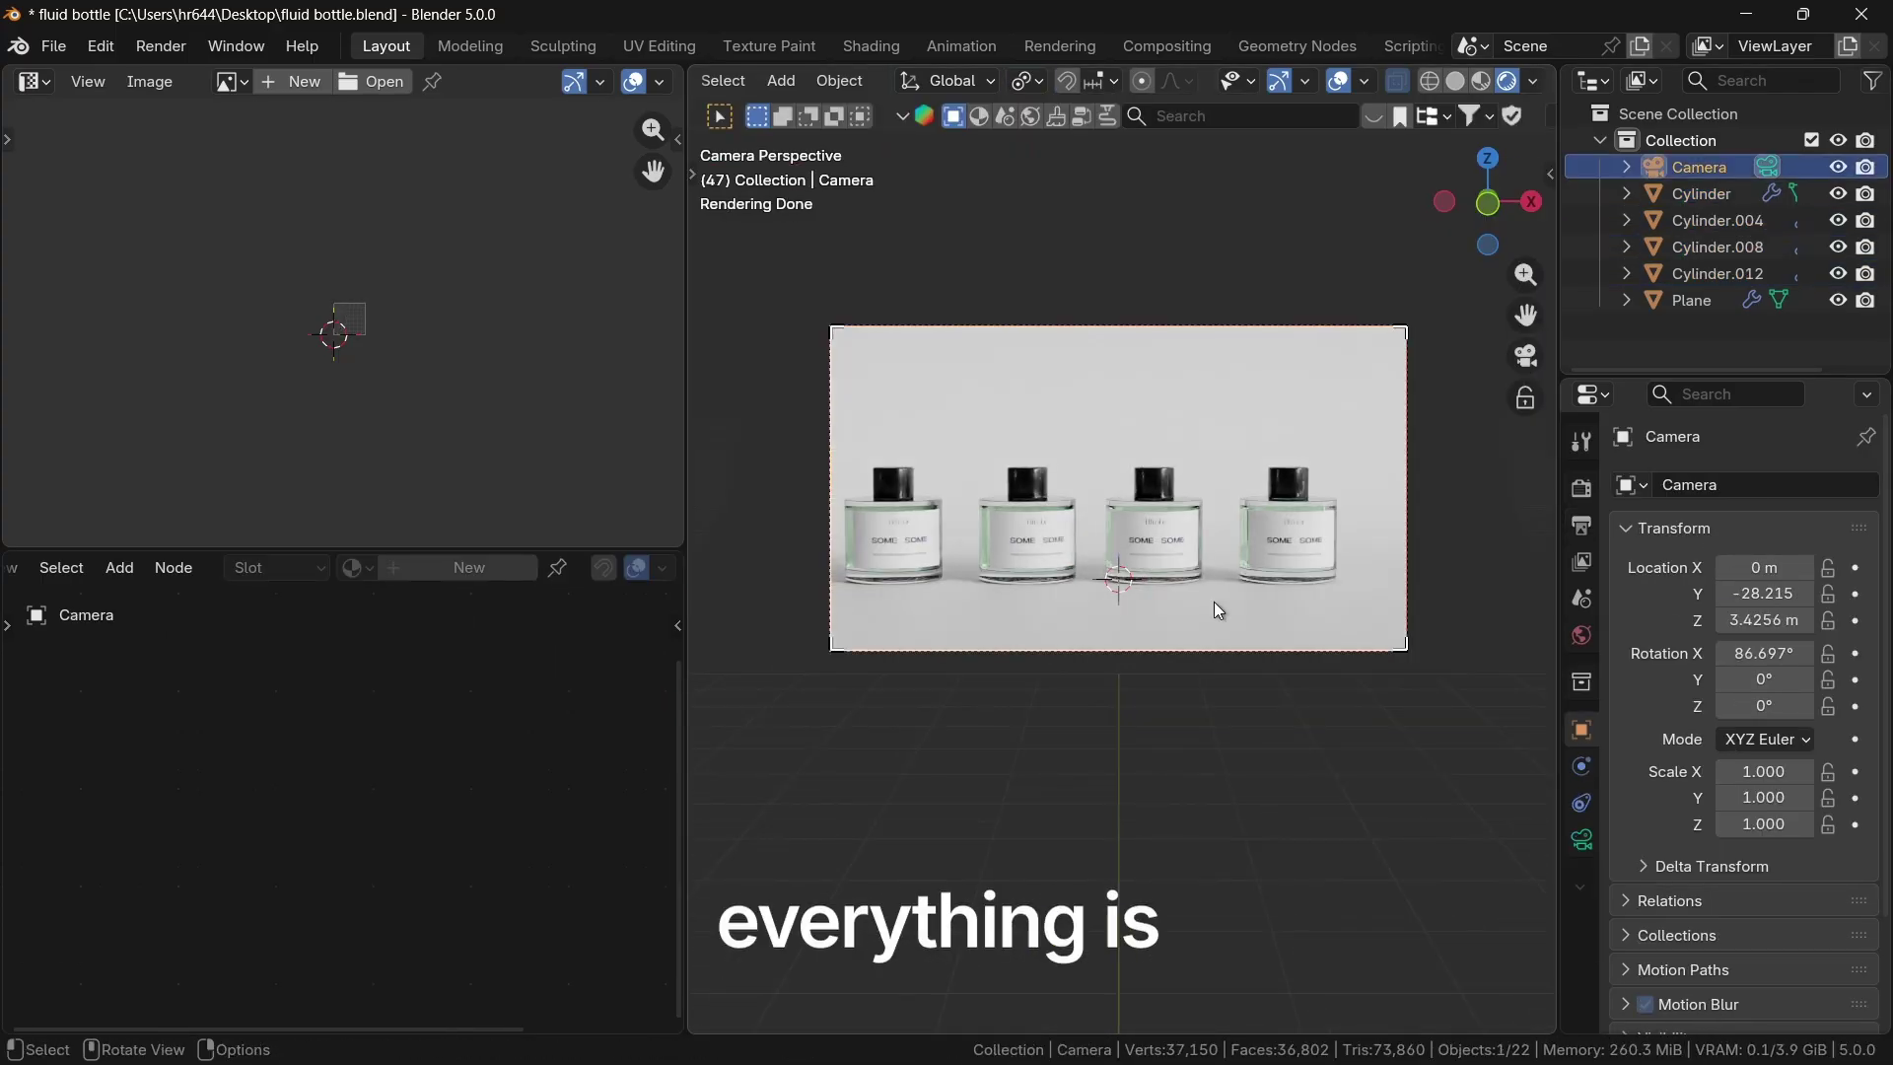
Step: Move the camera about -0.5 m along its local X axis and lower it to a Z location of about 3.19 m
key("g")
key("x")
key("x")
left_click(901, 676)
key("g")
key("z")
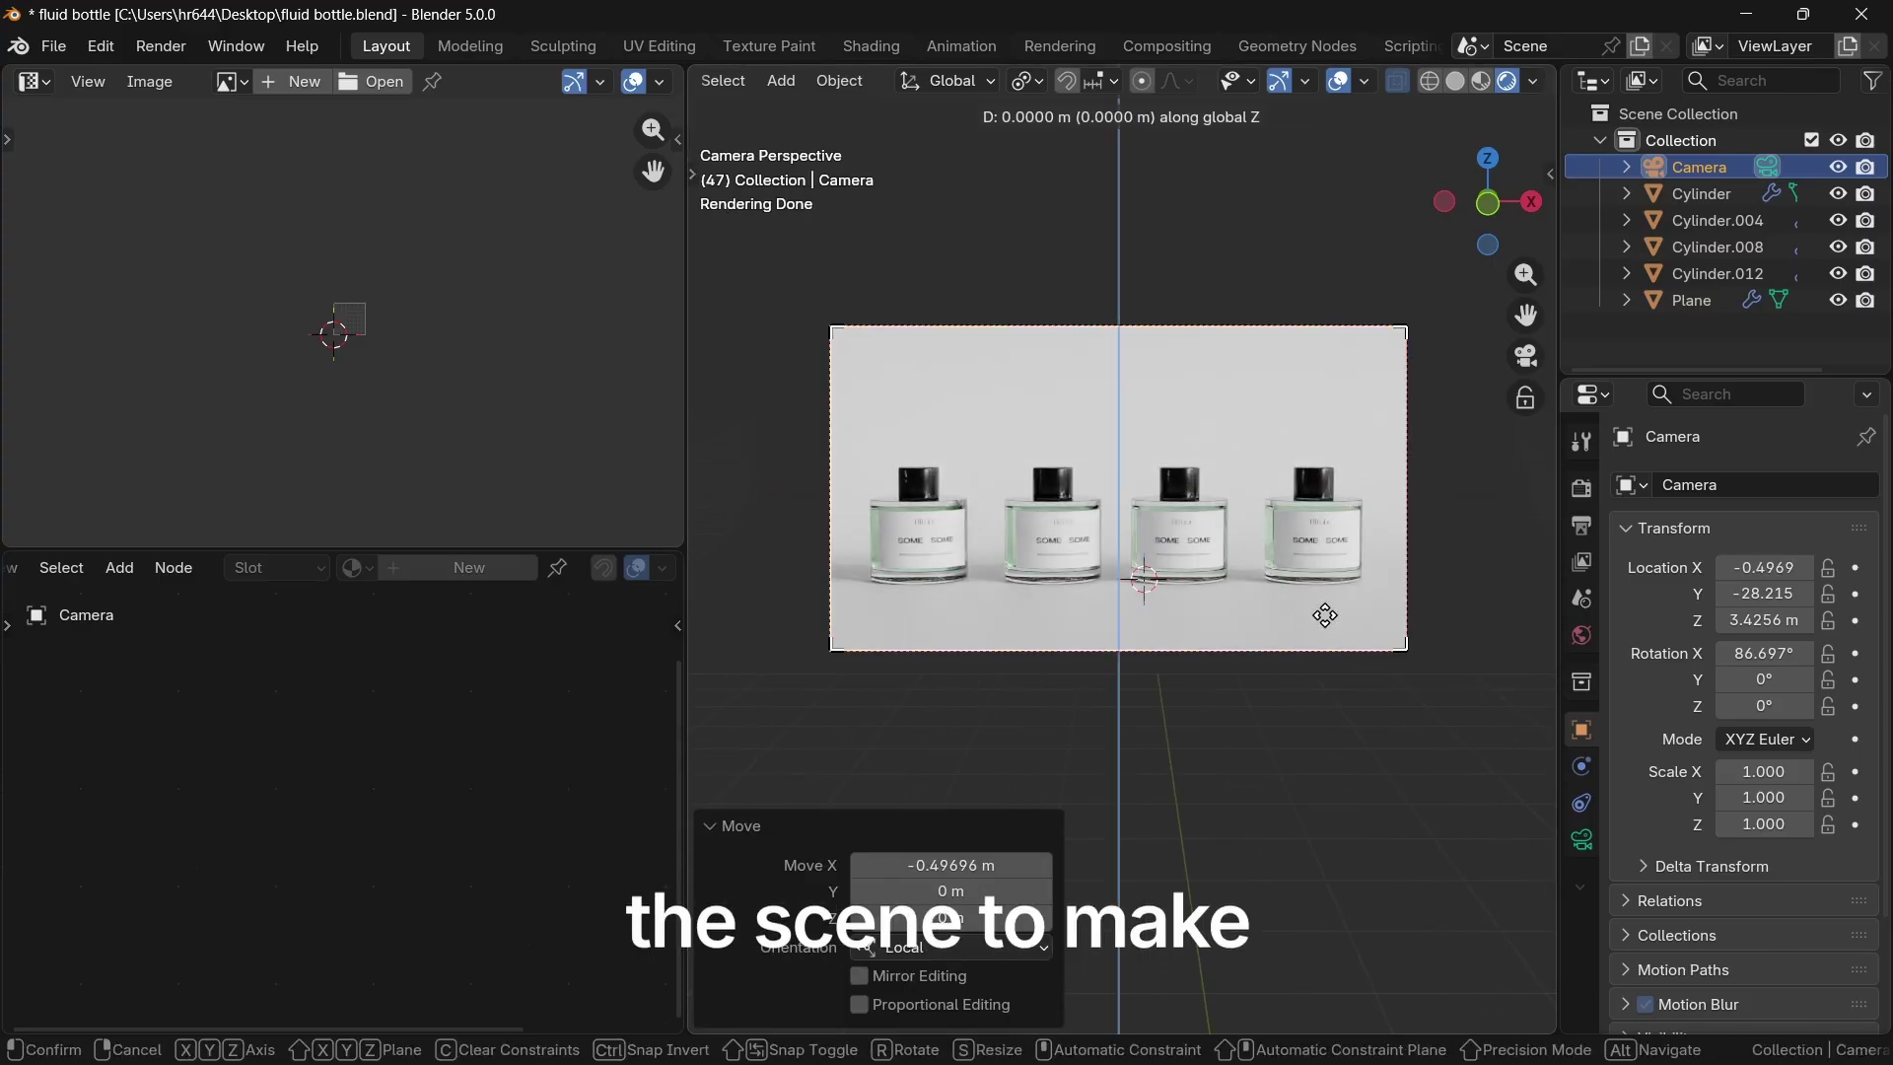
left_click(1500, 680)
Step: Rotate the second bottle from the left around the global Z axis
scroll(972, 440, "up", 3)
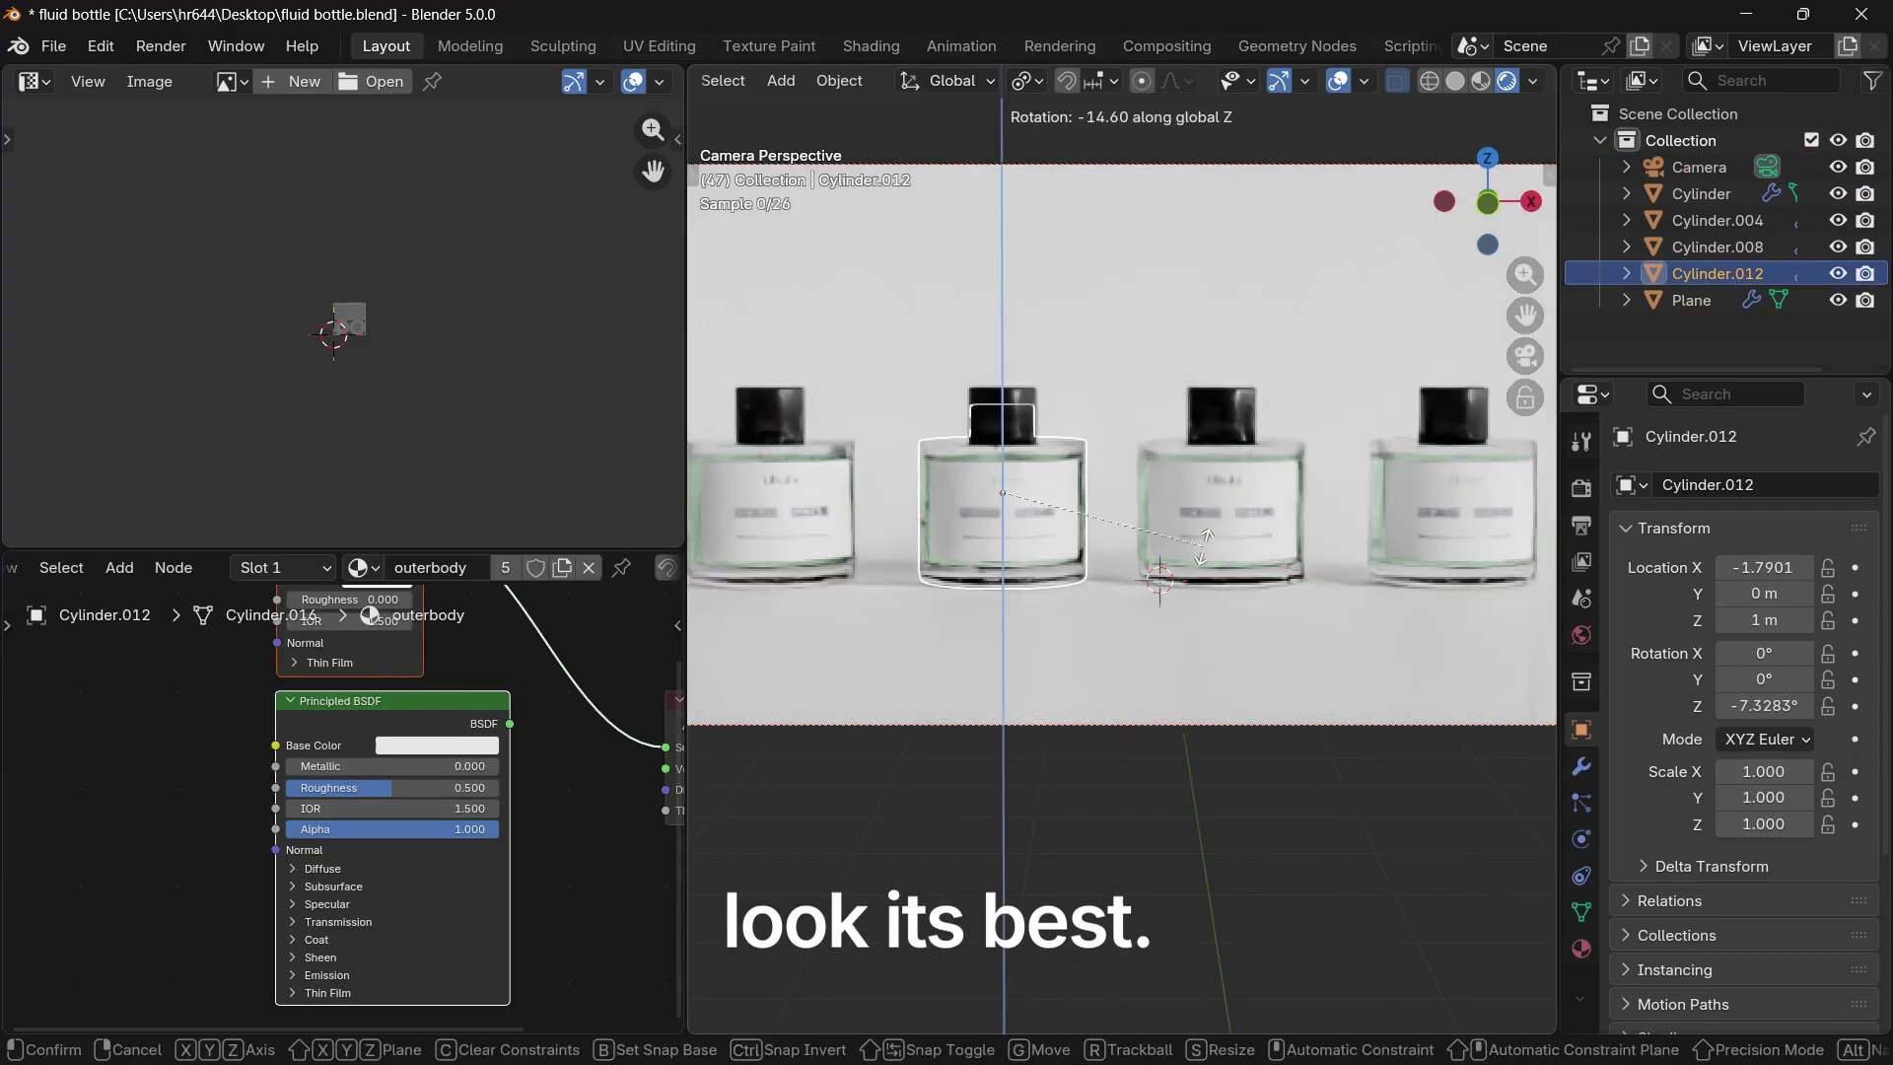
left_click(1257, 447)
Step: Give the third bottle's fluid its own material copy and tint the Glass BSDF color pale blue
left_click(1260, 498)
scroll(349, 649, "up", 1)
left_click(504, 567)
middle_click_drag(394, 641, 511, 905)
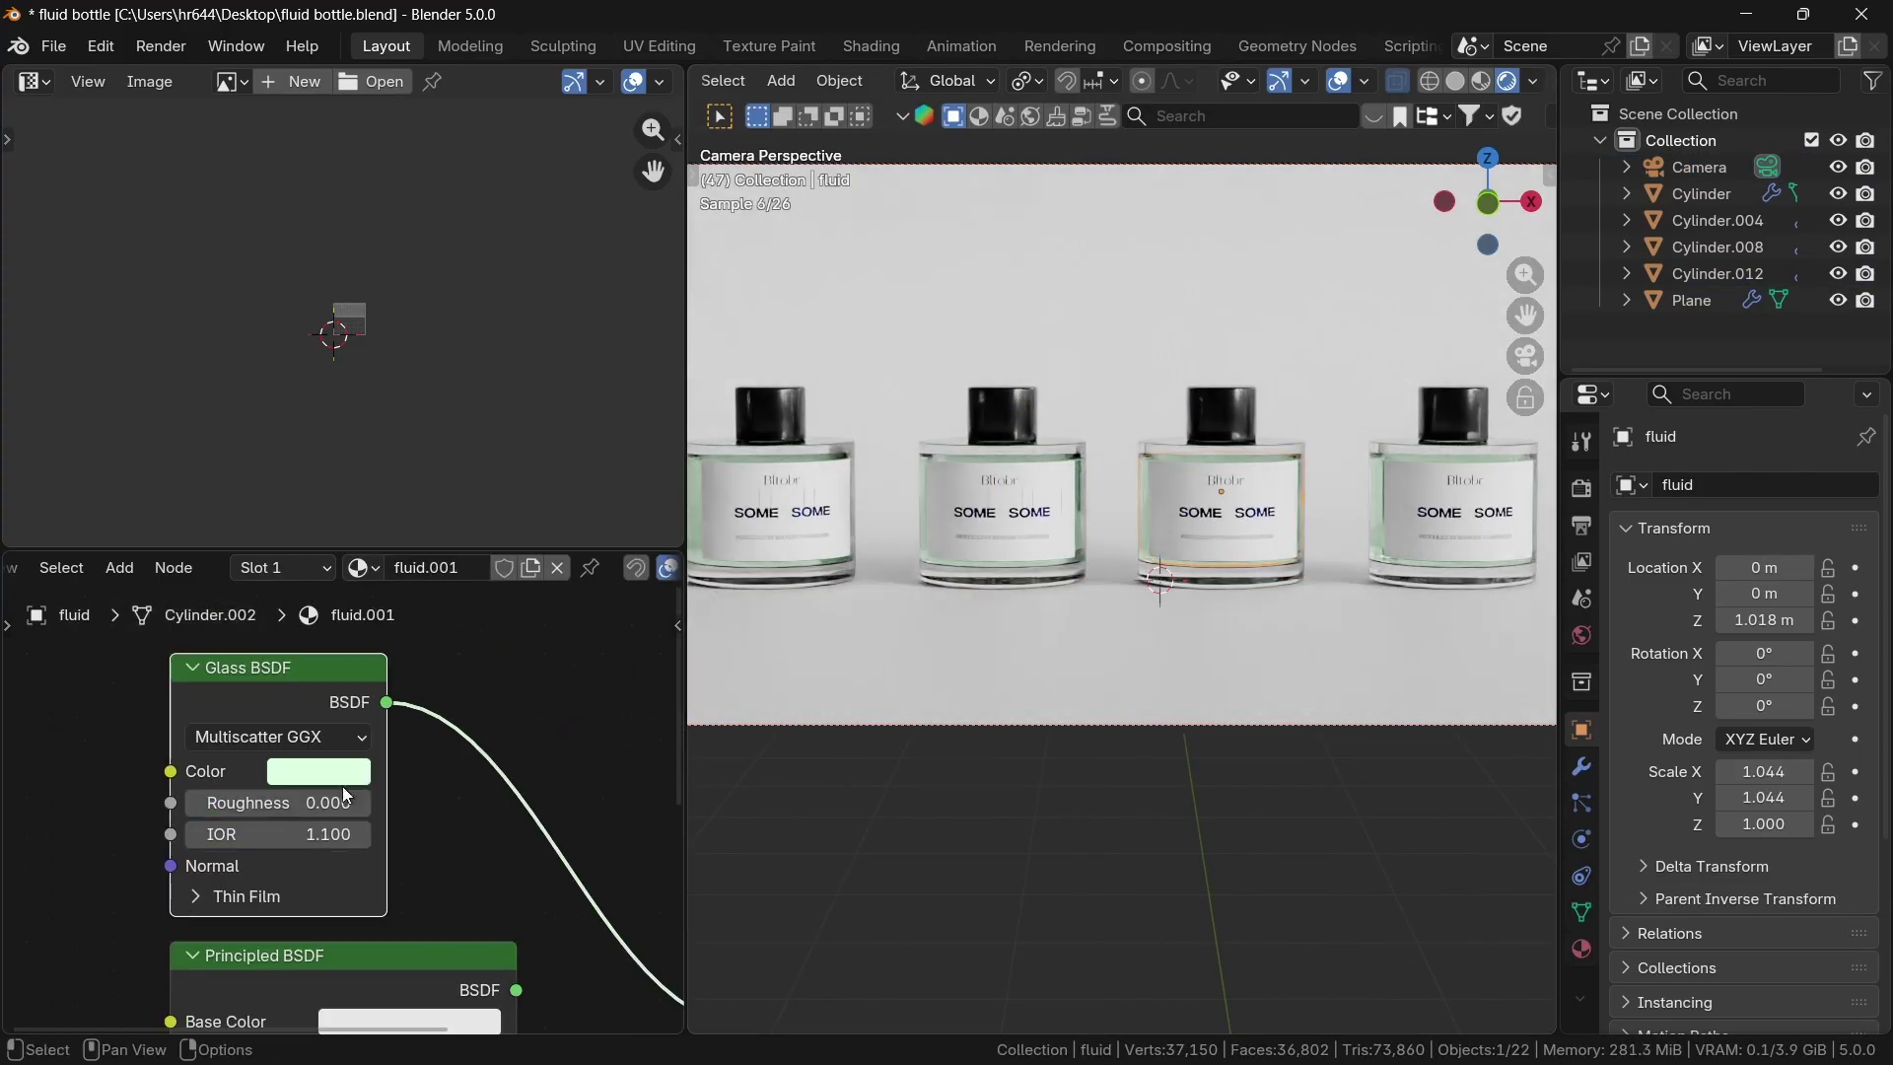
left_click(342, 772)
mouse_move(379, 394)
left_mouse_down()
mouse_move(364, 426)
mouse_move(393, 377)
left_mouse_up()
Step: Turn off the viewport overlays and hide the leftmost bottle's outer glass to inspect its label up close
scroll(1148, 796, "down", 2)
left_click(1337, 81)
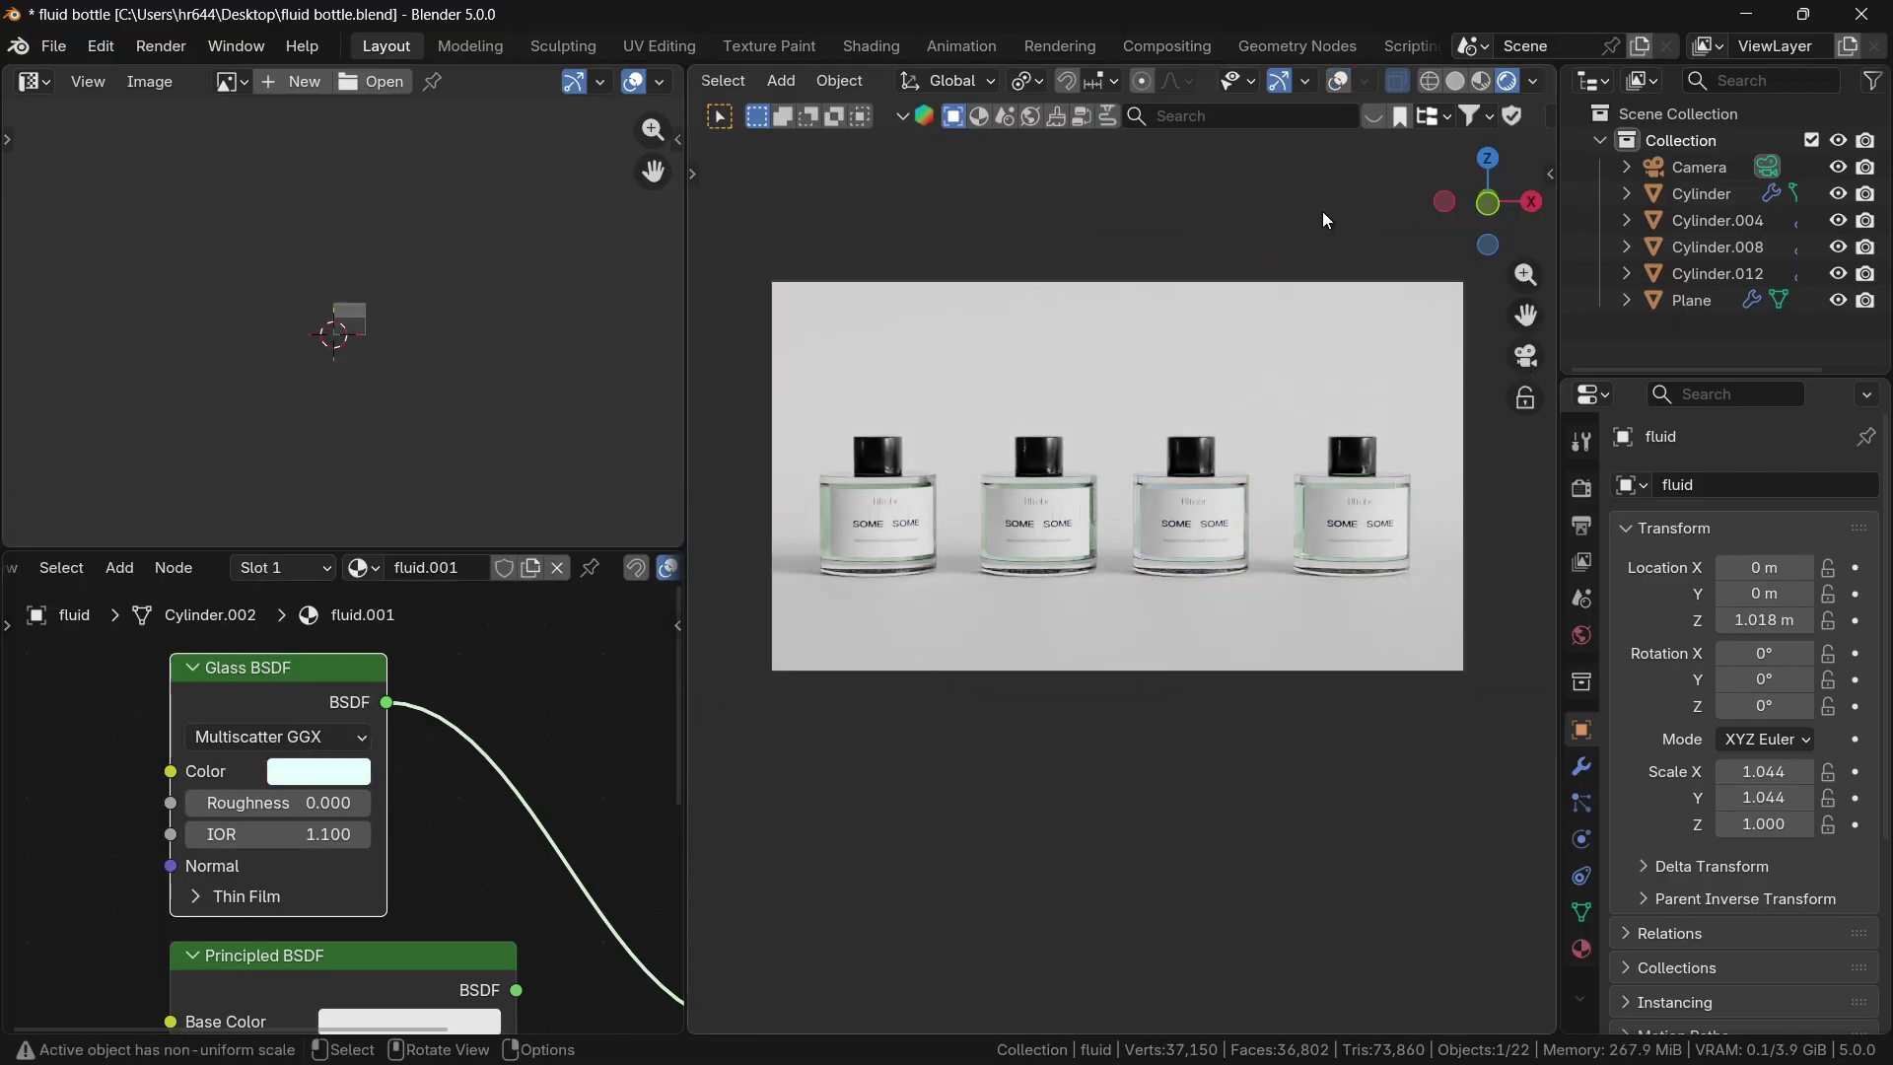
scroll(1244, 720, "up", 10)
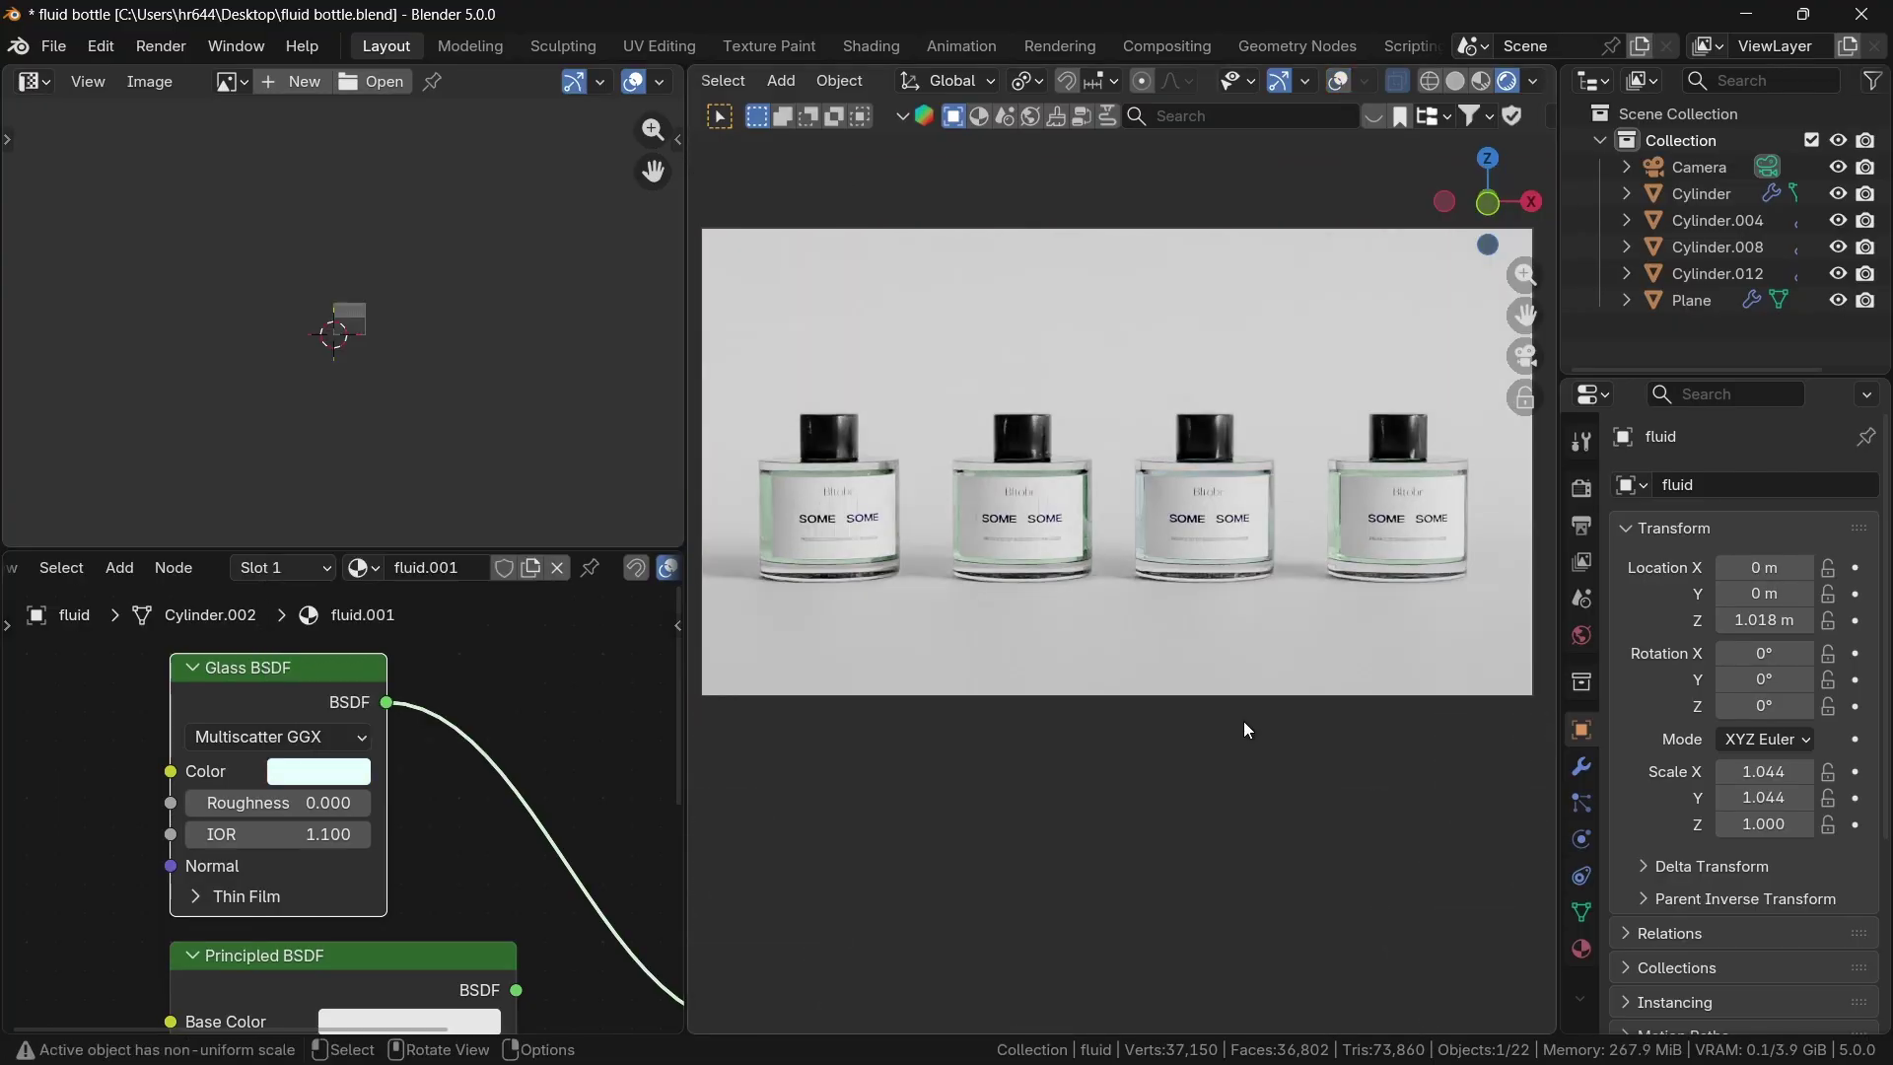
scroll(1037, 457, "down", 6)
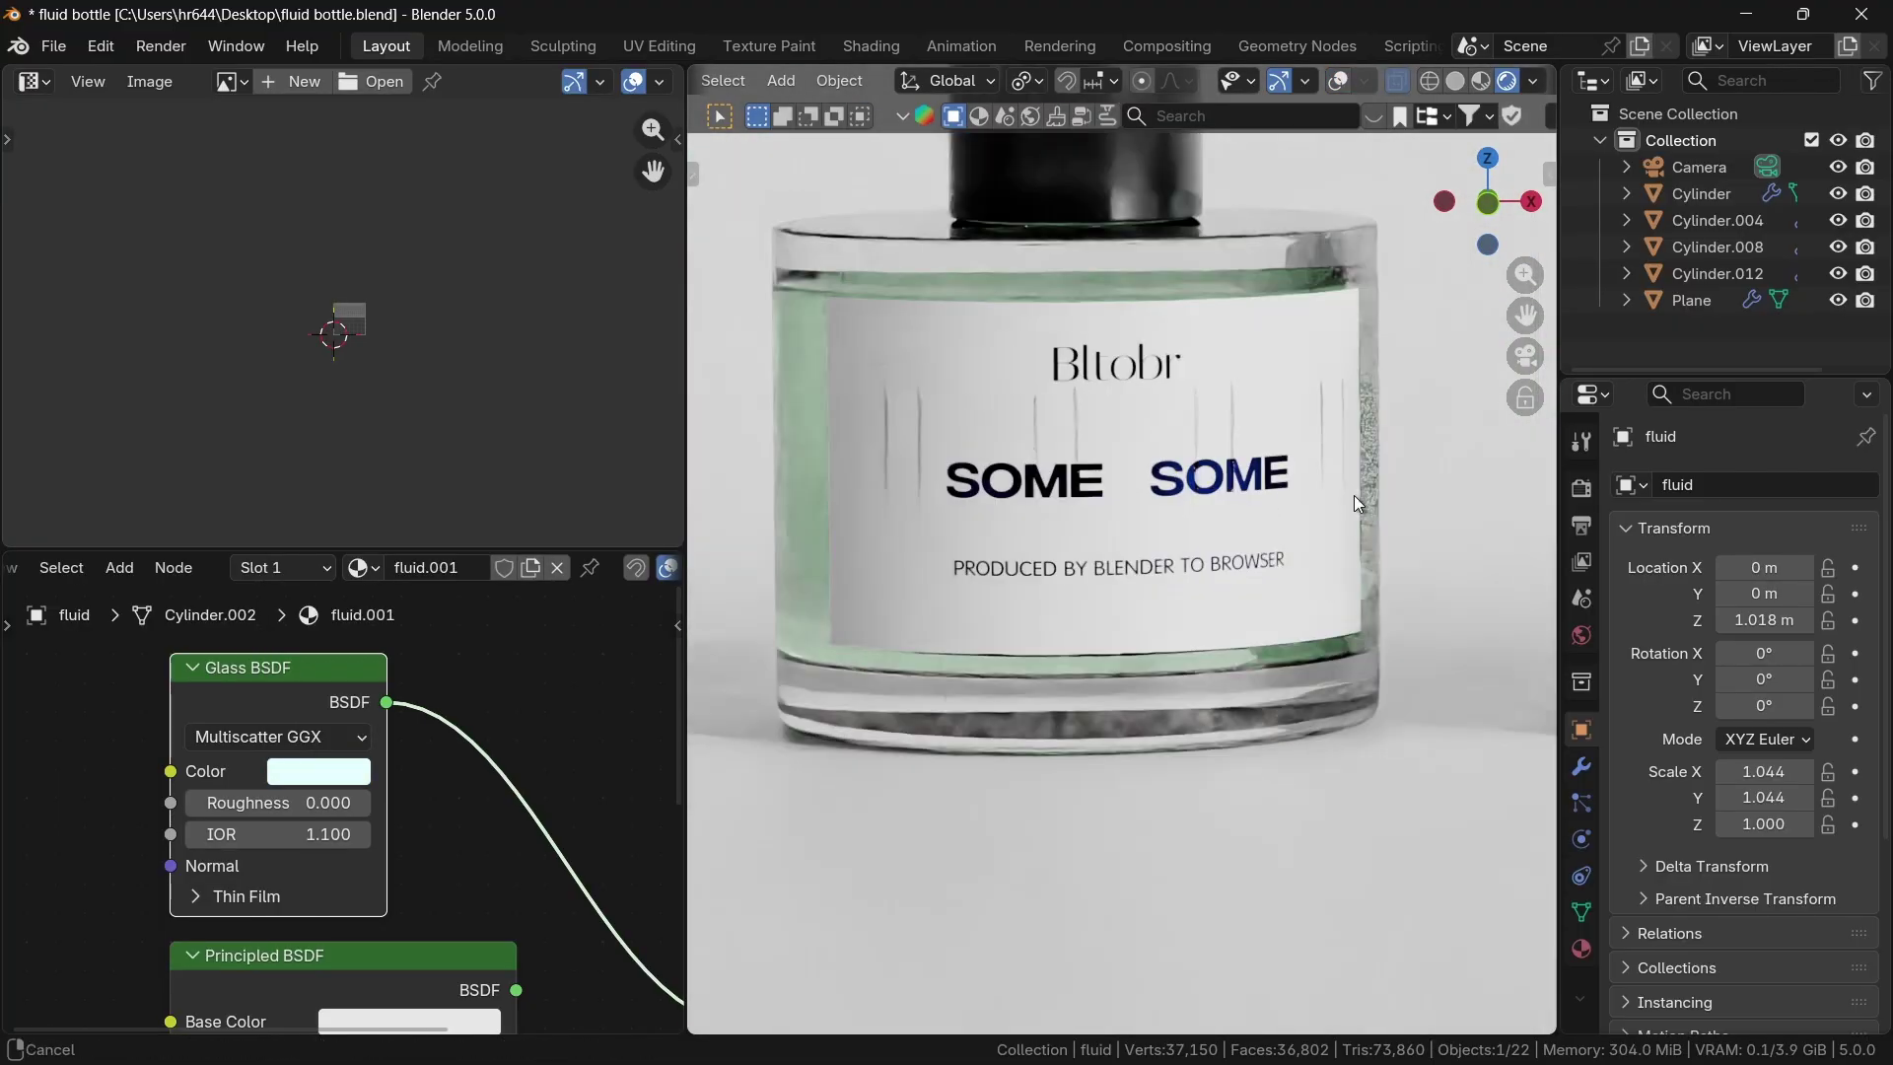
left_click(937, 305)
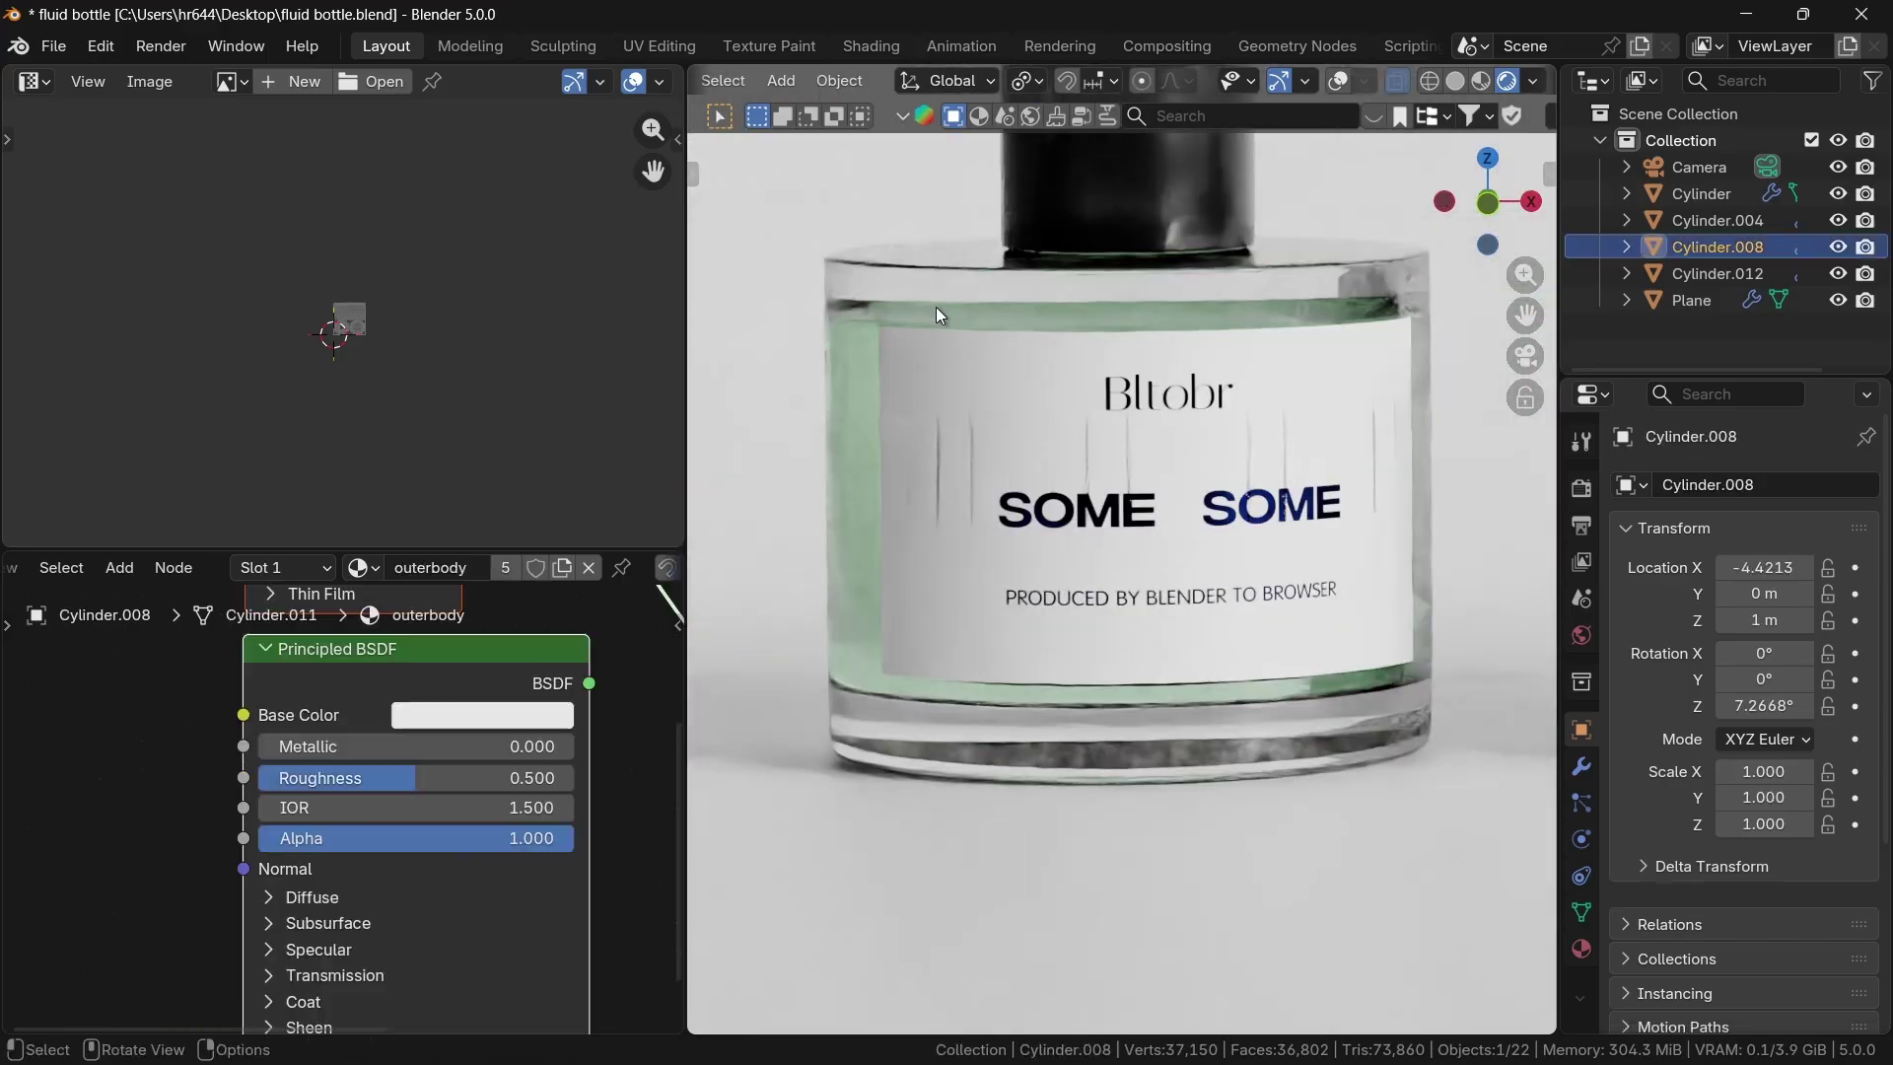
key("h")
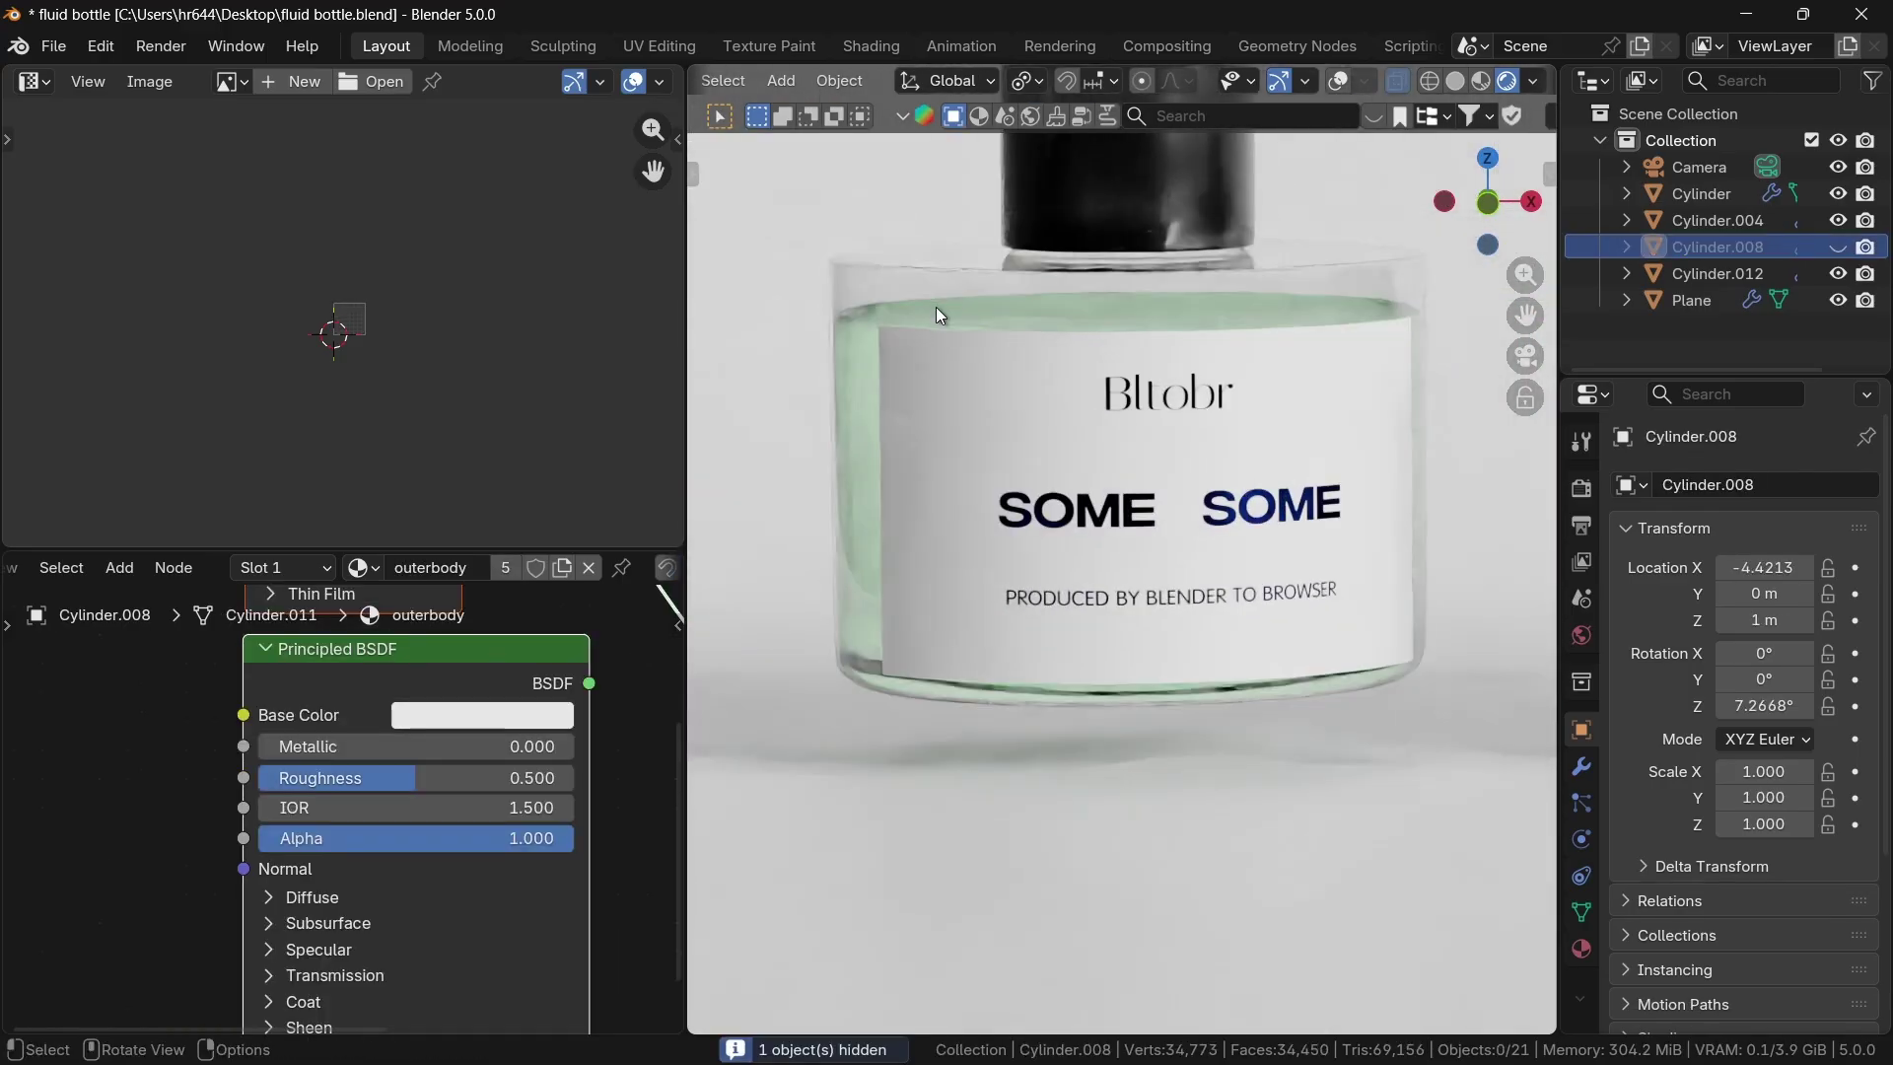
Step: Move the leftmost bottle's label outward along its local Y axis by about 0.004 m
left_click(1172, 517)
scroll(1172, 518, "down", 6)
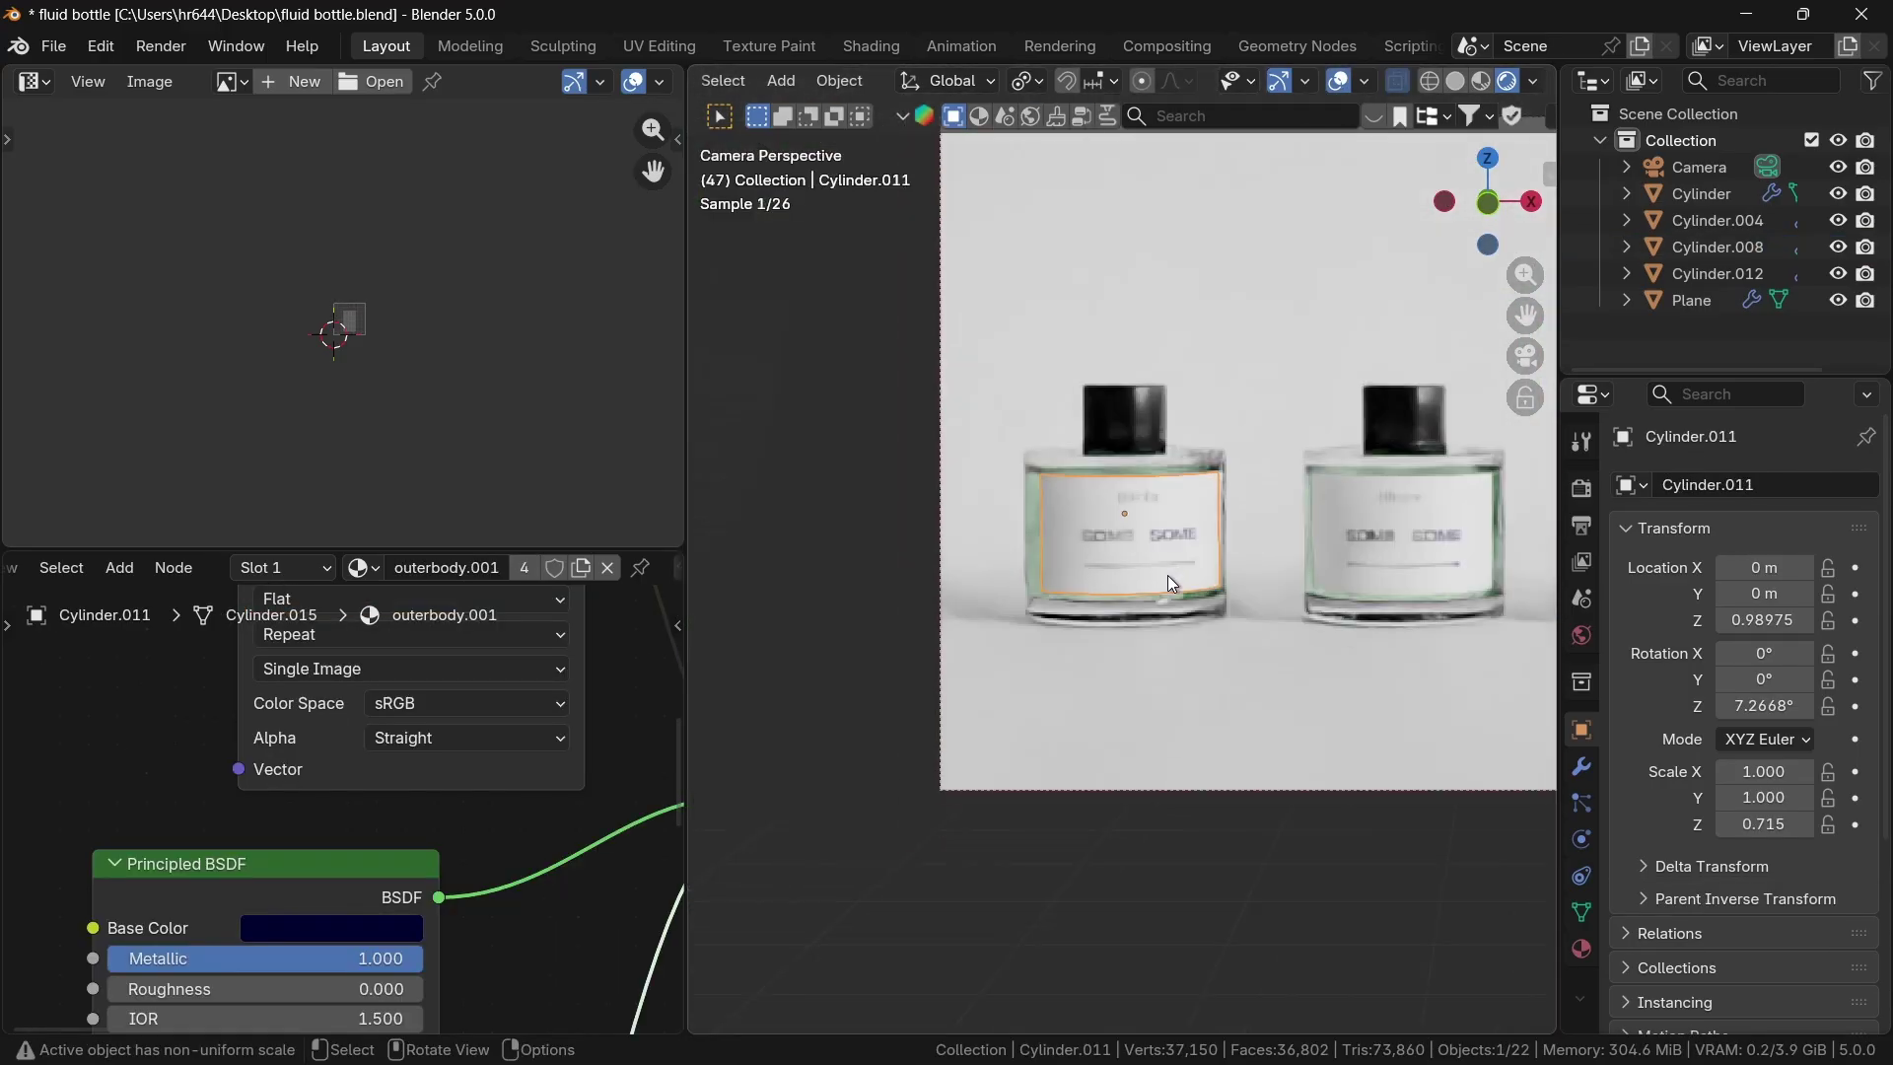
scroll(1040, 585, "up", 5)
middle_click_drag(1163, 619, 1197, 866)
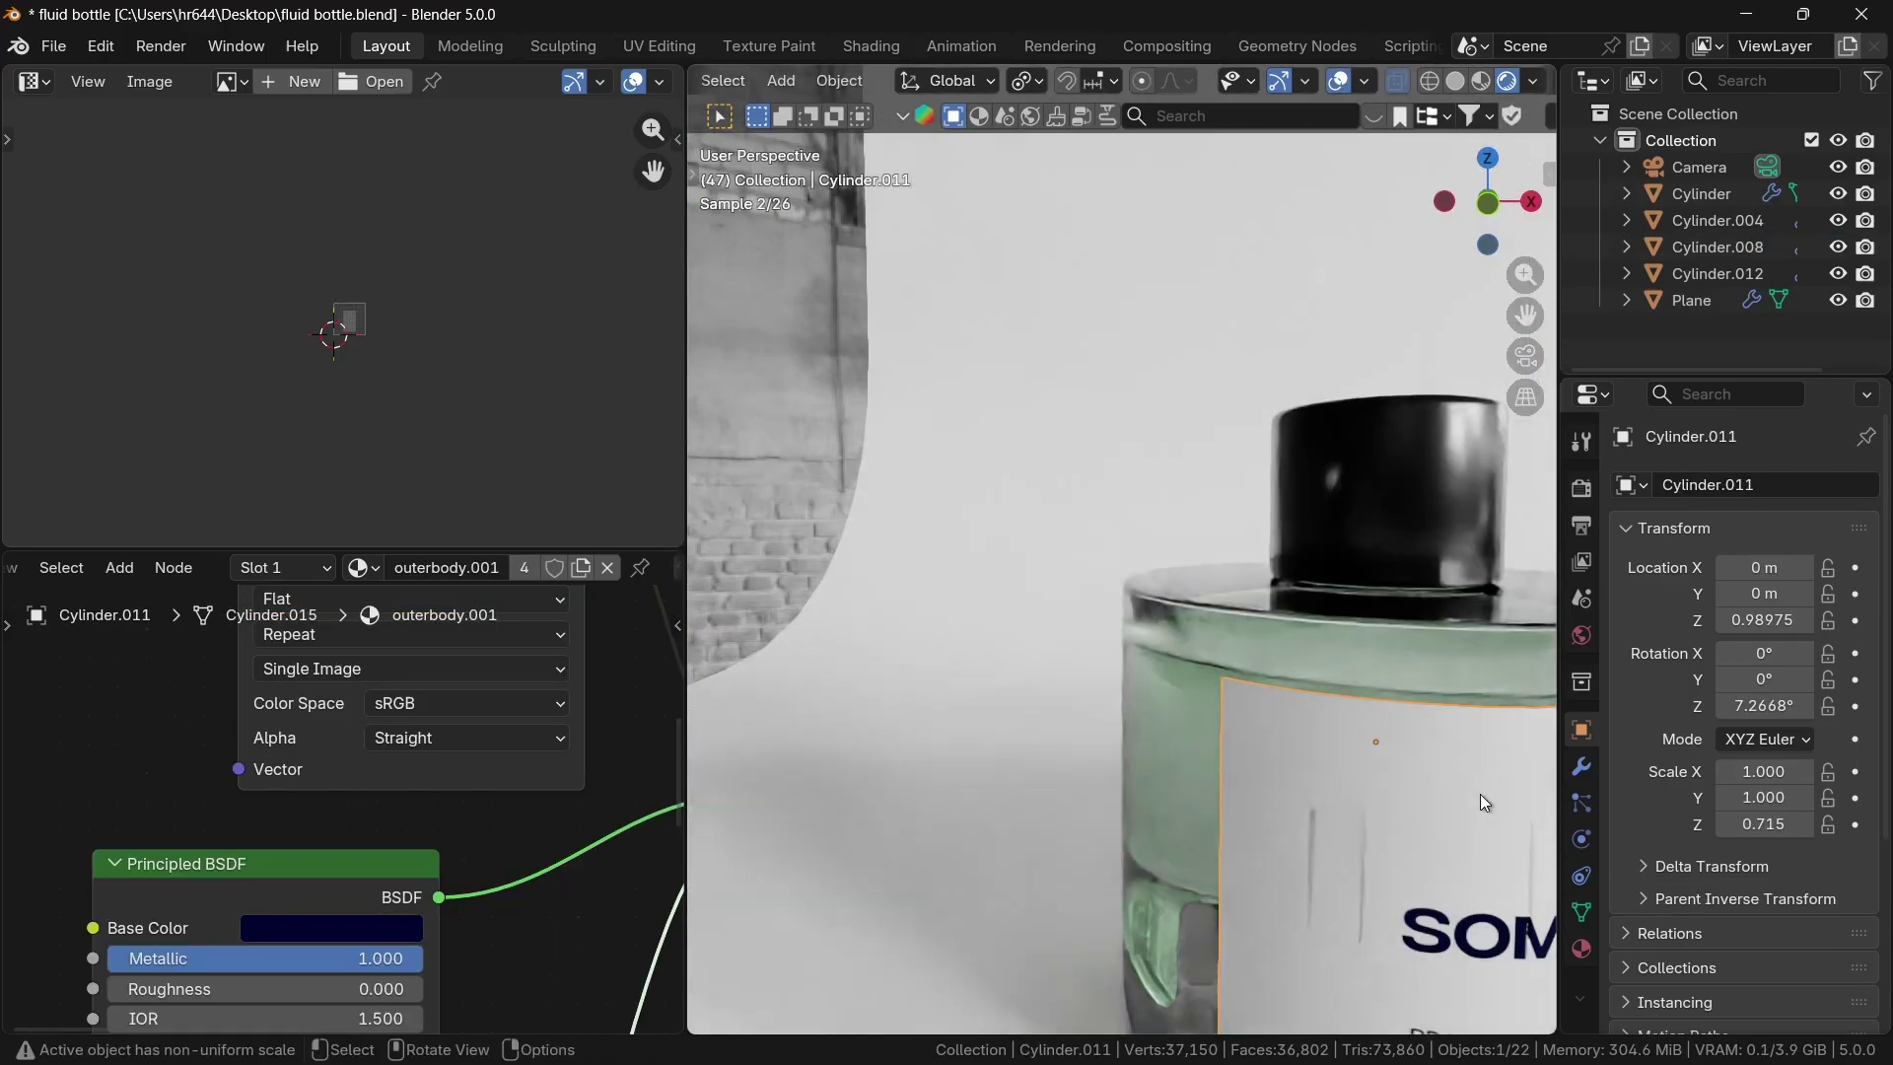
scroll(1480, 802, "down", 5)
key("g")
key("y")
key("y")
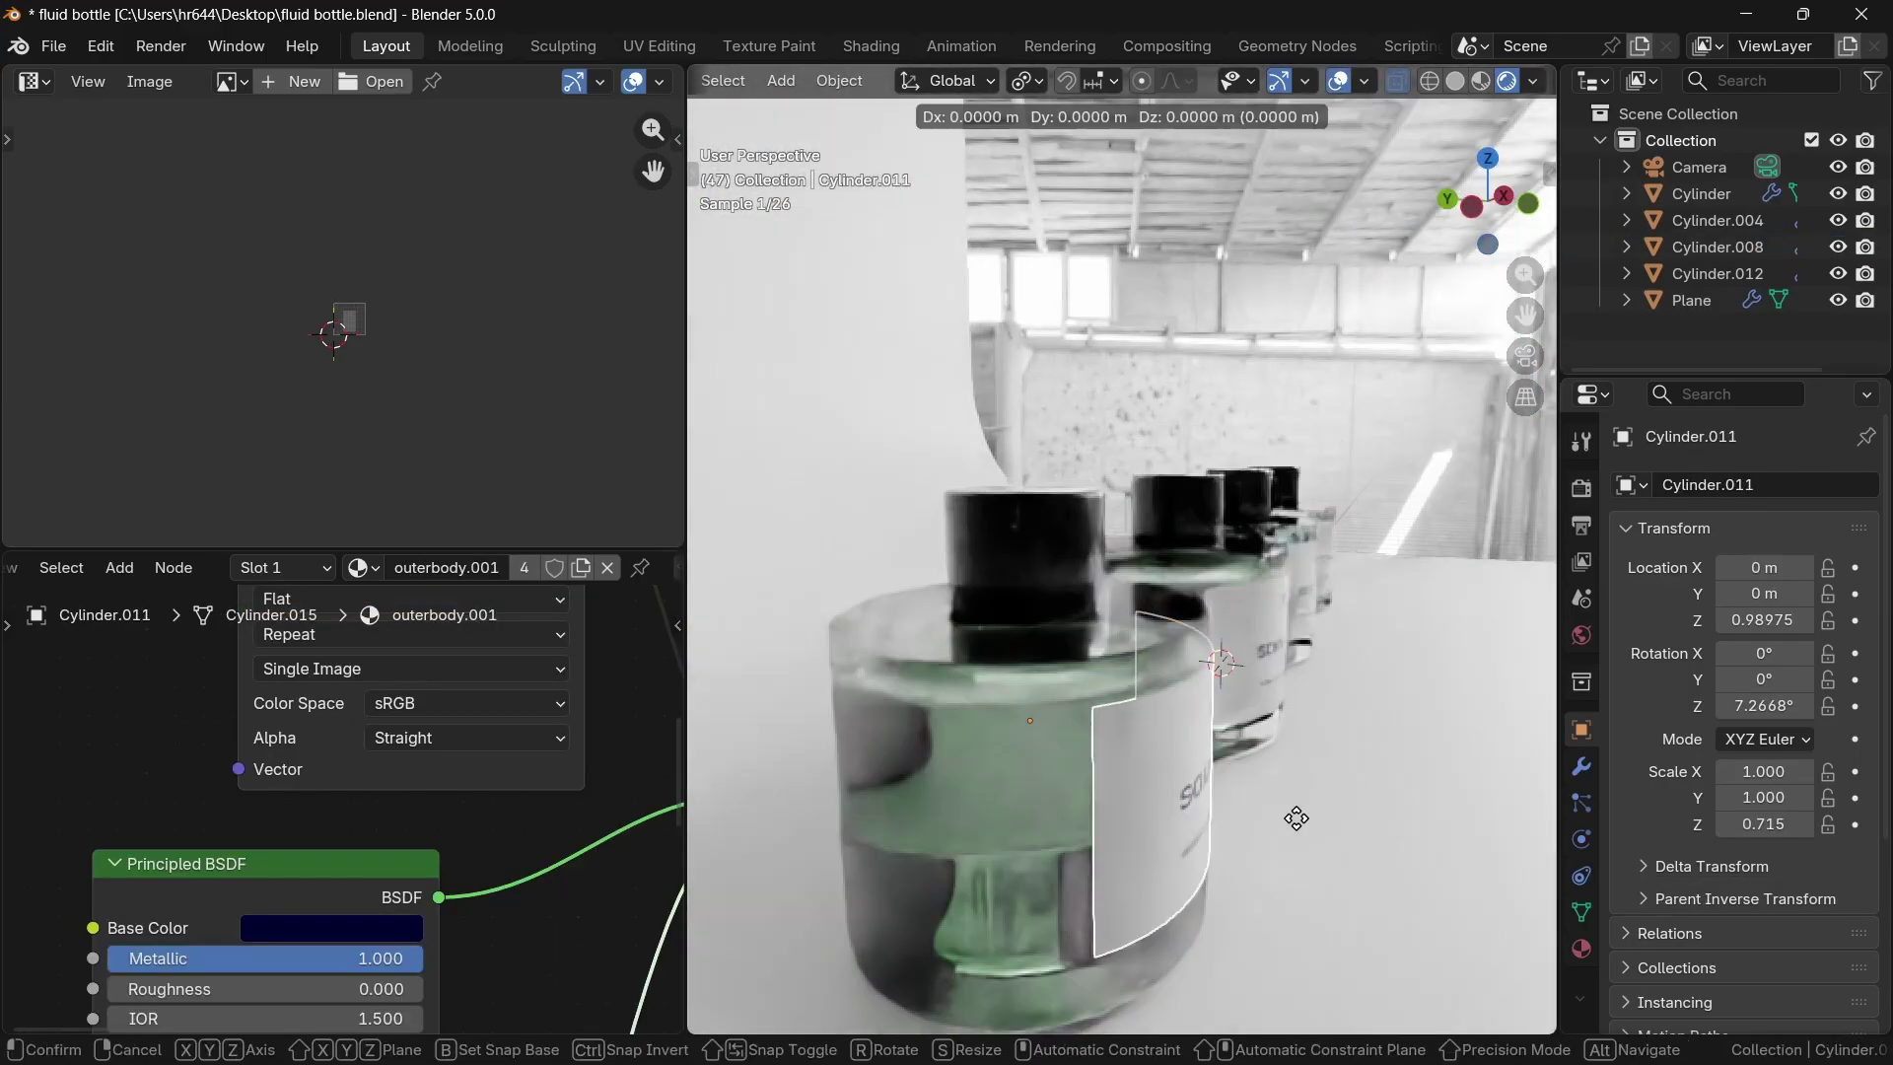
left_click(1303, 818)
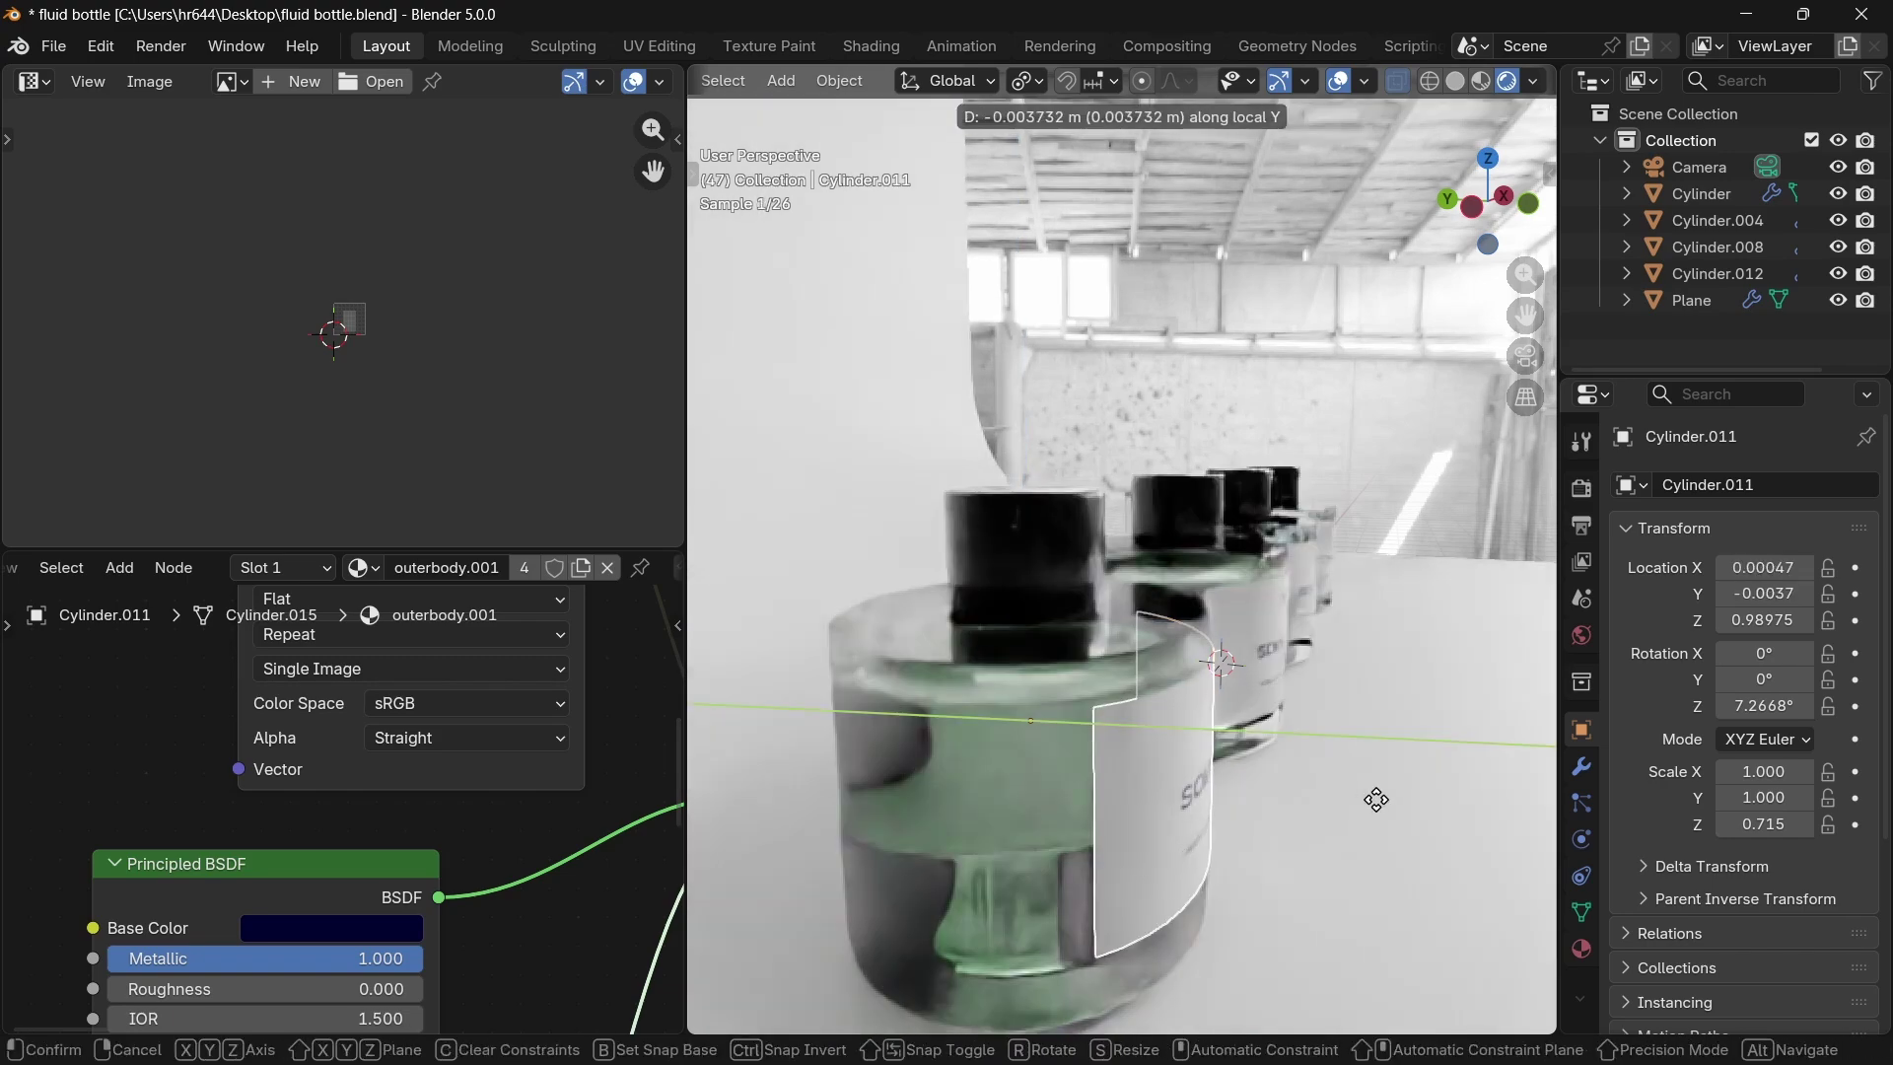
Step: Move the second bottle's label outward along its local Y axis by about 0.002 m and return to the camera view
left_click(1267, 631)
key("g")
key("y")
key("y")
left_click(1275, 624)
middle_click_drag(1275, 624, 949, 636)
key("KP_0")
scroll(828, 651, "down", 4)
left_click(784, 652)
scroll(872, 643, "up", 3)
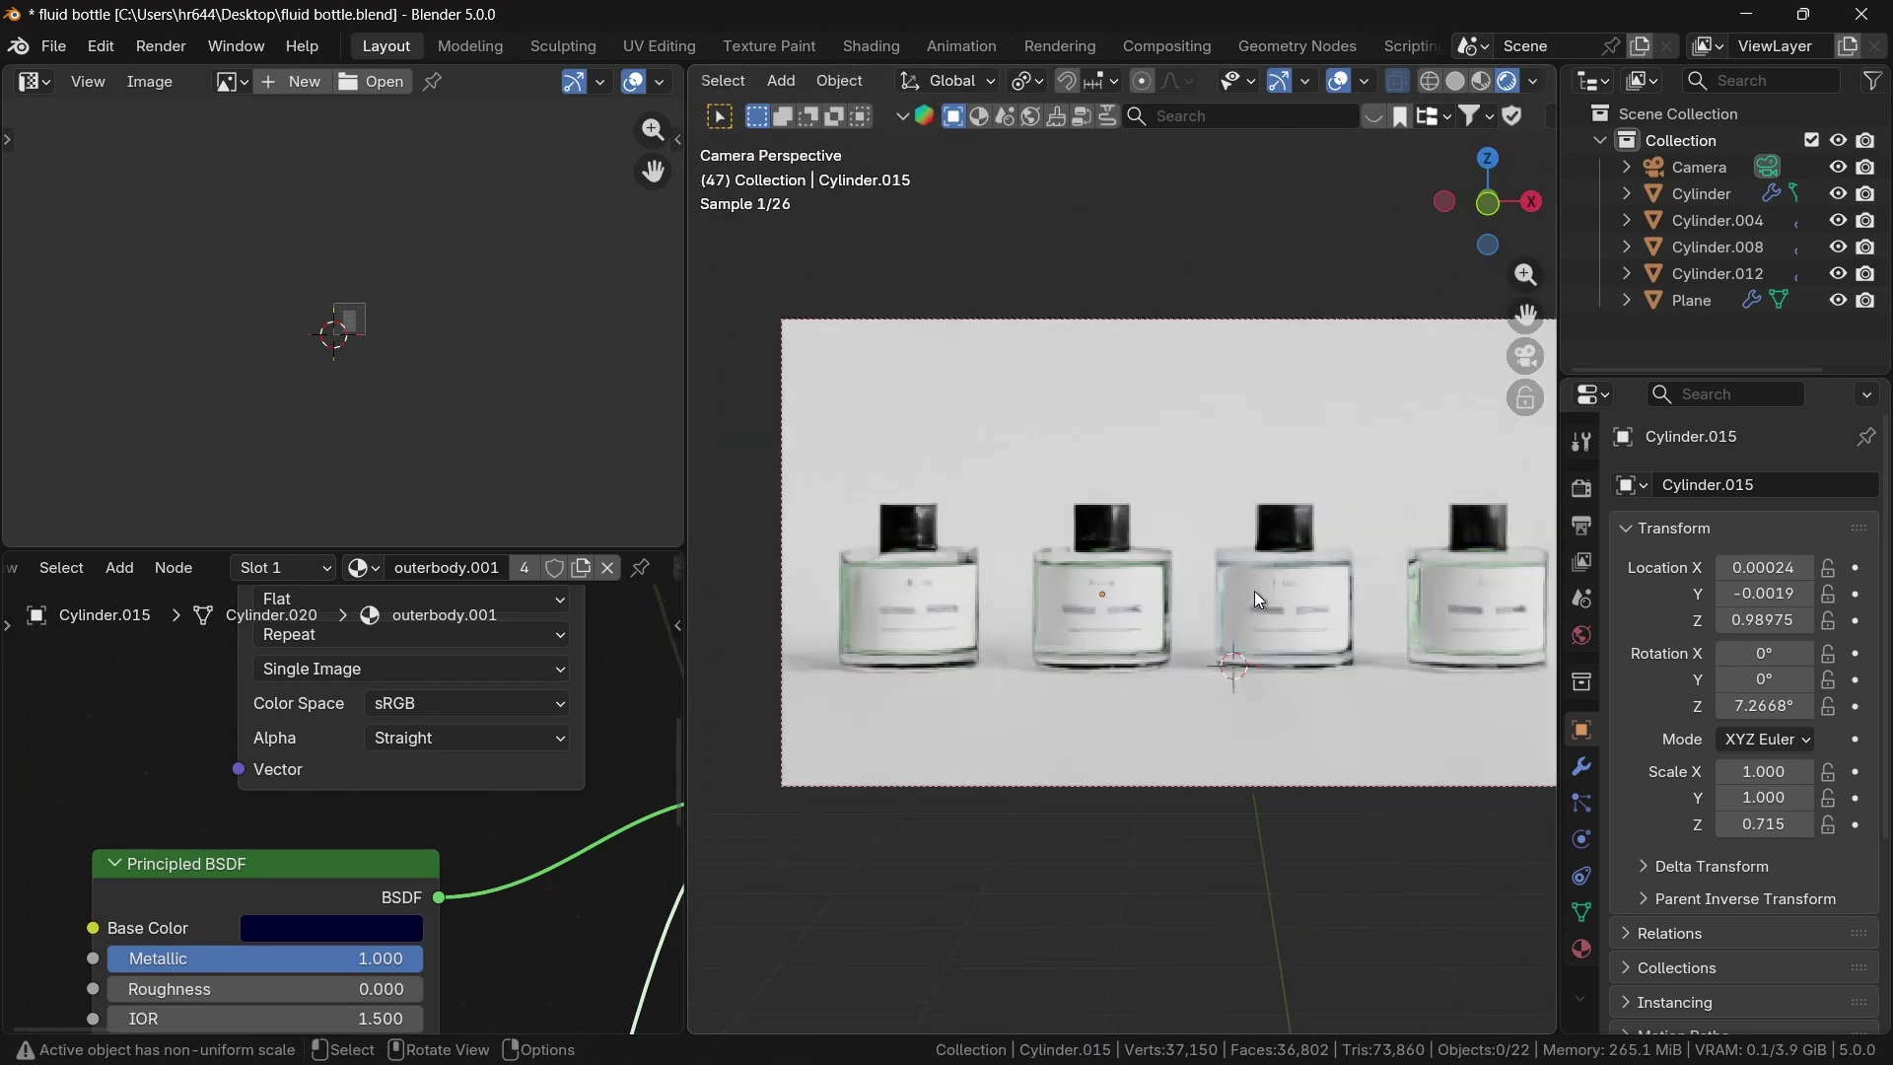
Step: Search the asset library's materials for PAPER, browse the results and close them
scroll(1018, 480, "down", 2)
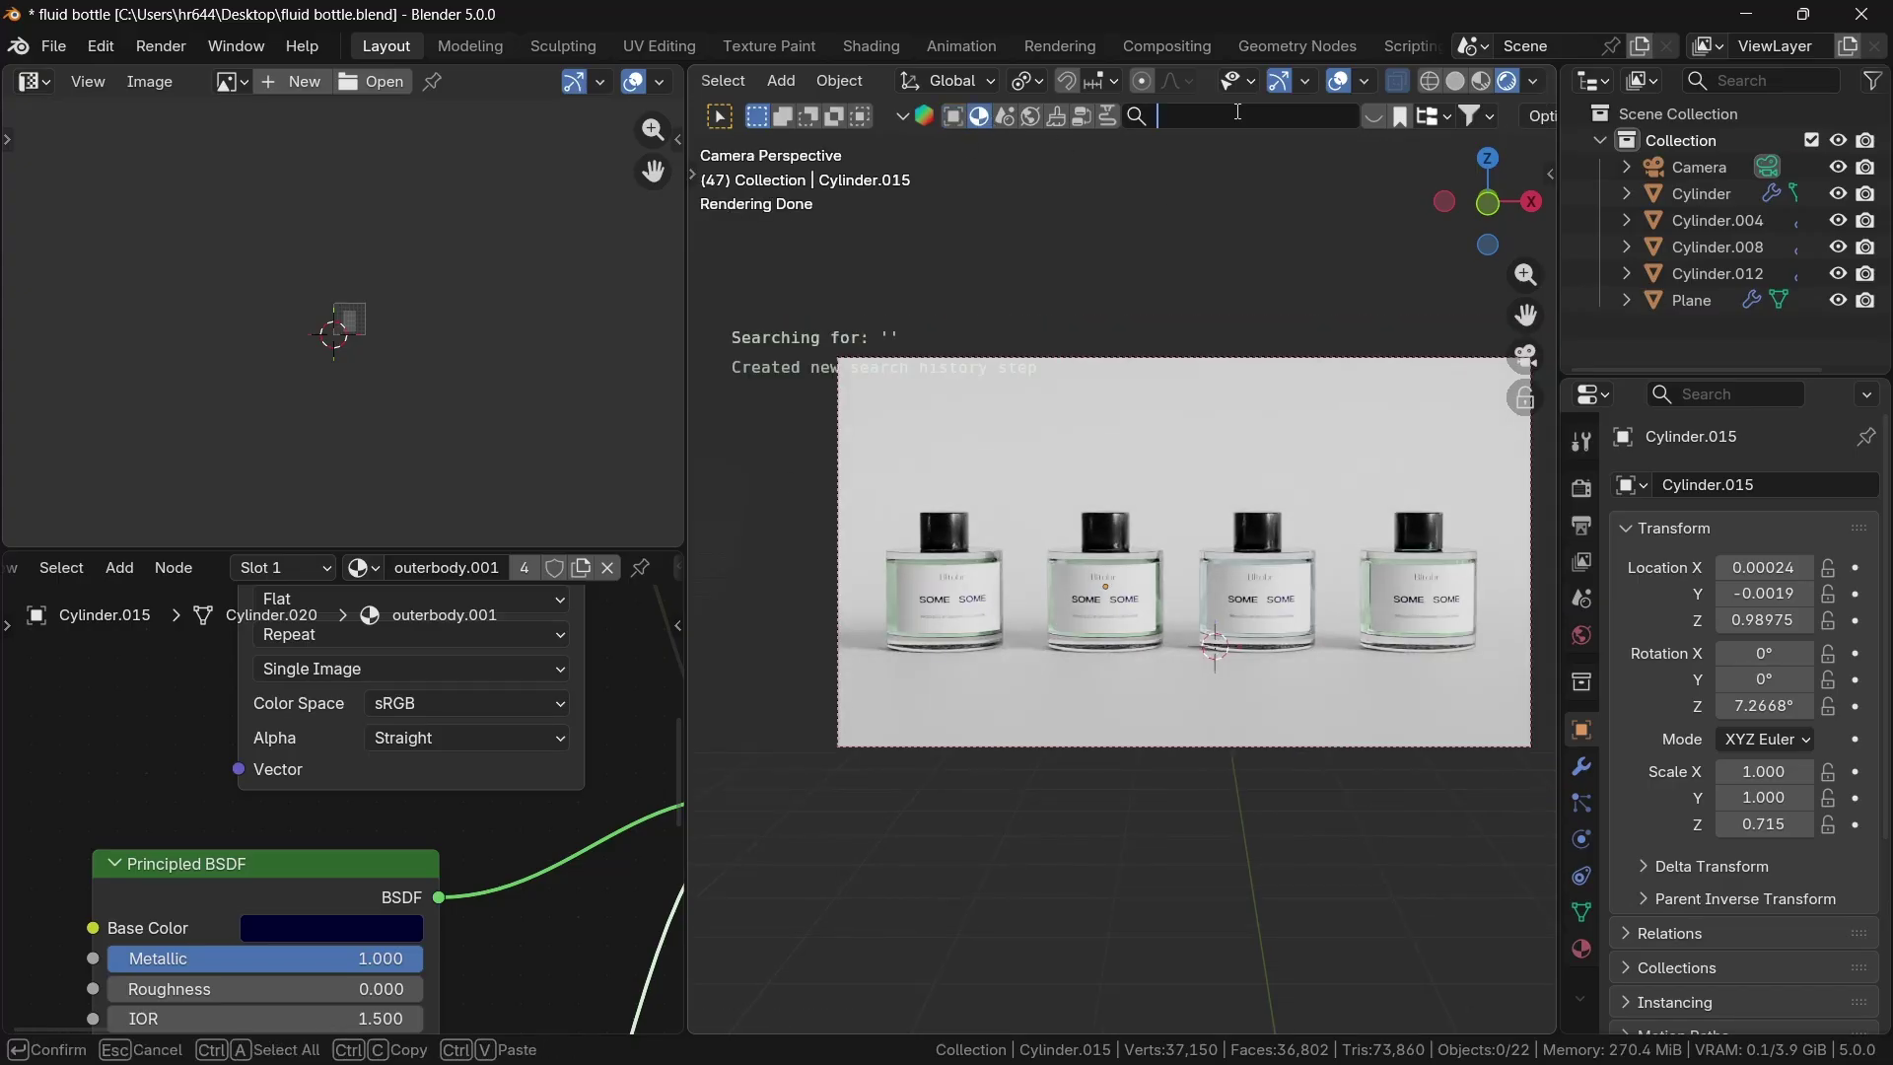
scroll(1002, 258, "down", 6)
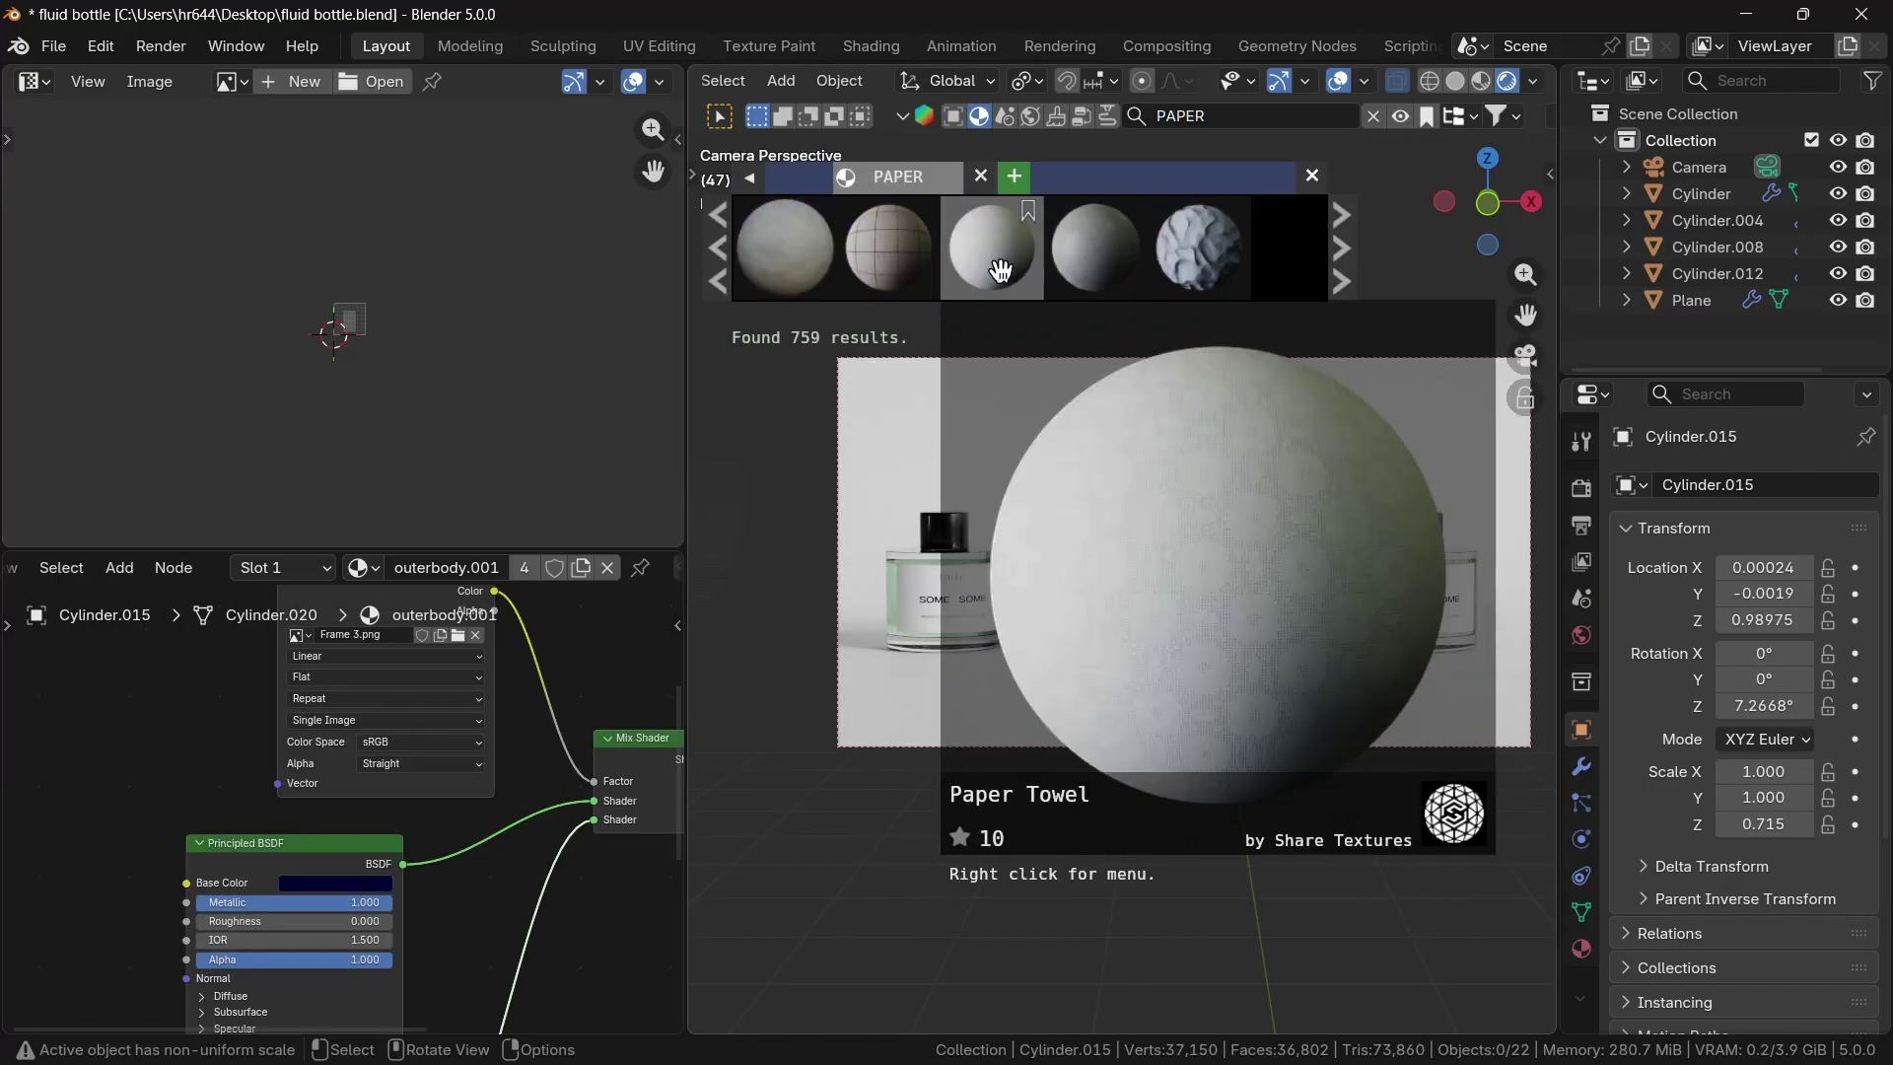
scroll(1011, 280, "down", 7)
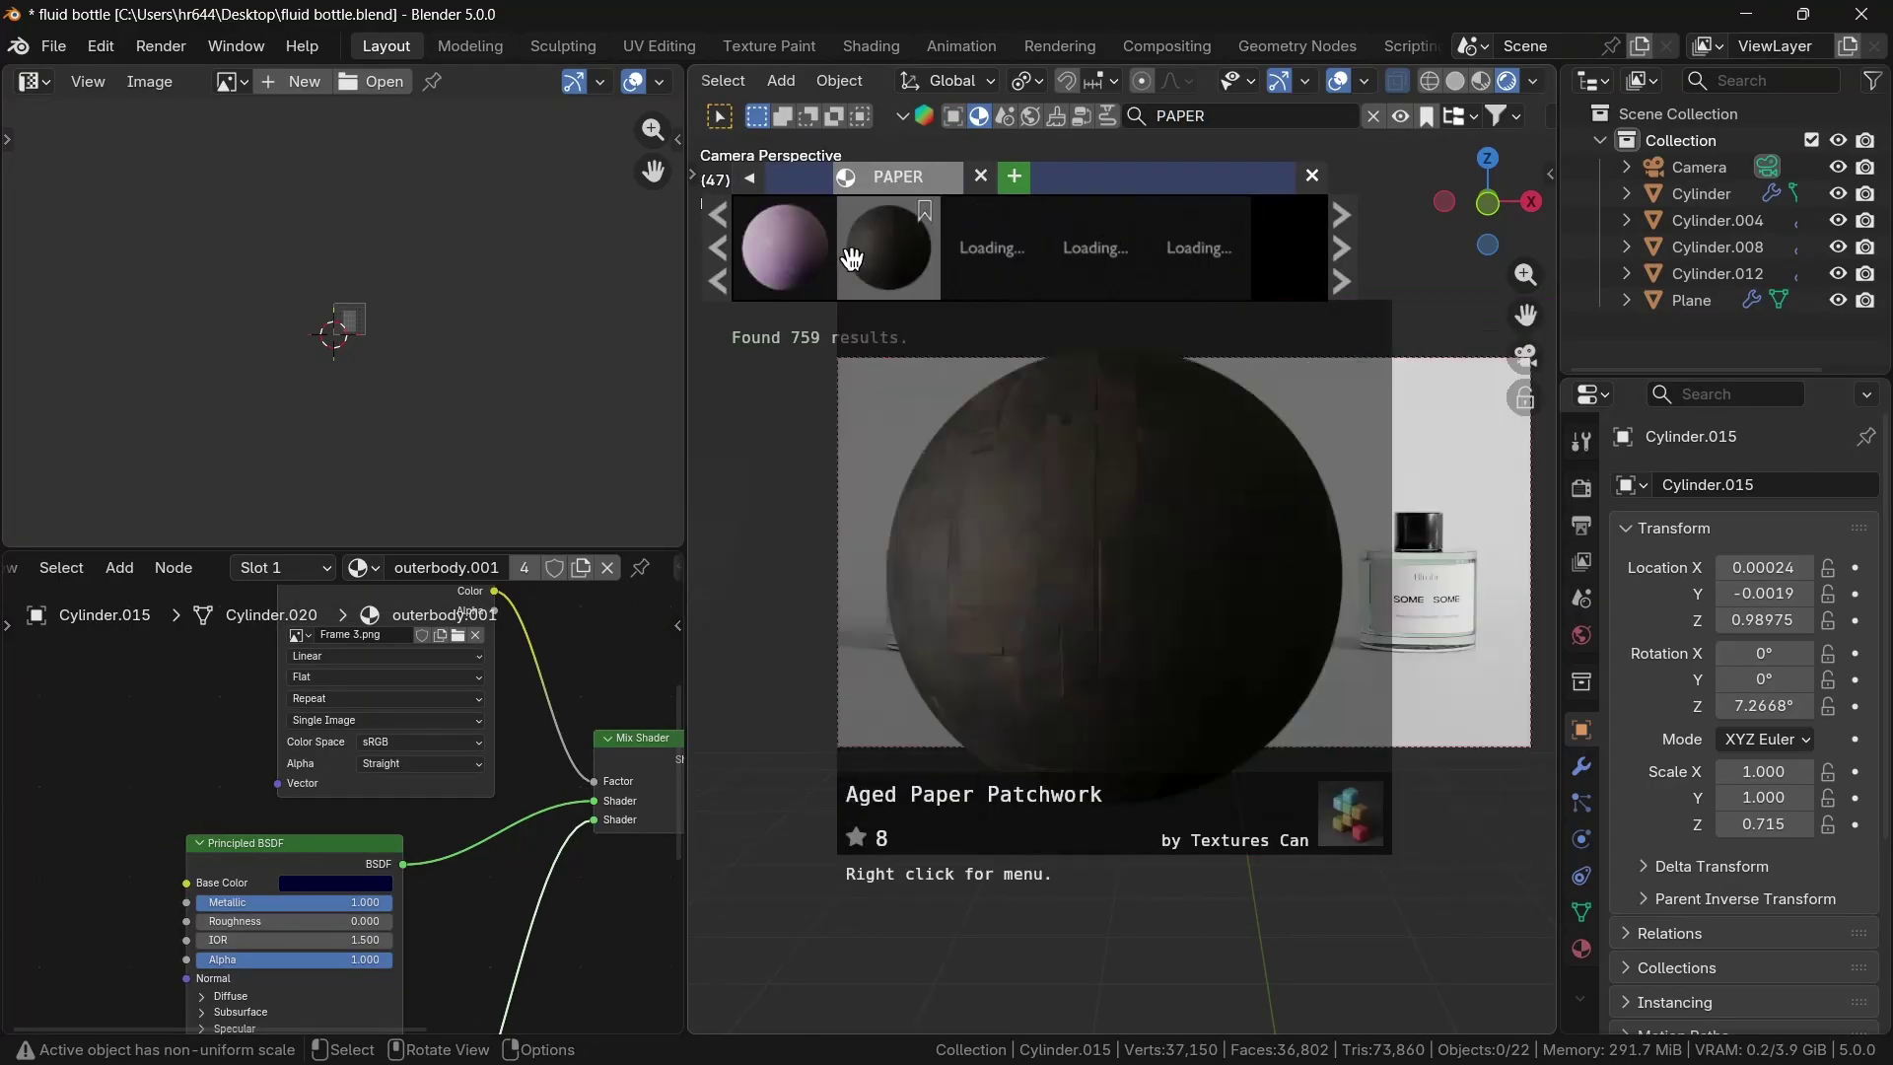
left_click(1084, 394)
left_click(1317, 175)
scroll(1321, 812, "down", 3)
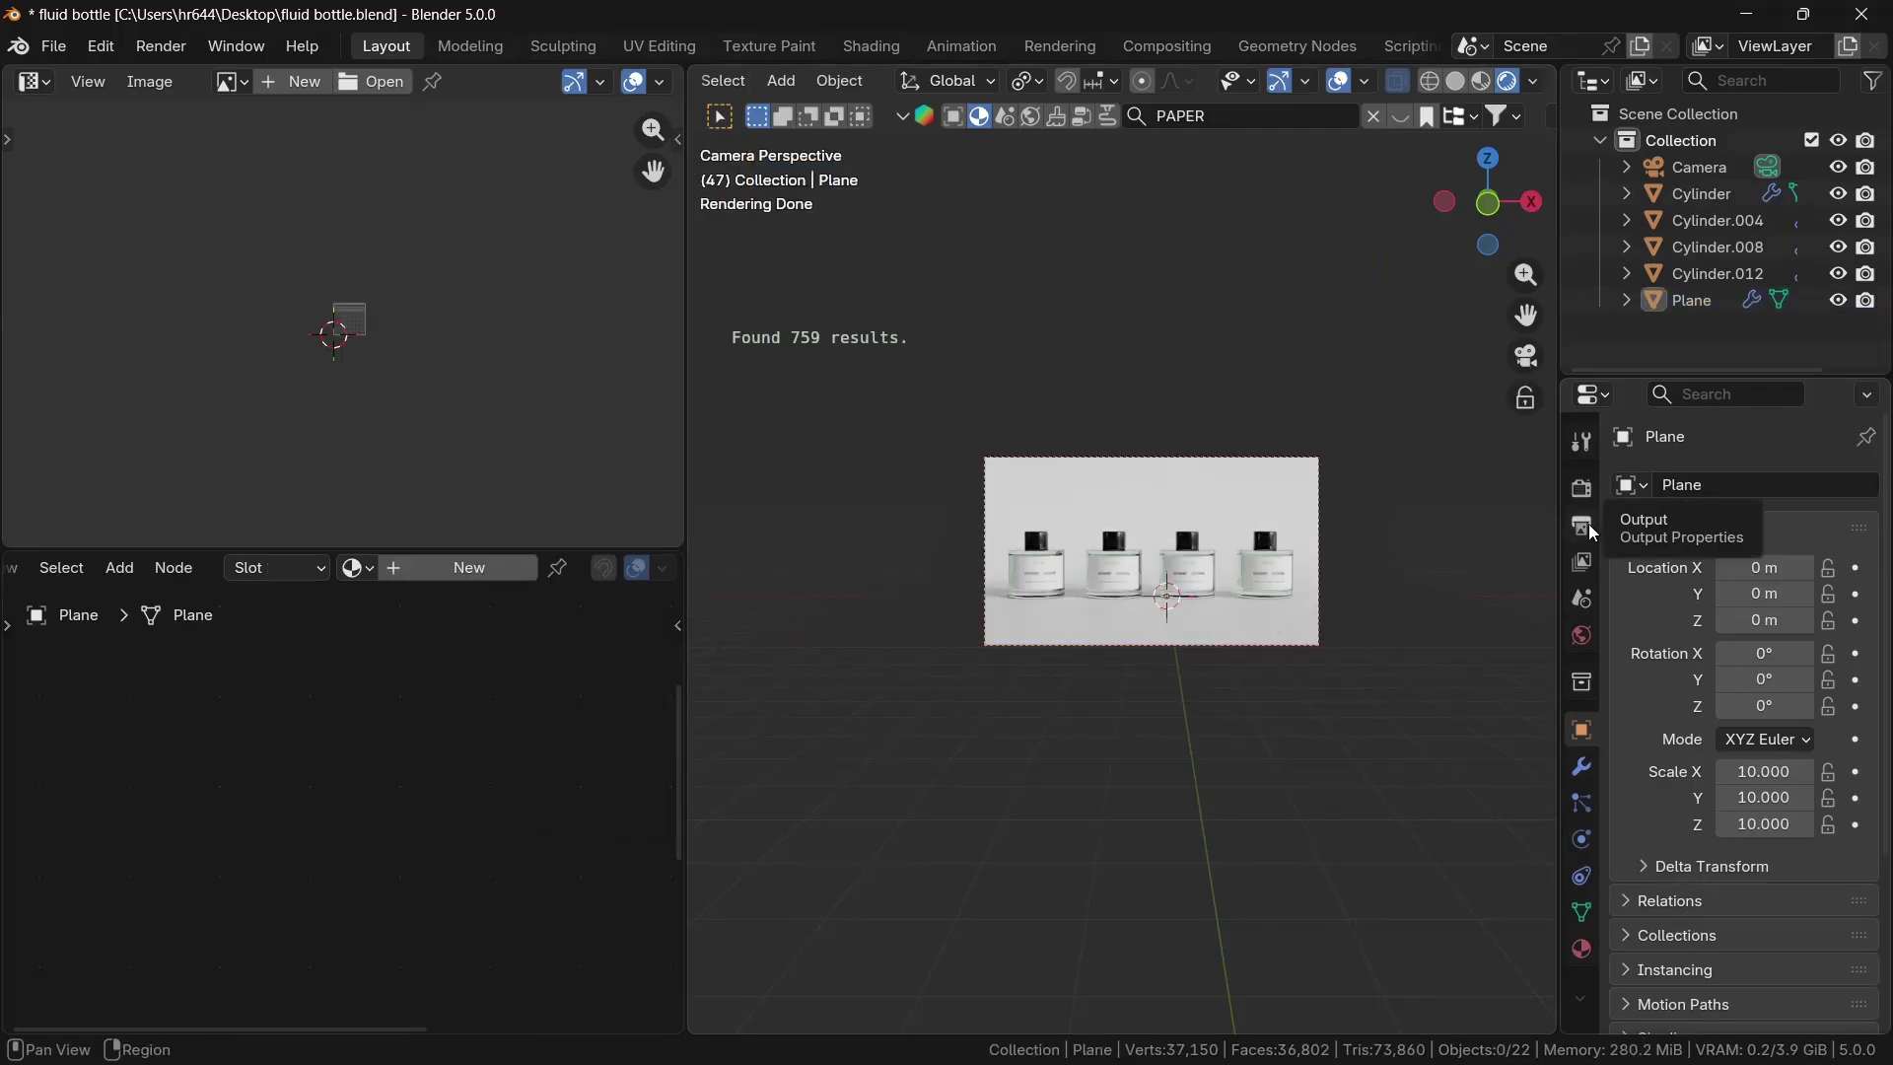
Step: Pull the camera slightly farther back along its local Z axis
left_click(1320, 607)
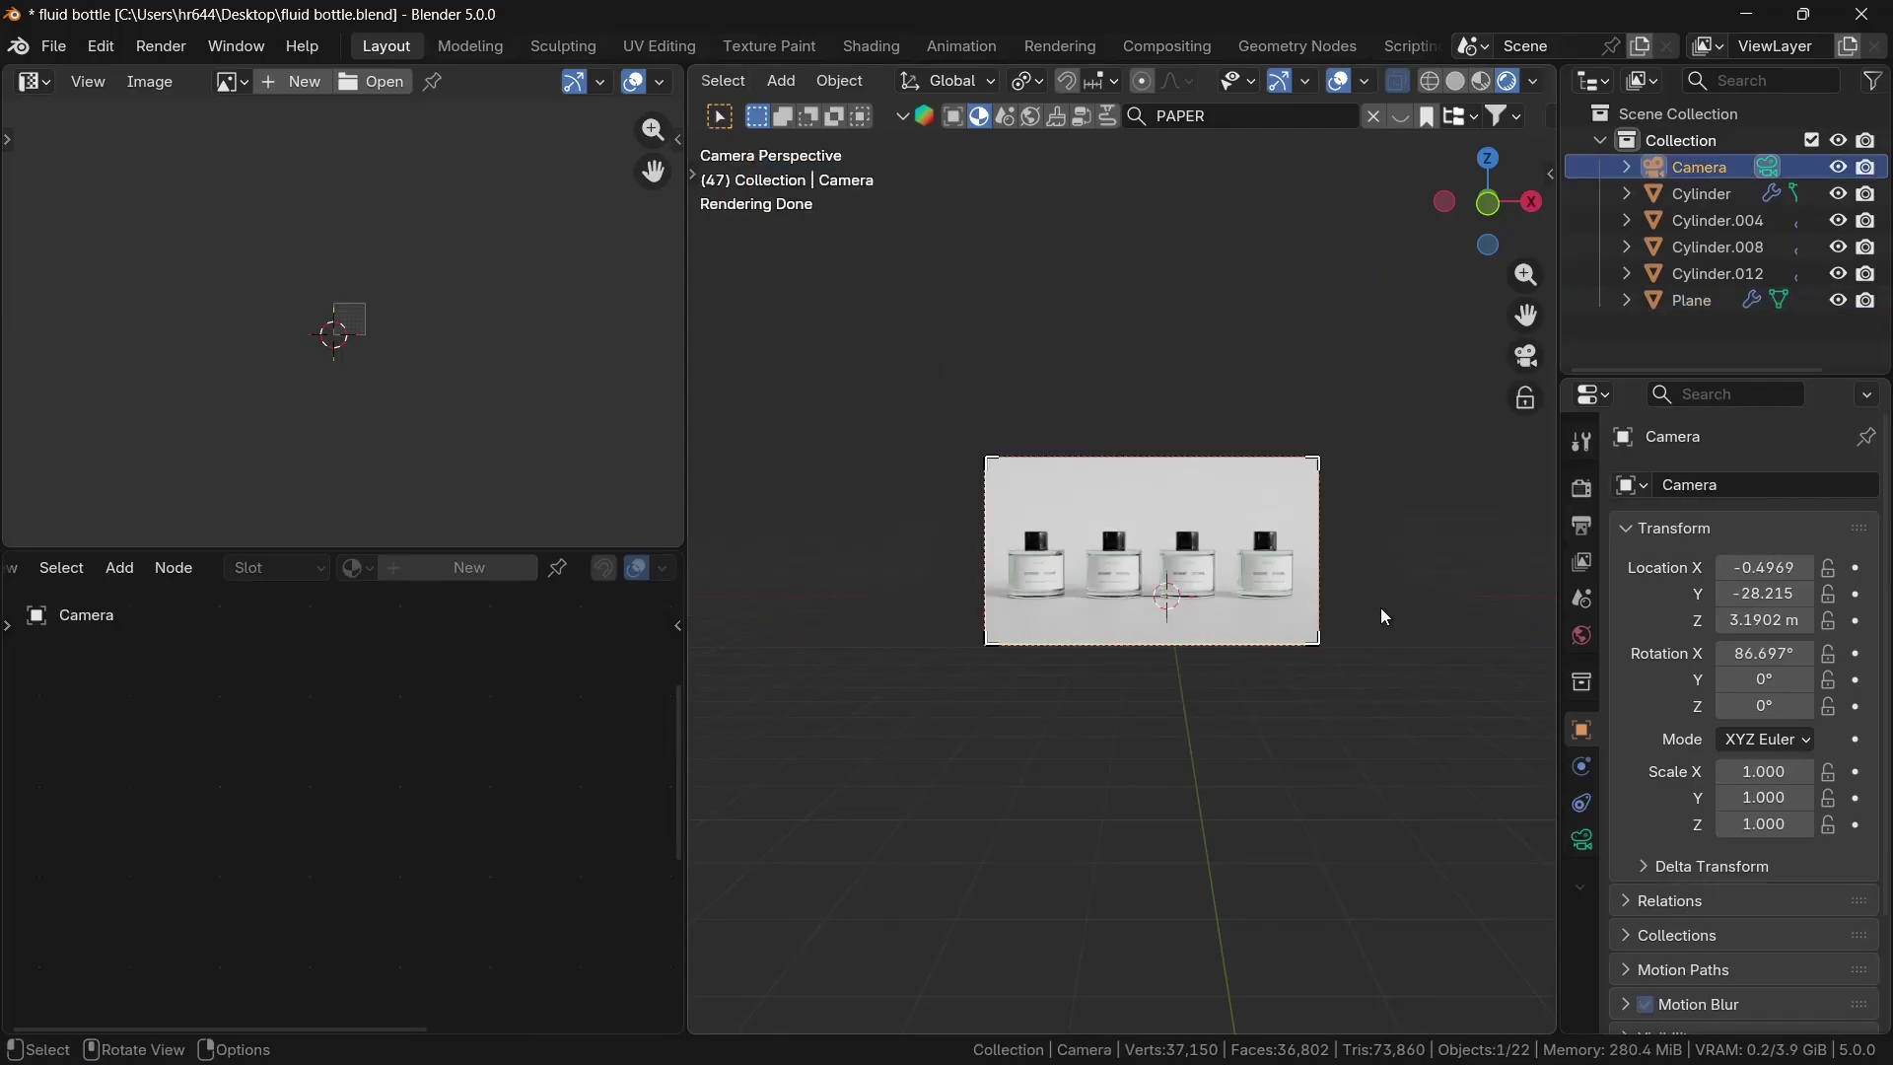
key("g")
key("z")
key("z")
left_click(1181, 596)
Step: Move the backdrop plane's floor face along its Y axis toward the camera in Edit Mode
left_click(1197, 632)
key("Tab")
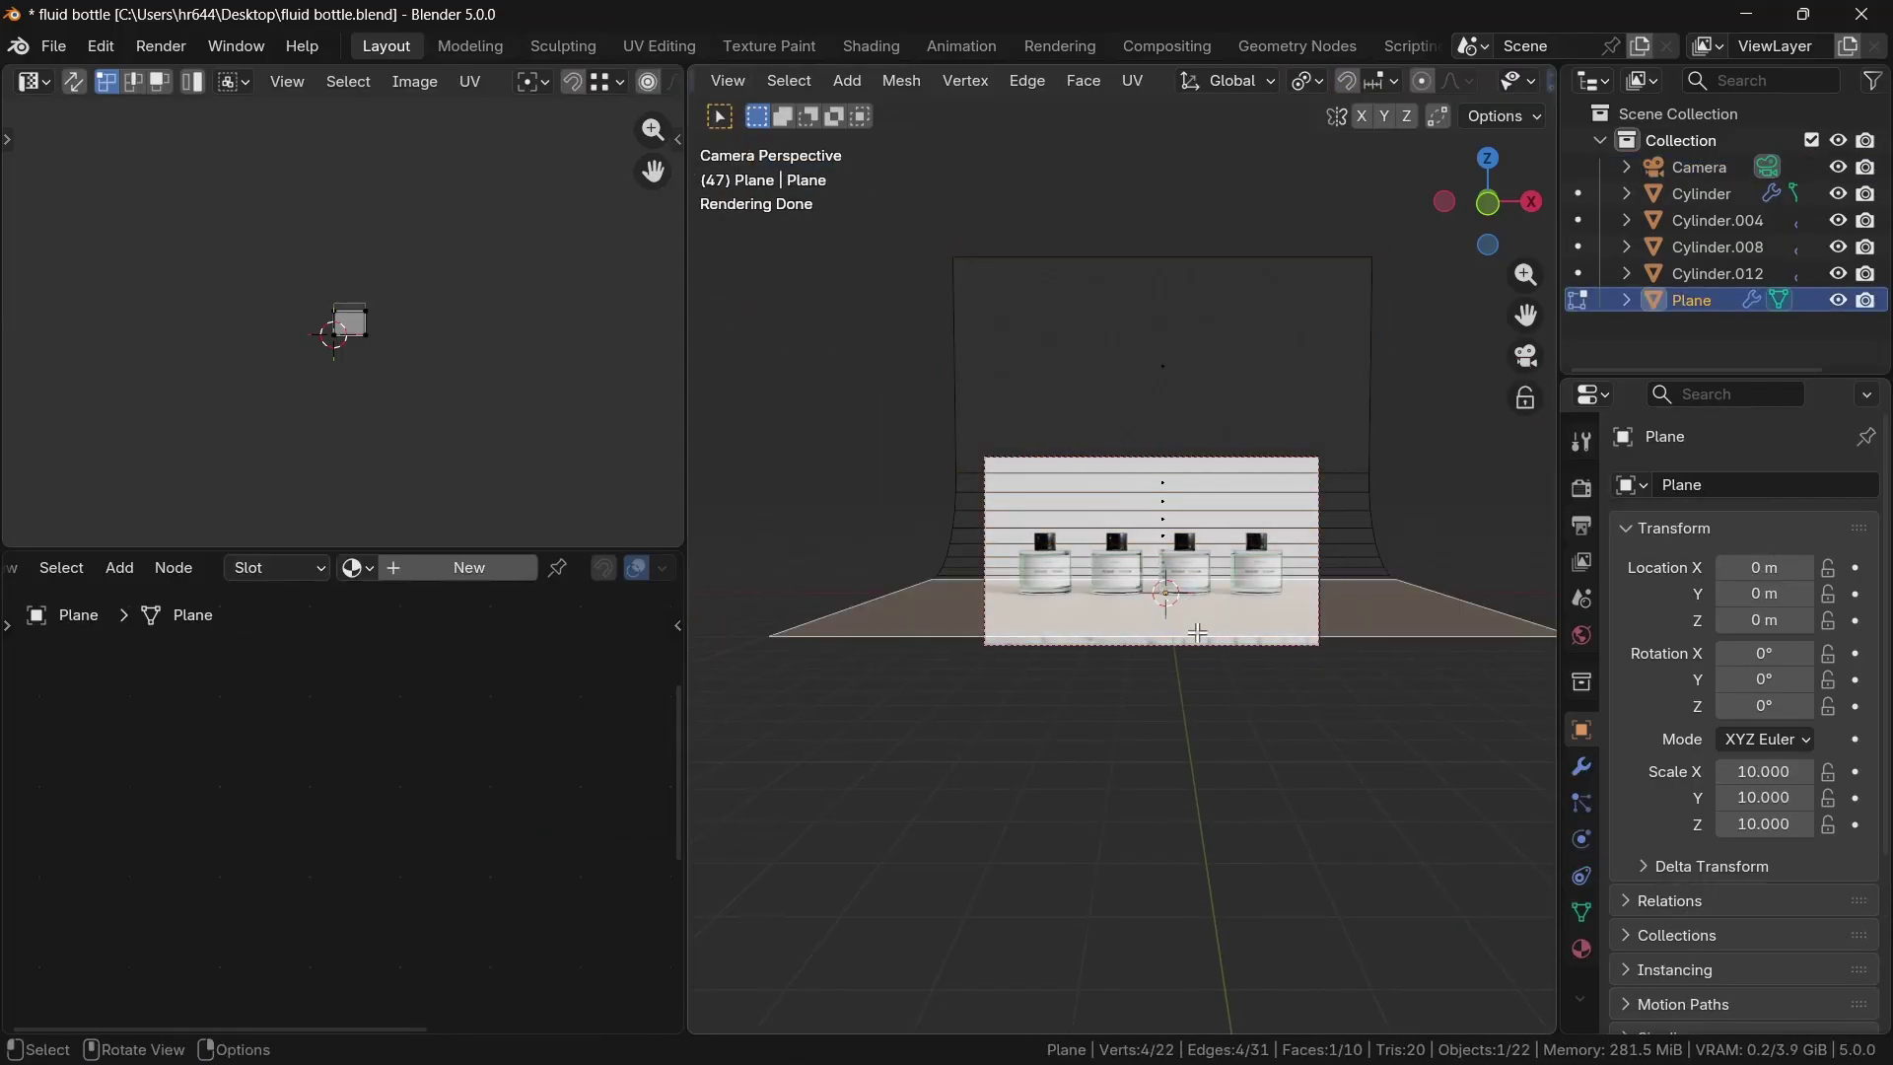
key("g")
key("y")
key("y")
left_click(1203, 659)
key("Tab")
Step: Create a new material for the backdrop plane and set its Base Color to white
scroll(1209, 607, "up", 2)
left_click(468, 567)
left_click(311, 769)
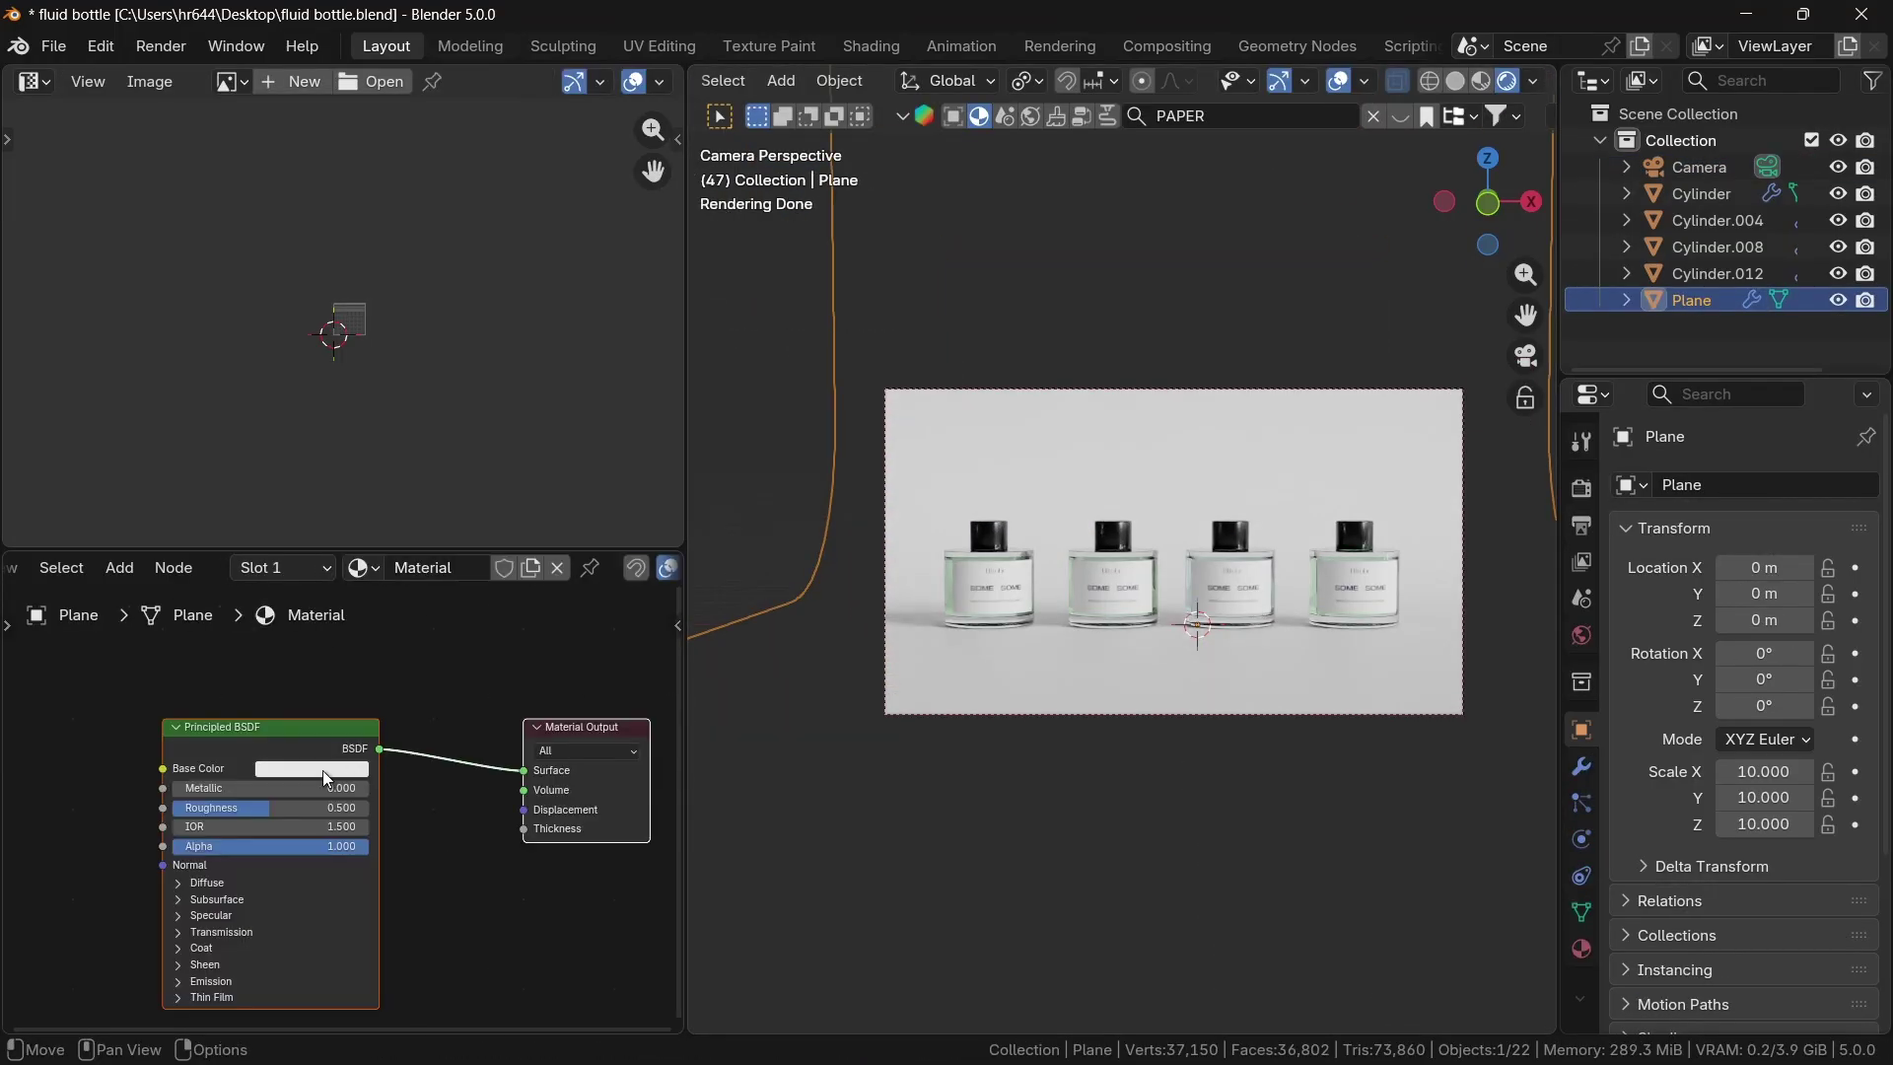
left_click_drag(417, 483, 417, 455)
Step: Set the color management view transform to ACES 2.0
left_click(1581, 488)
scroll(1735, 690, "down", 10)
left_click(1797, 727)
left_click(1765, 812)
scroll(1281, 725, "up", 5)
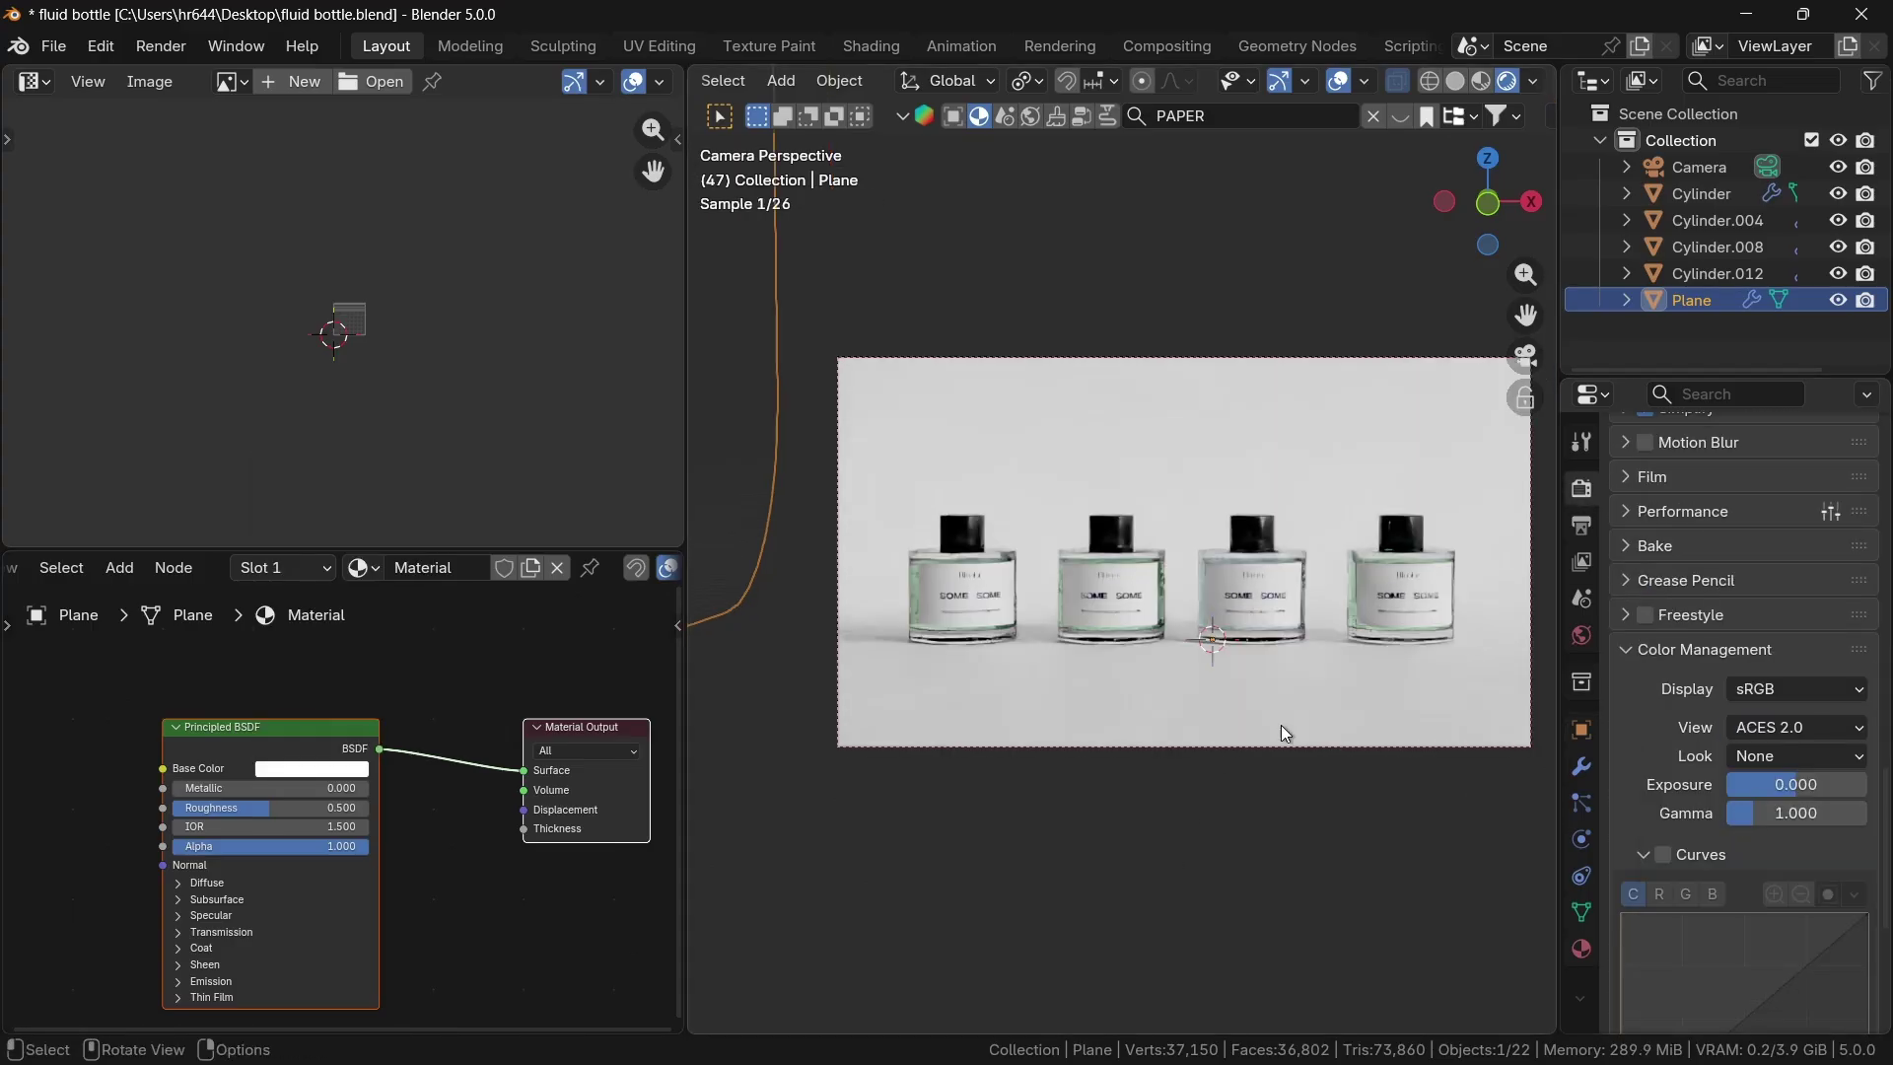
Step: Try the ACES 1.3 and AgX view transforms and return to ACES 2.0
left_click(1775, 727)
left_click(1735, 785)
scroll(1429, 690, "down", 5)
left_click(1761, 726)
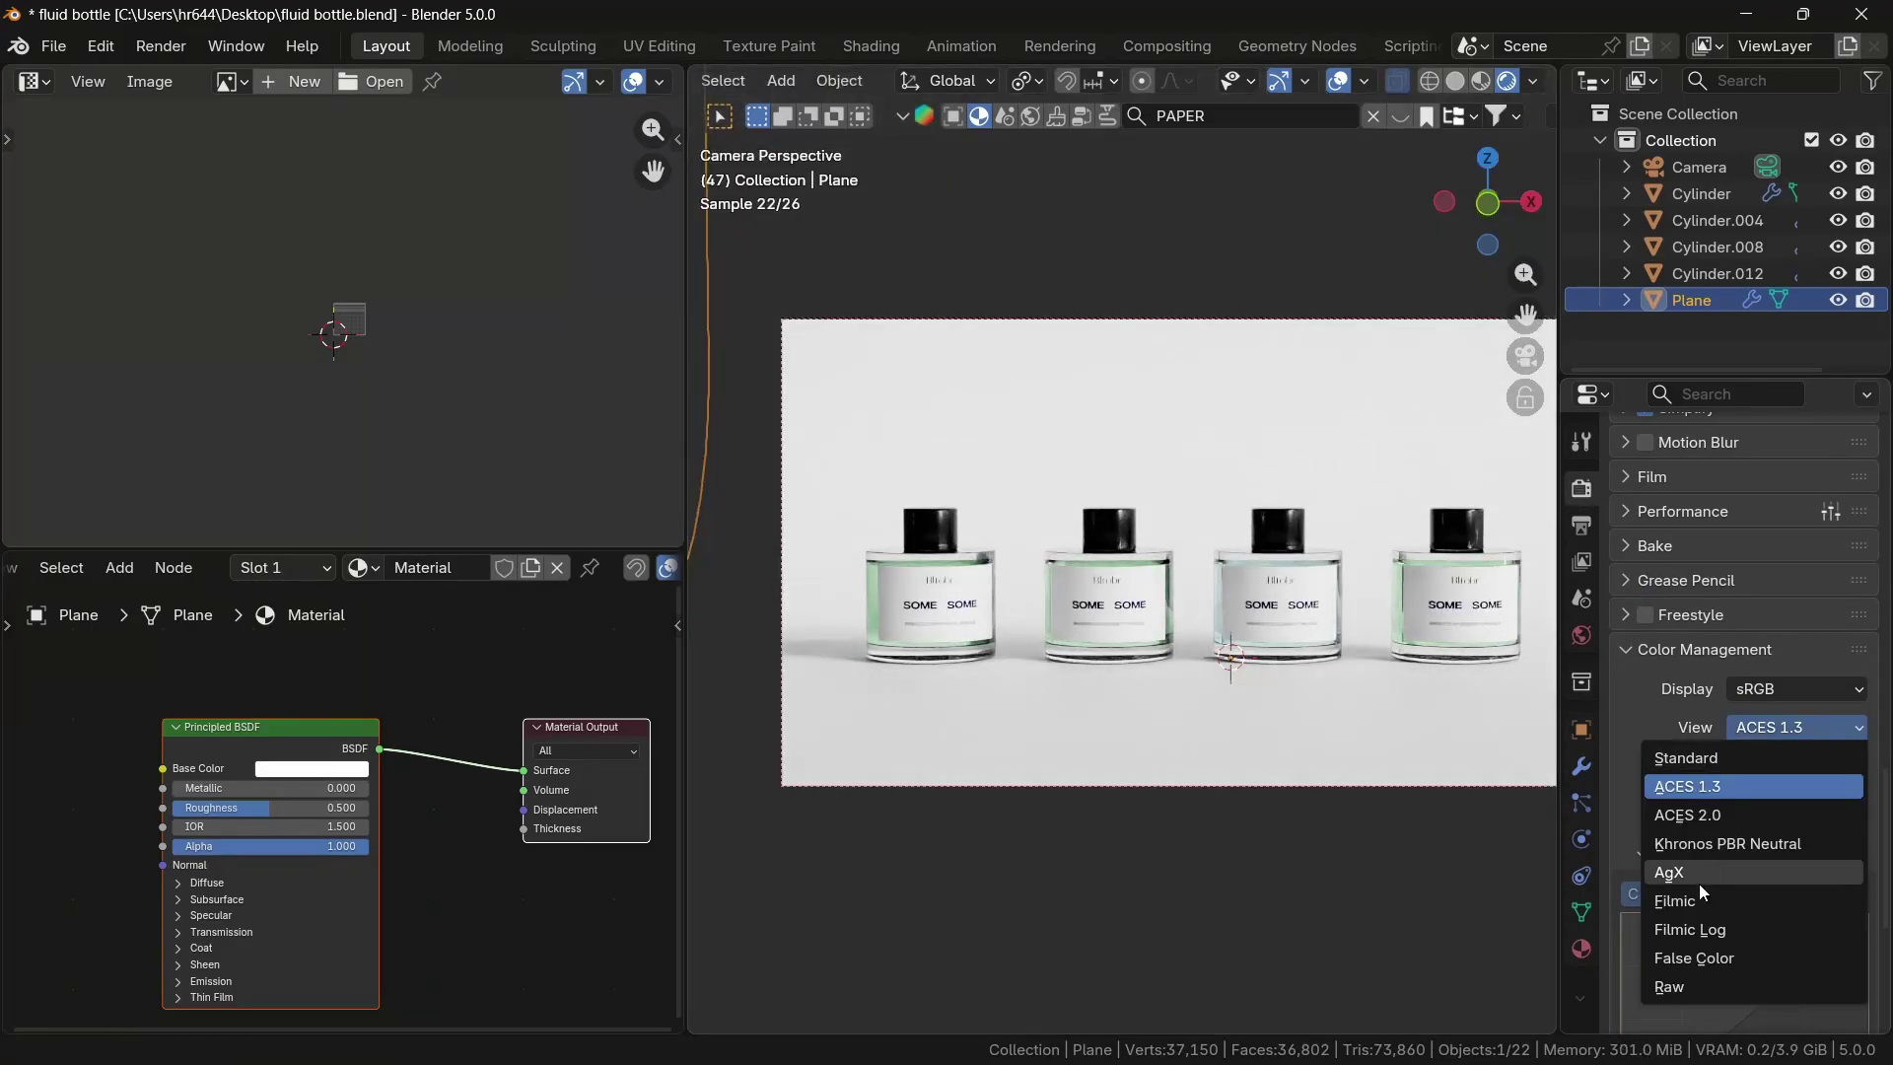
left_click(1700, 874)
left_click(1754, 726)
left_click(1741, 815)
right_click(1804, 785)
key("Escape")
left_click(1582, 635)
scroll(1086, 707, "down", 2)
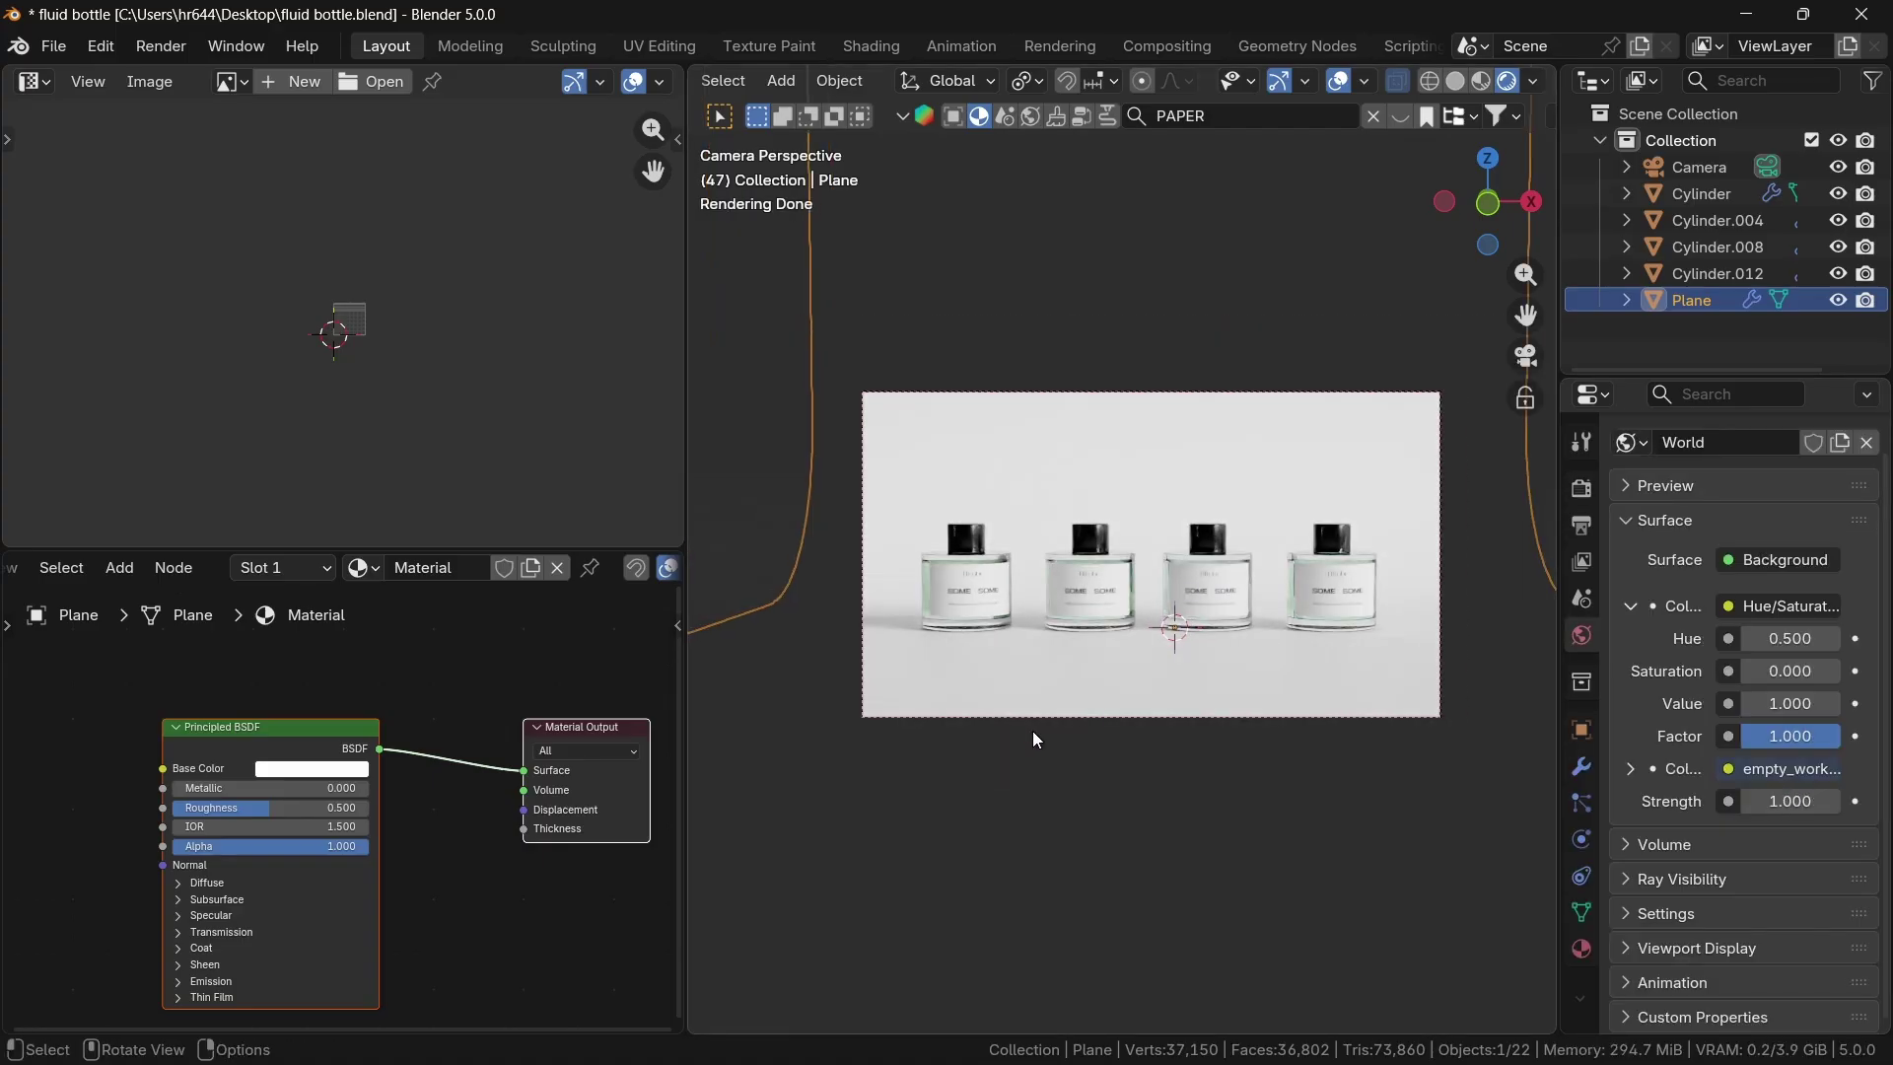
Step: Maximize the 3D viewport, switch it to solid shading and render the still image
key("ctrl+space")
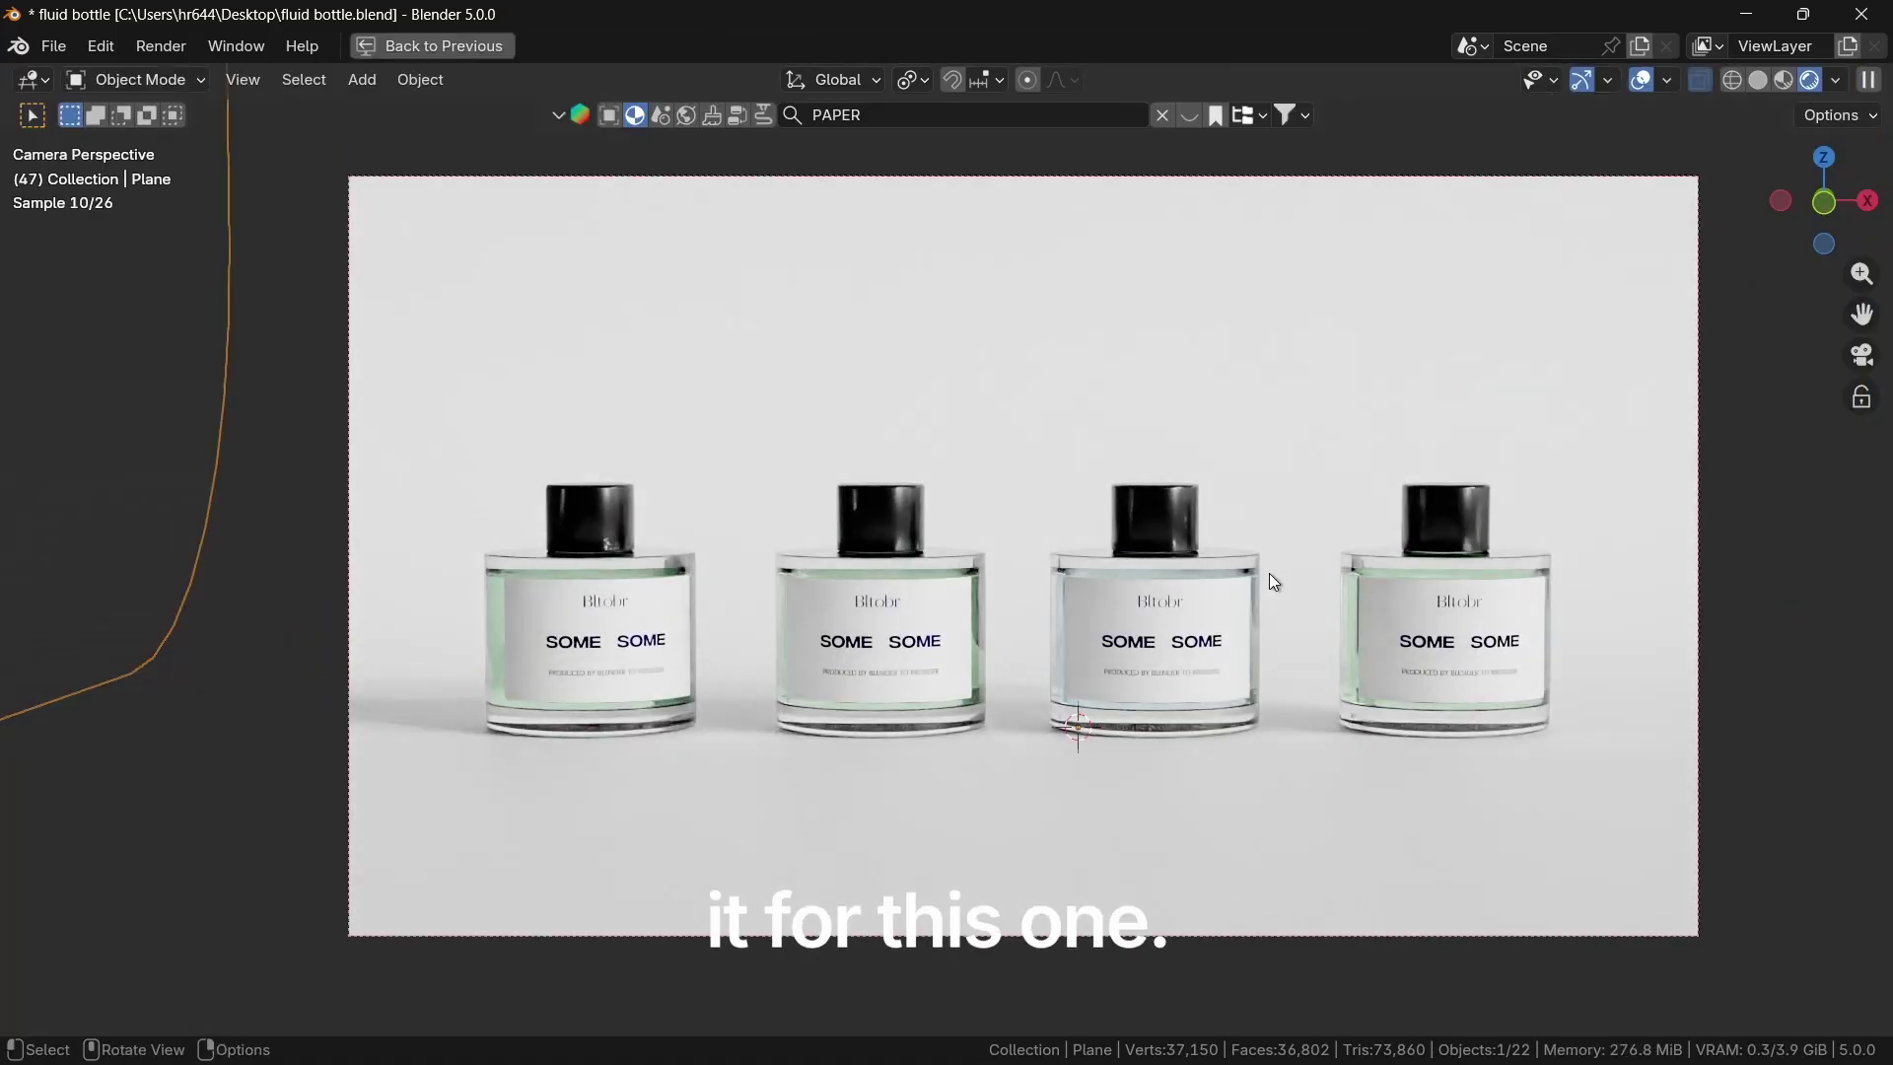
left_click(1760, 83)
key("F12")
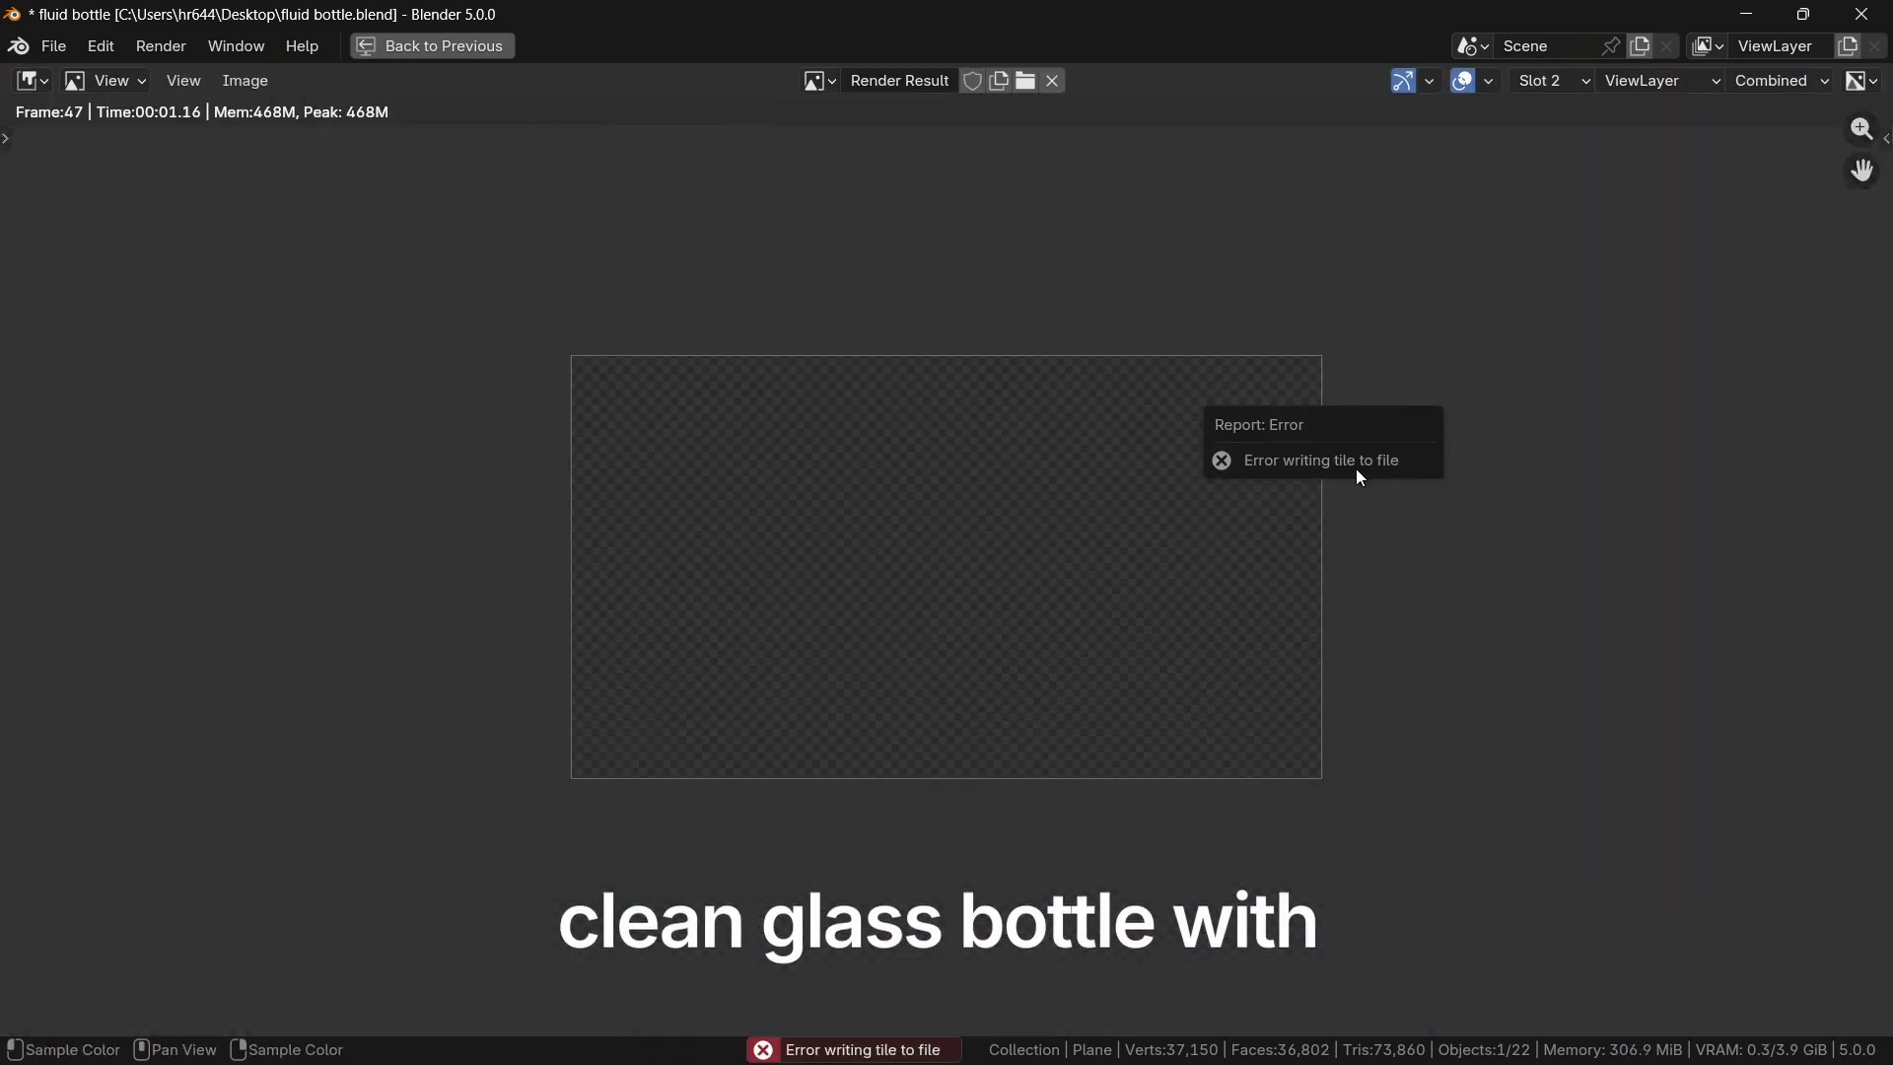